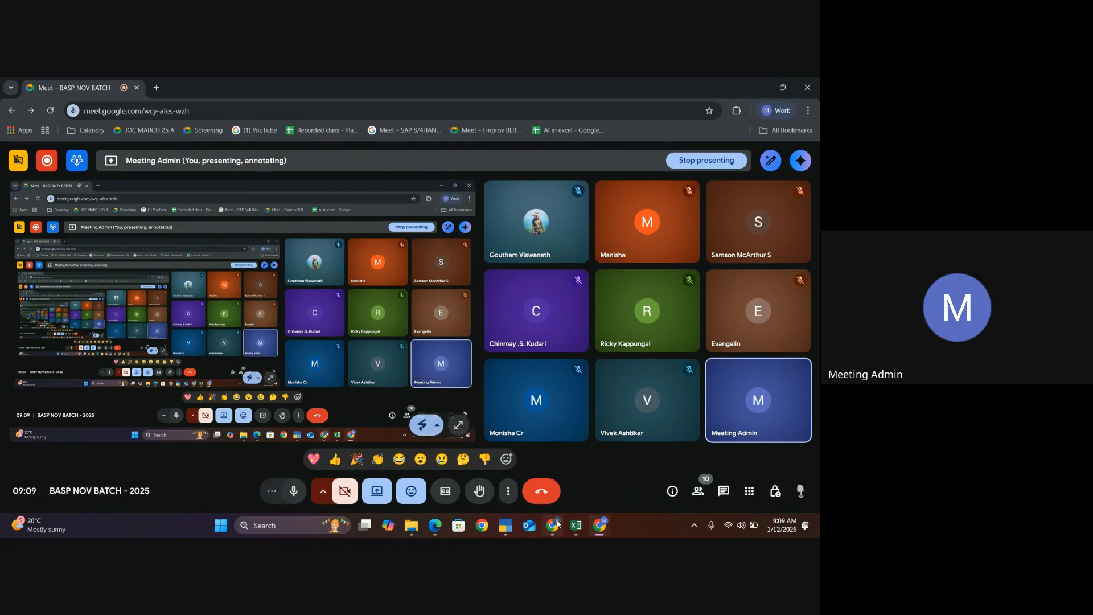
Switch to the ecel 678 workbook in Excel and review the MATCH formula in G14 and the heights in E4:E9
{"action": "mouse_move", "coordinate": [573, 529]}
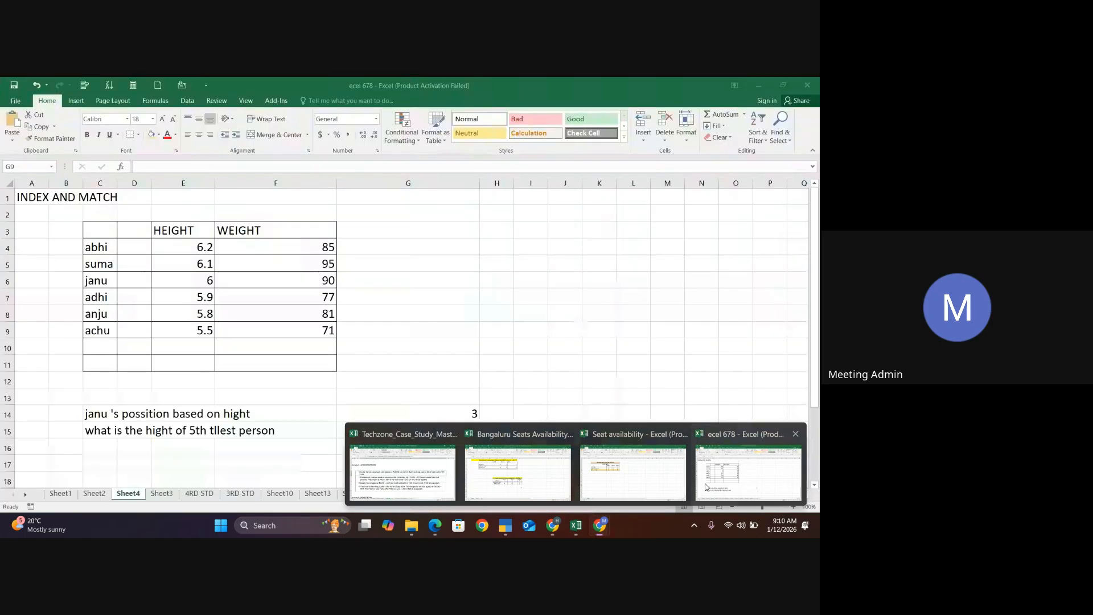
{"action": "left_click", "coordinate": [748, 472]}
{"action": "left_click", "coordinate": [463, 413]}
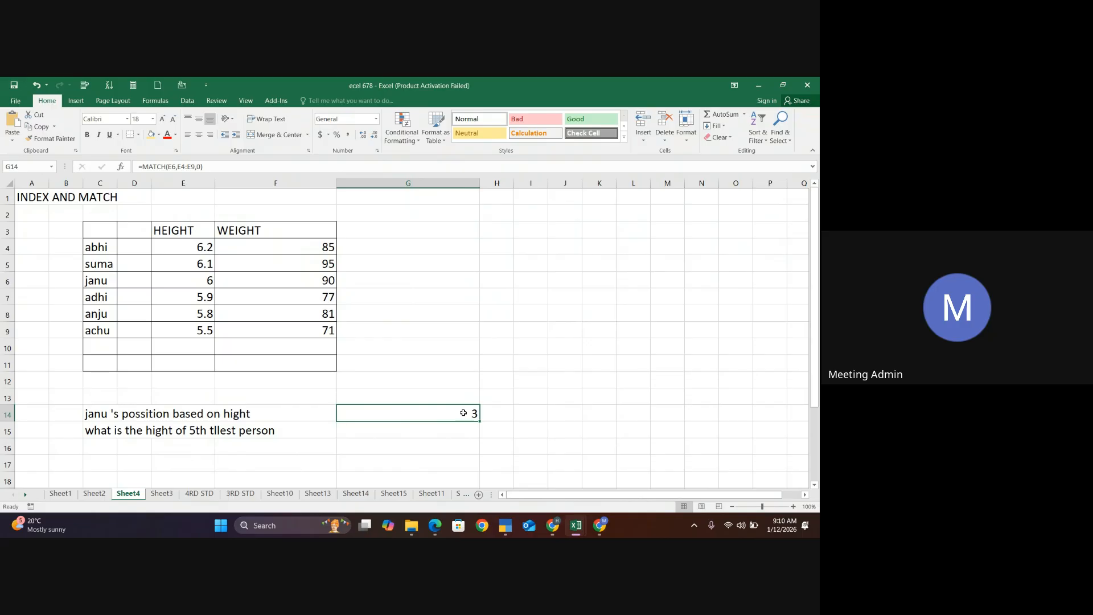
{"action": "left_click", "coordinate": [519, 434]}
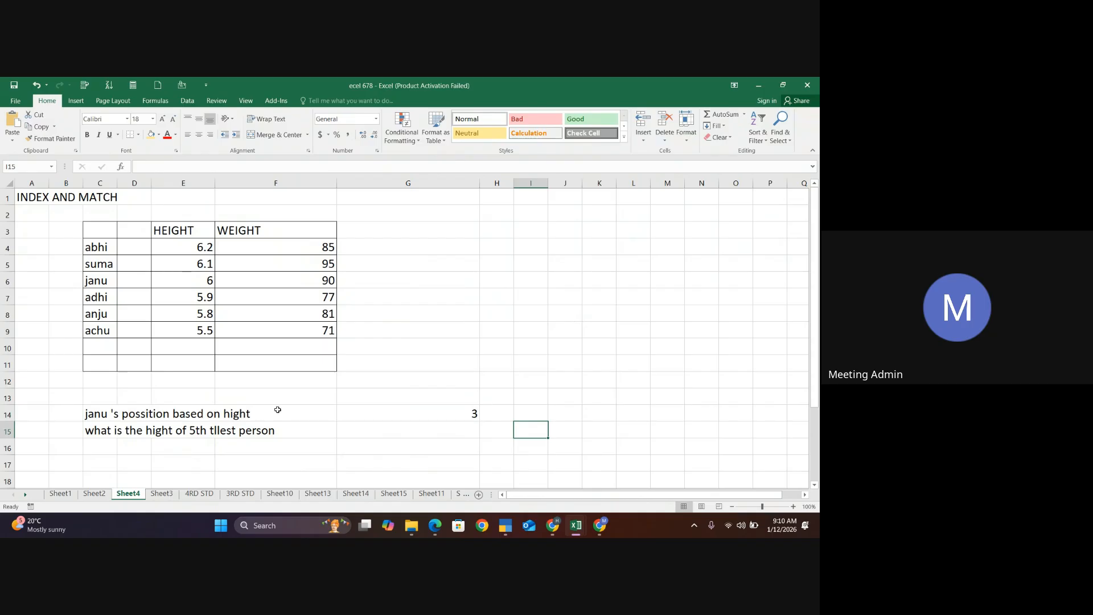
{"action": "left_click", "coordinate": [462, 417]}
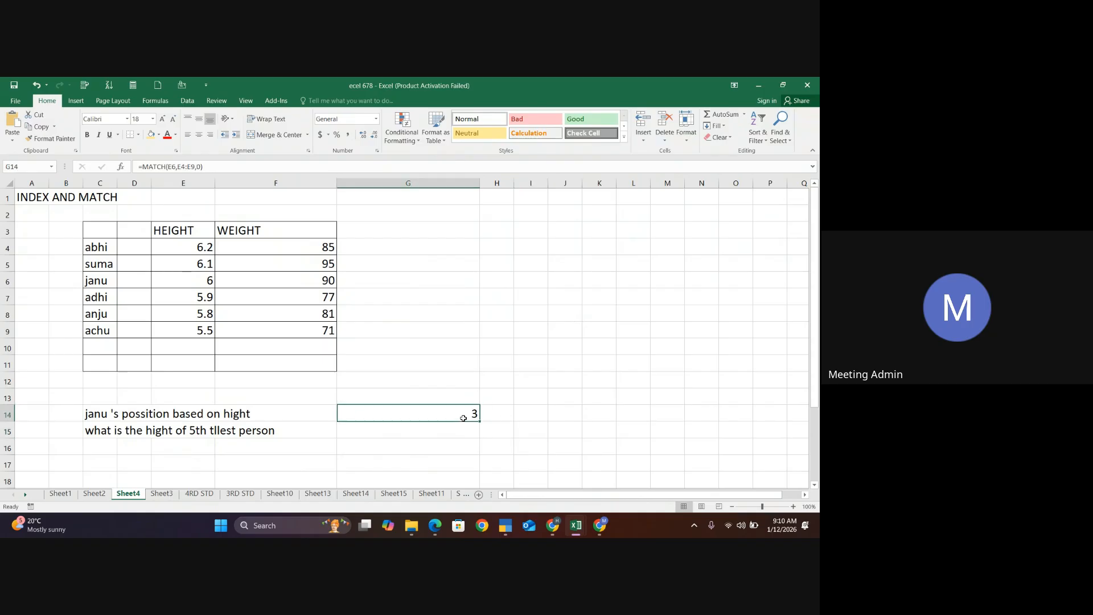
{"action": "left_click", "coordinate": [525, 416]}
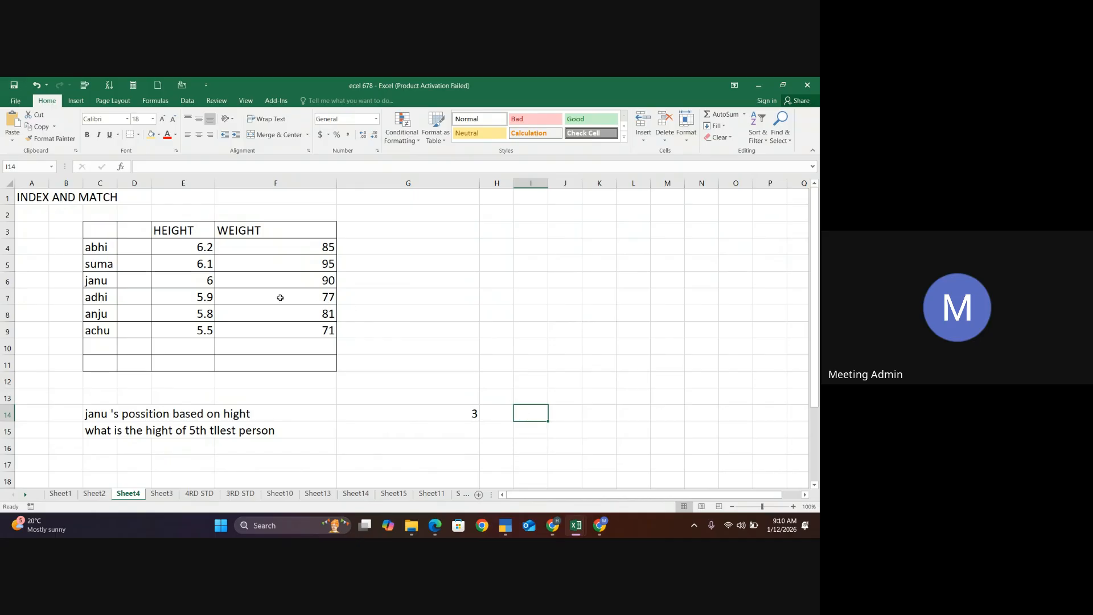
{"action": "left_click_drag", "start_coordinate": [199, 240], "coordinate": [200, 330]}
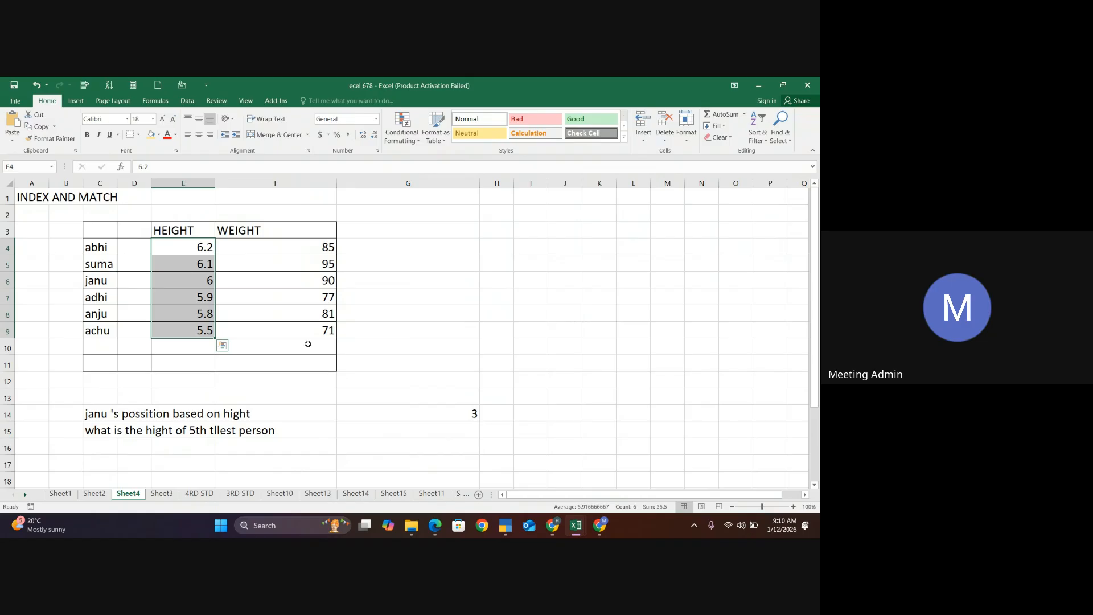
Enter =MATCH(E6,E4:E9,) in H14 to find janu's position in the HEIGHT column
{"action": "left_click", "coordinate": [508, 415]}
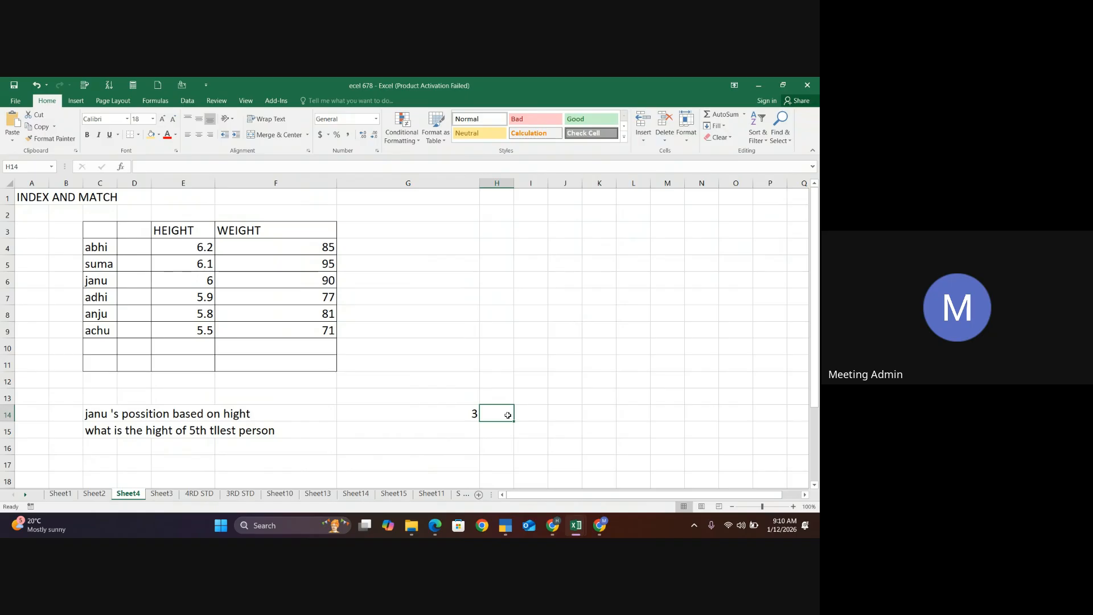
{"action": "type", "text": "=matc"}
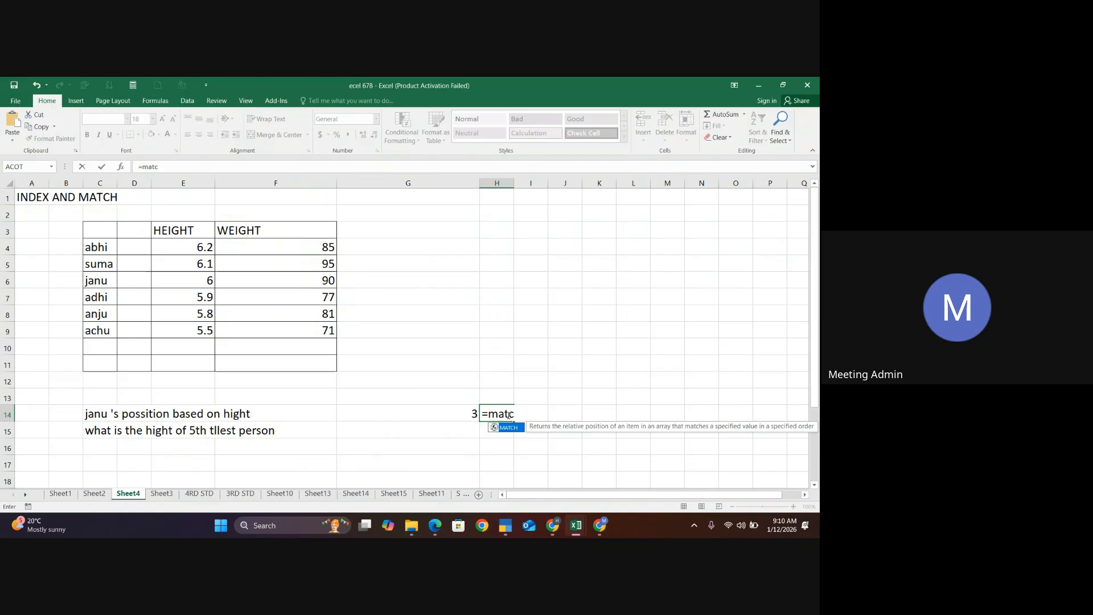
{"action": "key", "text": "Tab"}
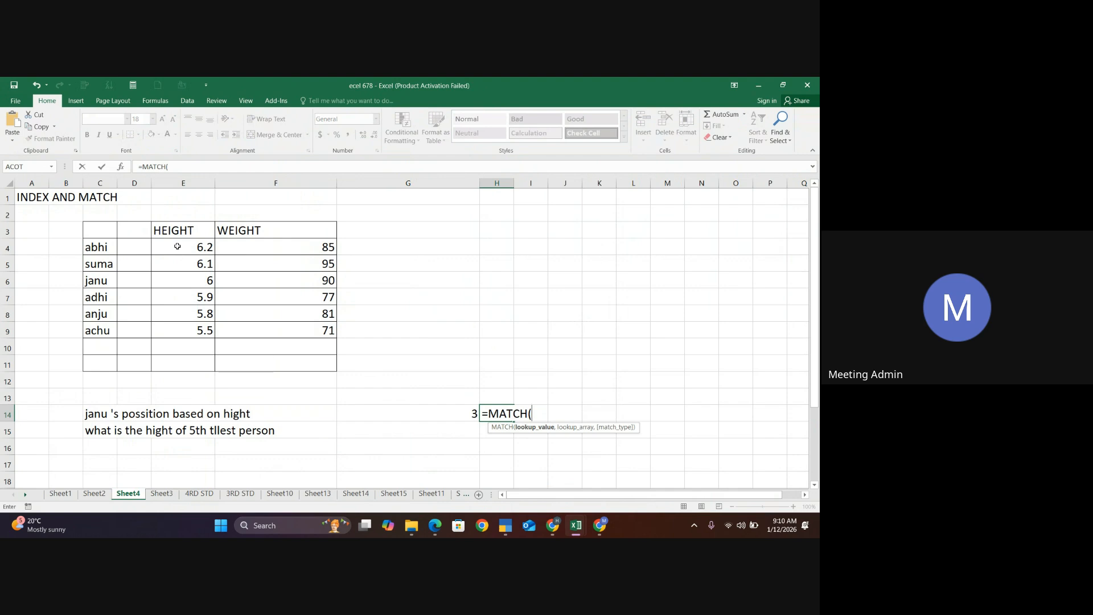
{"action": "left_click", "coordinate": [206, 281]}
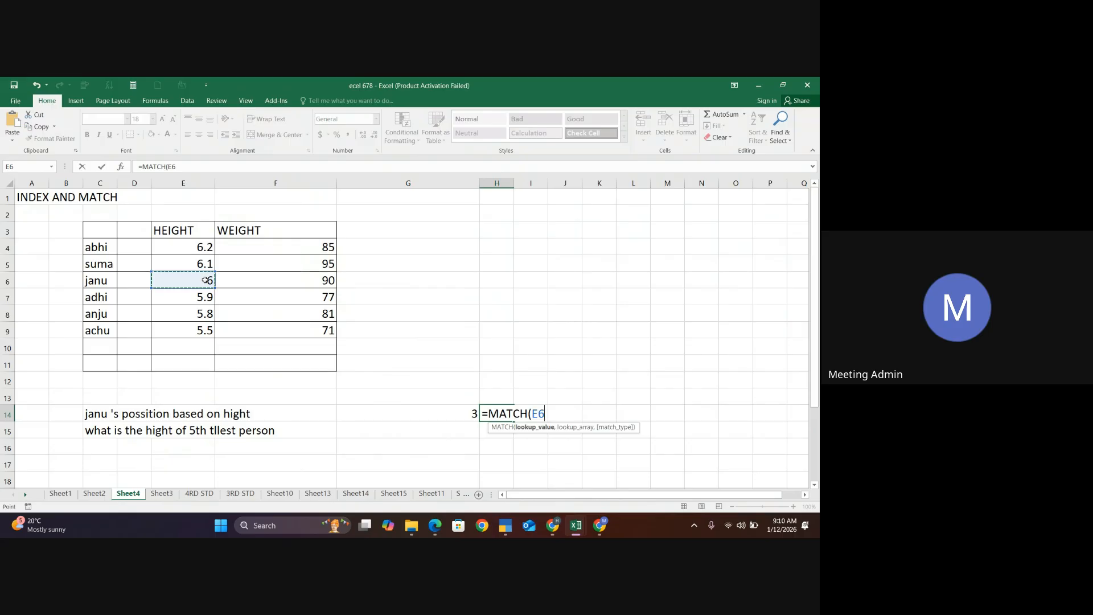
{"action": "type", "text": ","}
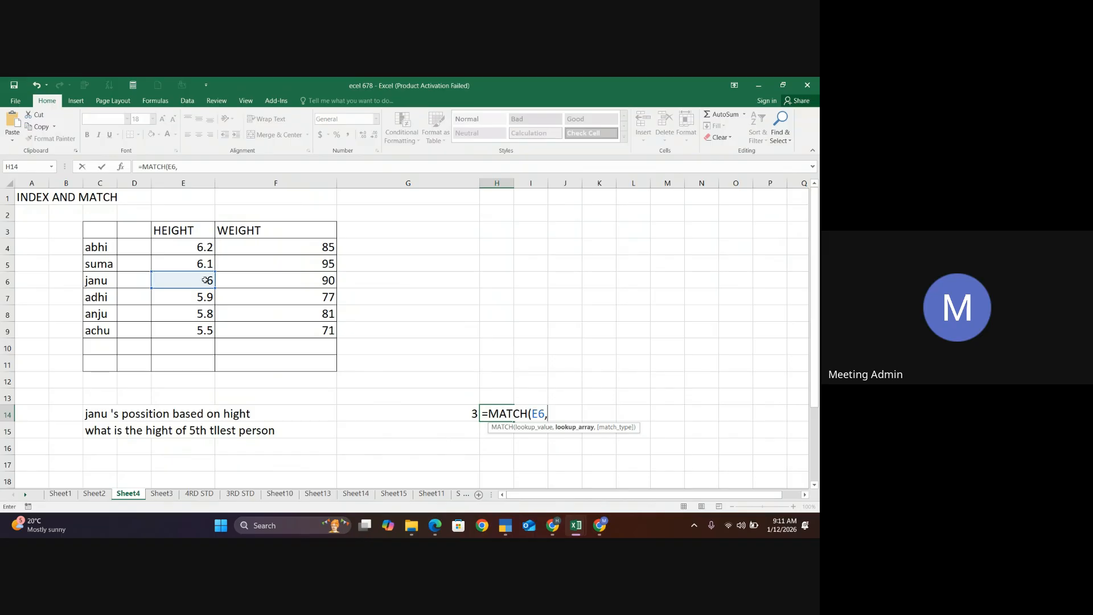
{"action": "left_click_drag", "start_coordinate": [181, 242], "coordinate": [191, 328]}
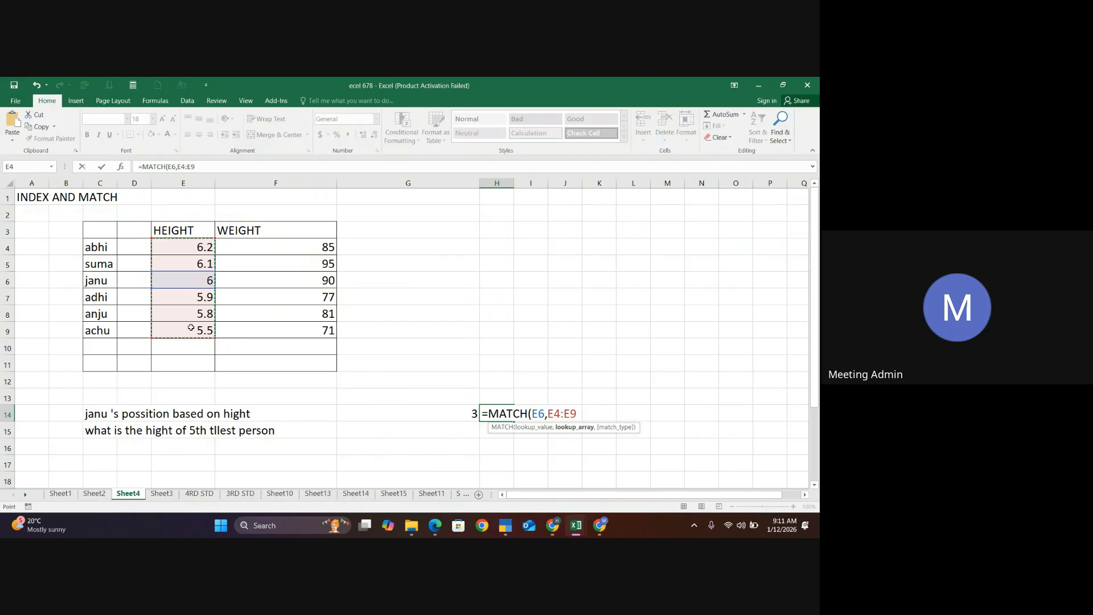
{"action": "type", "text": ","}
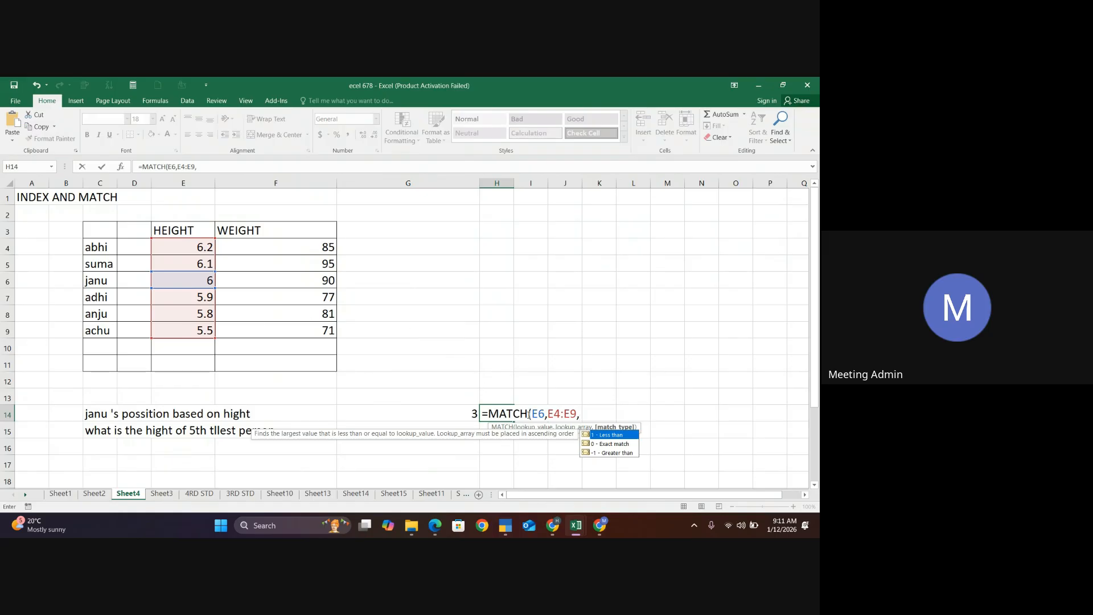
{"action": "left_click", "coordinate": [610, 447]}
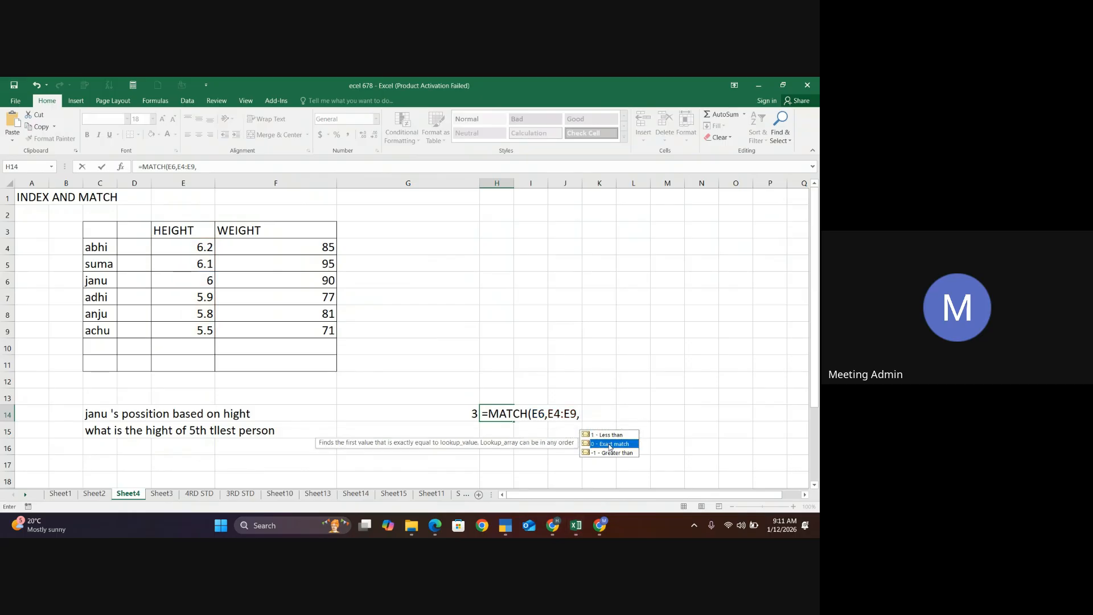
{"action": "key", "text": "Return"}
Clear the earlier MATCH formula from G14 and check the new formula in H14
{"action": "left_click", "coordinate": [471, 412]}
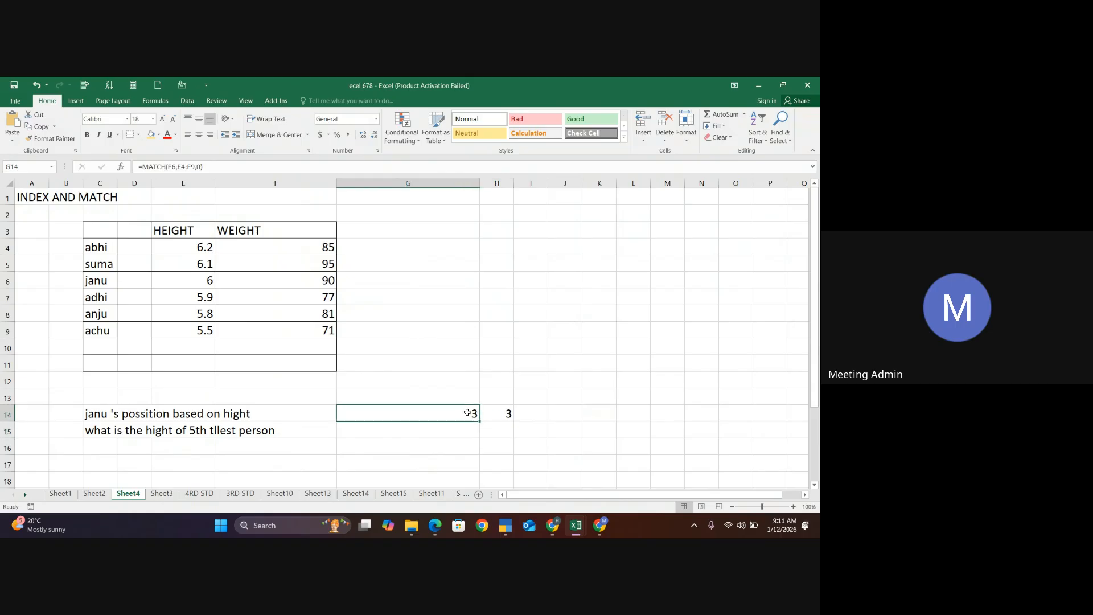
{"action": "key", "text": "Delete"}
{"action": "left_click", "coordinate": [569, 438]}
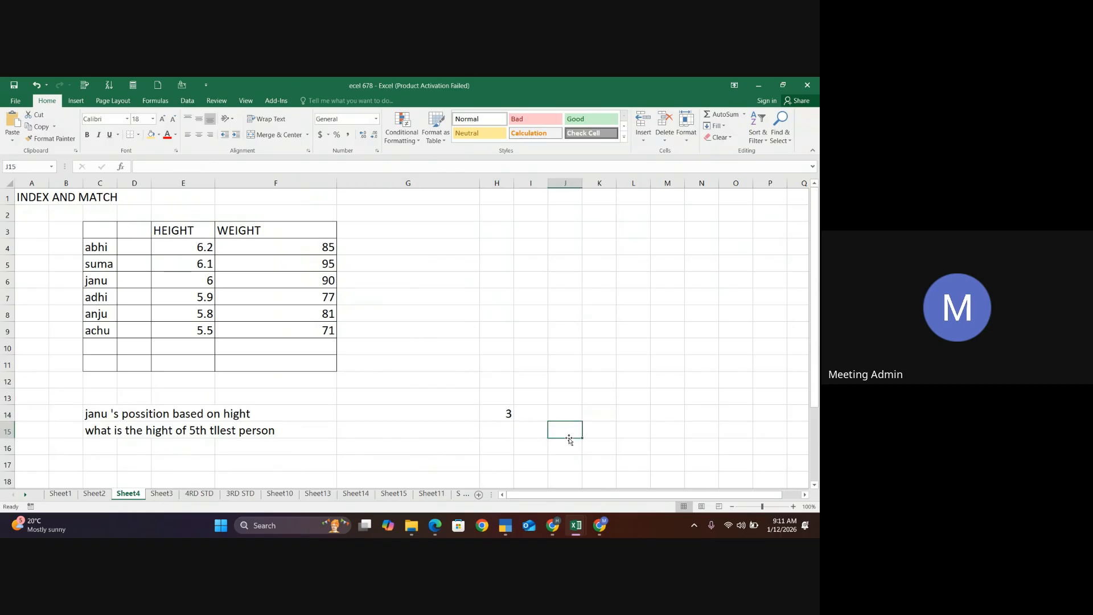
{"action": "left_click", "coordinate": [508, 417]}
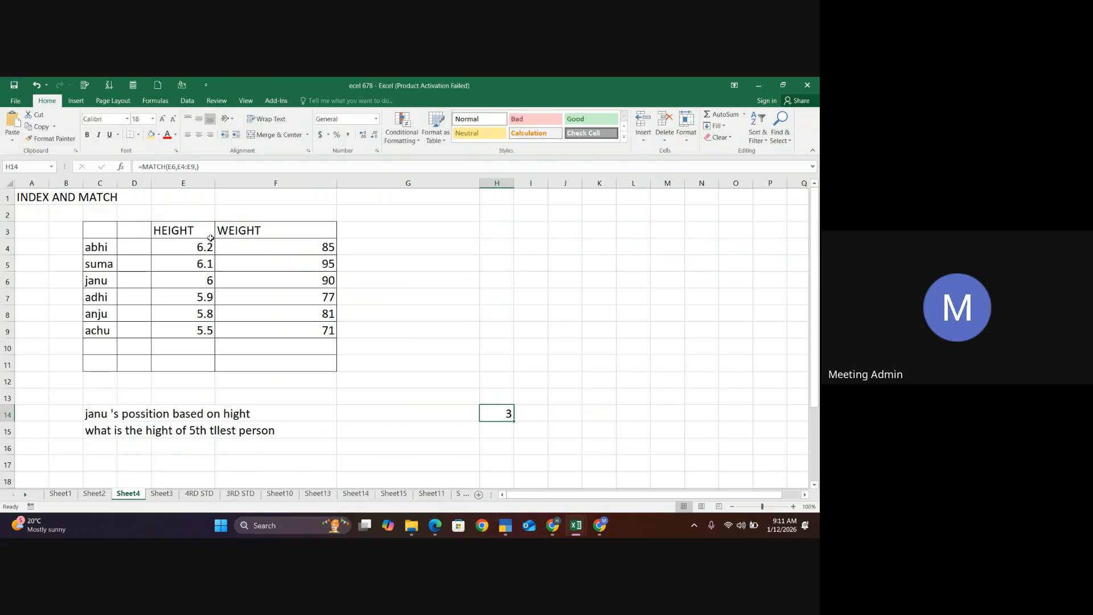
{"action": "left_click", "coordinate": [363, 323]}
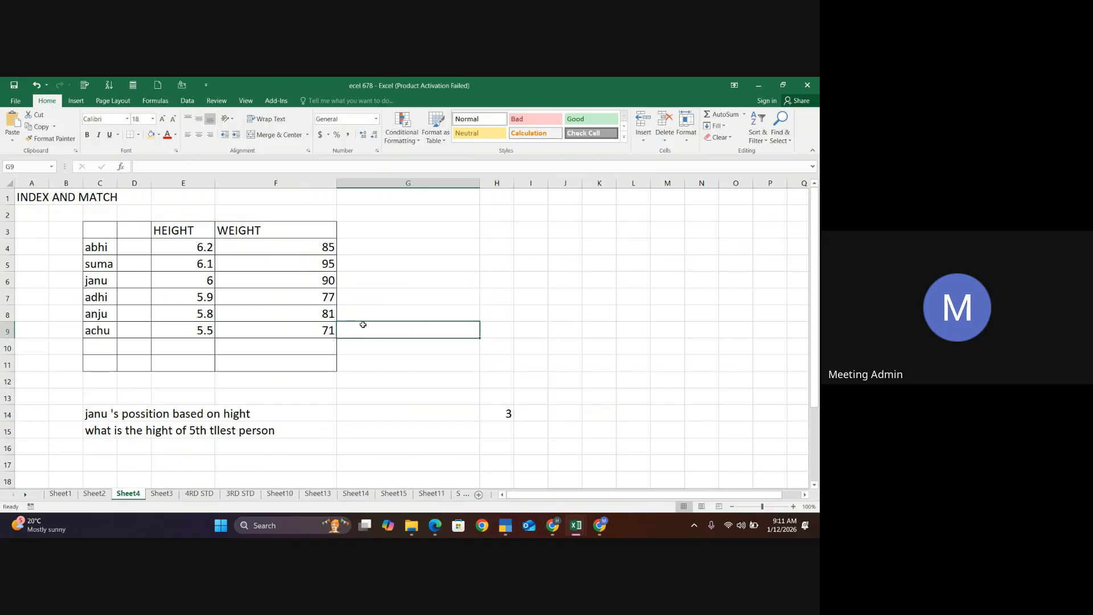
{"action": "left_click", "coordinate": [505, 416]}
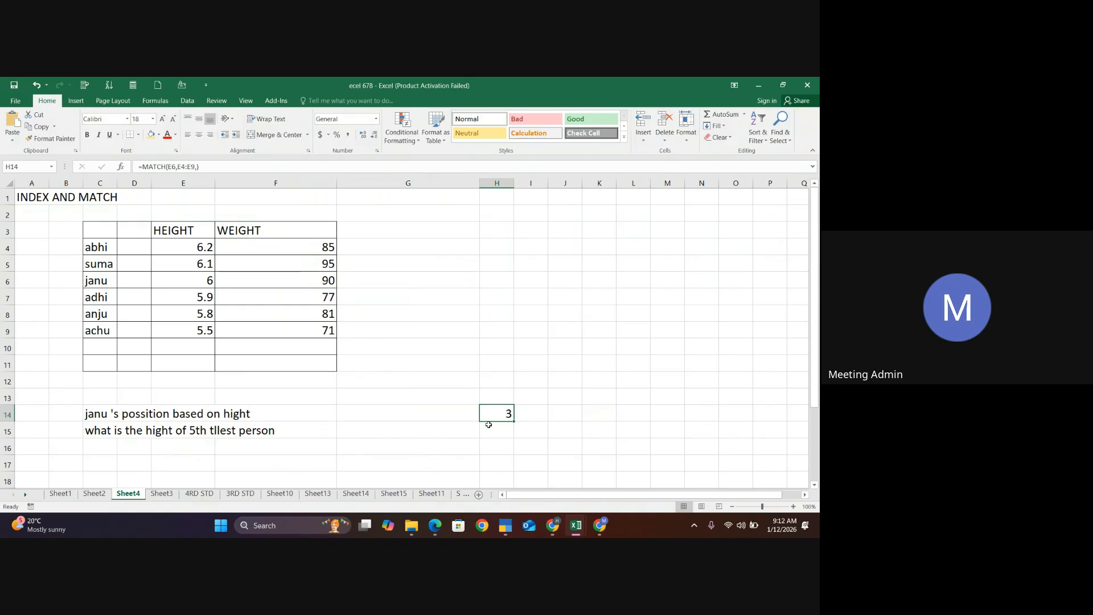
Enter =INDEX(E4:E9,5,0) in H15 to return the height of the 5th tallest person
{"action": "left_click", "coordinate": [491, 433]}
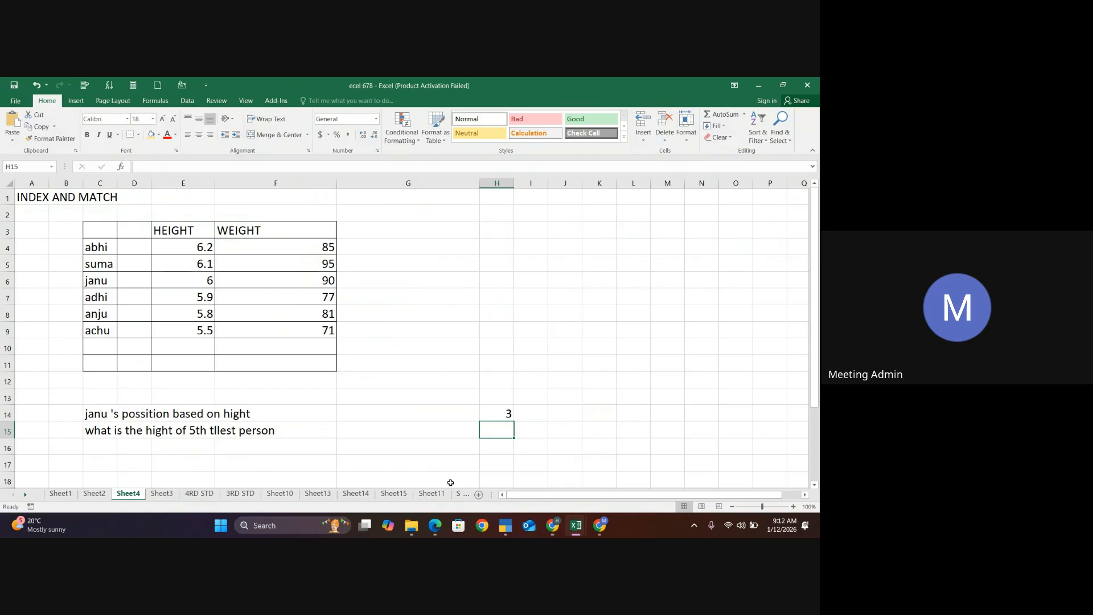
{"action": "double_click", "coordinate": [490, 432]}
{"action": "type", "text": "=in"}
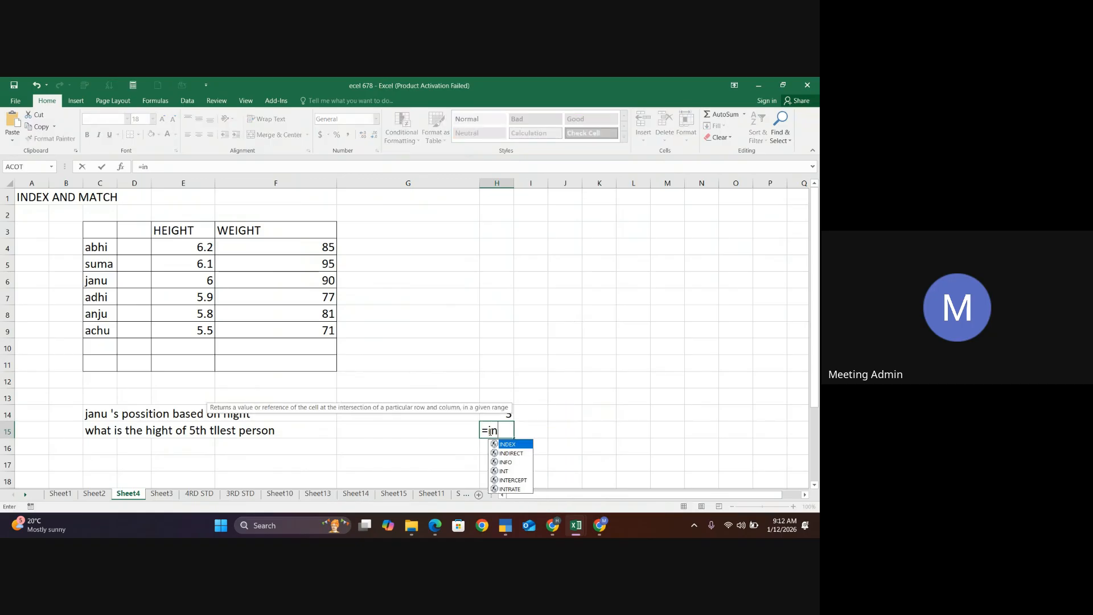
{"action": "key", "text": "Tab"}
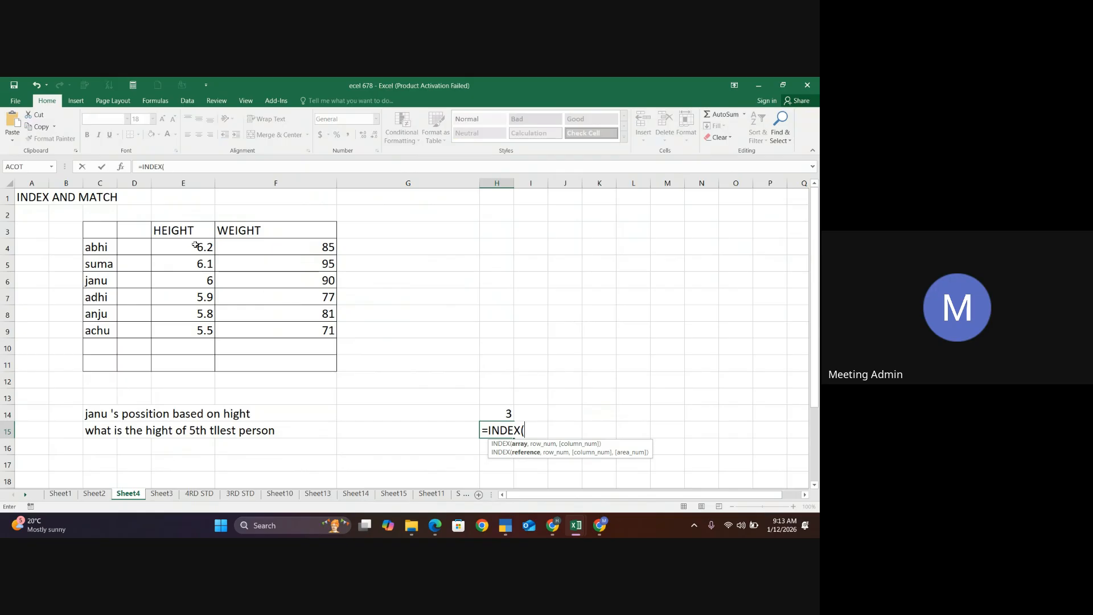
{"action": "left_click_drag", "start_coordinate": [195, 246], "coordinate": [195, 325]}
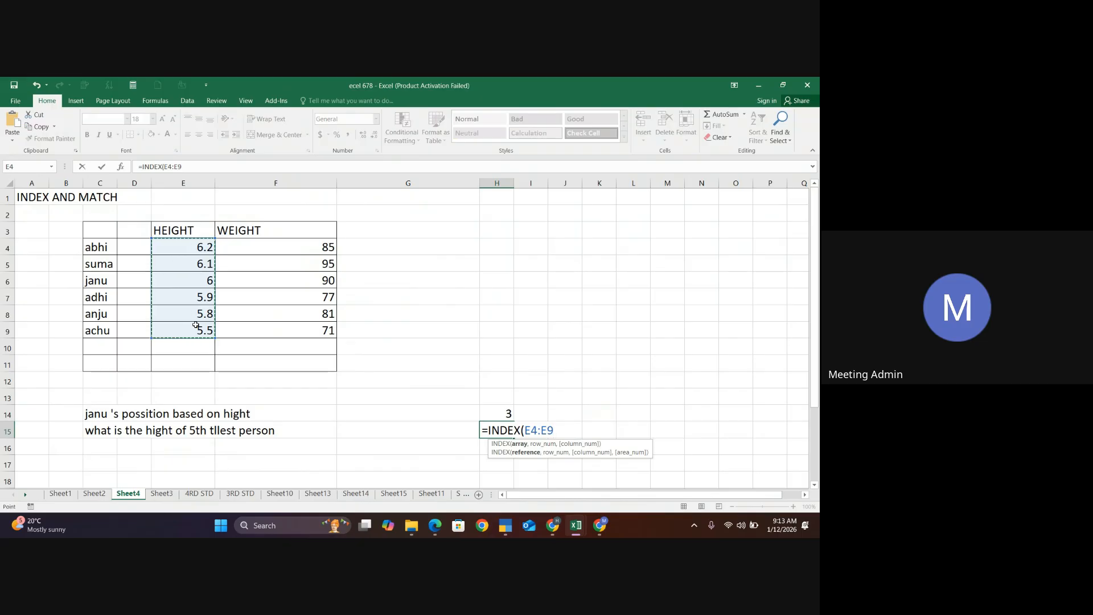
{"action": "type", "text": ",5"}
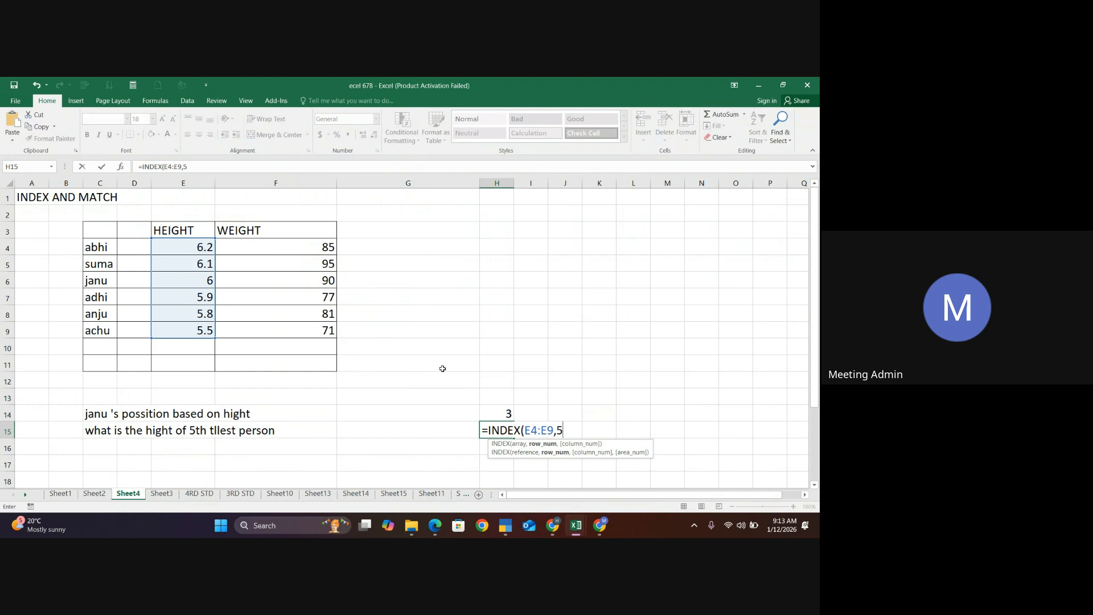
{"action": "type", "text": ","}
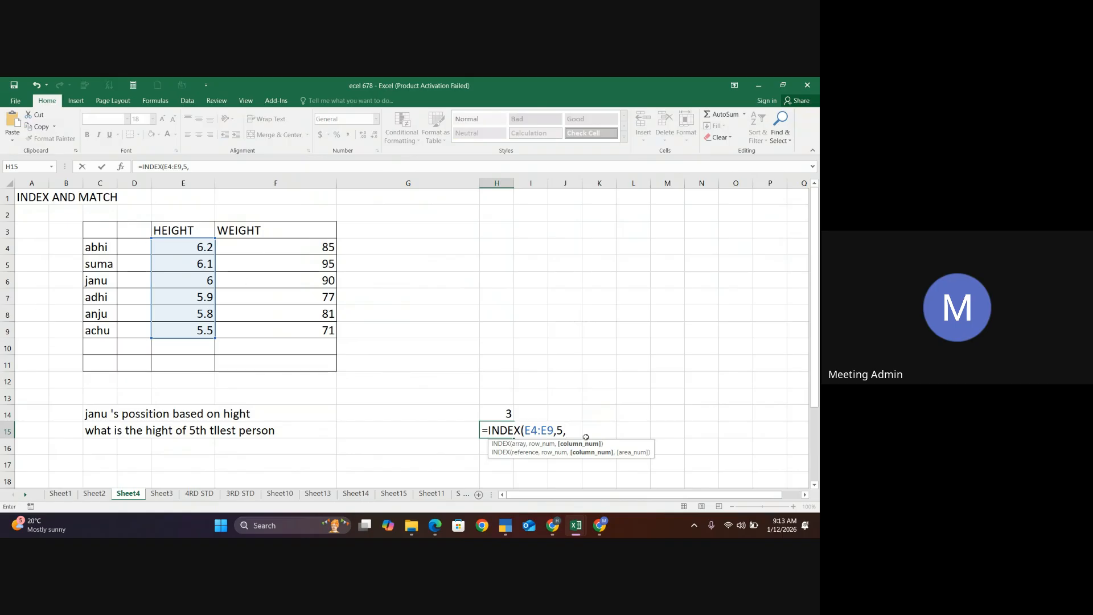
{"action": "type", "text": "0)"}
{"action": "key", "text": "Return"}
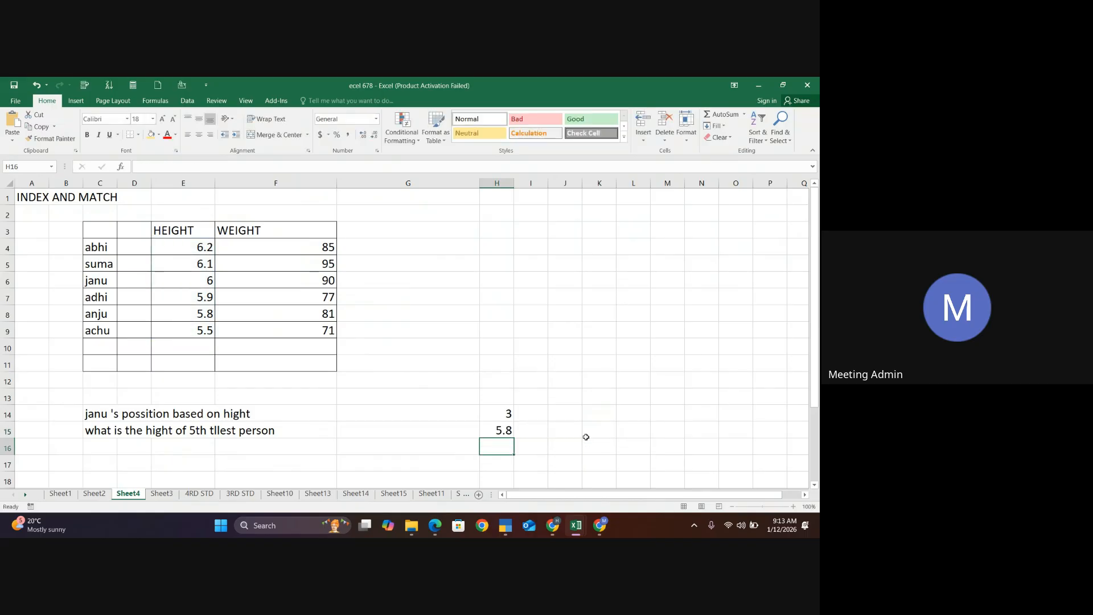
{"action": "left_click", "coordinate": [547, 435]}
{"action": "left_click", "coordinate": [499, 432]}
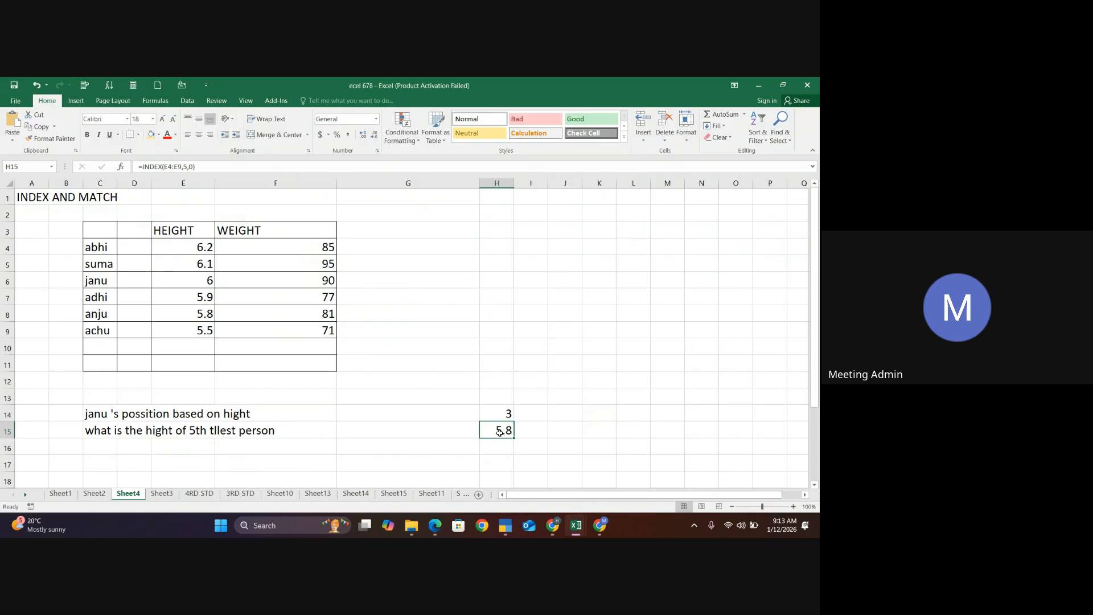
Admit the waiting participant to the Google Meet call and return to the ecel 678 workbook in Excel
{"action": "mouse_move", "coordinate": [601, 527]}
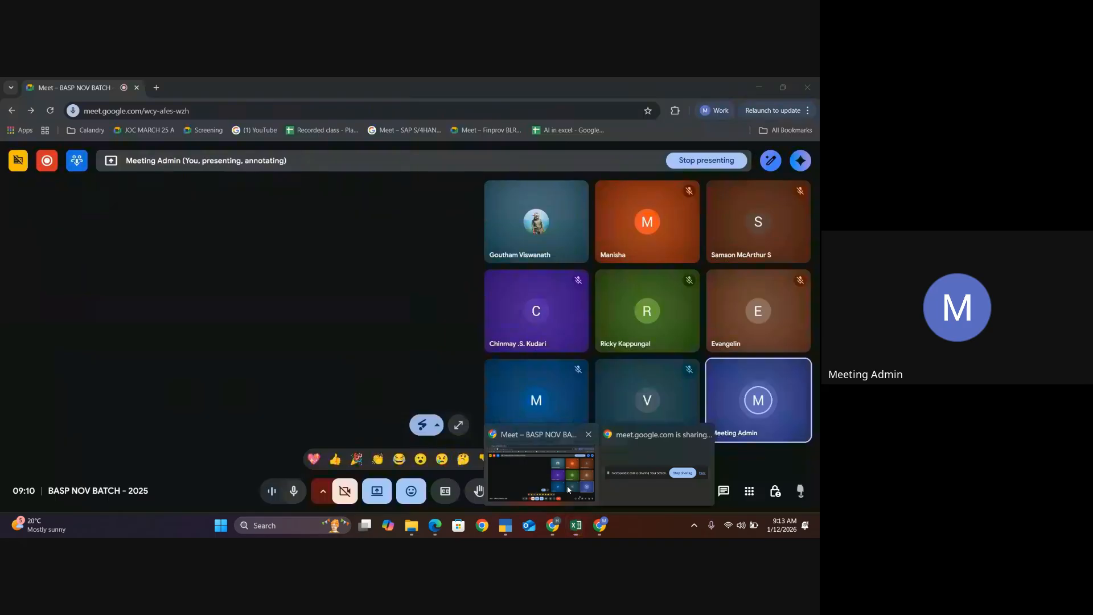
{"action": "left_click", "coordinate": [547, 461]}
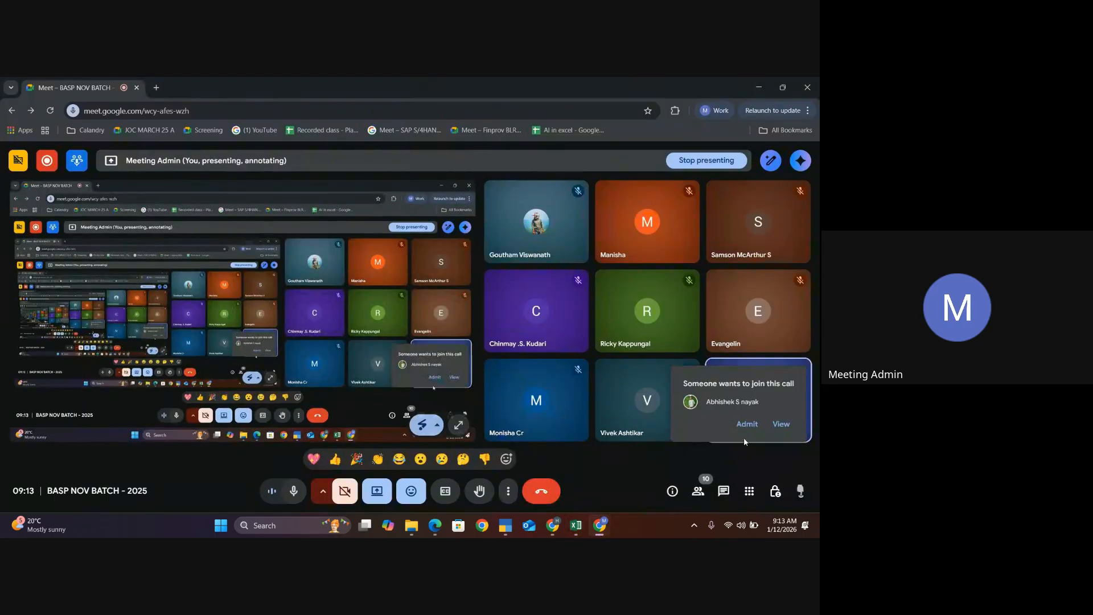
{"action": "left_click", "coordinate": [744, 432]}
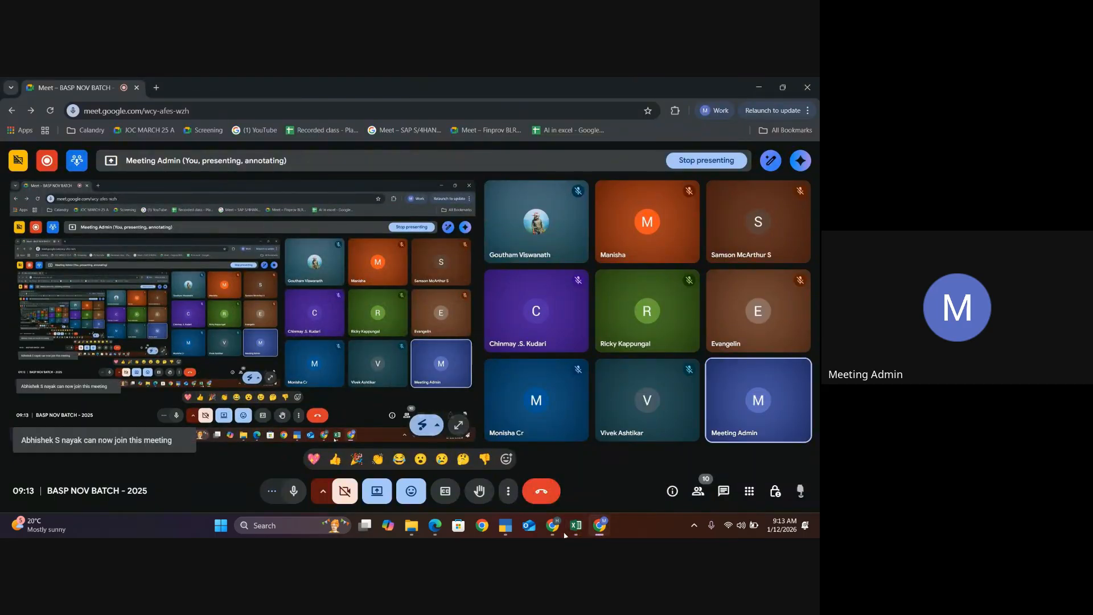
{"action": "mouse_move", "coordinate": [578, 532]}
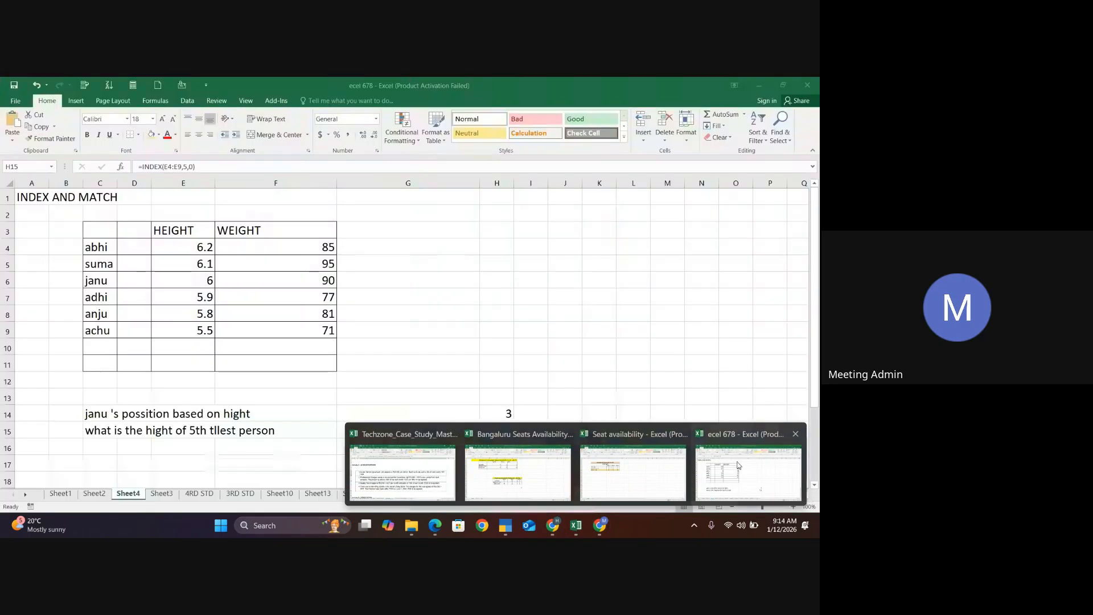
{"action": "left_click", "coordinate": [737, 464]}
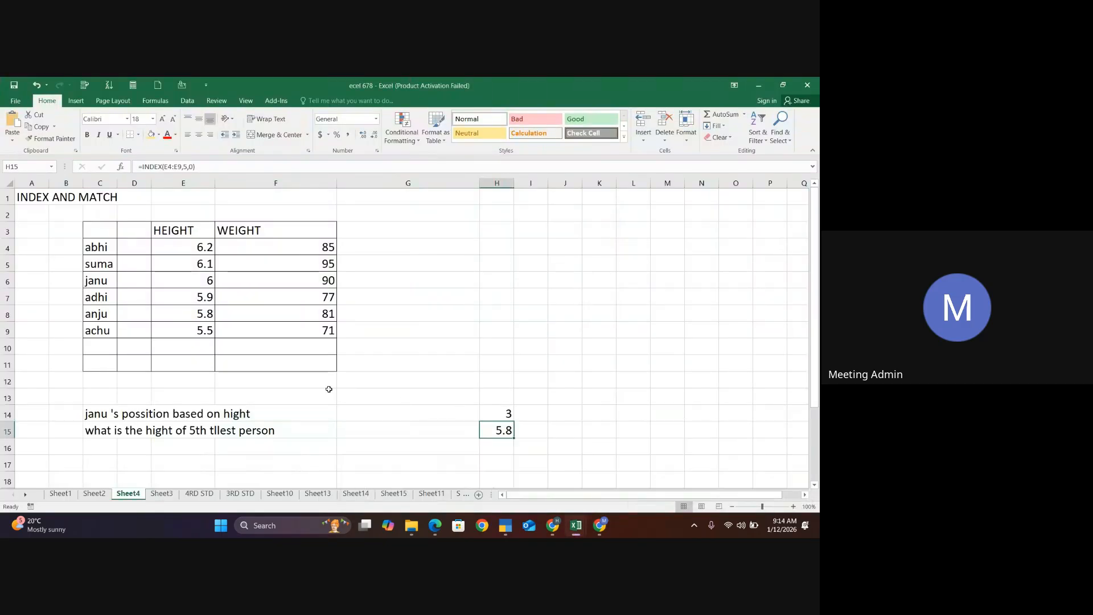
Enter =INDEX(E4:E9,2,0) in I15 to return the 2nd tallest person's height, and highlight row 5 to check it
{"action": "left_click", "coordinate": [7, 314]}
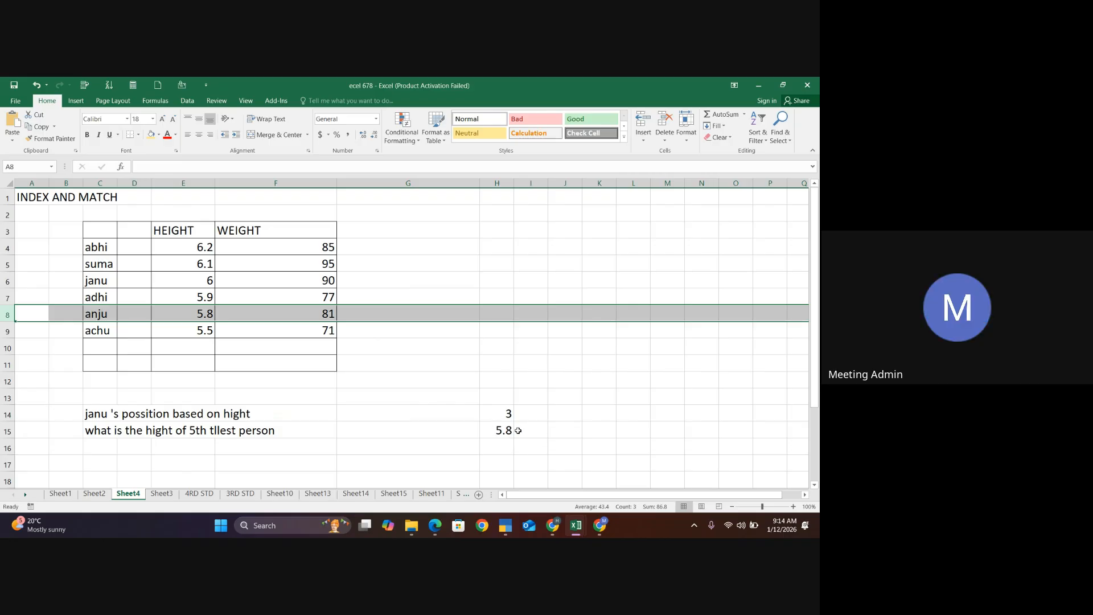
{"action": "left_click", "coordinate": [519, 431]}
{"action": "type", "text": "=in"}
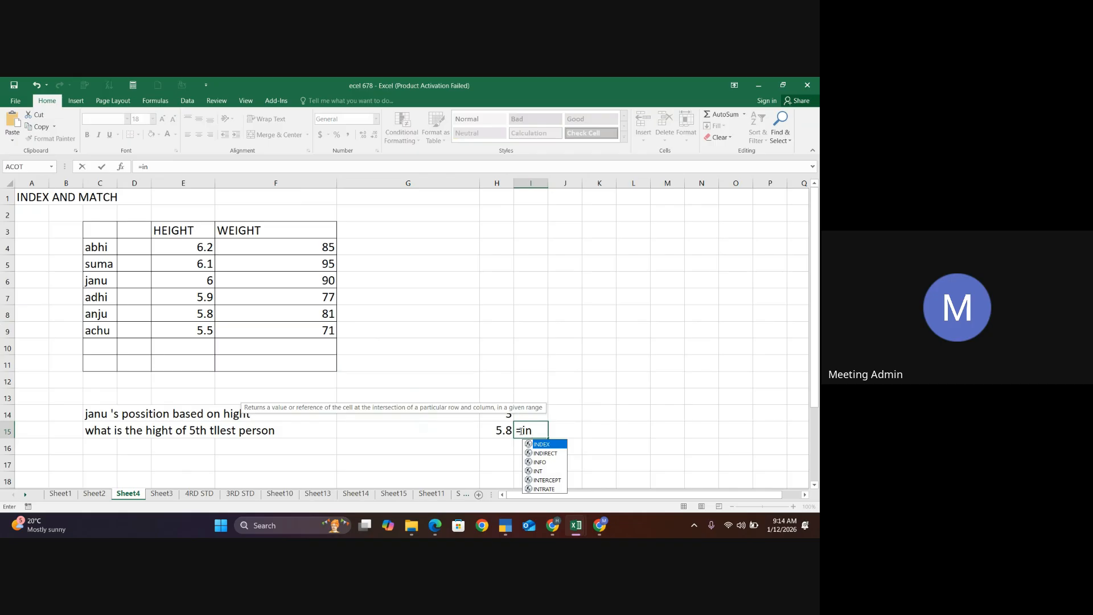
{"action": "key", "text": "Tab"}
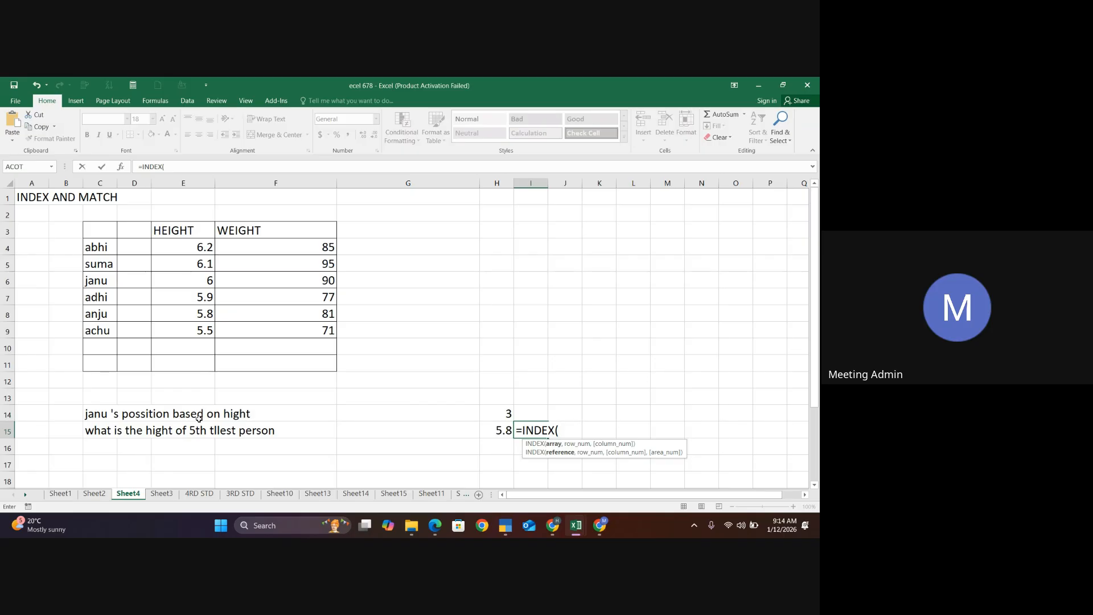
{"action": "left_click", "coordinate": [209, 250]}
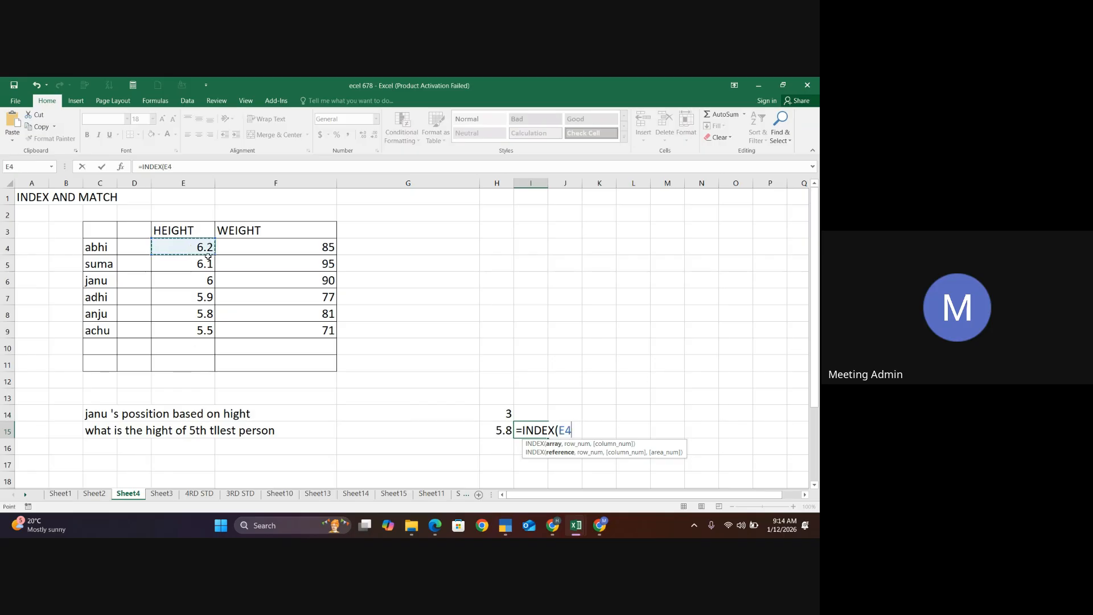
{"action": "left_click_drag", "start_coordinate": [208, 256], "coordinate": [204, 329]}
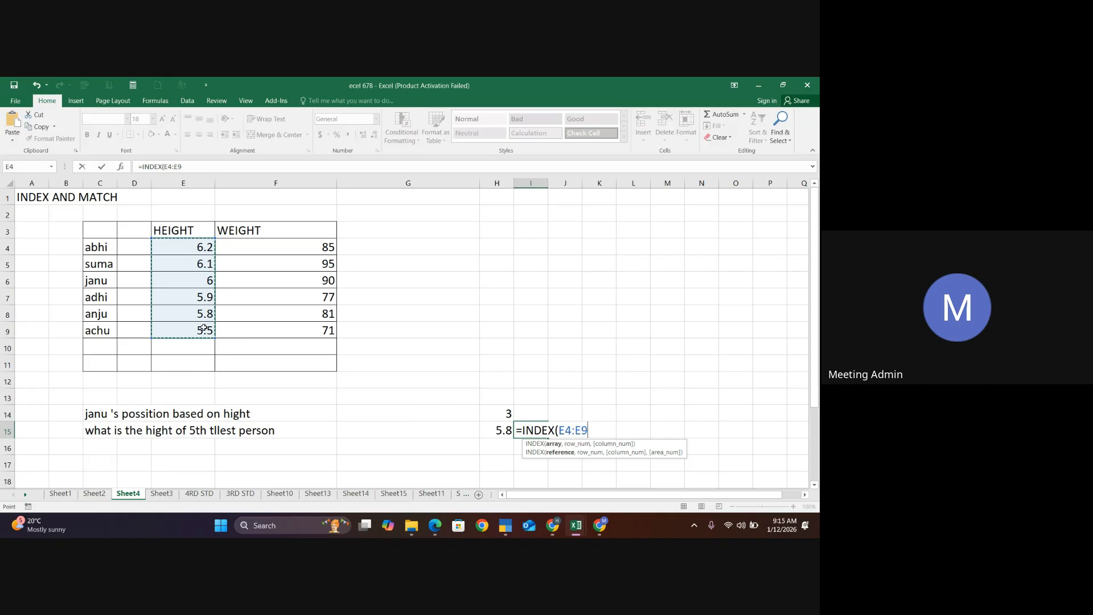
{"action": "type", "text": ","}
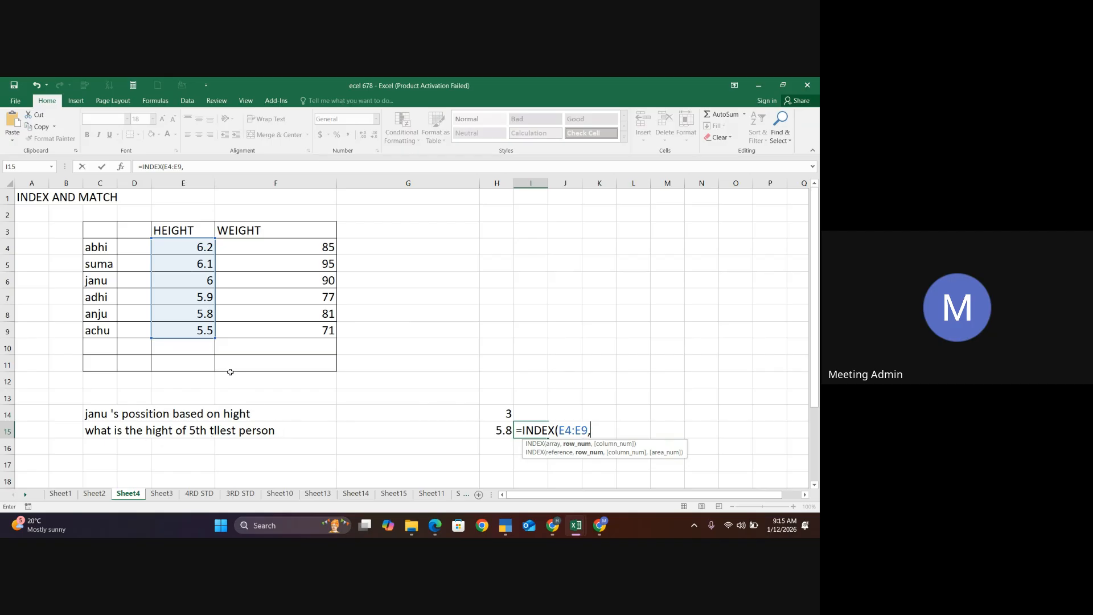
{"action": "type", "text": "2,"}
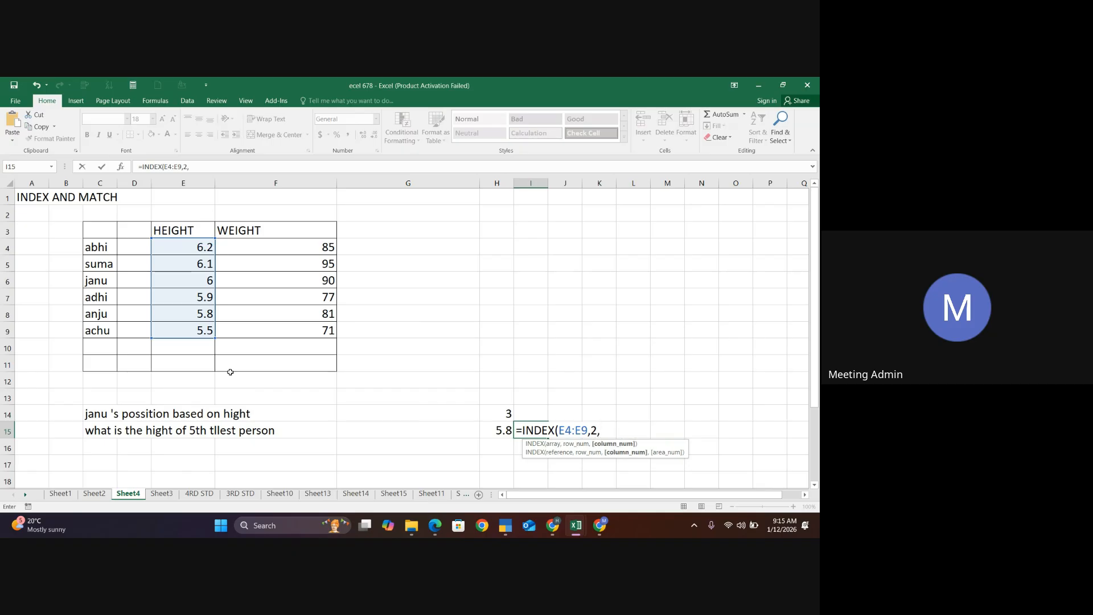
{"action": "type", "text": "0"}
{"action": "key", "text": "Return"}
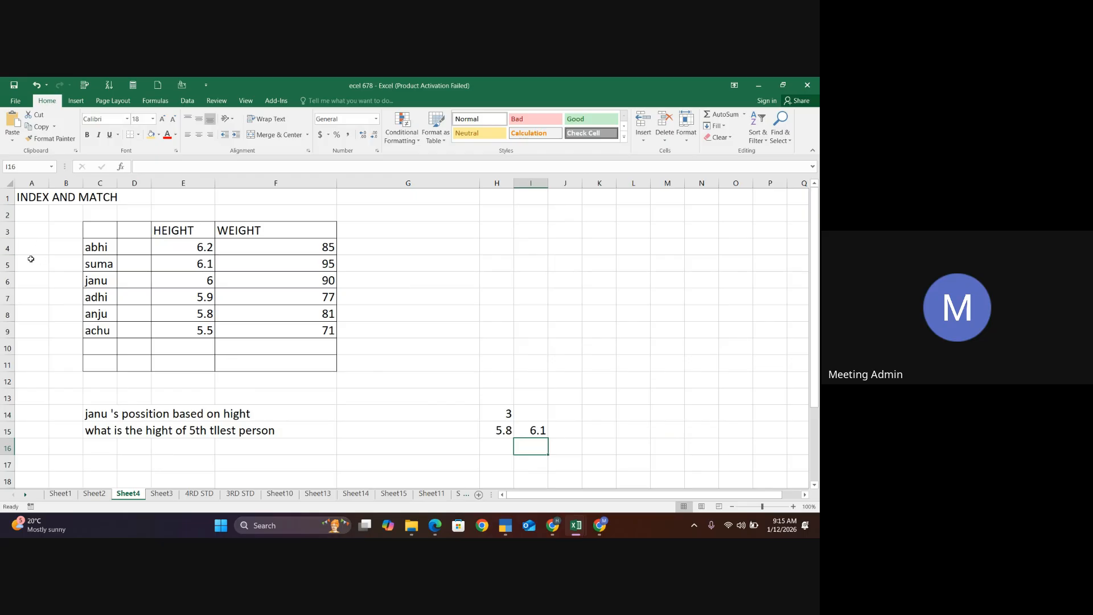
{"action": "left_click", "coordinate": [7, 264]}
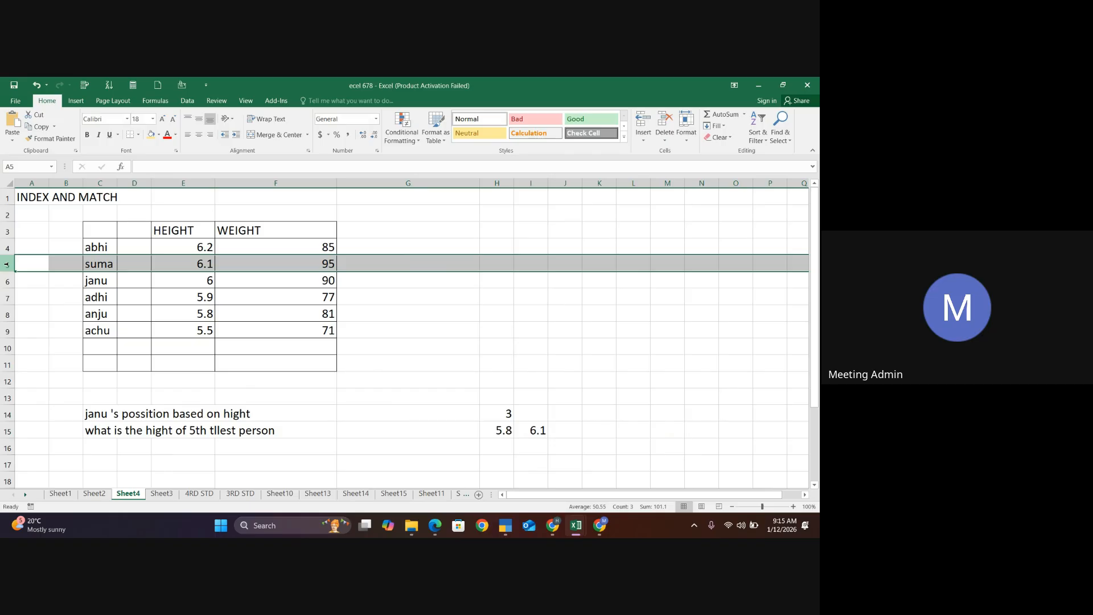
Look through the workbook's sheets from Sheet1 to Sheet10 and examine the SUM IF table on Sheet10
{"action": "left_click", "coordinate": [60, 494]}
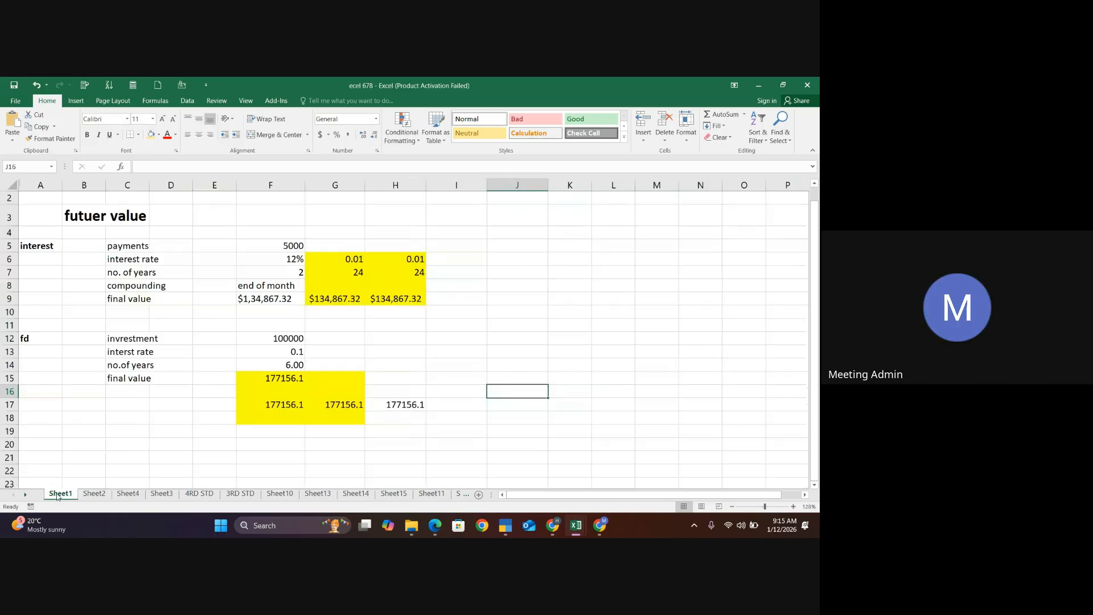
{"action": "left_click", "coordinate": [102, 494]}
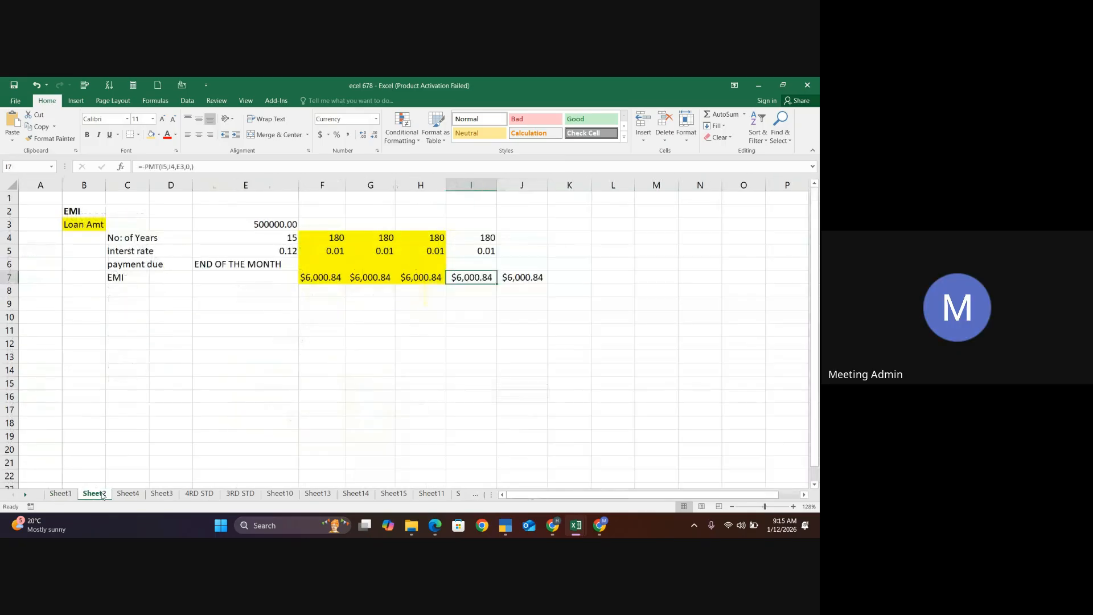
{"action": "left_click", "coordinate": [139, 495]}
{"action": "left_click", "coordinate": [161, 494]}
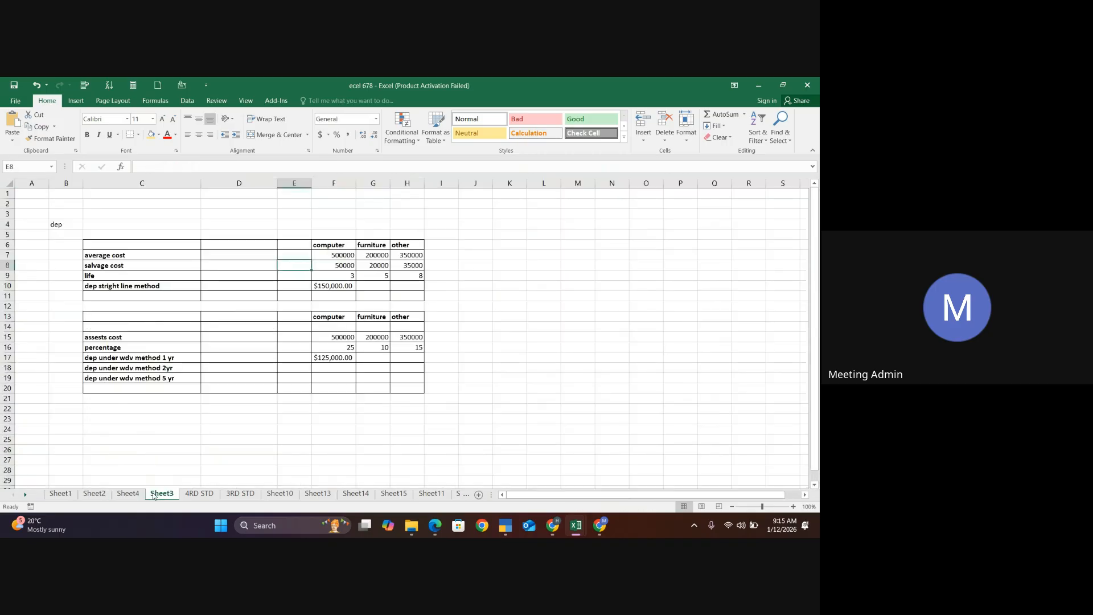
{"action": "left_click", "coordinate": [200, 495]}
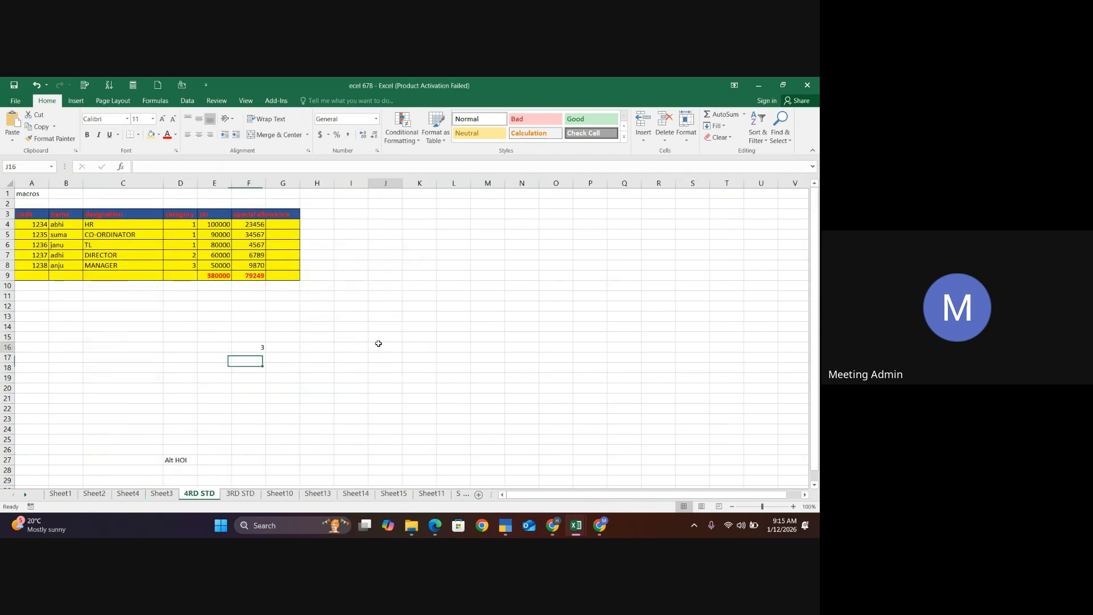
{"action": "left_click", "coordinate": [241, 494]}
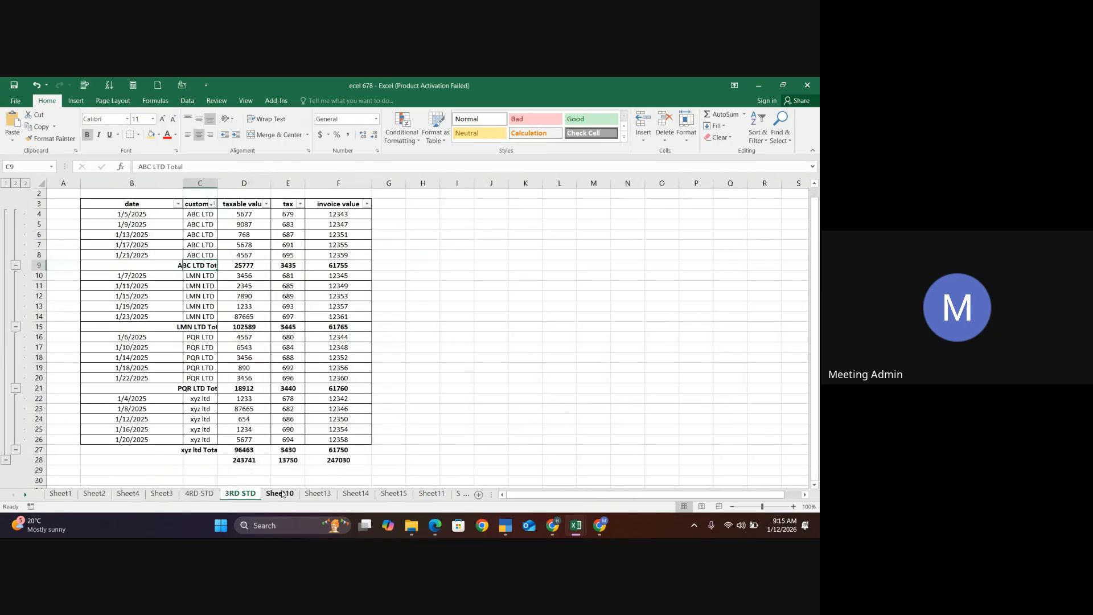
{"action": "left_click", "coordinate": [281, 494]}
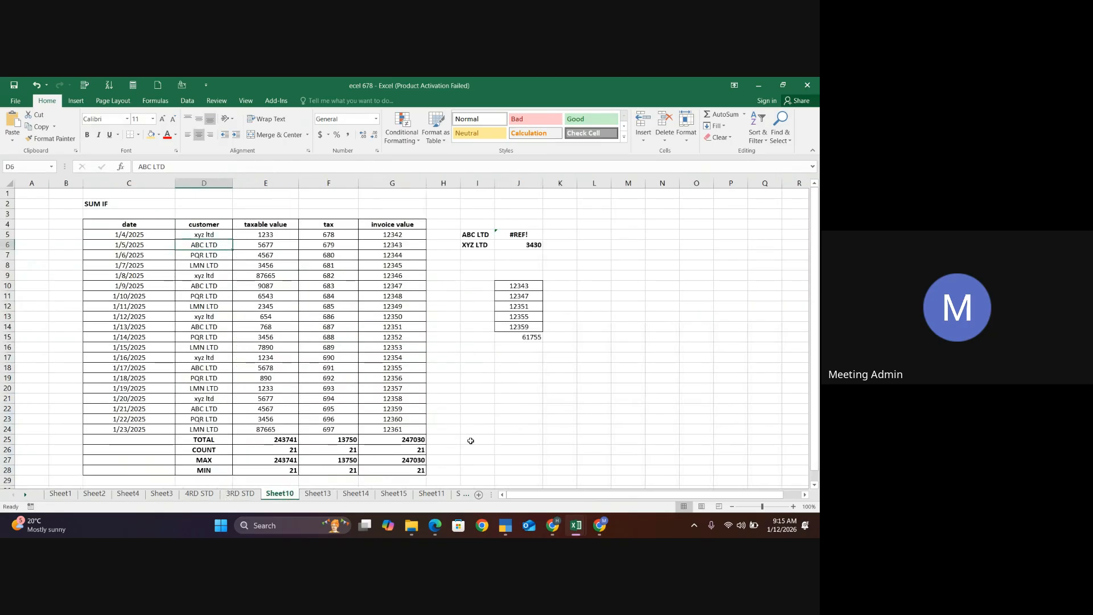
{"action": "left_click", "coordinate": [521, 428]}
{"action": "scroll", "coordinate": [381, 376], "scroll_direction": "down", "scroll_amount": 1}
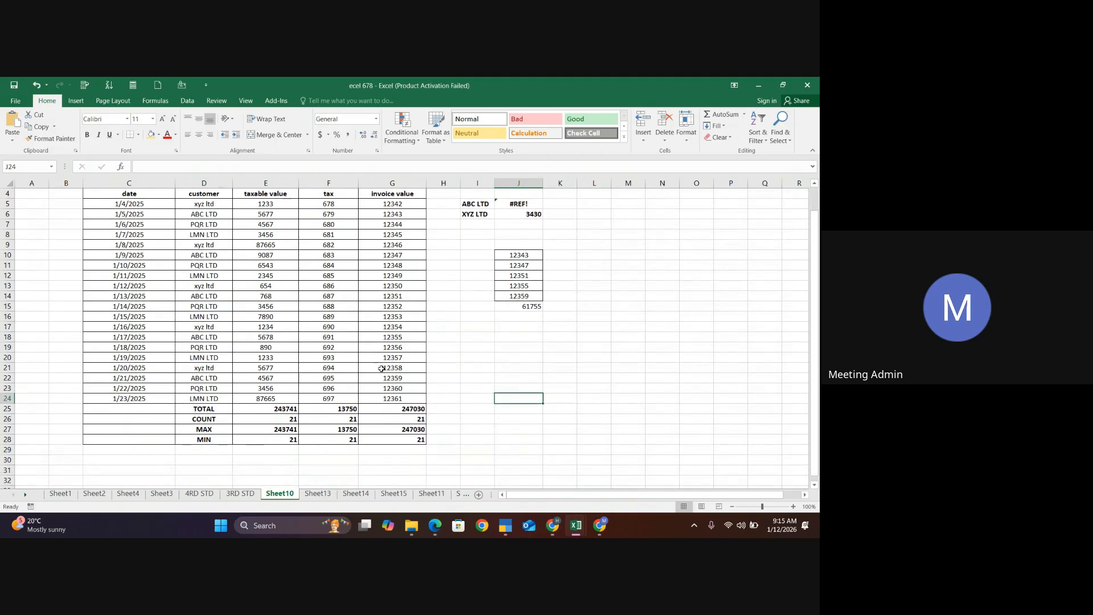
{"action": "scroll", "coordinate": [382, 369], "scroll_direction": "up", "scroll_amount": 1}
{"action": "left_click", "coordinate": [545, 370]}
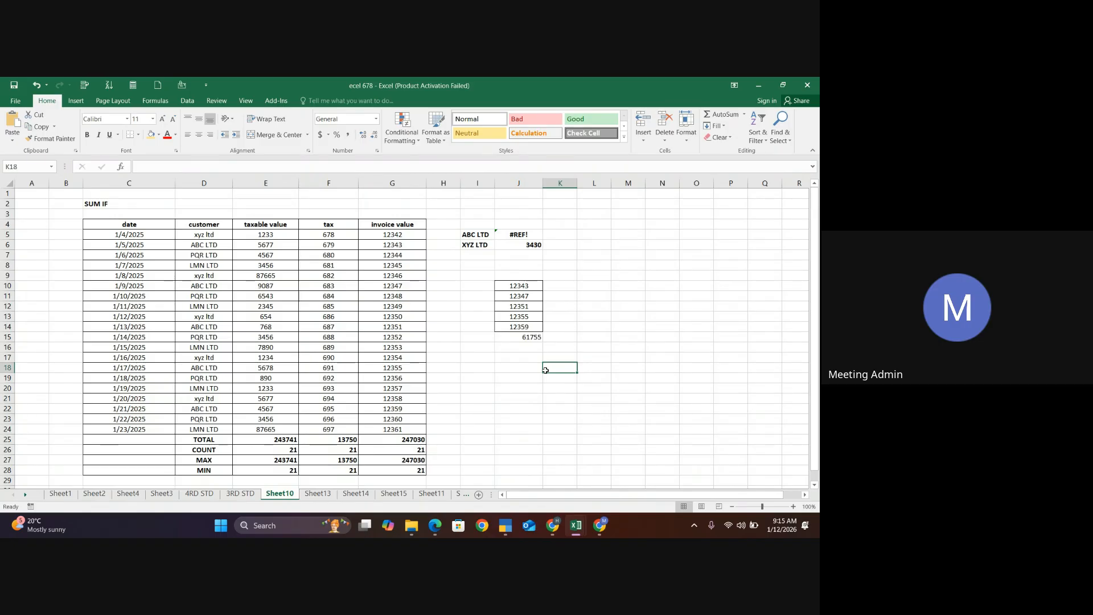
Switch to Google Slides in Chrome and look through the FP_Microsoft Excel_DAY 5 and DAY 6 presentations
{"action": "left_click", "coordinate": [548, 480]}
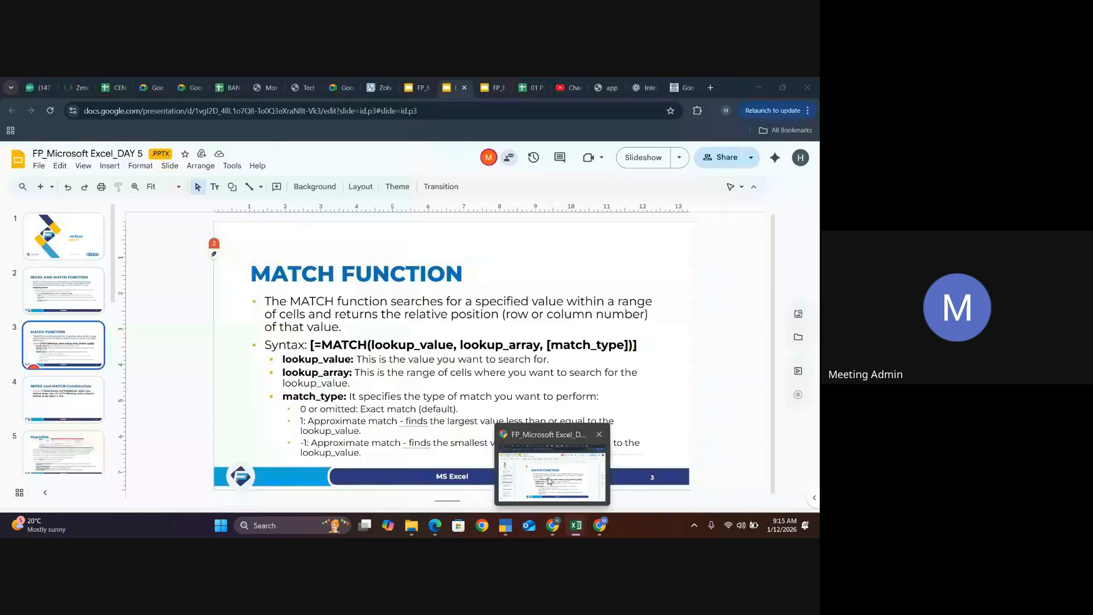
{"action": "scroll", "coordinate": [80, 432], "scroll_direction": "down", "scroll_amount": 2}
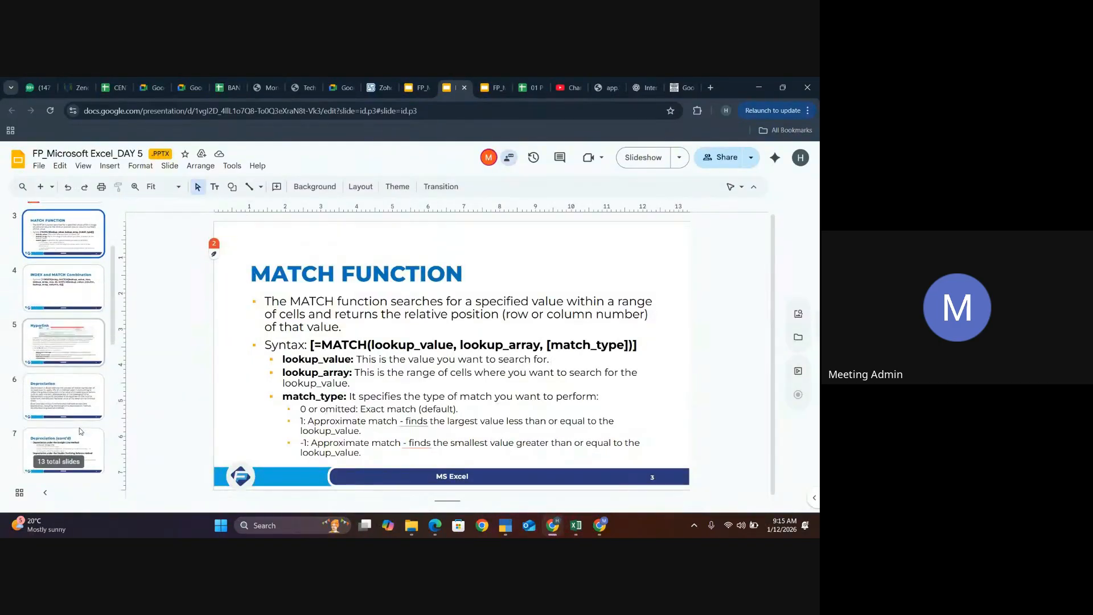
{"action": "scroll", "coordinate": [80, 431], "scroll_direction": "up", "scroll_amount": 1}
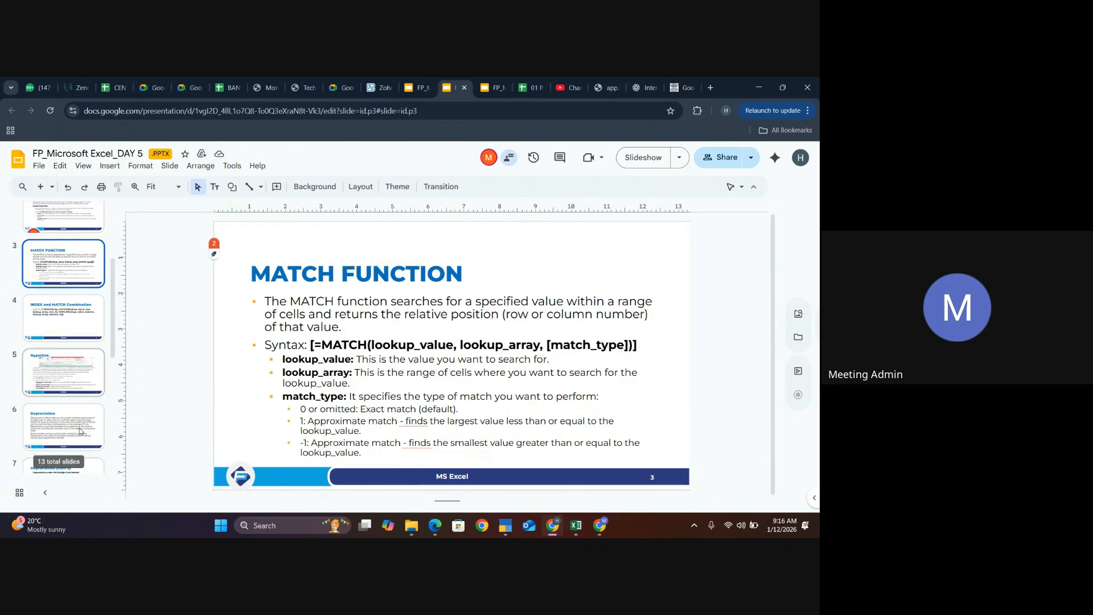
{"action": "left_click", "coordinate": [493, 88]}
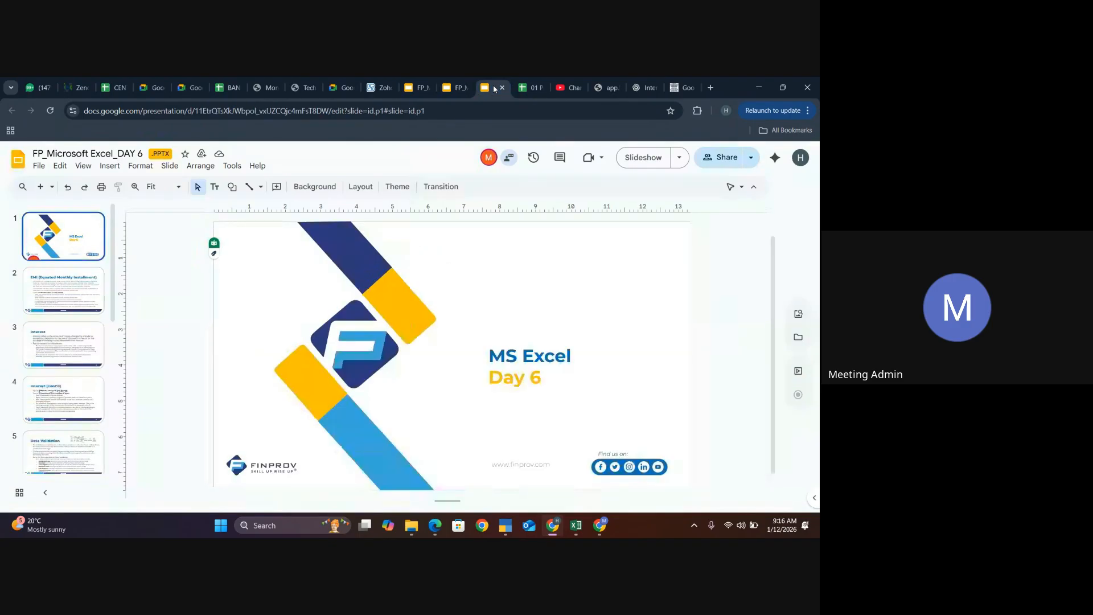
{"action": "scroll", "coordinate": [52, 419], "scroll_direction": "down", "scroll_amount": 4}
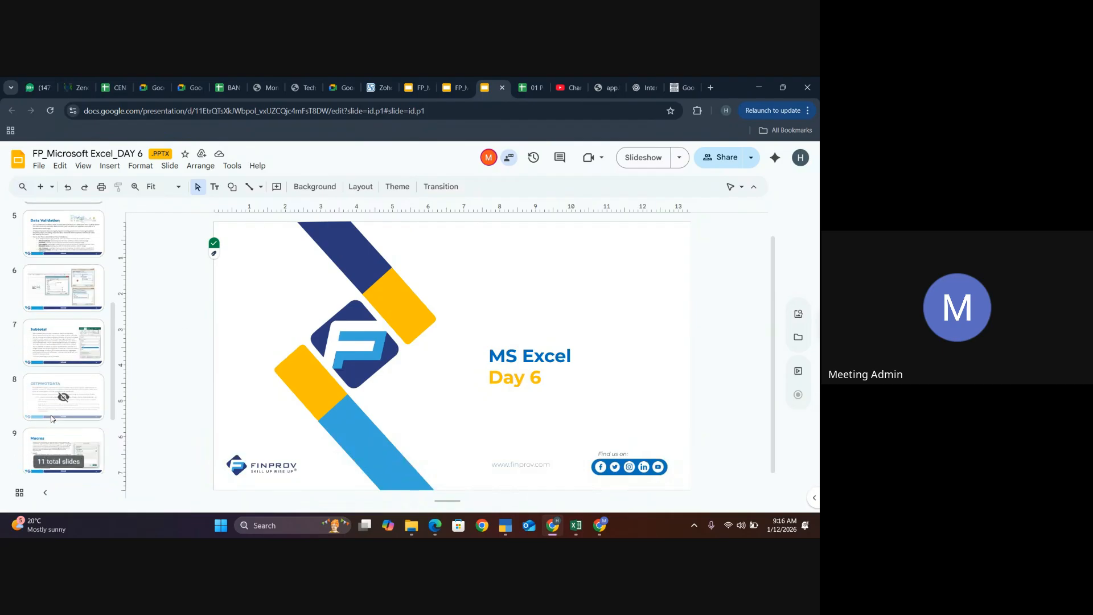
{"action": "scroll", "coordinate": [51, 421], "scroll_direction": "up", "scroll_amount": 4}
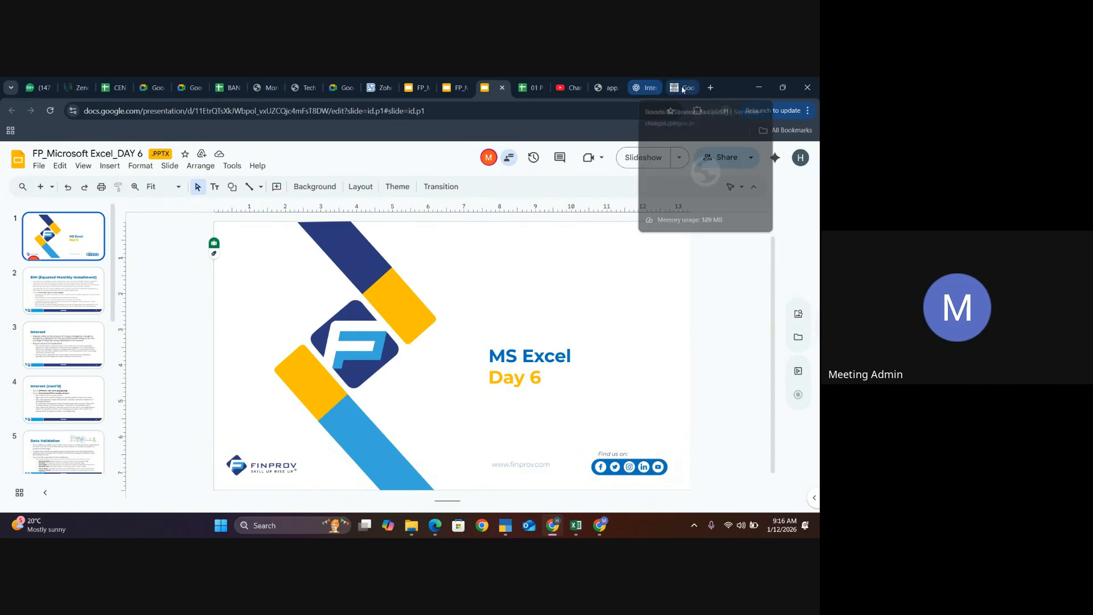
Open the FP_Microsoft Excel_DAY 3.pptx presentation from Google Drive in a new browser tab
{"action": "left_click", "coordinate": [710, 88]}
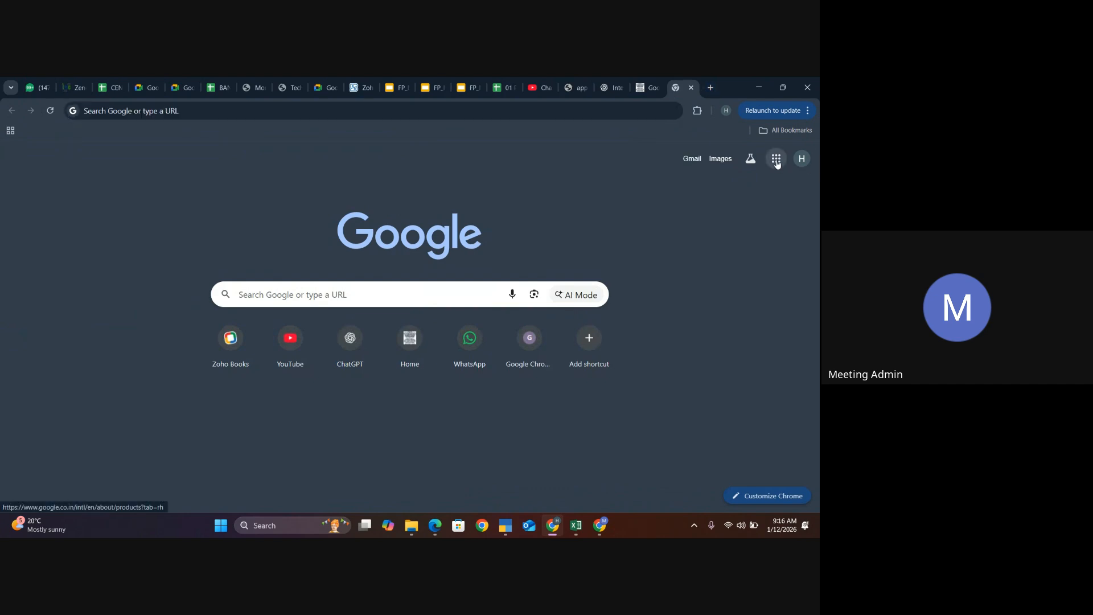
{"action": "left_click", "coordinate": [777, 161]}
{"action": "left_click", "coordinate": [721, 221]}
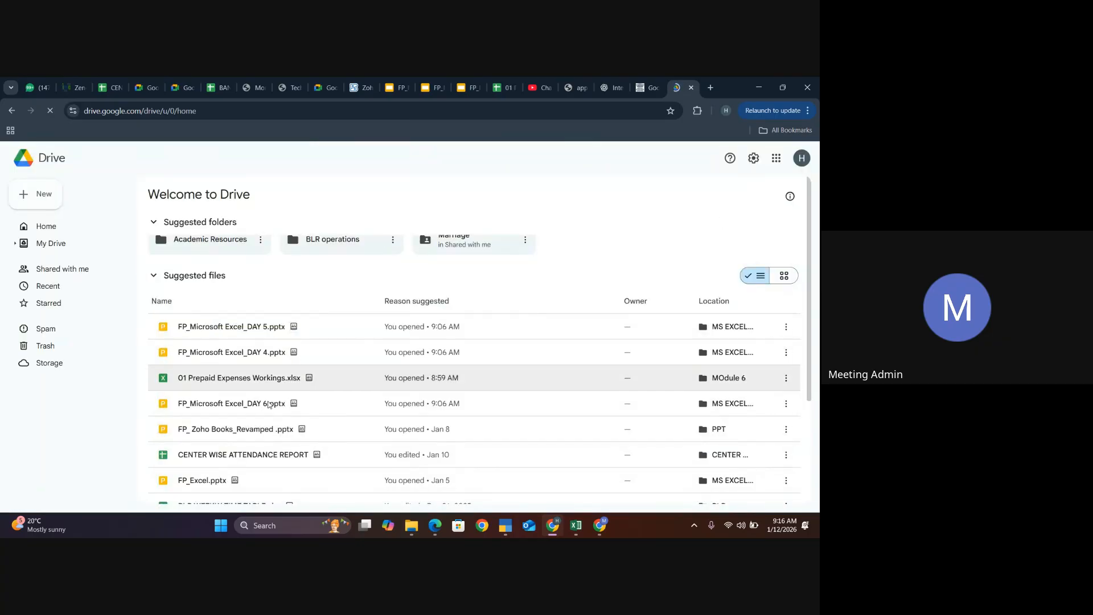
{"action": "scroll", "coordinate": [279, 453], "scroll_direction": "down", "scroll_amount": 3}
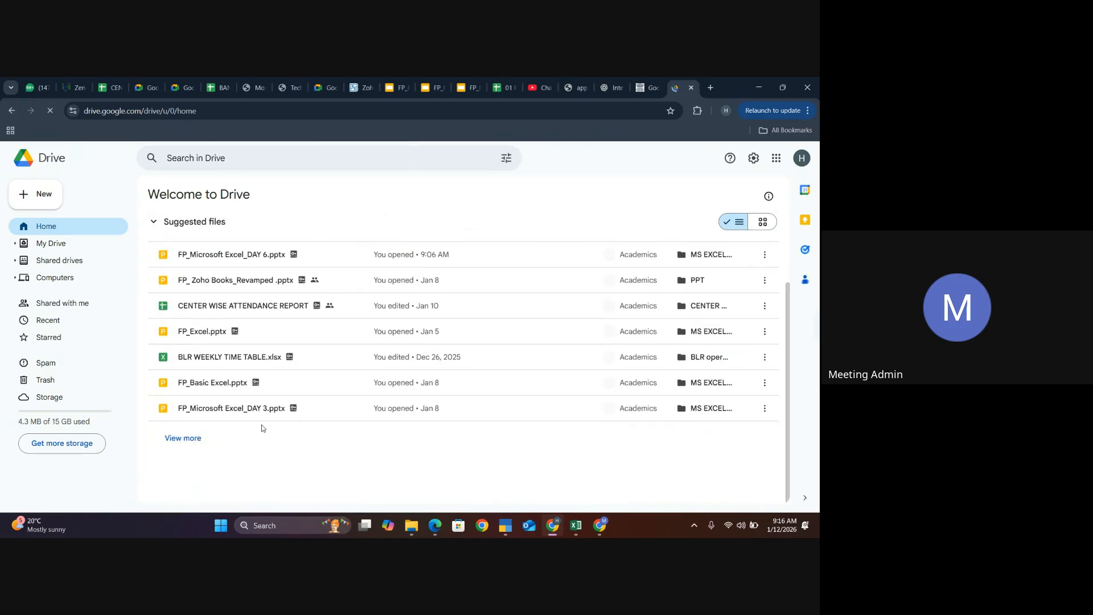
{"action": "double_click", "coordinate": [255, 409]}
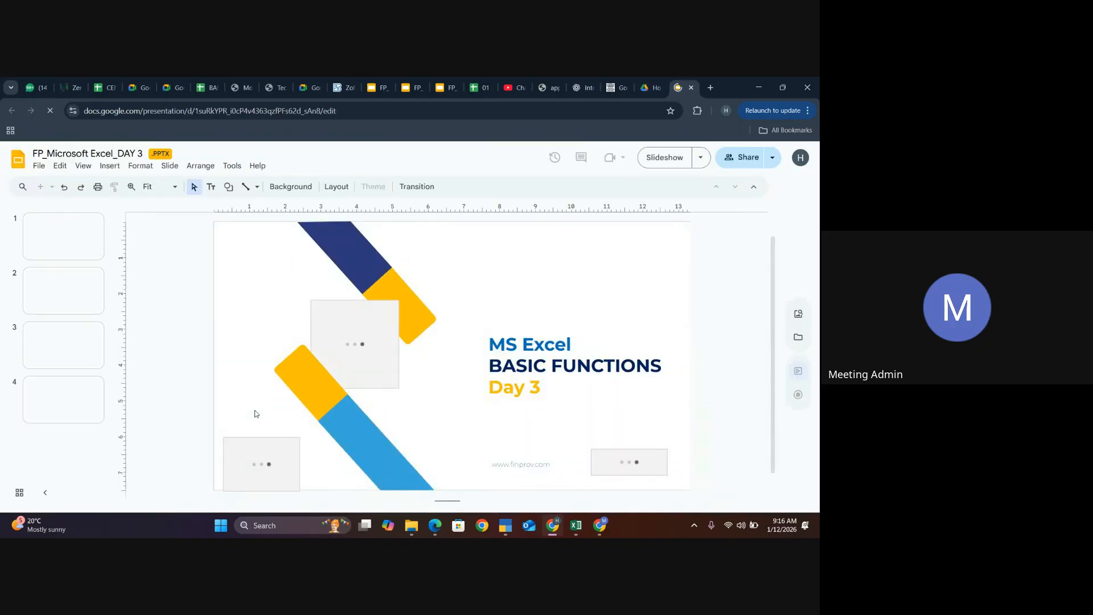
Admit the waiting participant to the Google Meet call and return to the DAY 3 presentation in Chrome
{"action": "mouse_move", "coordinate": [598, 525]}
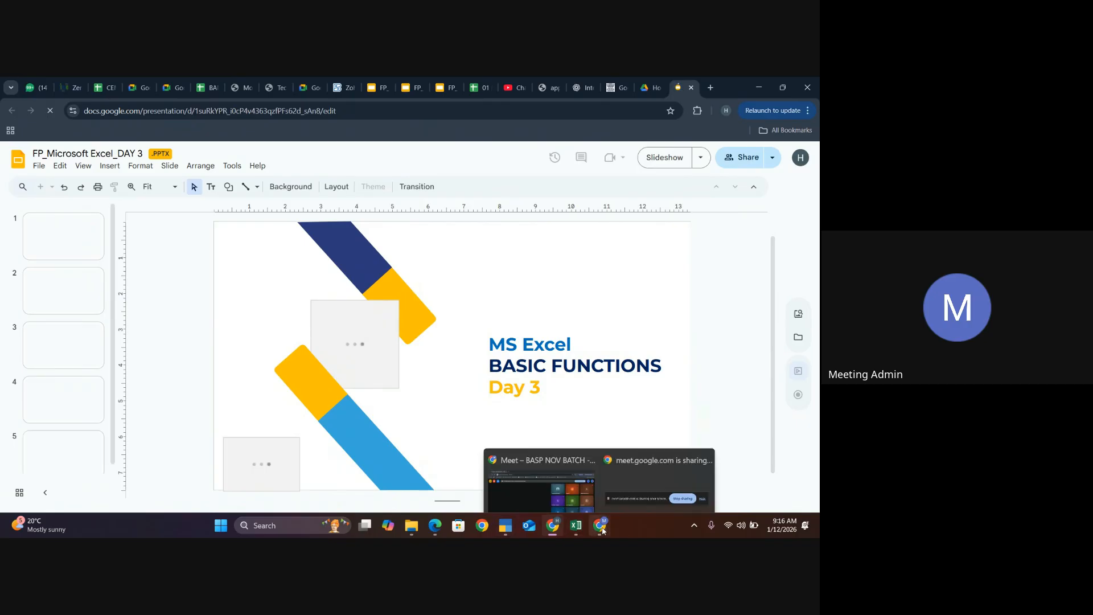
{"action": "left_click", "coordinate": [541, 478]}
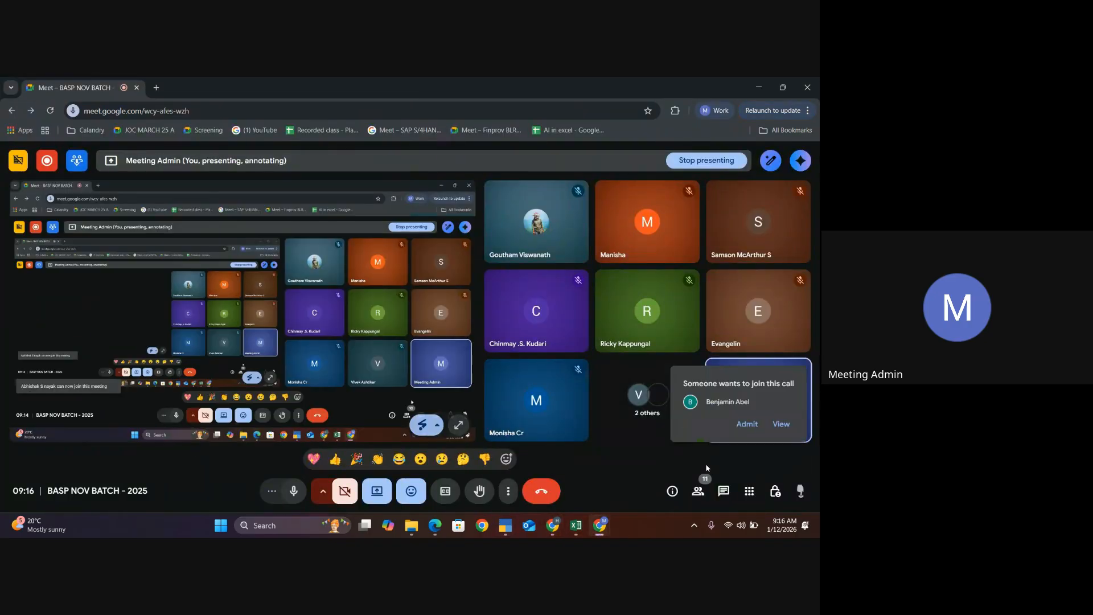
{"action": "left_click", "coordinate": [747, 424]}
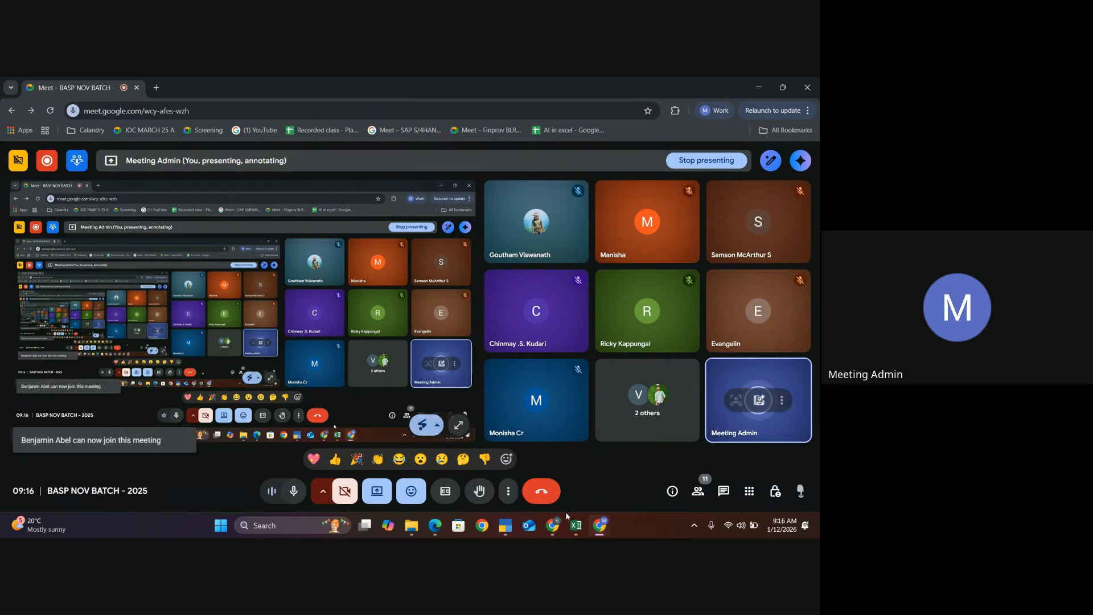
{"action": "mouse_move", "coordinate": [557, 526]}
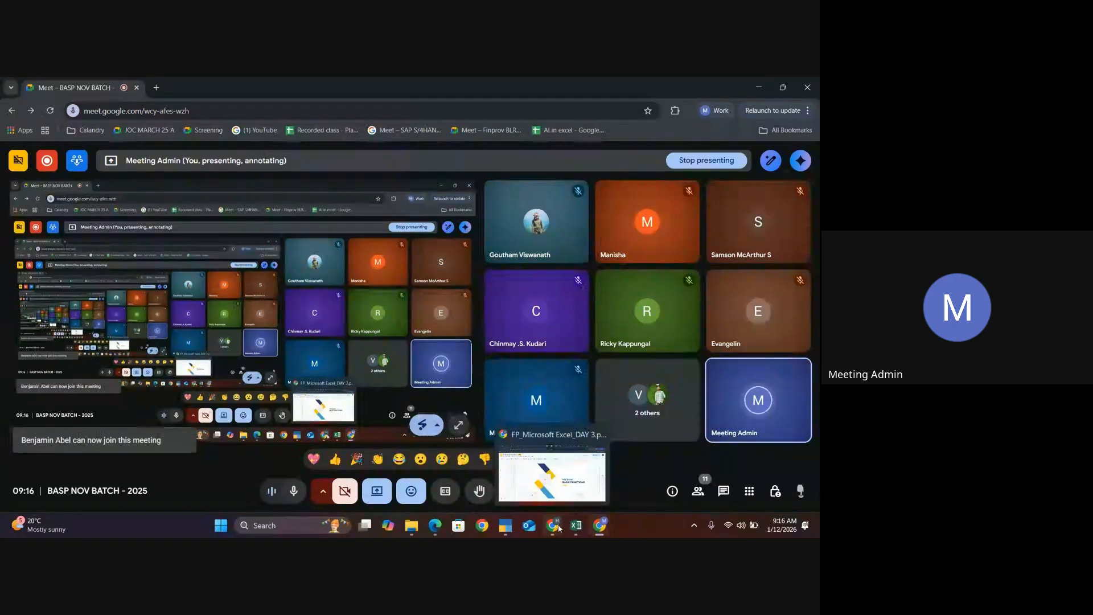
{"action": "left_click", "coordinate": [545, 493]}
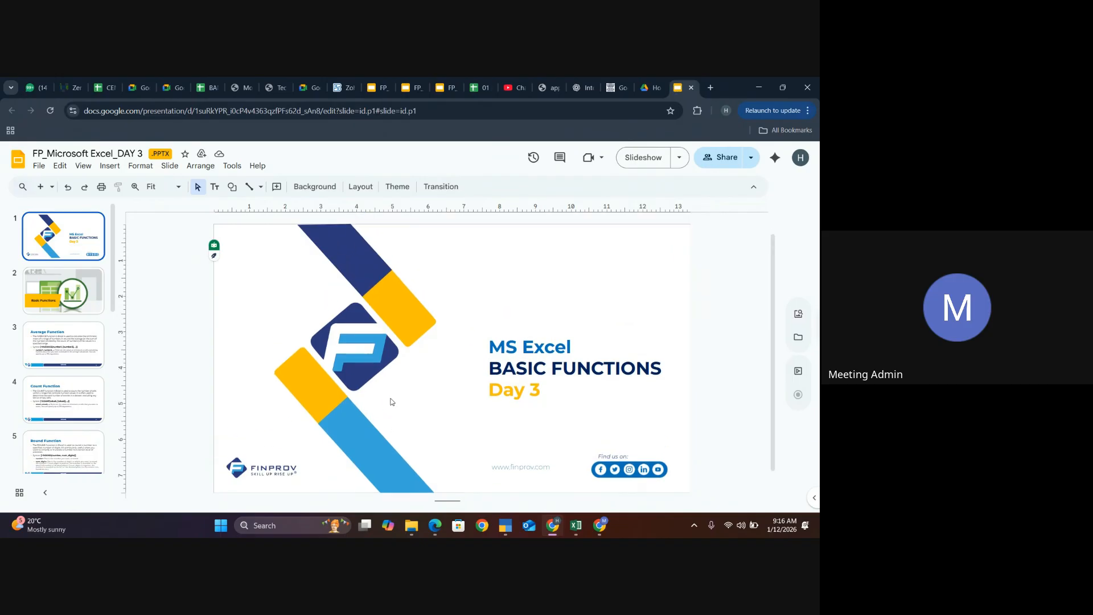
Look through the slides of the DAY 3 presentation to its end and open a new browser tab
{"action": "scroll", "coordinate": [40, 437], "scroll_direction": "down", "scroll_amount": 3}
{"action": "scroll", "coordinate": [39, 436], "scroll_direction": "down", "scroll_amount": 4}
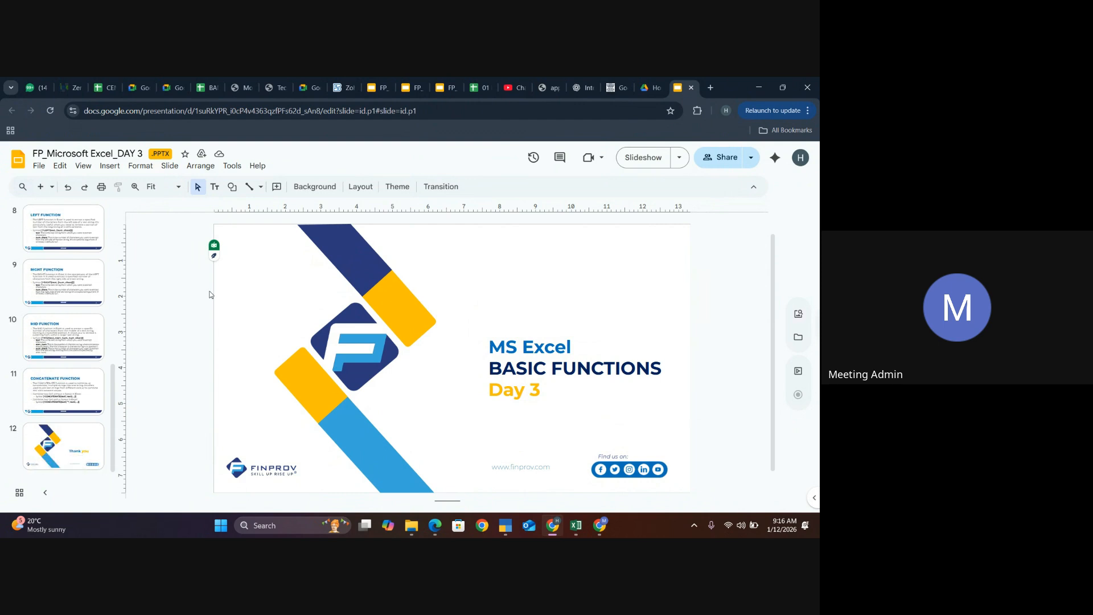
{"action": "left_click", "coordinate": [711, 87]}
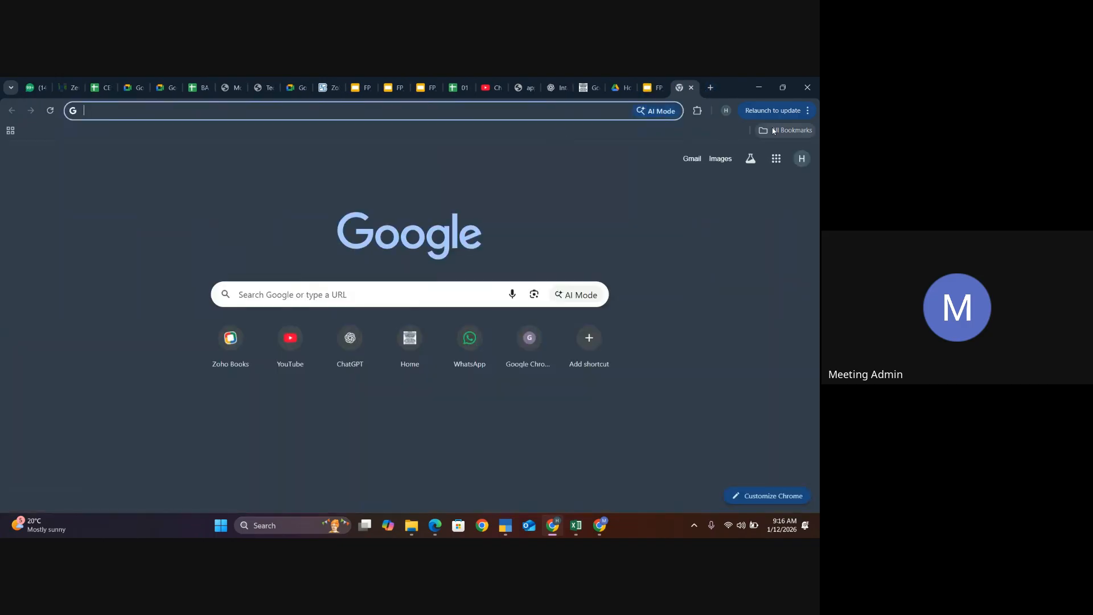
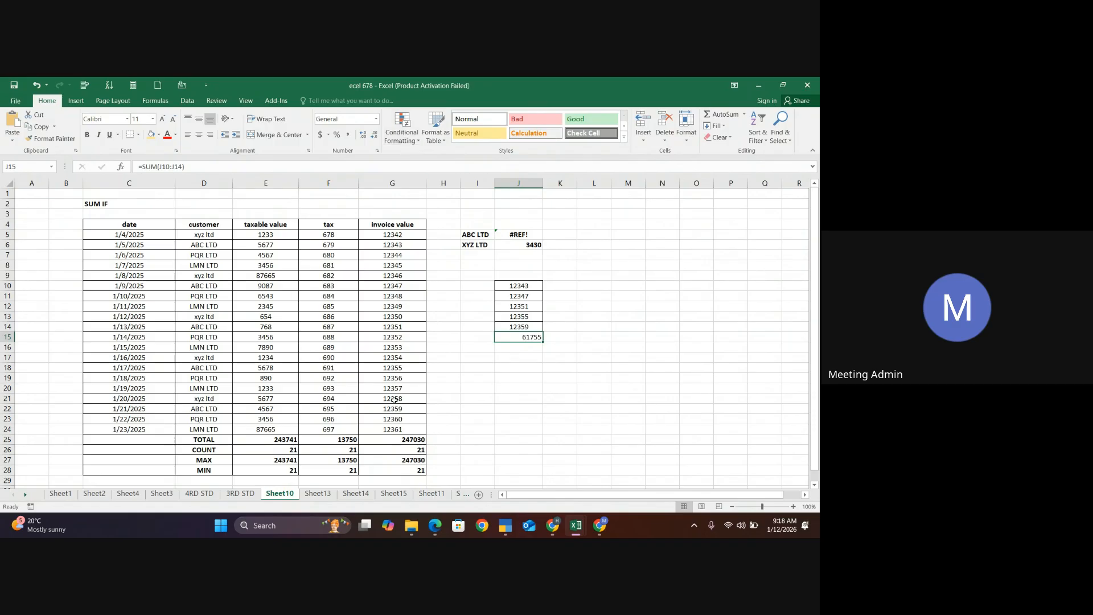
Inspect the formulas beside ABC LTD and XYZ LTD in J5 and J6, and widen columns J and K
{"action": "scroll", "coordinate": [484, 415], "scroll_direction": "down", "scroll_amount": 1}
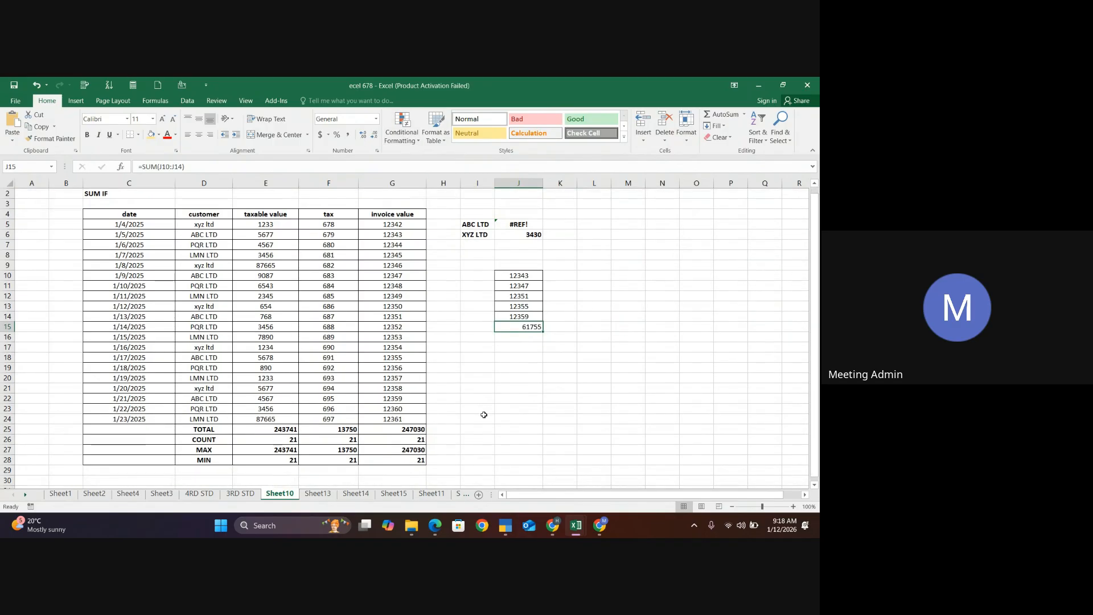
{"action": "left_click", "coordinate": [558, 438]}
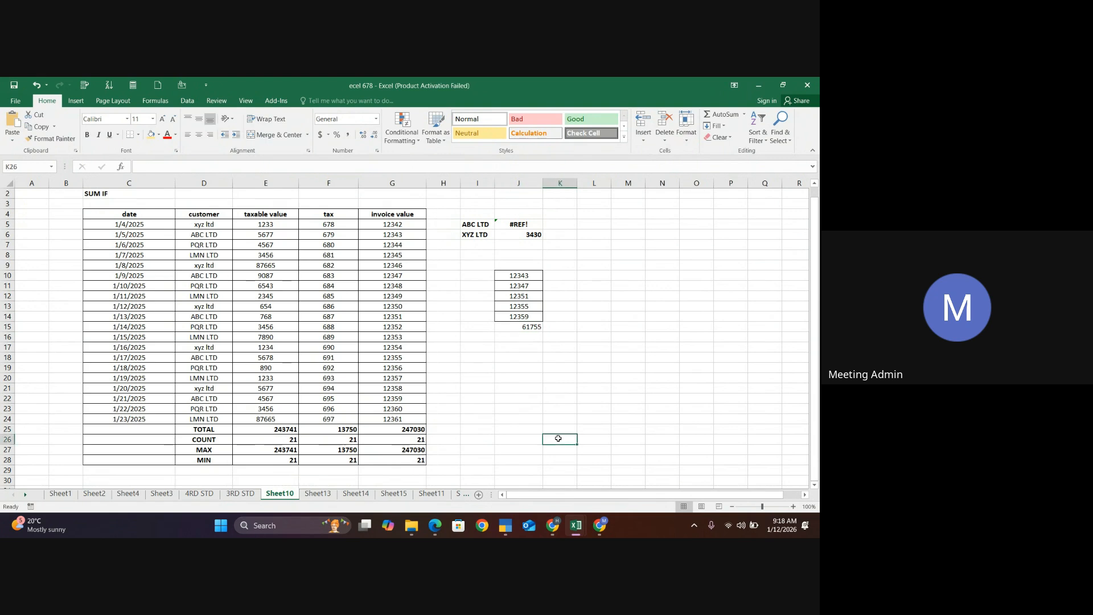
{"action": "left_click", "coordinate": [529, 236]}
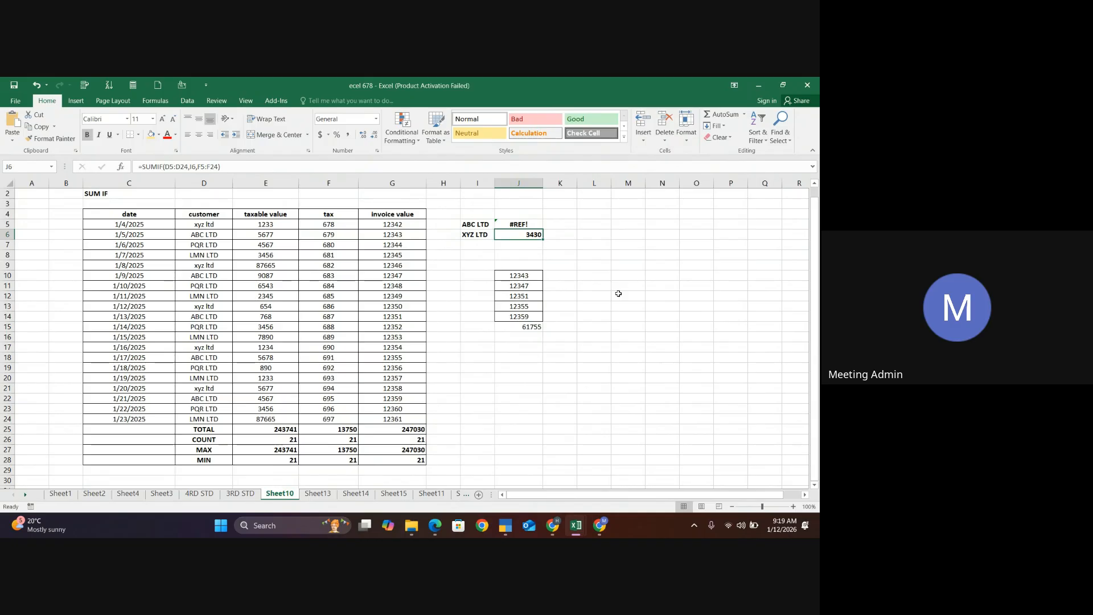
{"action": "left_click", "coordinate": [527, 223]}
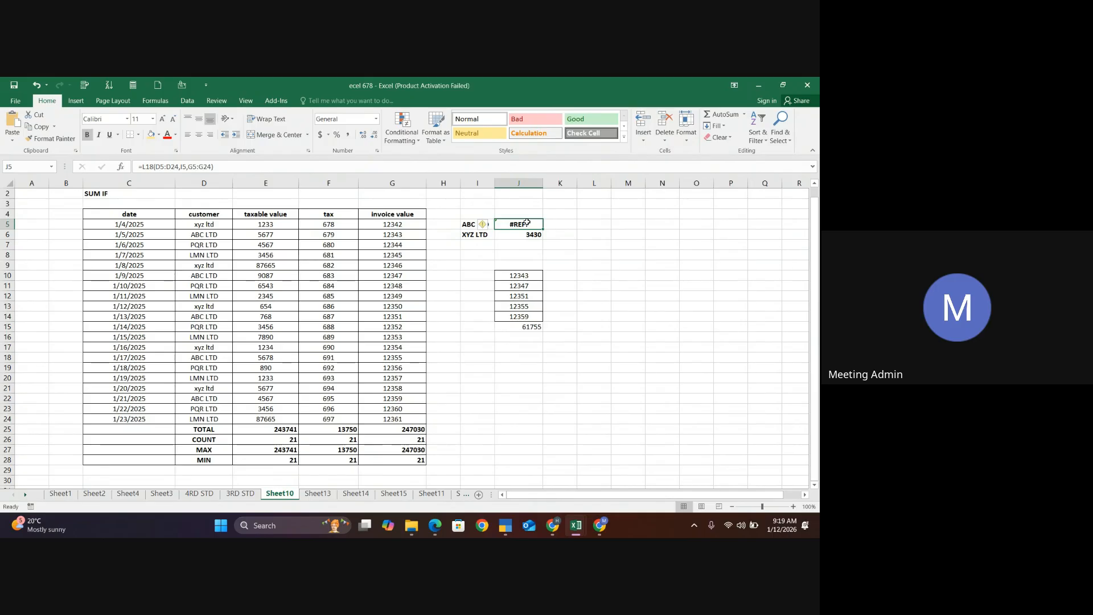
{"action": "left_click_drag", "start_coordinate": [542, 183], "coordinate": [608, 184]}
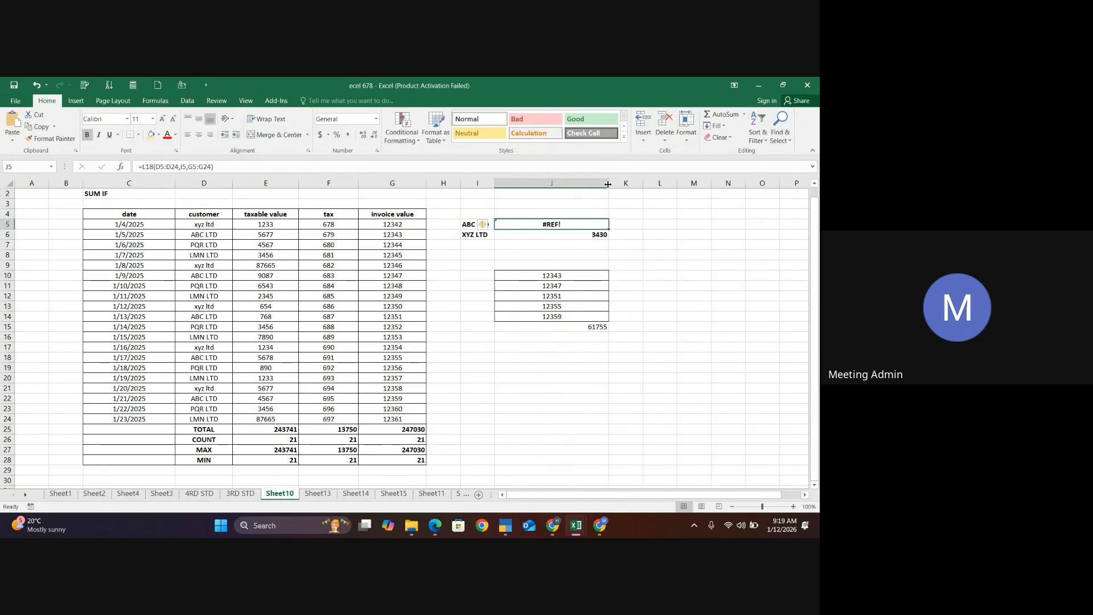
{"action": "left_click", "coordinate": [556, 234]}
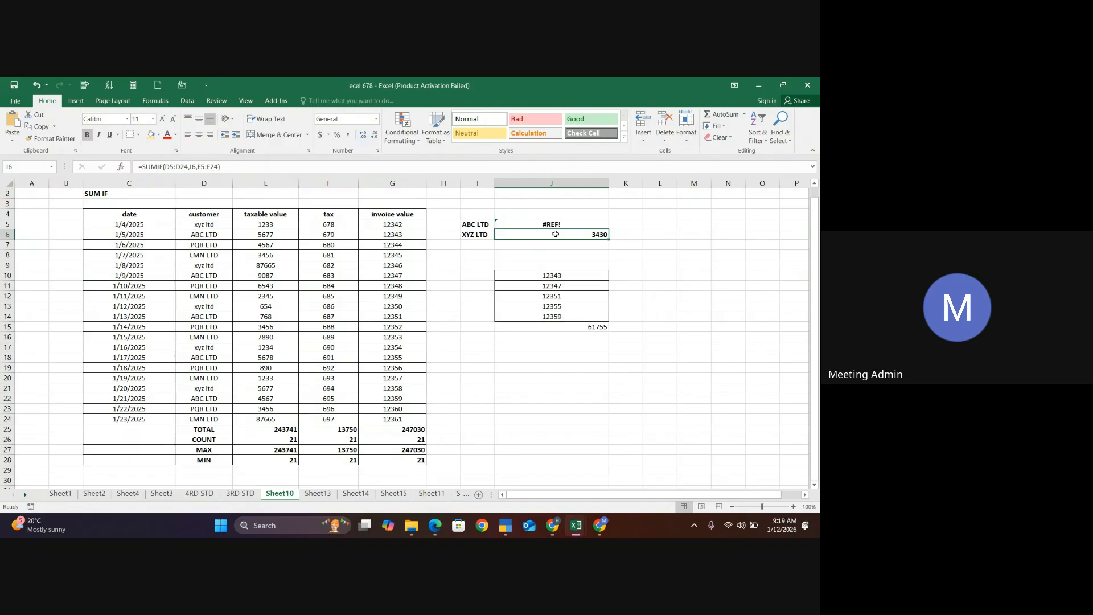
{"action": "left_click", "coordinate": [617, 461]}
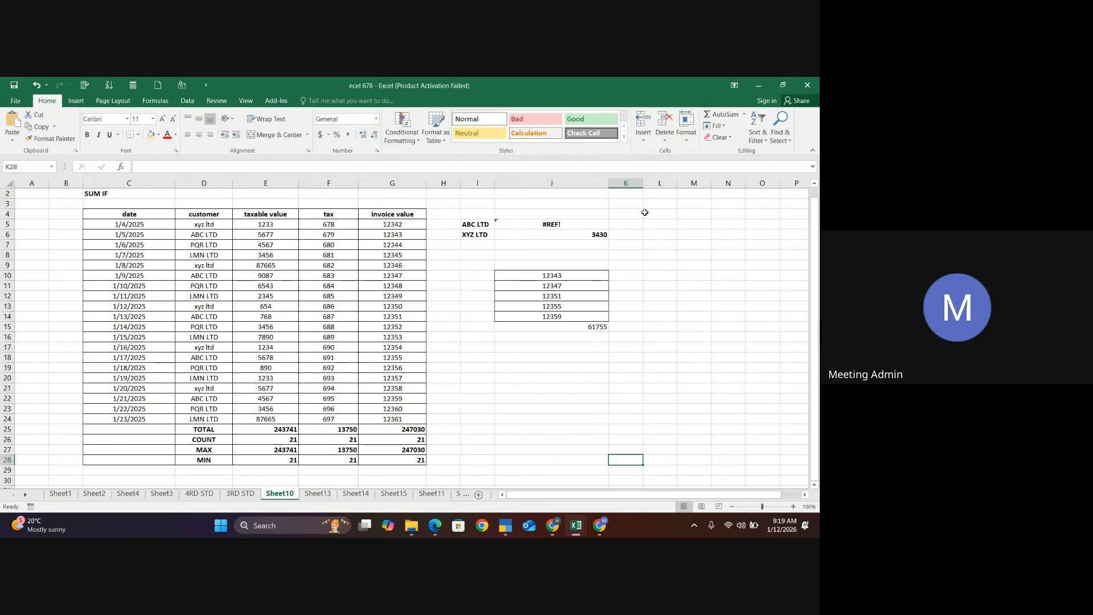
{"action": "left_click_drag", "start_coordinate": [643, 182], "coordinate": [736, 181]}
Enter a SUMIF formula in K5 totalling taxable values E5:E24 where the customers in D5:D24 match I5 (ABC LTD)
{"action": "left_click", "coordinate": [627, 225]}
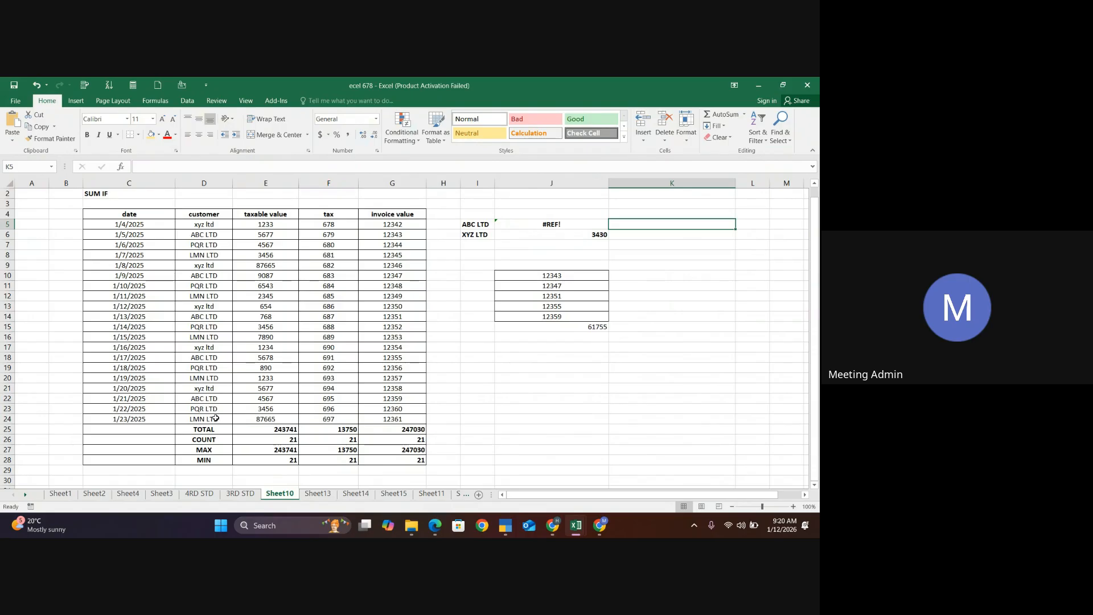
{"action": "type", "text": "=sum"}
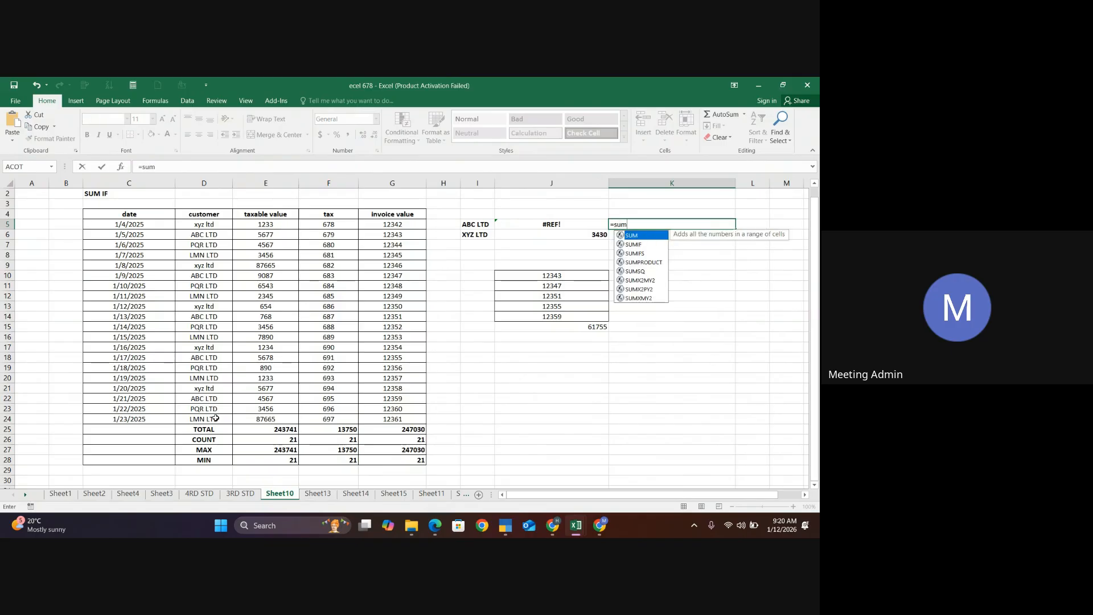
{"action": "key", "text": "Down"}
{"action": "key", "text": "Tab"}
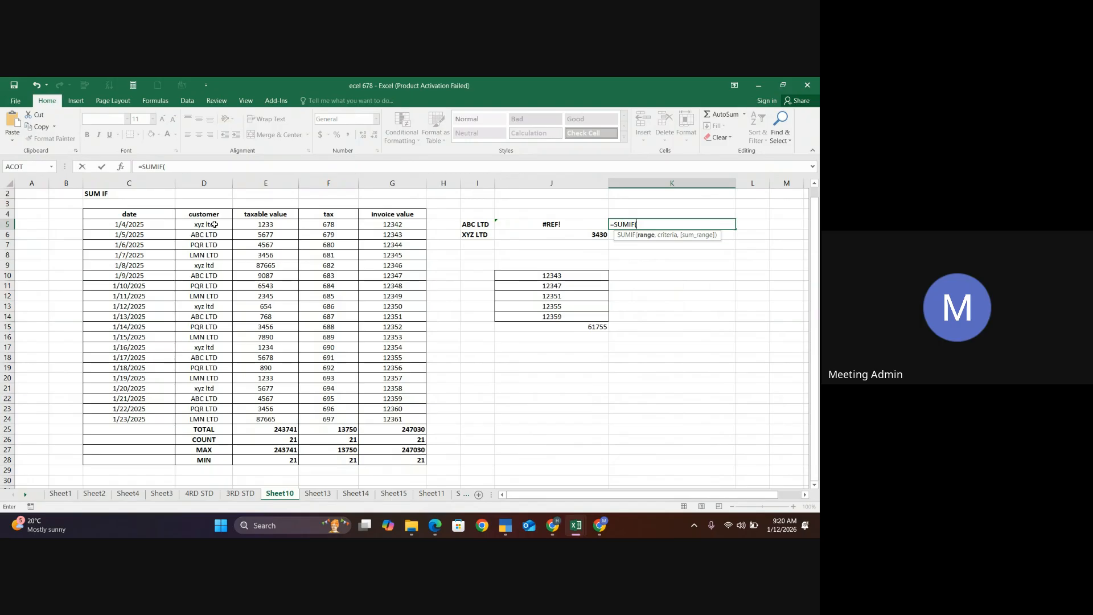
{"action": "left_click_drag", "start_coordinate": [214, 224], "coordinate": [211, 420]}
{"action": "type", "text": ","}
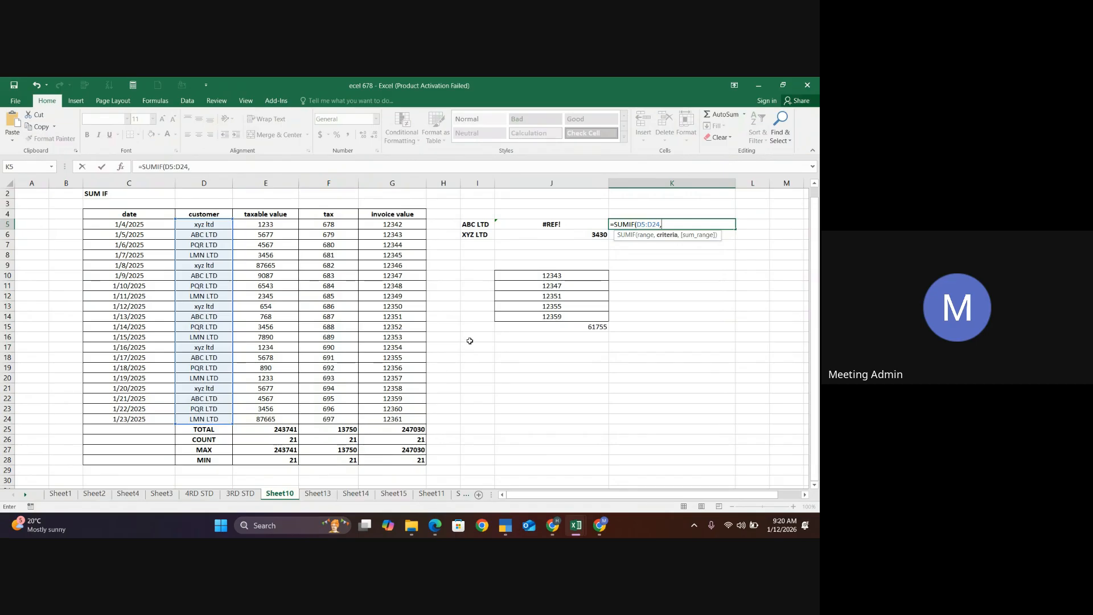
{"action": "left_click", "coordinate": [471, 223]}
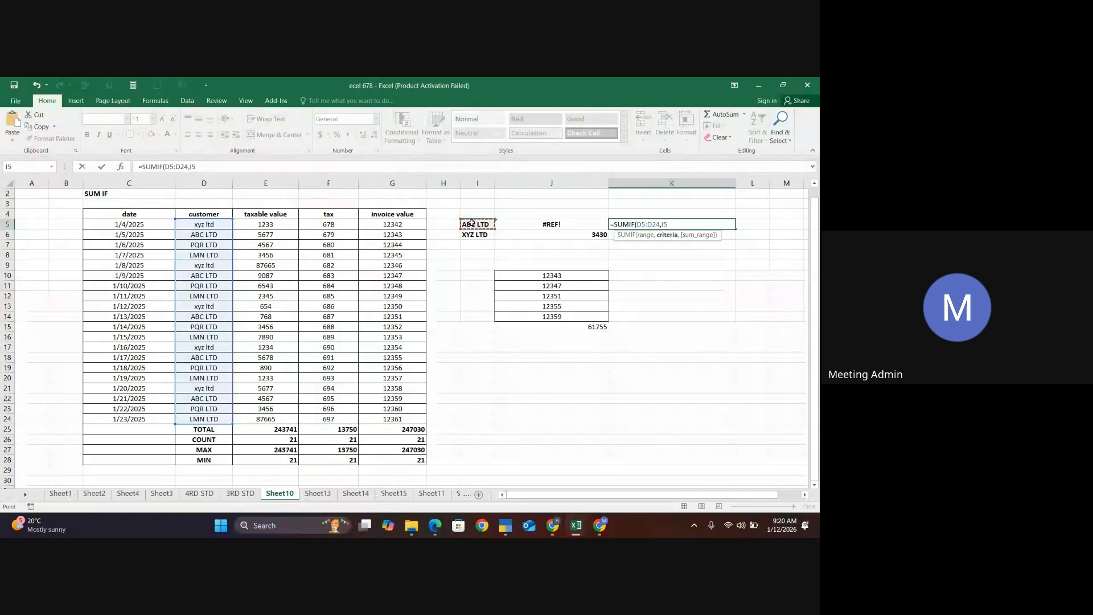
{"action": "type", "text": ","}
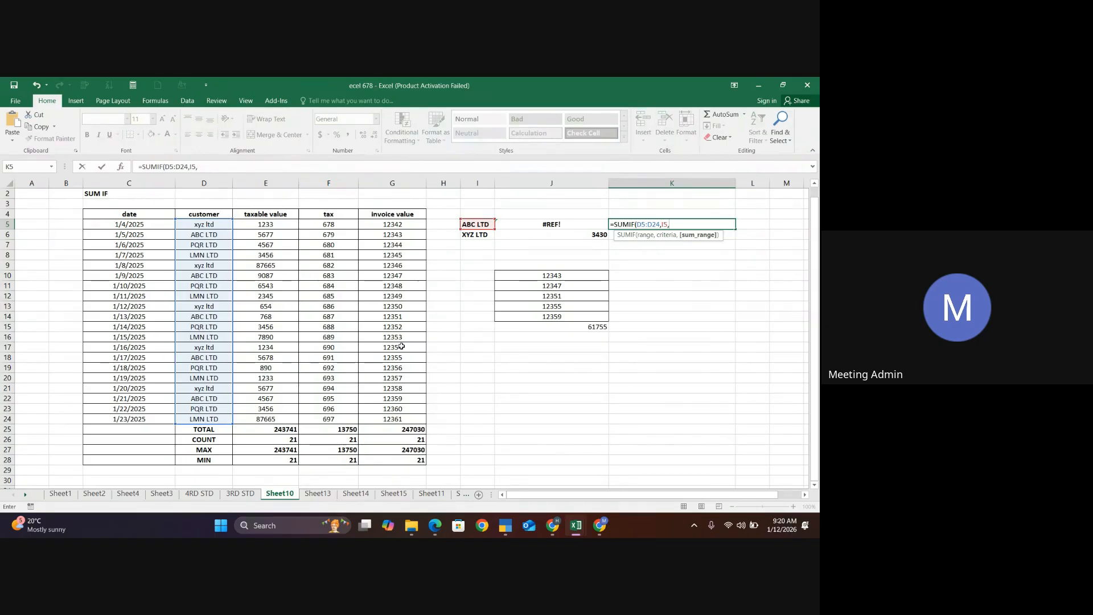
{"action": "left_click_drag", "start_coordinate": [271, 222], "coordinate": [276, 417]}
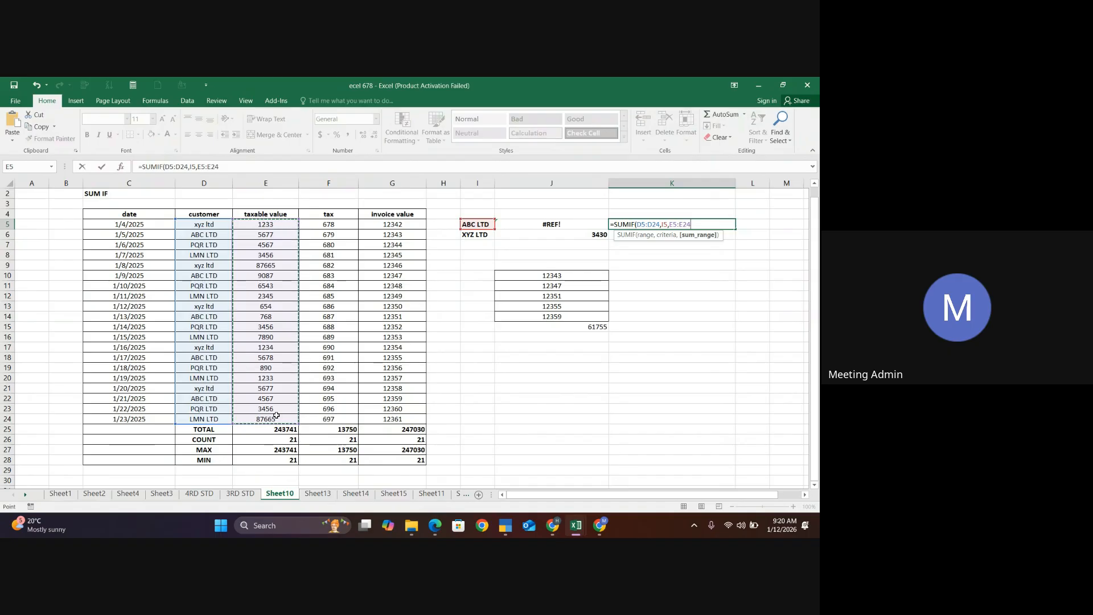
{"action": "type", "text": ")"}
{"action": "key", "text": "Return"}
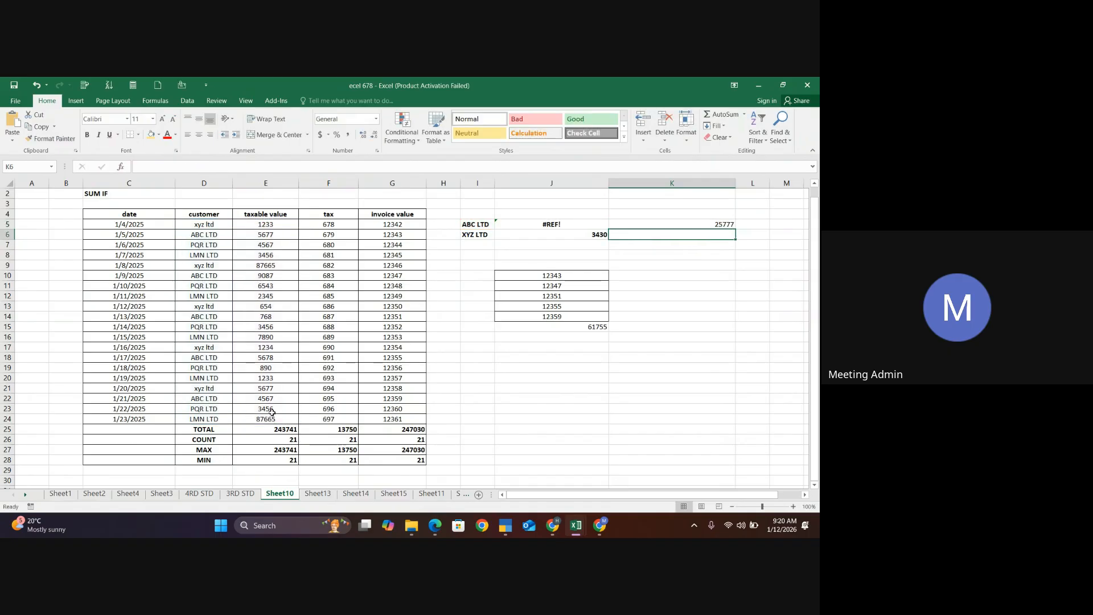
Make the SUMIF total in K5 bold
{"action": "left_click", "coordinate": [723, 223]}
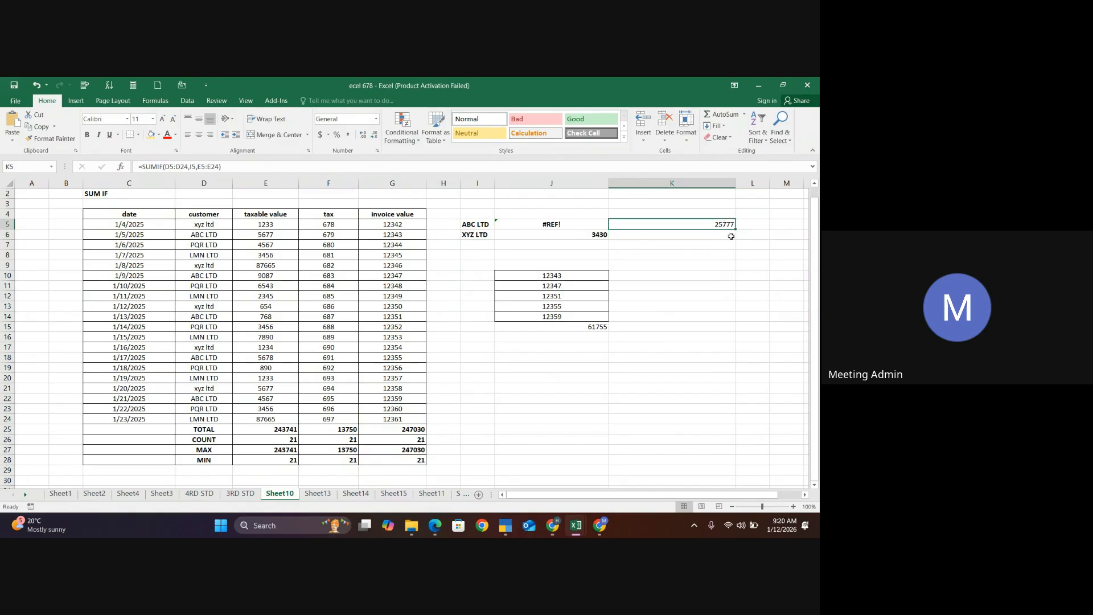
{"action": "key", "text": "ctrl+b"}
{"action": "left_click", "coordinate": [678, 365]}
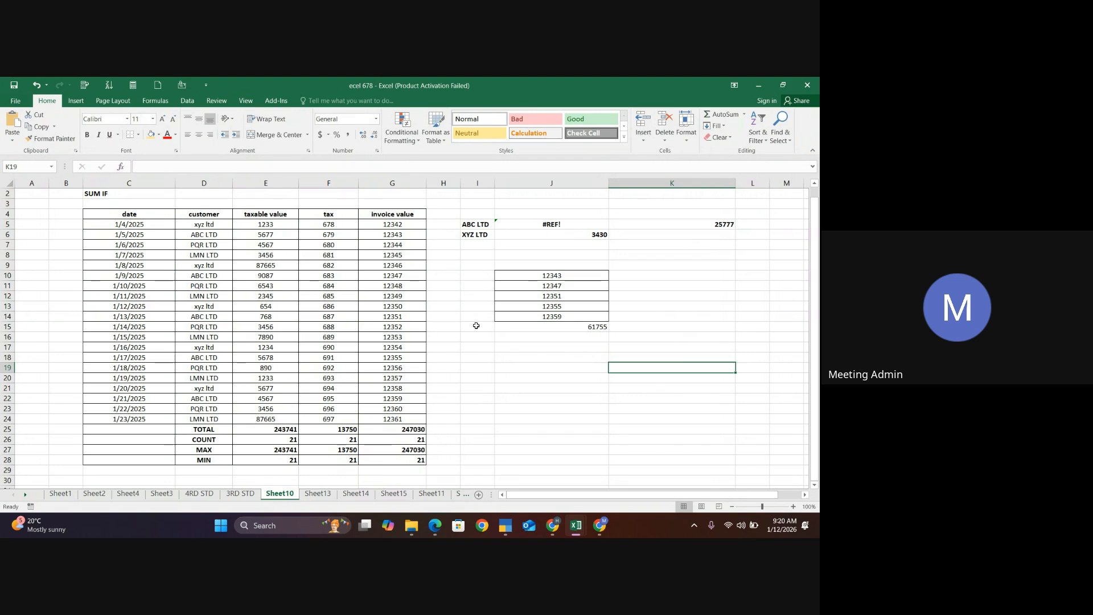
Copy the first two ABC LTD taxable values, from E6 and E10, into J17 and J18
{"action": "left_click", "coordinate": [266, 234]}
{"action": "key", "text": "ctrl+c"}
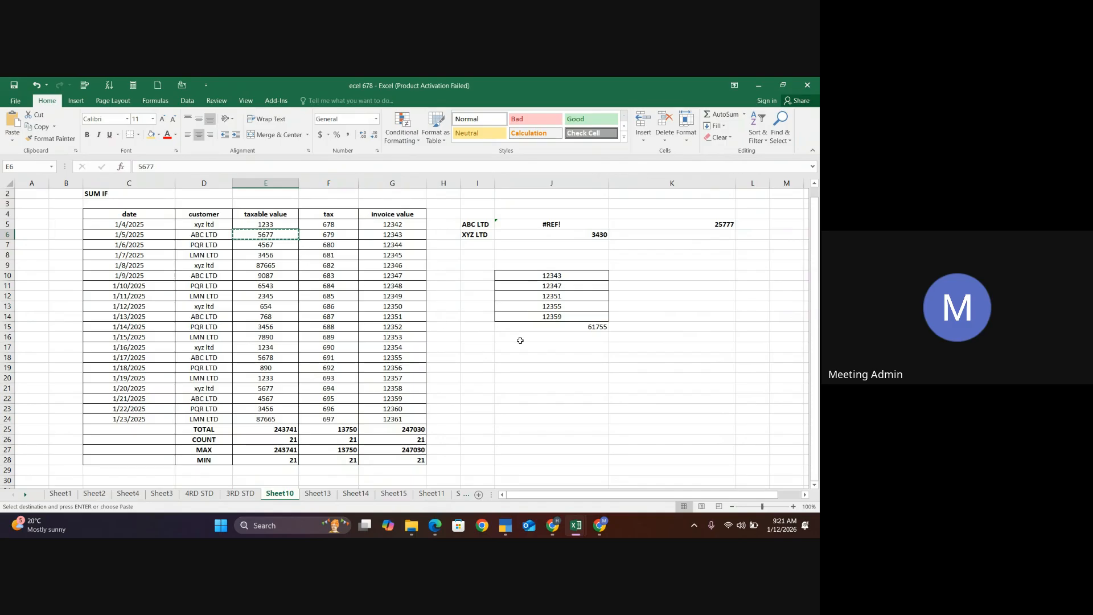
{"action": "left_click", "coordinate": [517, 347]}
{"action": "key", "text": "ctrl+v"}
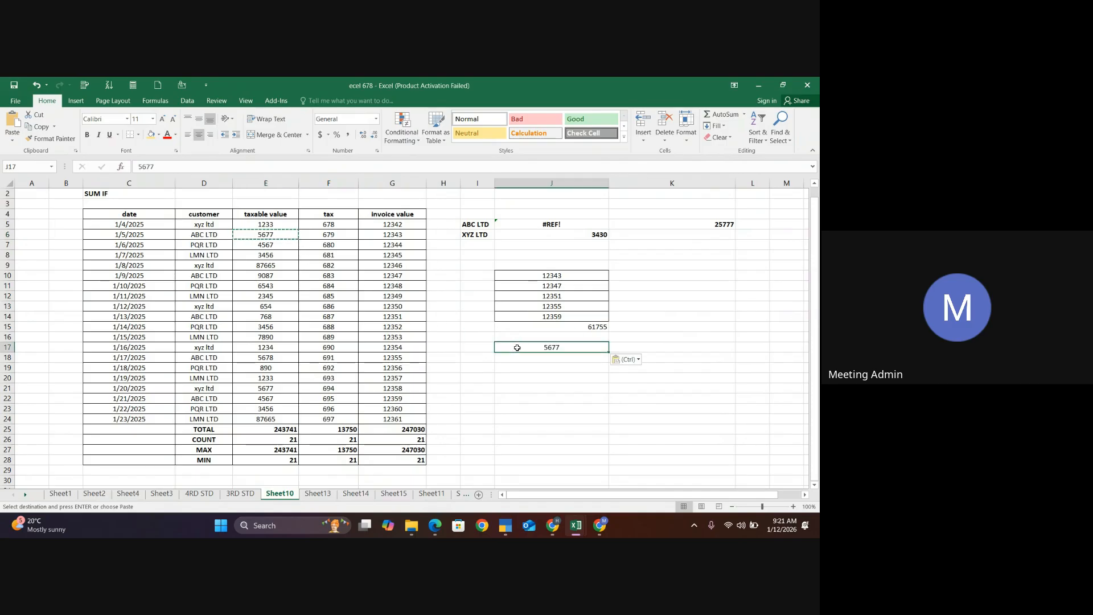
{"action": "left_click", "coordinate": [264, 277]}
{"action": "key", "text": "ctrl+c"}
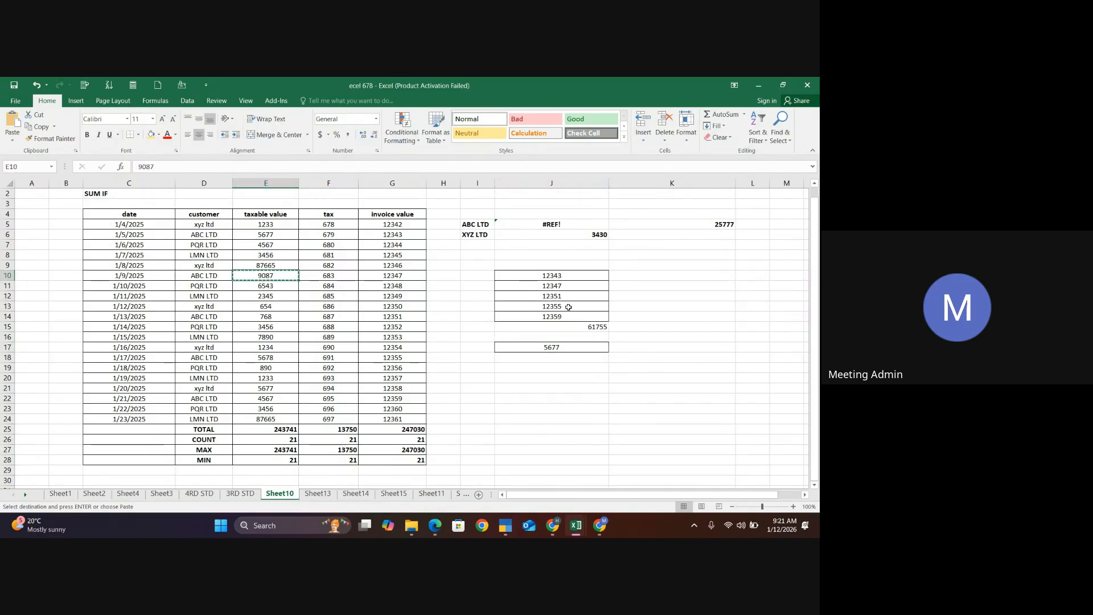
{"action": "left_click", "coordinate": [553, 356]}
{"action": "key", "text": "ctrl+v"}
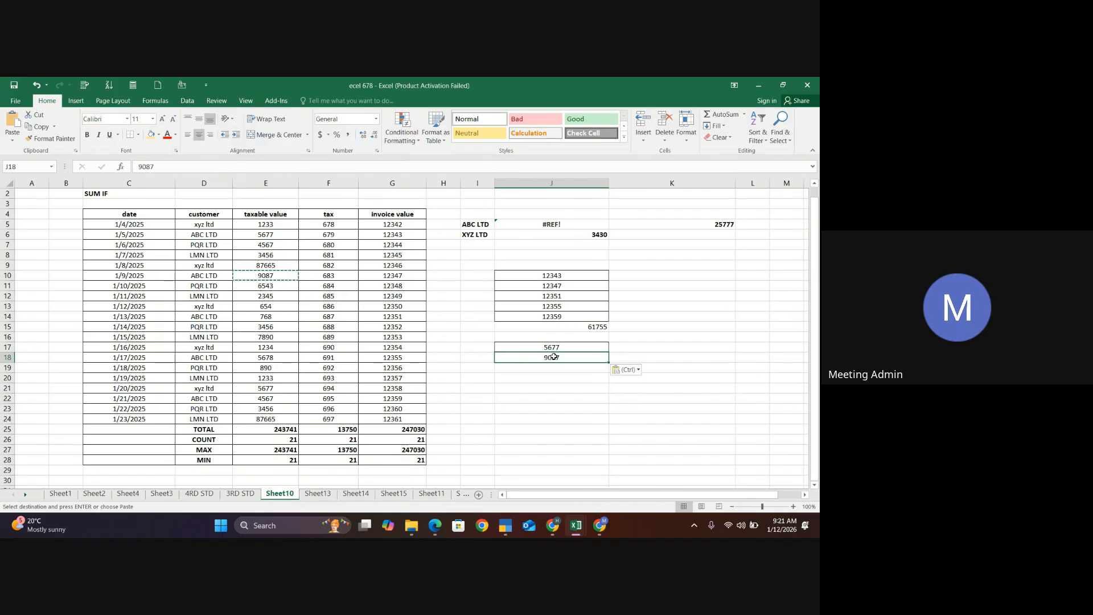
Copy the remaining ABC LTD taxable values from E14, E18 and E22 into J19, J20 and J21
{"action": "left_click", "coordinate": [251, 317]}
{"action": "key", "text": "ctrl+c"}
{"action": "left_click", "coordinate": [552, 367]}
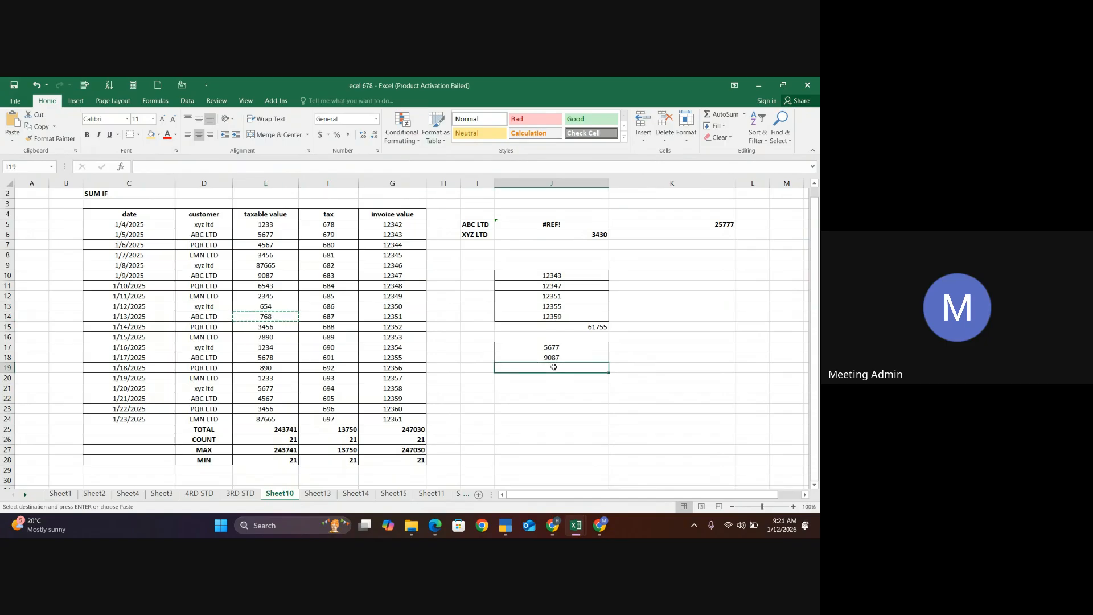
{"action": "key", "text": "ctrl+v"}
{"action": "left_click", "coordinate": [274, 357]}
{"action": "key", "text": "ctrl+c"}
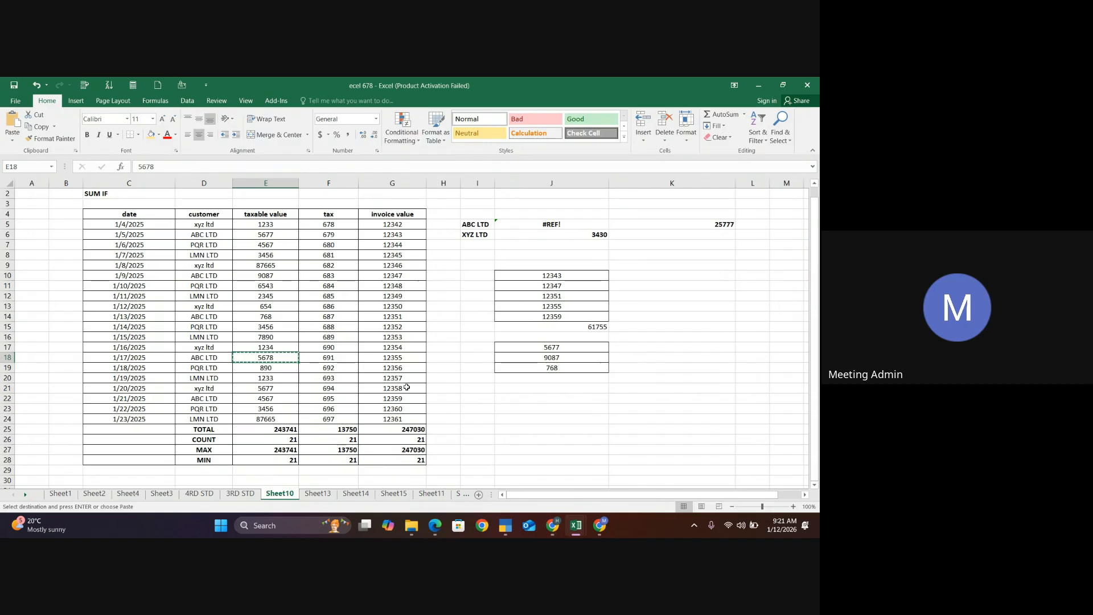
{"action": "left_click", "coordinate": [560, 379]}
{"action": "key", "text": "ctrl+v"}
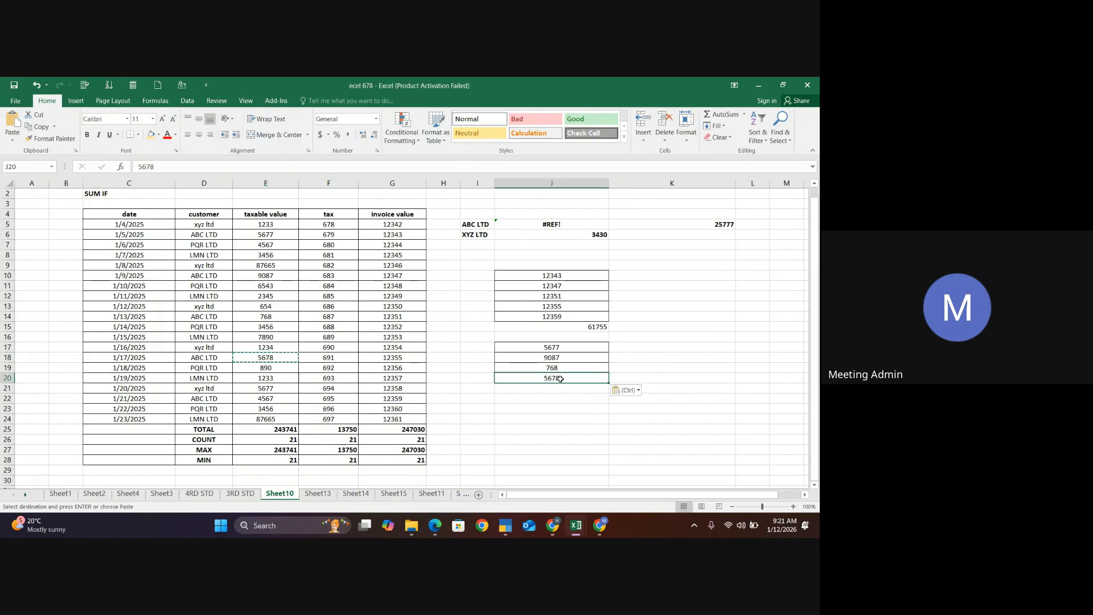
{"action": "left_click", "coordinate": [268, 399]}
{"action": "key", "text": "ctrl+c"}
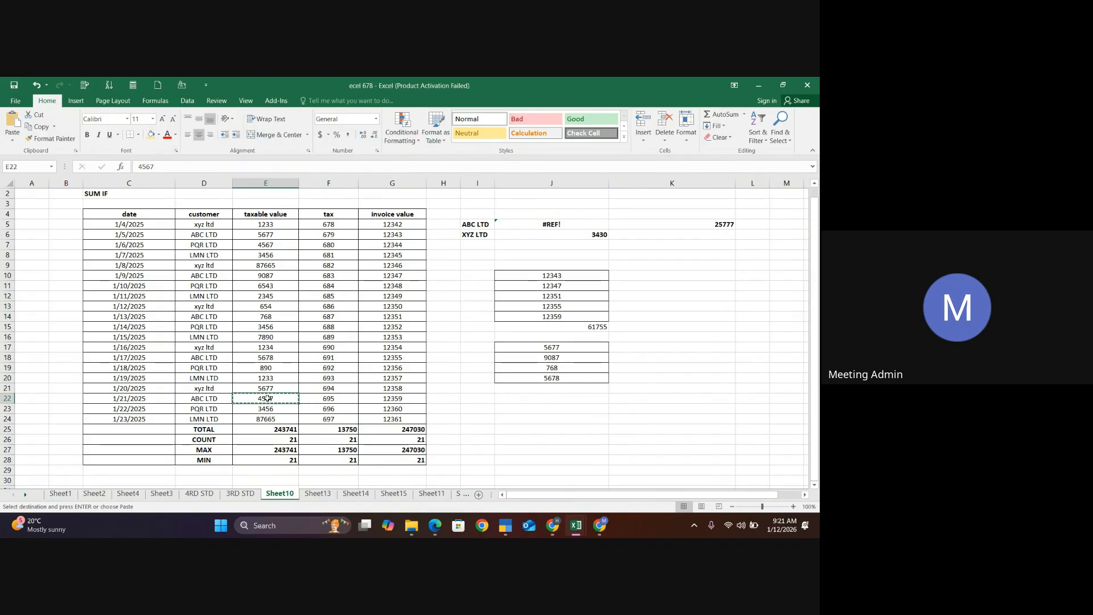
{"action": "left_click", "coordinate": [554, 389]}
{"action": "key", "text": "ctrl+v"}
{"action": "left_click", "coordinate": [693, 378]}
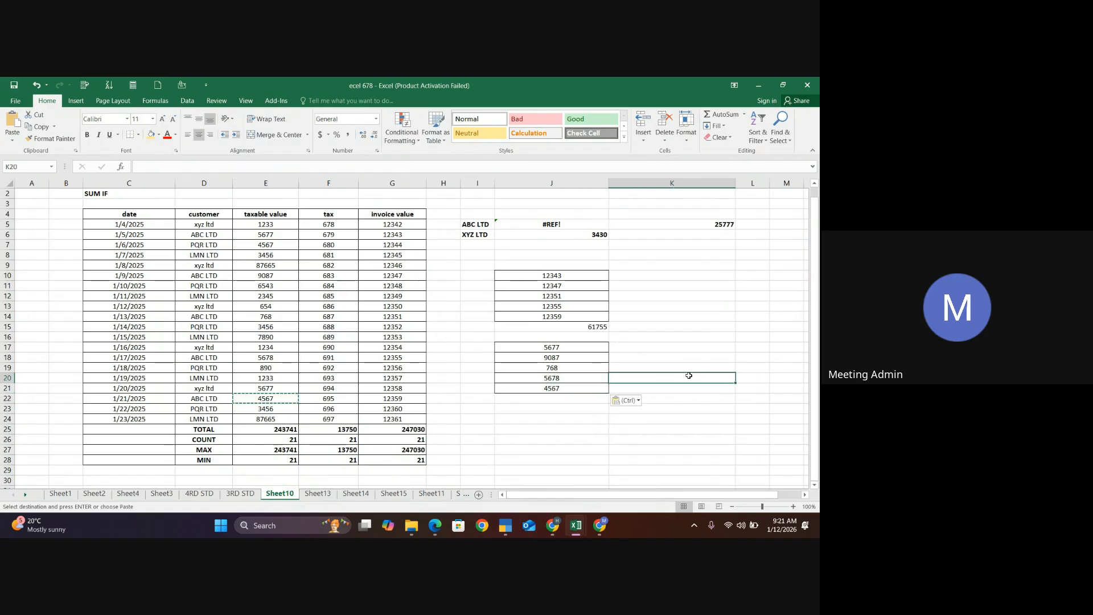
Total the copied values J17:J21 with AutoSum in J22 and make the total bold
{"action": "left_click_drag", "start_coordinate": [553, 347], "coordinate": [557, 386]}
{"action": "mouse_move", "coordinate": [587, 518]}
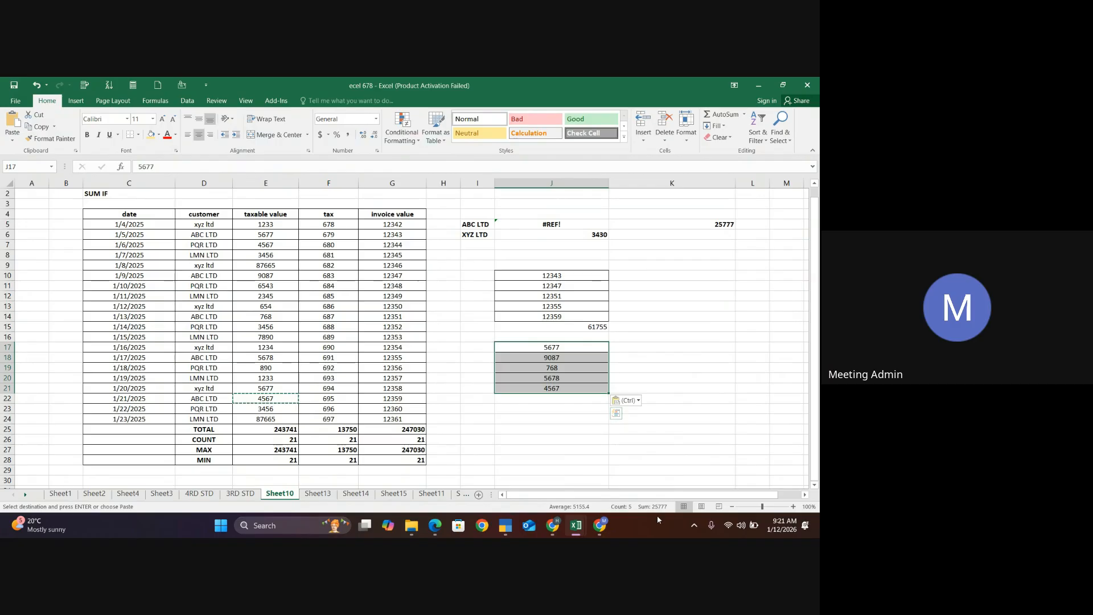
{"action": "left_click", "coordinate": [716, 337]}
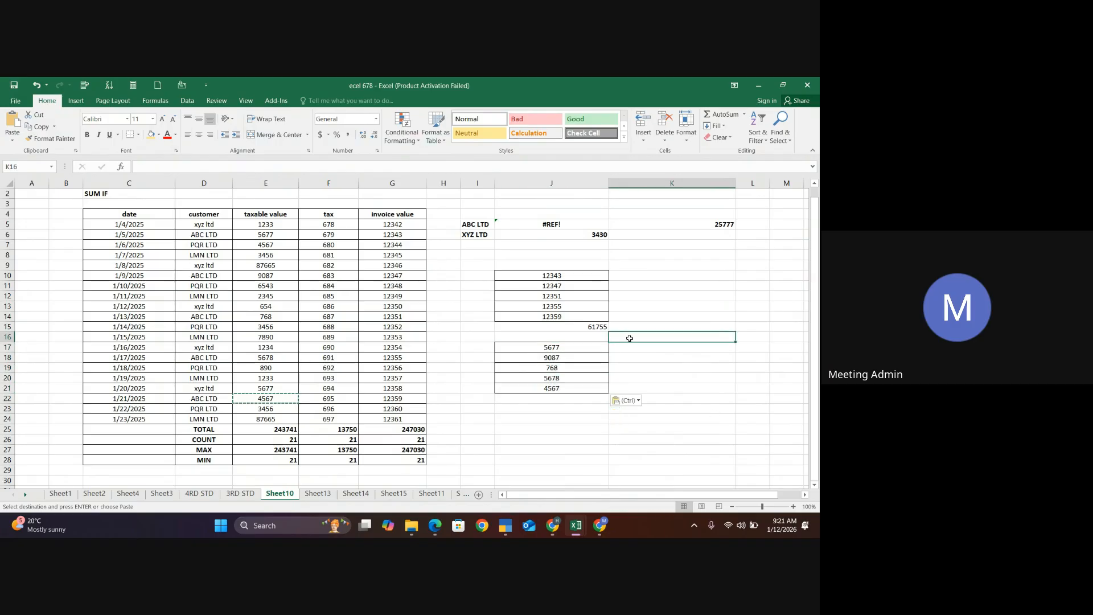
{"action": "left_click_drag", "start_coordinate": [573, 346], "coordinate": [566, 387]}
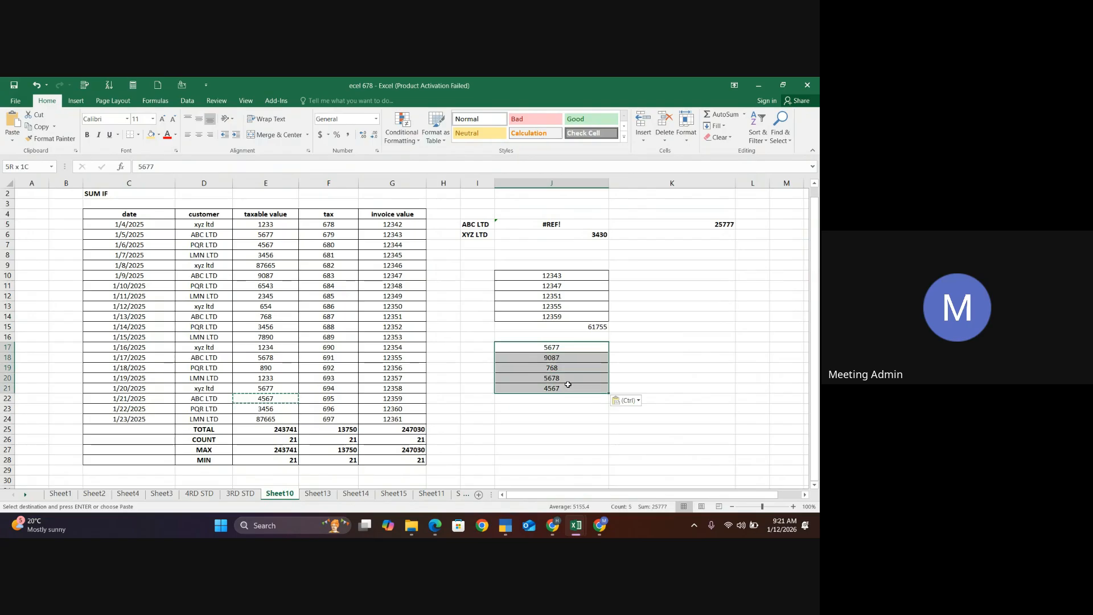
{"action": "left_click", "coordinate": [721, 115]}
{"action": "left_click", "coordinate": [708, 308]}
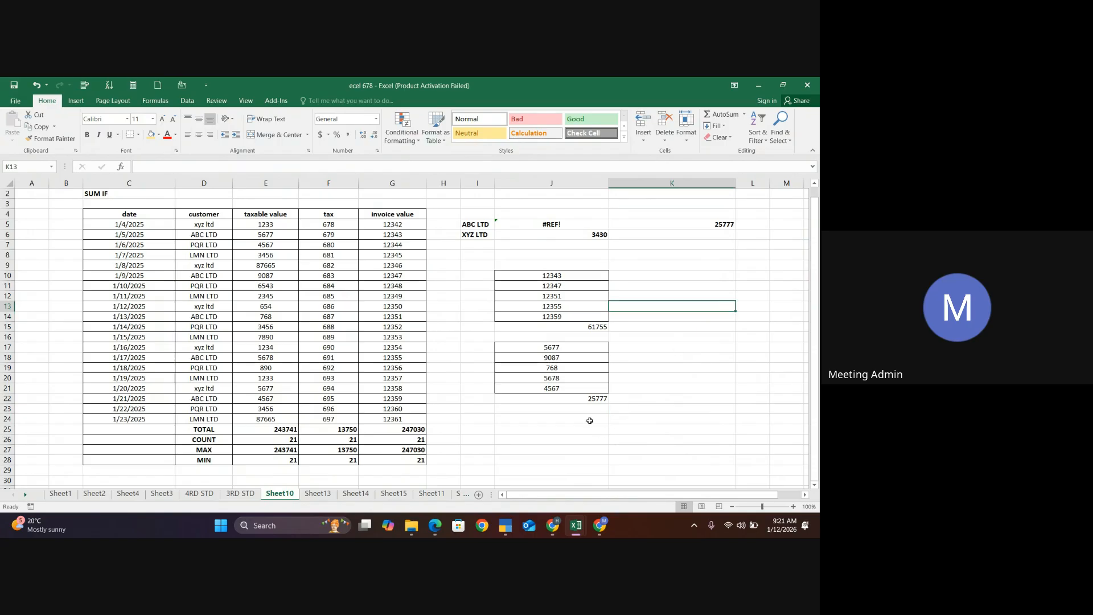
{"action": "left_click", "coordinate": [591, 402]}
{"action": "key", "text": "ctrl+b"}
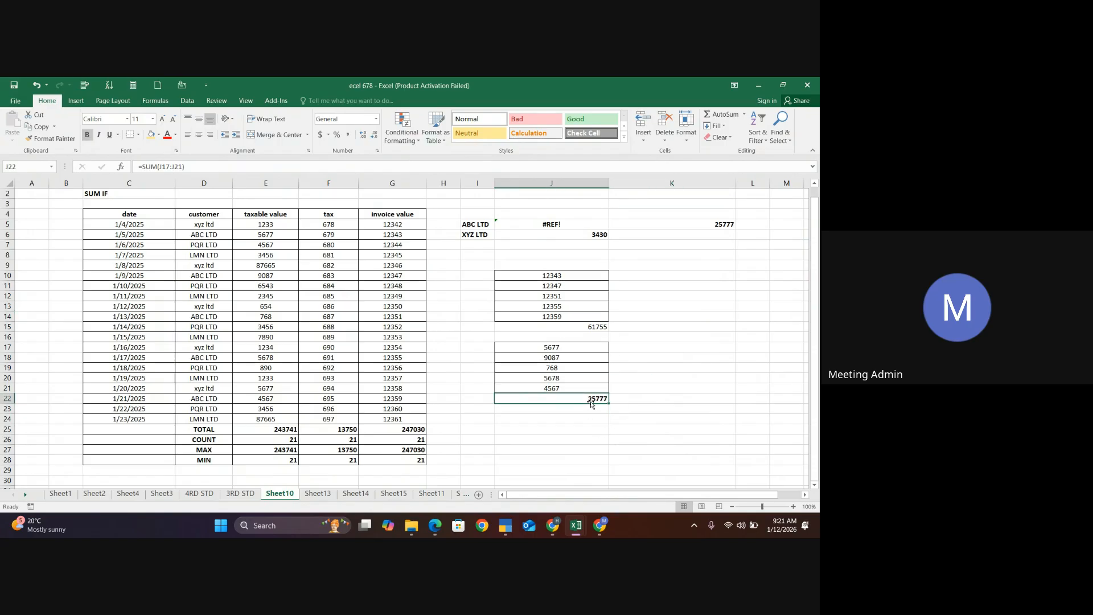
{"action": "left_click", "coordinate": [716, 338]}
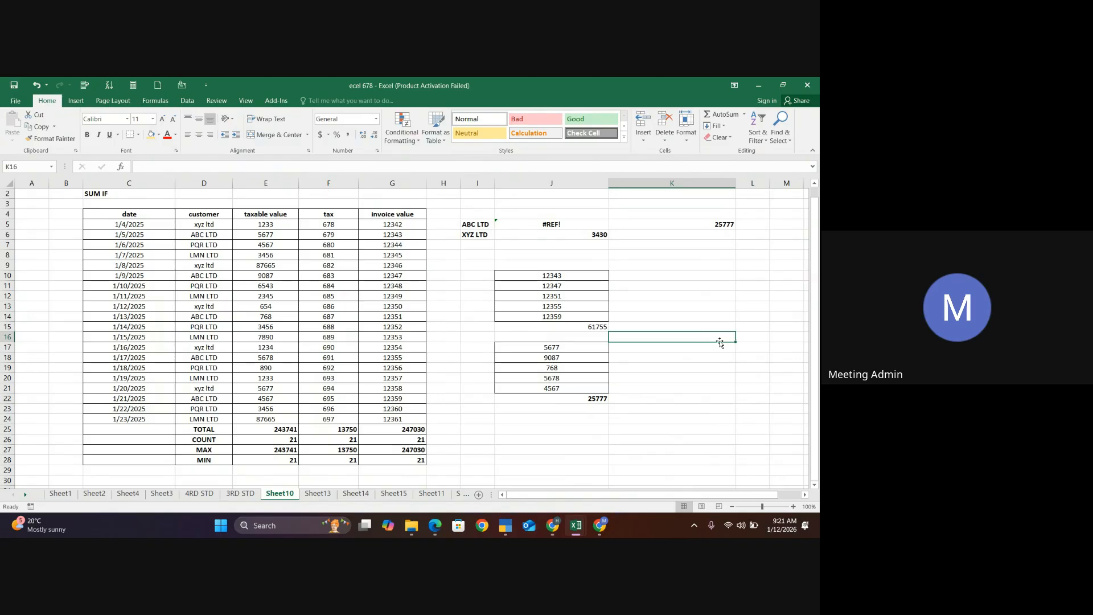
Review the SUMIF formula for XYZ LTD in J6 and the taxable value range E5:E24
{"action": "left_click", "coordinate": [596, 234]}
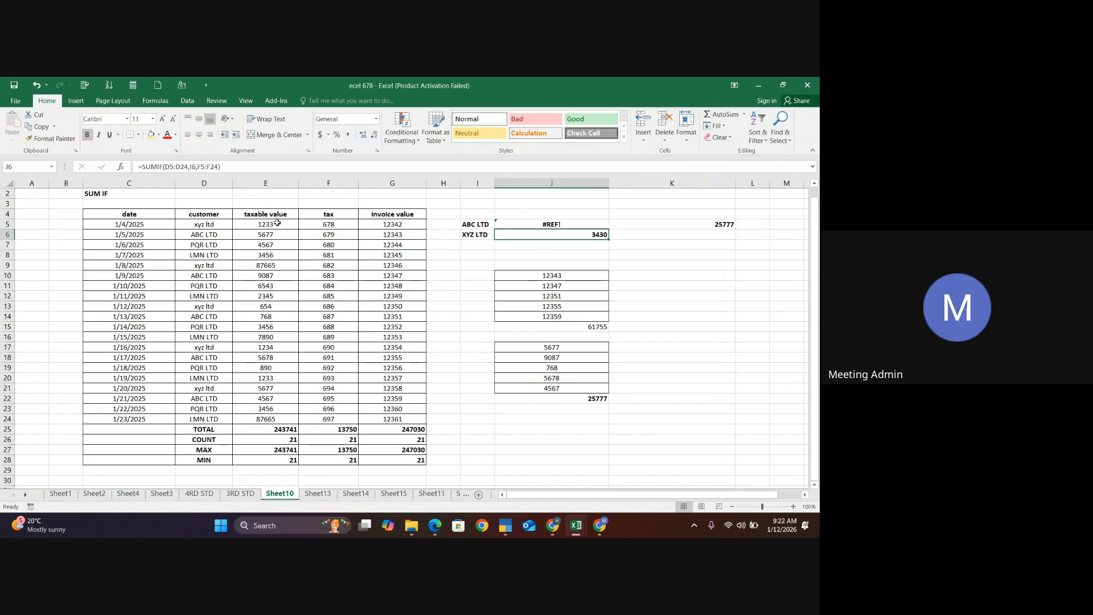
{"action": "left_click_drag", "start_coordinate": [278, 223], "coordinate": [273, 420]}
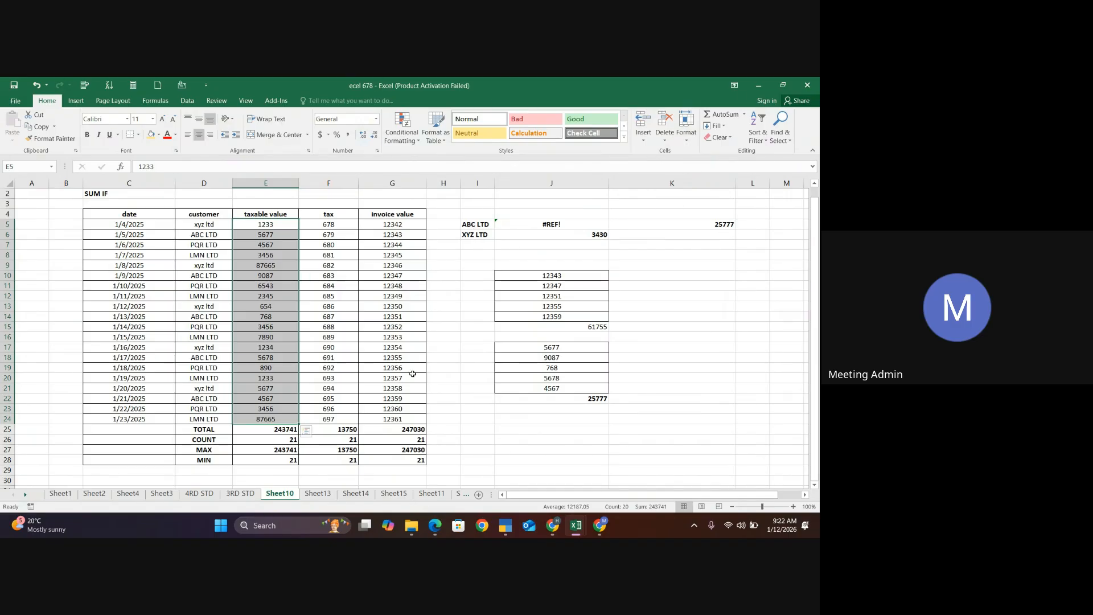
{"action": "left_click", "coordinate": [463, 429]}
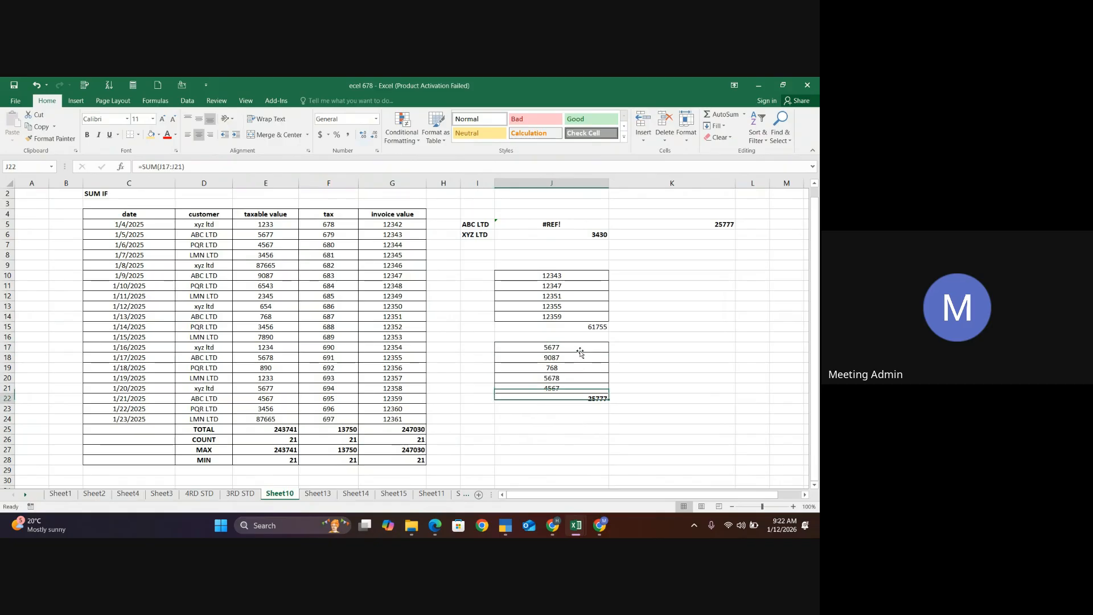
Delete the total below the copied ABC LTD taxable values in J22
{"action": "left_click_drag", "start_coordinate": [580, 350], "coordinate": [574, 395]}
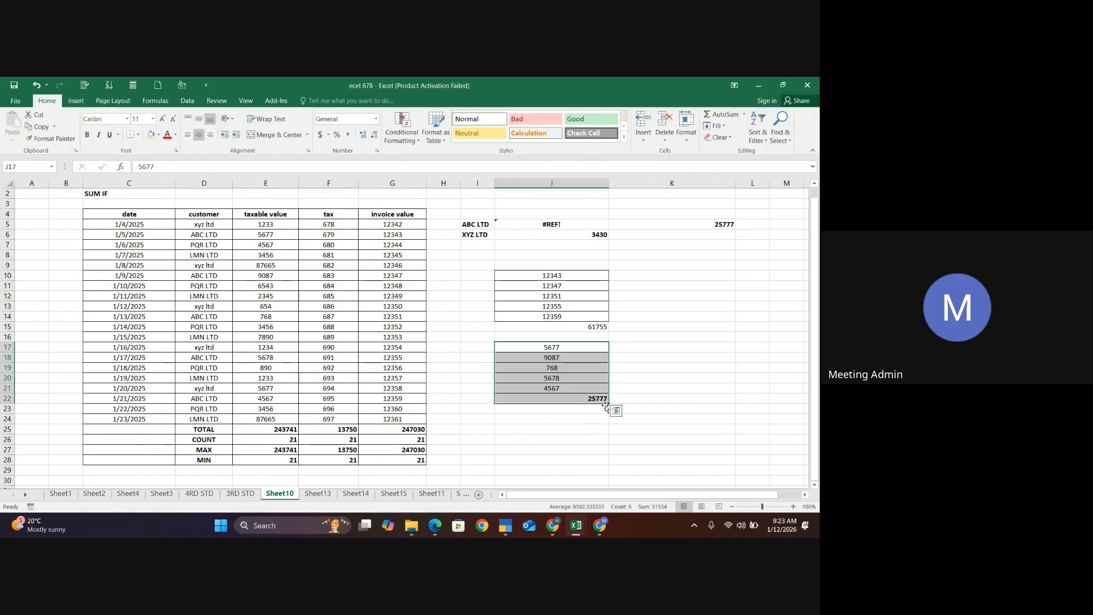
{"action": "left_click", "coordinate": [652, 397]}
{"action": "left_click", "coordinate": [594, 398]}
{"action": "key", "text": "Delete"}
{"action": "left_click", "coordinate": [654, 452]}
{"action": "left_click_drag", "start_coordinate": [654, 452], "coordinate": [681, 407]}
{"action": "left_click", "coordinate": [681, 408]}
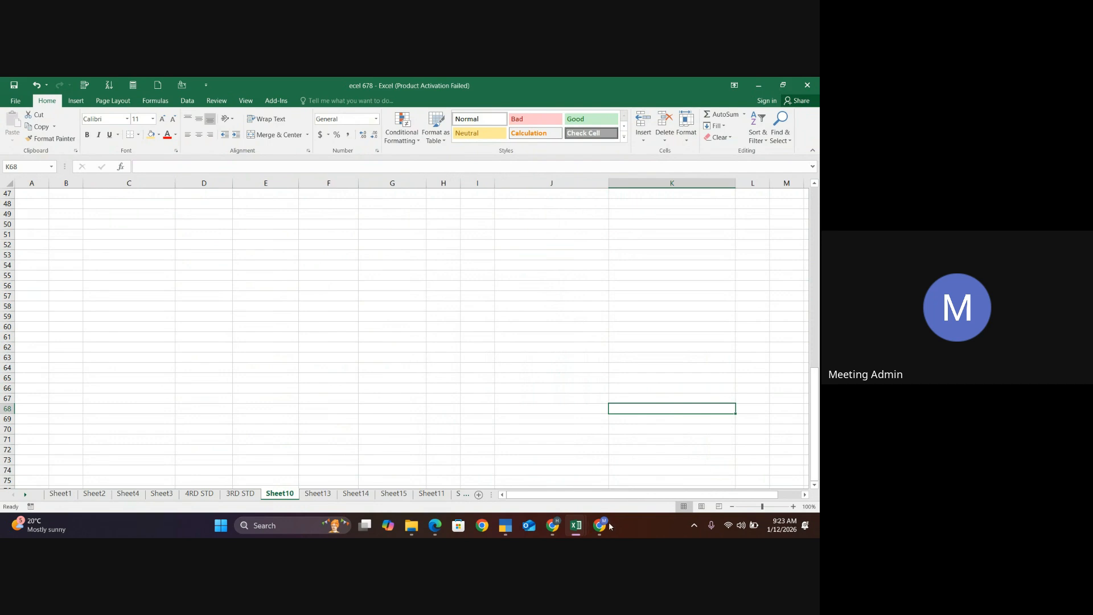
Switch to the Google Meet call, admit the waiting participants and close the participant list
{"action": "mouse_move", "coordinate": [600, 525]}
{"action": "left_click", "coordinate": [581, 474]}
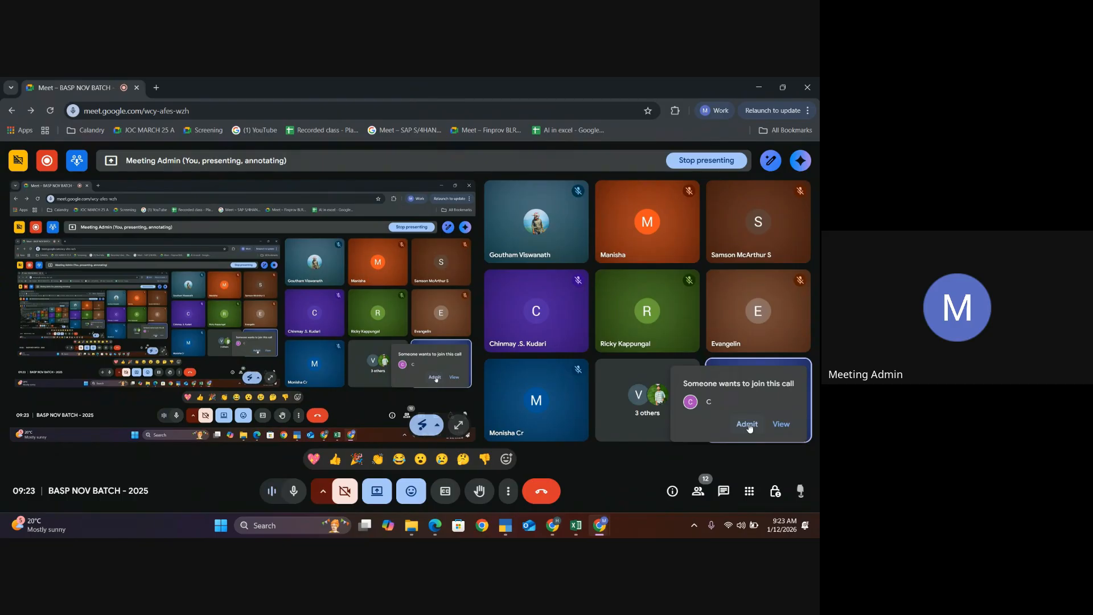
{"action": "left_click", "coordinate": [748, 425]}
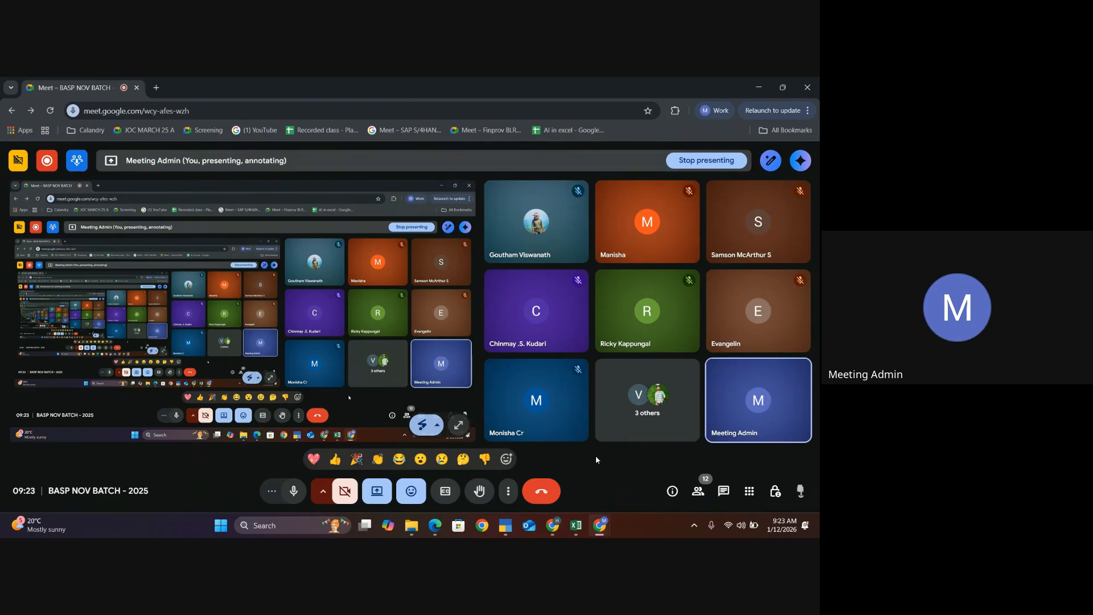
{"action": "left_click", "coordinate": [693, 487]}
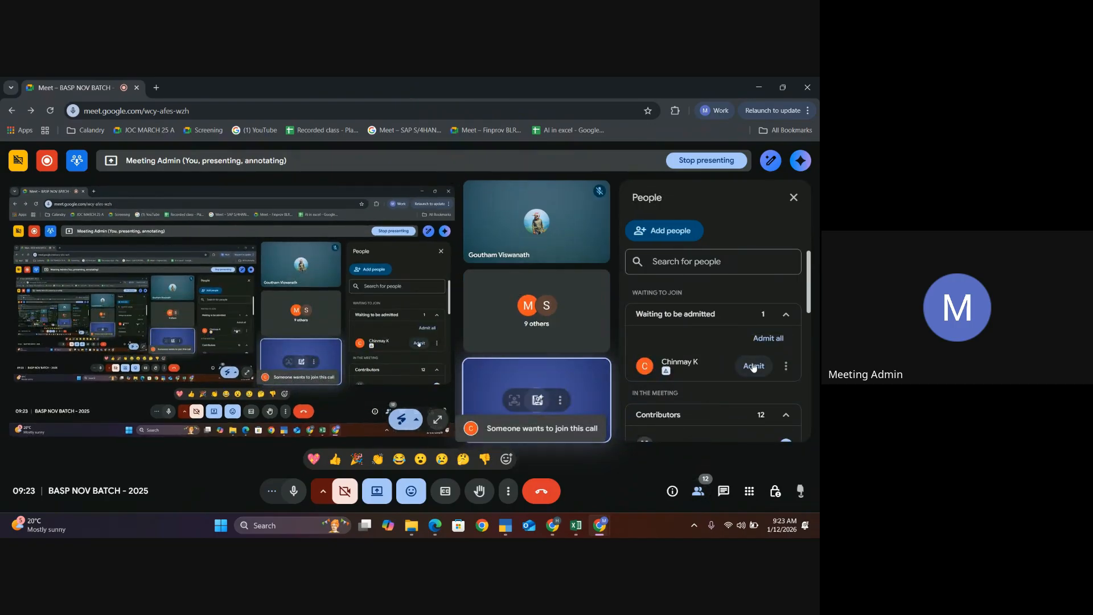
{"action": "left_click", "coordinate": [753, 366]}
{"action": "left_click", "coordinate": [793, 198]}
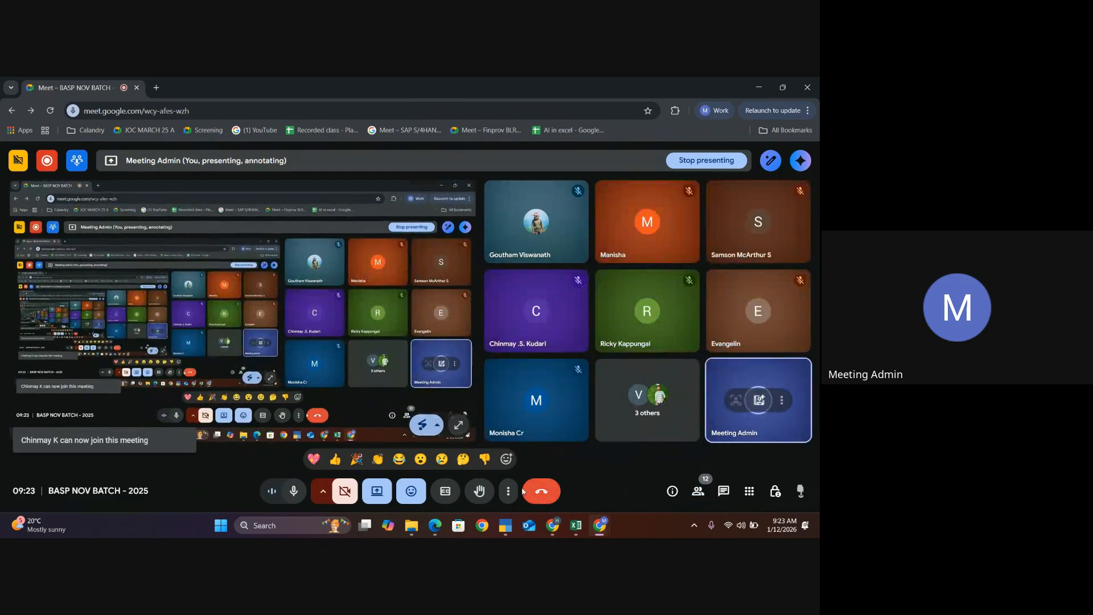
Switch back to the ecel 678 workbook and total J17:J21 with a SUM formula in J22
{"action": "mouse_move", "coordinate": [572, 527]}
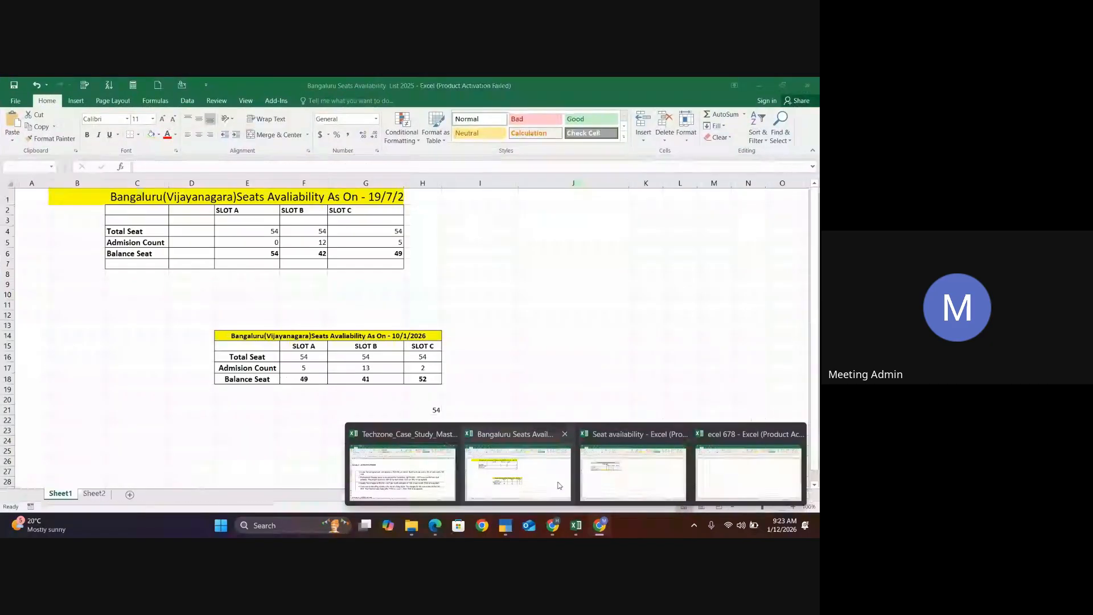
{"action": "left_click", "coordinate": [712, 470]}
{"action": "scroll", "coordinate": [569, 330], "scroll_direction": "up", "scroll_amount": 15}
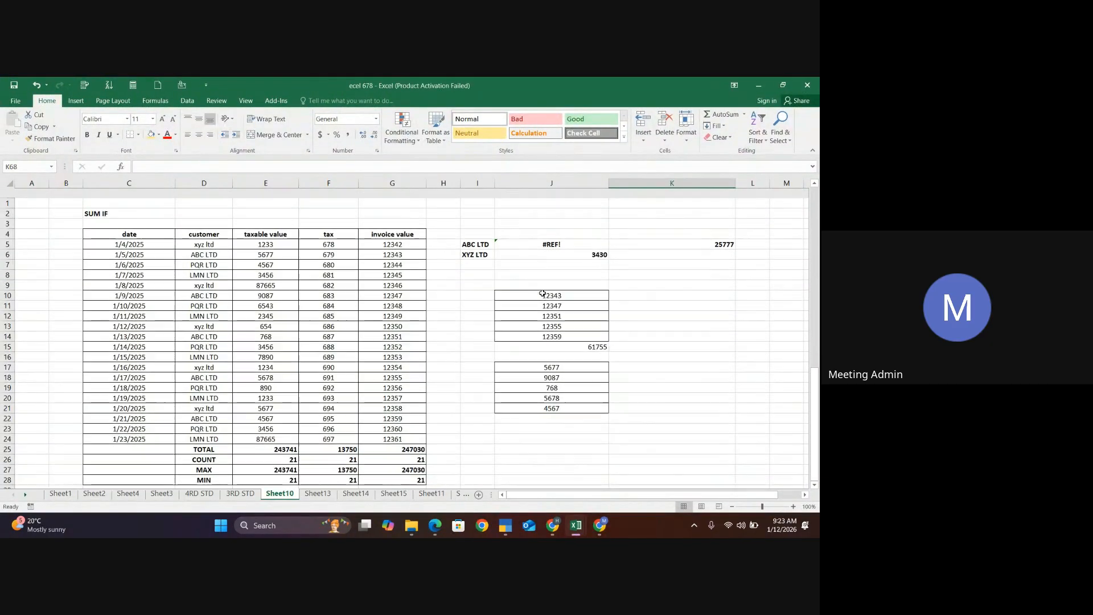
{"action": "left_click", "coordinate": [537, 409]}
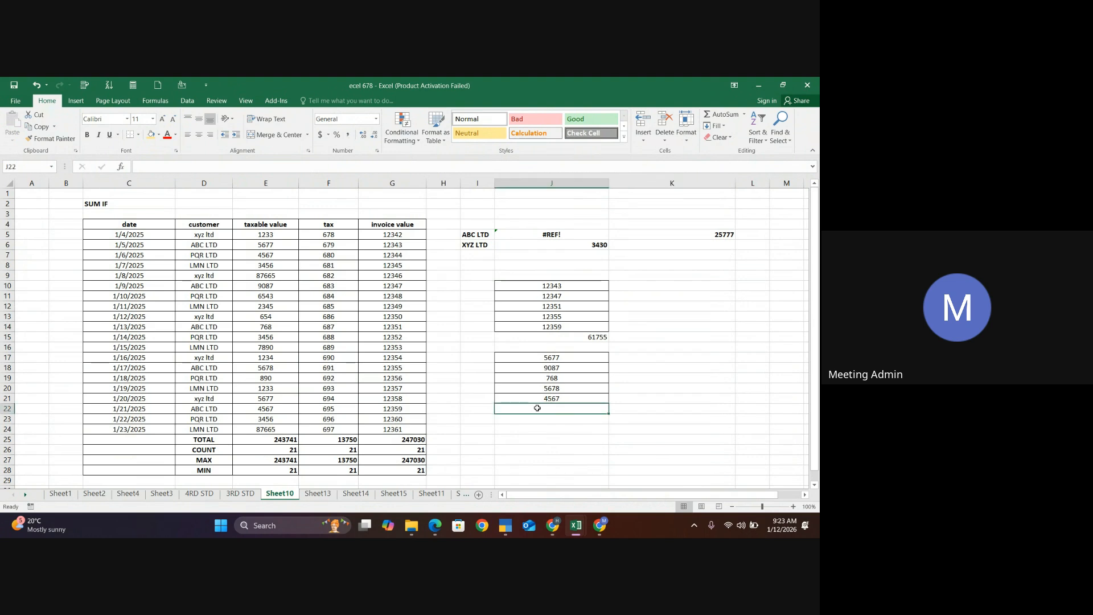
{"action": "type", "text": "=SUM("}
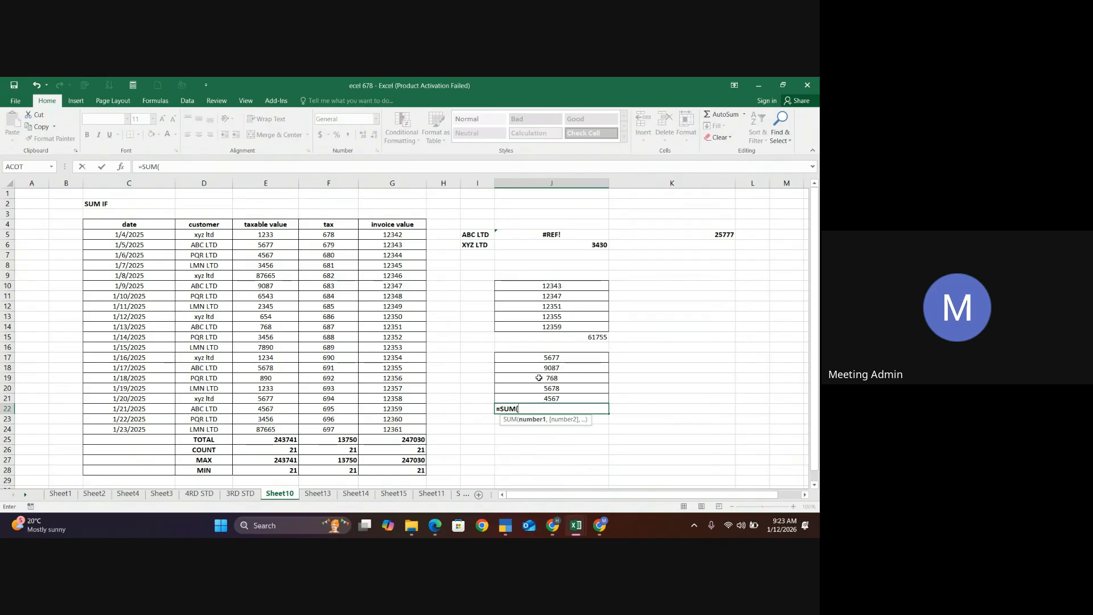
{"action": "left_click_drag", "start_coordinate": [546, 358], "coordinate": [551, 395]}
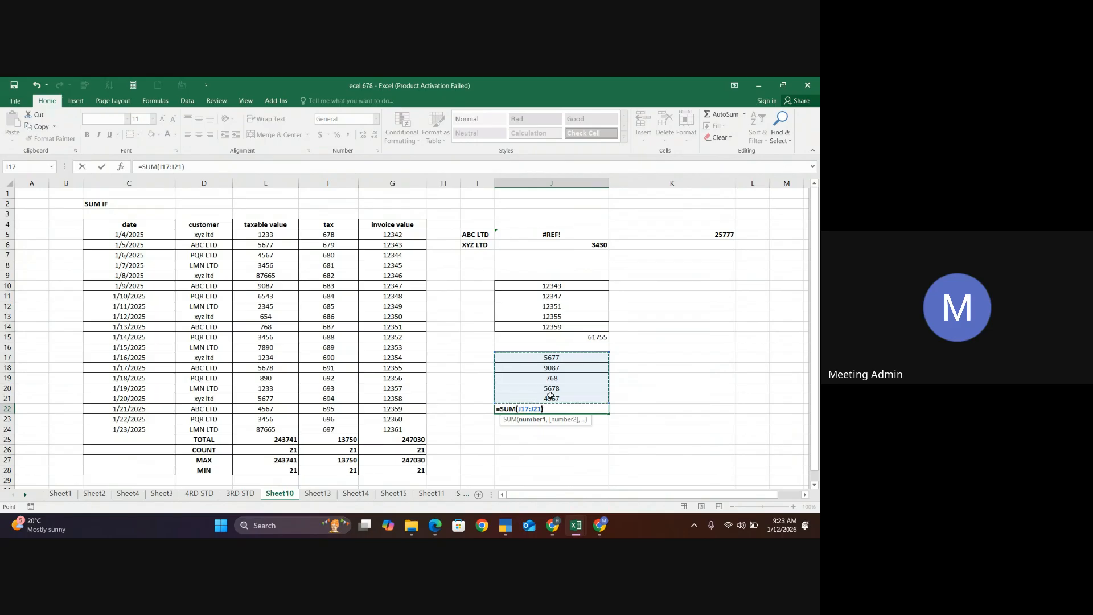
{"action": "key", "text": "Return"}
{"action": "left_click", "coordinate": [605, 453]}
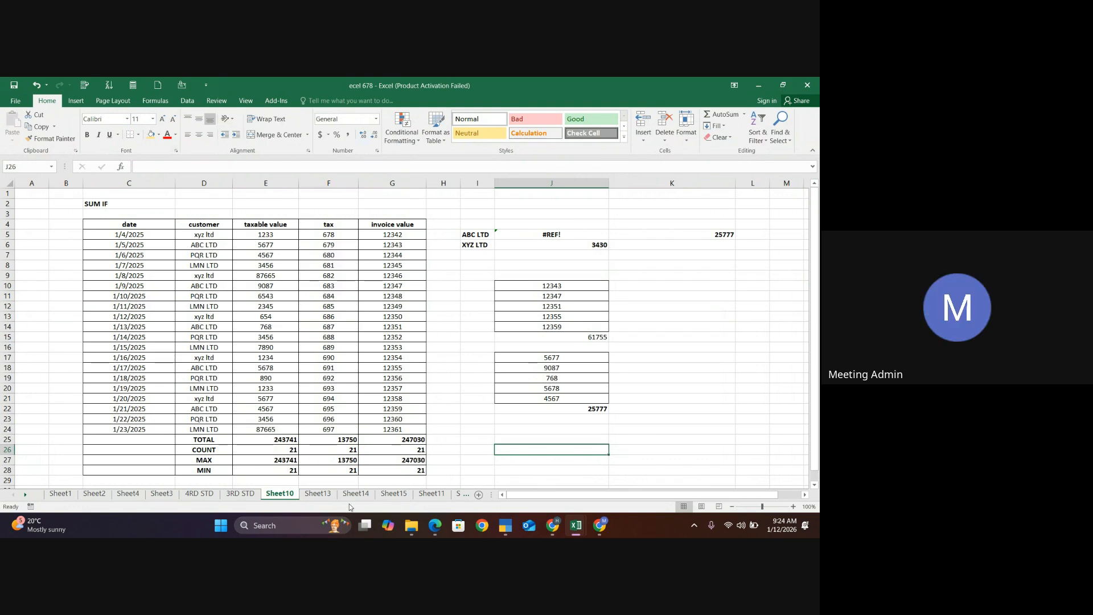
Look through the workbook's other sheets, including 3RD STD, Sheet12 and Sheet16, for the student marks tables on Sheet9
{"action": "left_click", "coordinate": [319, 493]}
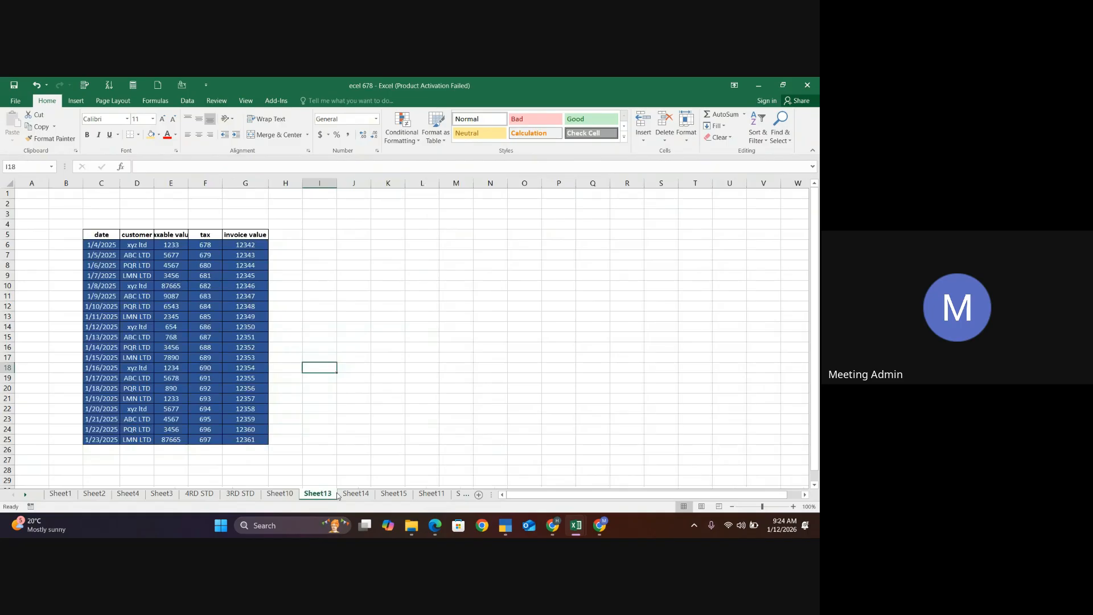
{"action": "left_click", "coordinate": [356, 494]}
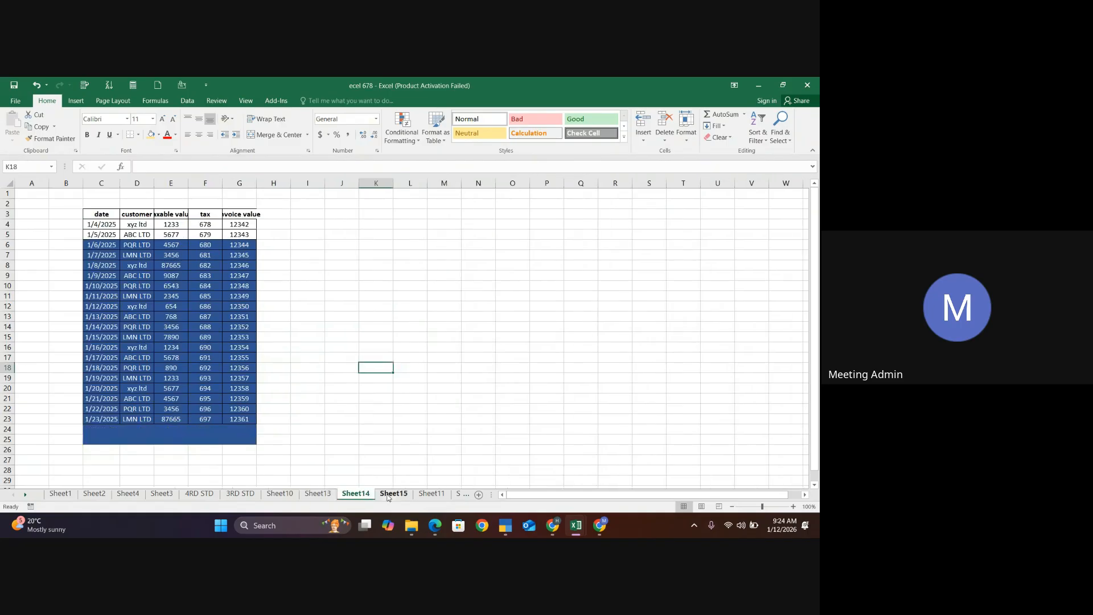
{"action": "left_click", "coordinate": [393, 494]}
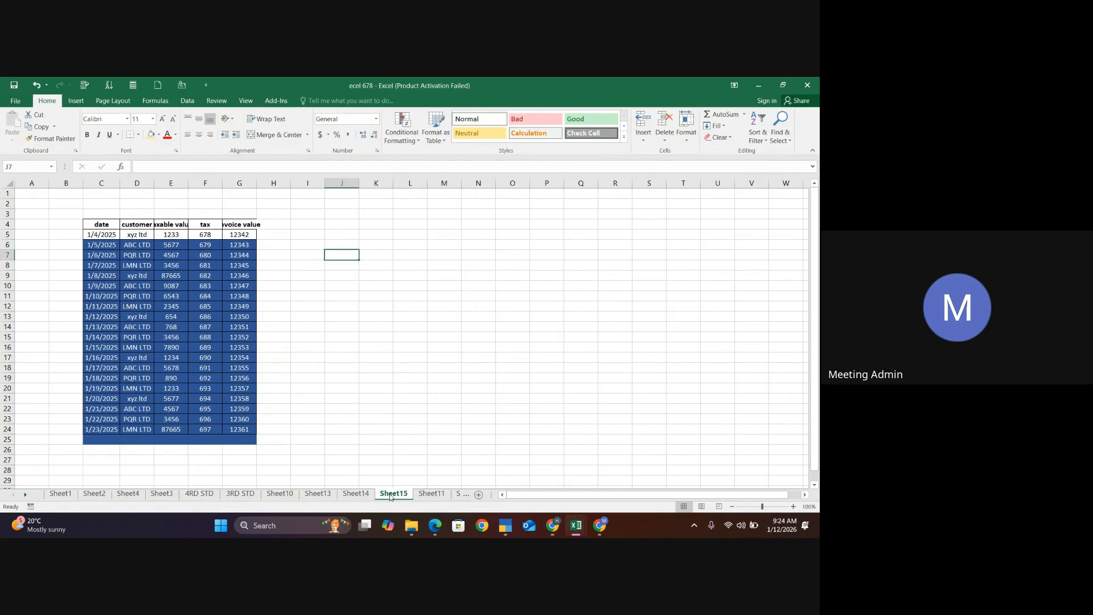
{"action": "left_click", "coordinate": [431, 494]}
{"action": "left_click_drag", "start_coordinate": [329, 427], "coordinate": [237, 497]}
{"action": "left_click", "coordinate": [237, 494]}
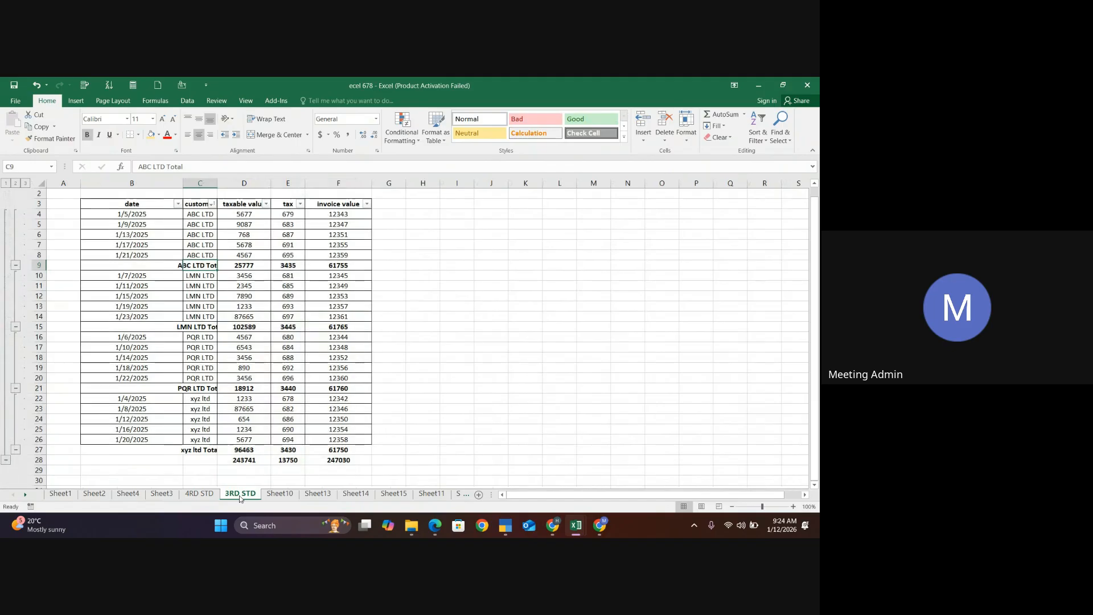
{"action": "left_click", "coordinate": [460, 494]}
{"action": "left_click", "coordinate": [441, 494]}
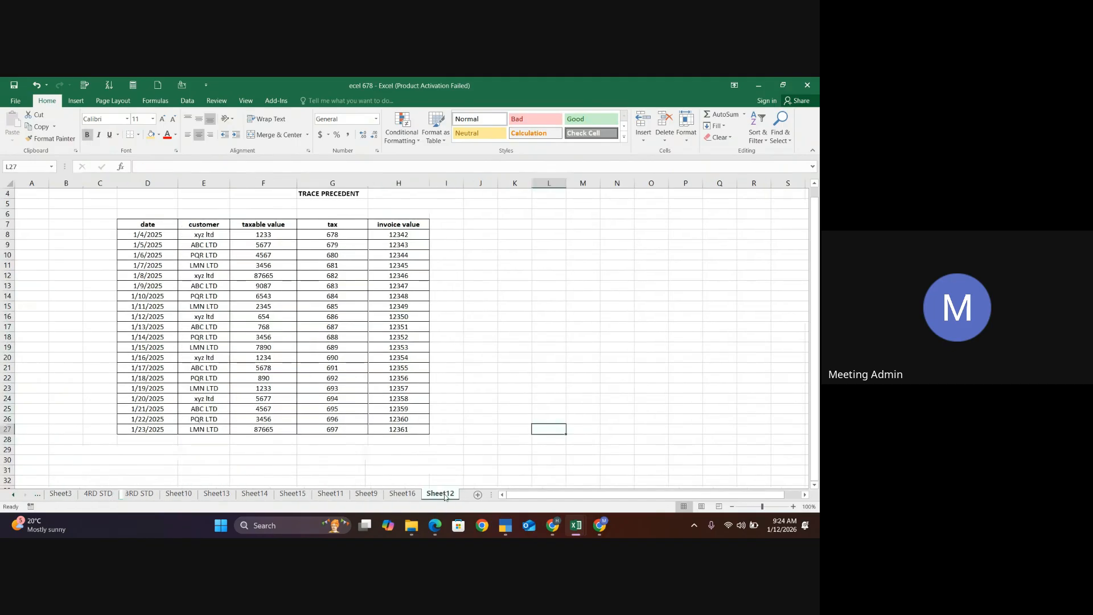
{"action": "left_click", "coordinate": [405, 494]}
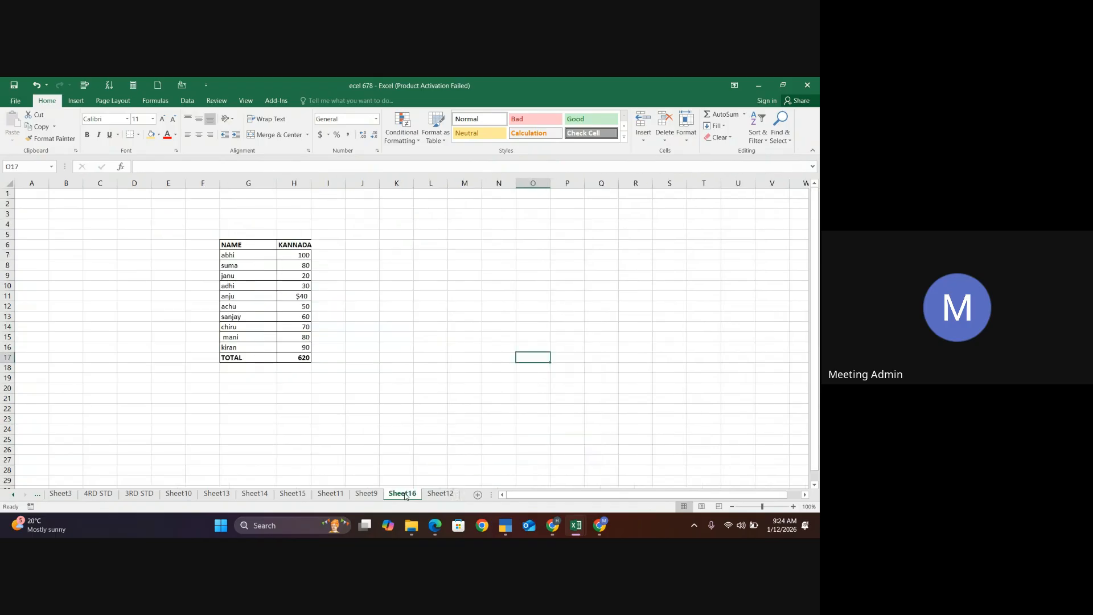
{"action": "left_click", "coordinate": [344, 442]}
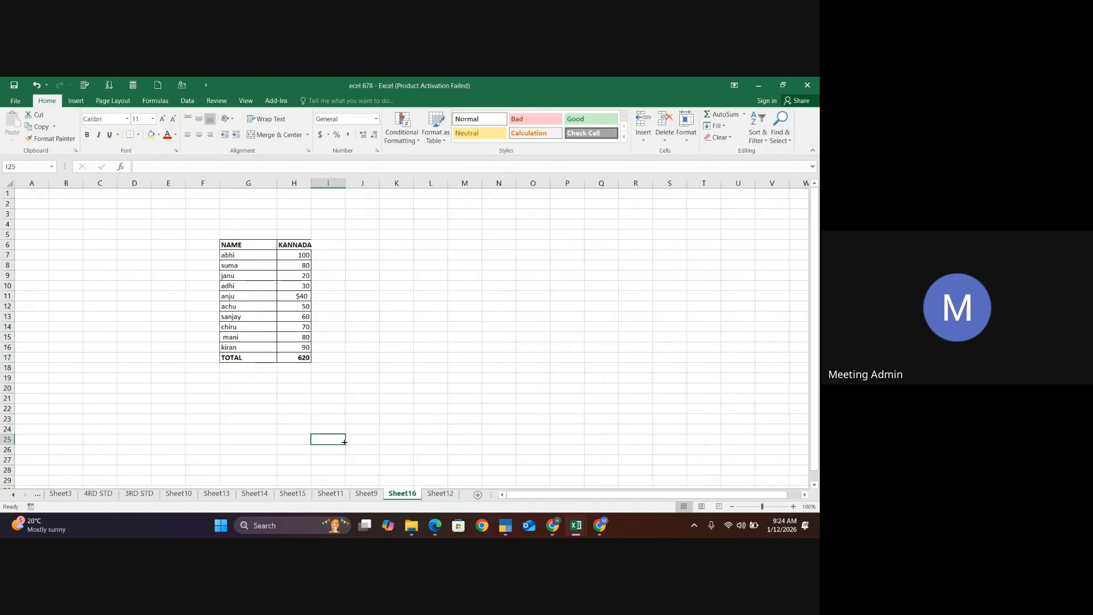
{"action": "left_click", "coordinate": [368, 494]}
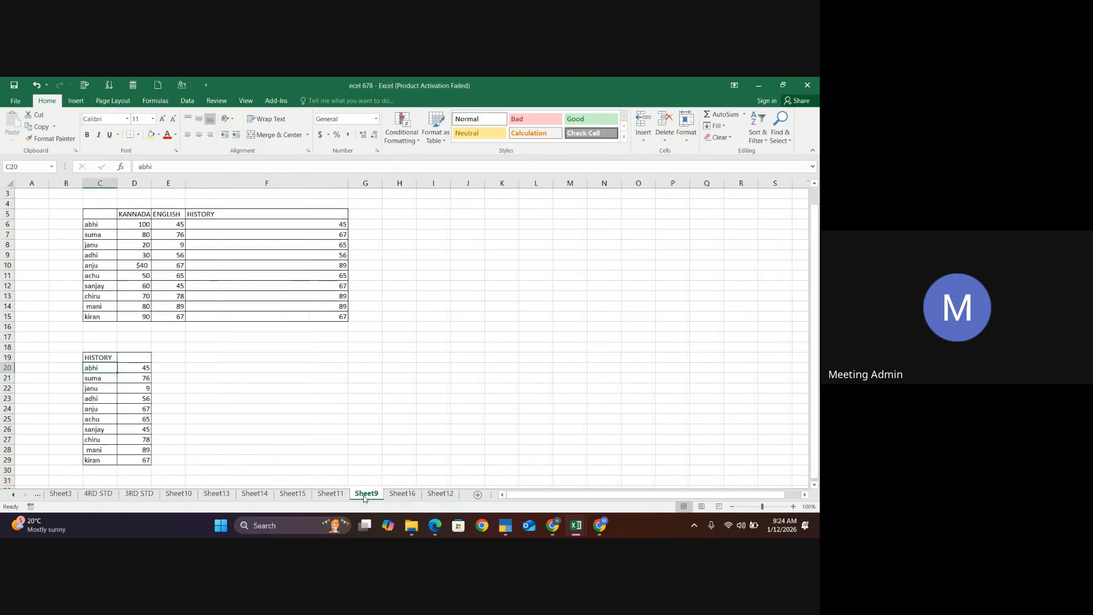
{"action": "left_click", "coordinate": [293, 409]}
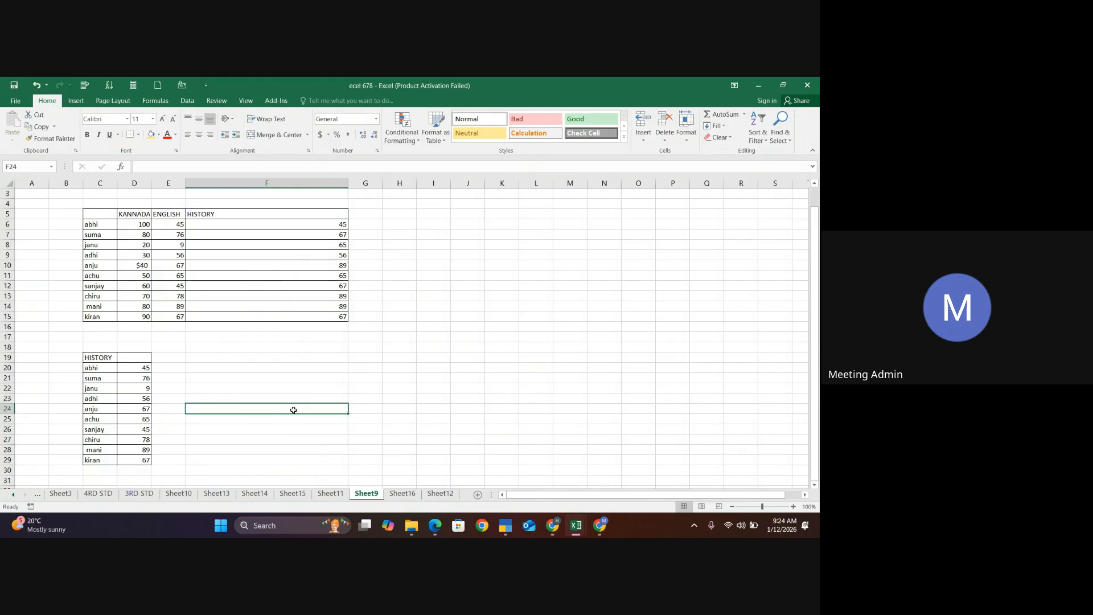
Switch to the FP_Microsoft Excel_DAY 4 presentation in Chrome and view the SUMIF Function slide
{"action": "mouse_move", "coordinate": [553, 525]}
{"action": "left_click", "coordinate": [543, 470]}
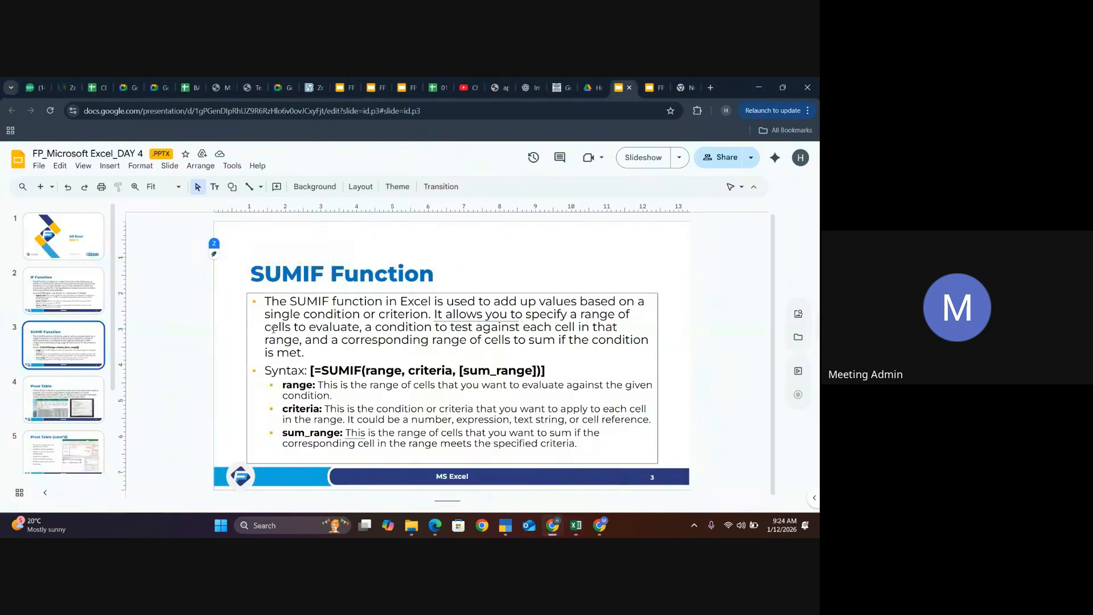
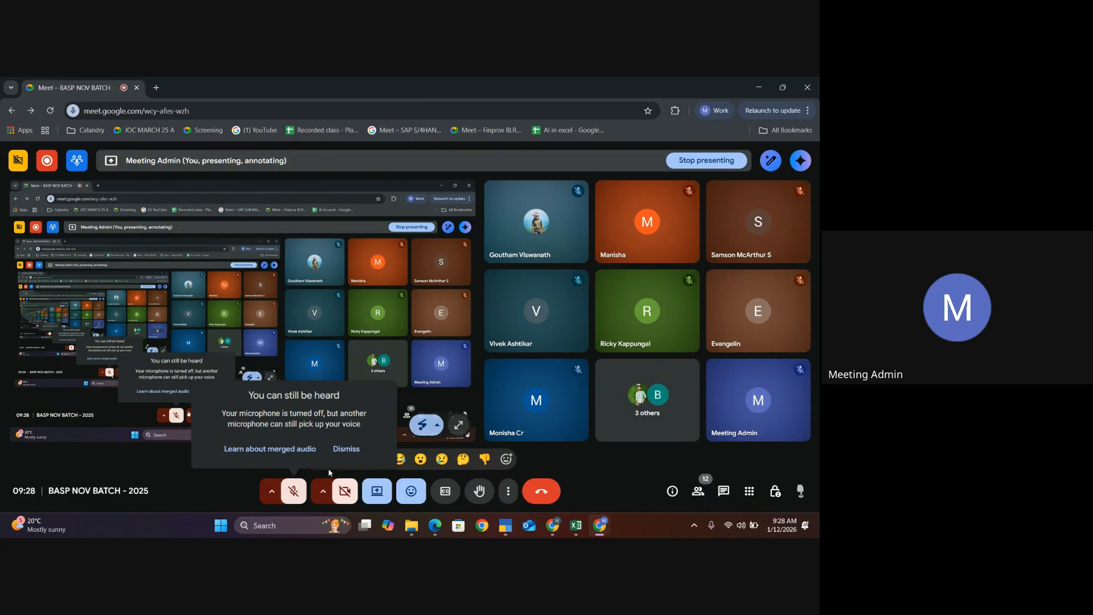
Dismiss the merged audio notice in Google Meet and unmute the microphone
{"action": "left_click", "coordinate": [345, 449]}
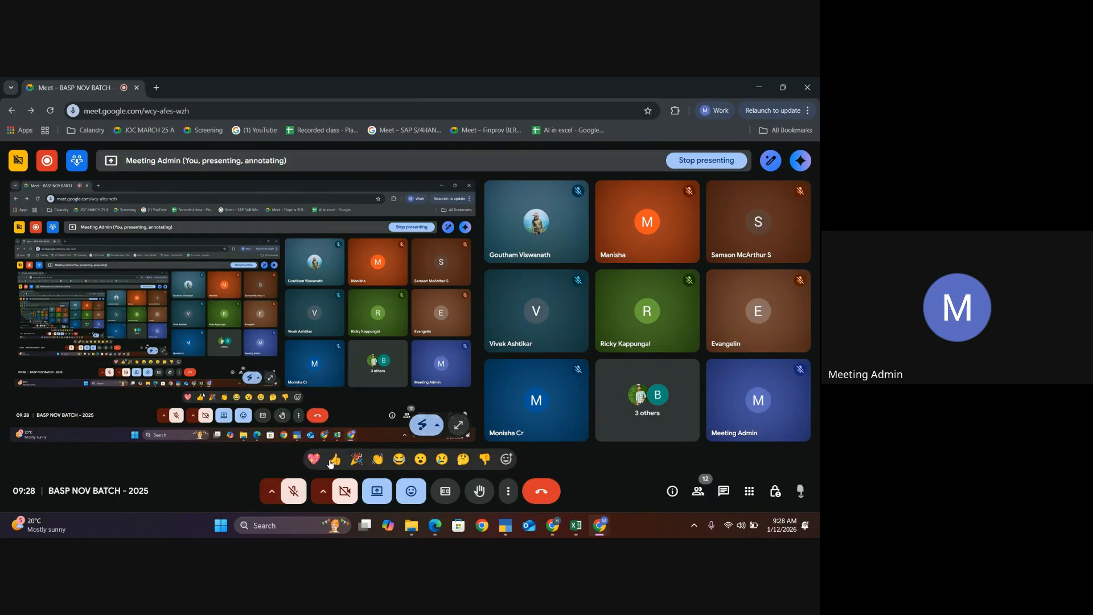
{"action": "left_click", "coordinate": [294, 491]}
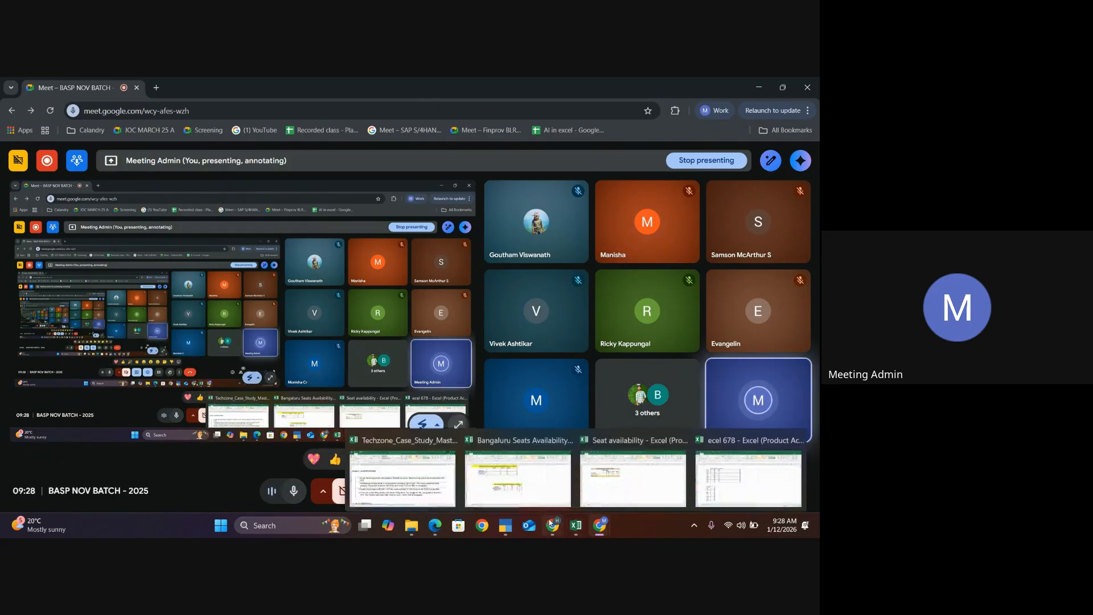
Switch to the FP_Microsoft Excel_DAY 3 presentation and view the V-LOOKUP FUNCTION slide
{"action": "mouse_move", "coordinate": [553, 525]}
{"action": "left_click", "coordinate": [574, 493]}
{"action": "left_click", "coordinate": [574, 493]}
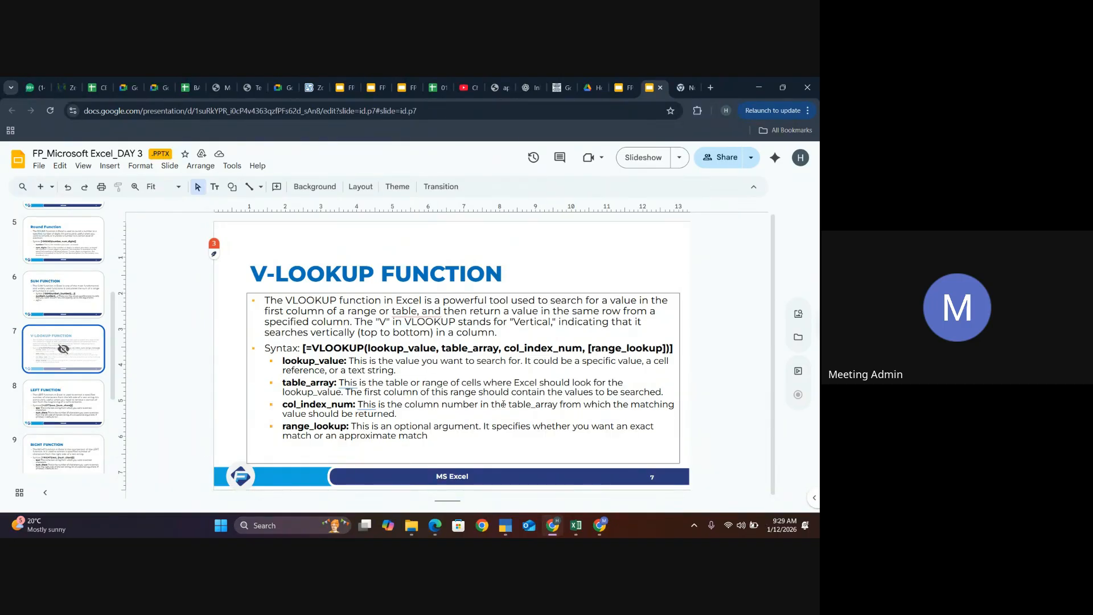
Switch back to the ecel 678 workbook and clear the HISTORY column cells F6:F15 in Sheet9's upper marks table
{"action": "mouse_move", "coordinate": [551, 532]}
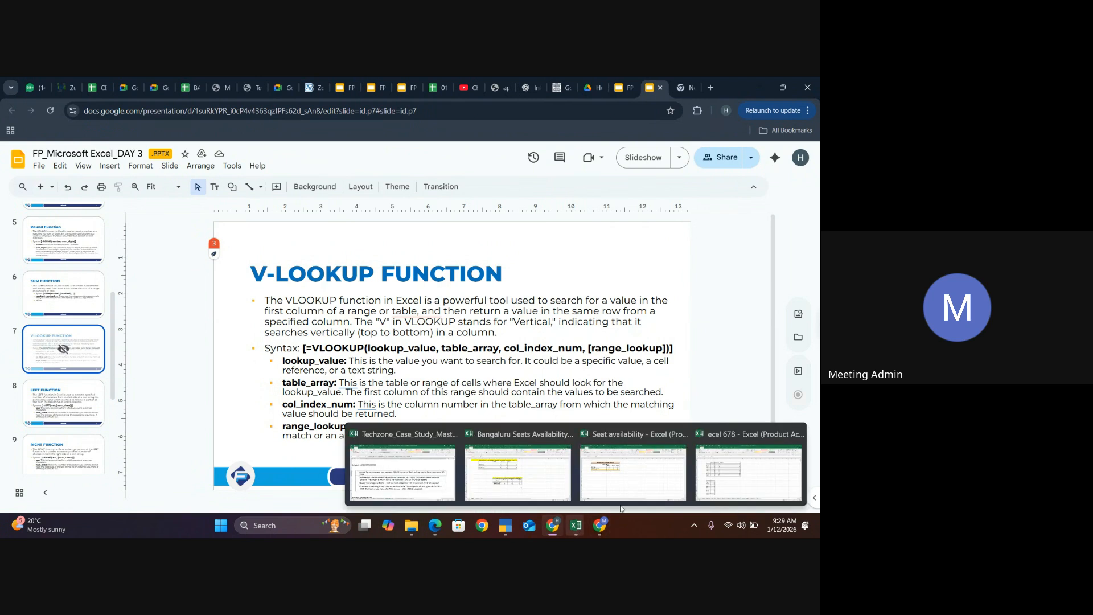
{"action": "left_click", "coordinate": [749, 473]}
{"action": "left_click", "coordinate": [365, 388]}
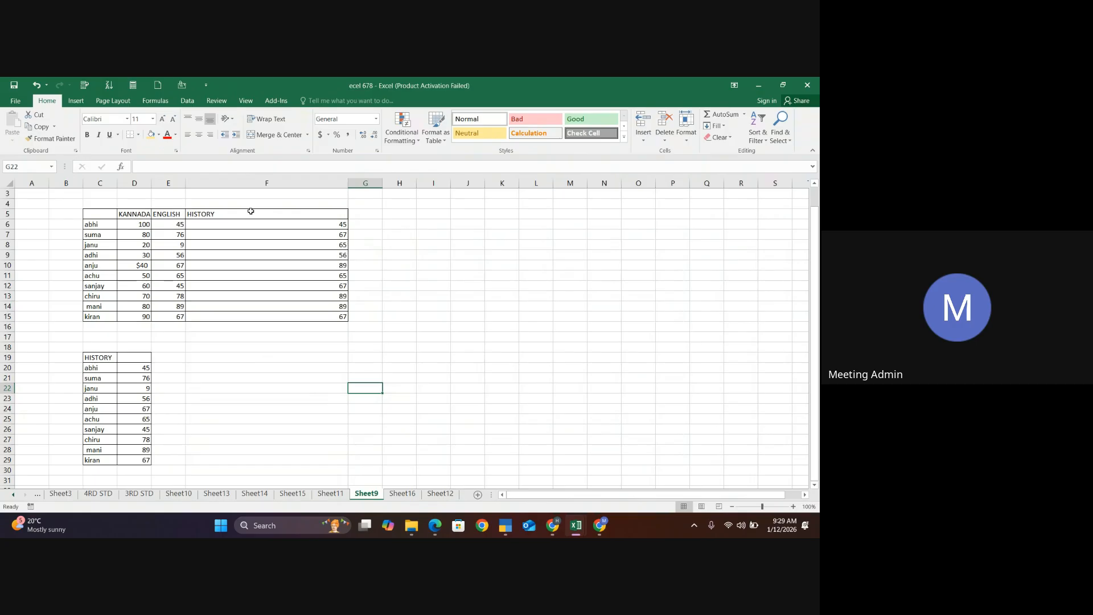
{"action": "left_click", "coordinate": [334, 226]}
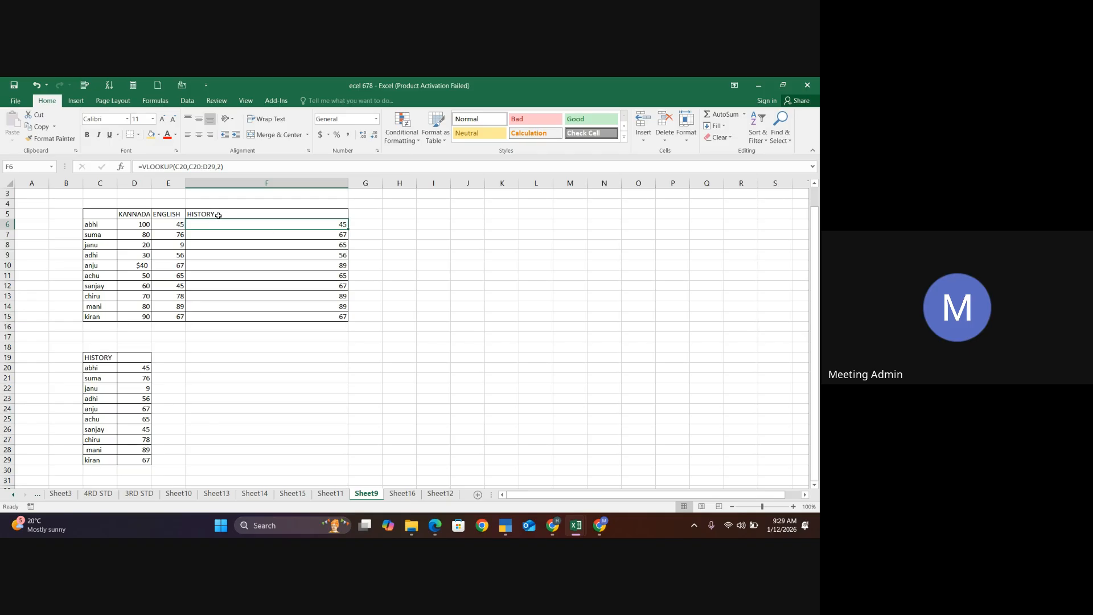
{"action": "left_click_drag", "start_coordinate": [339, 224], "coordinate": [336, 317]}
{"action": "key", "text": "Delete"}
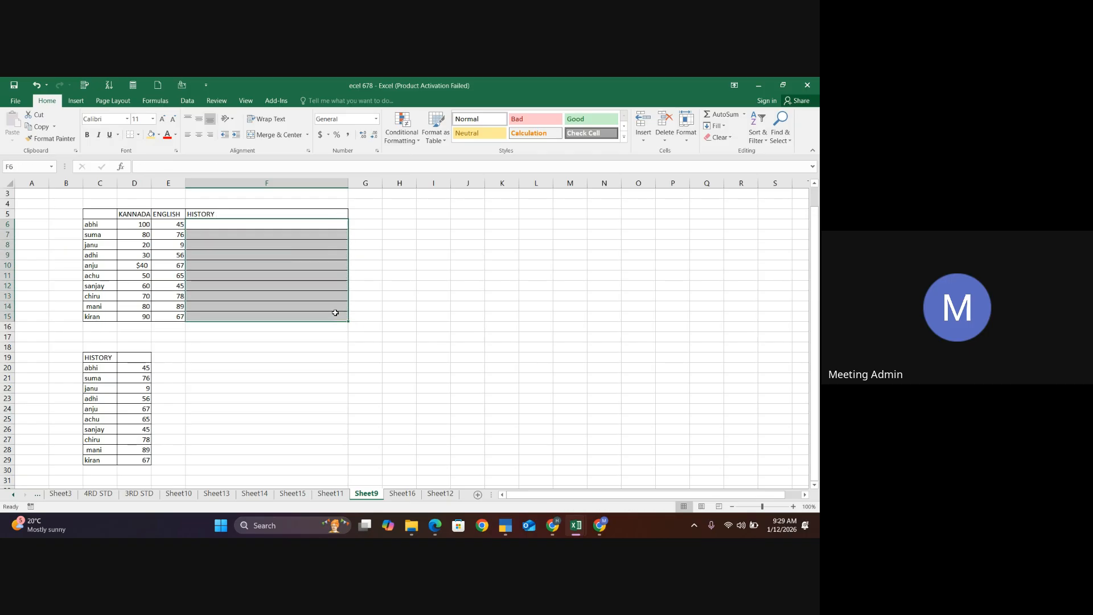
{"action": "left_click", "coordinate": [688, 295]}
{"action": "left_click", "coordinate": [569, 308]}
{"action": "left_click", "coordinate": [498, 320]}
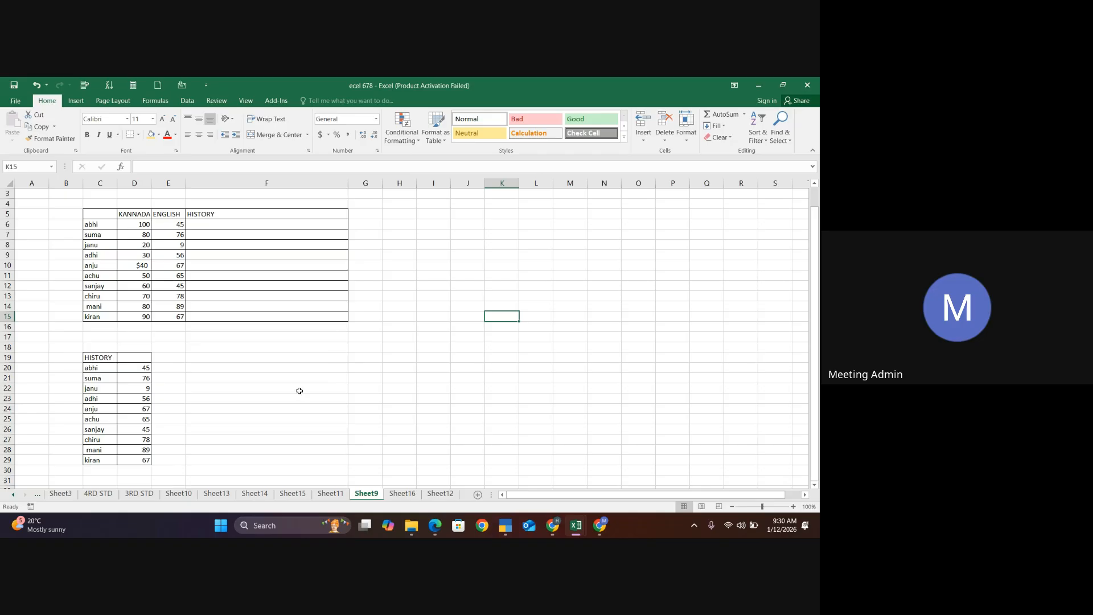
Begin a VLOOKUP formula in cell F6, the first empty mark under HISTORY in the upper table
{"action": "left_click", "coordinate": [265, 419]}
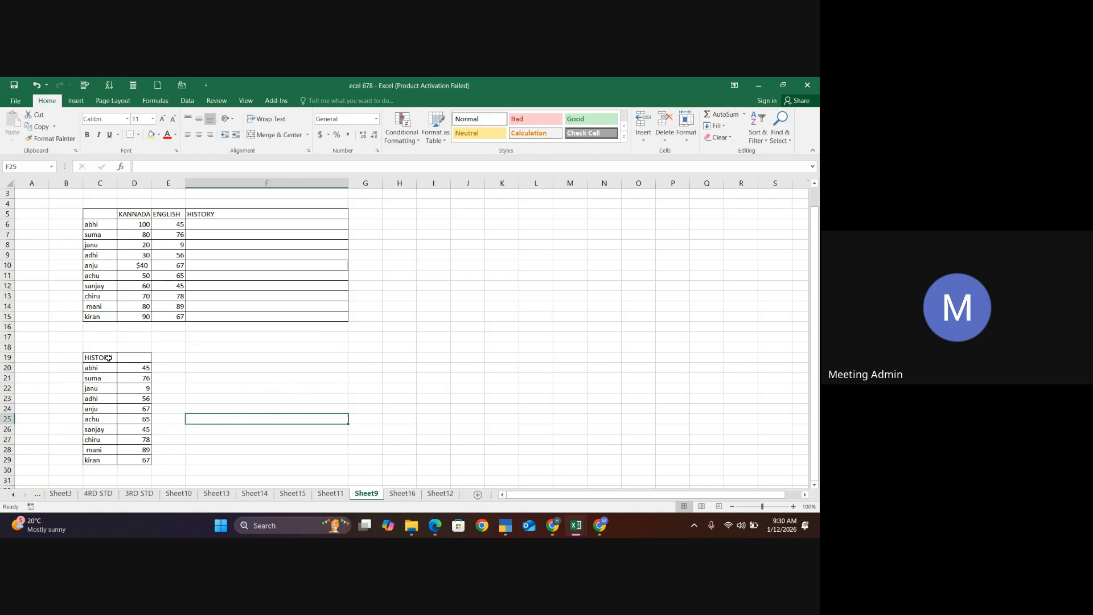
{"action": "left_click", "coordinate": [225, 224]}
{"action": "type", "text": "="}
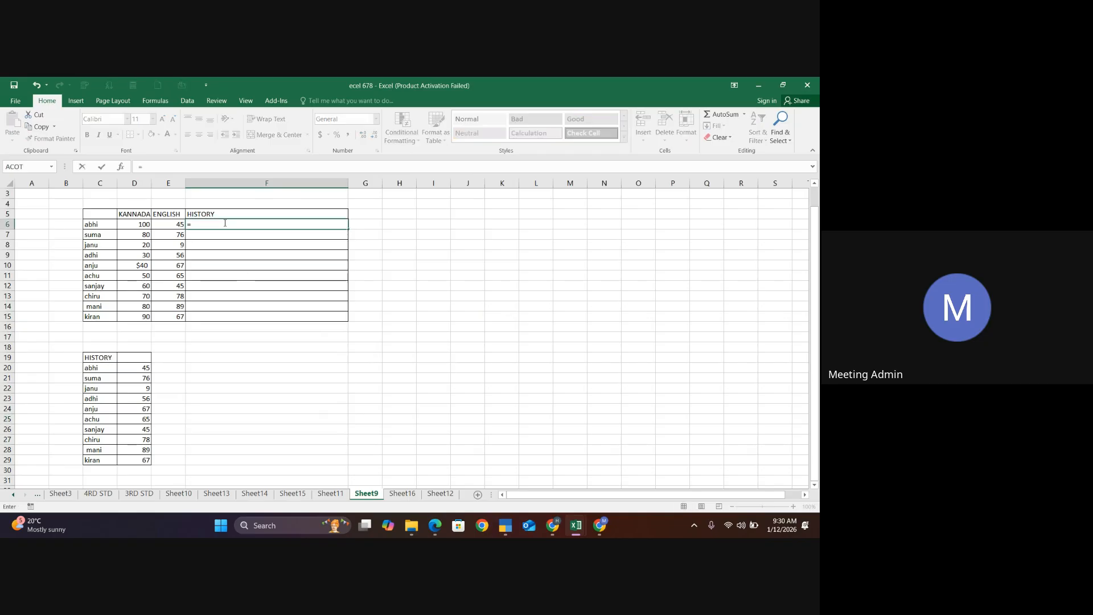
{"action": "type", "text": "v"}
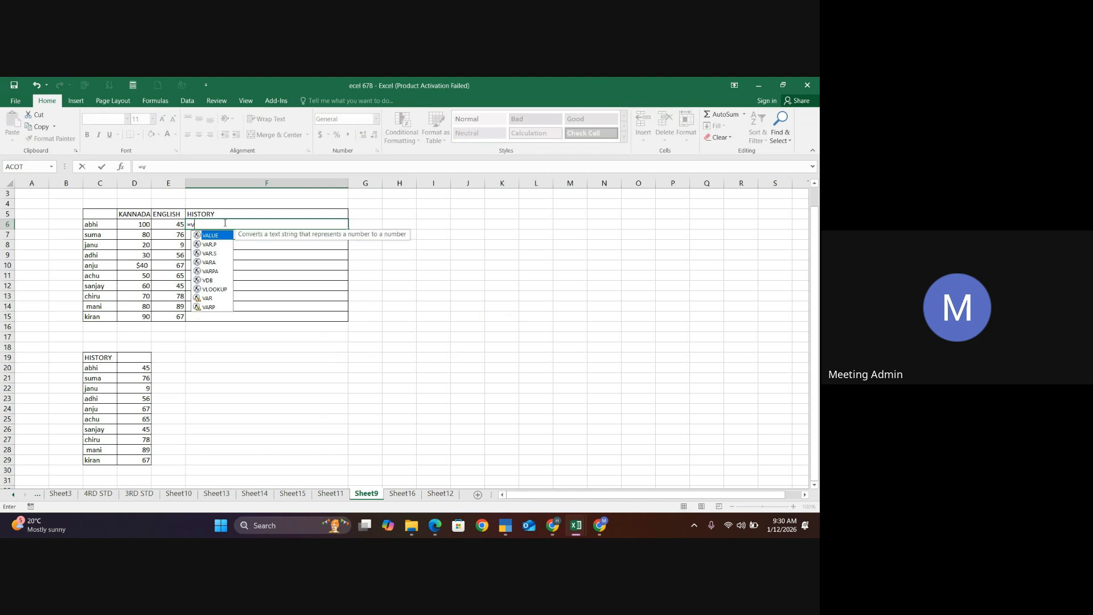
{"action": "key", "text": "Down"}
{"action": "key", "text": "Down"}
{"action": "key", "text": "Down"}
{"action": "key", "text": "Down"}
{"action": "key", "text": "Down"}
{"action": "key", "text": "Down"}
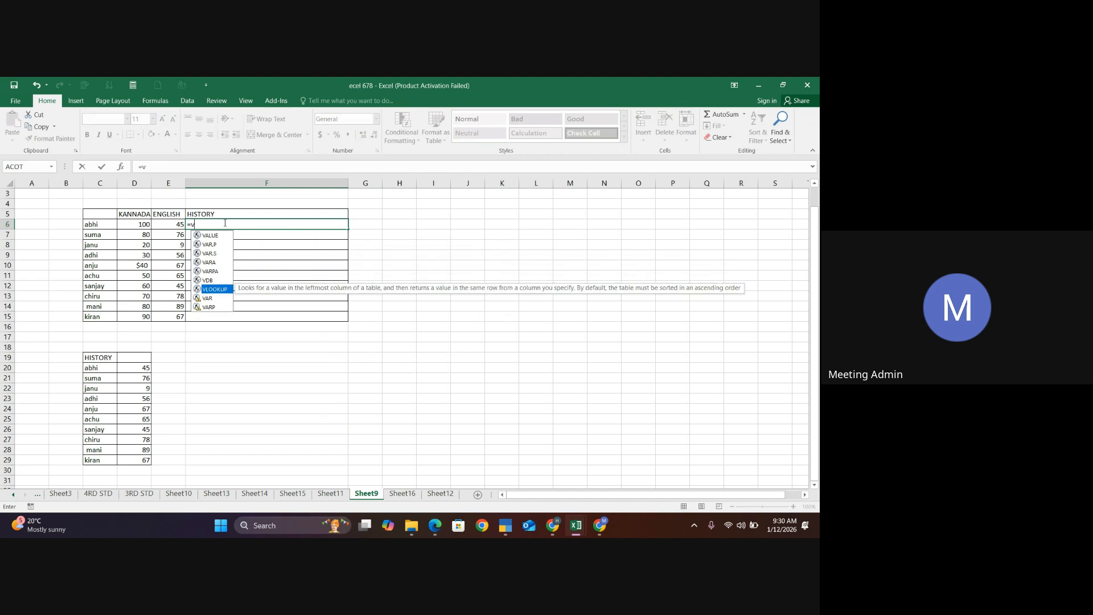
{"action": "key", "text": "Tab"}
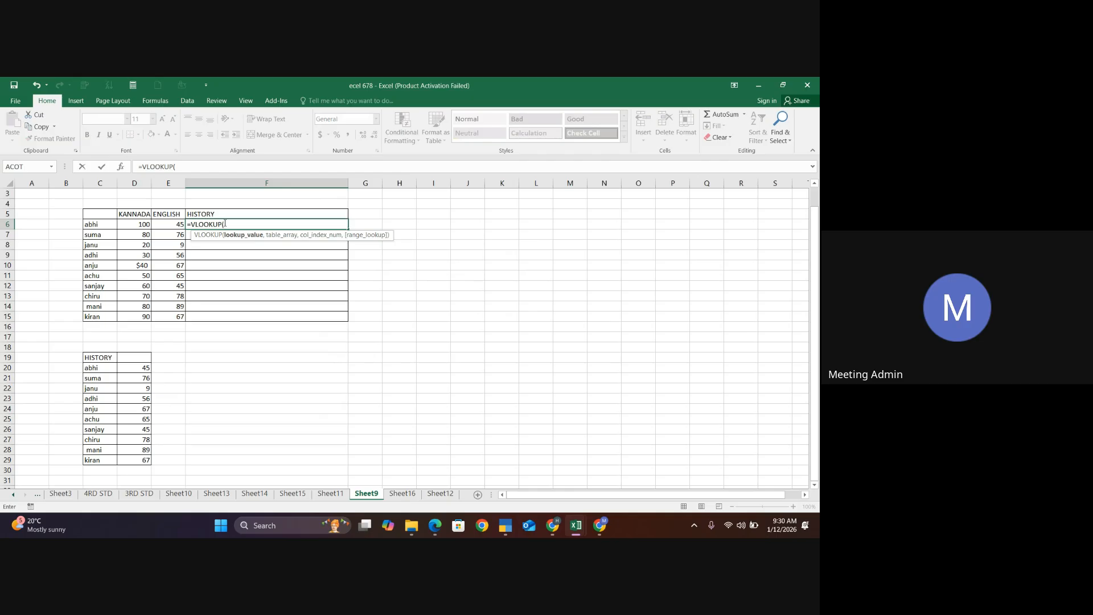
Complete the F6 formula with lookup value D20, table array C20:D29 and column index 2
{"action": "left_click", "coordinate": [139, 368]}
{"action": "type", "text": ","}
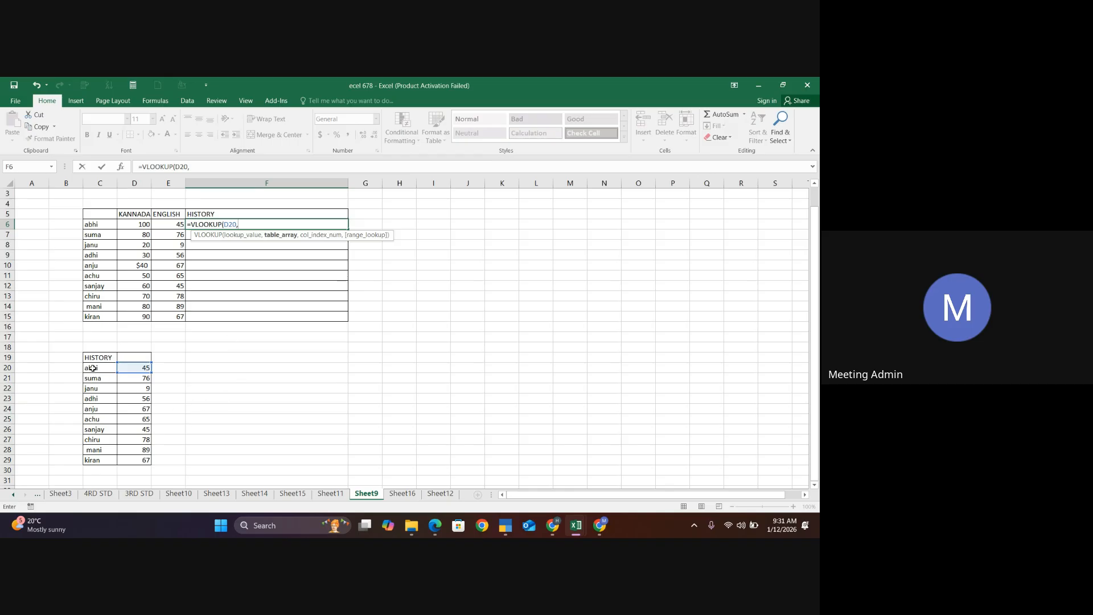
{"action": "left_click_drag", "start_coordinate": [93, 368], "coordinate": [136, 439]}
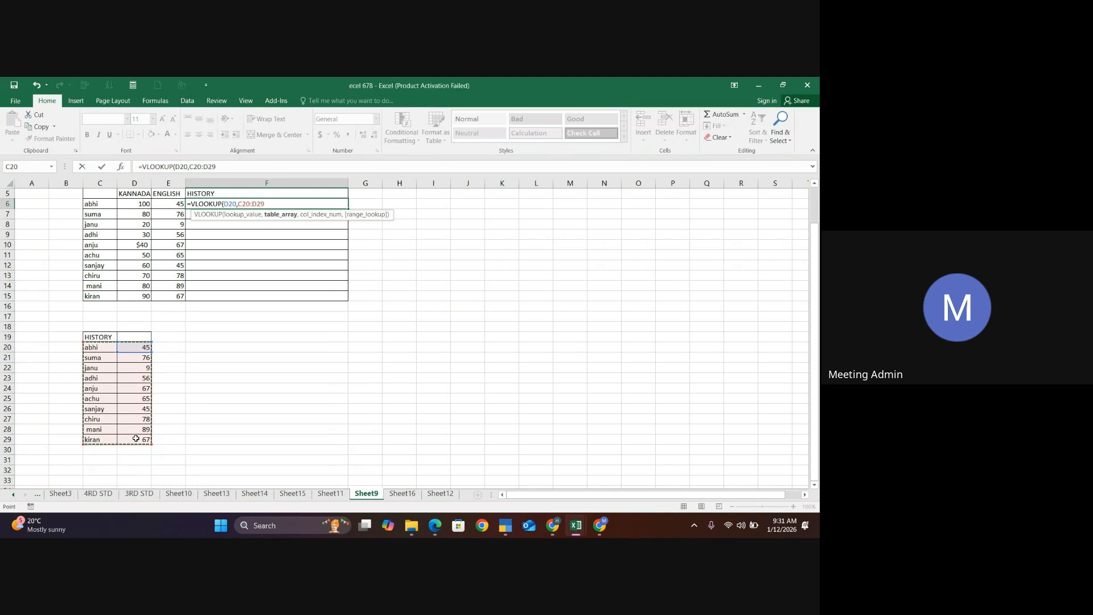
{"action": "type", "text": ",2"}
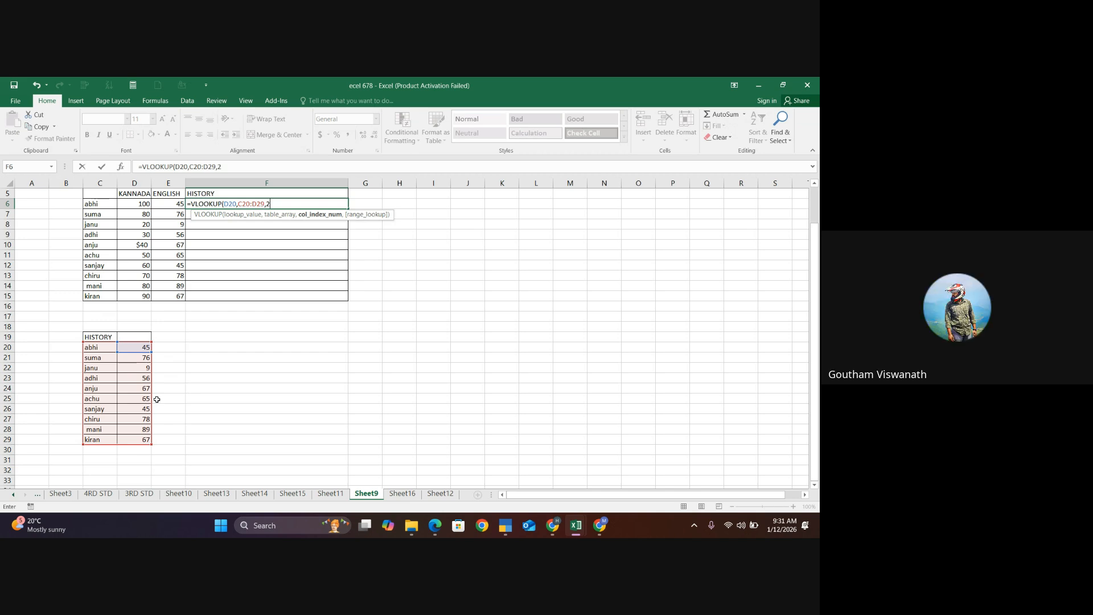
{"action": "key", "text": "Return"}
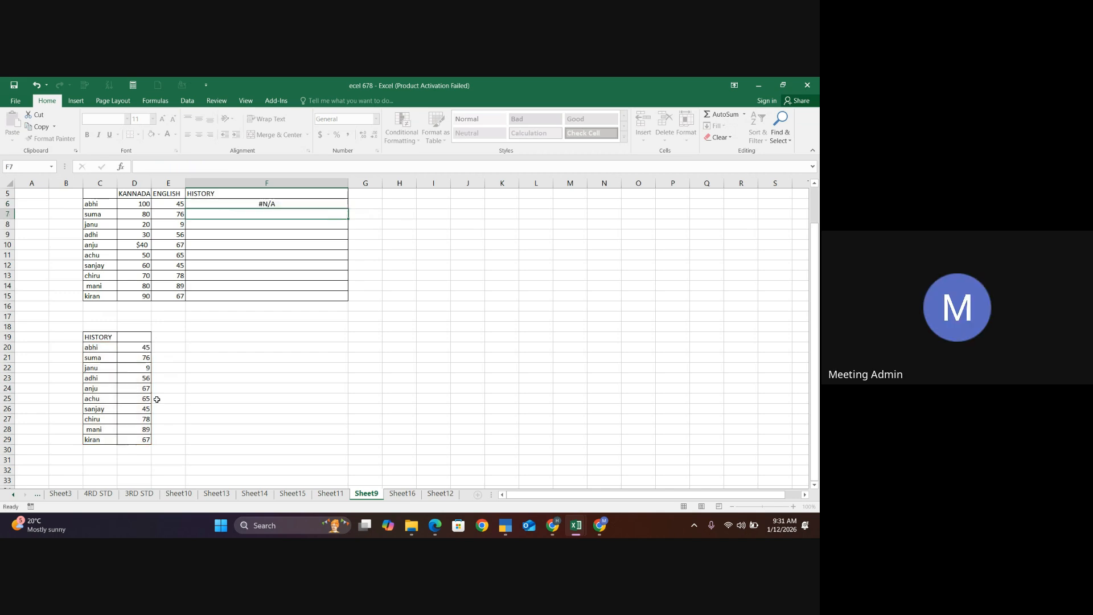
Add TRUE (approximate match) as the range lookup argument of the VLOOKUP in F6
{"action": "double_click", "coordinate": [276, 203]}
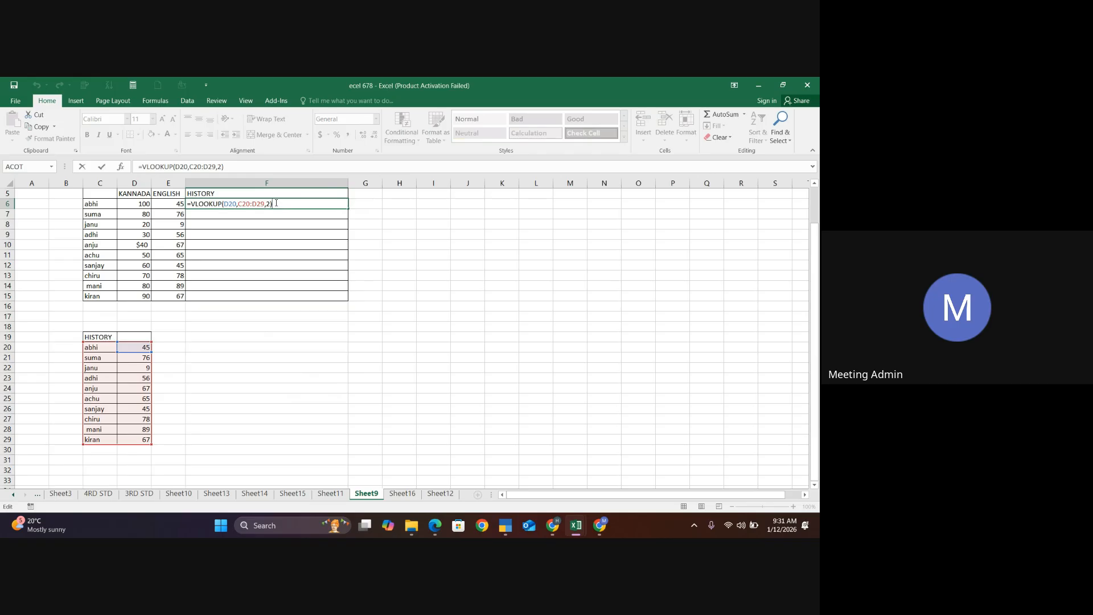
{"action": "left_click", "coordinate": [271, 204]}
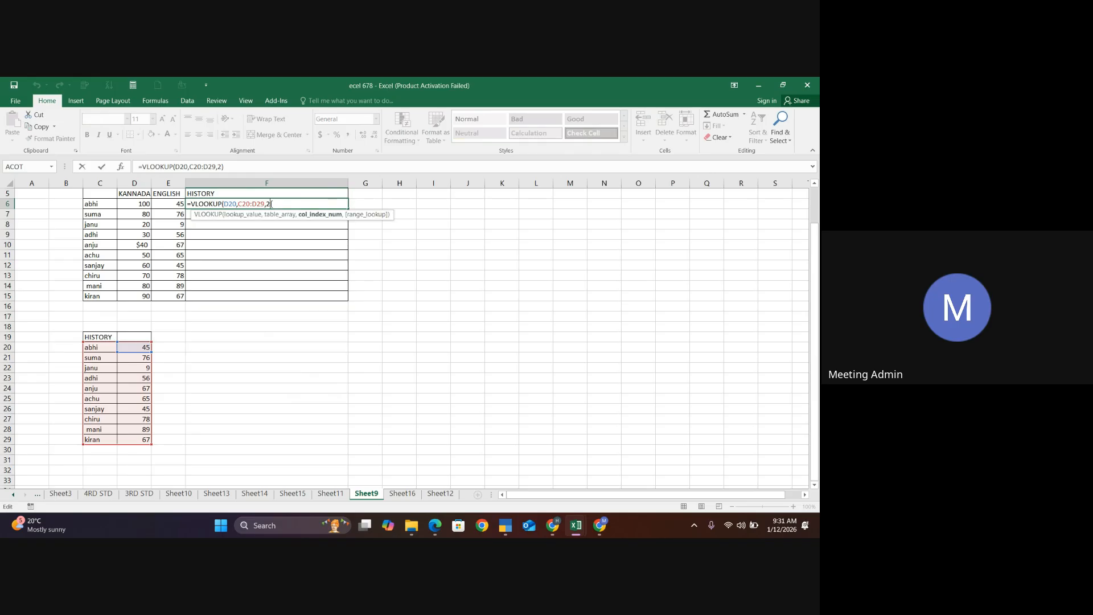
{"action": "type", "text": ","}
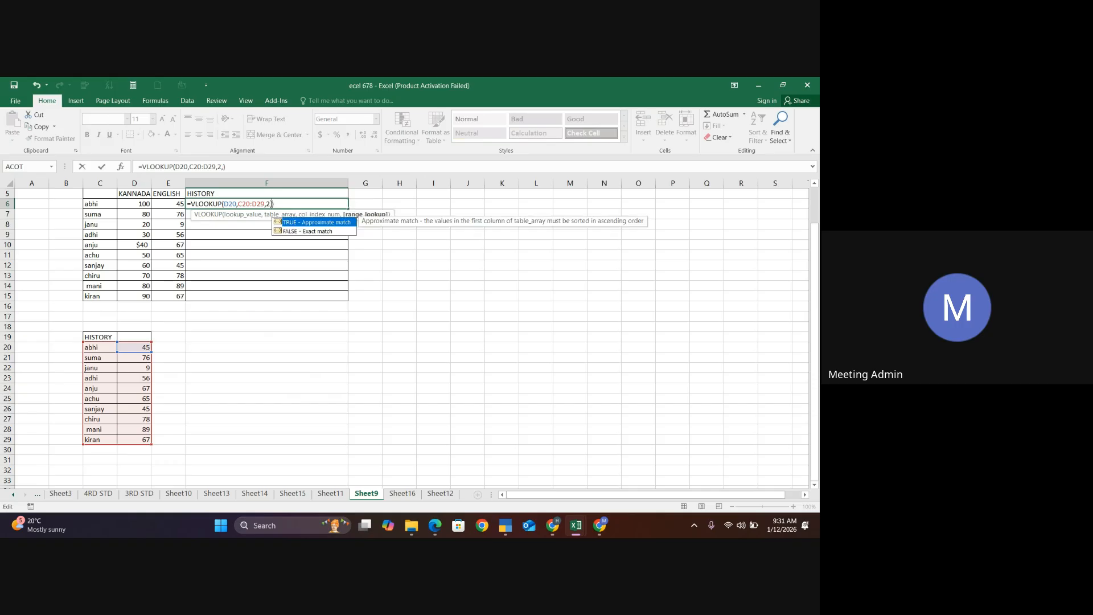
{"action": "double_click", "coordinate": [320, 223]}
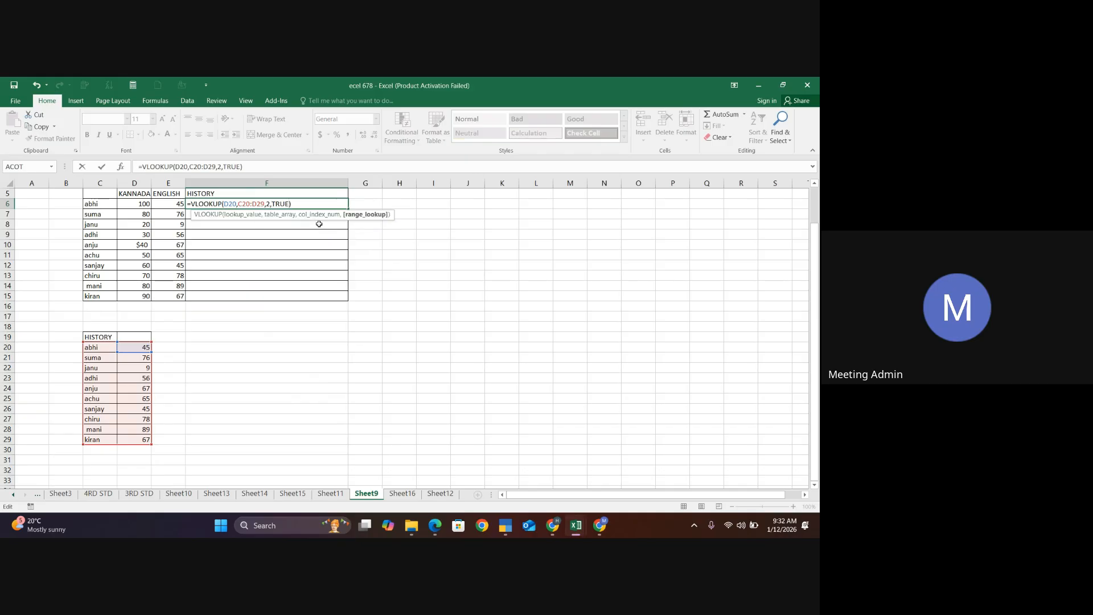
{"action": "key", "text": "Return"}
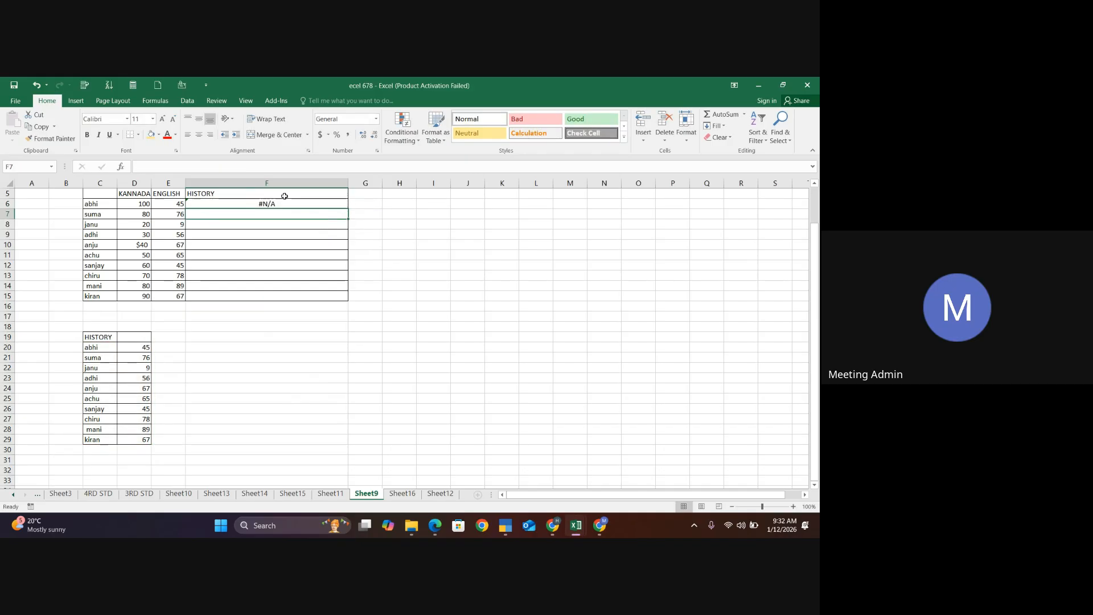
Try to change the range lookup argument of the F6 formula to FALSE (exact match)
{"action": "left_click", "coordinate": [278, 203]}
{"action": "double_click", "coordinate": [278, 203]}
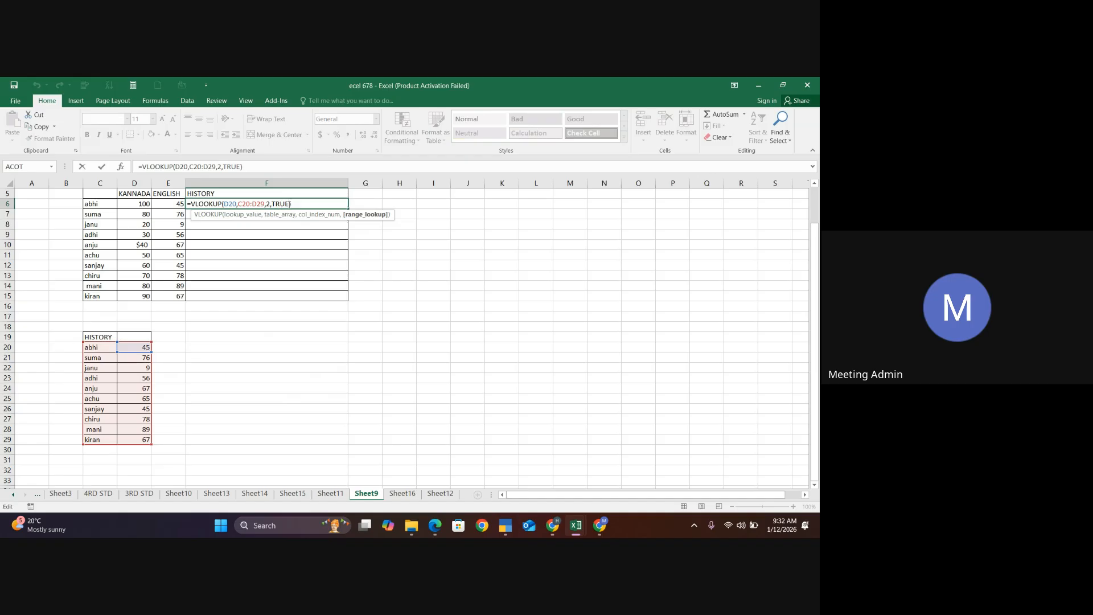
{"action": "key", "text": "BackSpace"}
{"action": "key", "text": "BackSpace"}
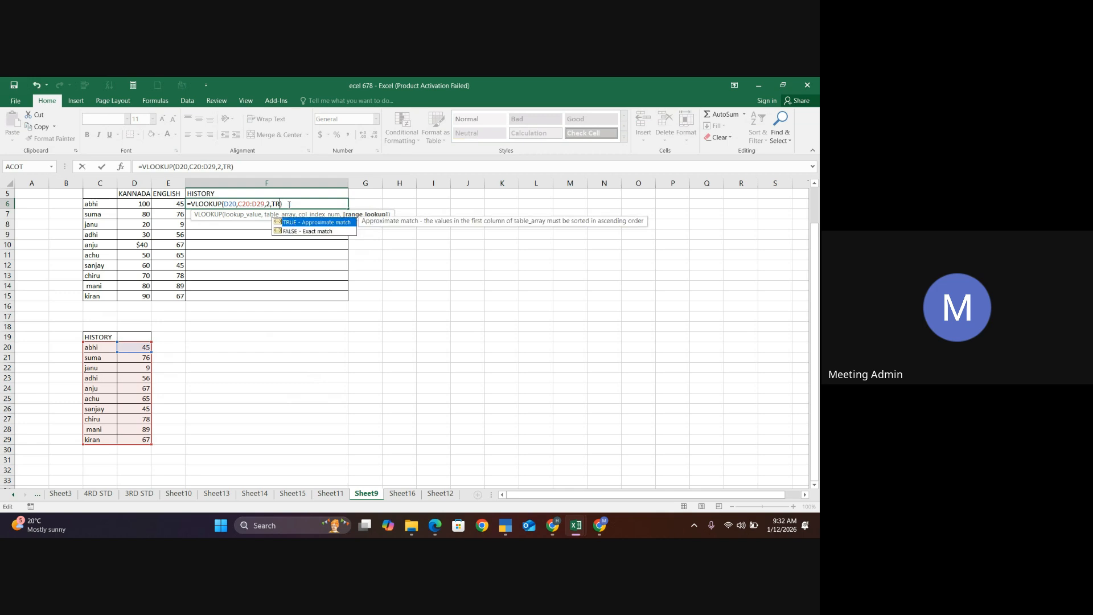
{"action": "key", "text": "Down"}
{"action": "key", "text": "Return"}
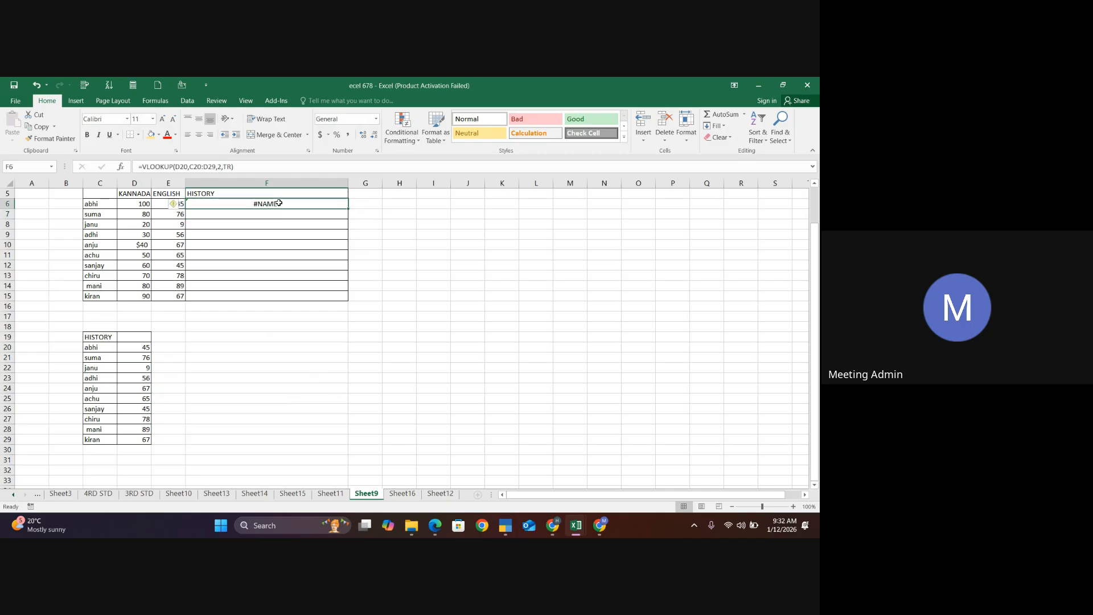
Remove the leftover TR text from the F6 formula and try again to choose FALSE - Exact match
{"action": "double_click", "coordinate": [279, 203]}
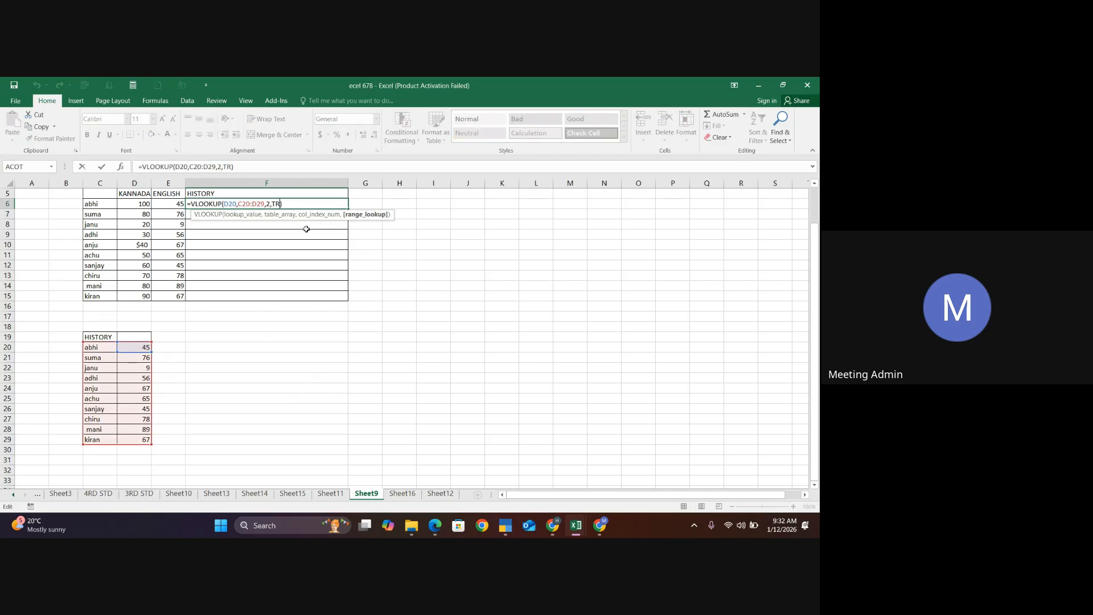
{"action": "key", "text": "BackSpace"}
{"action": "key", "text": "BackSpace"}
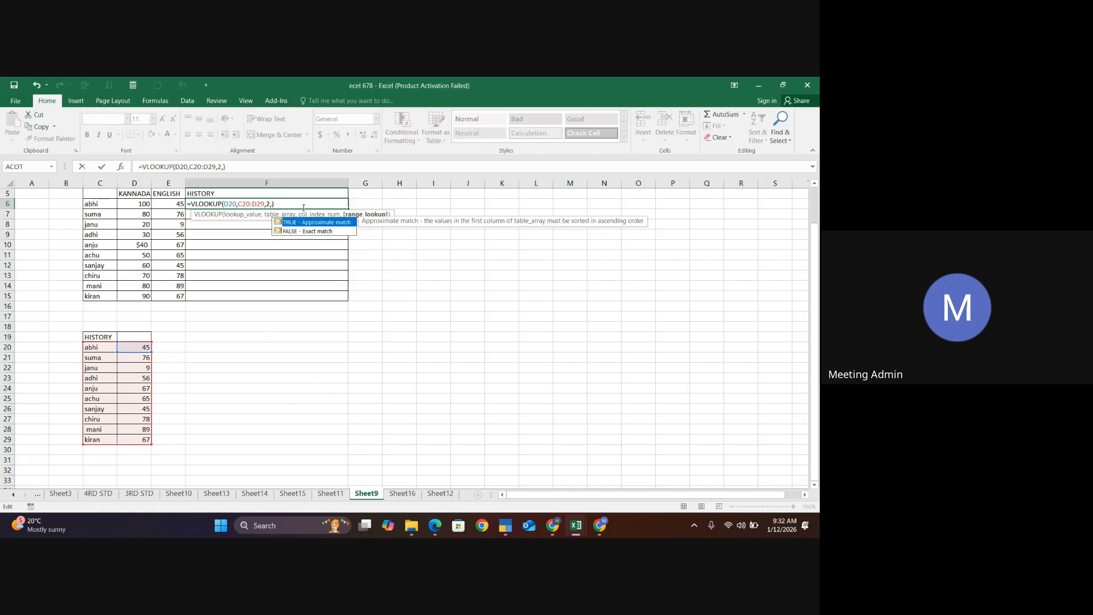
{"action": "key", "text": "Down"}
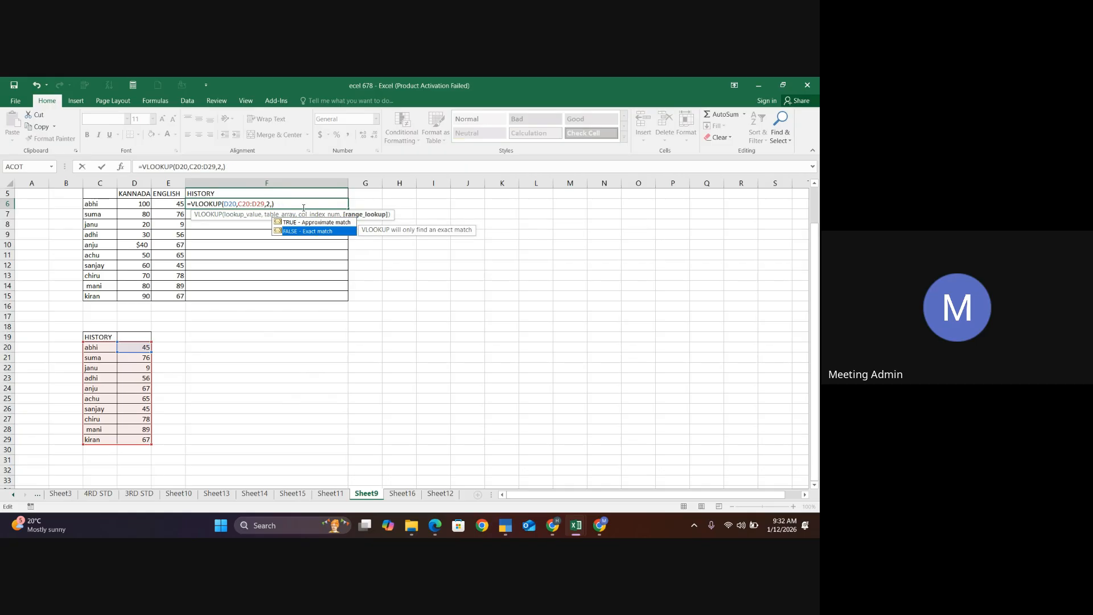
{"action": "key", "text": "Right"}
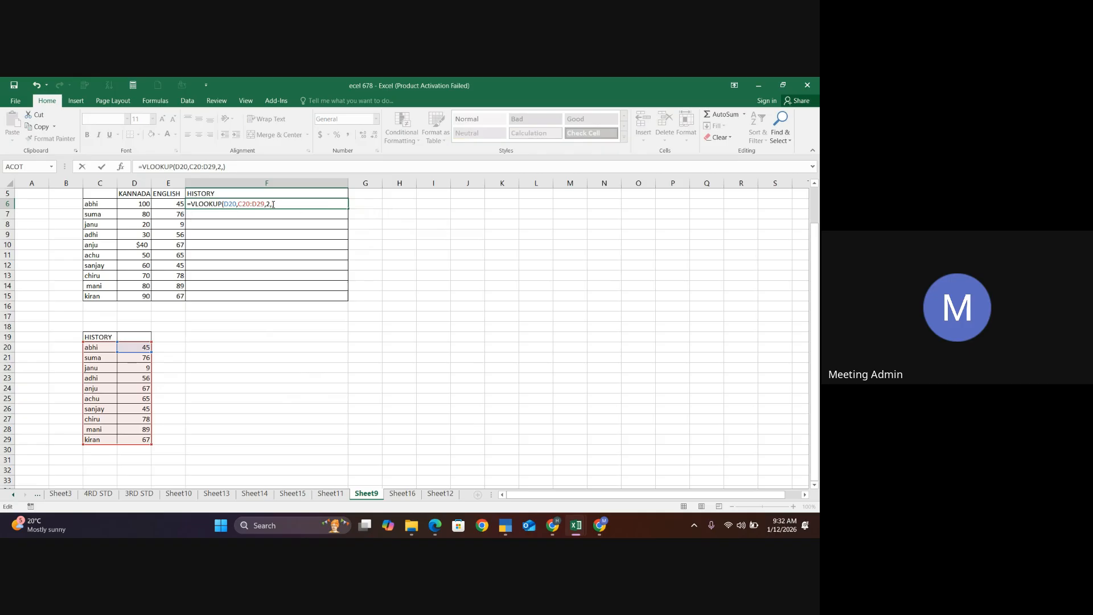
{"action": "left_click", "coordinate": [273, 204]}
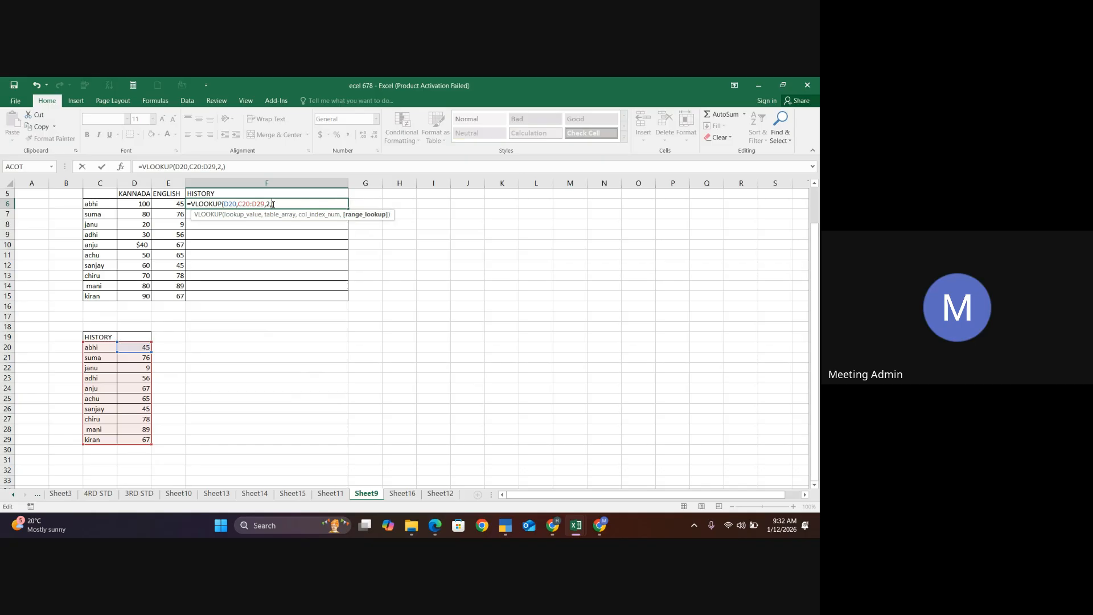
{"action": "left_click", "coordinate": [281, 203]}
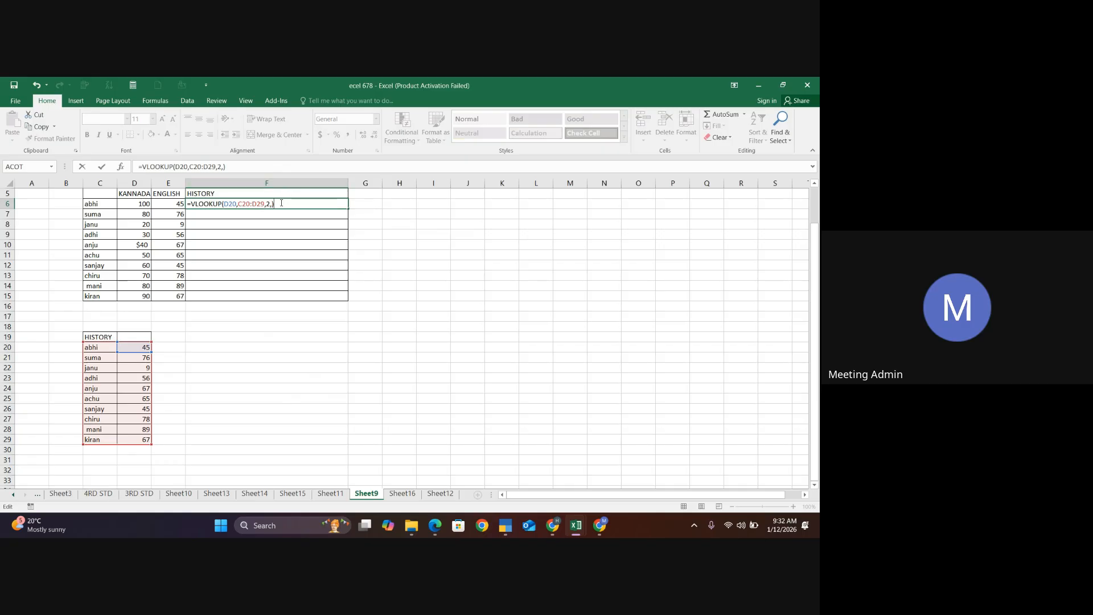
Delete all arguments from the F6 formula so that only =VLOOKUP( is left
{"action": "key", "text": "BackSpace"}
{"action": "key", "text": "BackSpace"}
{"action": "key", "text": "BackSpace"}
{"action": "key", "text": "BackSpace"}
{"action": "key", "text": "BackSpace"}
{"action": "key", "text": "BackSpace"}
{"action": "key", "text": "BackSpace"}
{"action": "key", "text": "BackSpace"}
{"action": "key", "text": "BackSpace"}
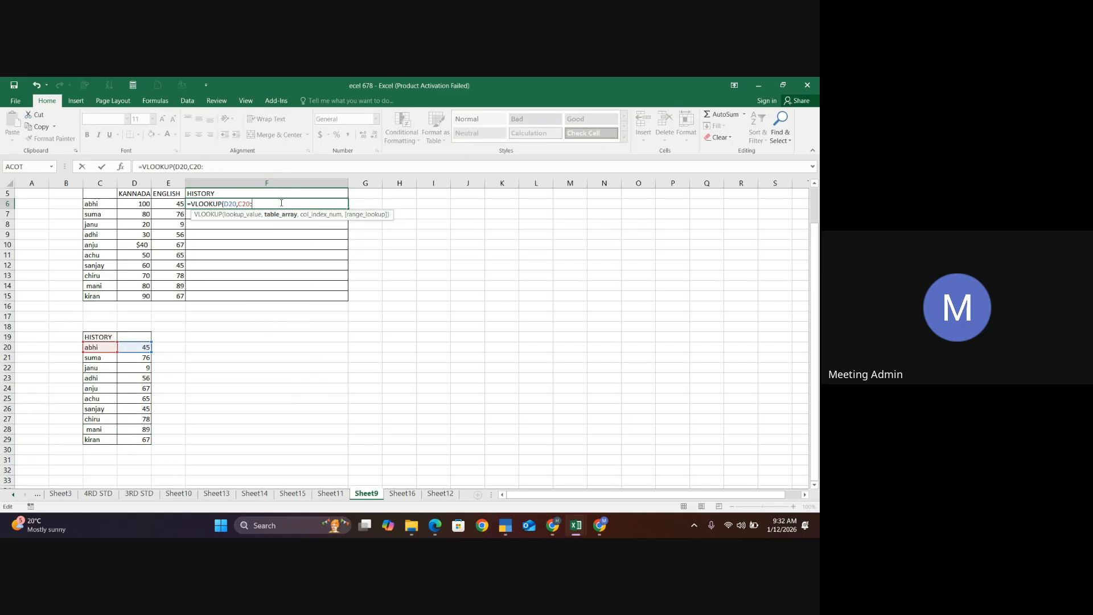
{"action": "key", "text": "BackSpace"}
{"action": "key", "text": "BackSpace"}
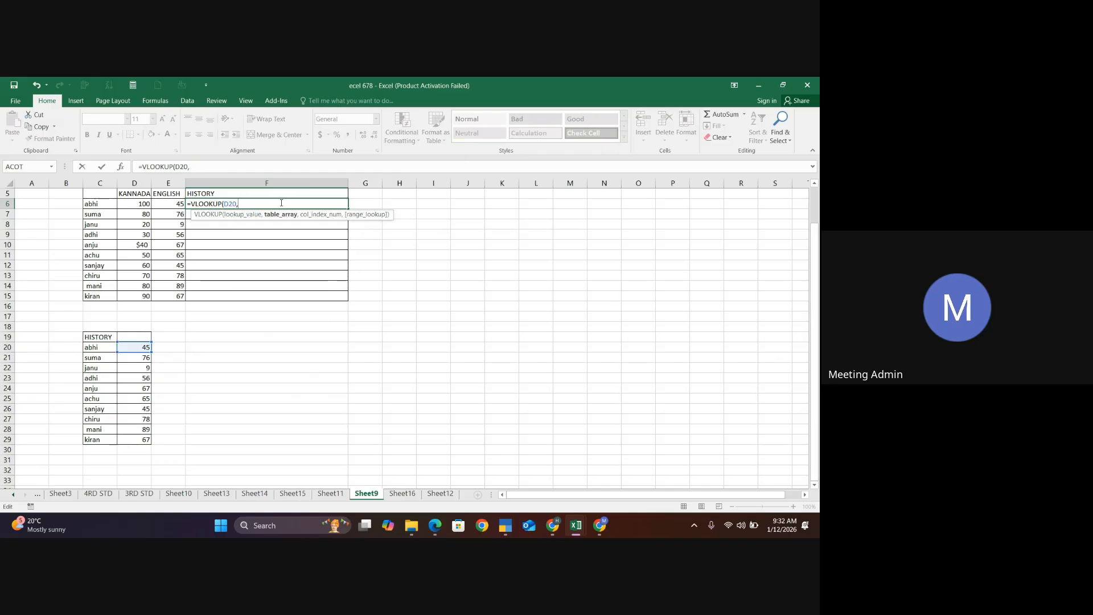
{"action": "left_click", "coordinate": [246, 395]}
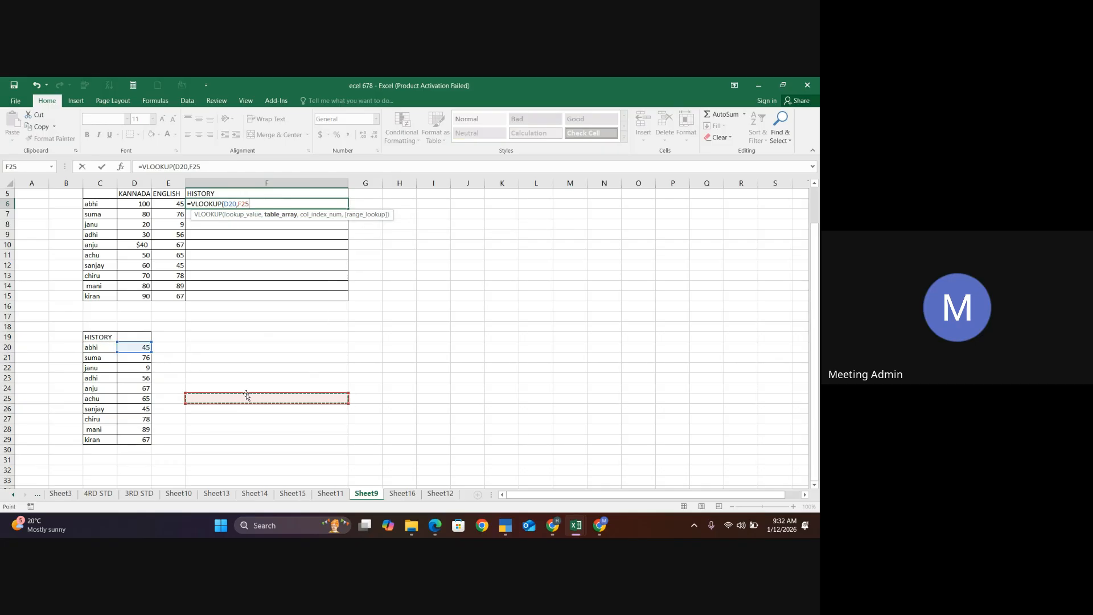
{"action": "key", "text": "BackSpace"}
{"action": "key", "text": "BackSpace"}
{"action": "key", "text": "BackSpace"}
{"action": "key", "text": "BackSpace"}
{"action": "key", "text": "BackSpace"}
{"action": "key", "text": "BackSpace"}
{"action": "key", "text": "BackSpace"}
{"action": "key", "text": "BackSpace"}
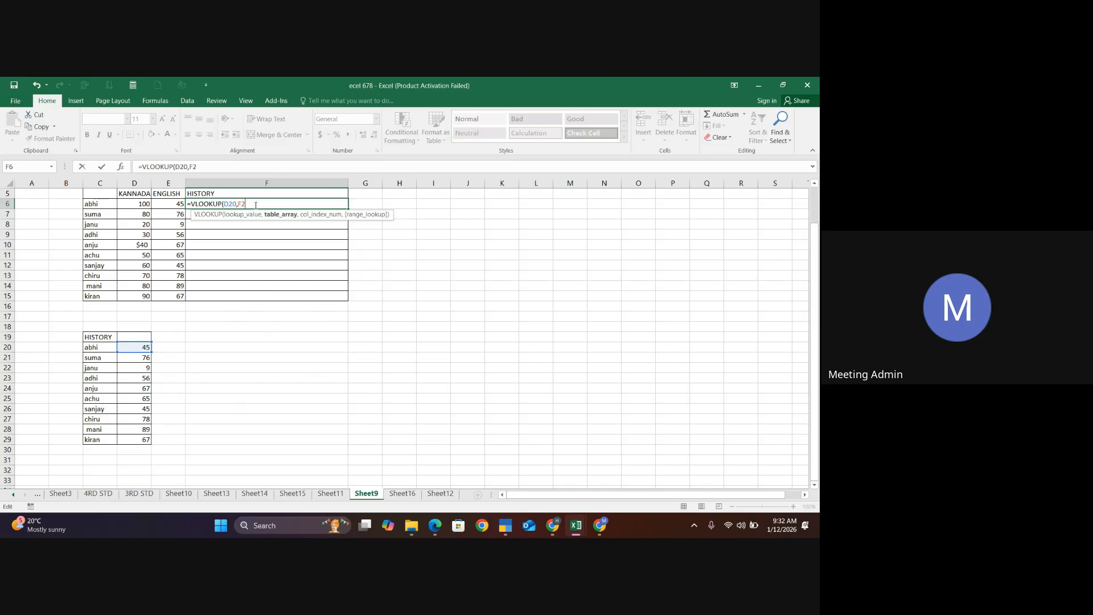
{"action": "type", "text": "("}
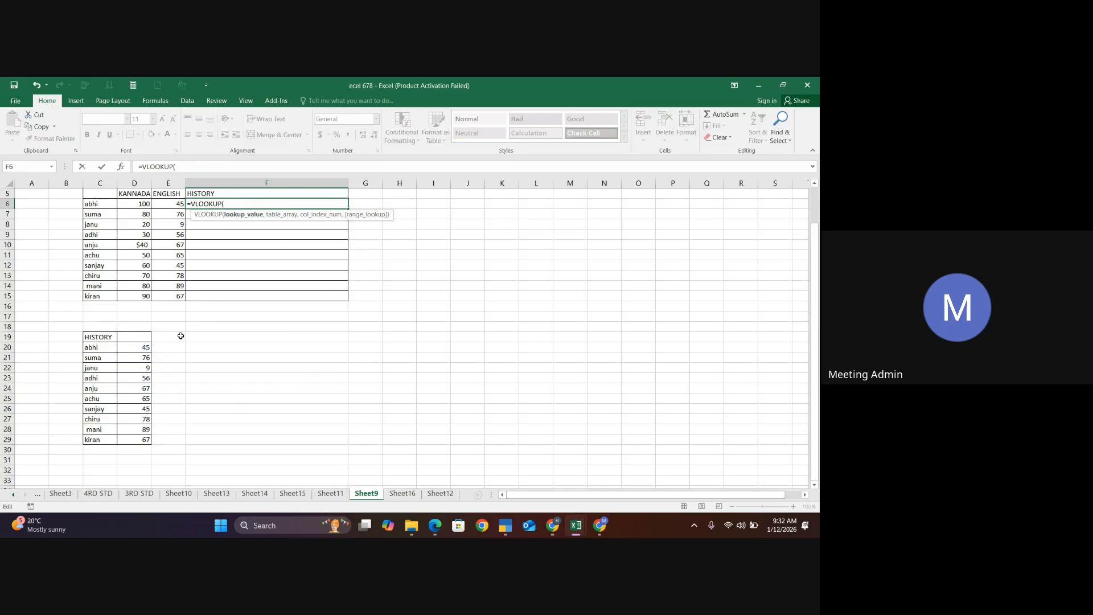
{"action": "left_click", "coordinate": [144, 346]}
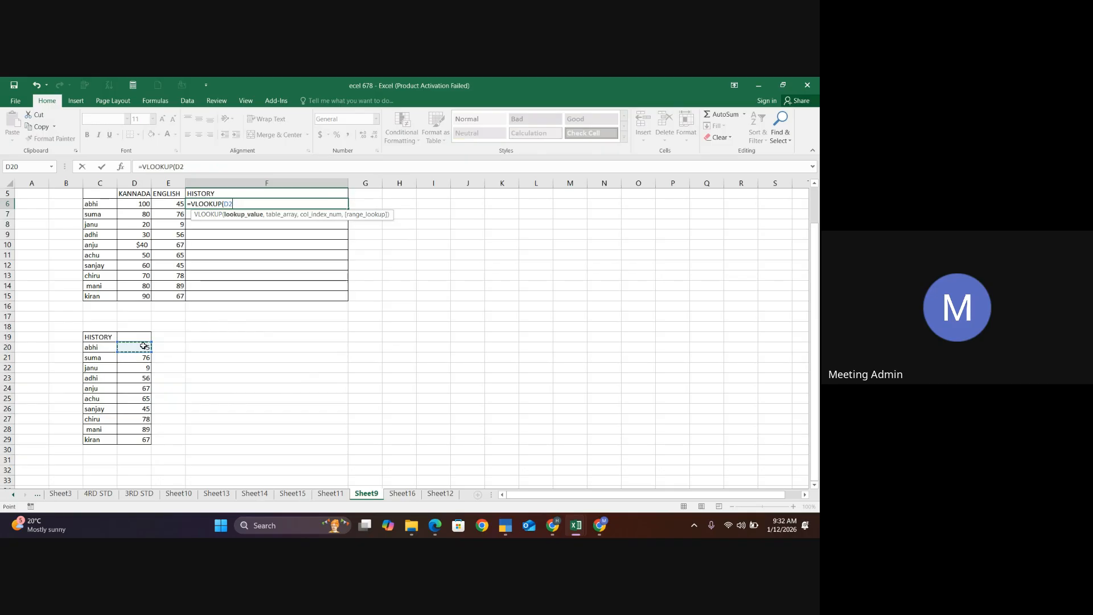
{"action": "key", "text": "BackSpace"}
{"action": "key", "text": "BackSpace"}
{"action": "key", "text": "BackSpace"}
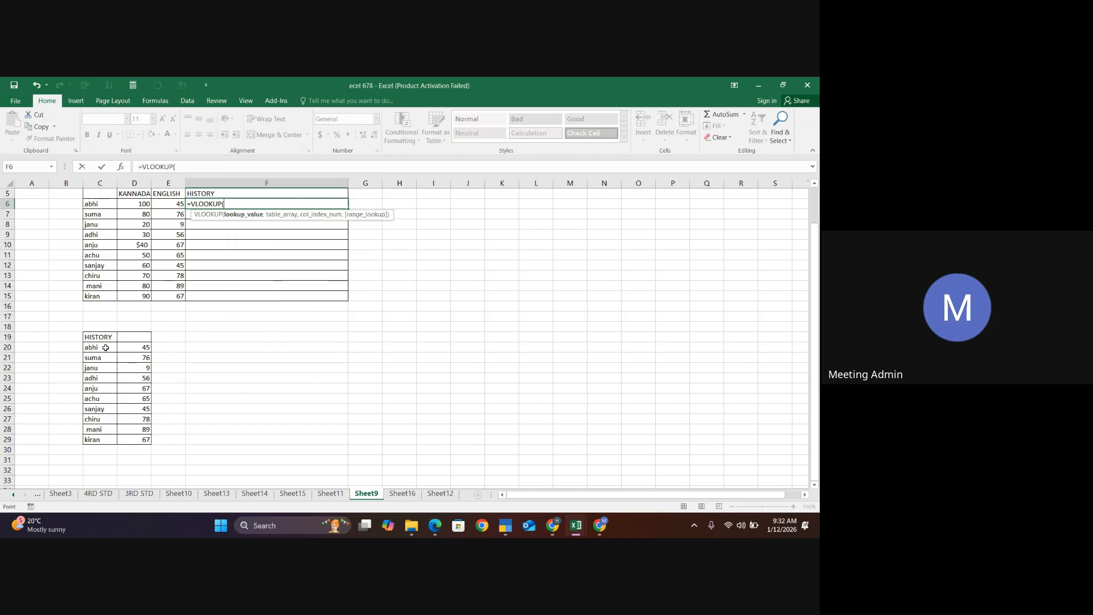
Complete the F6 formula as =VLOOKUP(D25,C20:D29,2,D29) using the lower HISTORY table as the table array
{"action": "left_click", "coordinate": [105, 347]}
{"action": "type", "text": ","}
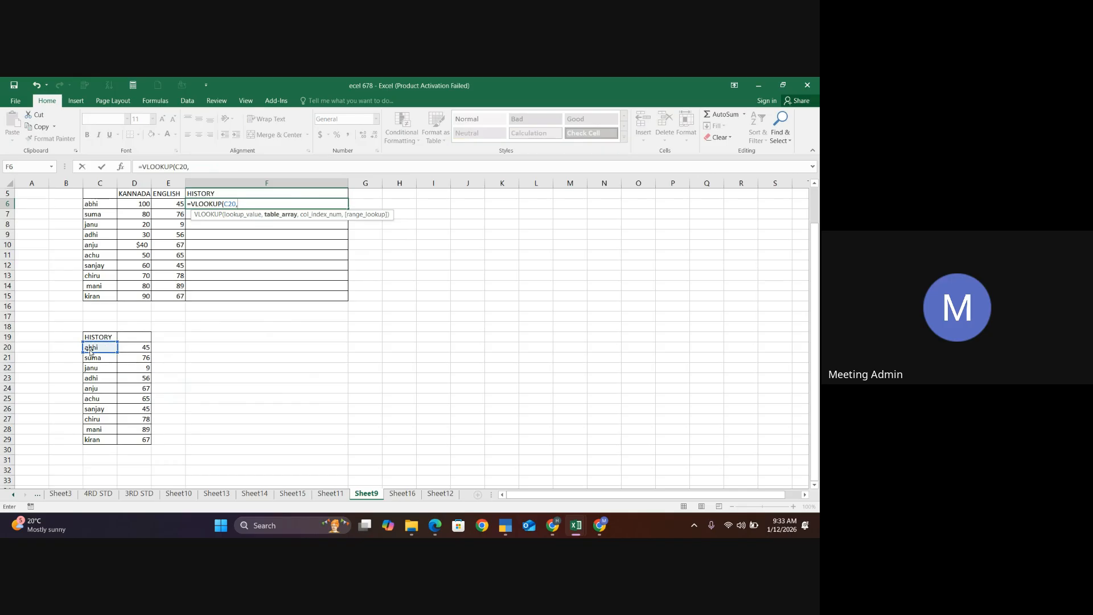
{"action": "left_click_drag", "start_coordinate": [90, 351], "coordinate": [127, 403]}
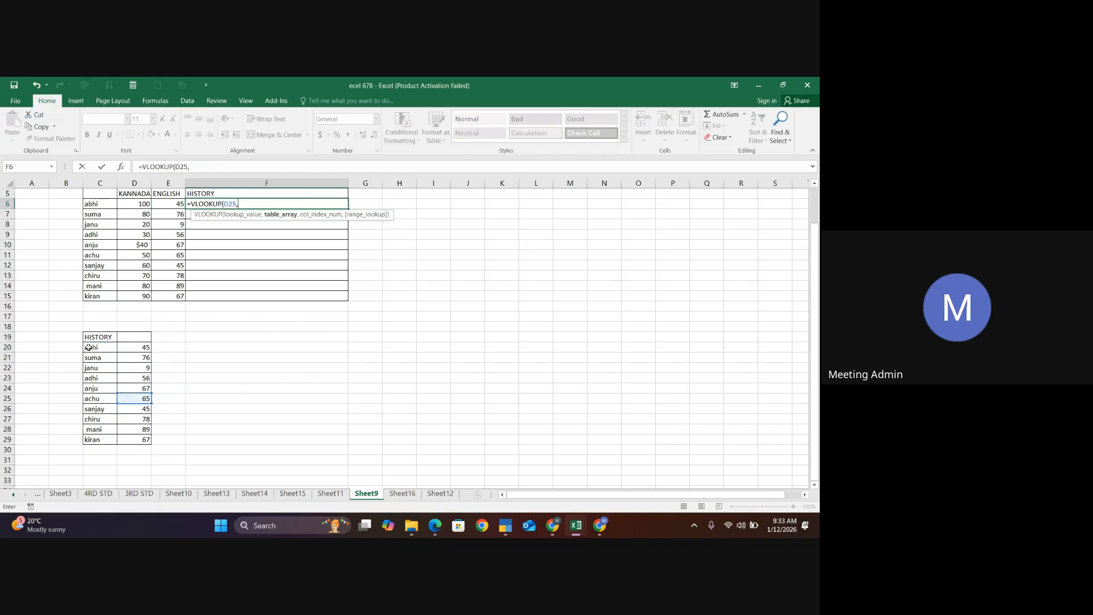
{"action": "left_click_drag", "start_coordinate": [88, 347], "coordinate": [137, 435]}
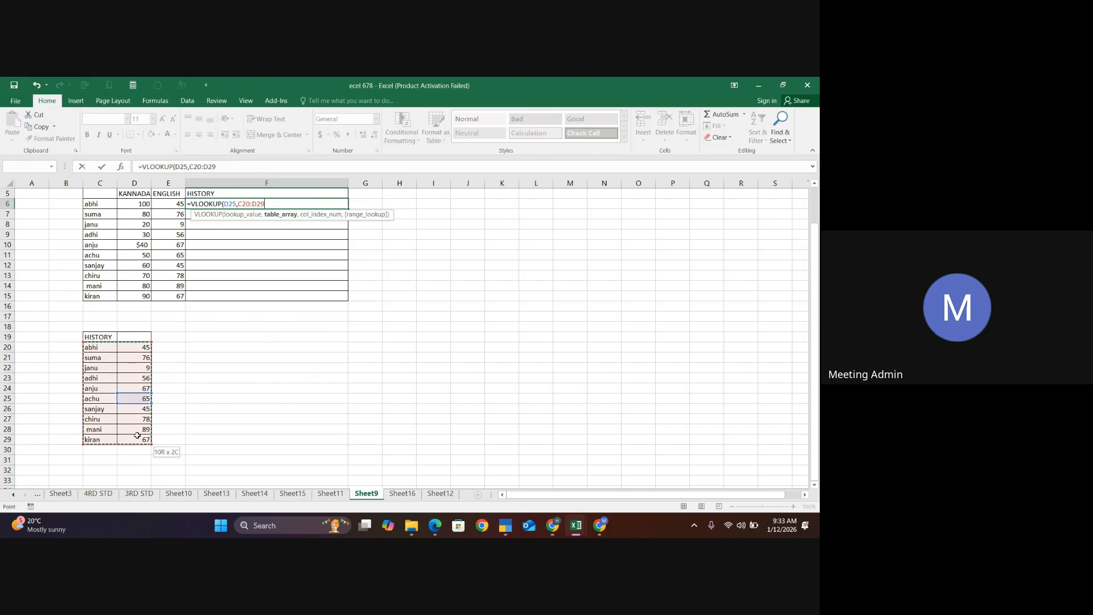
{"action": "type", "text": ","}
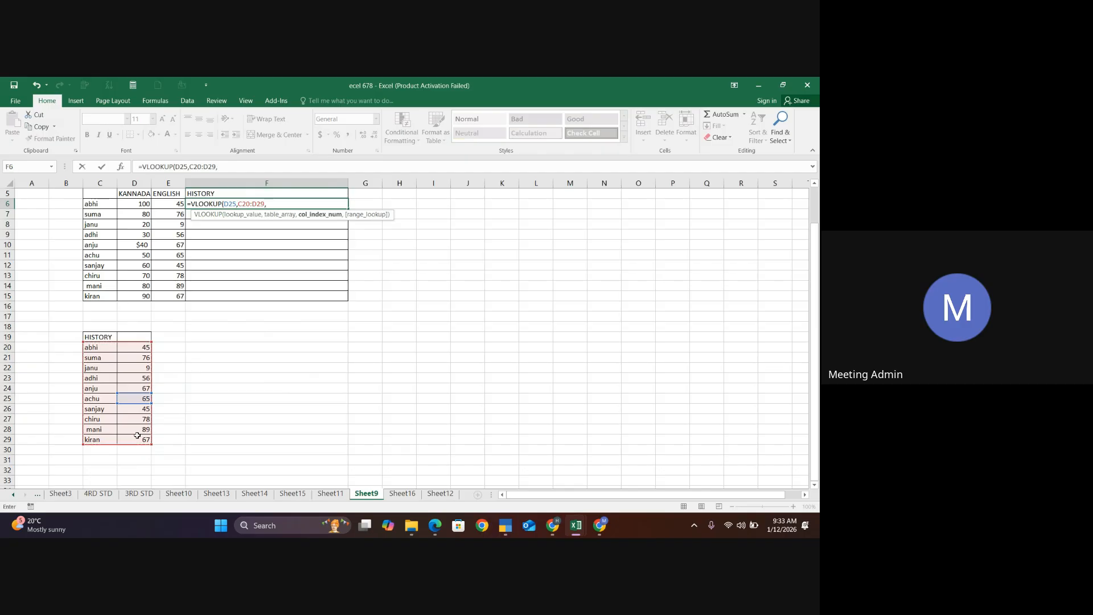
{"action": "type", "text": "2,"}
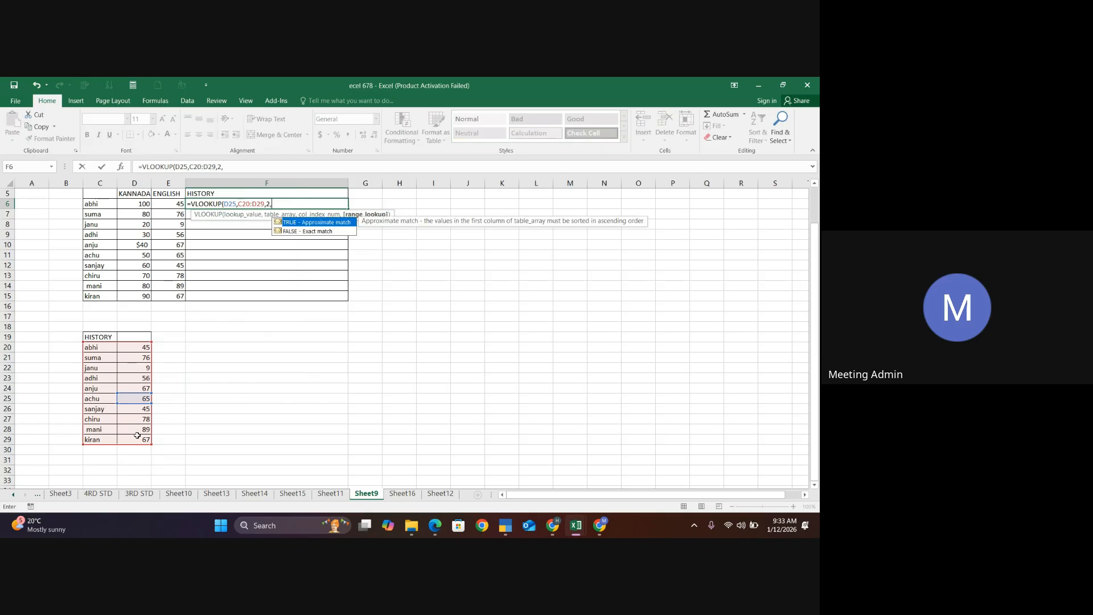
{"action": "key", "text": "Down"}
{"action": "left_click", "coordinate": [137, 435]}
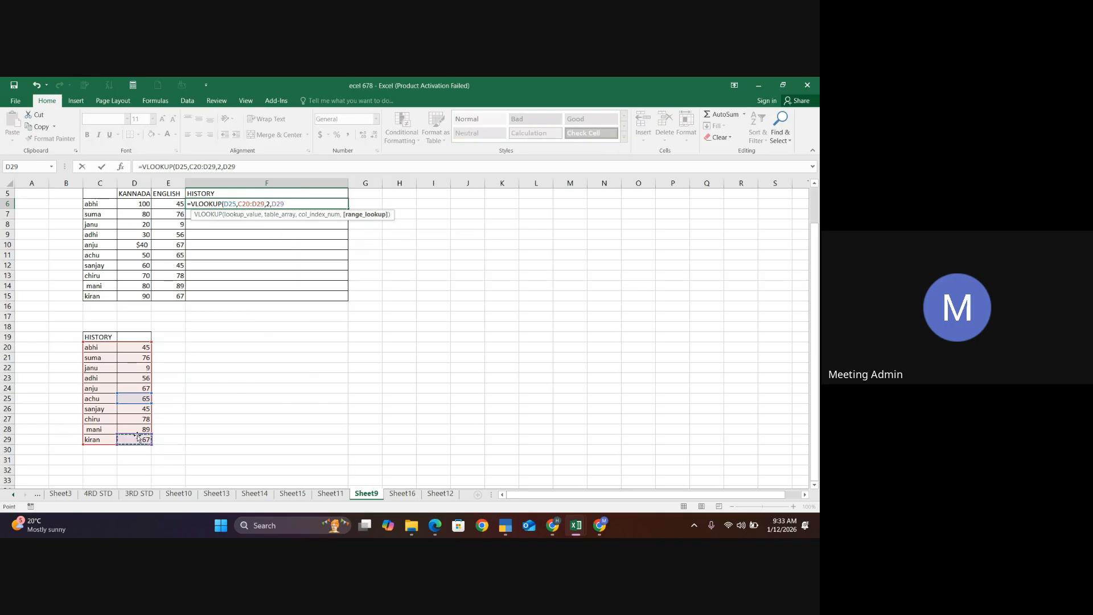
{"action": "key", "text": "Return"}
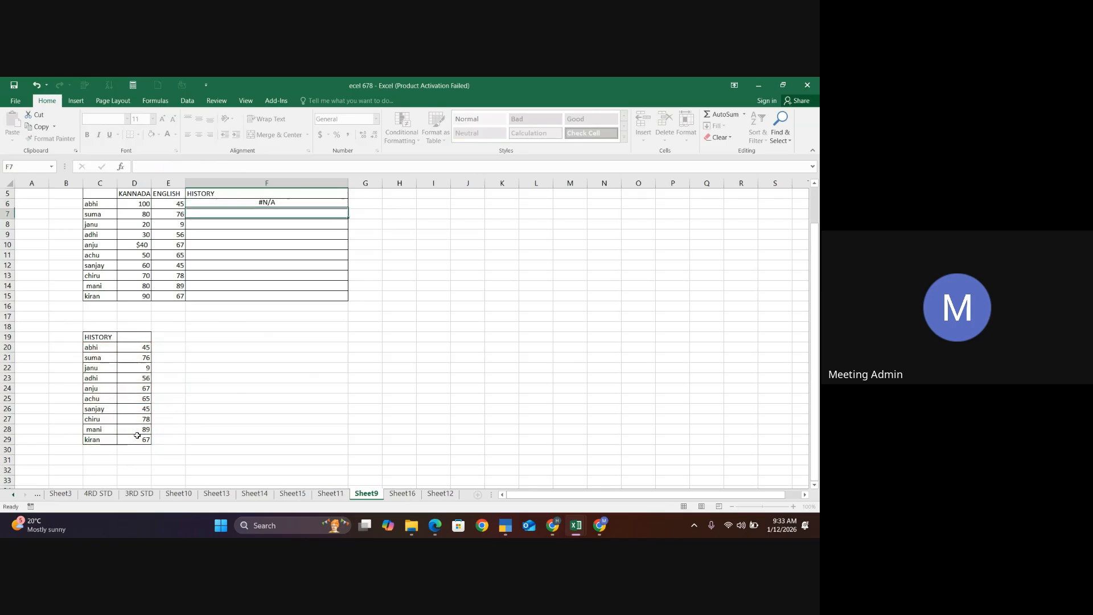
Change the lookup value of the VLOOKUP formula in F6 to D20
{"action": "key", "text": "Up"}
{"action": "key", "text": "Up"}
{"action": "left_click", "coordinate": [285, 205]}
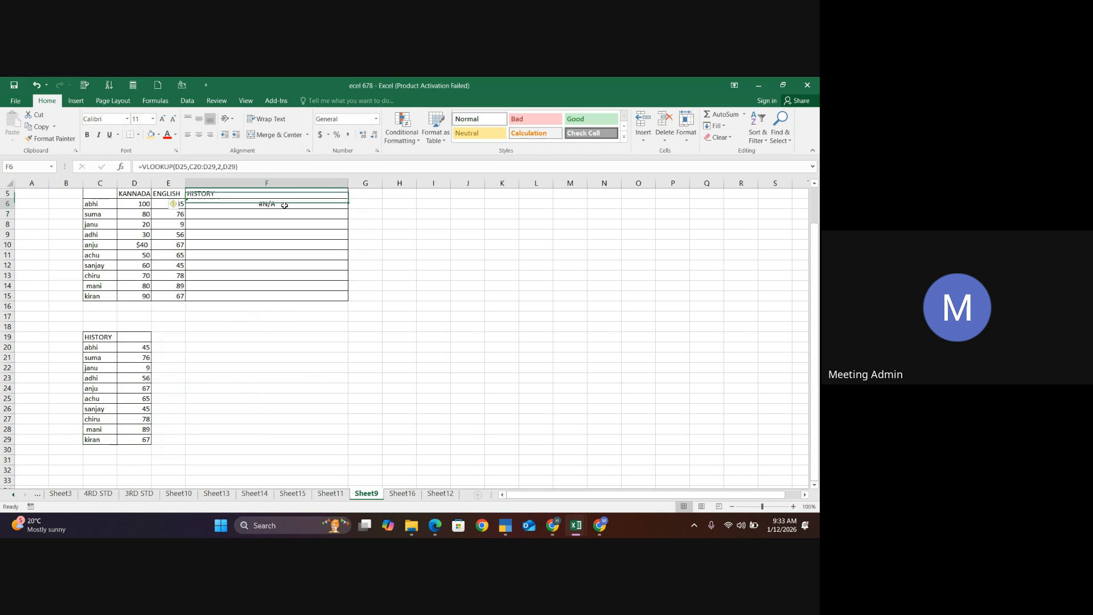
{"action": "left_click", "coordinate": [188, 167]}
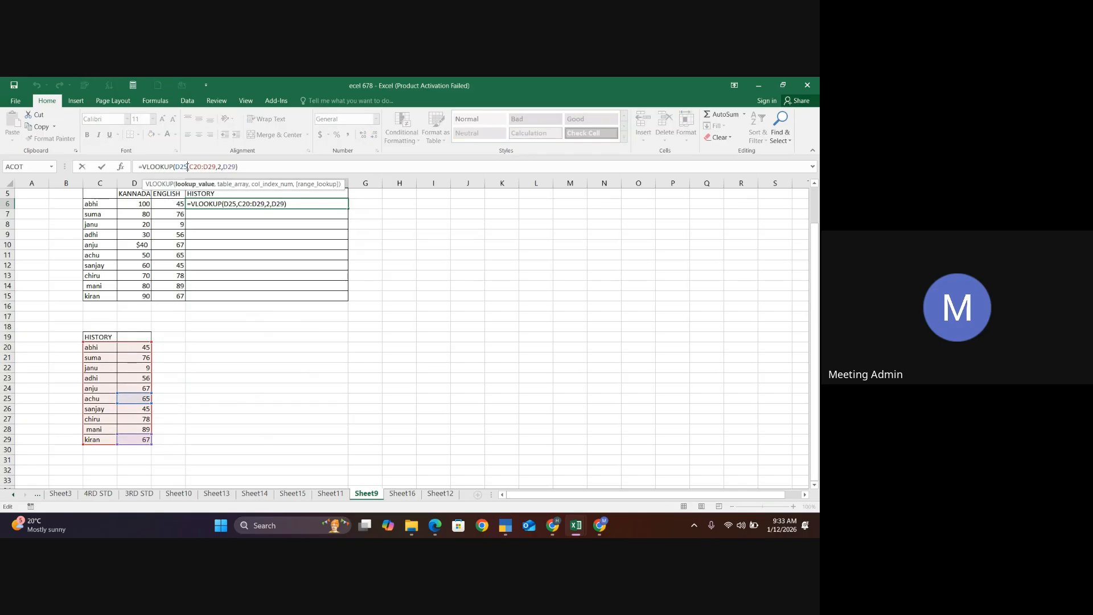
{"action": "key", "text": "BackSpace"}
{"action": "key", "text": "BackSpace"}
{"action": "key", "text": "BackSpace"}
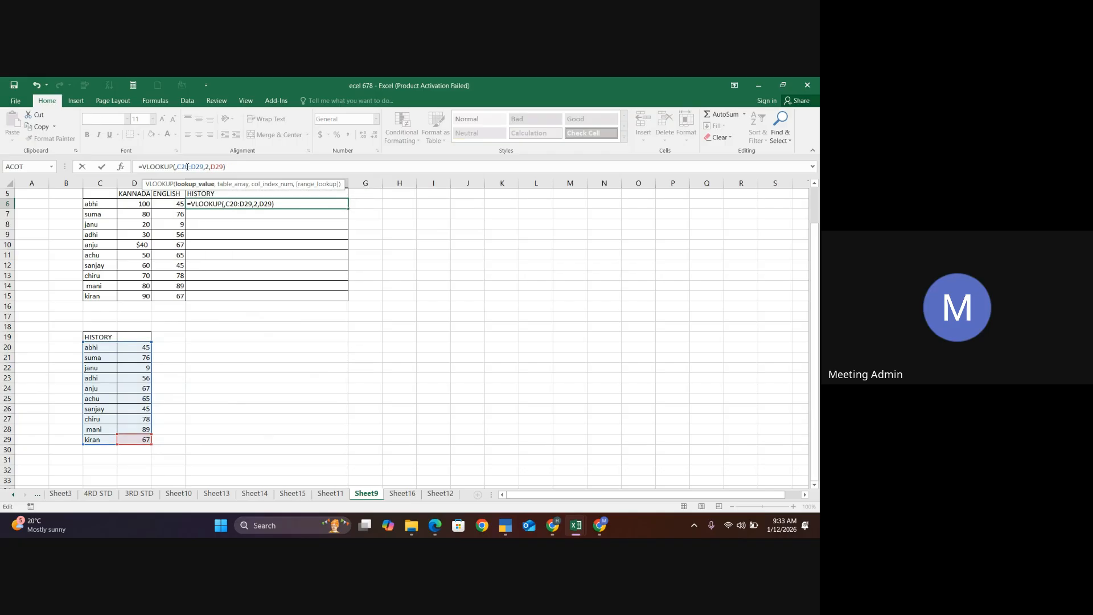
{"action": "type", "text": "D"}
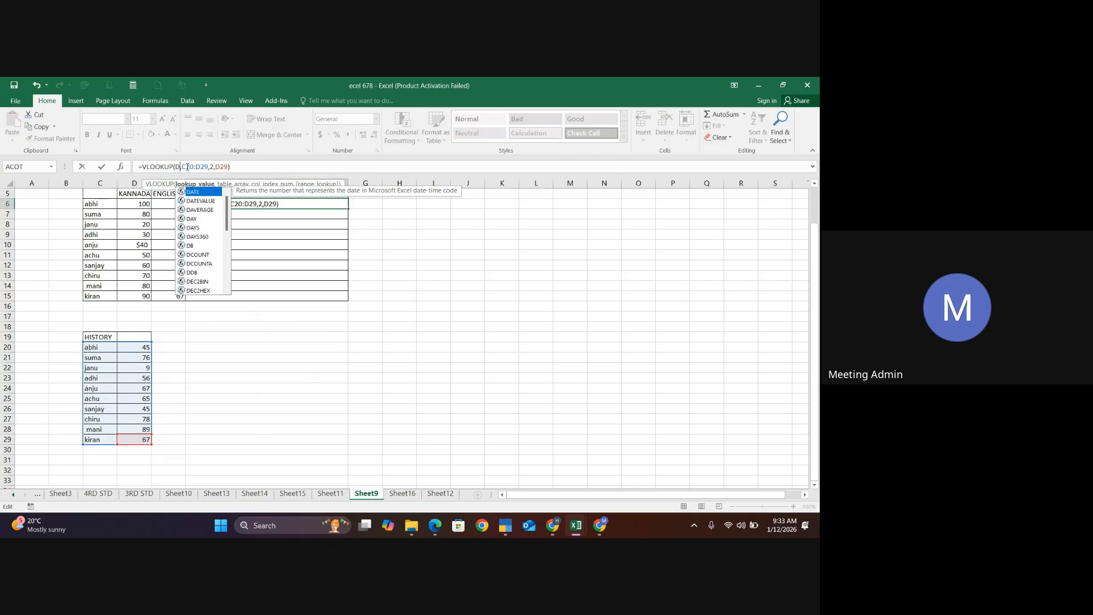
{"action": "type", "text": "20,"}
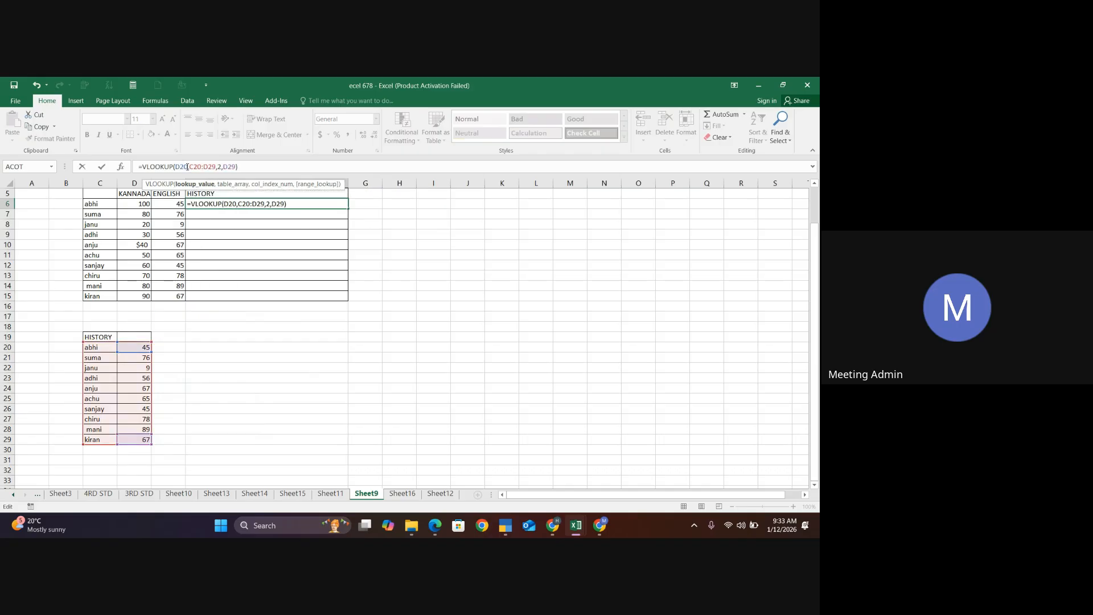
{"action": "key", "text": "Return"}
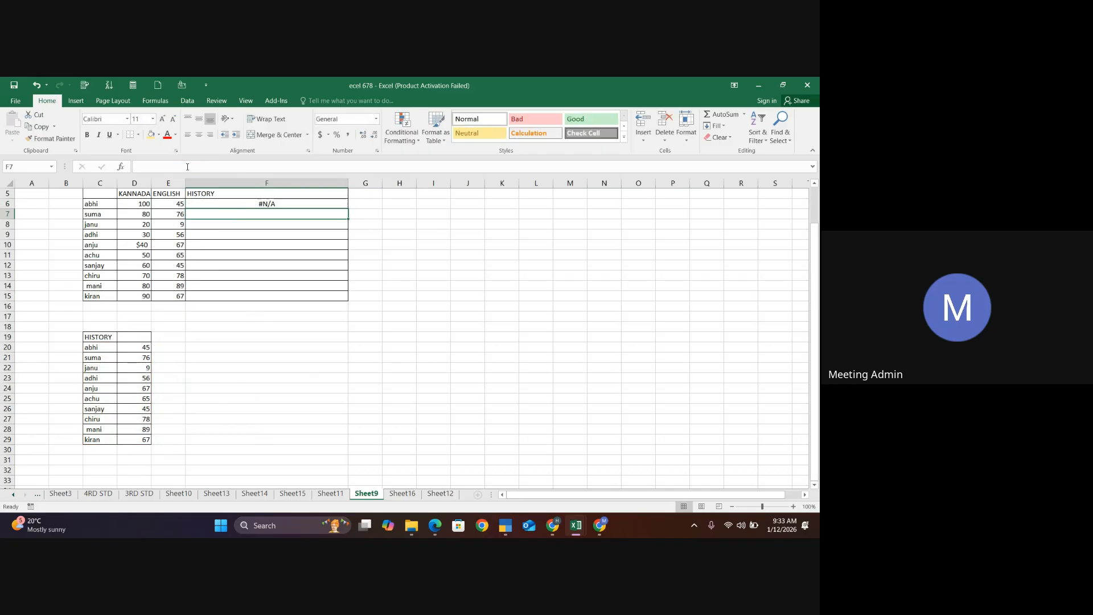
Undo the recent VLOOKUP edits in F6, going back through the earlier changes as far as the last one on Sheet10
{"action": "left_click", "coordinate": [314, 204]}
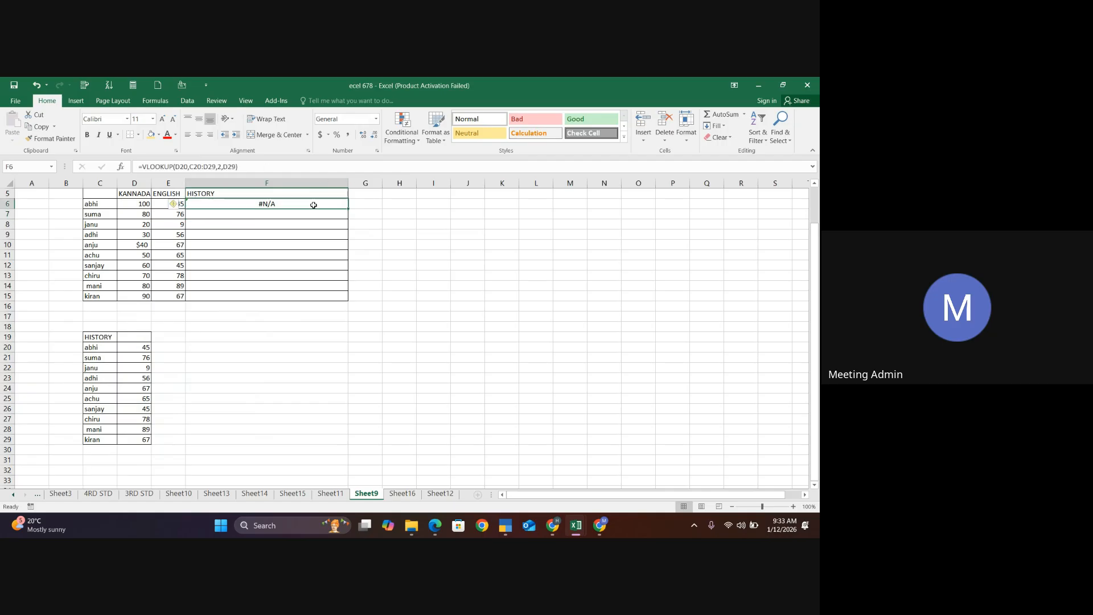
{"action": "key", "text": "ctrl+z"}
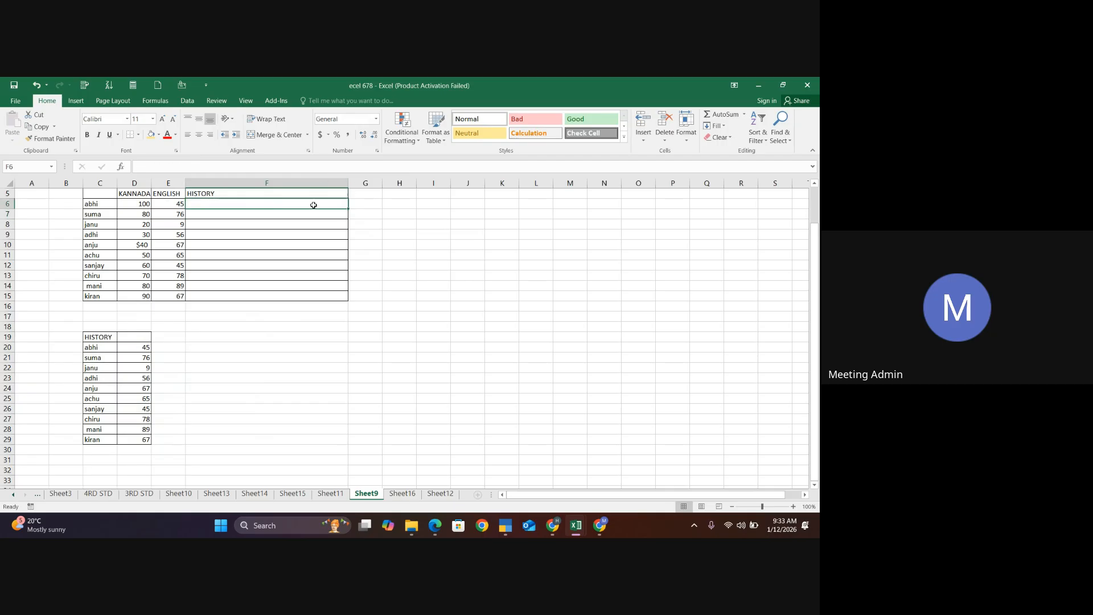
{"action": "key", "text": "ctrl+z"}
{"action": "key", "text": "ctrl+z"}
{"action": "key", "text": "ctrl+z"}
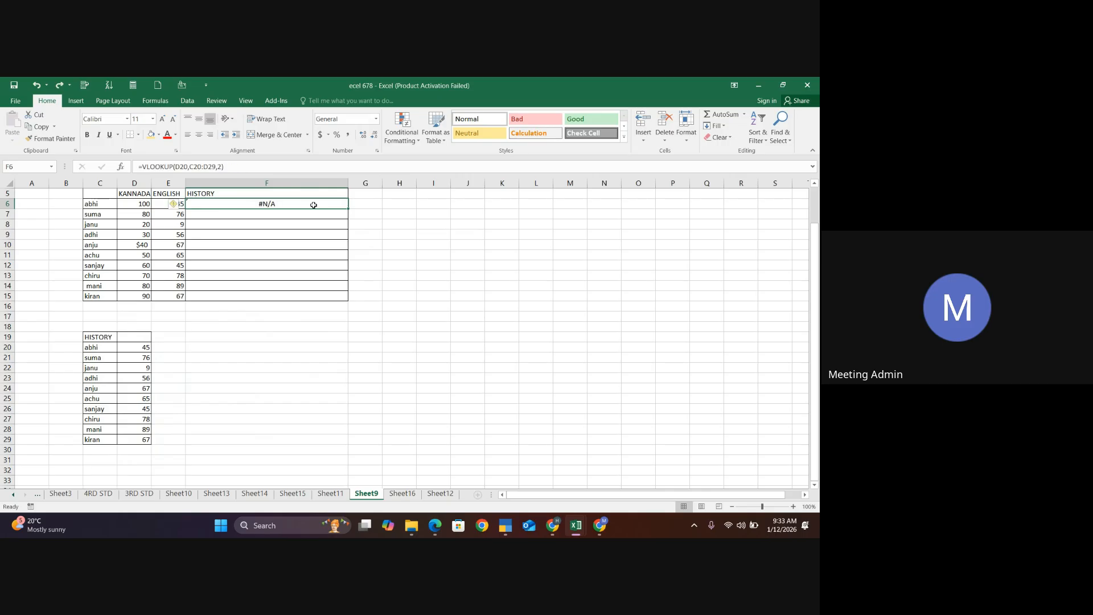
{"action": "key", "text": "ctrl+z"}
{"action": "key", "text": "ctrl+z"}
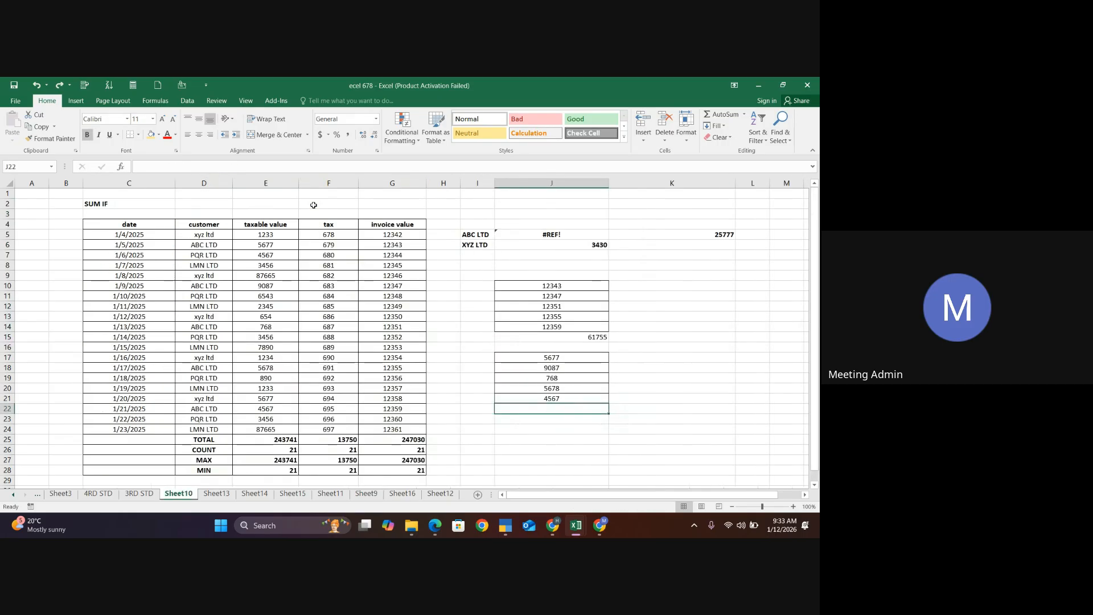
Look through Sheet10, Sheet13, Sheet14, Sheet15, Sheet11, Sheet16 and Sheet12, and return to the marks tables on Sheet9
{"action": "left_click", "coordinate": [524, 389]}
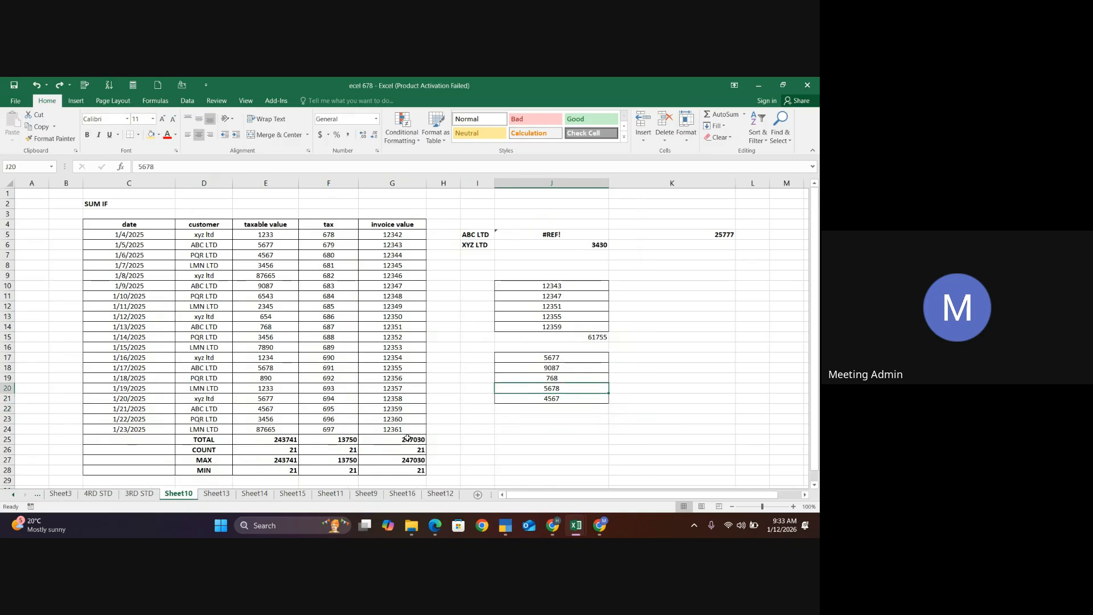
{"action": "left_click", "coordinate": [217, 495]}
{"action": "left_click", "coordinate": [246, 495]}
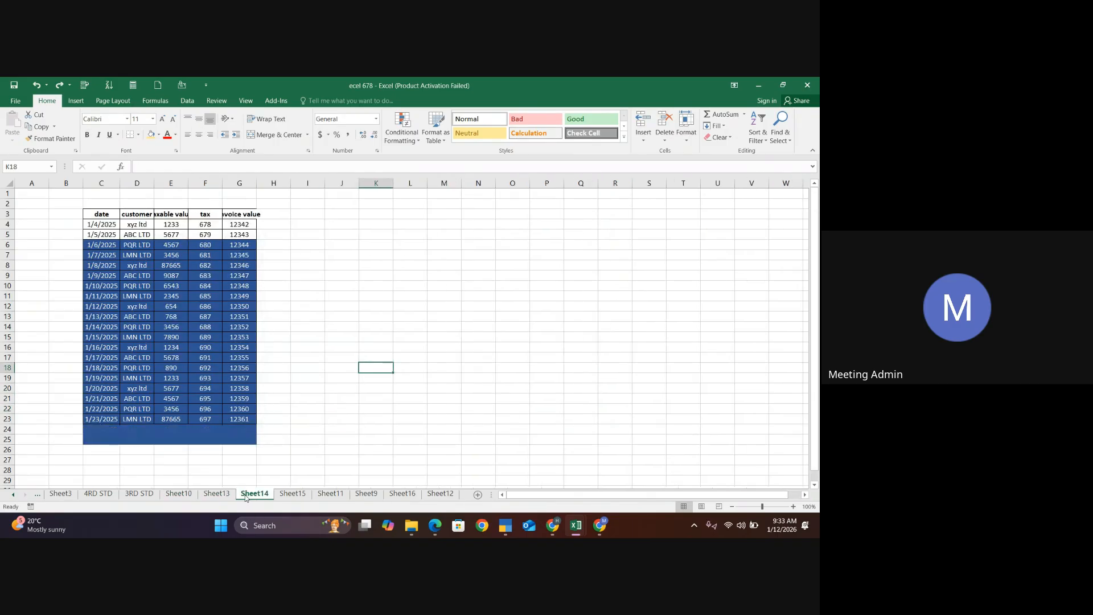
{"action": "left_click", "coordinate": [290, 494]}
{"action": "left_click", "coordinate": [331, 494]}
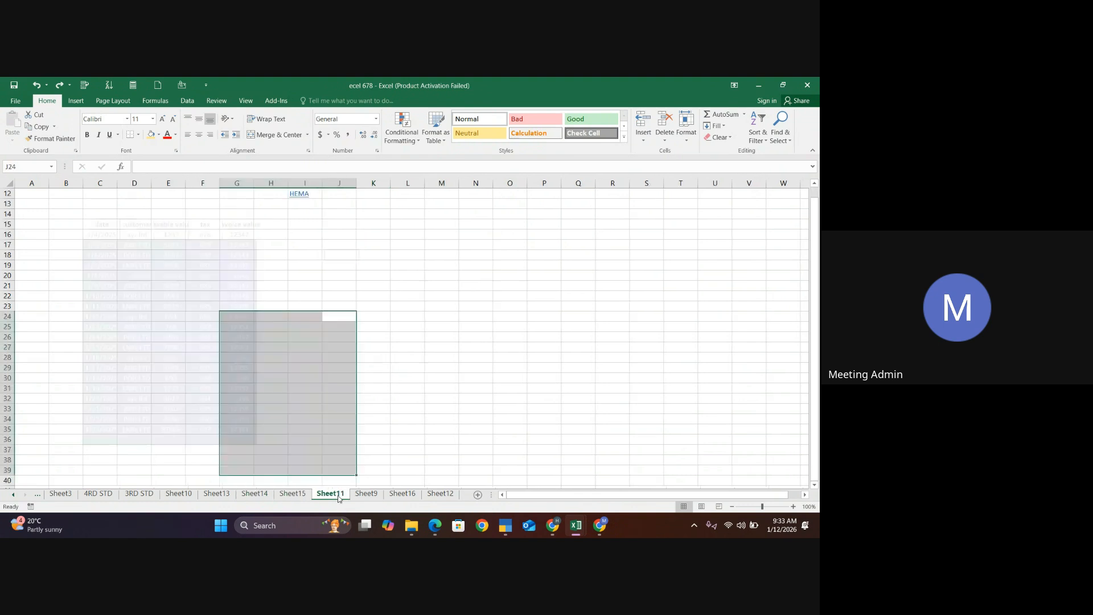
{"action": "left_click", "coordinate": [368, 494]}
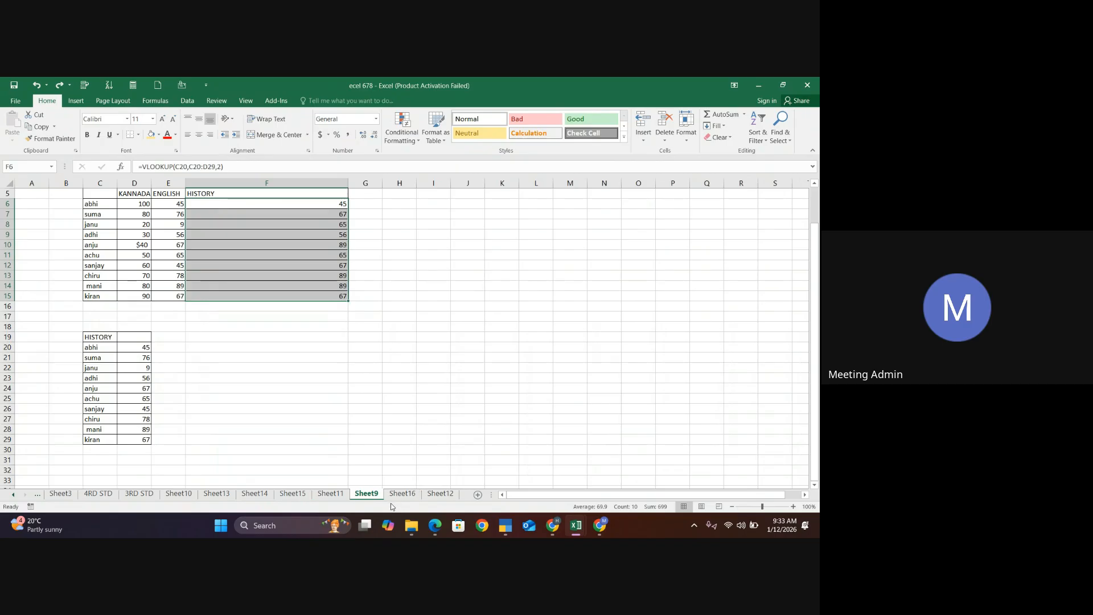
{"action": "left_click", "coordinate": [402, 494]}
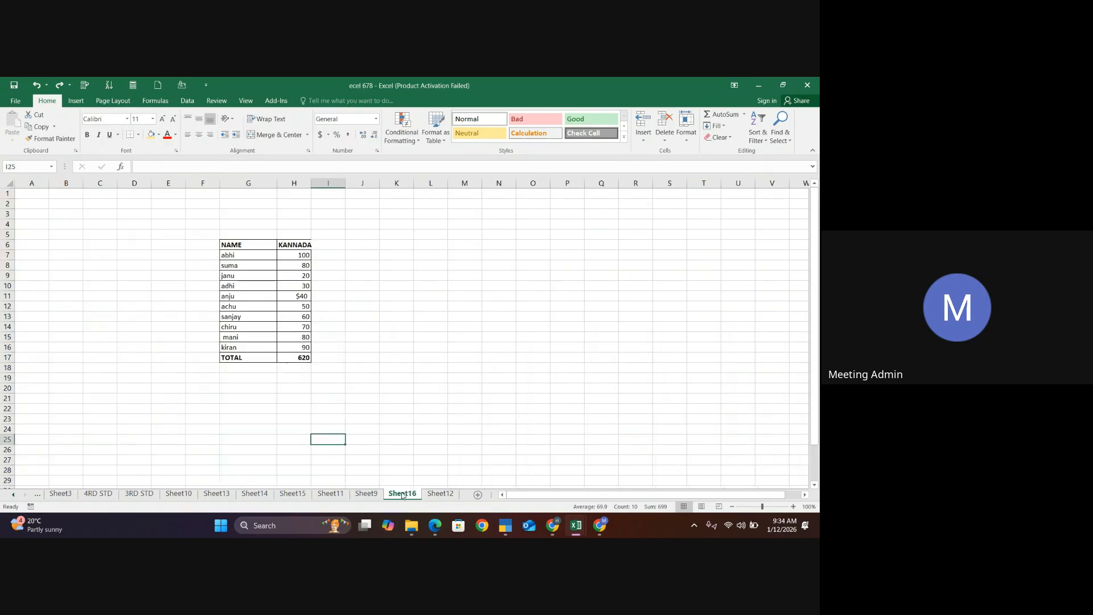
{"action": "left_click", "coordinate": [405, 410]}
{"action": "left_click", "coordinate": [446, 494]}
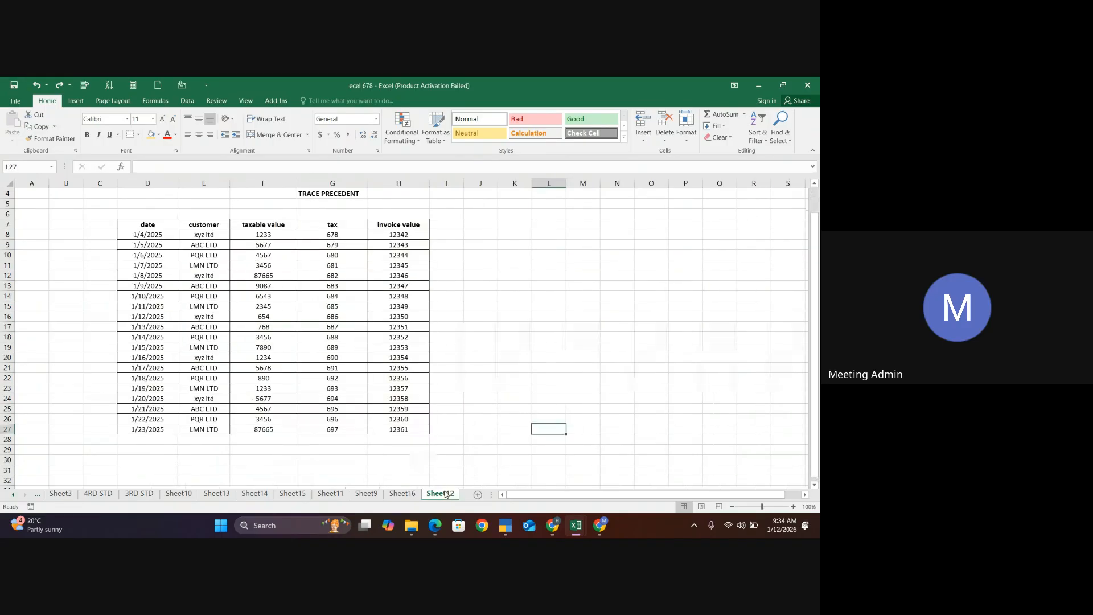
{"action": "left_click", "coordinate": [403, 494]}
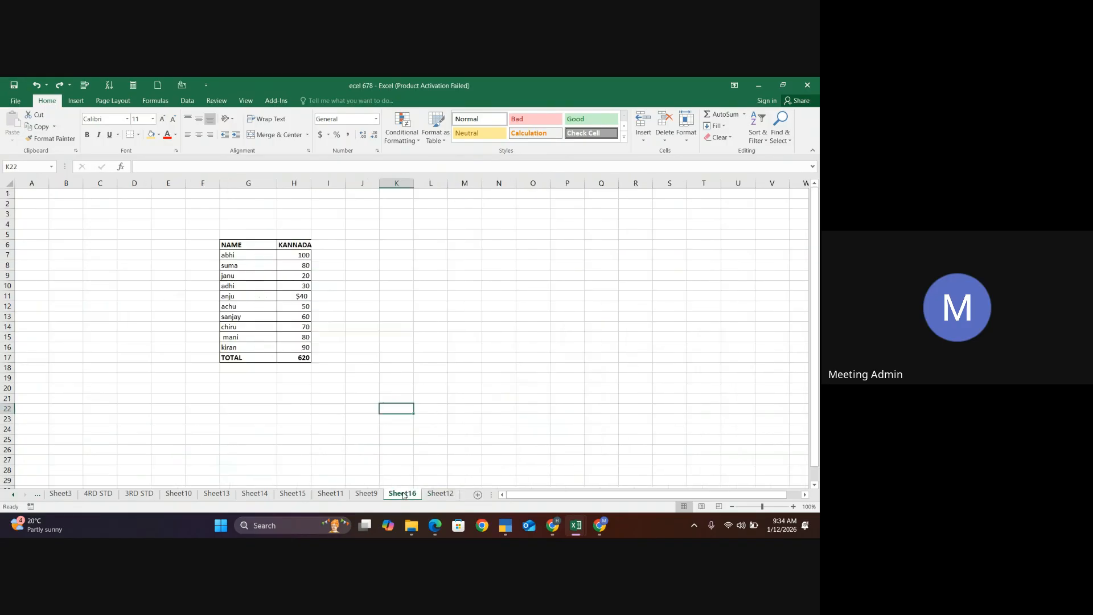
{"action": "left_click", "coordinate": [359, 494]}
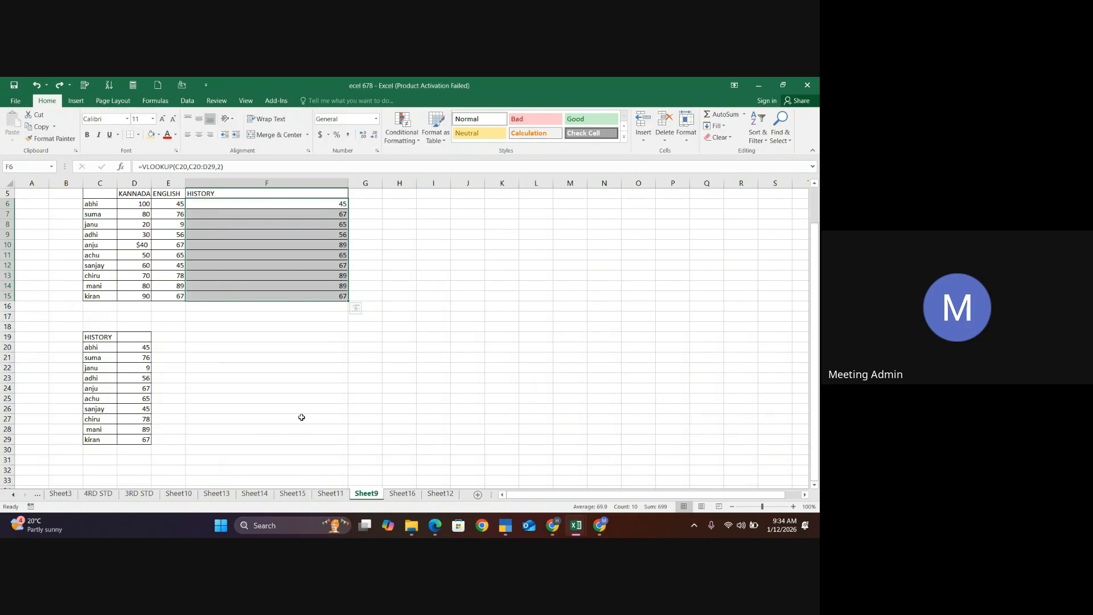
Clear all the marks in the HISTORY column of the upper table, F6 to F15
{"action": "left_click", "coordinate": [285, 413]}
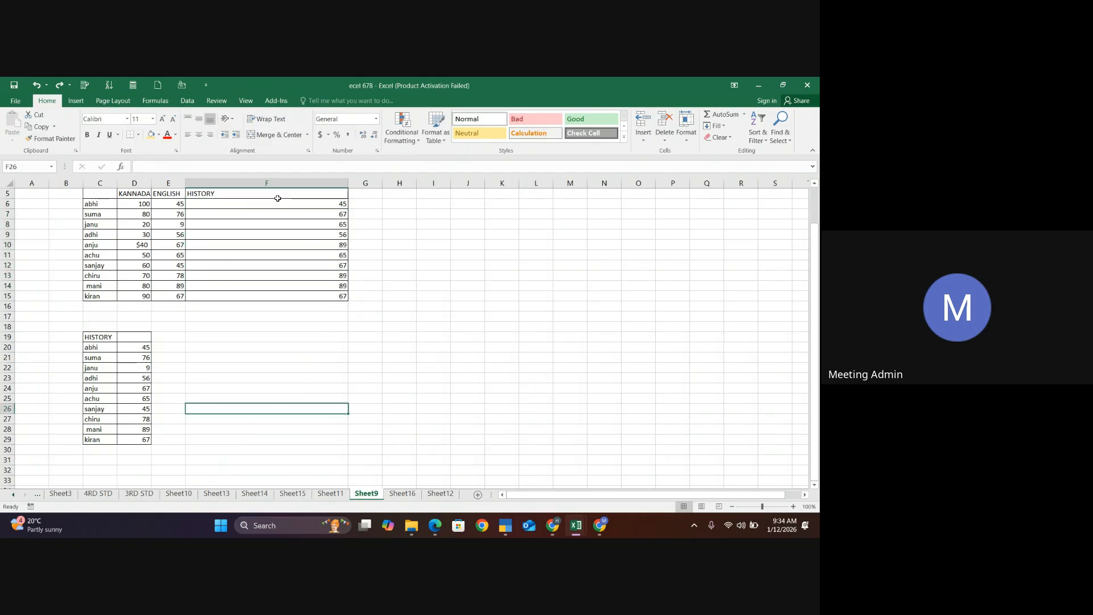
{"action": "left_click_drag", "start_coordinate": [275, 195], "coordinate": [275, 276]}
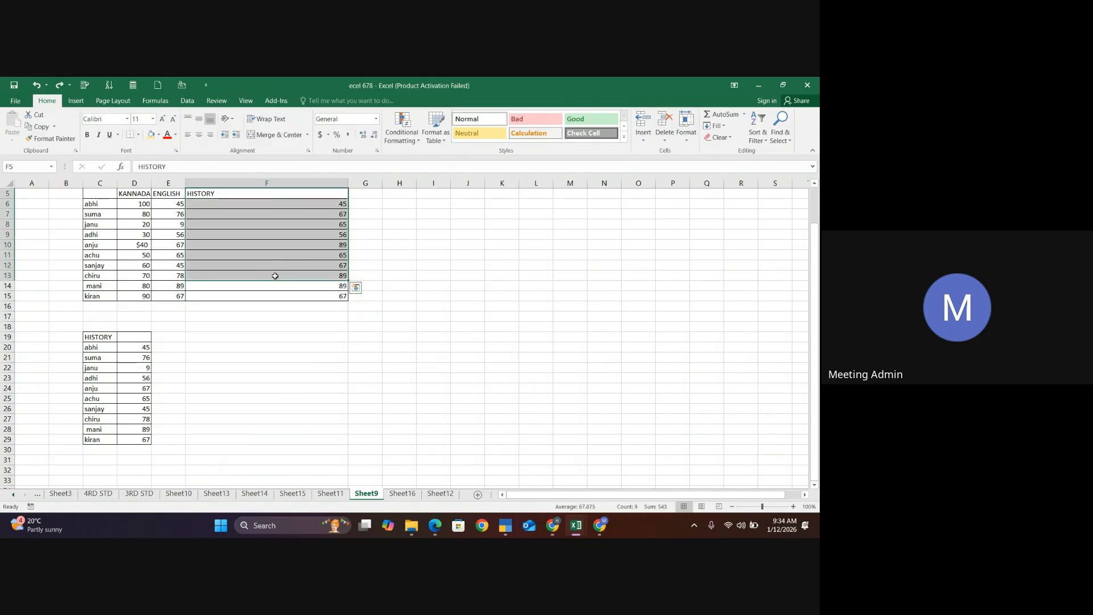
{"action": "left_click", "coordinate": [422, 288]}
{"action": "left_click_drag", "start_coordinate": [343, 203], "coordinate": [337, 292]}
{"action": "key", "text": "Delete"}
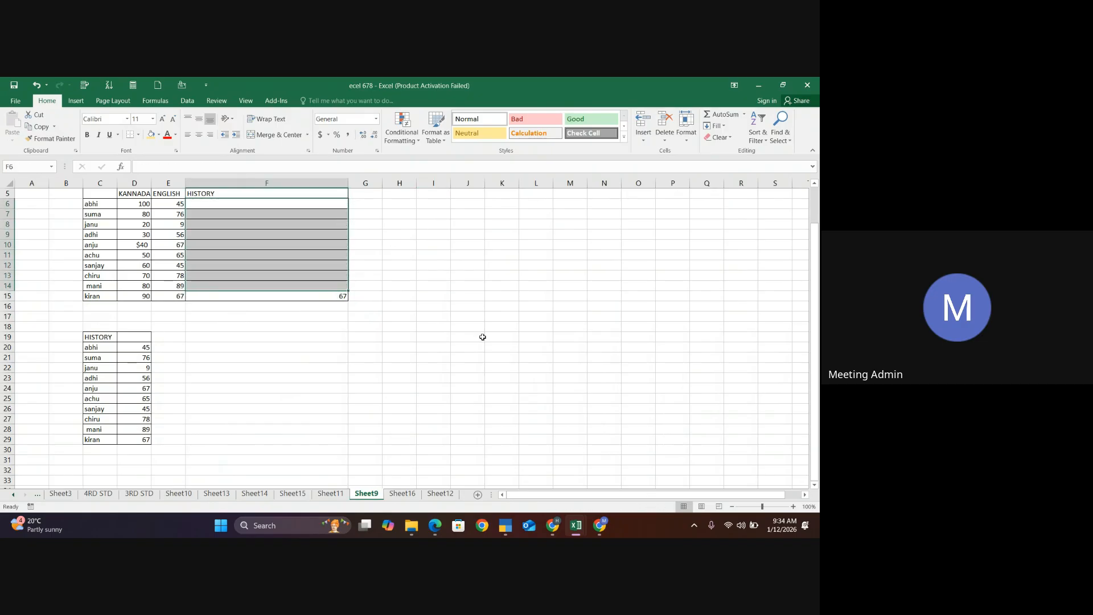
{"action": "left_click", "coordinate": [505, 330]}
{"action": "left_click", "coordinate": [345, 304]}
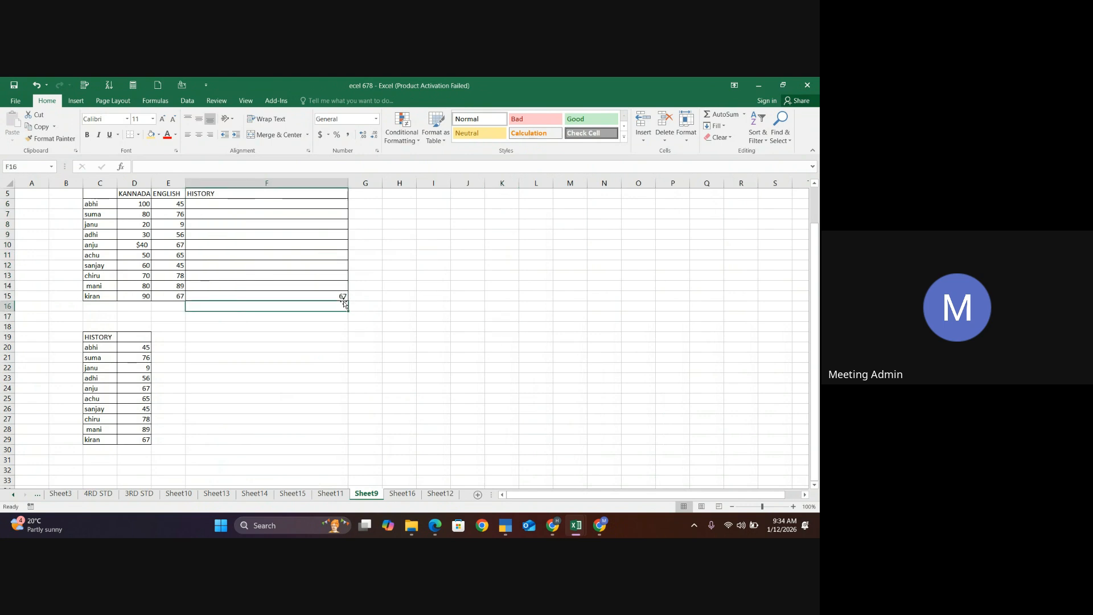
{"action": "left_click", "coordinate": [339, 295]}
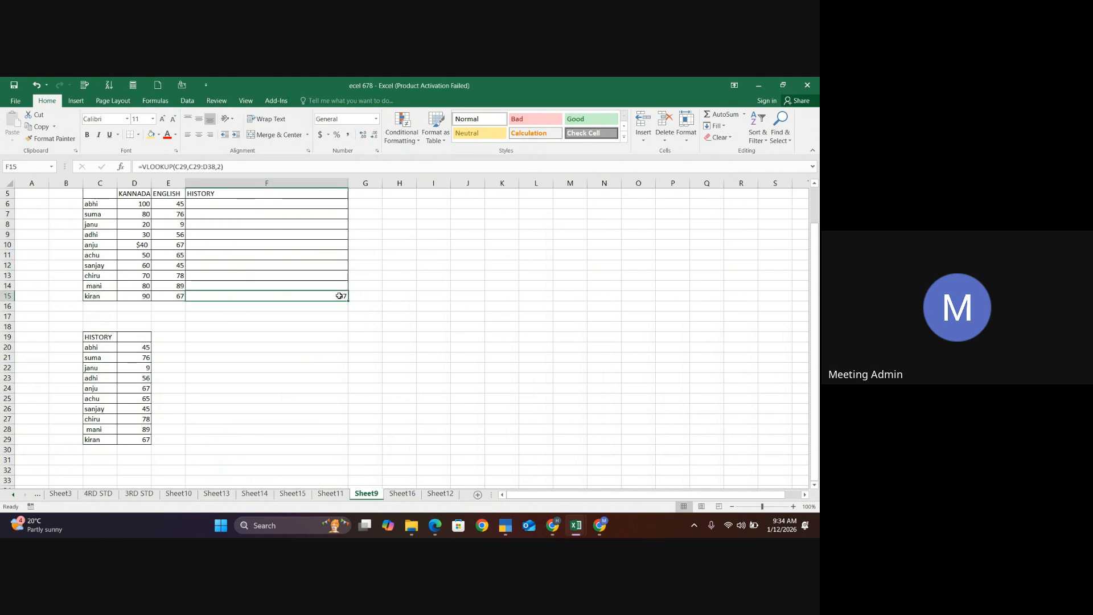
{"action": "key", "text": "Delete"}
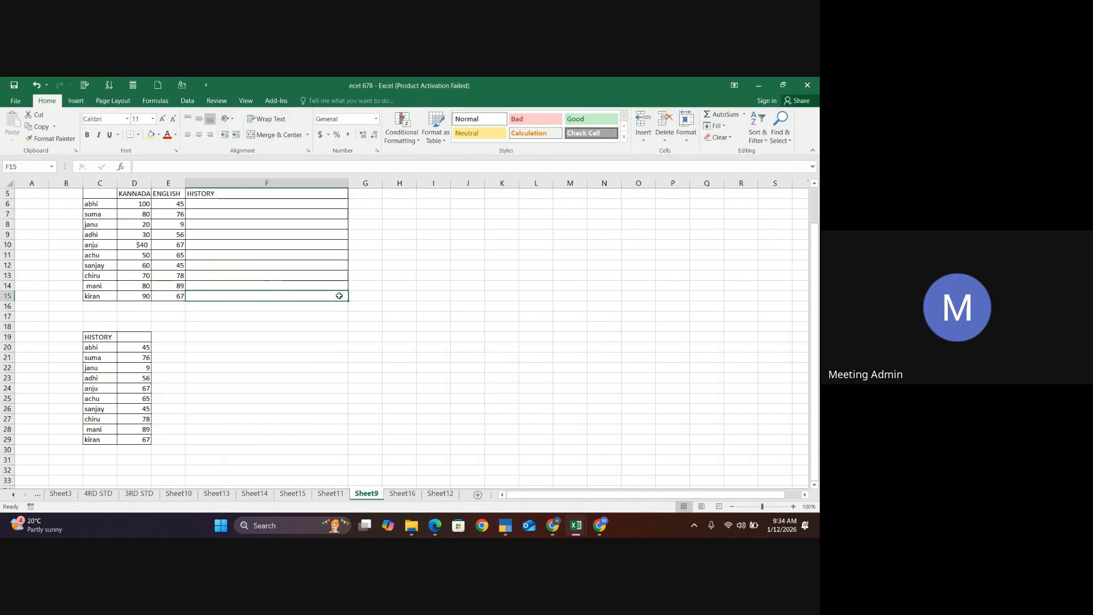
Start a VLOOKUP formula in F6 with C20 as the lookup value and C20:D29 as the table array
{"action": "left_click", "coordinate": [238, 203]}
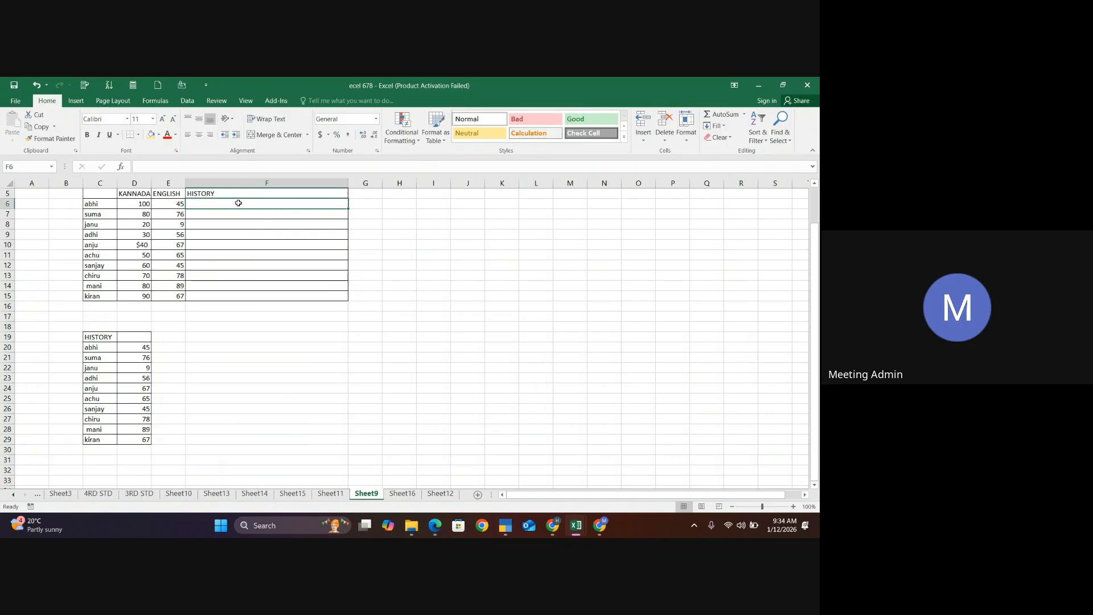
{"action": "type", "text": "=V"}
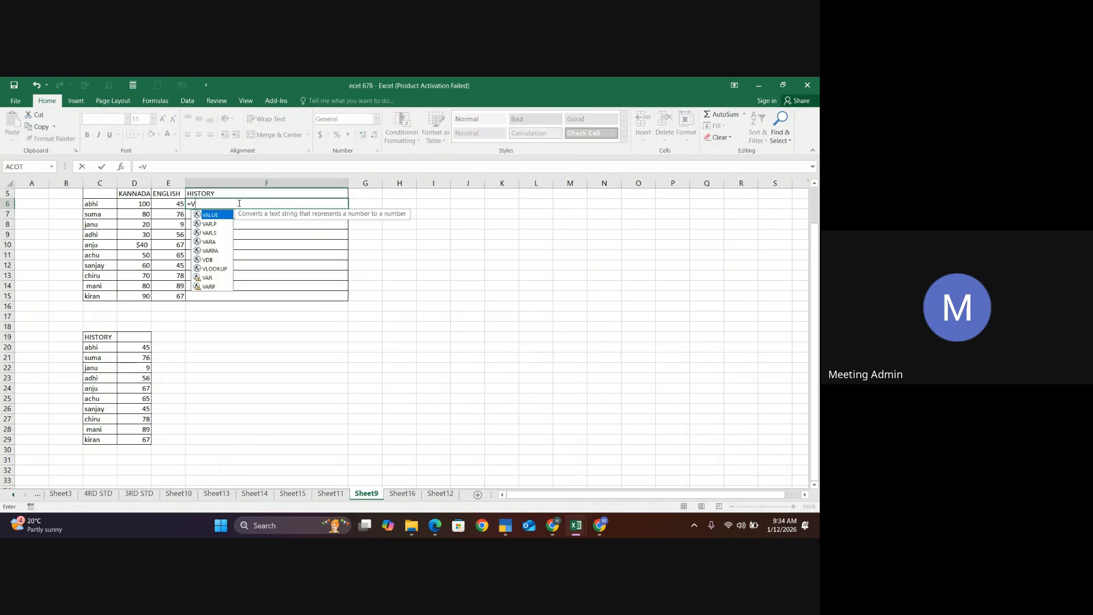
{"action": "key", "text": "Down"}
{"action": "key", "text": "Down"}
{"action": "key", "text": "Down"}
{"action": "key", "text": "Down"}
{"action": "key", "text": "Down"}
{"action": "key", "text": "Down"}
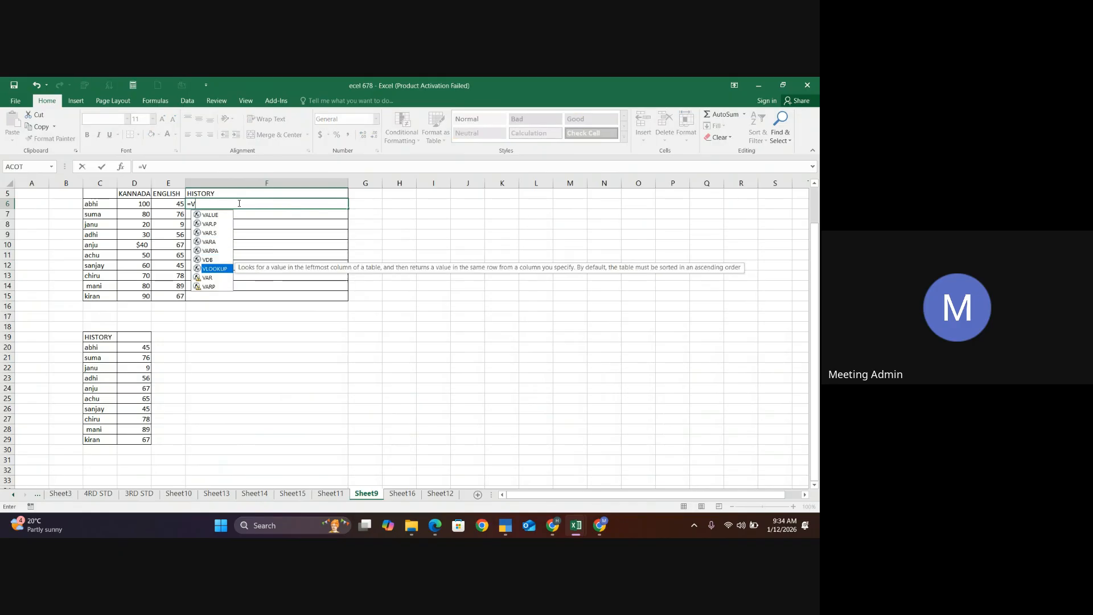
{"action": "key", "text": "Tab"}
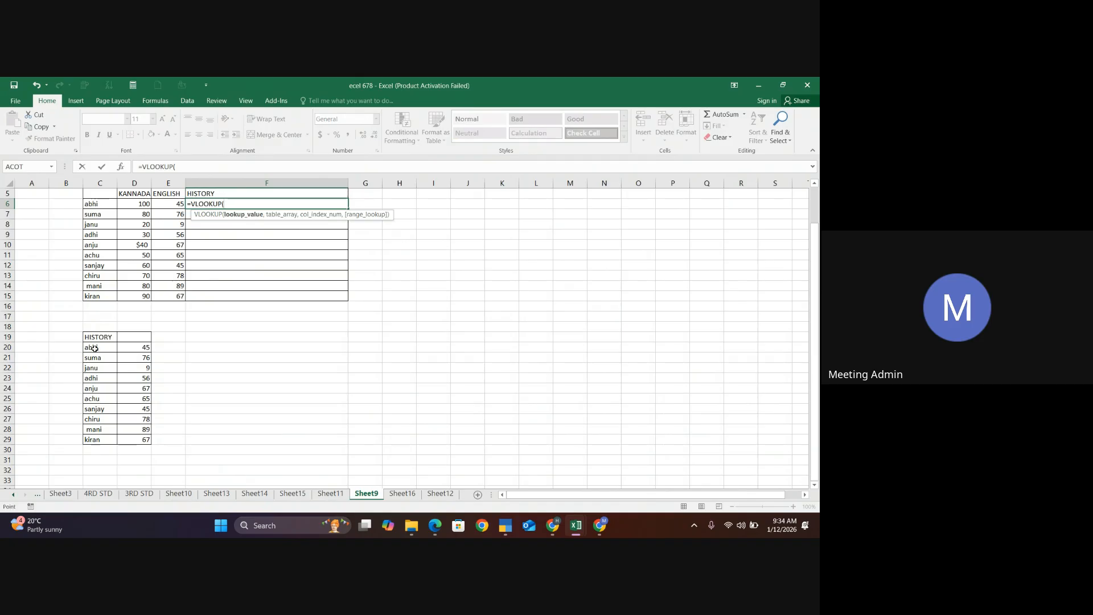
{"action": "left_click", "coordinate": [94, 348]}
{"action": "type", "text": ","}
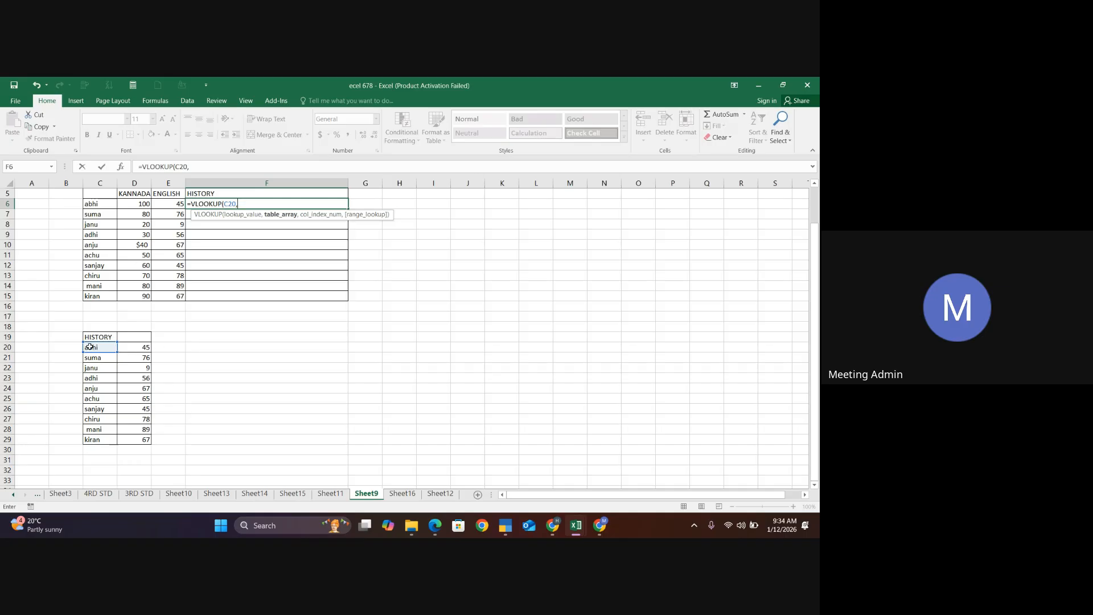
{"action": "left_click_drag", "start_coordinate": [90, 347], "coordinate": [137, 442]}
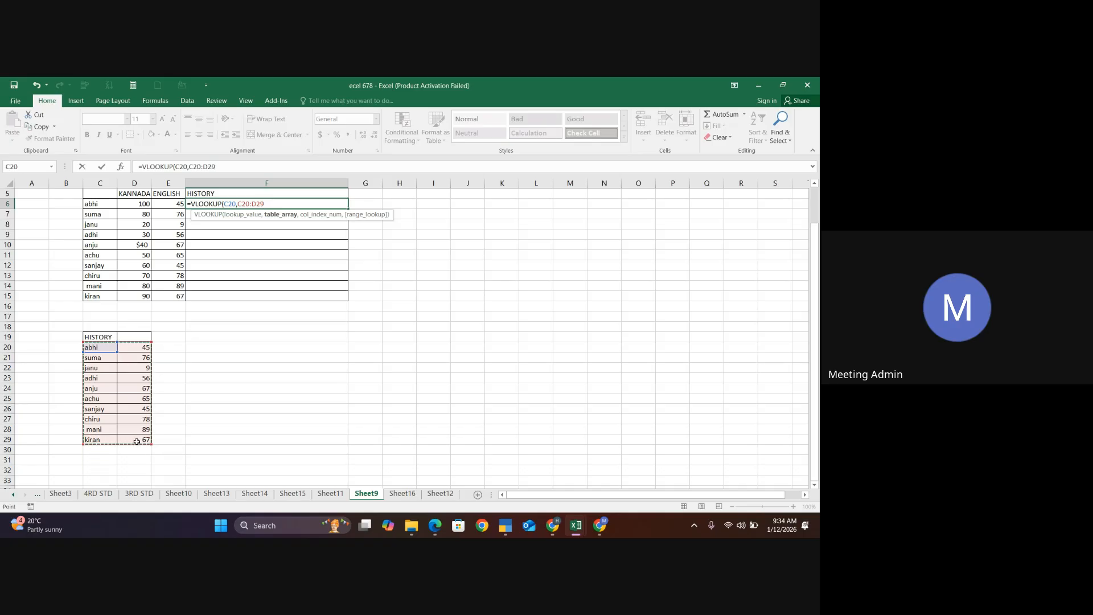
Try to complete the F6 formula with column index 2 and cell D29 as the range lookup
{"action": "type", "text": ","}
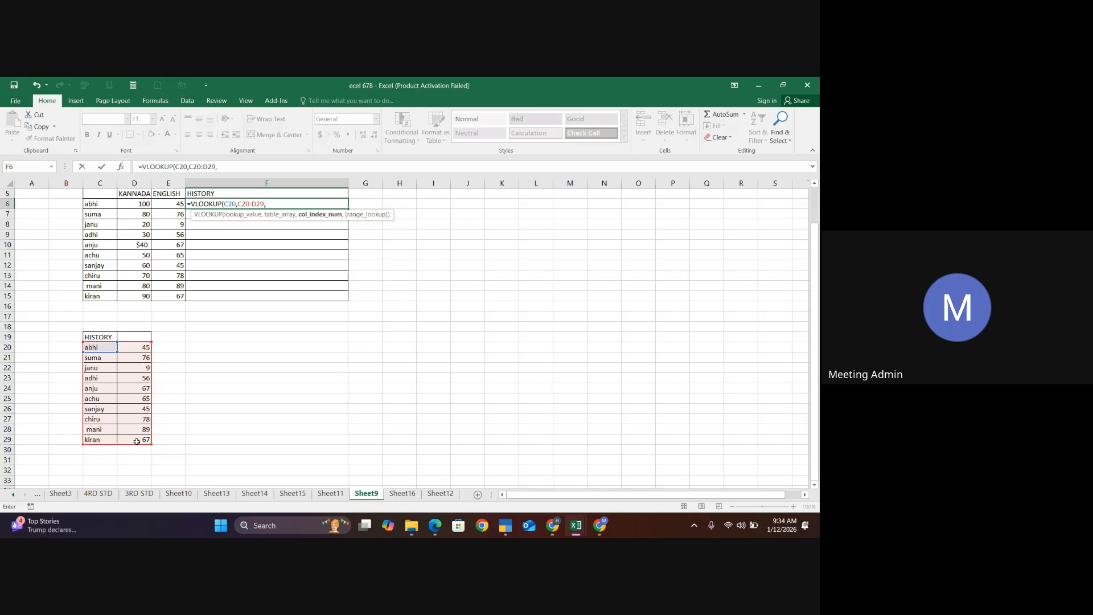
{"action": "type", "text": "2,"}
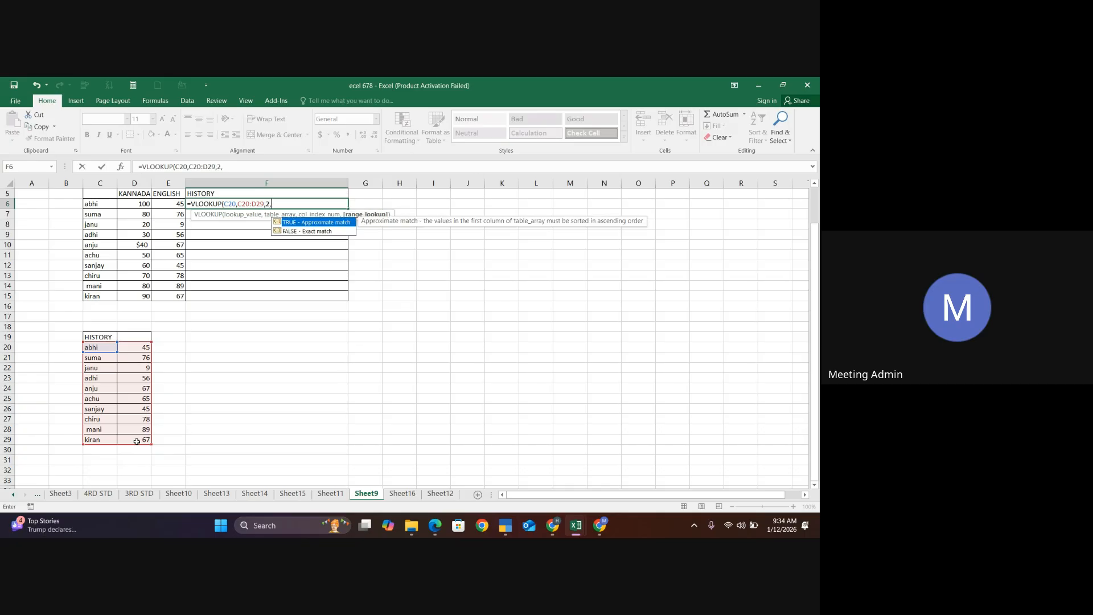
{"action": "key", "text": "Down"}
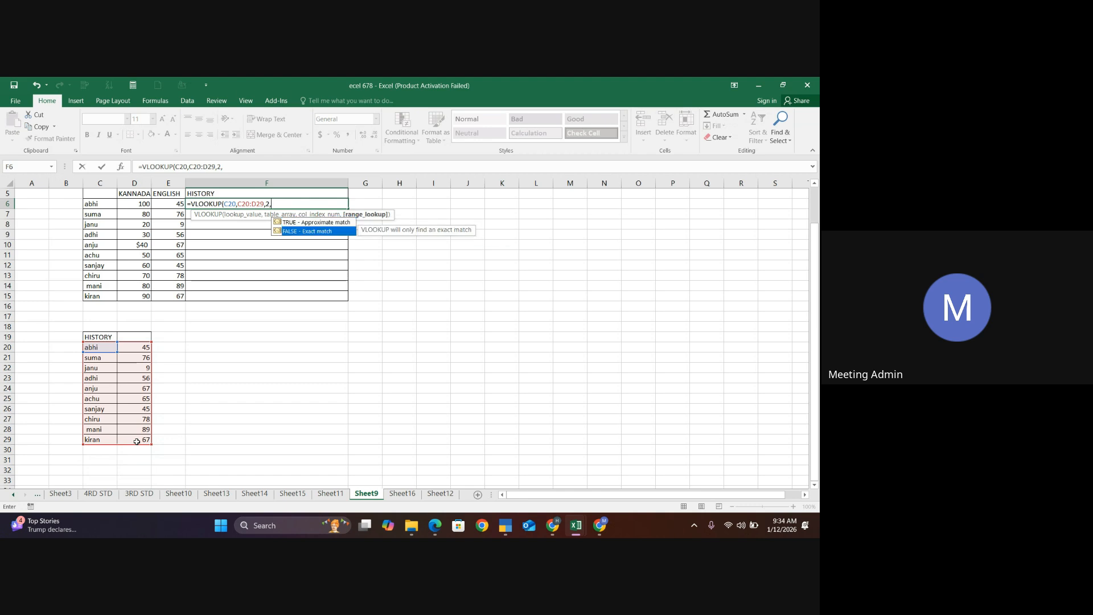
{"action": "left_click", "coordinate": [137, 441]}
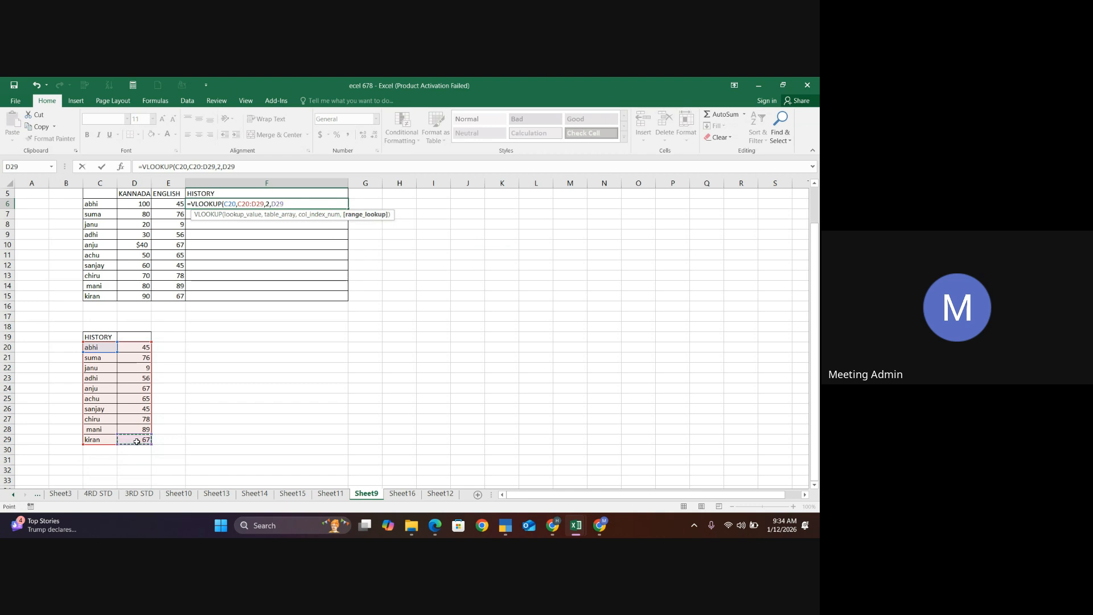
{"action": "key", "text": "Return"}
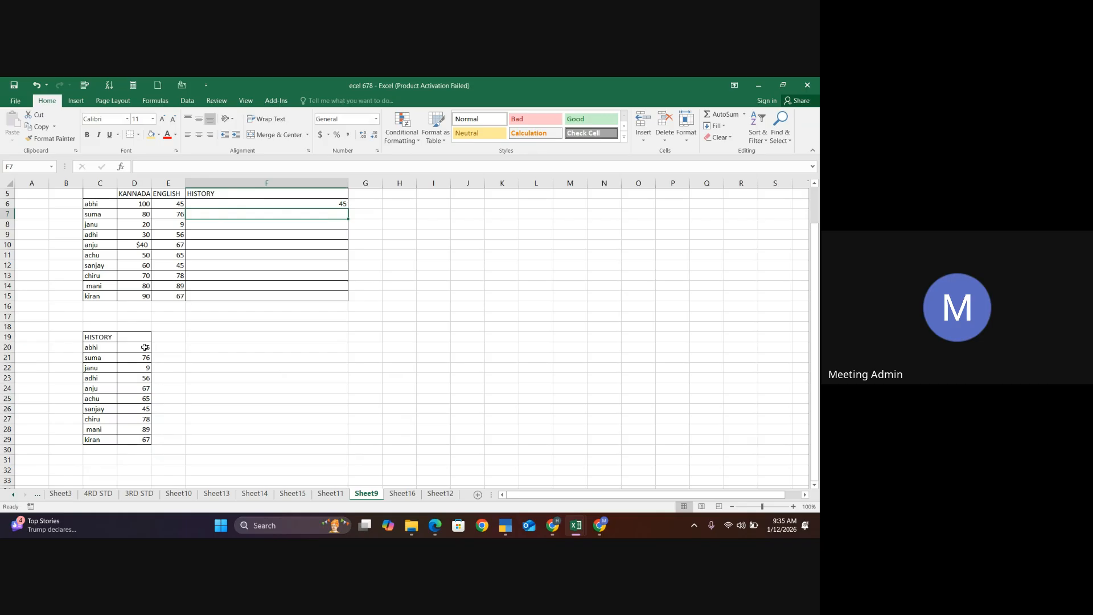
Clear F6 and start a new VLOOKUP there with lookup value C20 and table array C20:D29
{"action": "left_click", "coordinate": [330, 203]}
{"action": "key", "text": "Delete"}
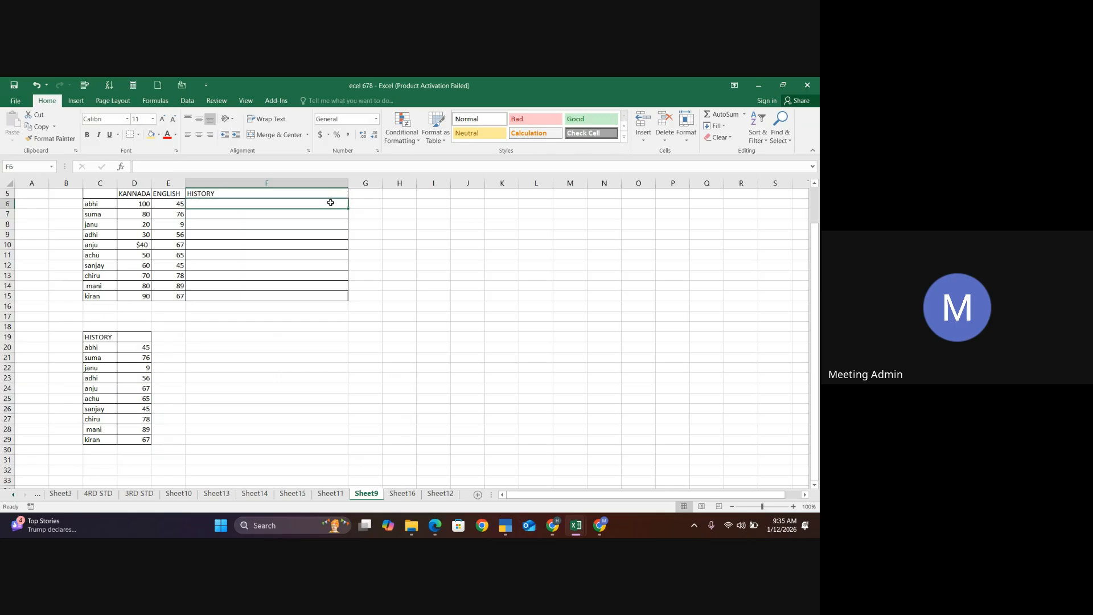
{"action": "type", "text": "=V"}
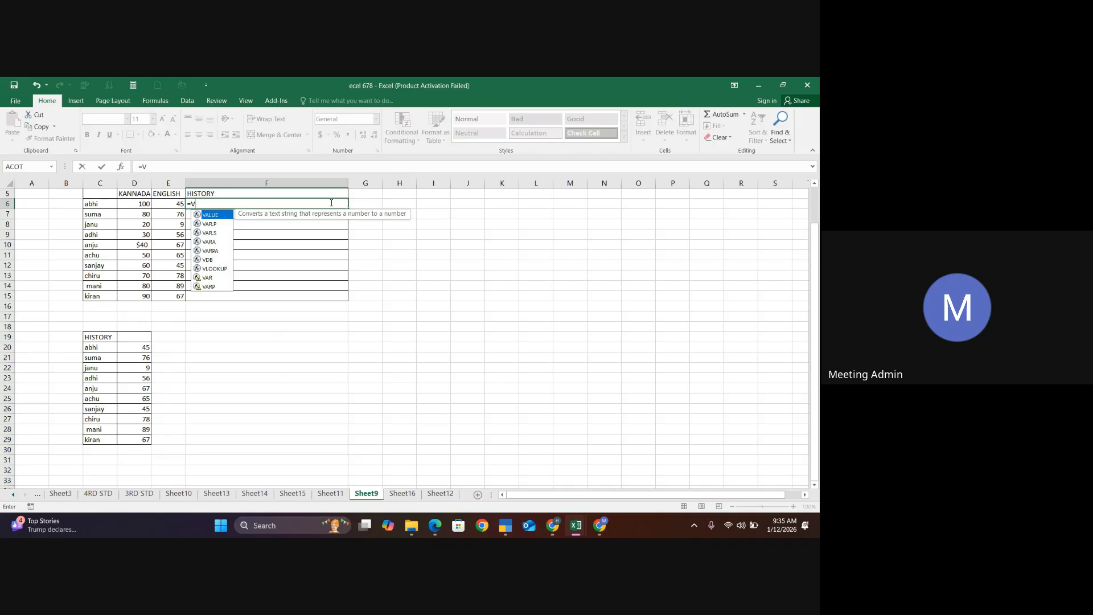
{"action": "key", "text": "Down"}
{"action": "key", "text": "Down"}
{"action": "key", "text": "Down"}
{"action": "key", "text": "Down"}
{"action": "key", "text": "Down"}
{"action": "key", "text": "Down"}
{"action": "key", "text": "Down"}
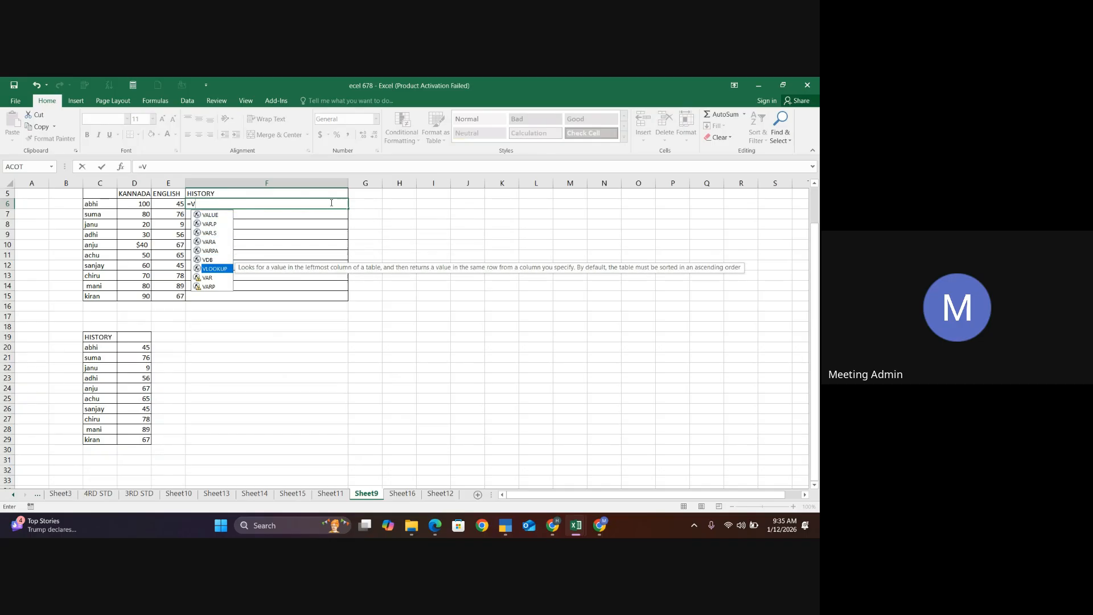
{"action": "key", "text": "Tab"}
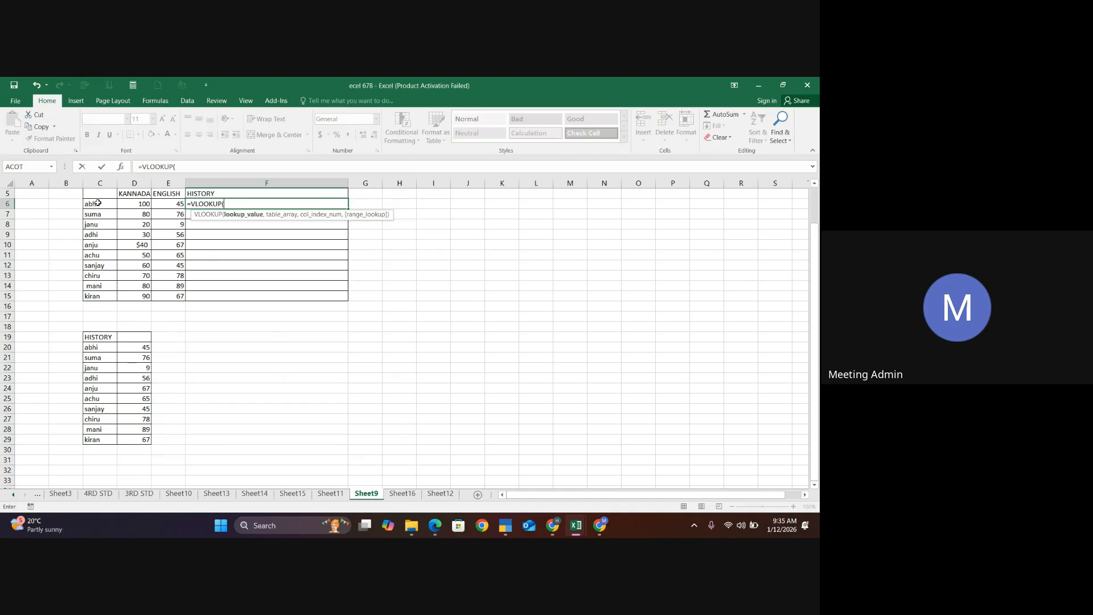
{"action": "left_click", "coordinate": [91, 349]}
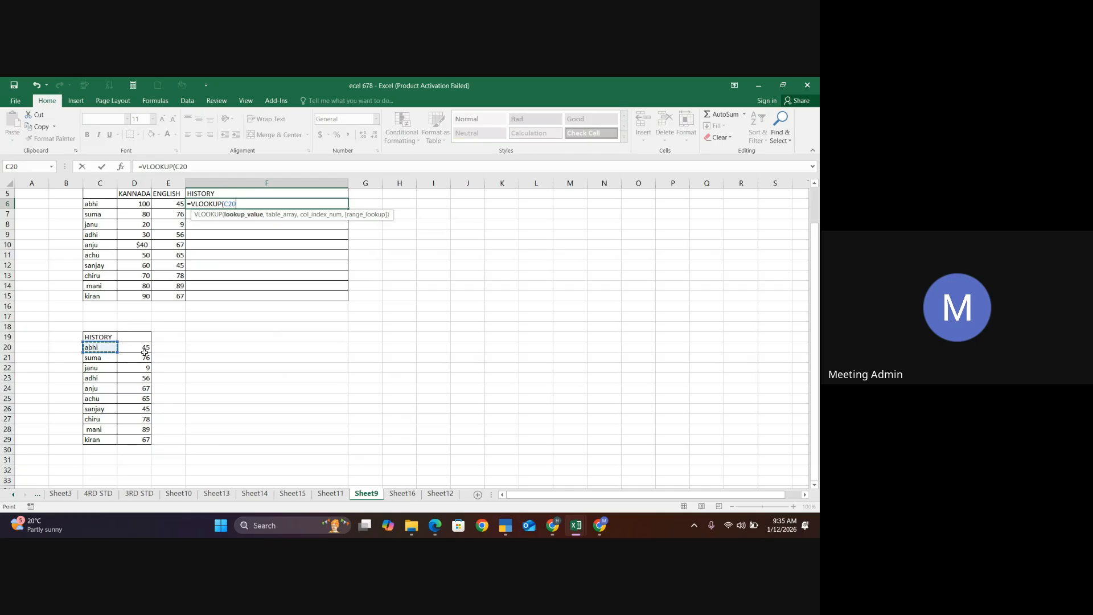
{"action": "type", "text": ","}
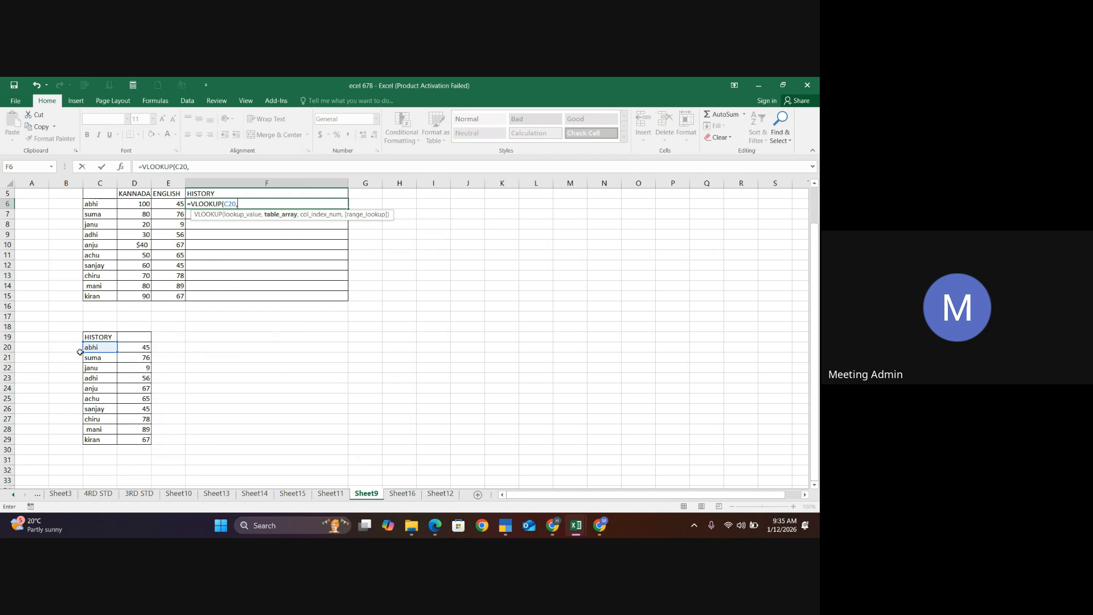
{"action": "left_click_drag", "start_coordinate": [98, 348], "coordinate": [138, 436]}
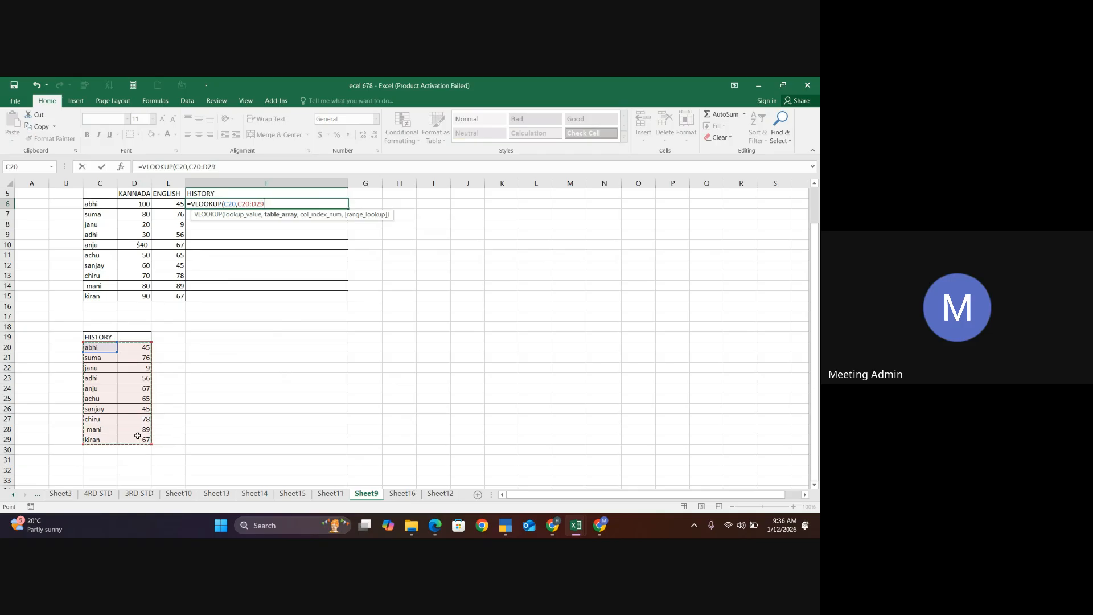
Complete the F6 VLOOKUP with column index 2 and FALSE for an exact match
{"action": "type", "text": ",2"}
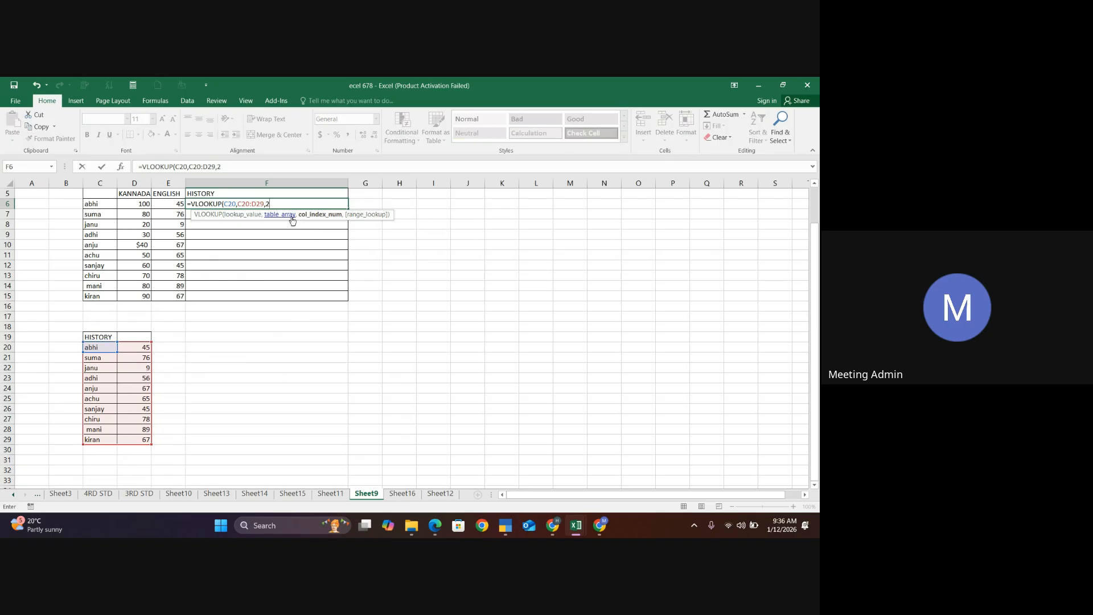
{"action": "type", "text": ","}
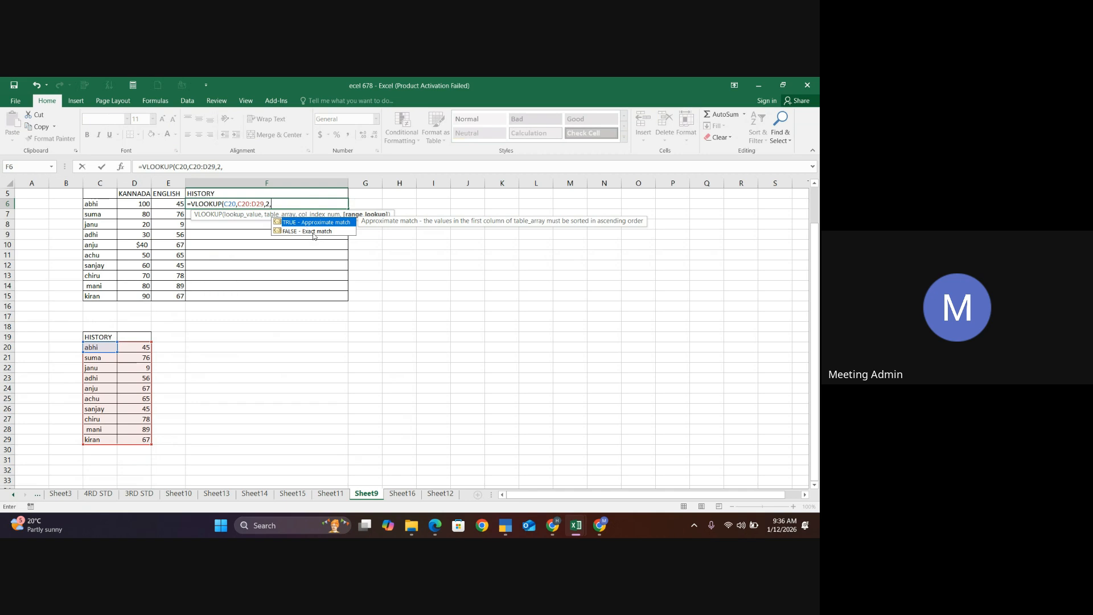
{"action": "left_click", "coordinate": [314, 232]}
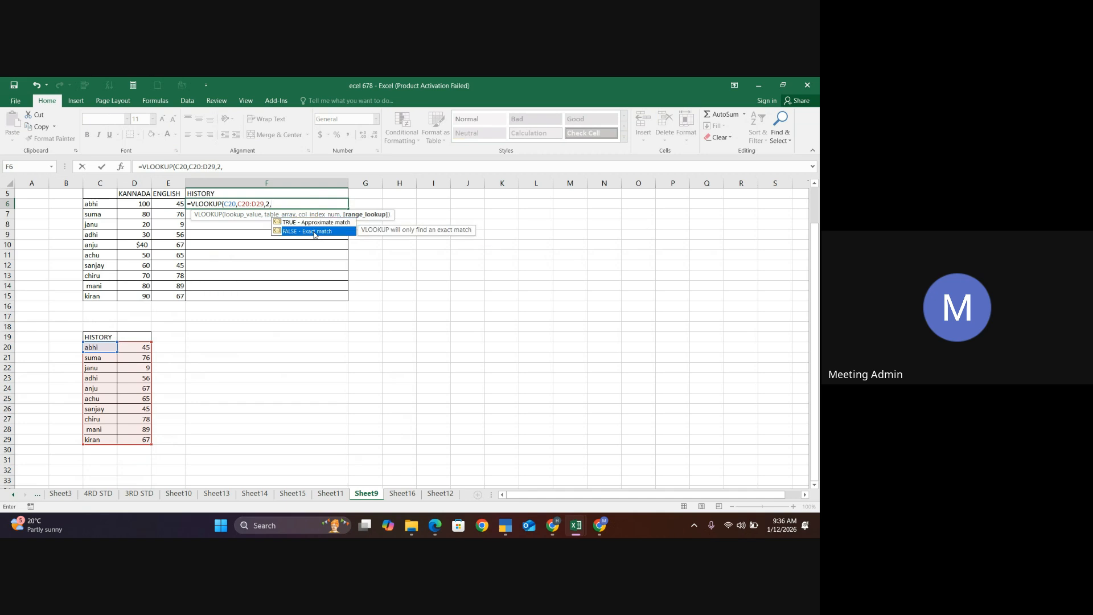
{"action": "double_click", "coordinate": [314, 231]}
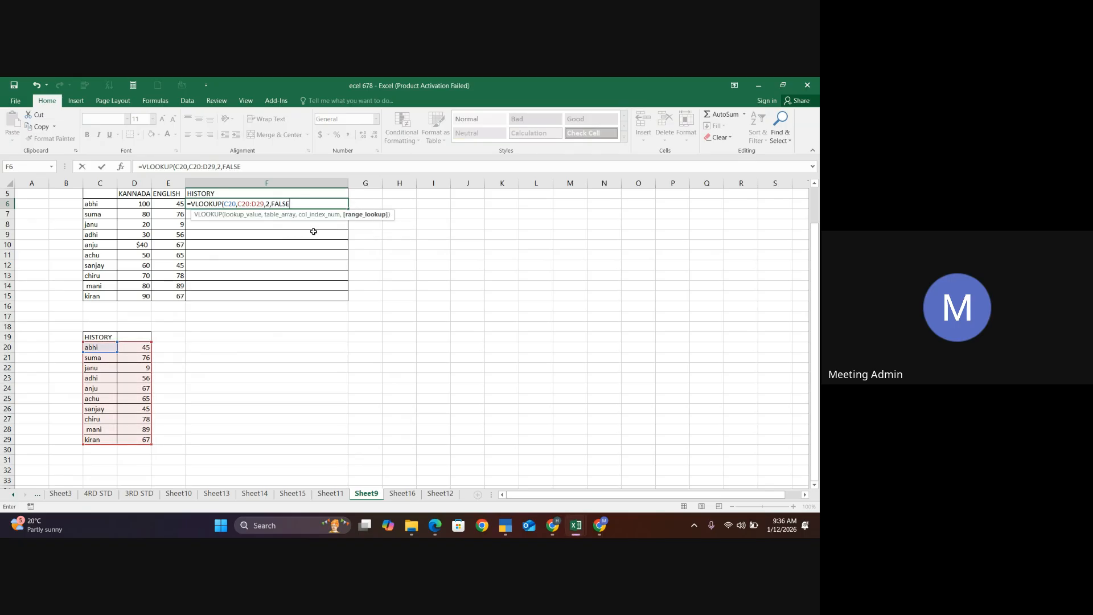
{"action": "type", "text": ")"}
{"action": "key", "text": "Return"}
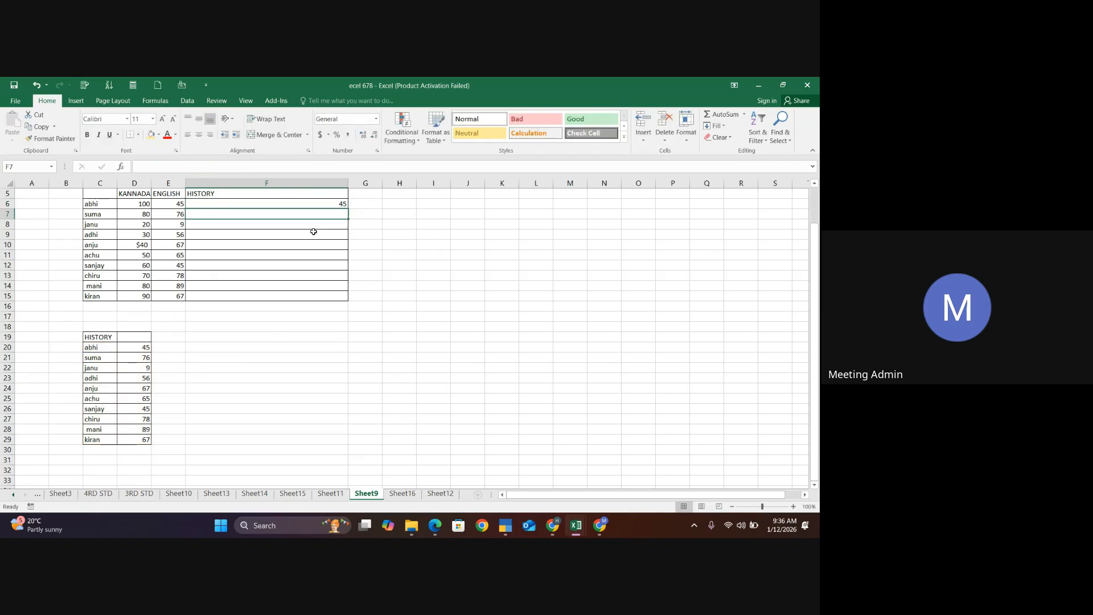
Fill the VLOOKUP formula from F6 down the HISTORY column to F15
{"action": "left_click", "coordinate": [343, 204]}
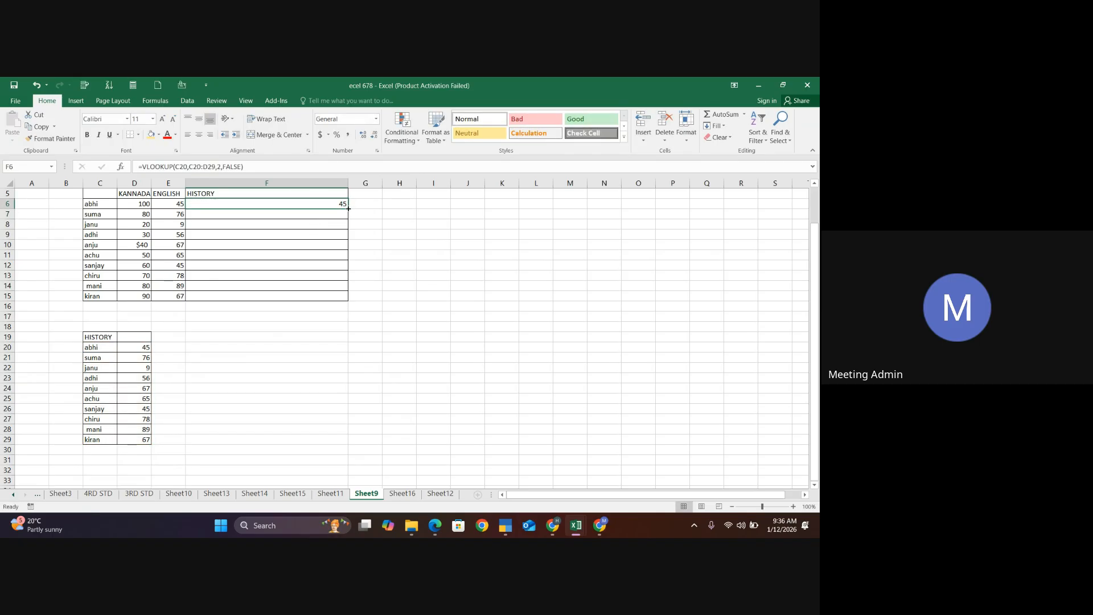
{"action": "double_click", "coordinate": [348, 209]}
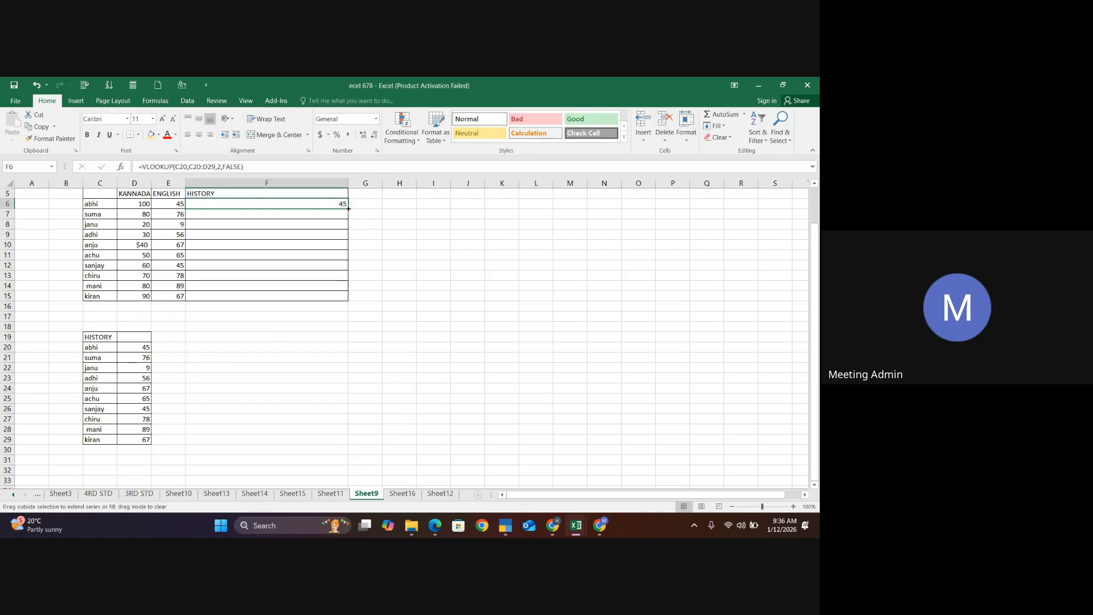
{"action": "left_click", "coordinate": [428, 295]}
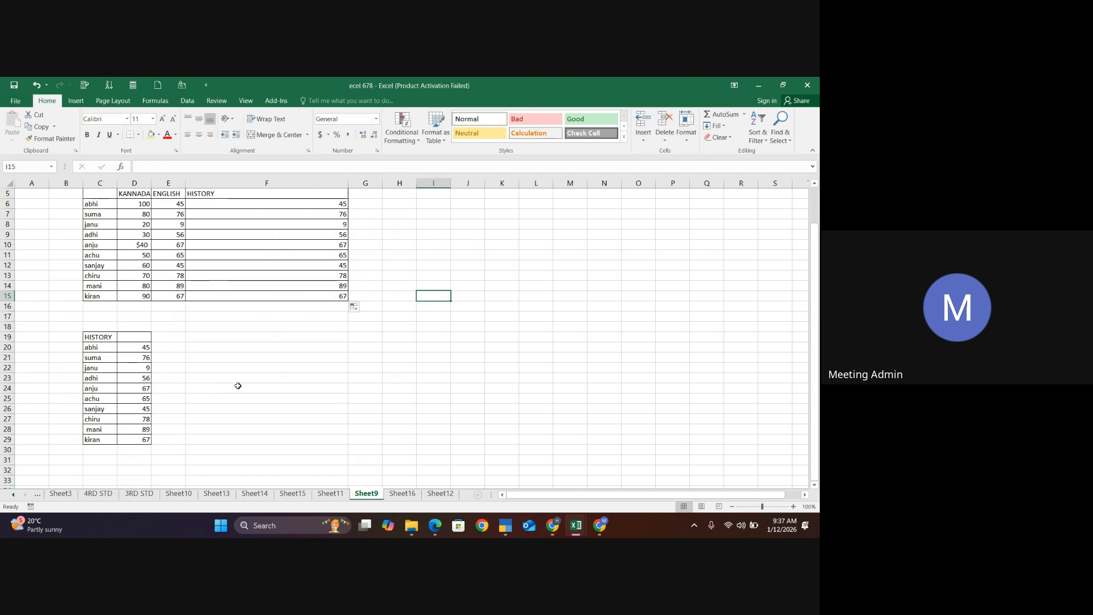
Start a VLOOKUP formula in F19 with lookup value C6 and table array C6:D15
{"action": "left_click", "coordinate": [232, 339]}
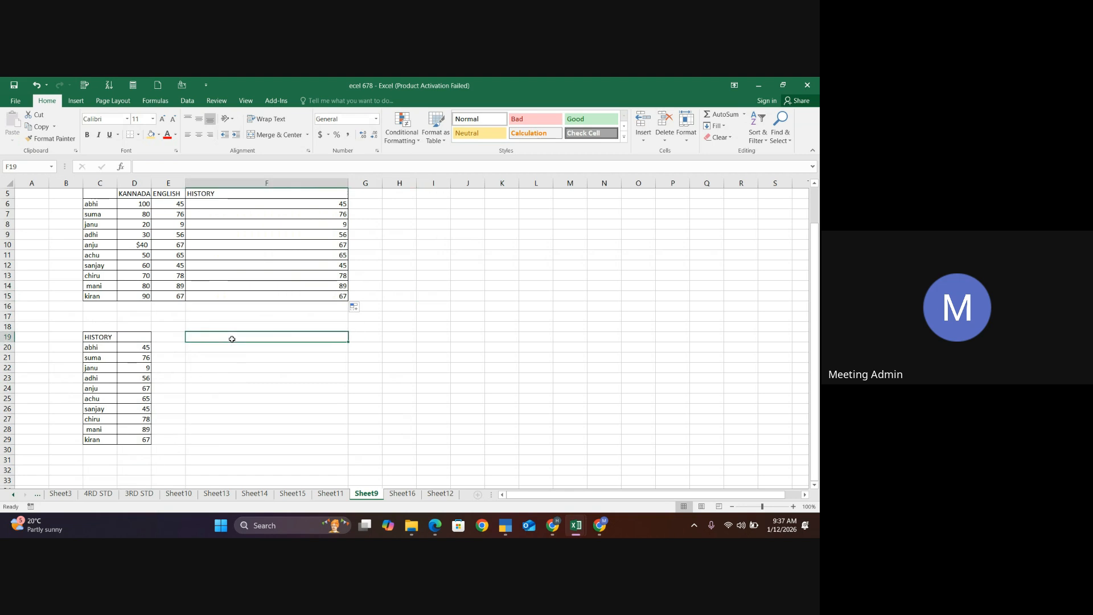
{"action": "type", "text": "=V"}
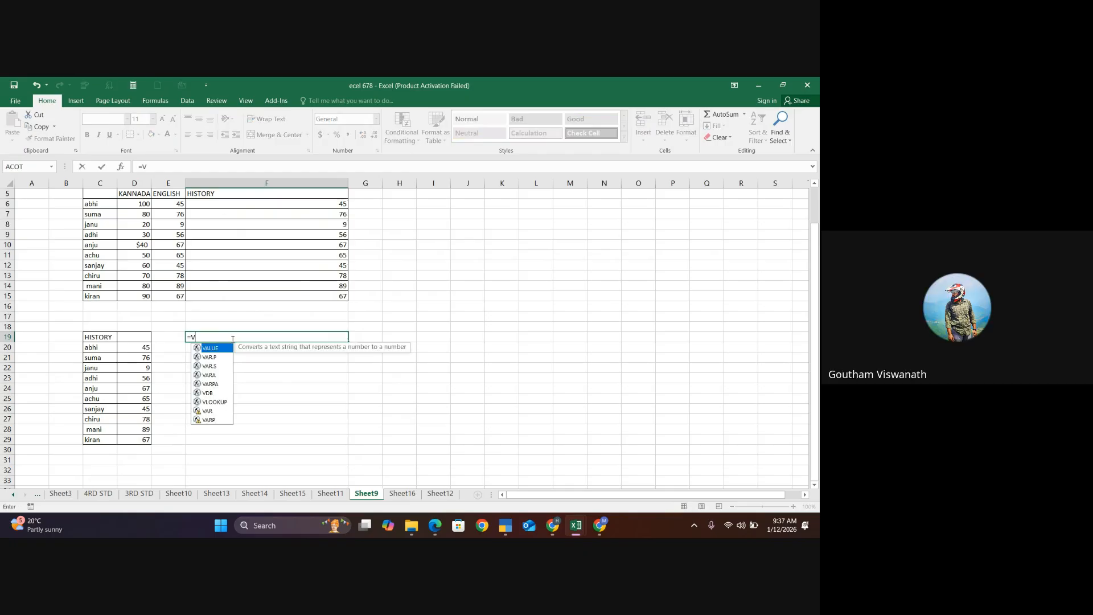
{"action": "key", "text": "Down"}
{"action": "key", "text": "Down"}
{"action": "key", "text": "Down"}
{"action": "key", "text": "Down"}
{"action": "key", "text": "Down"}
{"action": "key", "text": "Down"}
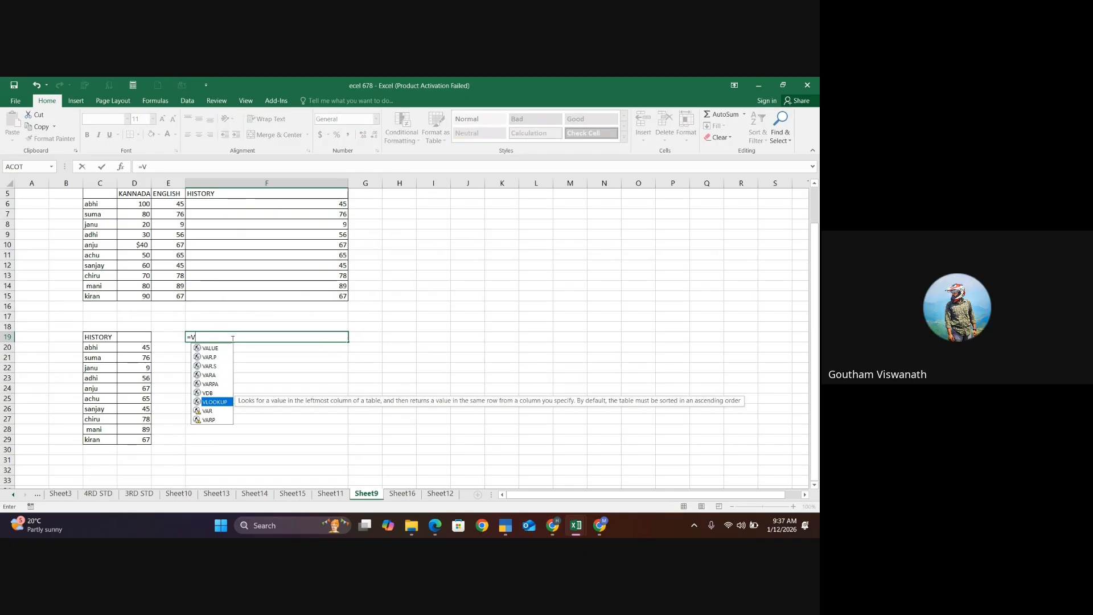
{"action": "key", "text": "Tab"}
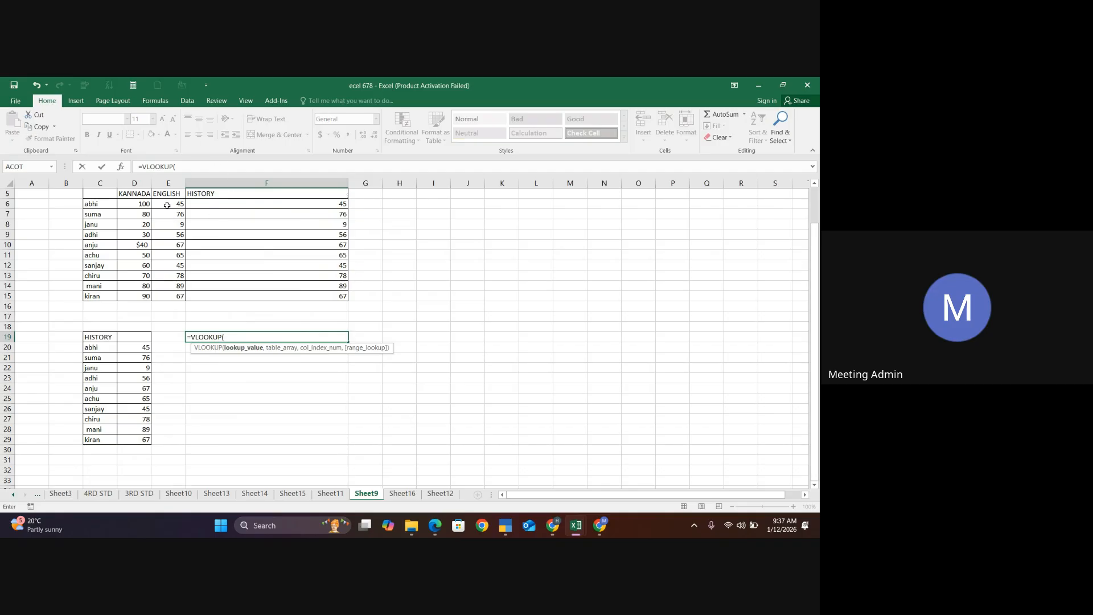
{"action": "left_click", "coordinate": [100, 204]}
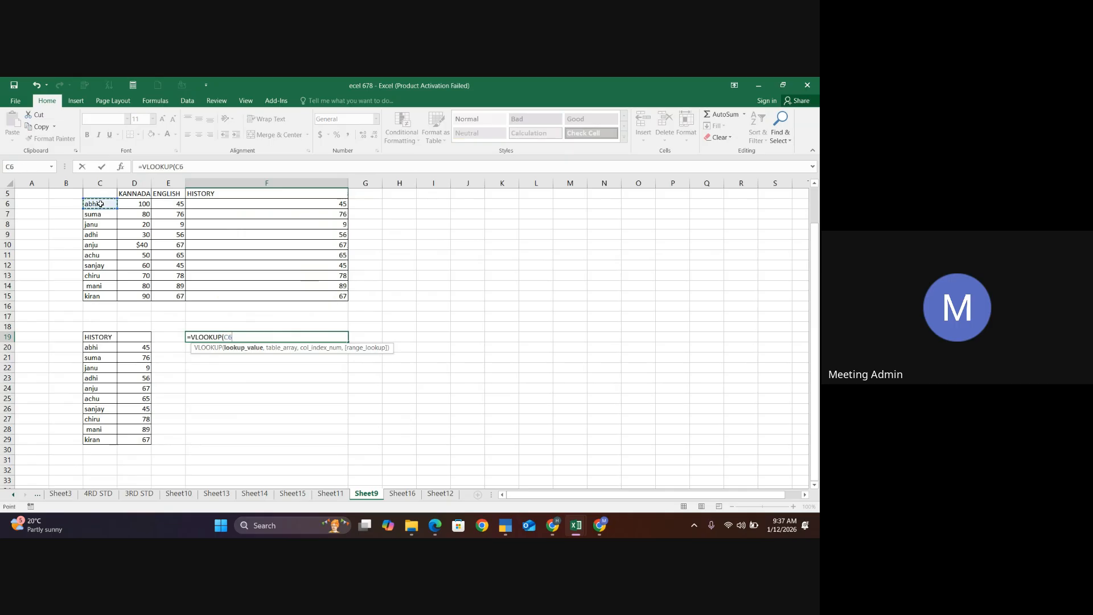
{"action": "type", "text": ","}
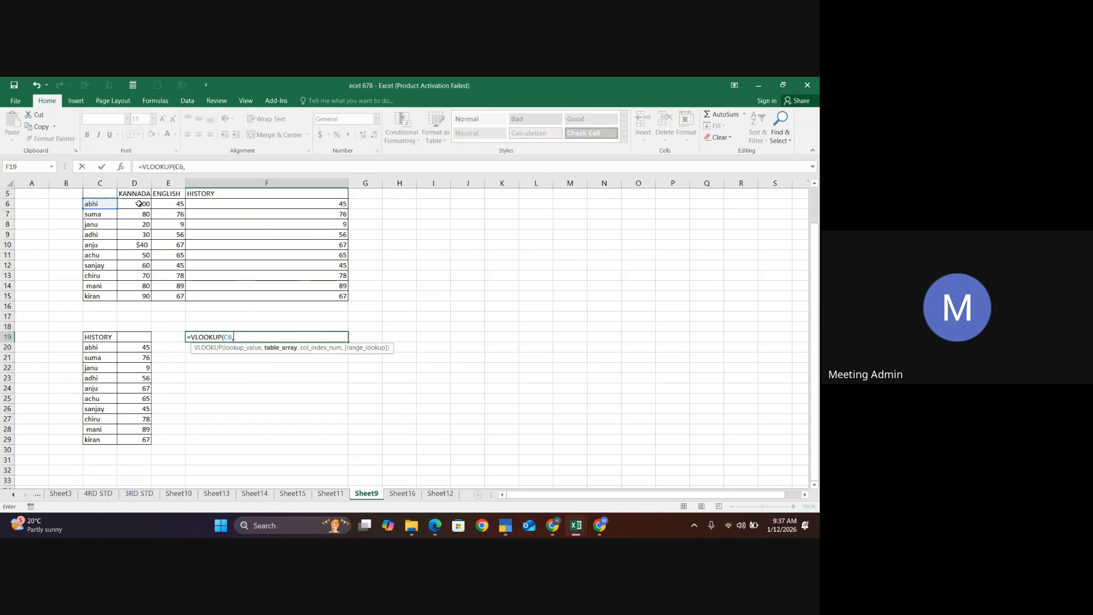
{"action": "left_click_drag", "start_coordinate": [101, 204], "coordinate": [135, 298]}
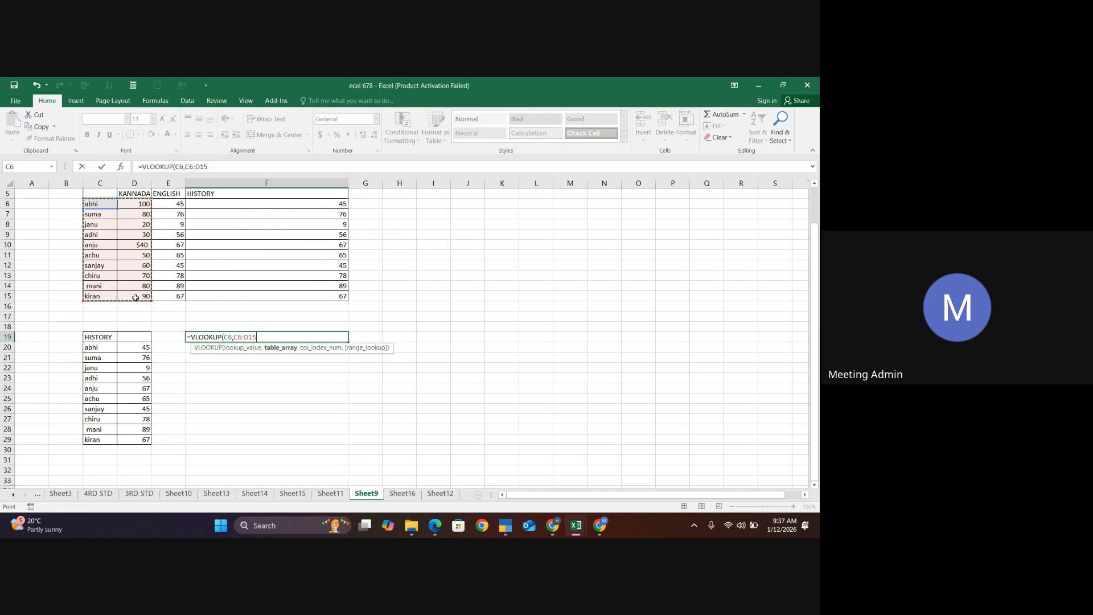
Complete the F19 VLOOKUP with column index 2 and cell D15 as the range lookup
{"action": "type", "text": ",2"}
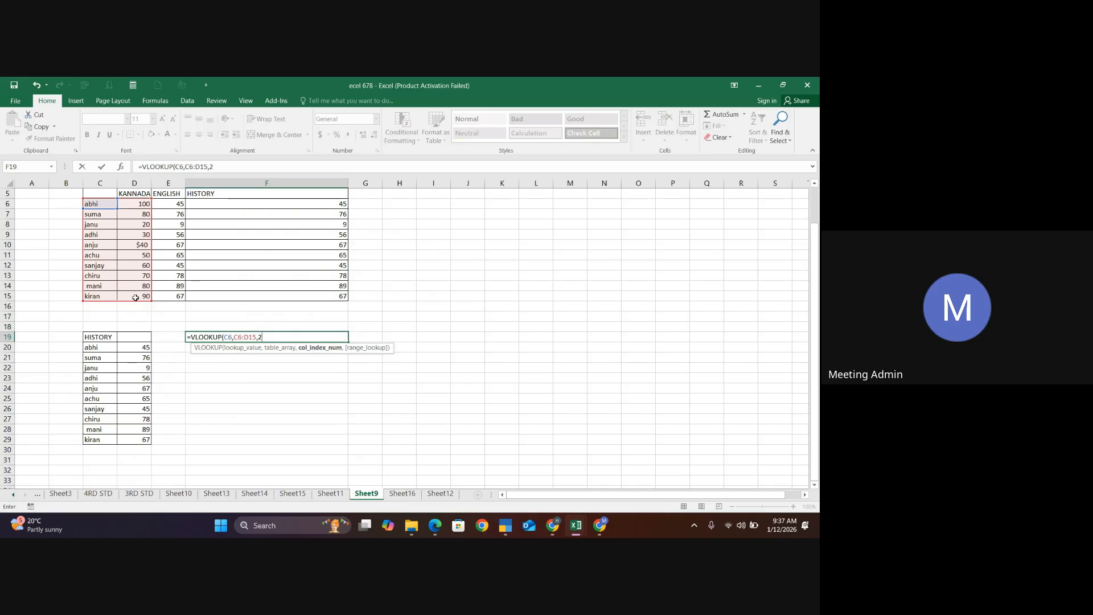
{"action": "type", "text": ","}
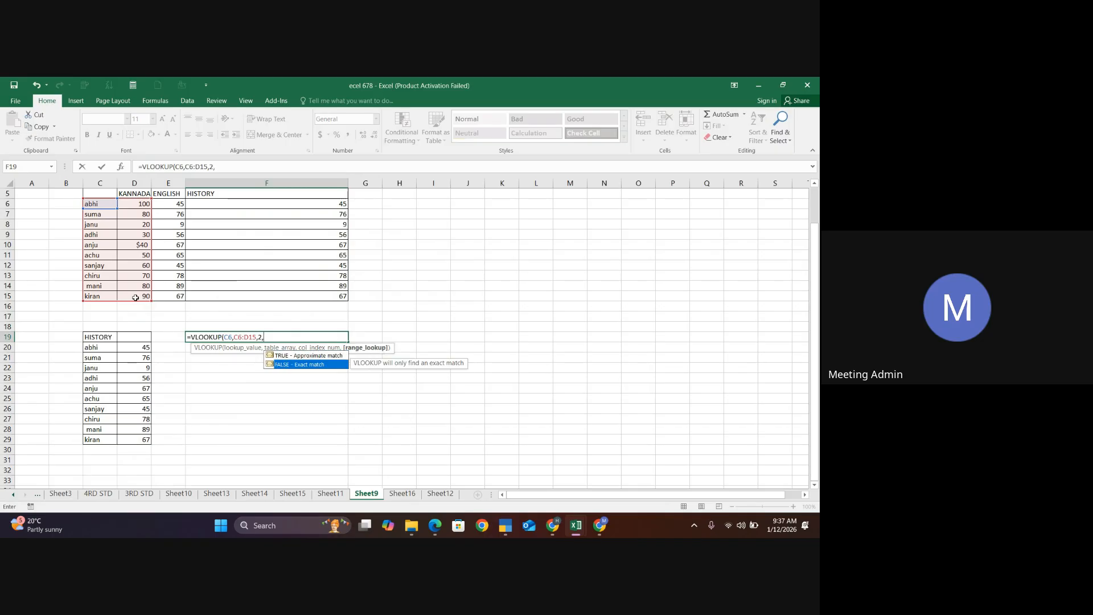
{"action": "left_click", "coordinate": [136, 298]}
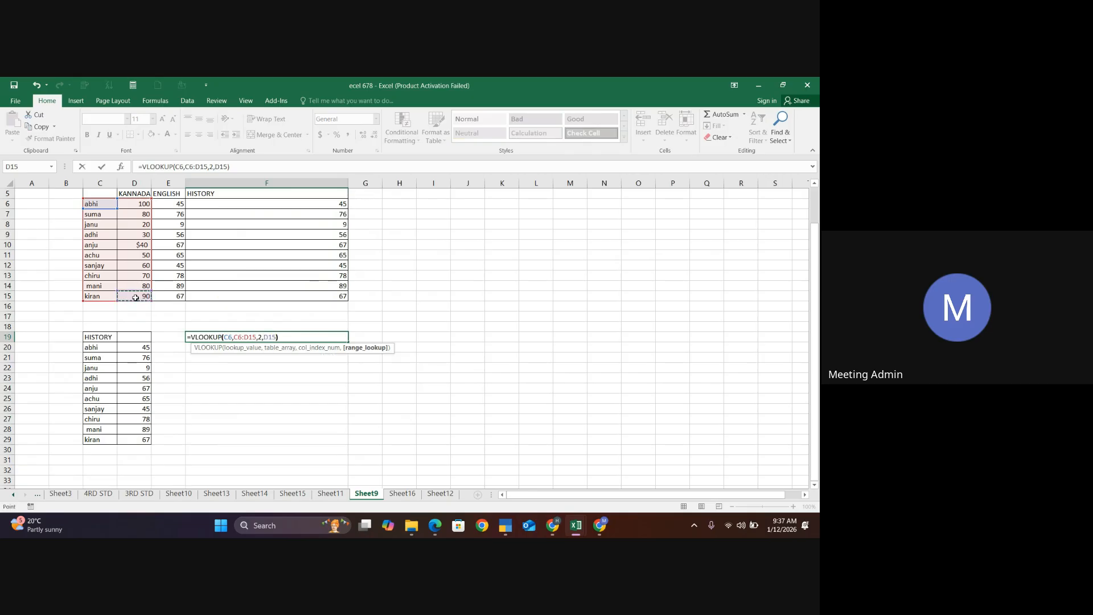
{"action": "type", "text": ")"}
{"action": "key", "text": "Return"}
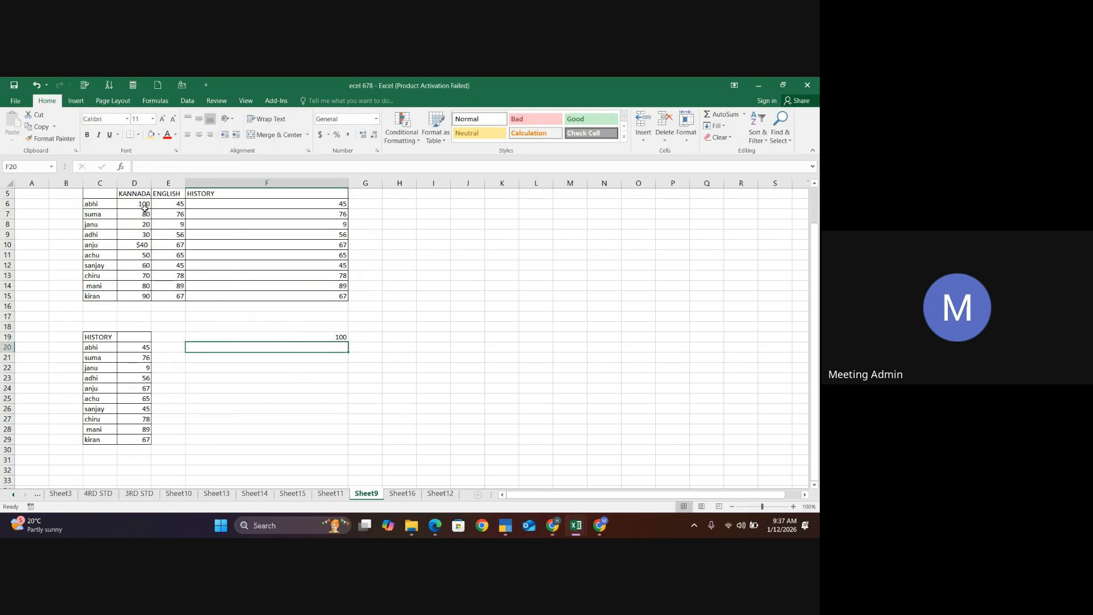
Fill the VLOOKUP formula from F19 down to F29
{"action": "left_click", "coordinate": [343, 337]}
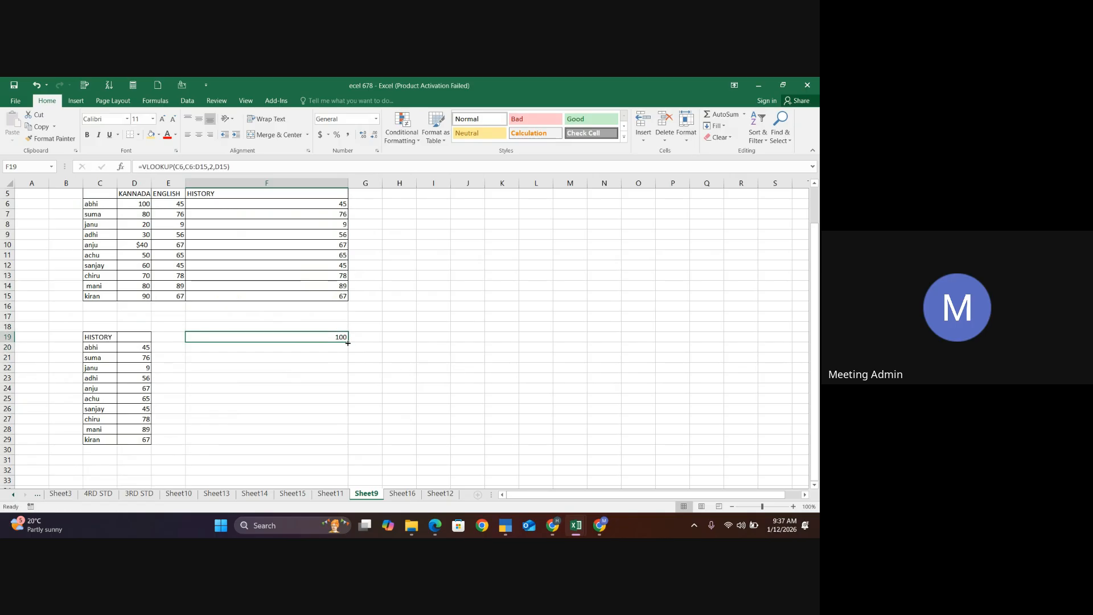
{"action": "left_click", "coordinate": [347, 341]}
{"action": "left_click_drag", "start_coordinate": [348, 340], "coordinate": [350, 441]}
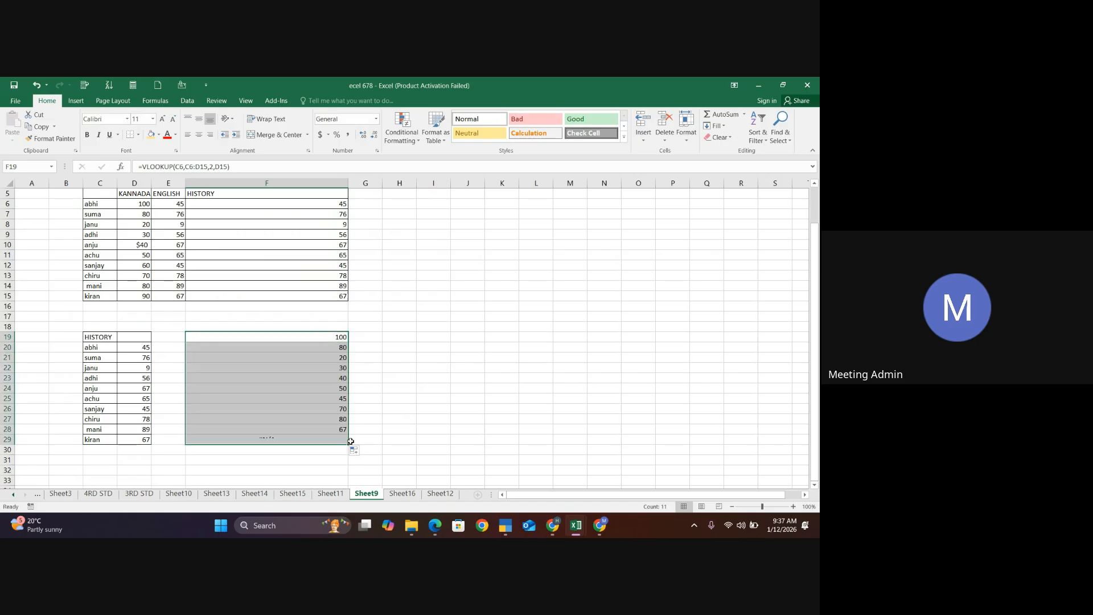
{"action": "left_click", "coordinate": [272, 448]}
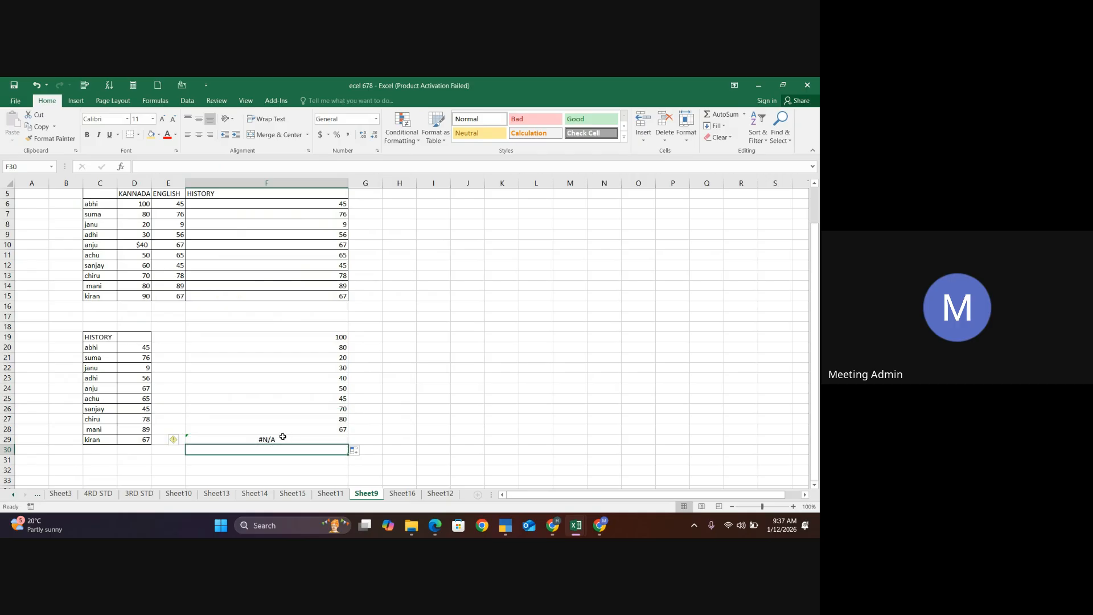
Clear the surplus VLOOKUP formula from cell F29
{"action": "left_click", "coordinate": [283, 438]}
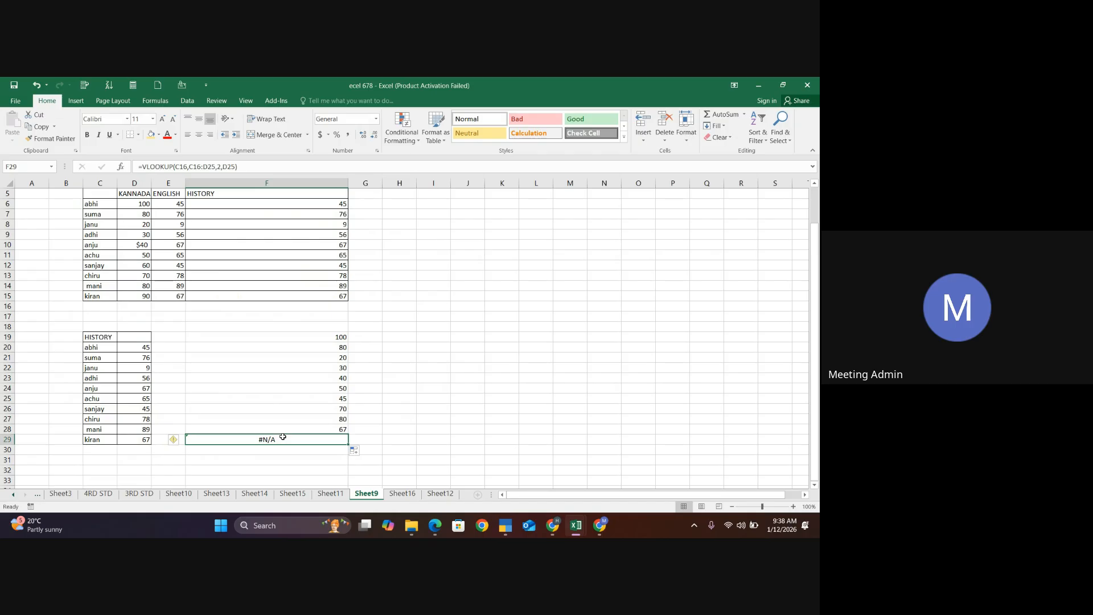
{"action": "key", "text": "Delete"}
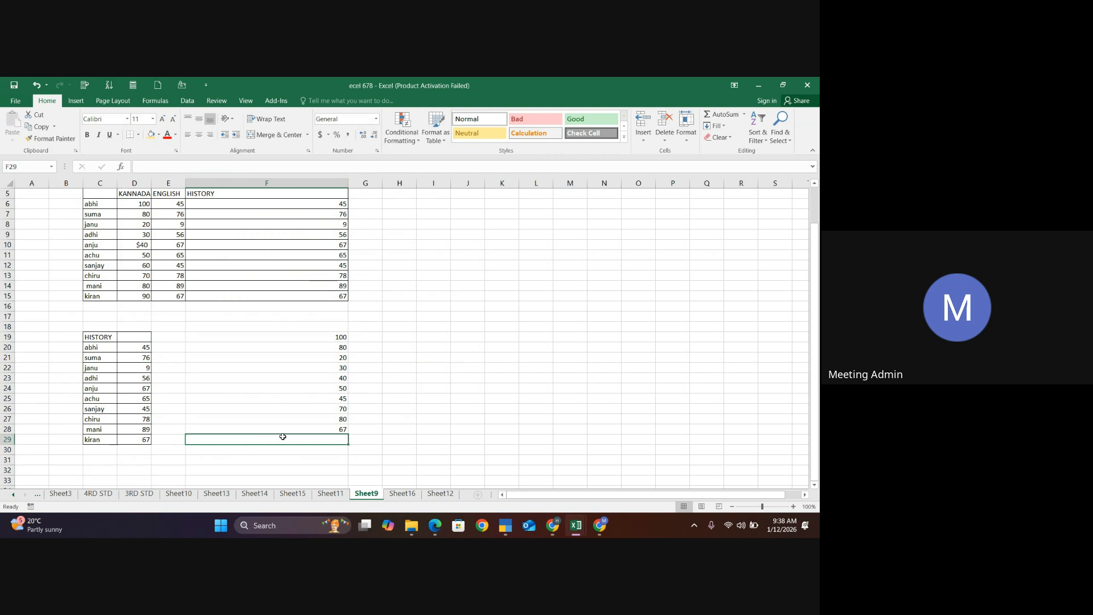
{"action": "left_click", "coordinate": [407, 401]}
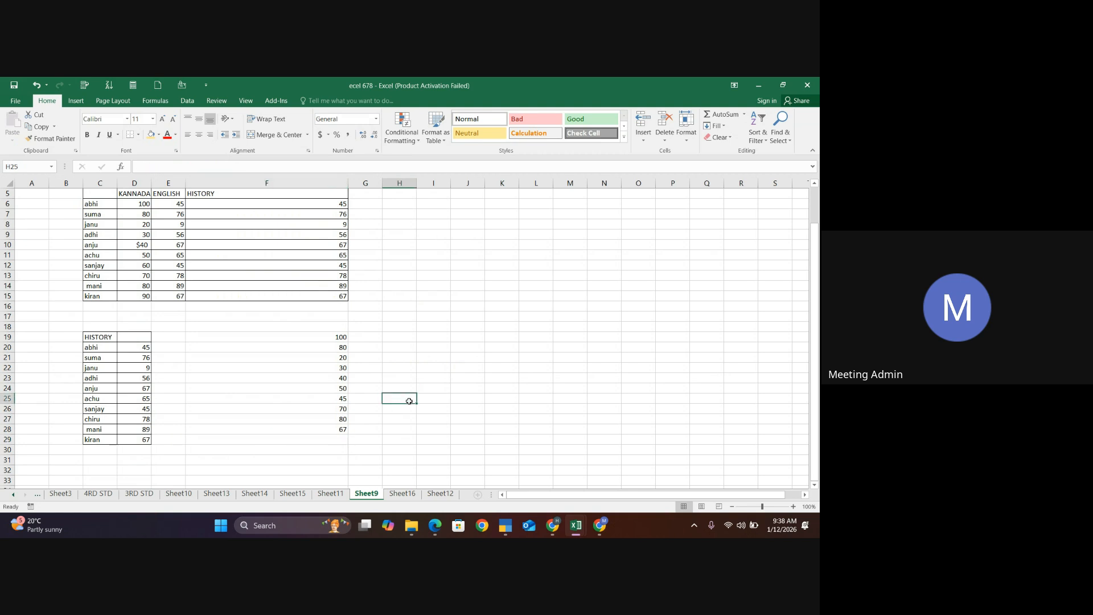
Open Sheet16 to view the NAME and KANNADA marks table
{"action": "left_click", "coordinate": [404, 493]}
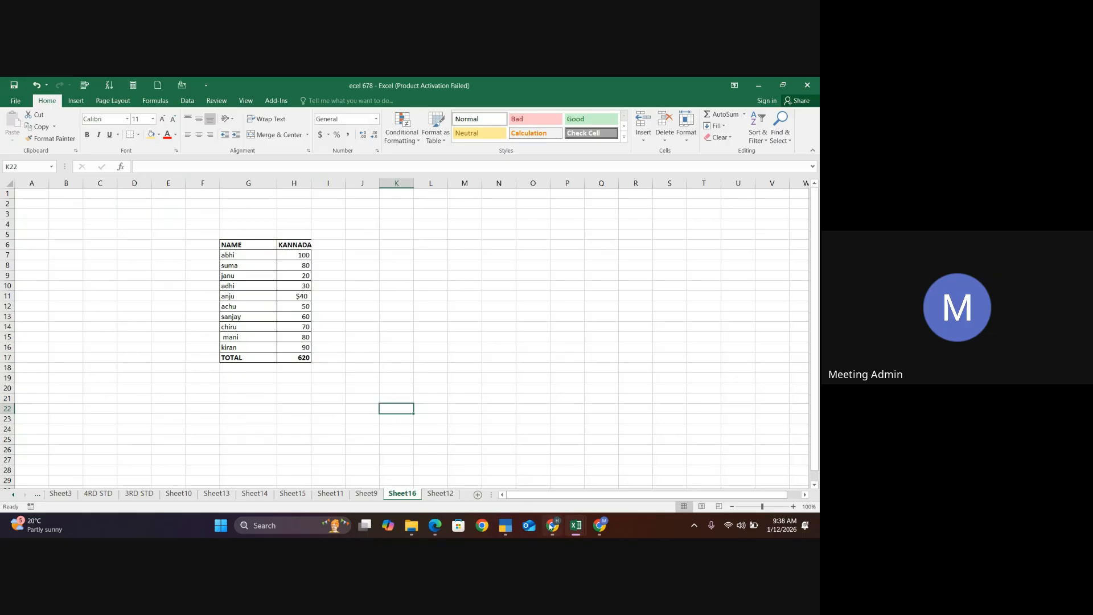
{"action": "mouse_move", "coordinate": [551, 527]}
{"action": "left_click", "coordinate": [391, 387]}
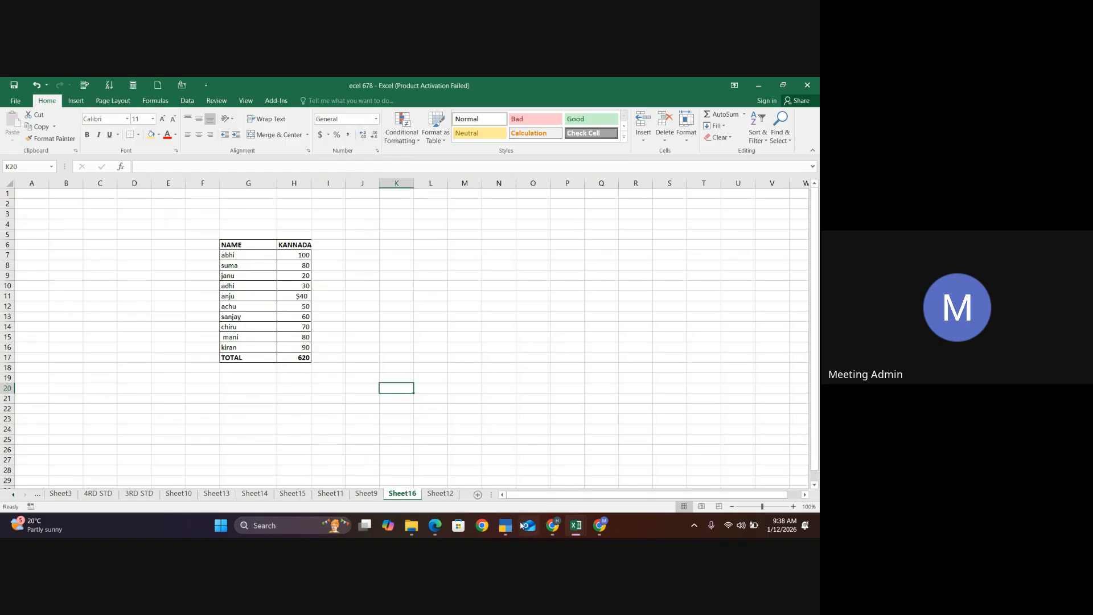
Switch to Google Slides and look through the slide lists of the Microsoft Excel DAY 3 and DAY 4 presentations
{"action": "mouse_move", "coordinate": [551, 527]}
{"action": "left_click", "coordinate": [545, 472]}
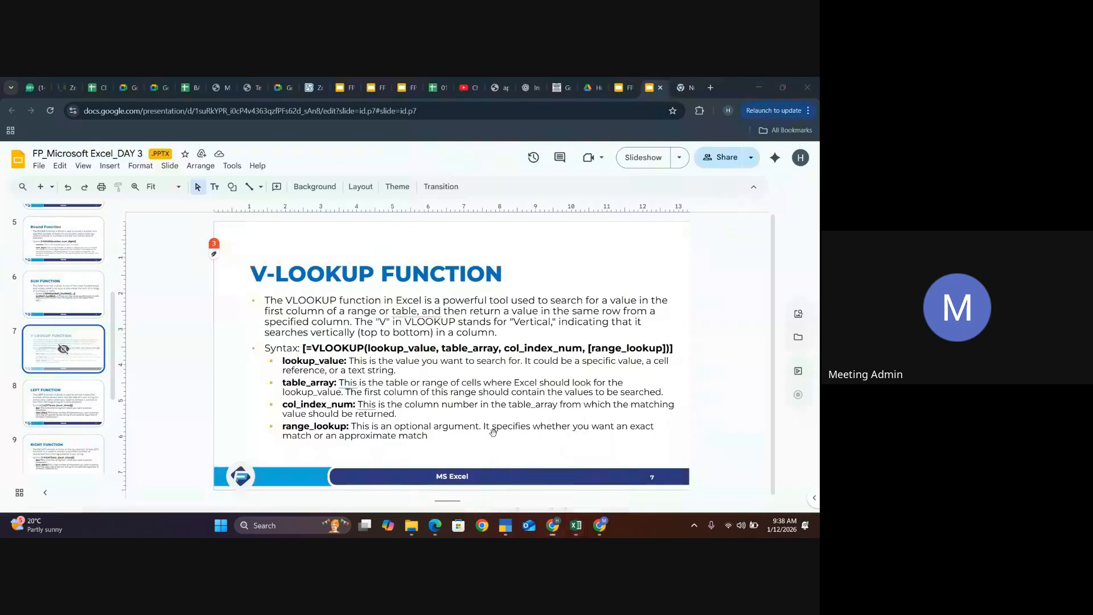
{"action": "scroll", "coordinate": [47, 426], "scroll_direction": "down", "scroll_amount": 1}
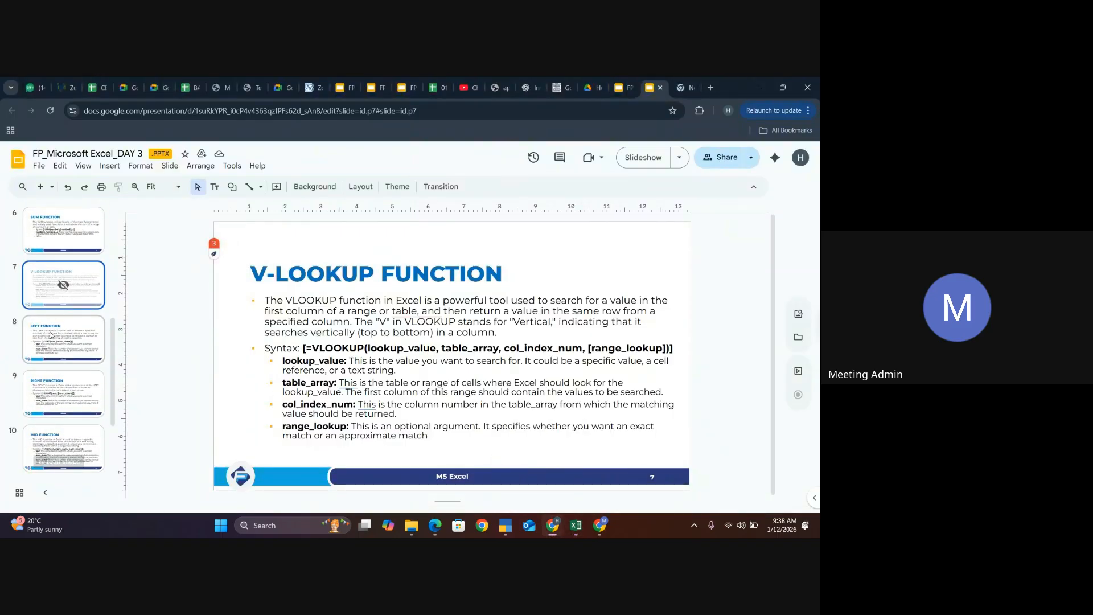
{"action": "scroll", "coordinate": [48, 433], "scroll_direction": "down", "scroll_amount": 2}
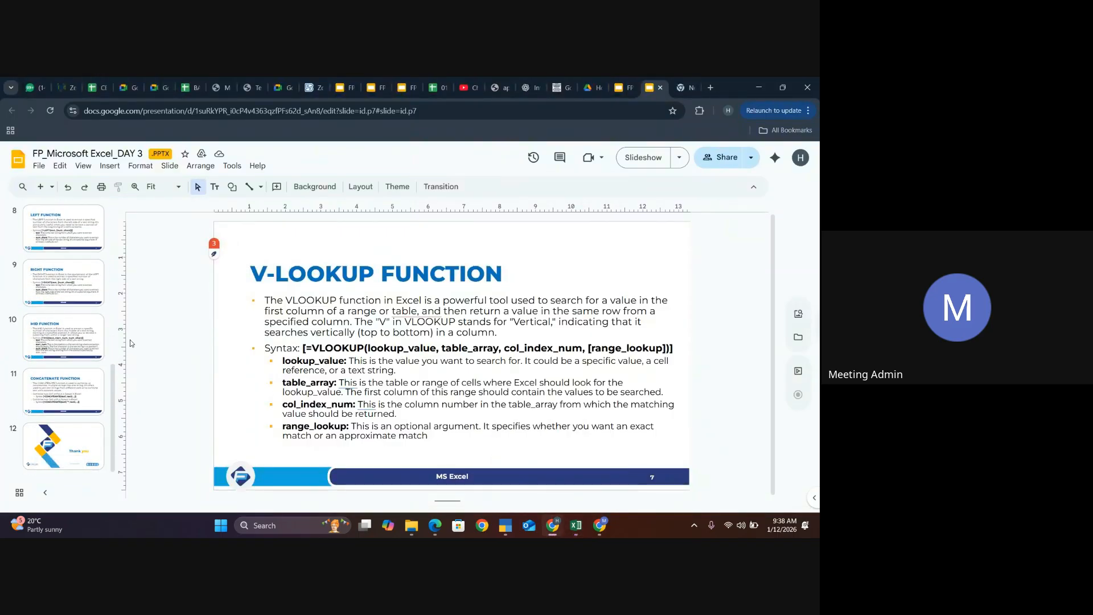
{"action": "left_click", "coordinate": [626, 90]}
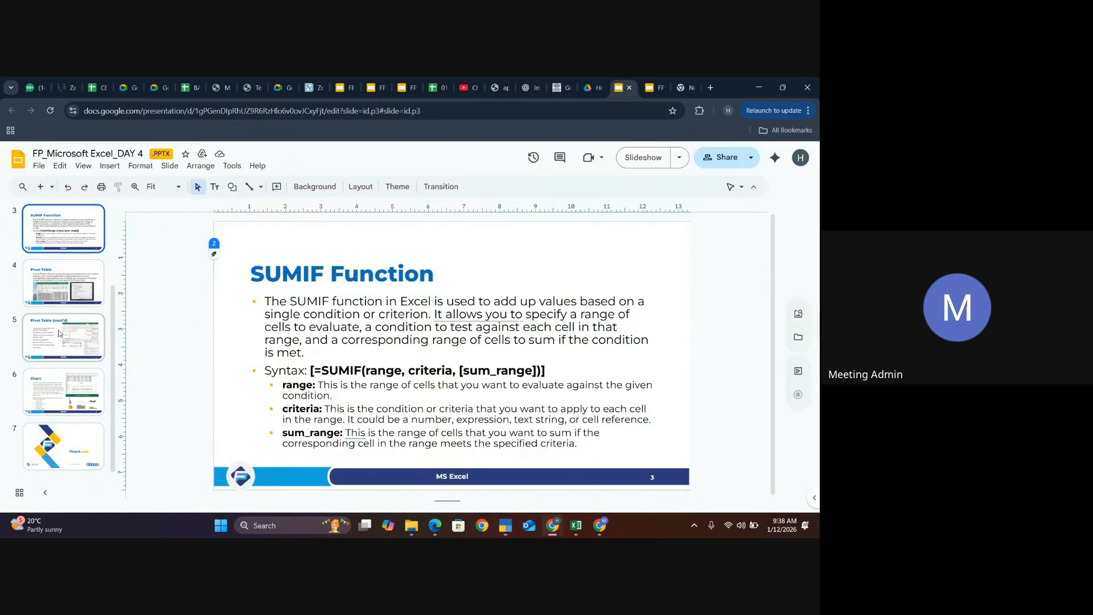
{"action": "scroll", "coordinate": [63, 239], "scroll_direction": "up", "scroll_amount": 2}
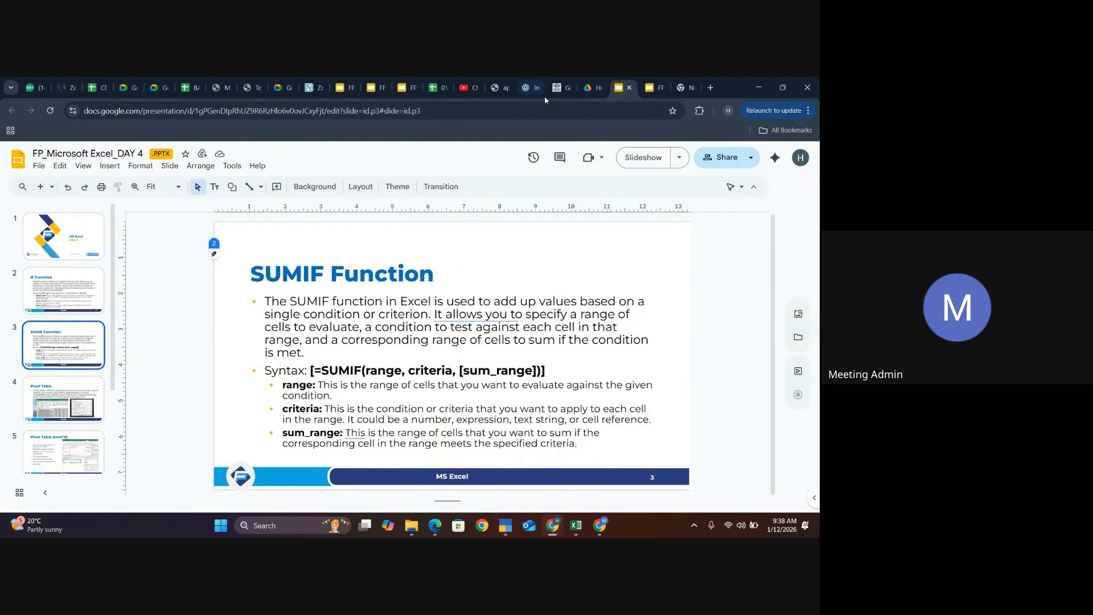
Open the Microsoft Excel DAY 6 presentation and look through its slide list for the topics covered
{"action": "left_click", "coordinate": [411, 89]}
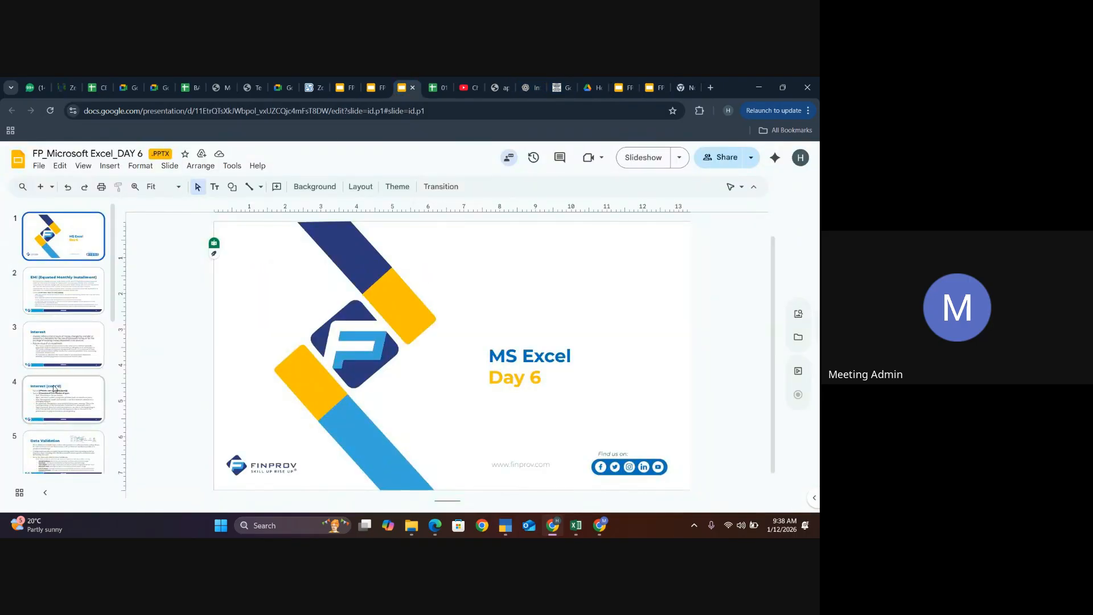
{"action": "scroll", "coordinate": [54, 399], "scroll_direction": "down", "scroll_amount": 3}
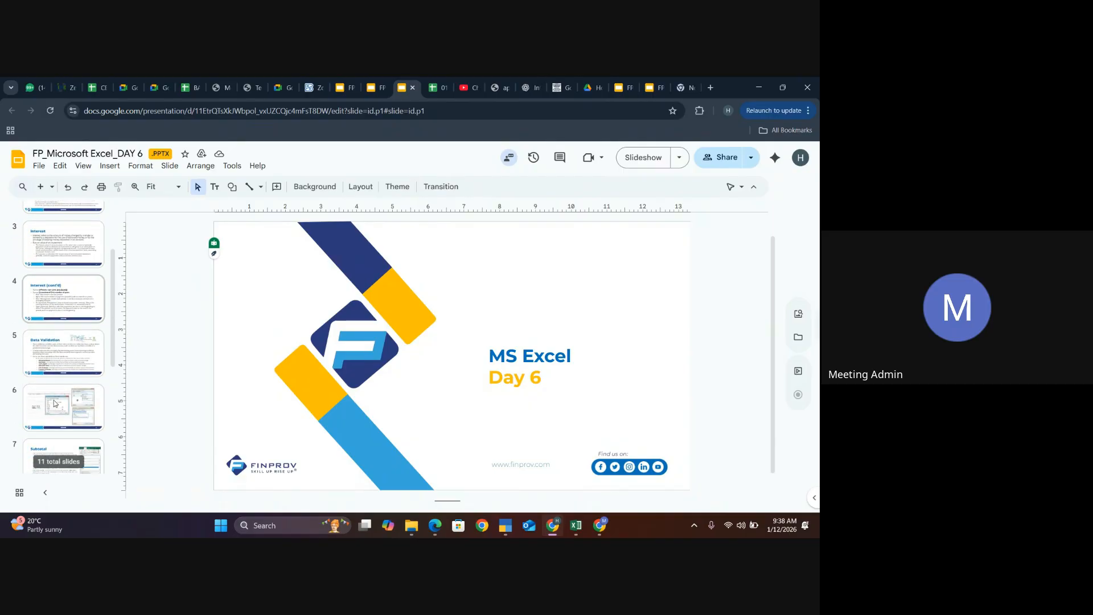
{"action": "scroll", "coordinate": [54, 404], "scroll_direction": "down", "scroll_amount": 1}
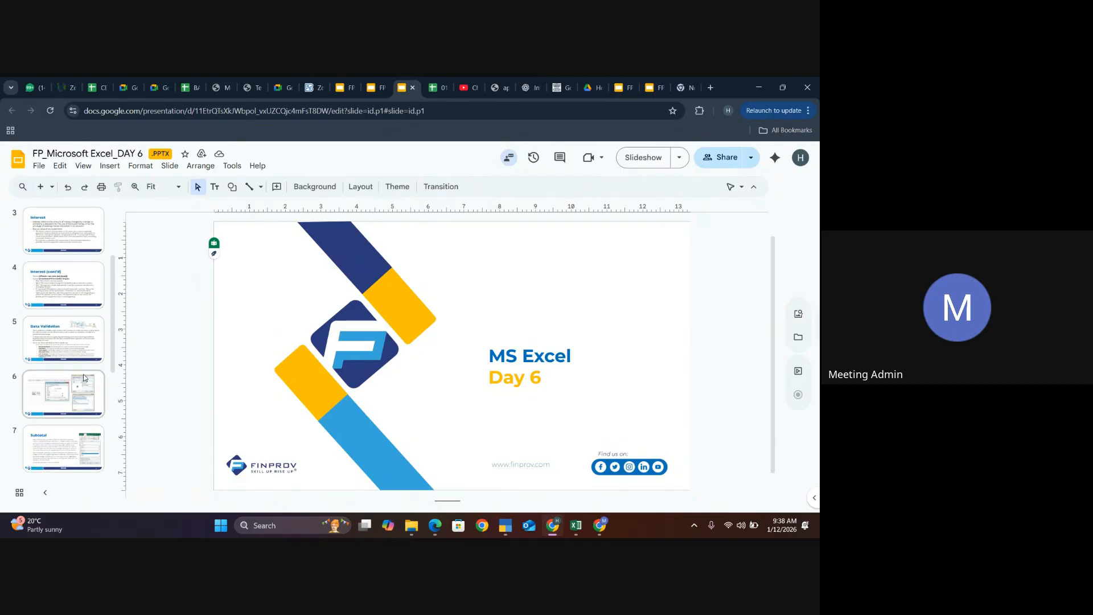
{"action": "scroll", "coordinate": [68, 432], "scroll_direction": "down", "scroll_amount": 2}
{"action": "scroll", "coordinate": [68, 433], "scroll_direction": "down", "scroll_amount": 3}
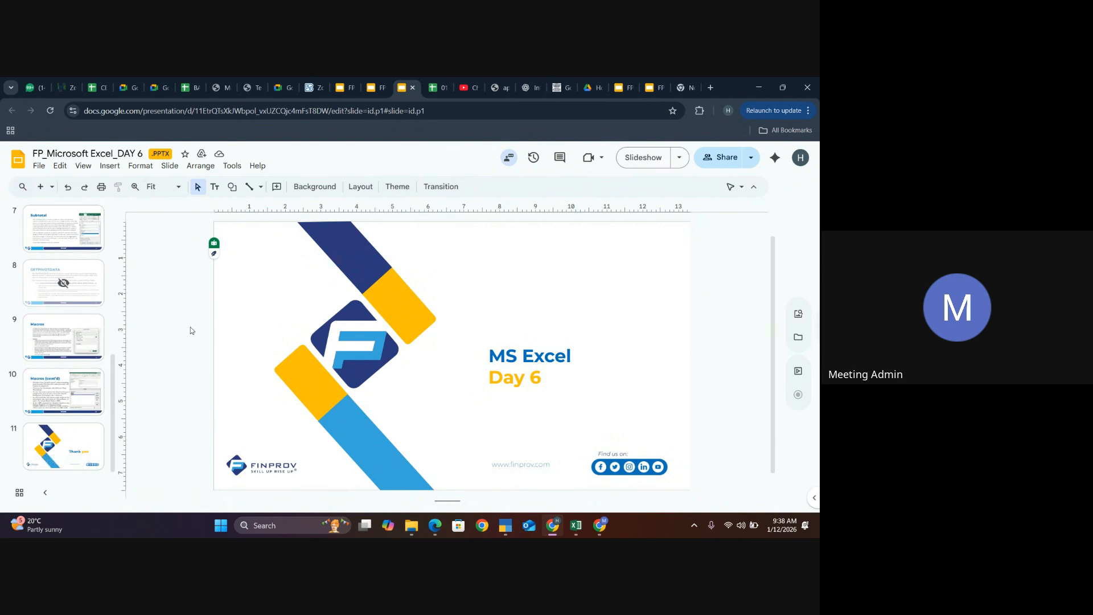
{"action": "scroll", "coordinate": [35, 341], "scroll_direction": "up", "scroll_amount": 1}
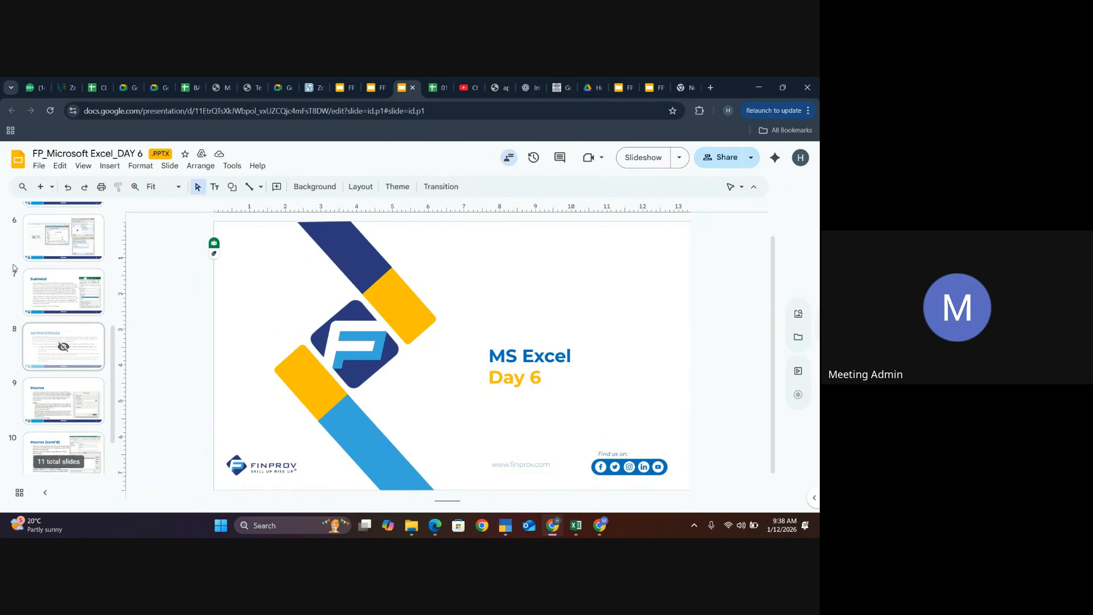
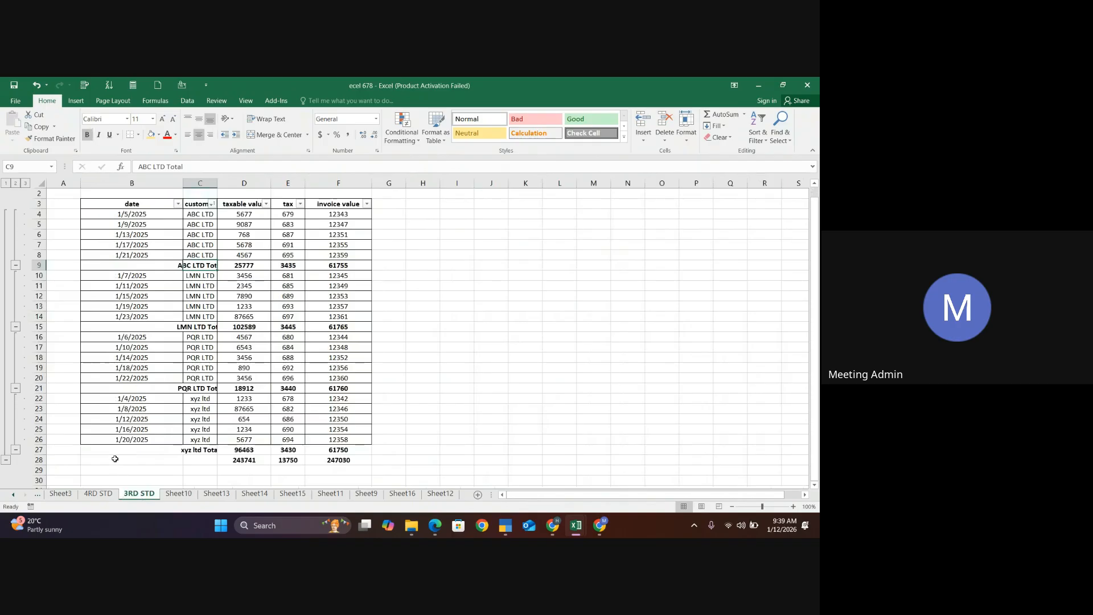
Examine the SUB TOTAL table on the 3RD STD sheet by highlighting its data from B3 to F26
{"action": "scroll", "coordinate": [115, 458], "scroll_direction": "down", "scroll_amount": 1}
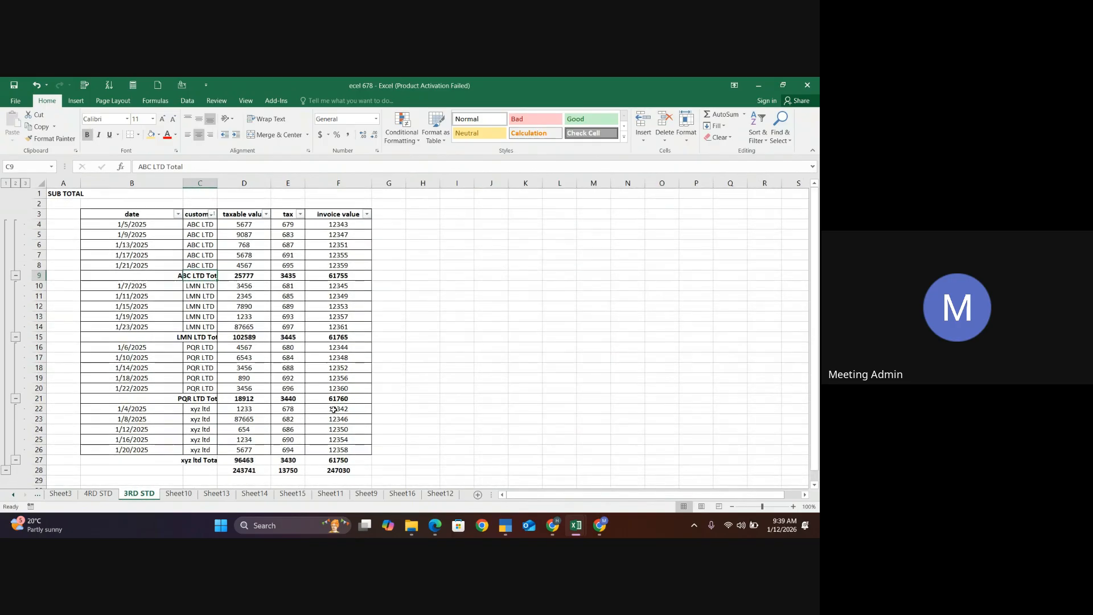
{"action": "left_click", "coordinate": [453, 397]}
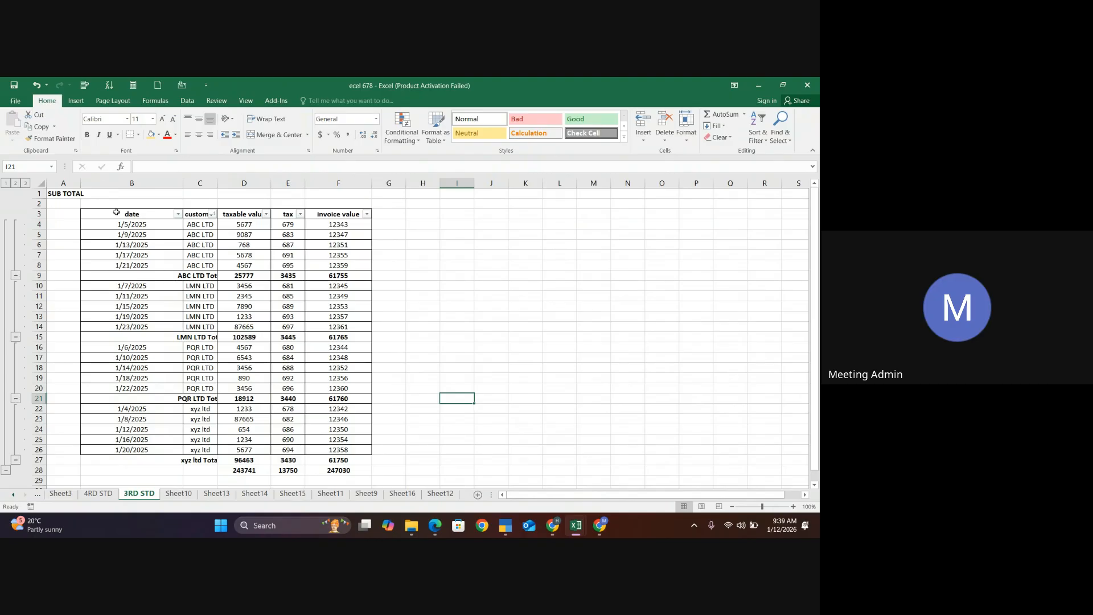
{"action": "left_click_drag", "start_coordinate": [106, 213], "coordinate": [338, 388]}
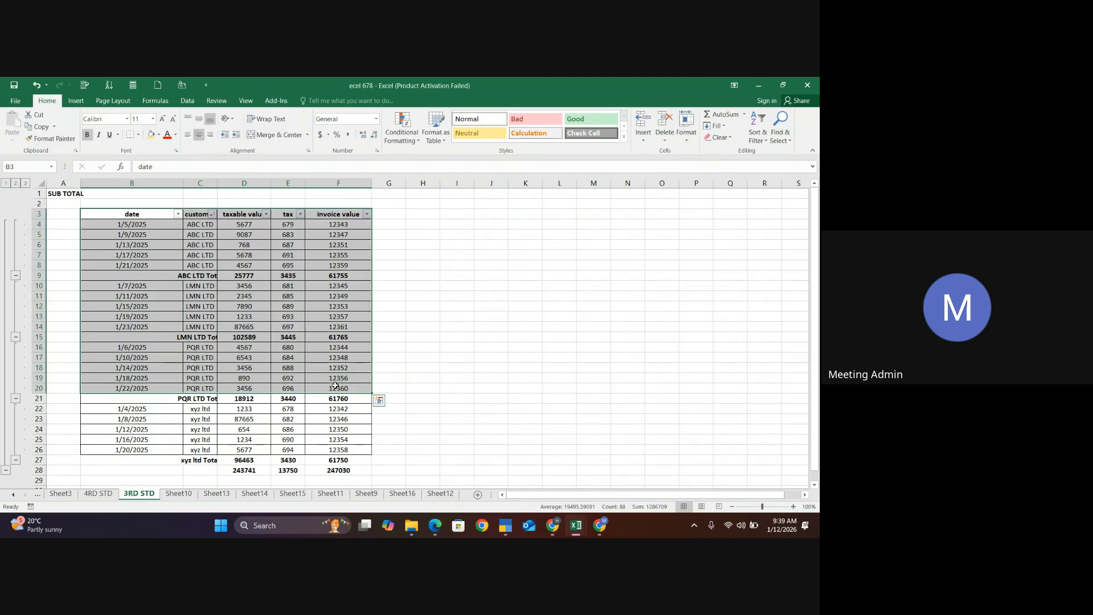
{"action": "left_click", "coordinate": [338, 388]}
{"action": "left_click", "coordinate": [518, 344]}
{"action": "left_click_drag", "start_coordinate": [115, 215], "coordinate": [330, 418]}
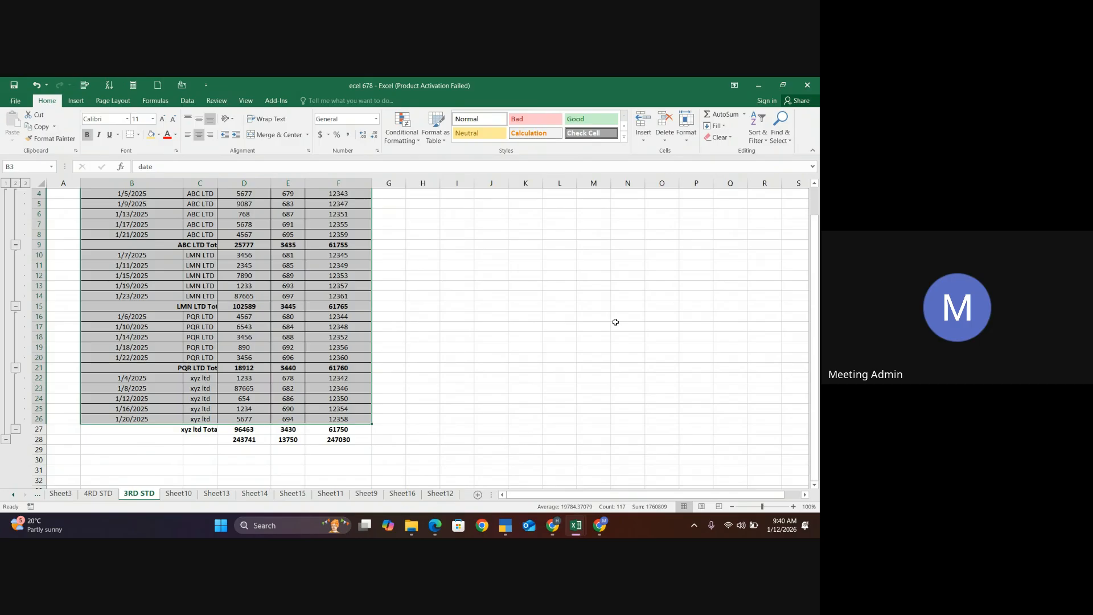
{"action": "left_click", "coordinate": [586, 307]}
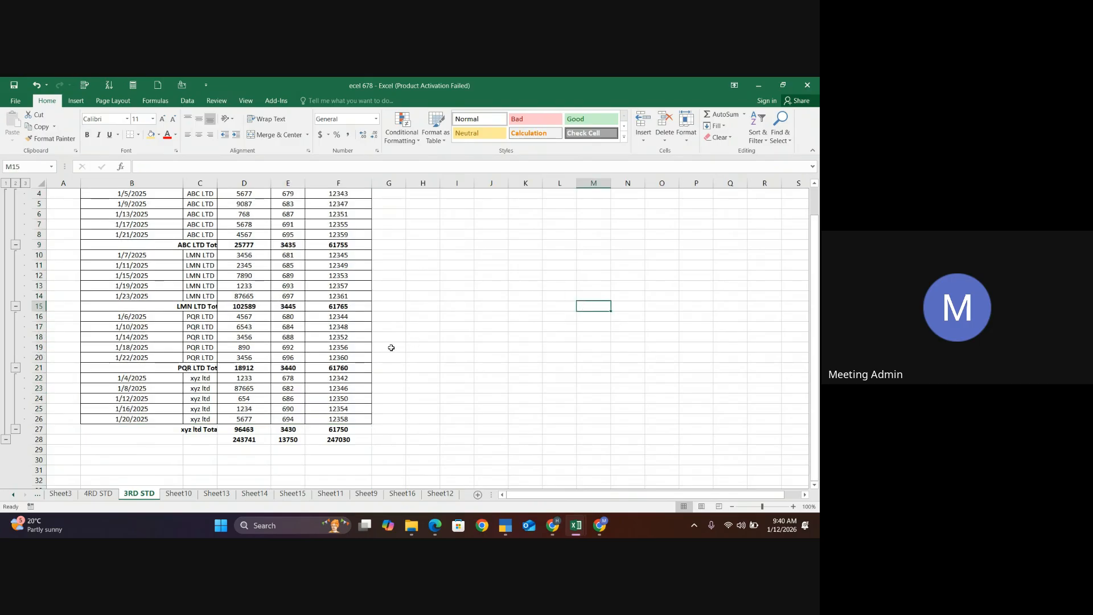
Look at the customer column's filter options in the SUB TOTAL table, then close them unchanged
{"action": "scroll", "coordinate": [364, 398], "scroll_direction": "up", "scroll_amount": 1}
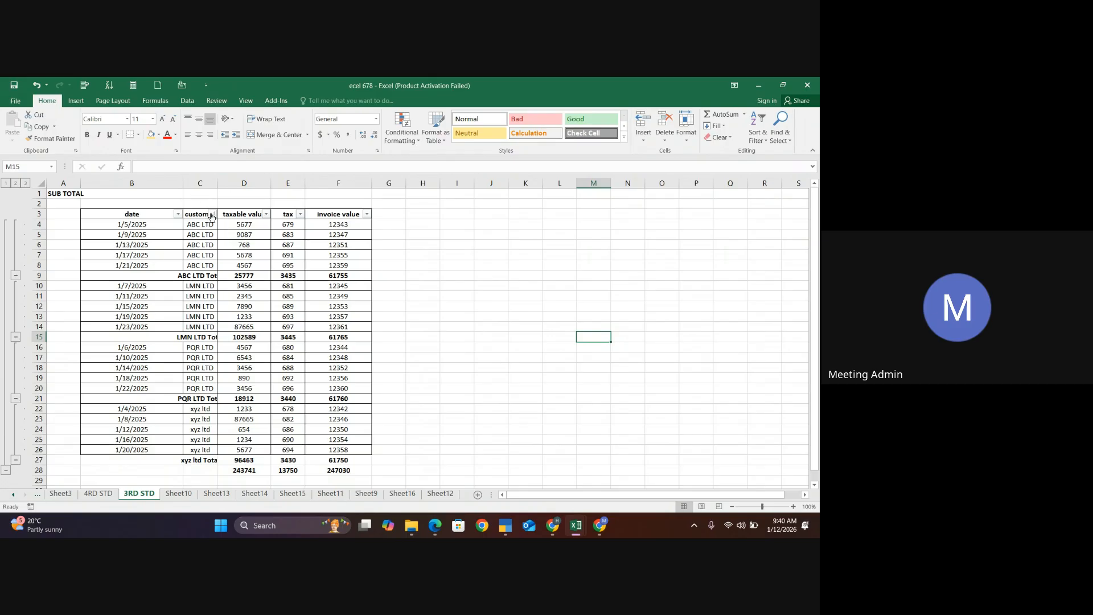
{"action": "left_click", "coordinate": [212, 215]}
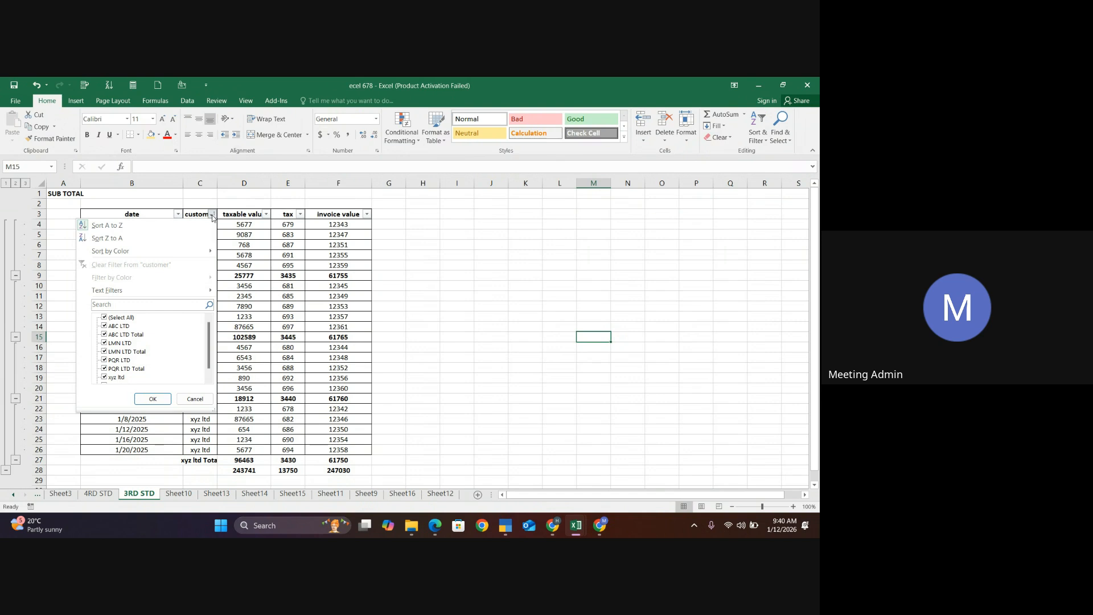
{"action": "left_click", "coordinate": [475, 329]}
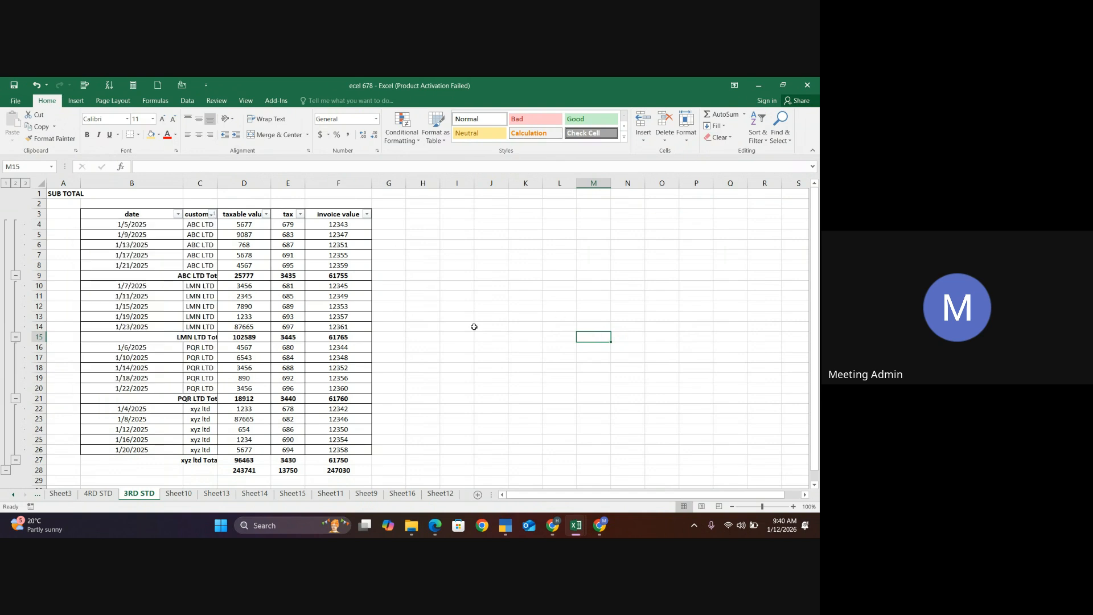
Open Sheet15 and widen columns C to G so the date through invoice value headers fit
{"action": "left_click", "coordinate": [369, 494]}
{"action": "left_click", "coordinate": [292, 494]}
{"action": "left_click", "coordinate": [362, 306]}
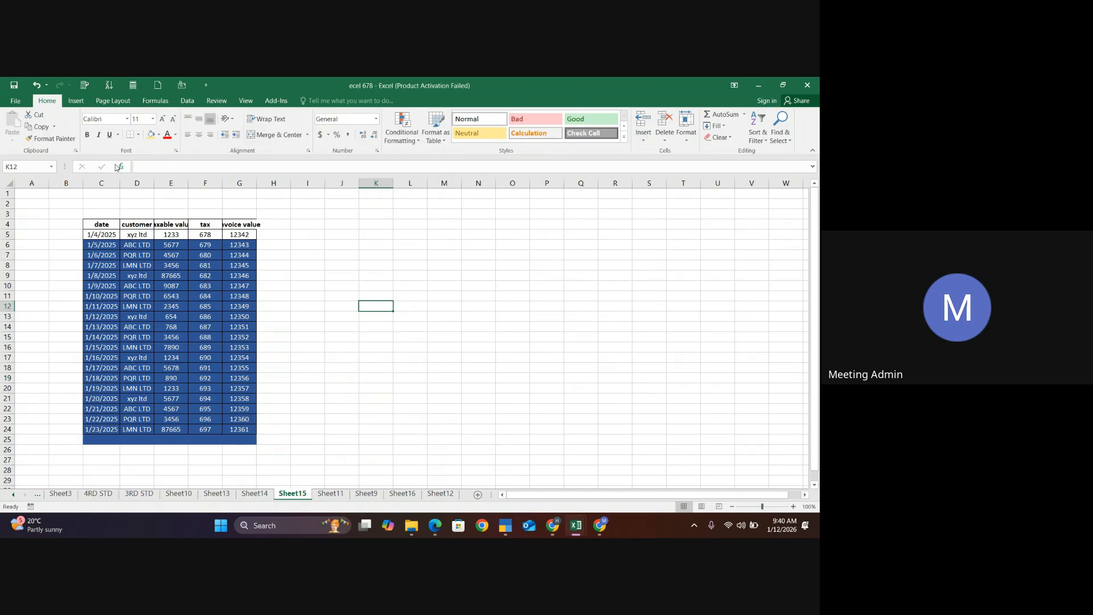
{"action": "left_click_drag", "start_coordinate": [119, 181], "coordinate": [670, 181]}
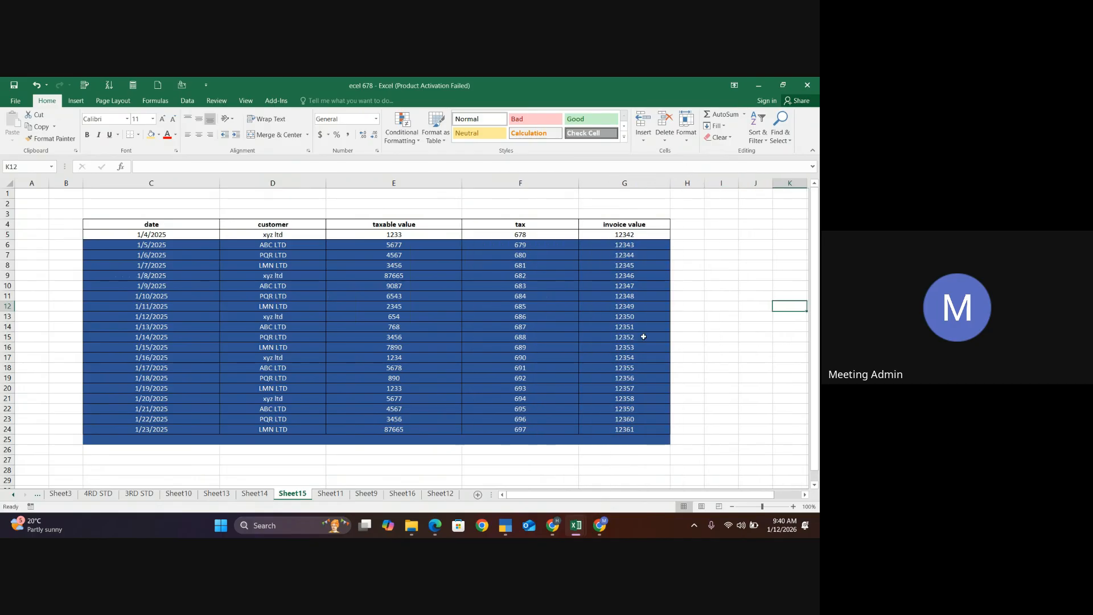
{"action": "left_click", "coordinate": [542, 462]}
{"action": "scroll", "coordinate": [424, 457], "scroll_direction": "down", "scroll_amount": 2}
{"action": "scroll", "coordinate": [425, 458], "scroll_direction": "up", "scroll_amount": 1}
{"action": "scroll", "coordinate": [425, 459], "scroll_direction": "up", "scroll_amount": 1}
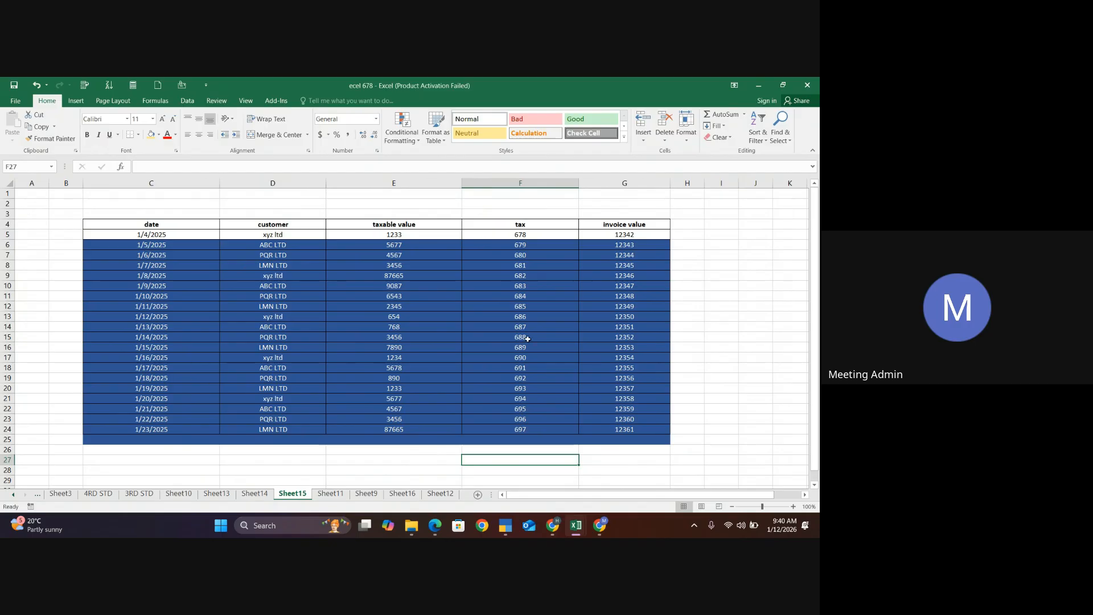
{"action": "scroll", "coordinate": [243, 283], "scroll_direction": "up", "scroll_amount": 1}
{"action": "scroll", "coordinate": [243, 283], "scroll_direction": "down", "scroll_amount": 1}
Subtotal C4:G25 at each change in date, summing customer, taxable value, tax and invoice value, with page breaks between groups
{"action": "left_click", "coordinate": [148, 106]}
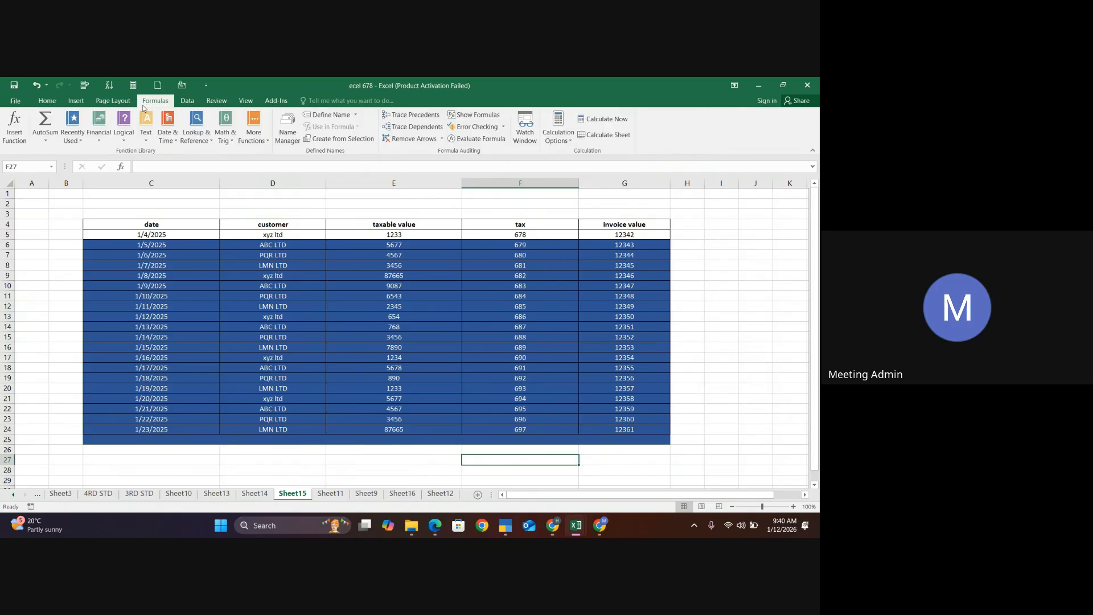
{"action": "left_click", "coordinate": [75, 104]}
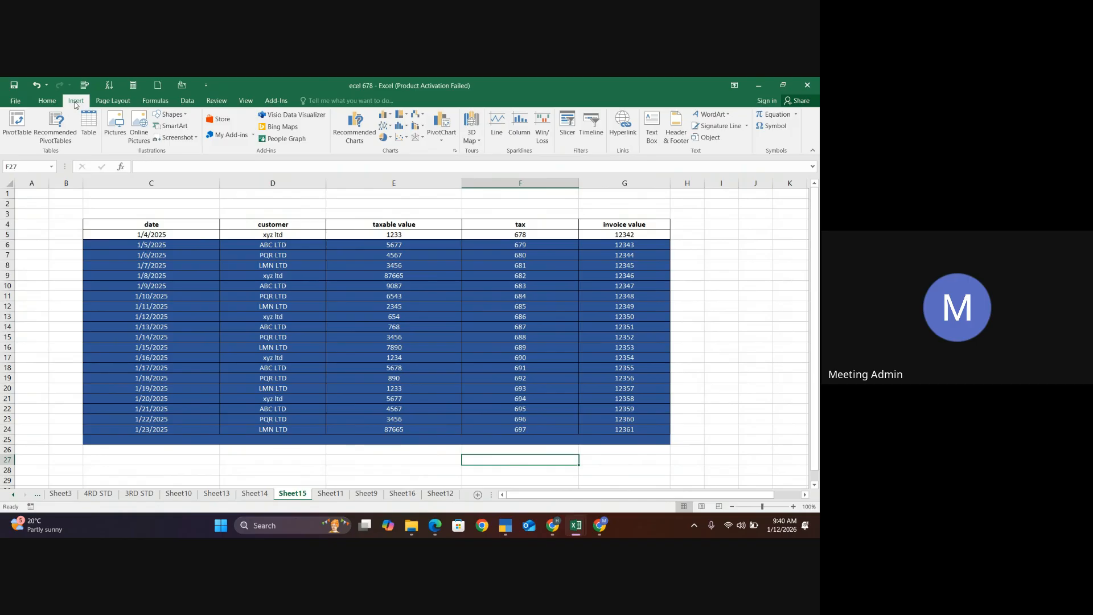
{"action": "left_click", "coordinate": [186, 102]}
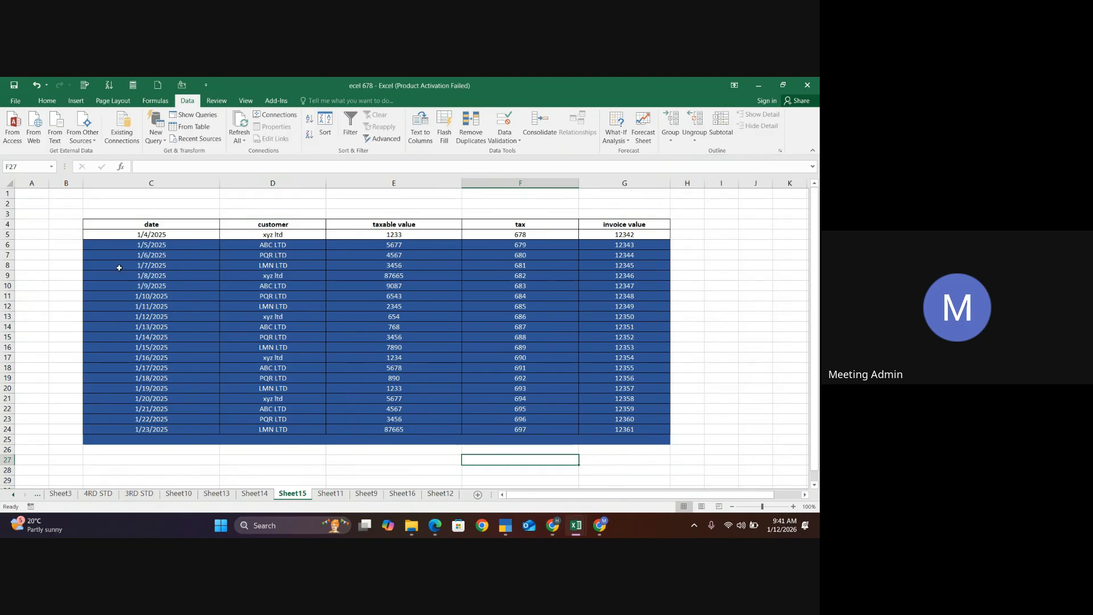
{"action": "left_click_drag", "start_coordinate": [94, 225], "coordinate": [667, 439]}
{"action": "left_click", "coordinate": [721, 130]}
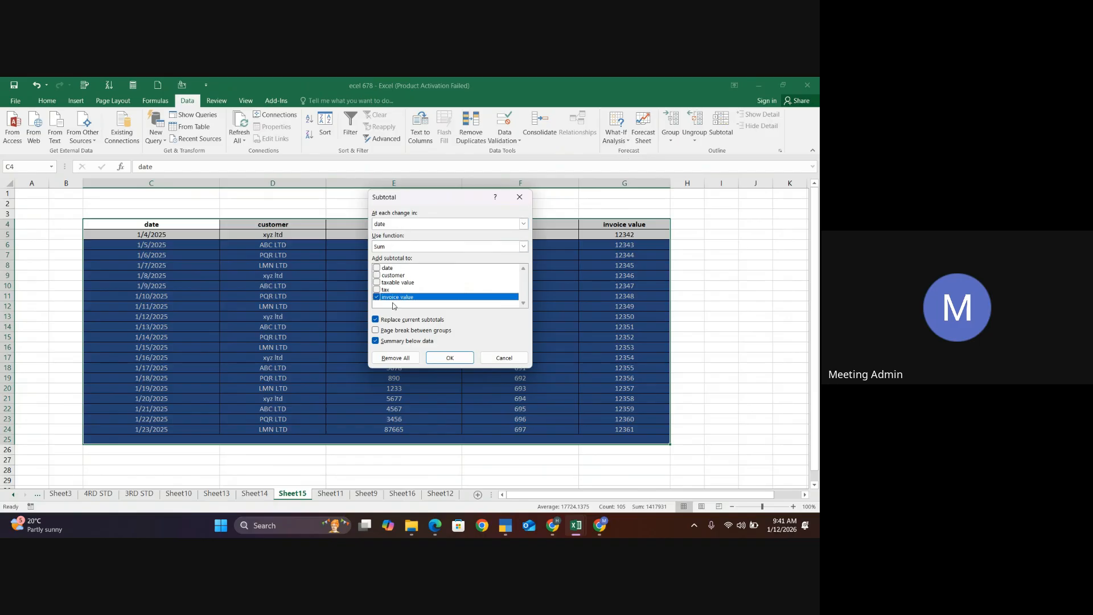
{"action": "left_click", "coordinate": [376, 275]}
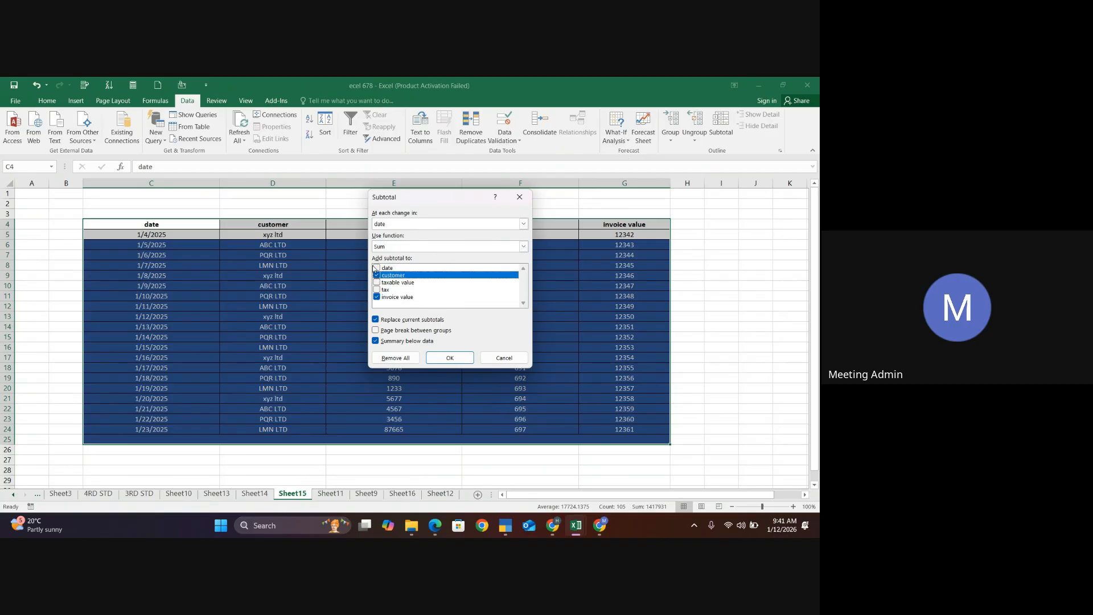
{"action": "left_click", "coordinate": [375, 283]}
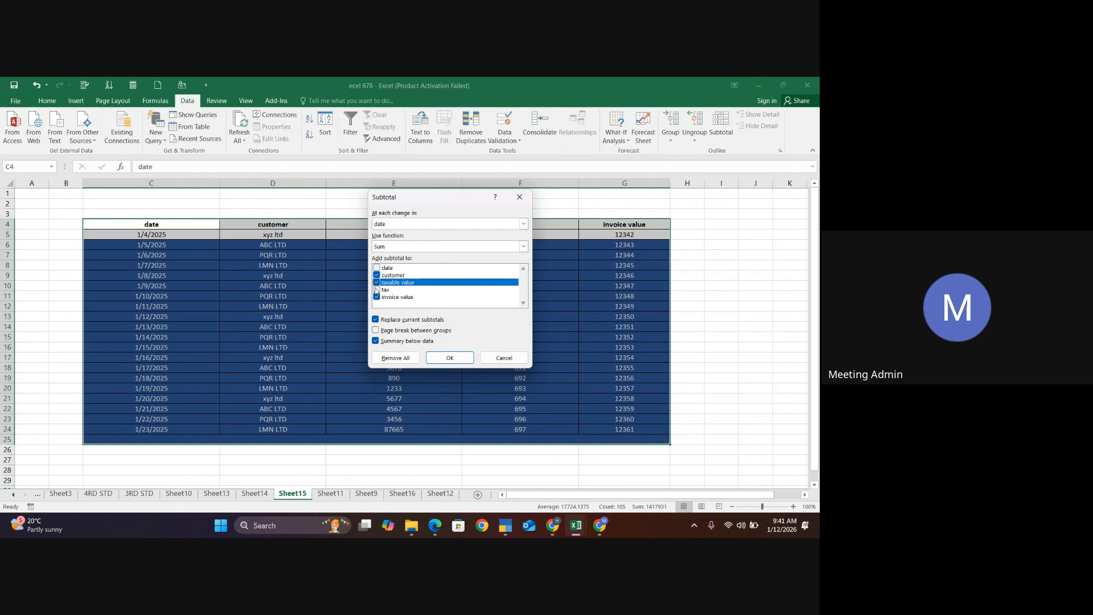
{"action": "left_click", "coordinate": [376, 290]}
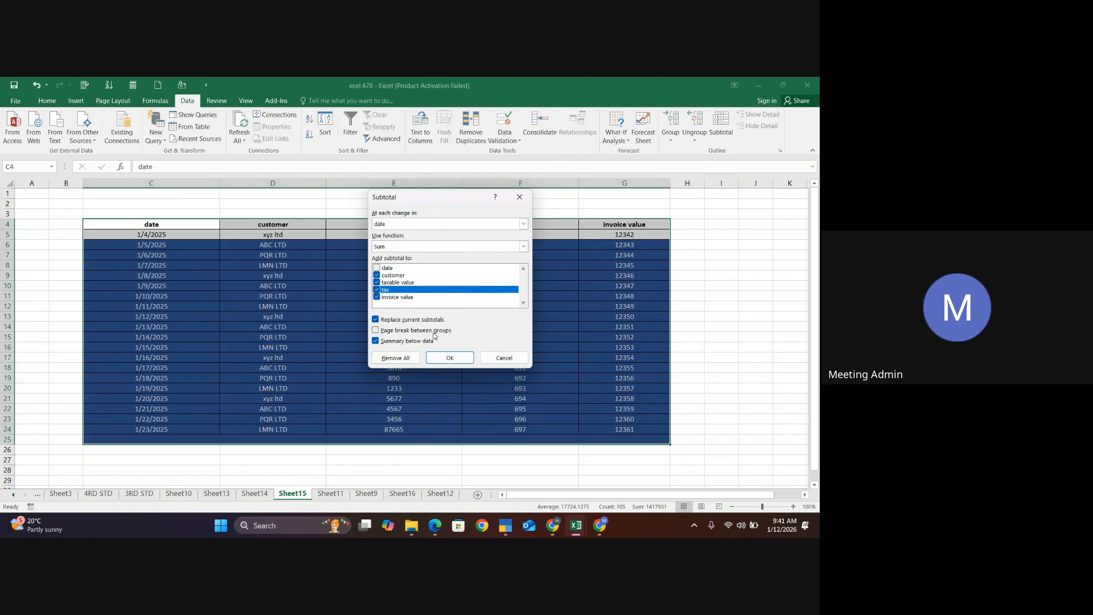
{"action": "left_click", "coordinate": [376, 330]}
{"action": "left_click", "coordinate": [453, 359]}
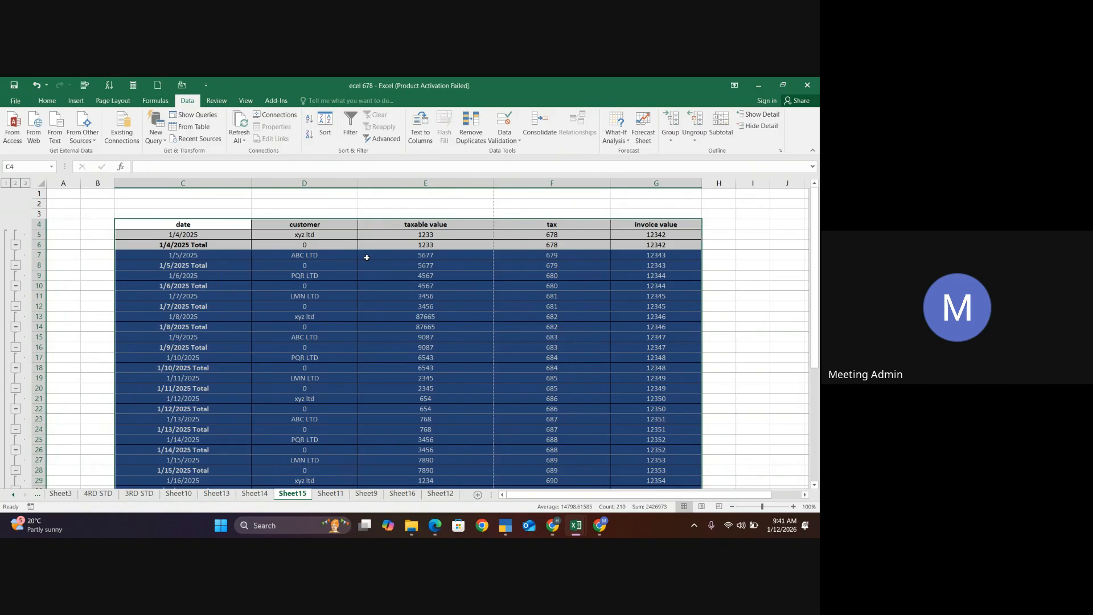
Examine the subtotal rows inserted for each date across the Sheet15 table
{"action": "scroll", "coordinate": [516, 255], "scroll_direction": "down", "scroll_amount": 5}
{"action": "scroll", "coordinate": [515, 255], "scroll_direction": "up", "scroll_amount": 5}
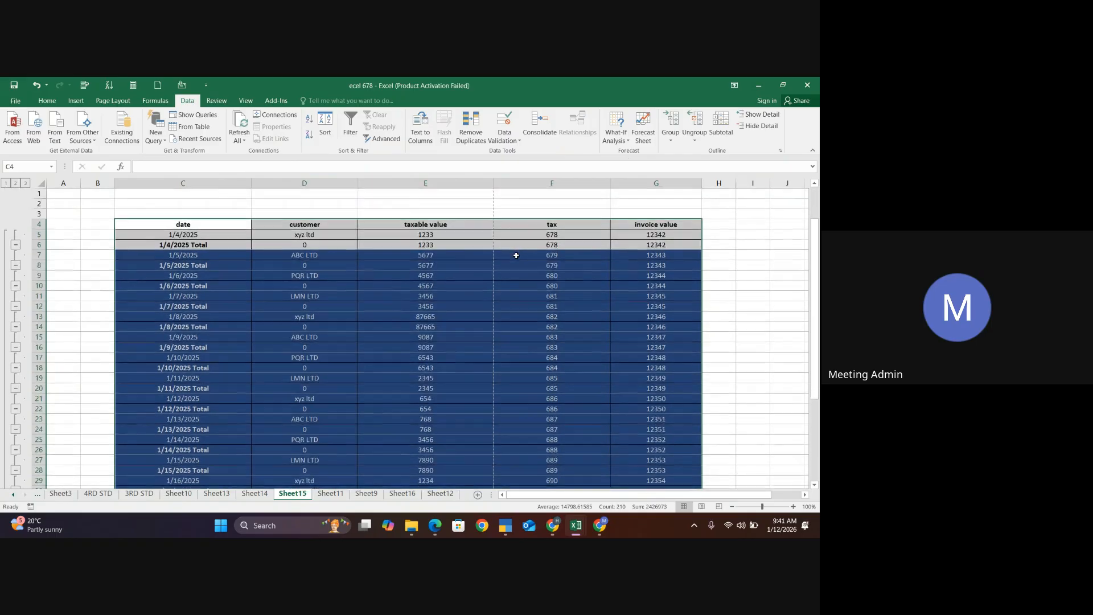
{"action": "scroll", "coordinate": [516, 255], "scroll_direction": "right", "scroll_amount": 1}
{"action": "scroll", "coordinate": [516, 255], "scroll_direction": "right", "scroll_amount": 1}
{"action": "scroll", "coordinate": [516, 255], "scroll_direction": "down", "scroll_amount": 2}
{"action": "scroll", "coordinate": [516, 255], "scroll_direction": "left", "scroll_amount": 2}
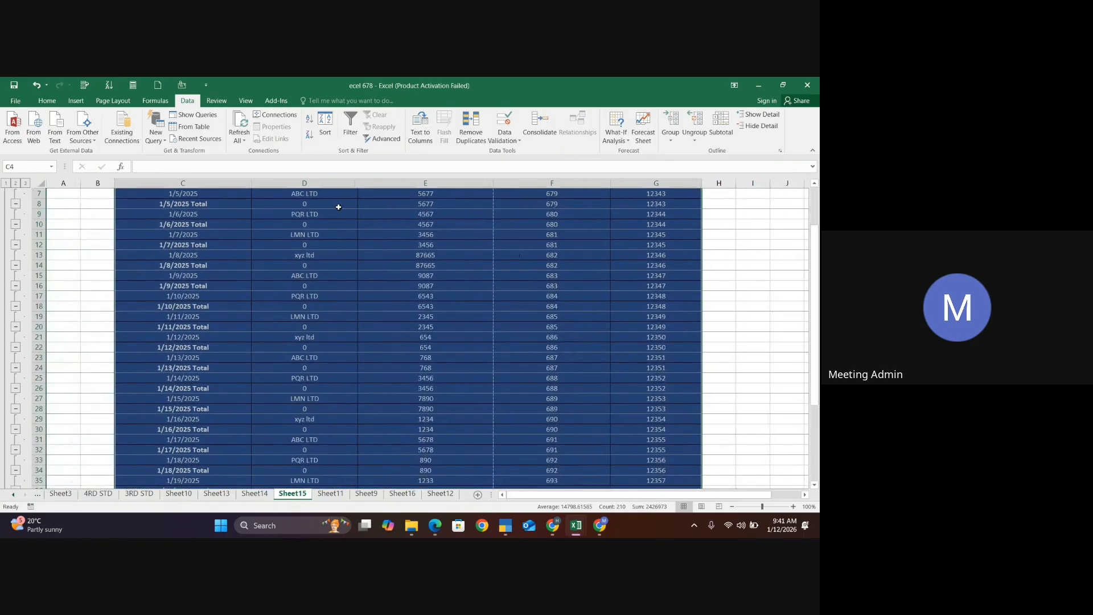
{"action": "scroll", "coordinate": [193, 229], "scroll_direction": "up", "scroll_amount": 1}
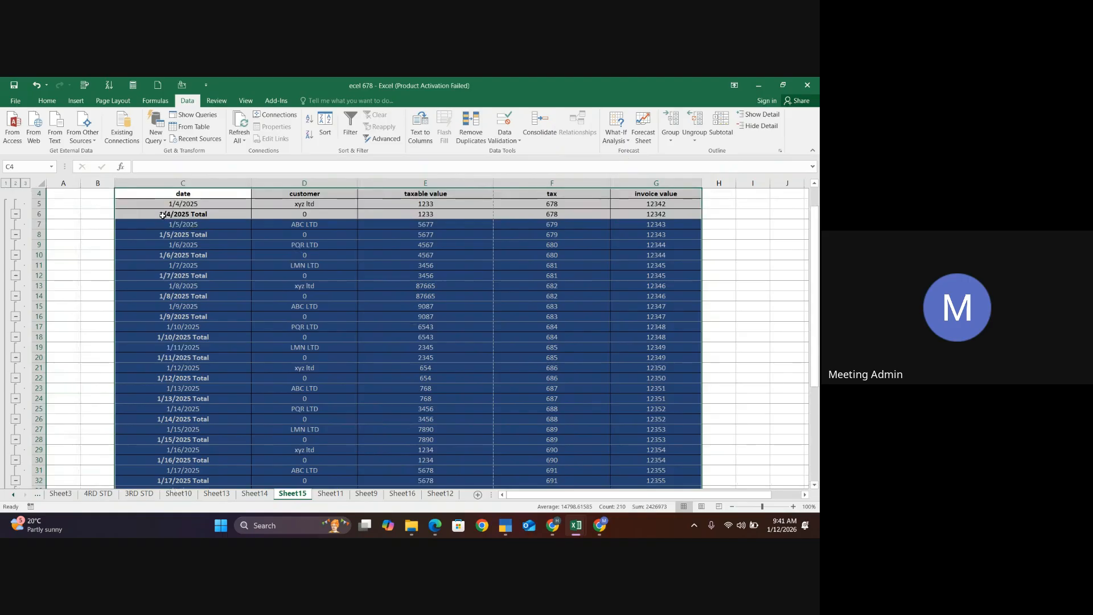
{"action": "scroll", "coordinate": [162, 216], "scroll_direction": "right", "scroll_amount": 1}
Undo the date subtotals on Sheet15 and bring the ecel 678 workbook back into view
{"action": "key", "text": "alt+Tab"}
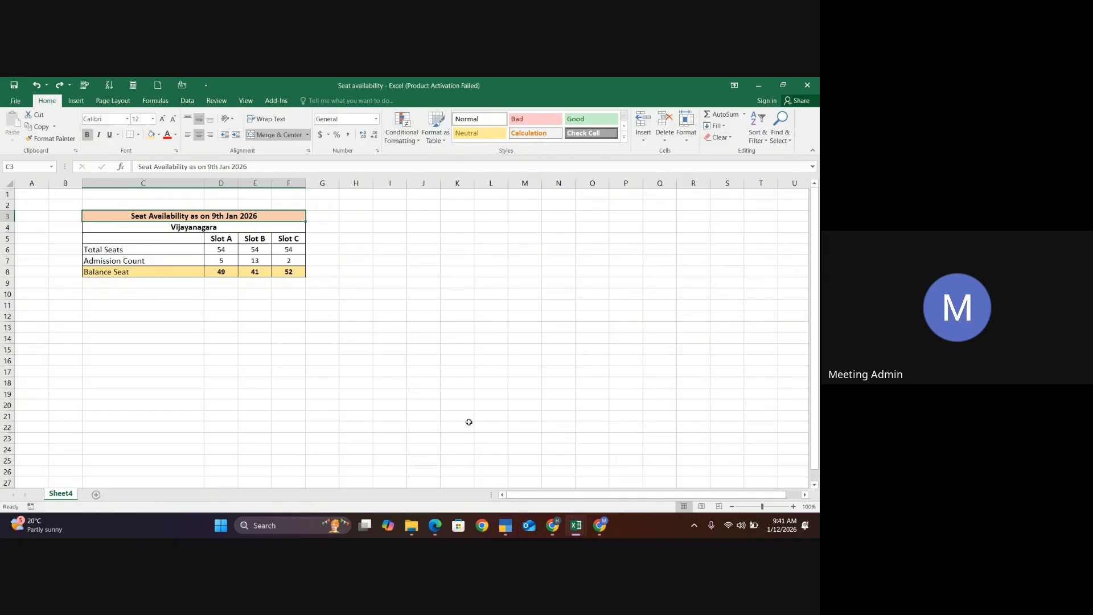
{"action": "key", "text": "alt"}
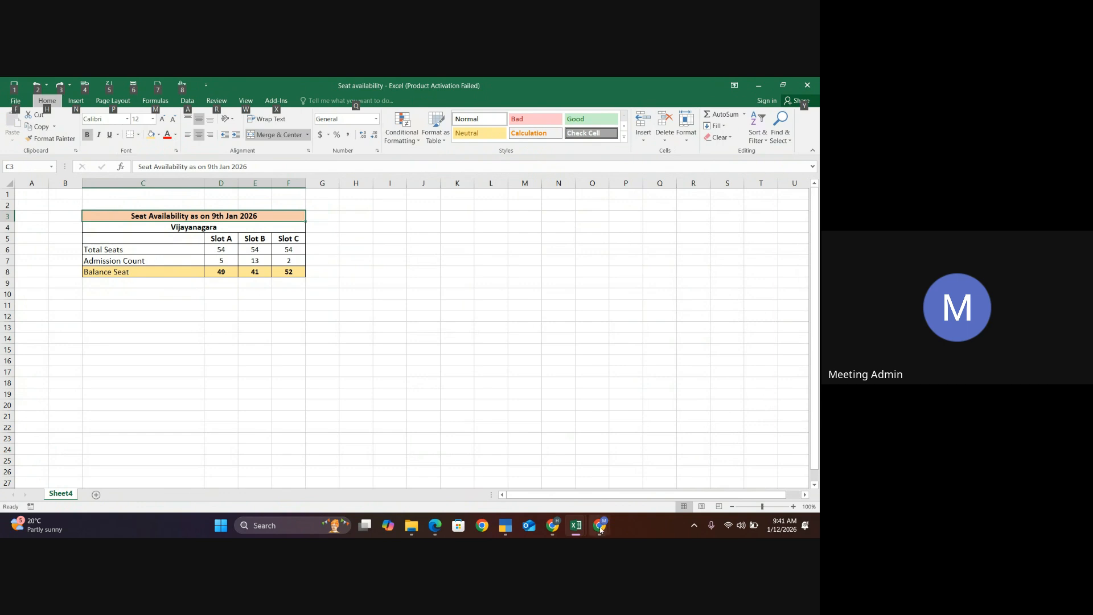
{"action": "mouse_move", "coordinate": [576, 525]}
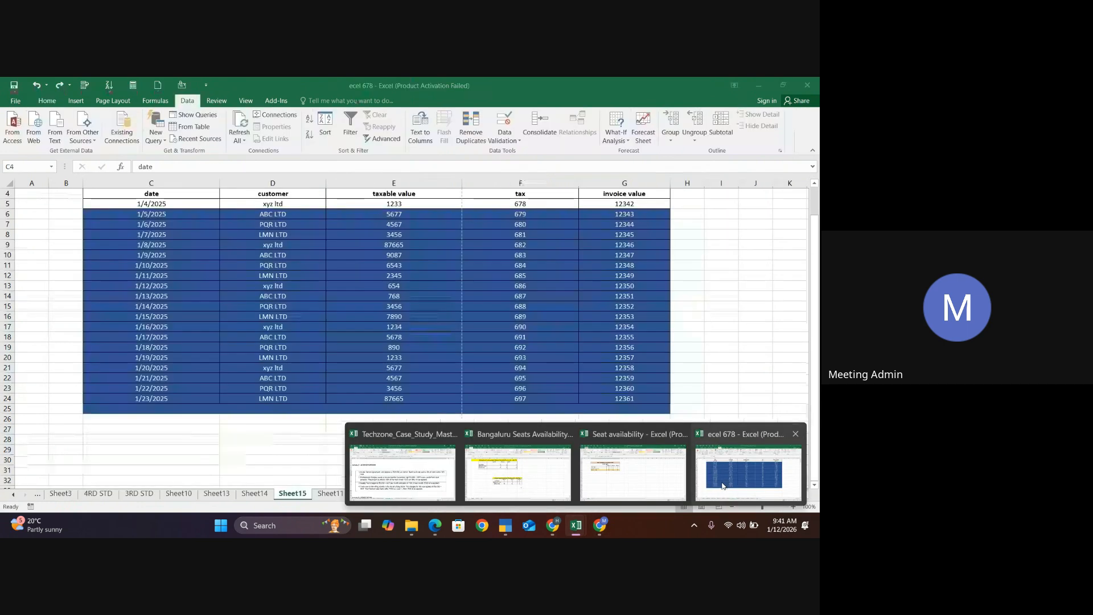
{"action": "left_click", "coordinate": [709, 489]}
{"action": "scroll", "coordinate": [268, 420], "scroll_direction": "up", "scroll_amount": 1}
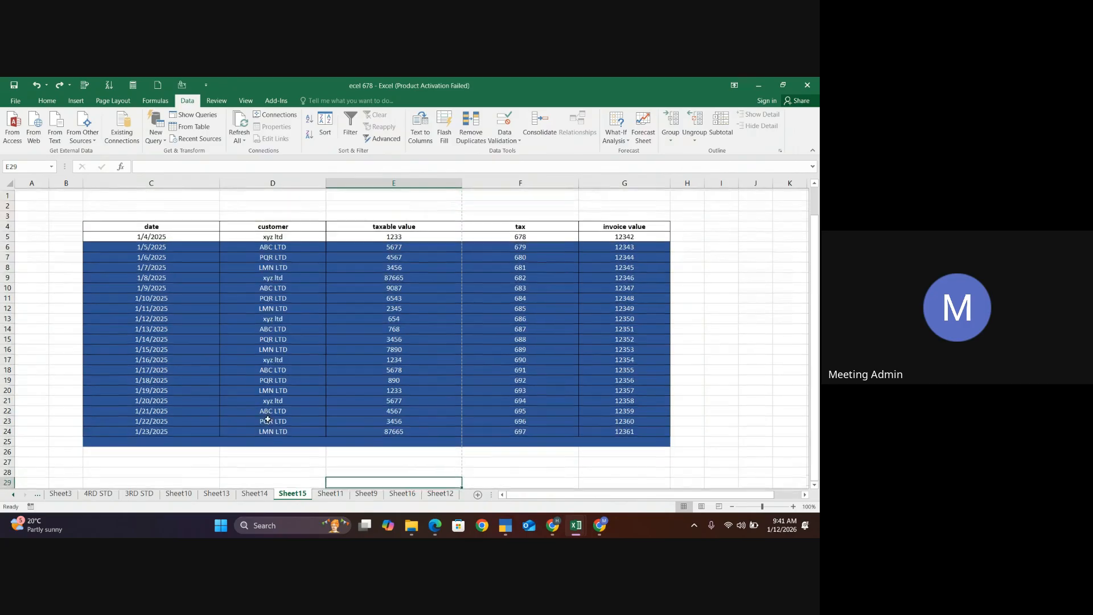
Add filters to the table C4:G25 and sort it by customer from A to Z
{"action": "left_click_drag", "start_coordinate": [97, 220], "coordinate": [620, 437]}
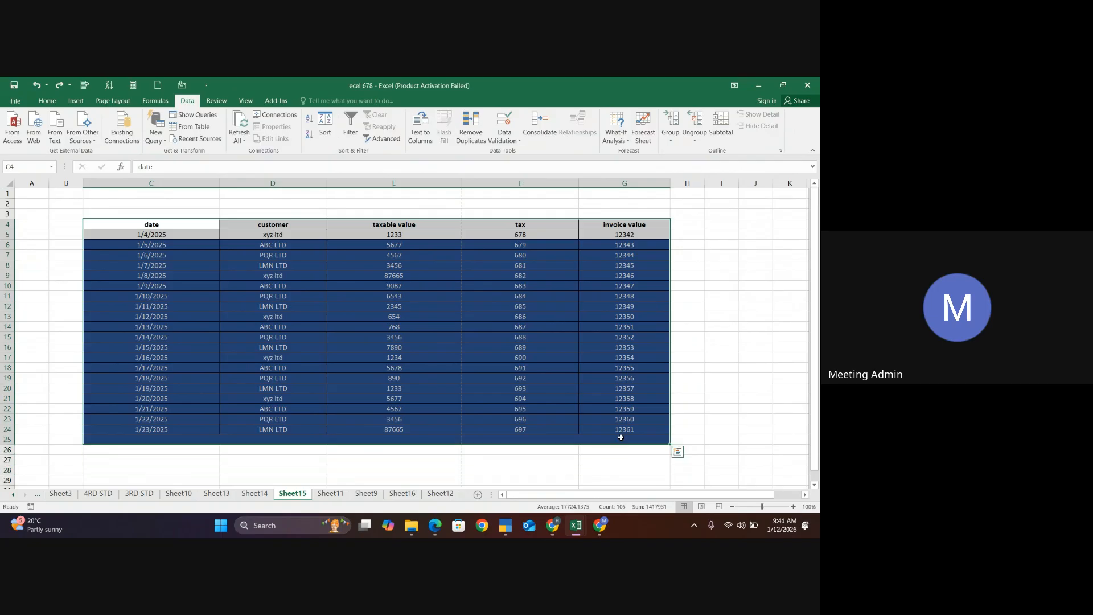
{"action": "left_click", "coordinate": [77, 101]}
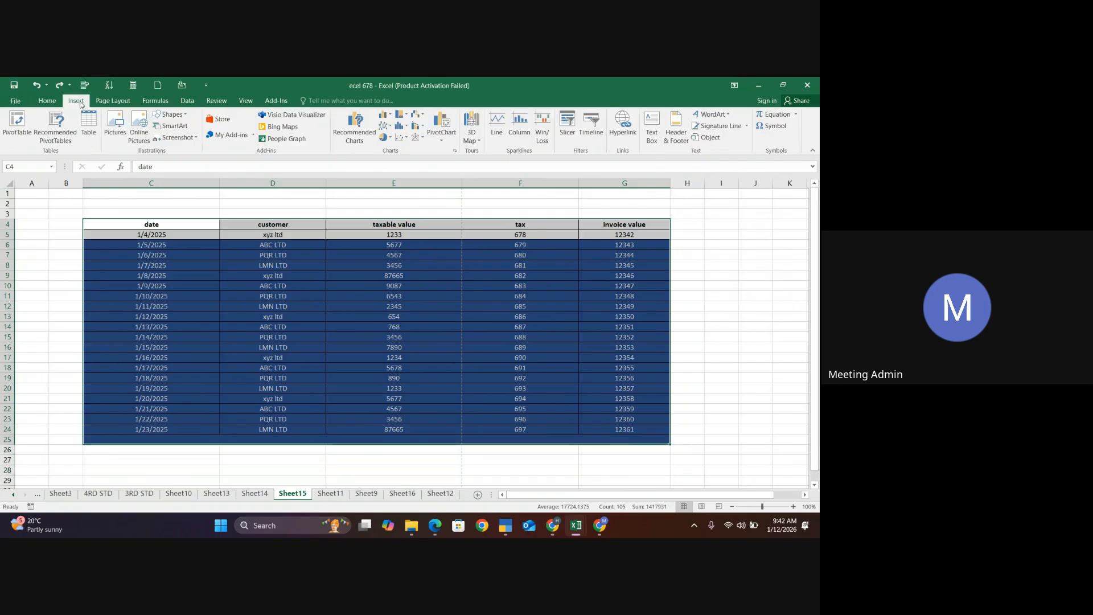
{"action": "left_click", "coordinate": [50, 103]}
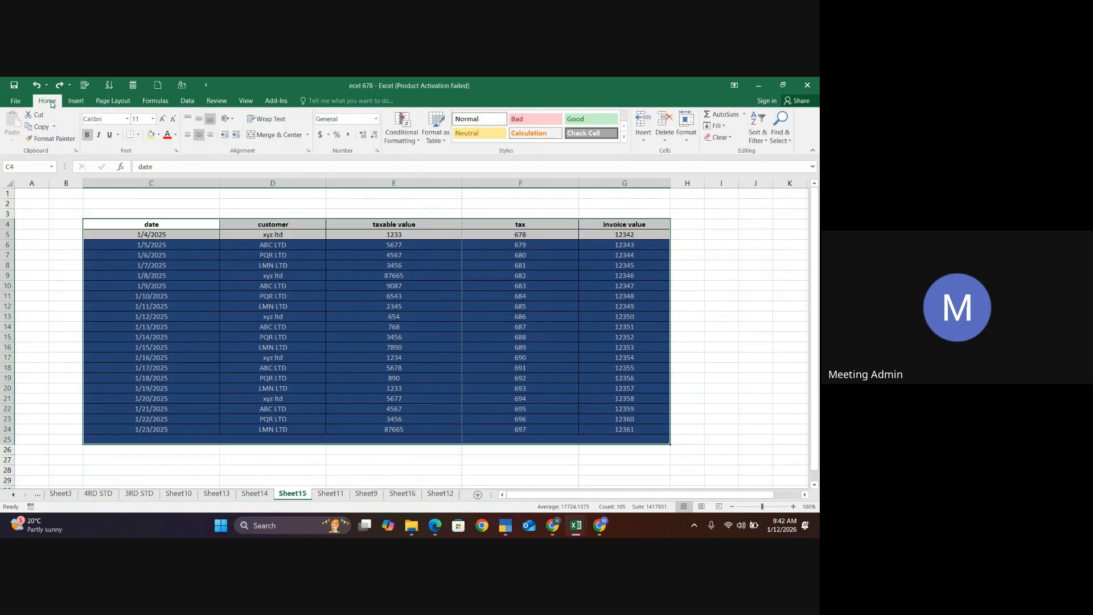
{"action": "left_click", "coordinate": [766, 140]}
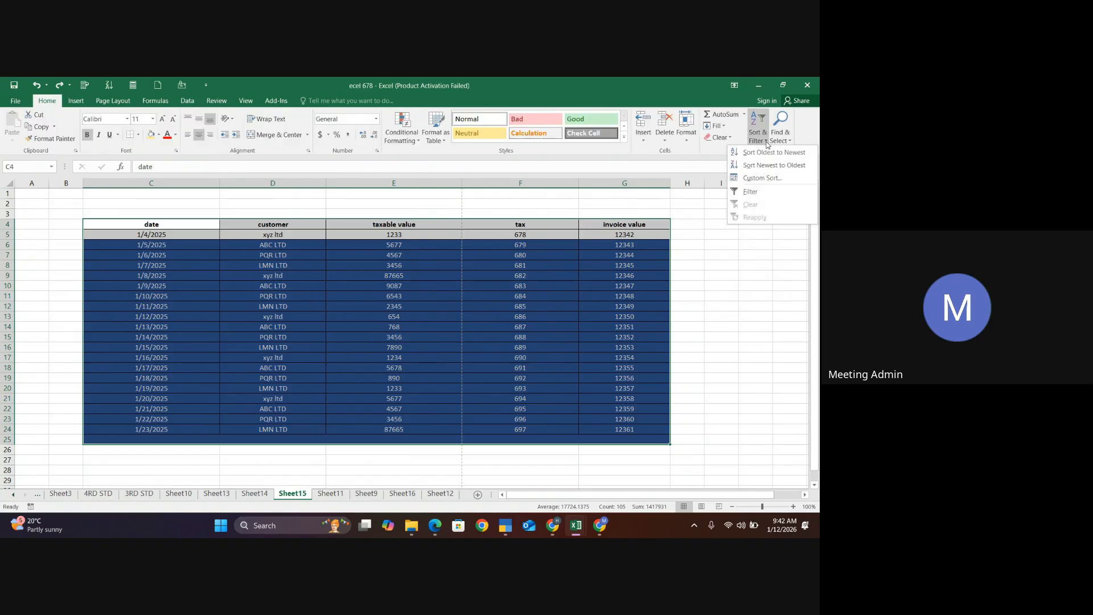
{"action": "left_click", "coordinate": [750, 192]}
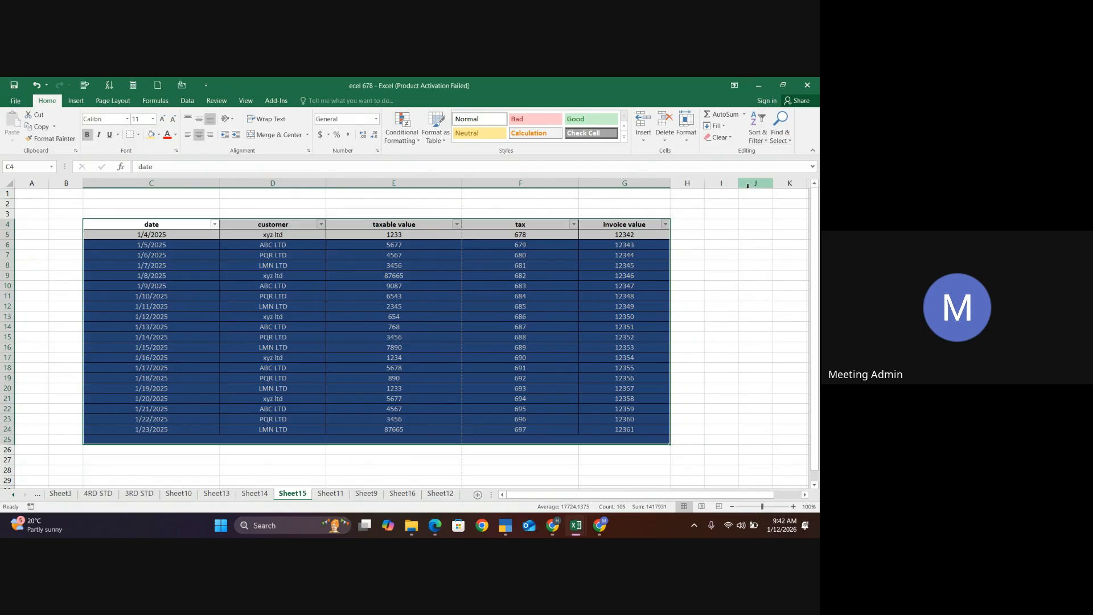
{"action": "left_click", "coordinate": [321, 224]}
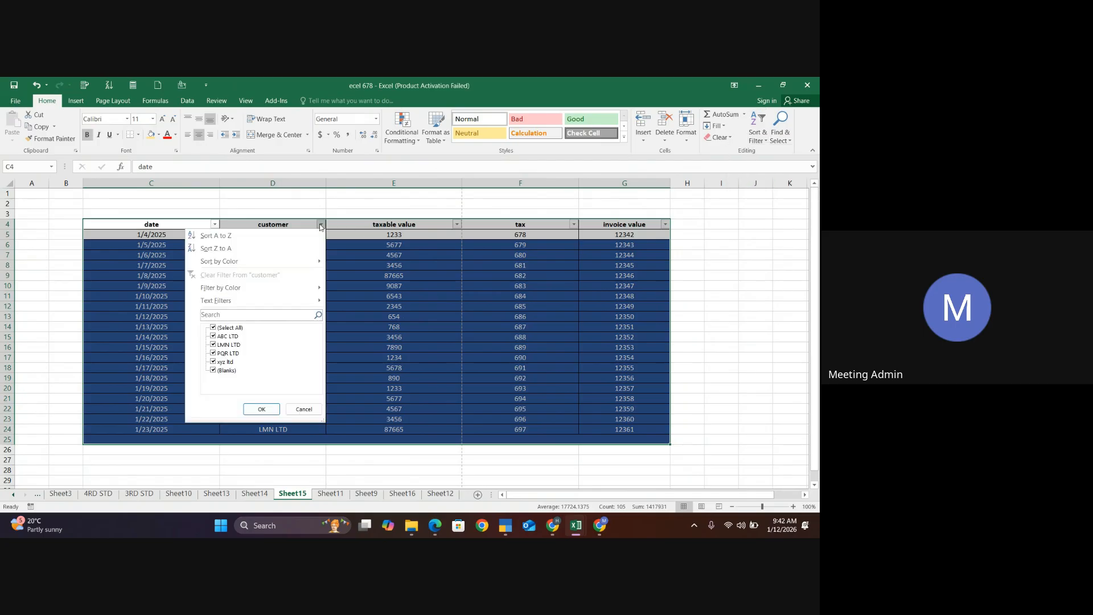
{"action": "left_click", "coordinate": [217, 237]}
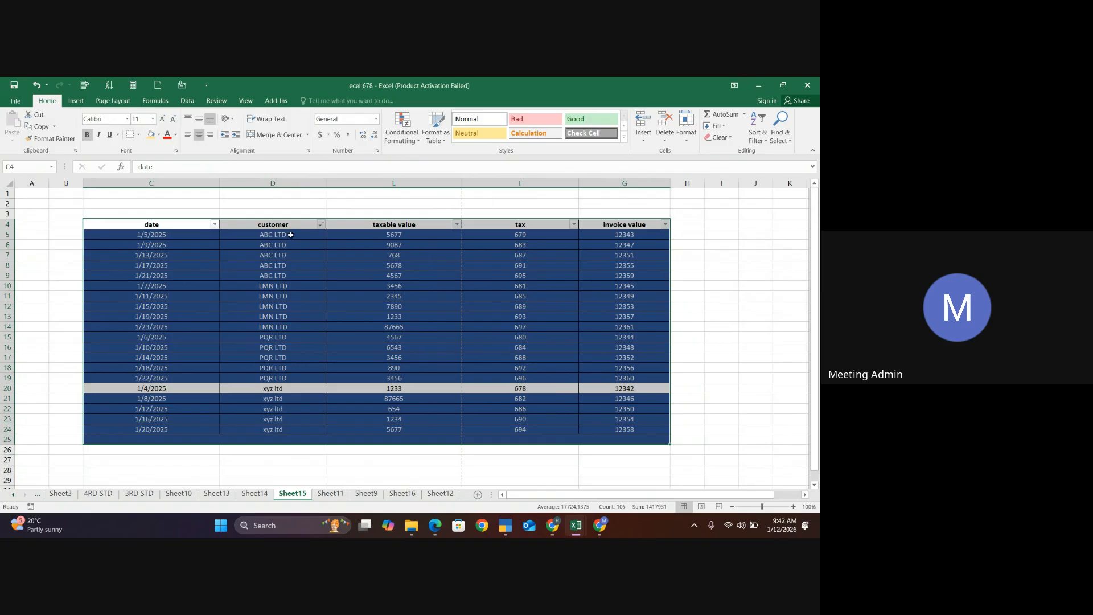
{"action": "left_click", "coordinate": [188, 479]}
{"action": "left_click", "coordinate": [103, 391]}
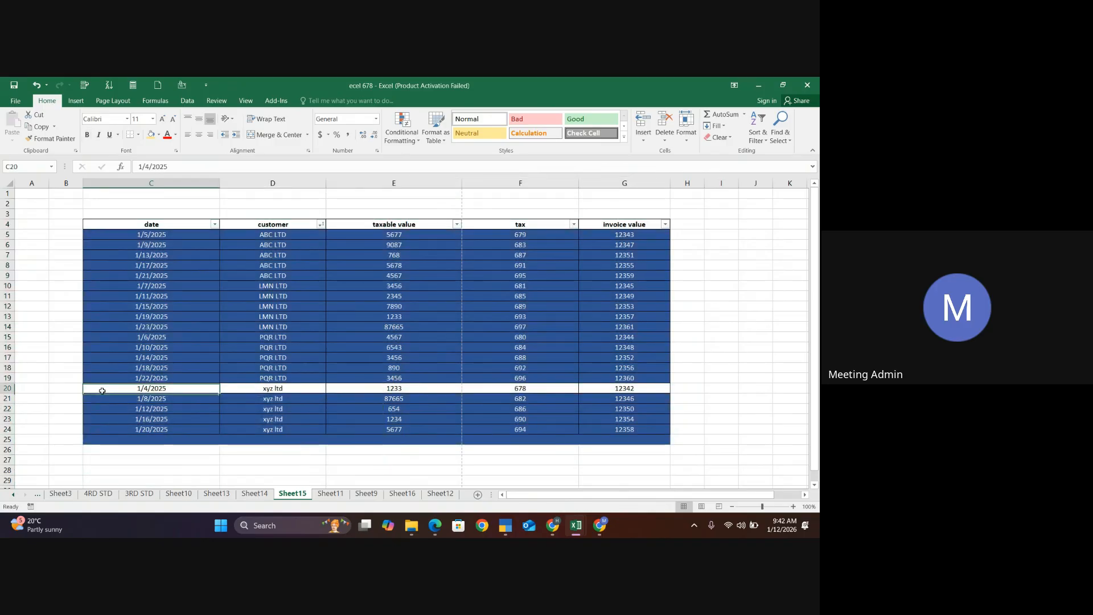
{"action": "left_click", "coordinate": [554, 390]}
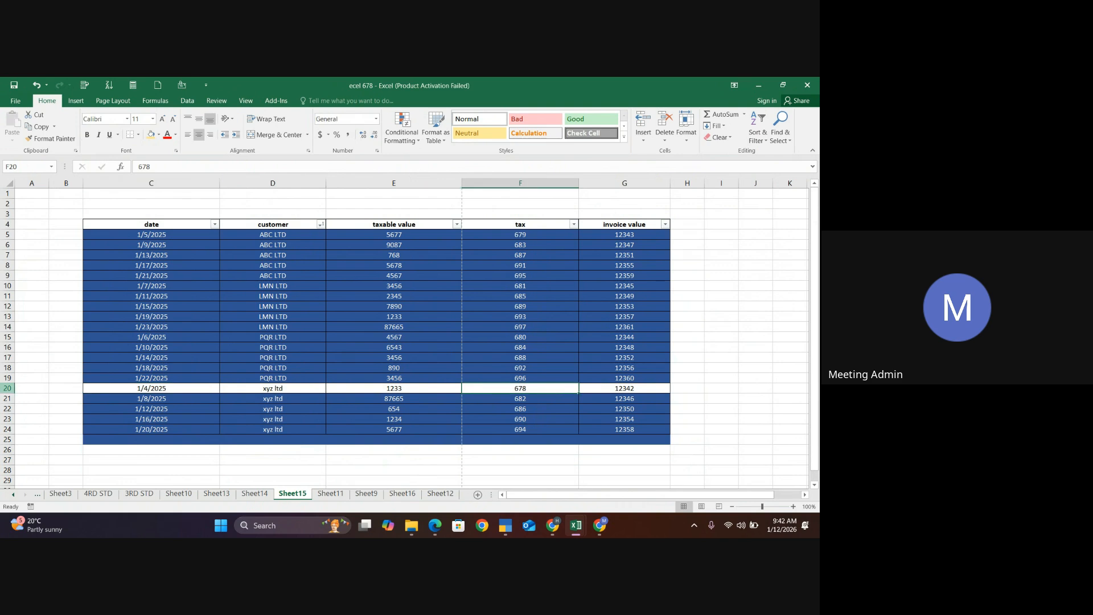
{"action": "left_click", "coordinate": [84, 388]}
{"action": "left_click_drag", "start_coordinate": [85, 389], "coordinate": [393, 388]}
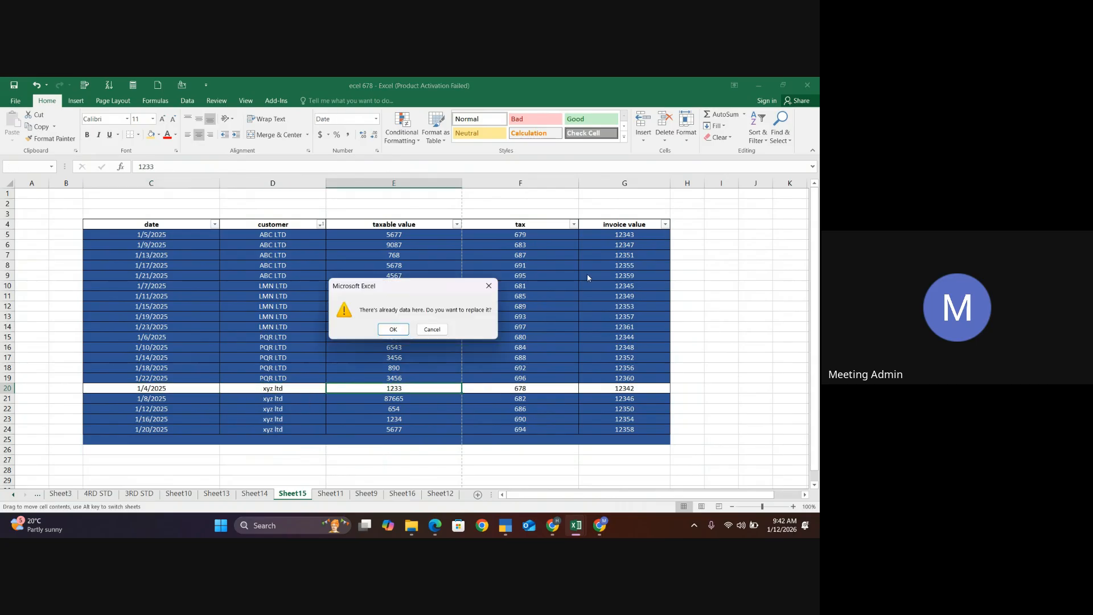
{"action": "left_click", "coordinate": [491, 287]}
{"action": "left_click", "coordinate": [694, 398]}
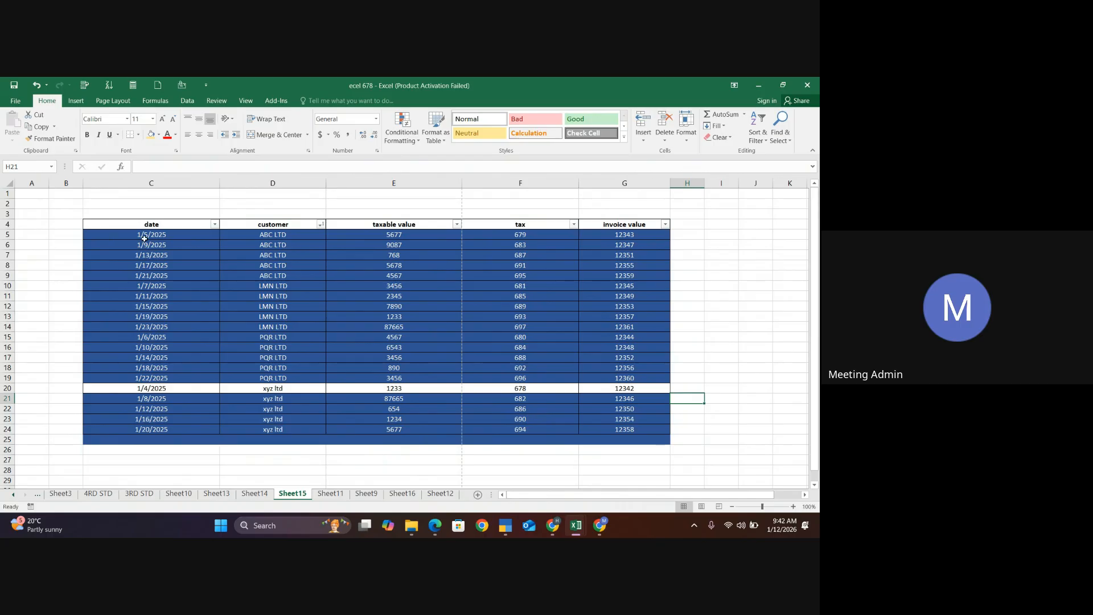
Subtotal C4:G25 at each change in customer, summing customer, taxable value, tax and invoice value, with page breaks between groups
{"action": "left_click", "coordinate": [92, 221]}
{"action": "left_click_drag", "start_coordinate": [93, 221], "coordinate": [502, 335]}
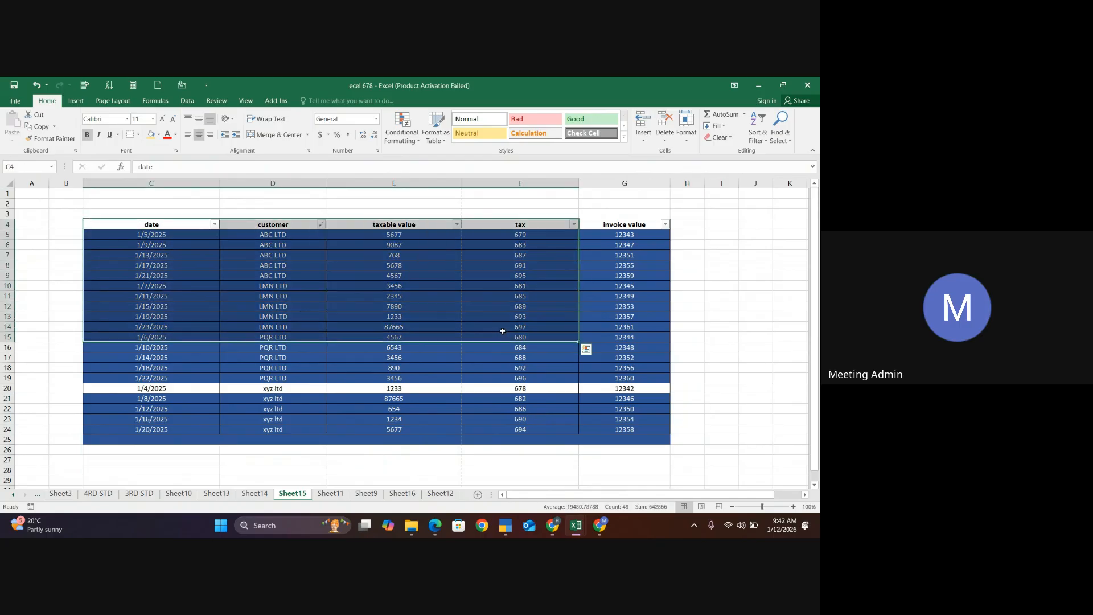
{"action": "left_click", "coordinate": [677, 361]}
{"action": "left_click_drag", "start_coordinate": [132, 226], "coordinate": [594, 435]}
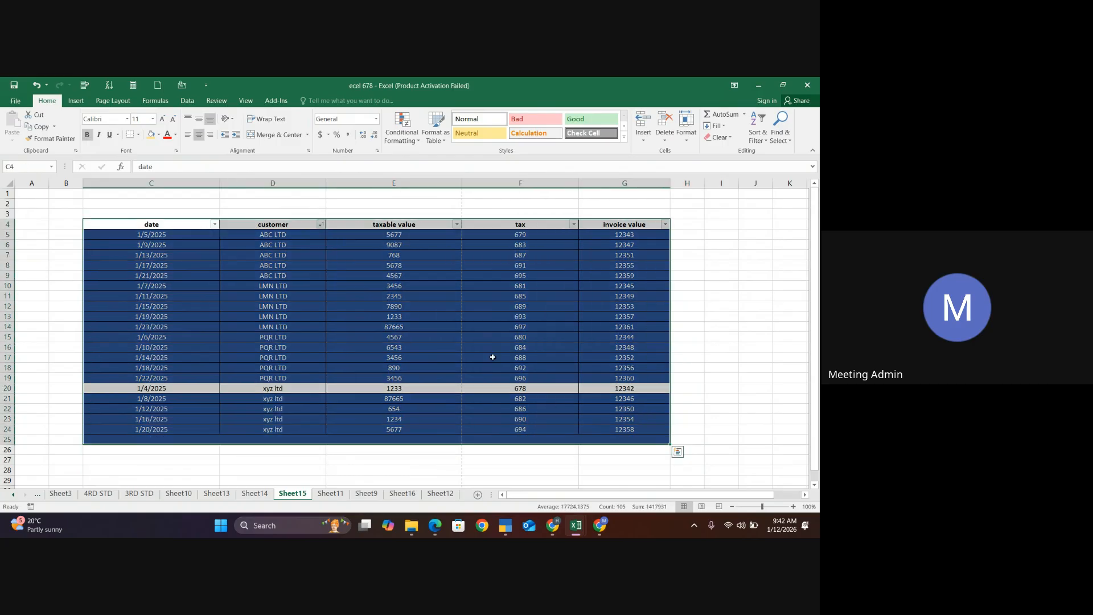
{"action": "left_click", "coordinate": [188, 102]}
{"action": "left_click", "coordinate": [723, 132]}
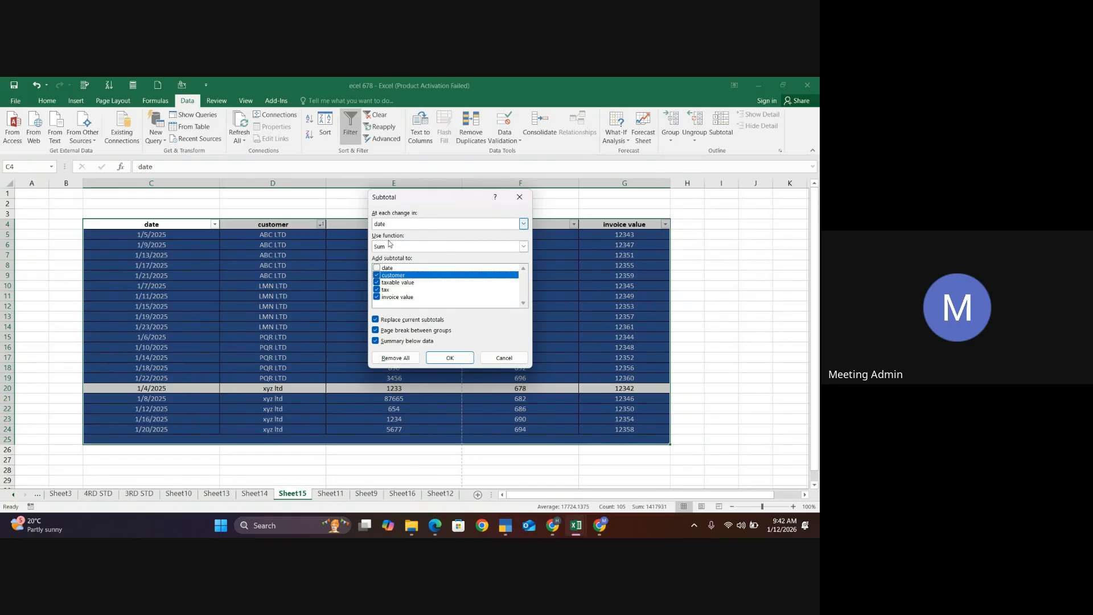
{"action": "left_click", "coordinate": [523, 246]}
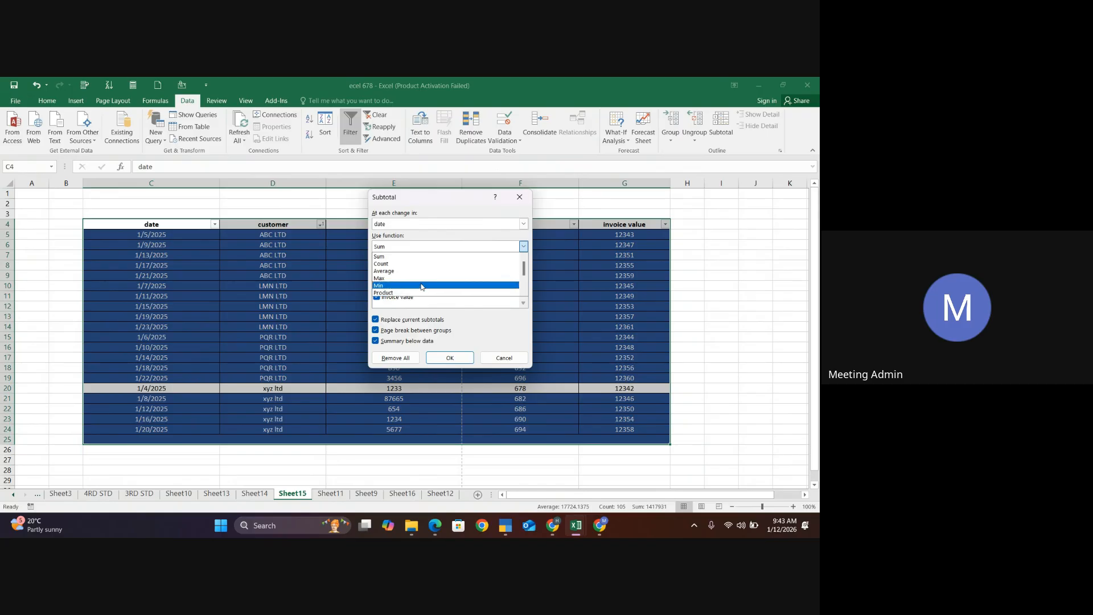
{"action": "left_click", "coordinate": [394, 259]}
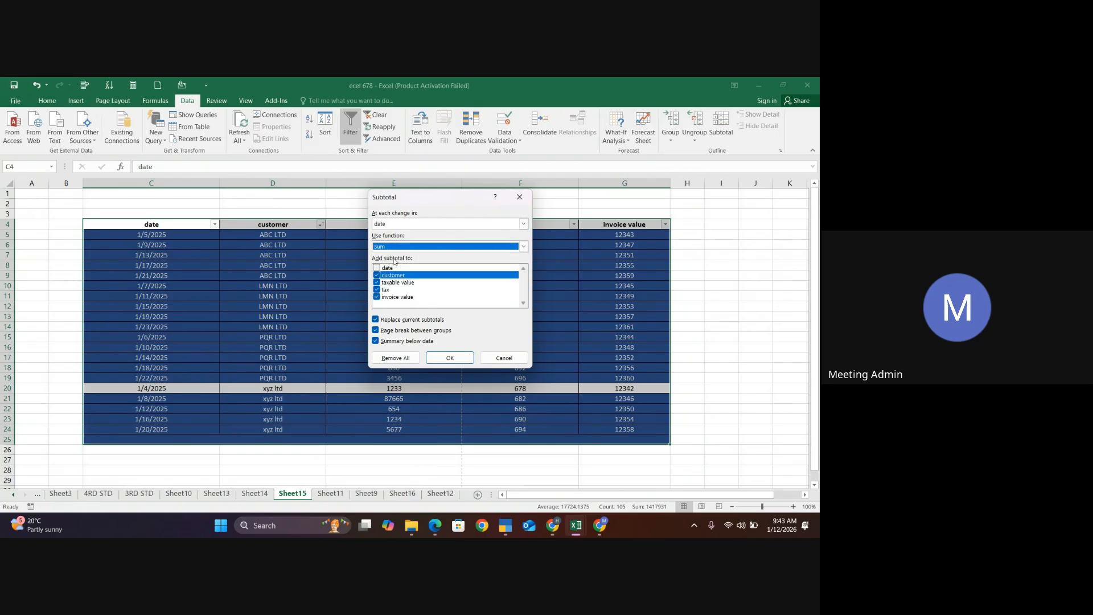
{"action": "left_click", "coordinate": [523, 224]}
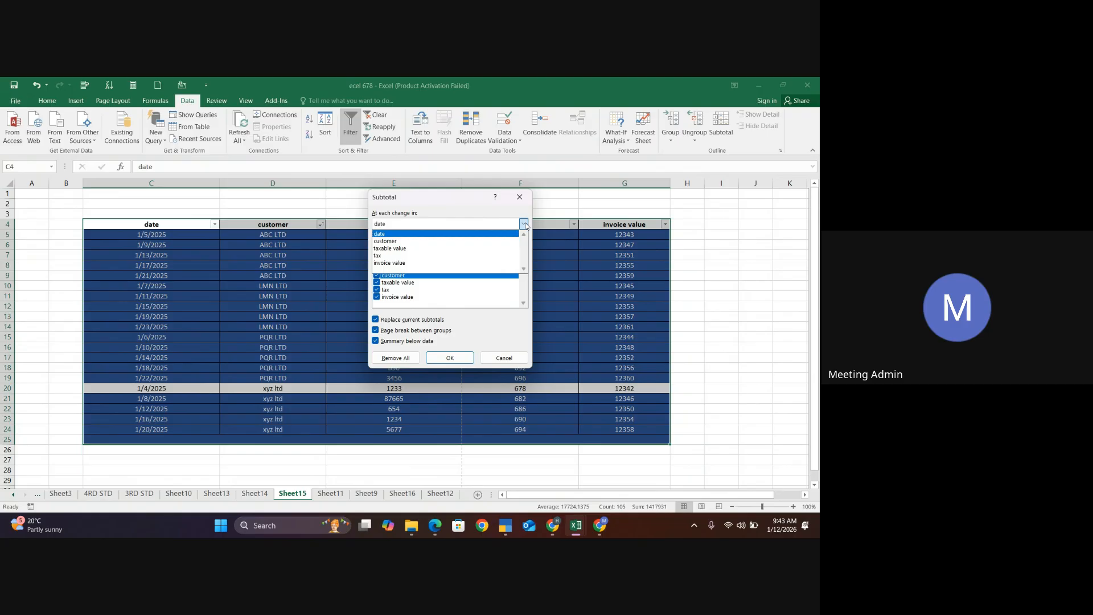
{"action": "left_click", "coordinate": [386, 241]}
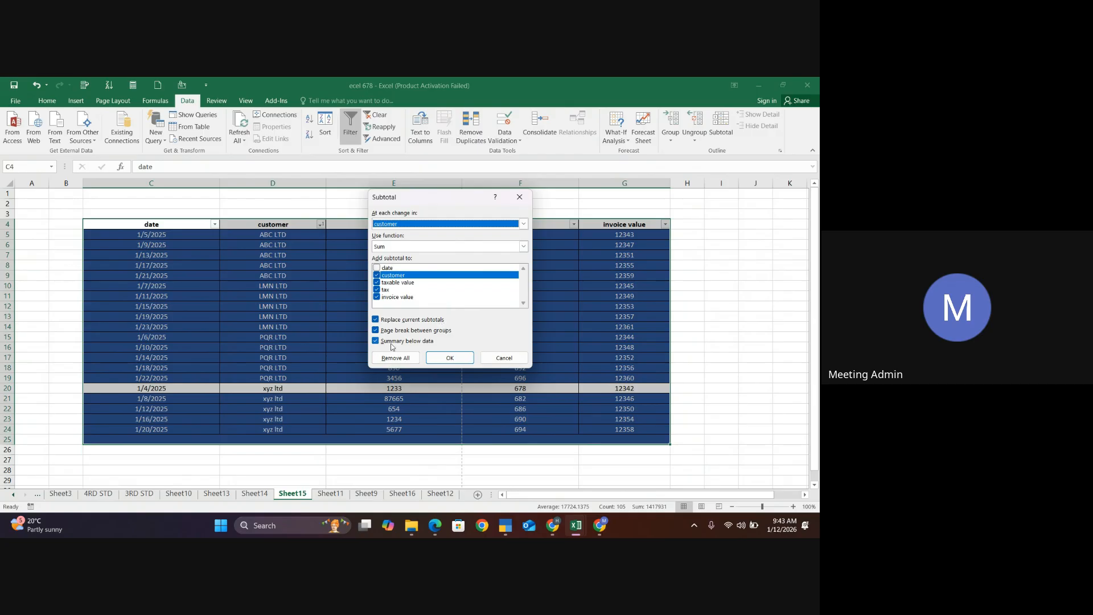
{"action": "left_click", "coordinate": [448, 358]}
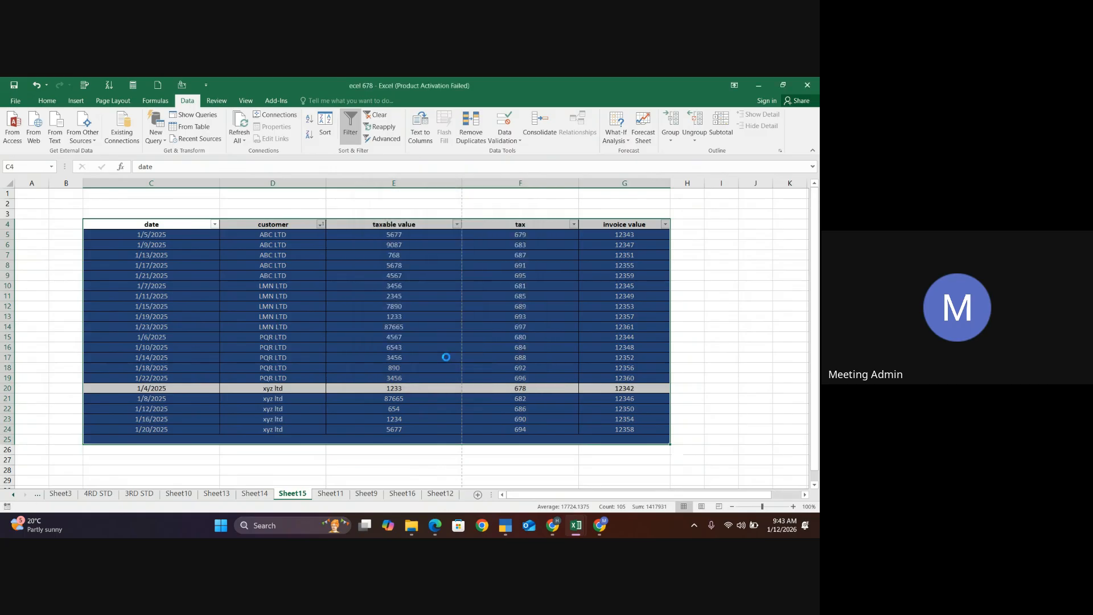
{"action": "left_click", "coordinate": [798, 288]}
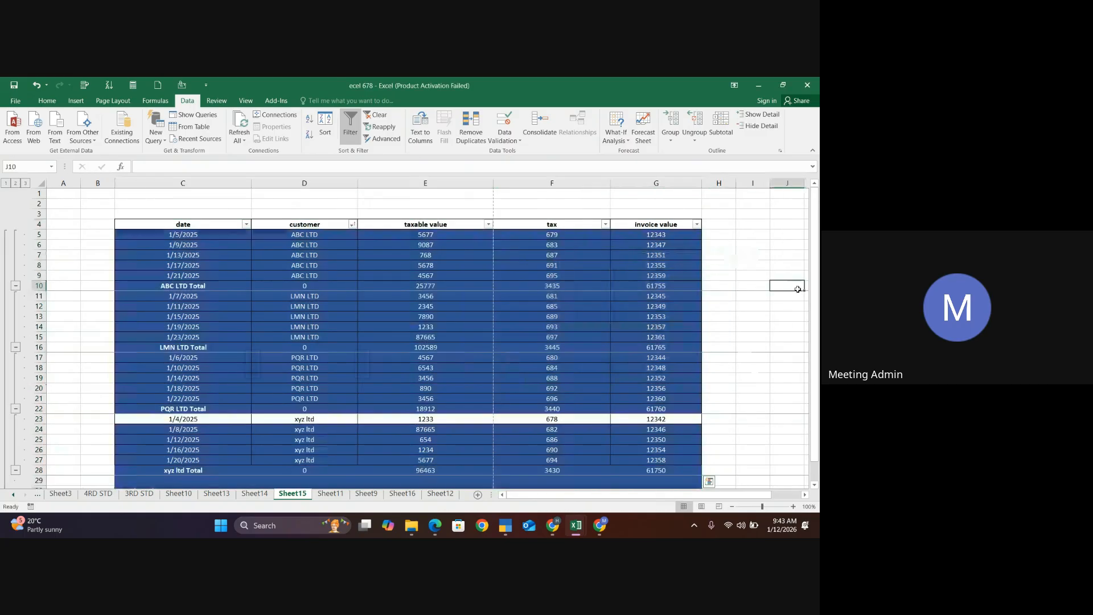
Give the subtotaled range C5:G31 a white fill and black font
{"action": "left_click_drag", "start_coordinate": [133, 238], "coordinate": [649, 471]}
{"action": "left_click", "coordinate": [47, 102]}
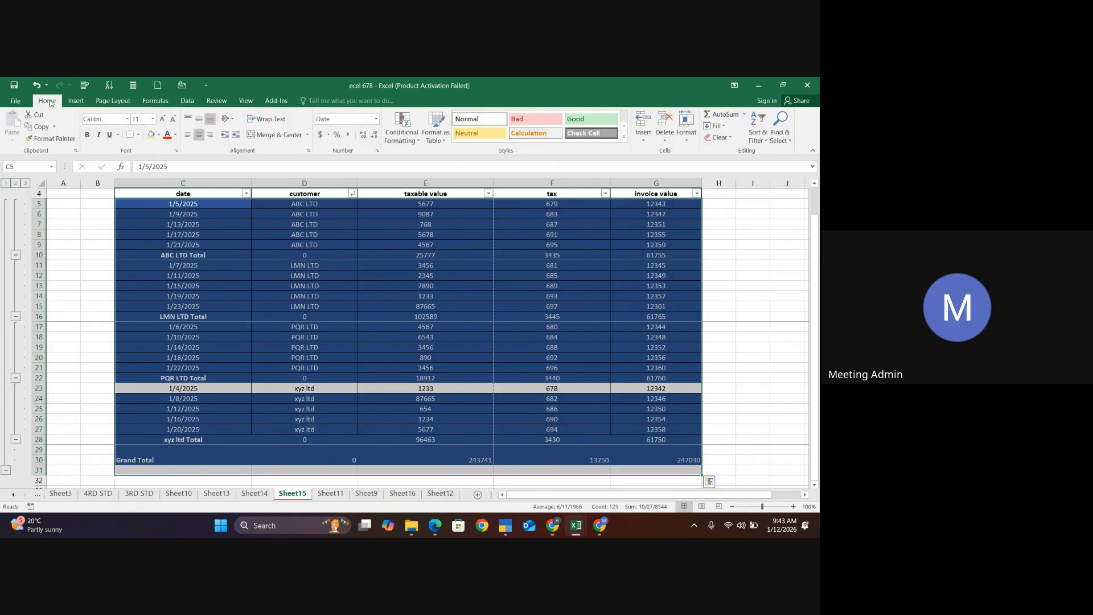
{"action": "left_click", "coordinate": [160, 135]}
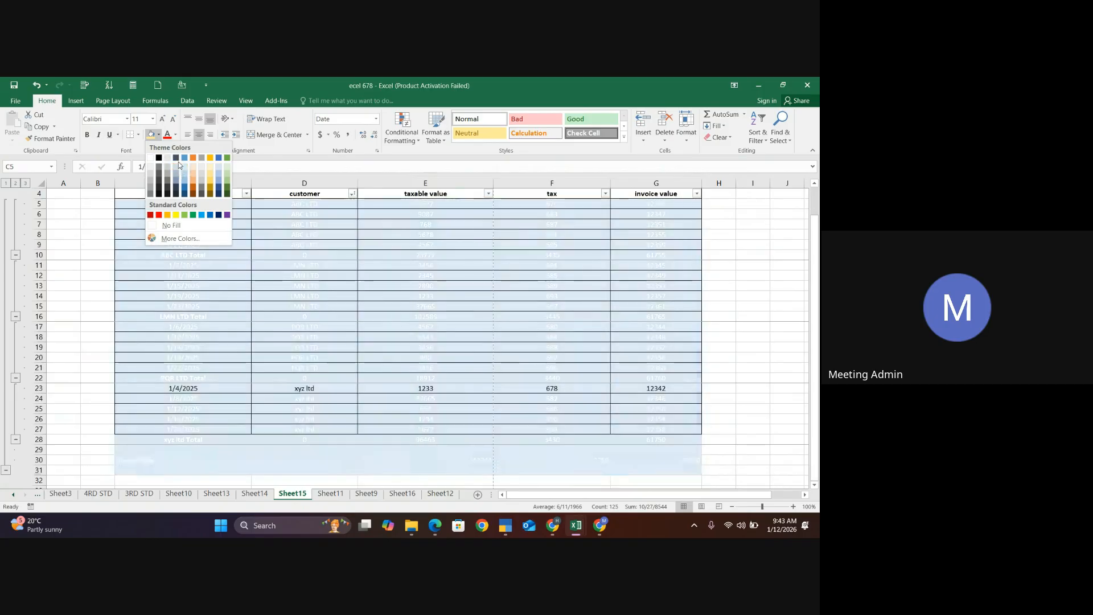
{"action": "left_click", "coordinate": [149, 159]}
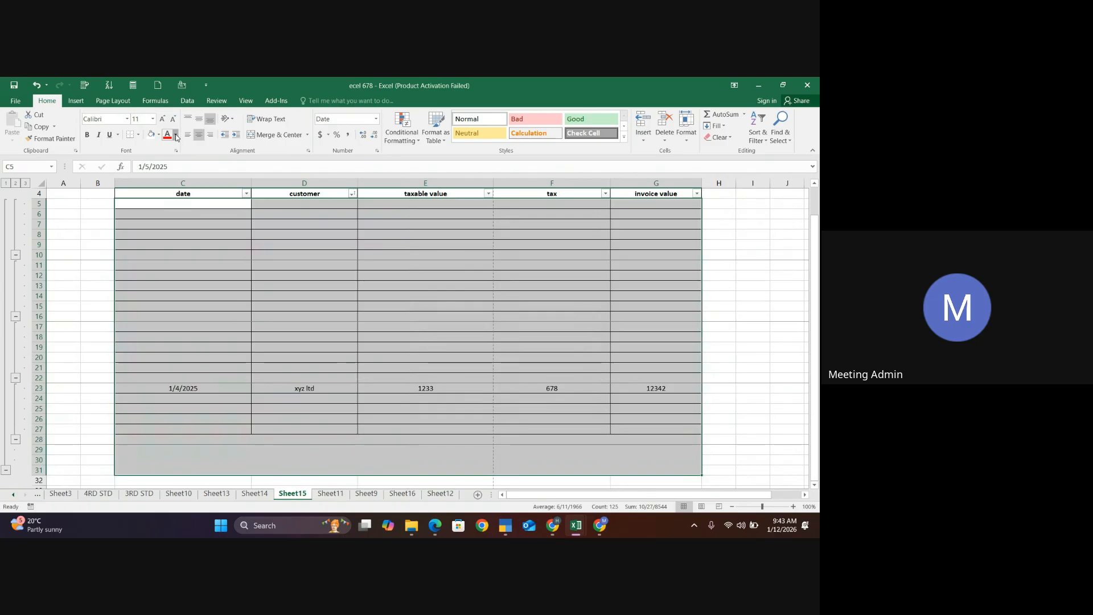
{"action": "left_click", "coordinate": [176, 135]}
{"action": "left_click", "coordinate": [177, 170]}
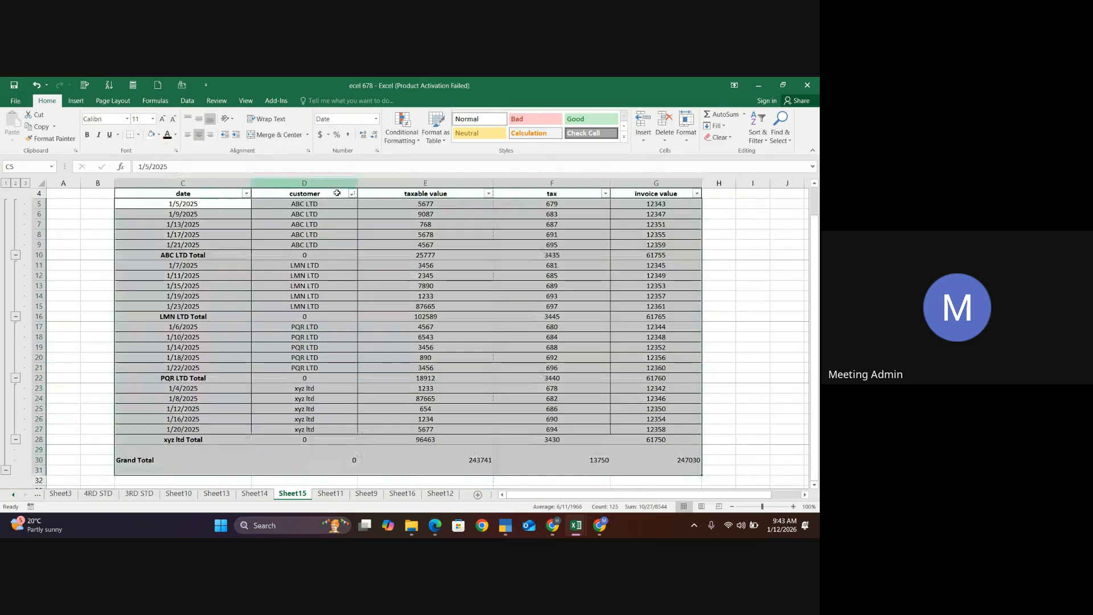
{"action": "left_click", "coordinate": [787, 285]}
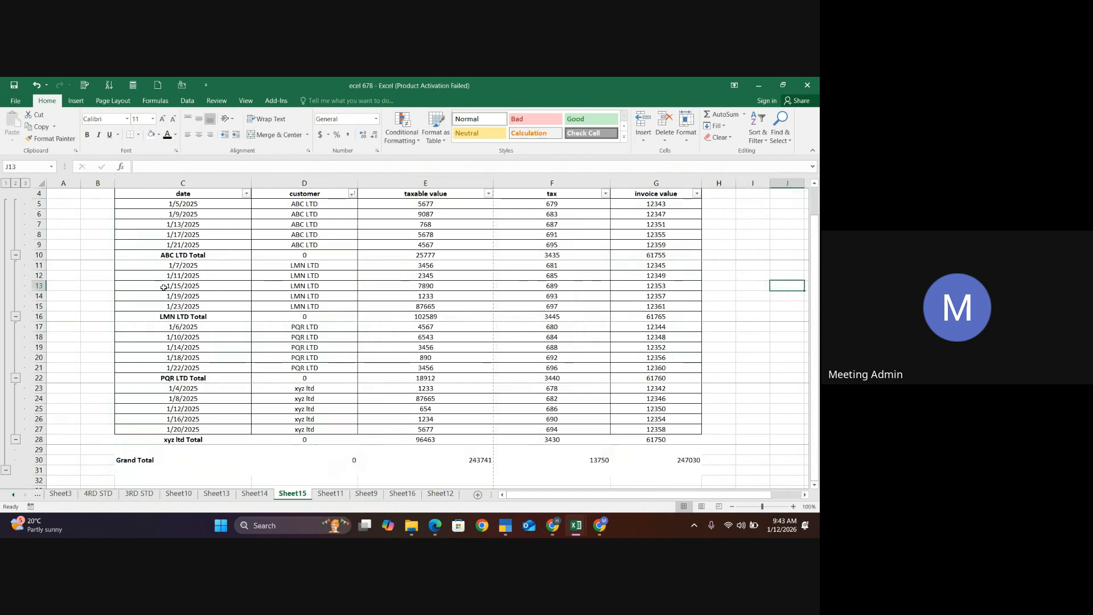
Bold the ABC LTD, LMN LTD, PQR LTD and xyz ltd total rows (10, 16, 22 and 28)
{"action": "left_click", "coordinate": [37, 255]}
{"action": "key", "text": "ctrl+b"}
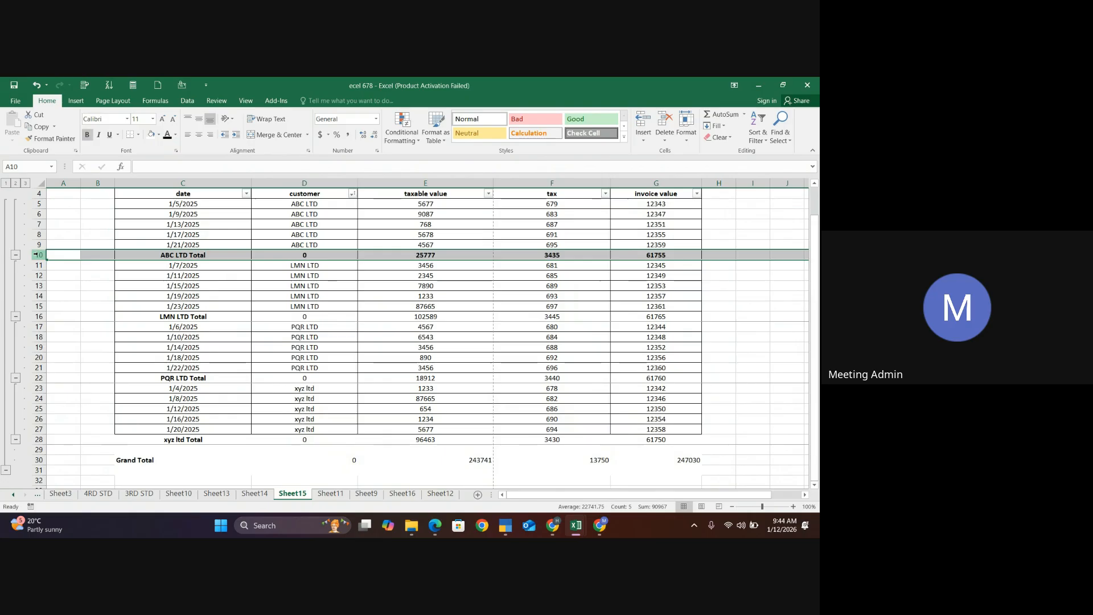
{"action": "left_click", "coordinate": [38, 316]}
{"action": "key", "text": "ctrl+b"}
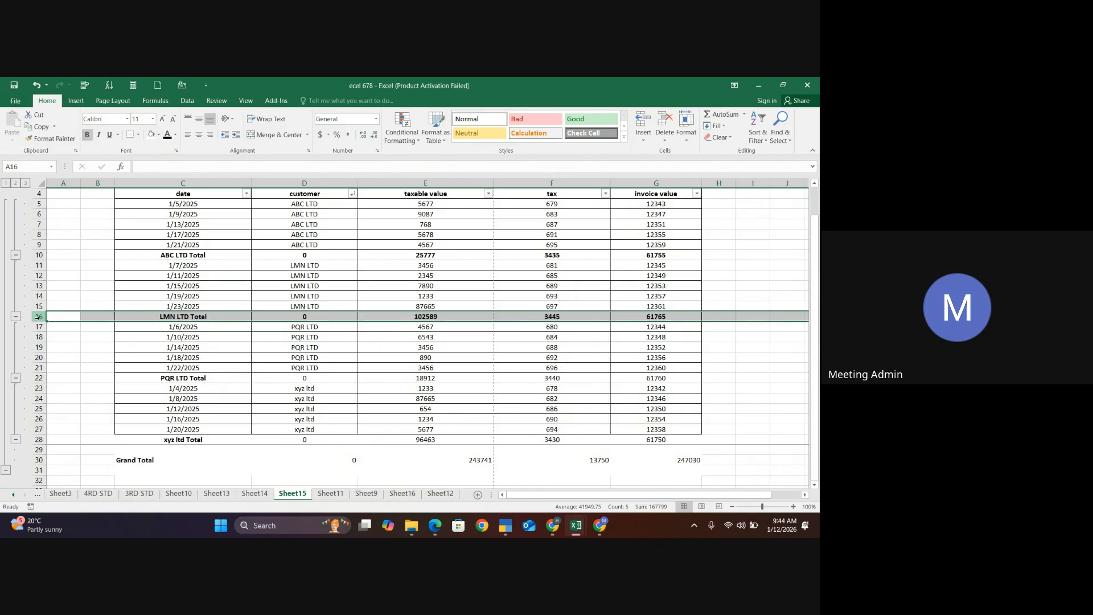
{"action": "left_click", "coordinate": [37, 378]}
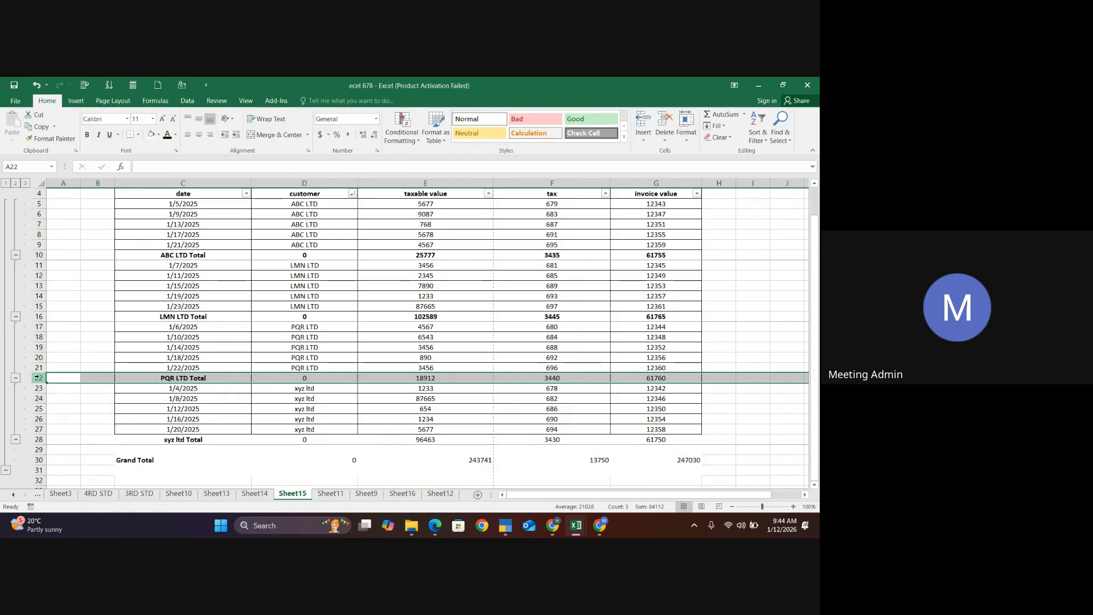
{"action": "key", "text": "ctrl+b"}
{"action": "left_click", "coordinate": [38, 440]}
{"action": "key", "text": "ctrl+b"}
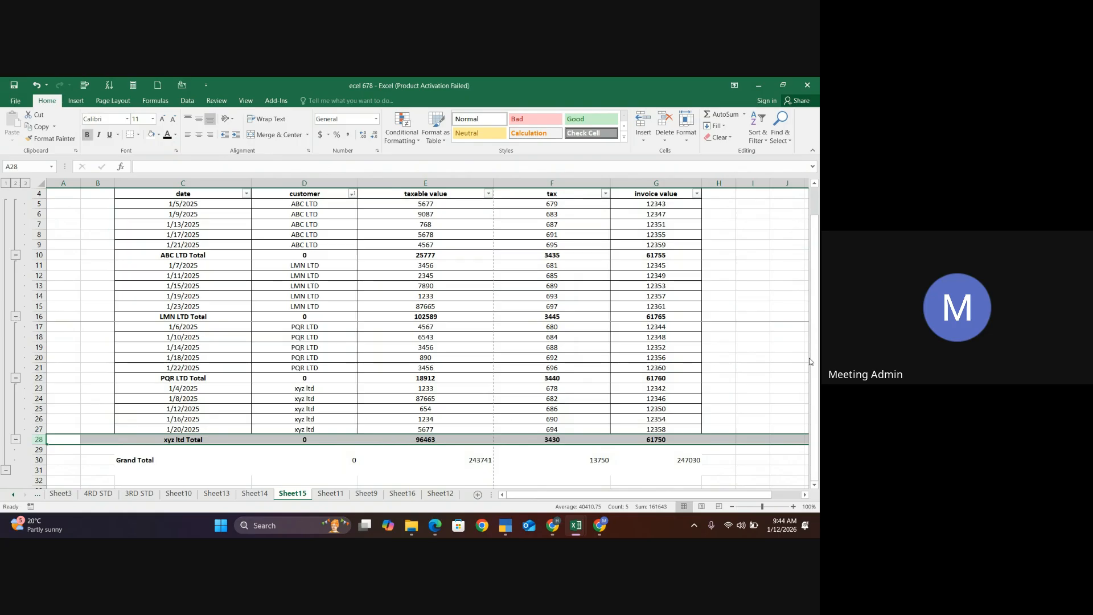
Bold the Grand Total row 30 and return to the beginning of the table
{"action": "scroll", "coordinate": [572, 414], "scroll_direction": "down", "scroll_amount": 4}
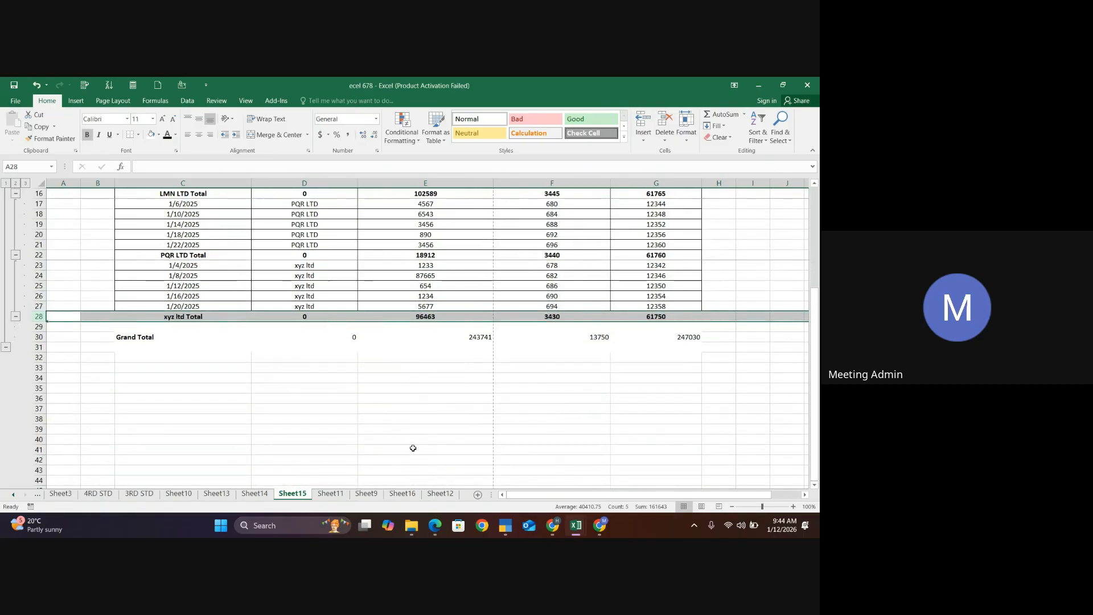
{"action": "left_click", "coordinate": [413, 448]}
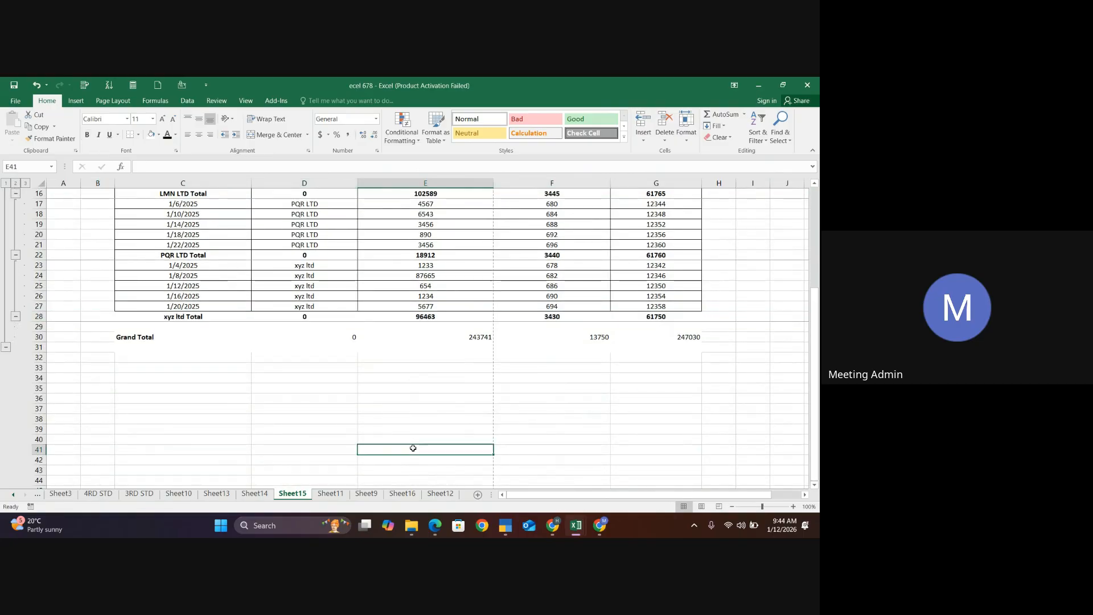
{"action": "left_click", "coordinate": [38, 337]}
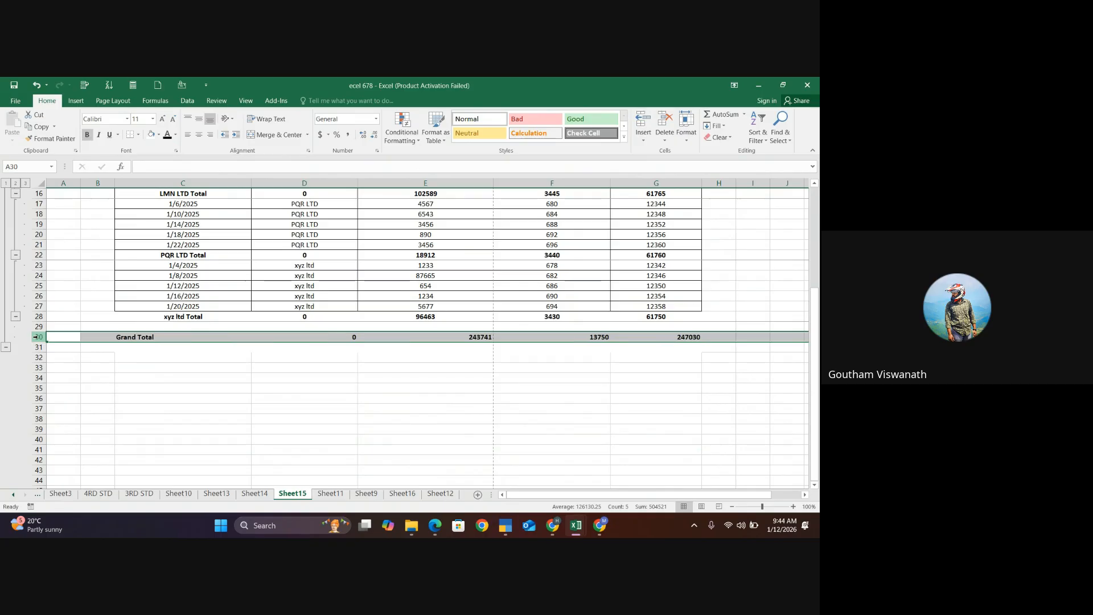
{"action": "left_click", "coordinate": [262, 372]}
{"action": "scroll", "coordinate": [427, 278], "scroll_direction": "up", "scroll_amount": 5}
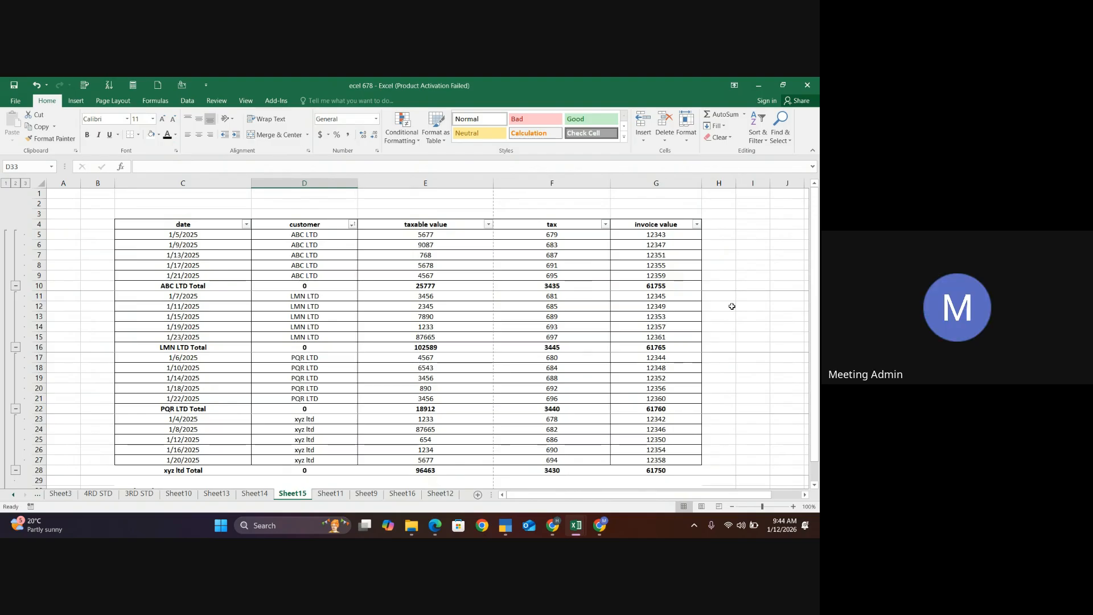
{"action": "left_click", "coordinate": [731, 306]}
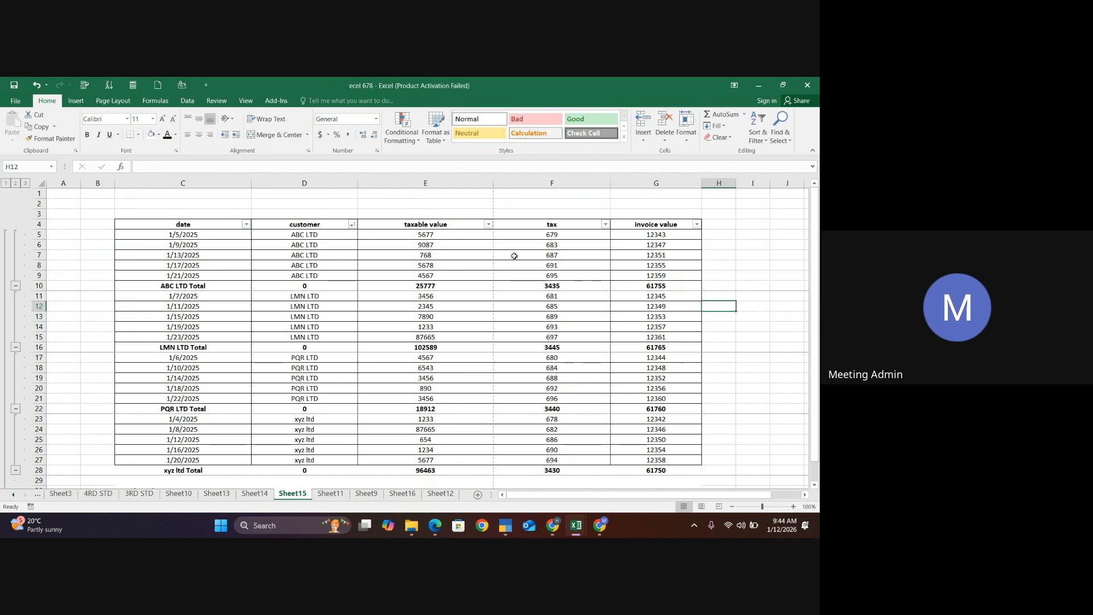
Undo the bold formatting of the total rows and the black font on C5:G31
{"action": "left_click", "coordinate": [434, 288]}
{"action": "key", "text": "ctrl+z"}
{"action": "key", "text": "ctrl+z"}
{"action": "key", "text": "ctrl+z"}
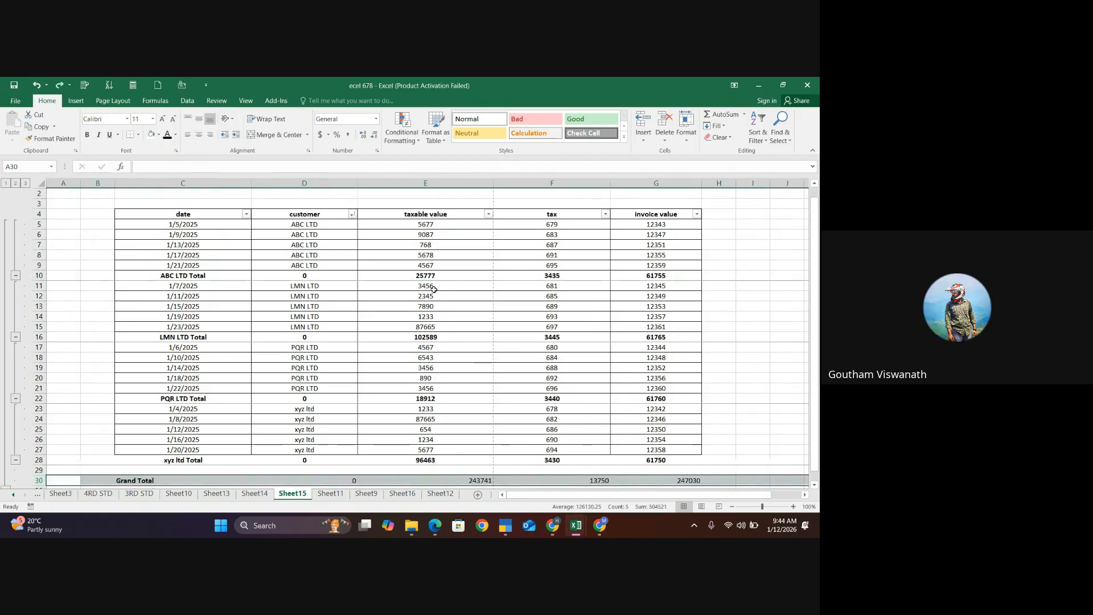
{"action": "key", "text": "ctrl+z"}
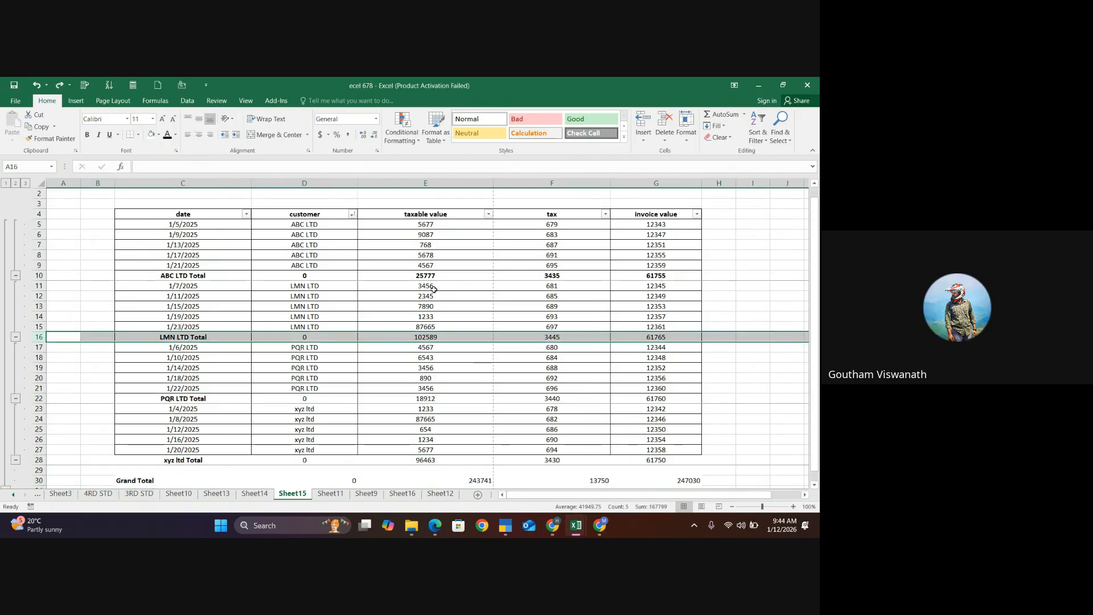
{"action": "type", "text": "ZZ"}
{"action": "key", "text": "BackSpace"}
{"action": "key", "text": "BackSpace"}
{"action": "key", "text": "BackSpace"}
{"action": "key", "text": "BackSpace"}
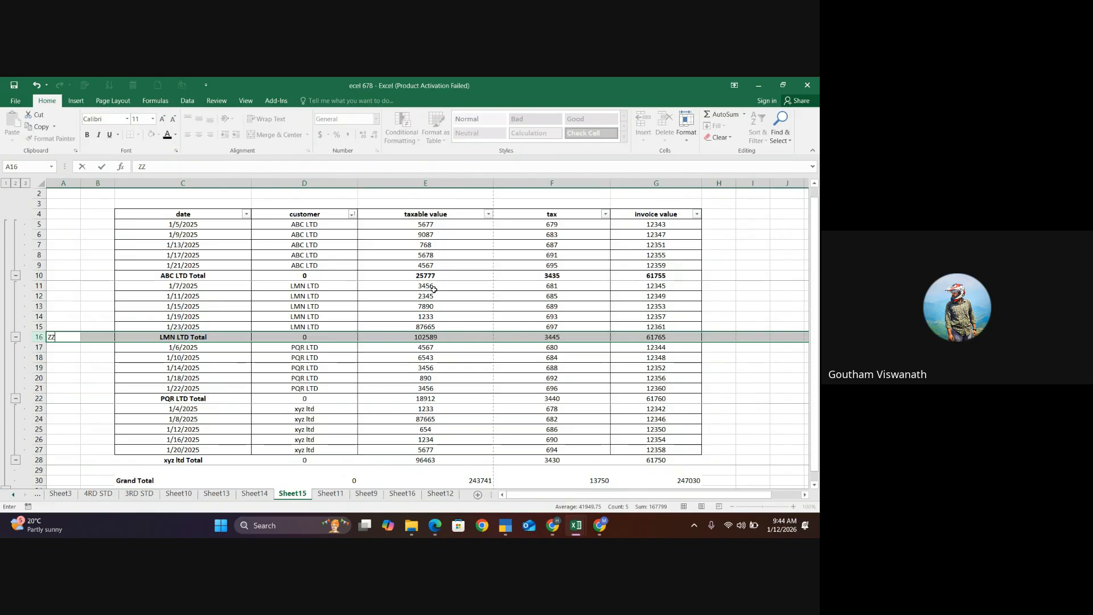
{"action": "key", "text": "Escape"}
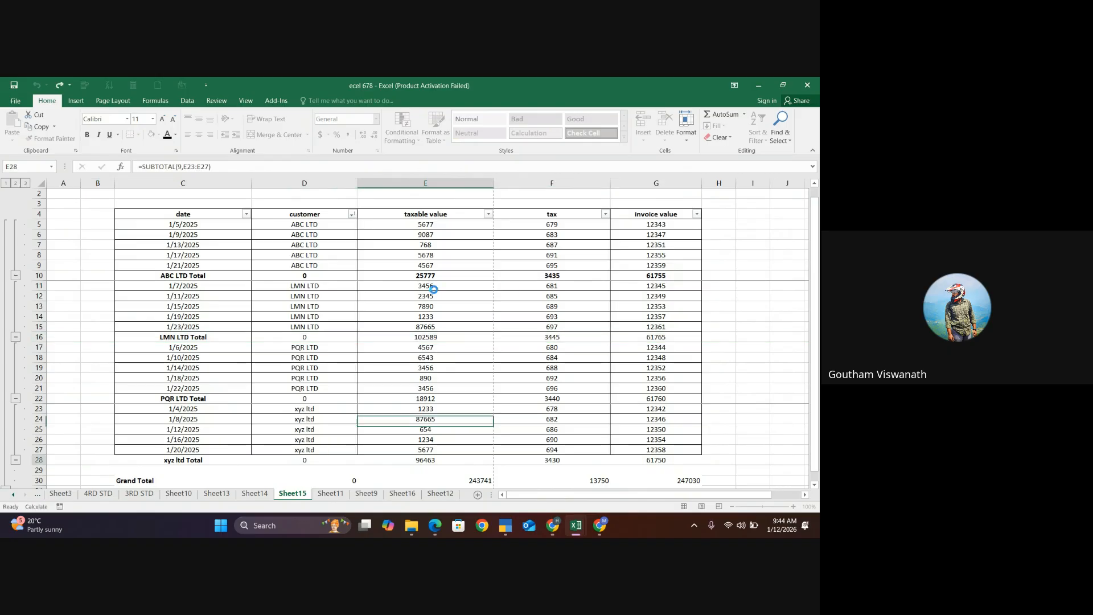
{"action": "key", "text": "ctrl+z"}
{"action": "key", "text": "ctrl+q"}
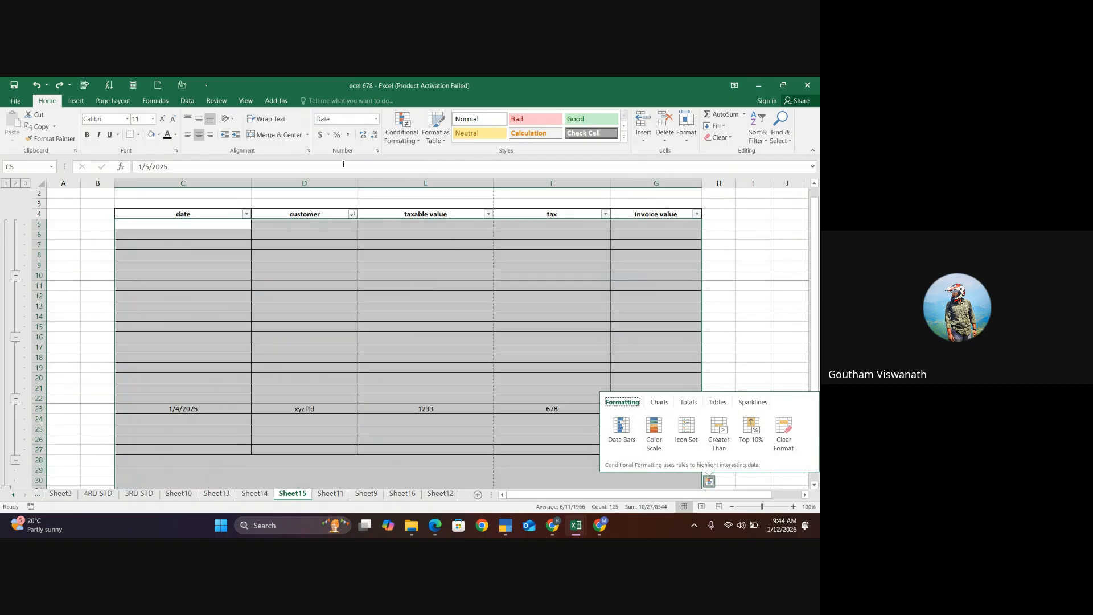
Set the font color of C5:G31 to black again
{"action": "left_click", "coordinate": [176, 138]}
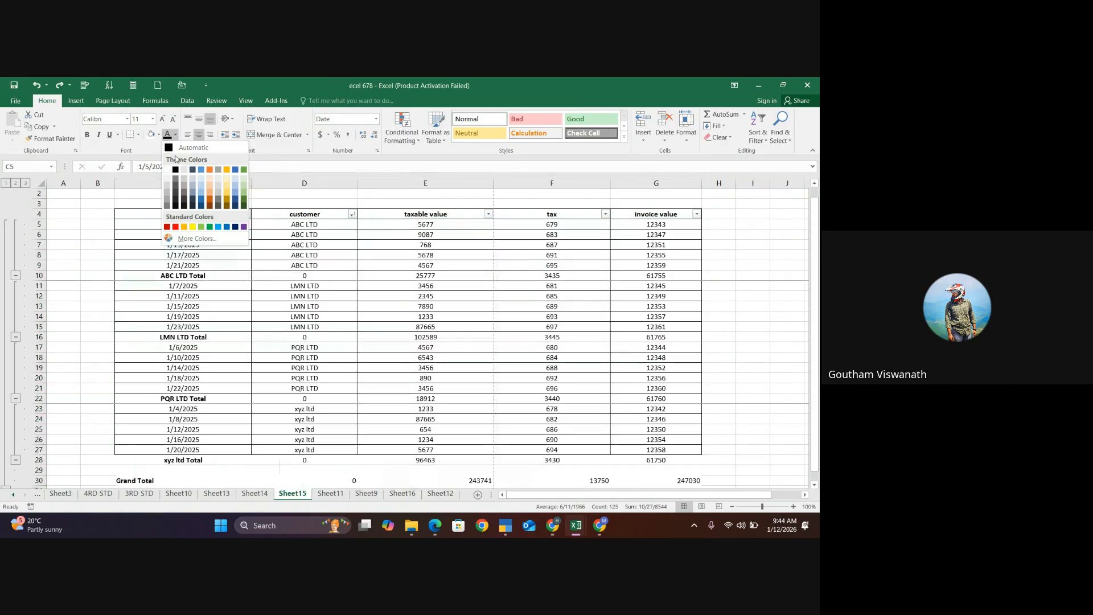
{"action": "left_click", "coordinate": [176, 169]}
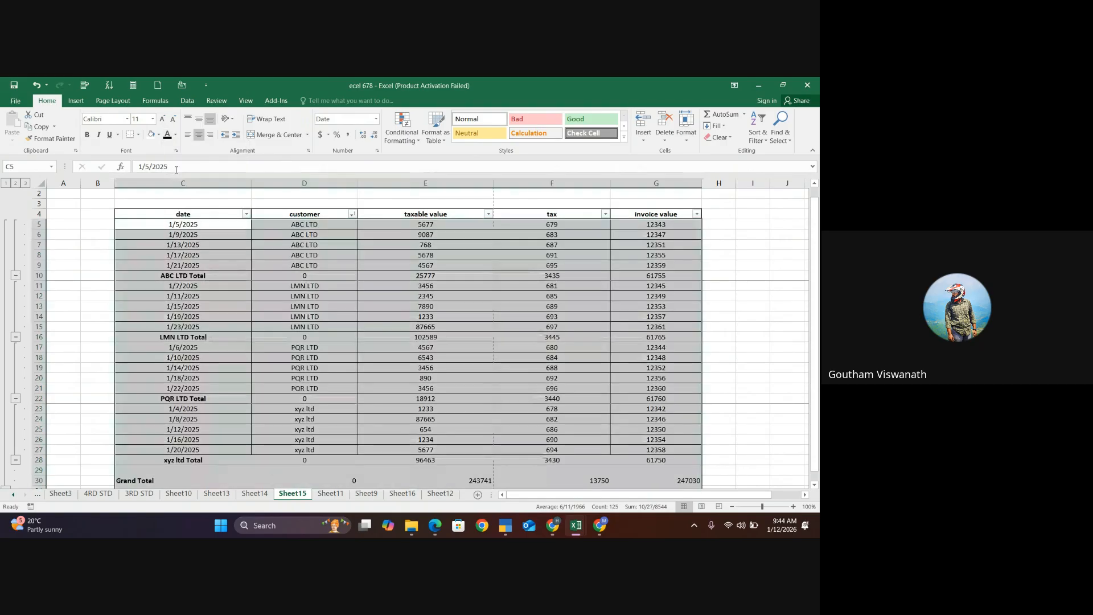
{"action": "left_click", "coordinate": [85, 313]}
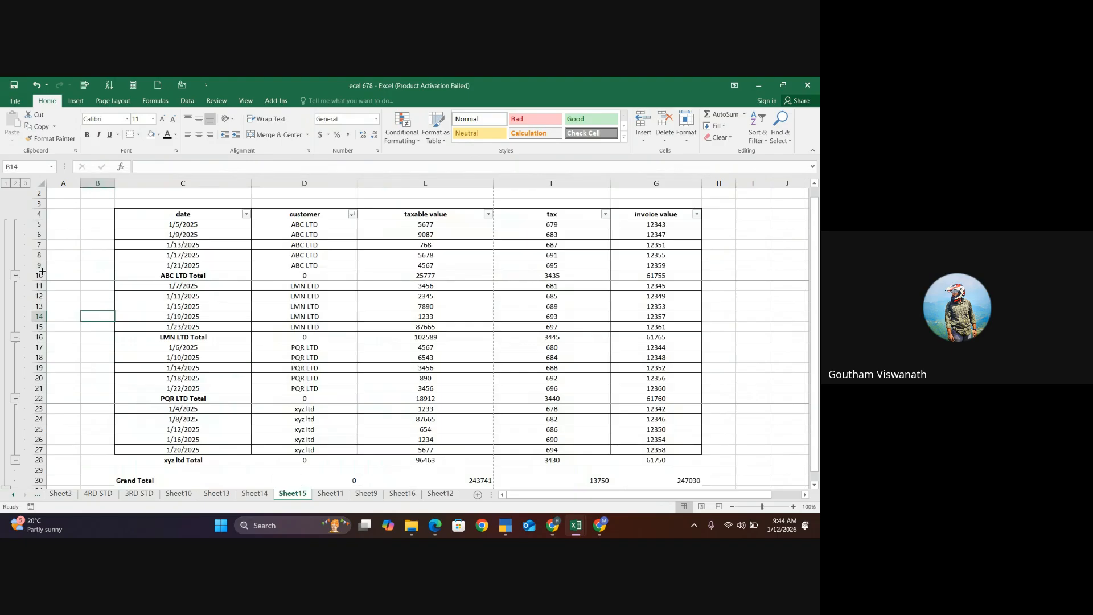
Undo the black font and the white fill on C5:G31
{"action": "key", "text": "ctrl+z"}
{"action": "key", "text": "ctrl+q"}
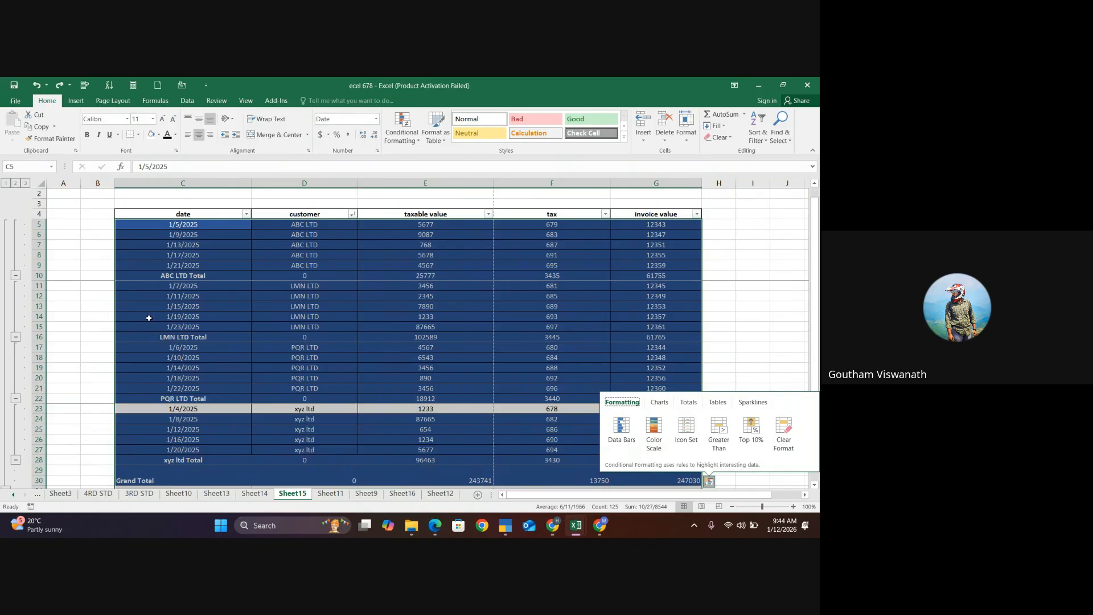
{"action": "left_click", "coordinate": [784, 328]}
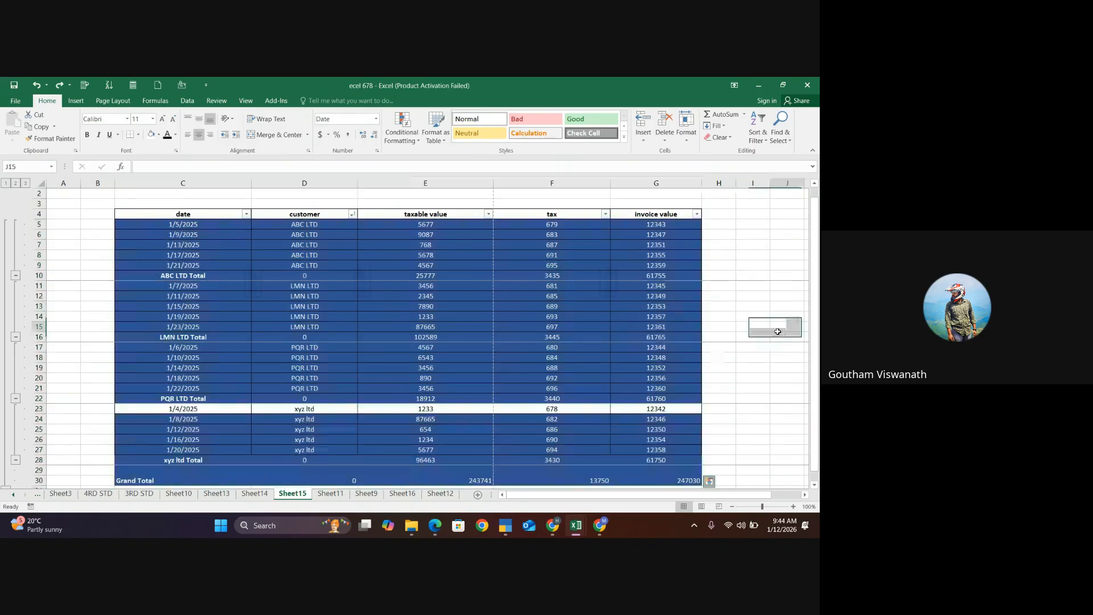
Switch to Sheet14 and widen columns C to G so all table headings are fully readable
{"action": "left_click", "coordinate": [261, 495]}
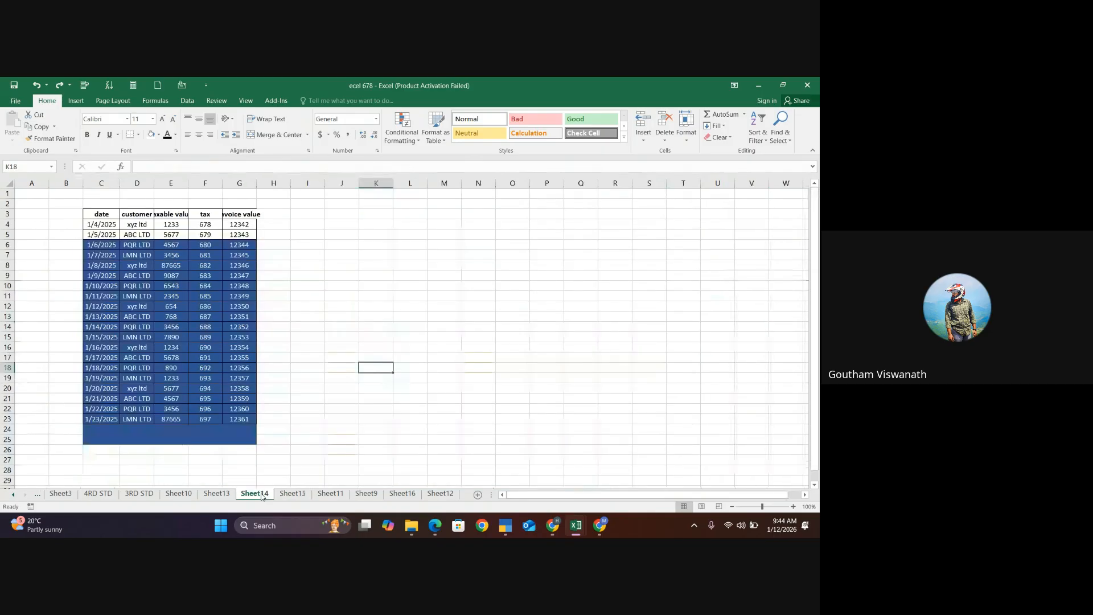
{"action": "left_click", "coordinate": [310, 316]}
{"action": "left_click_drag", "start_coordinate": [118, 181], "coordinate": [649, 182]}
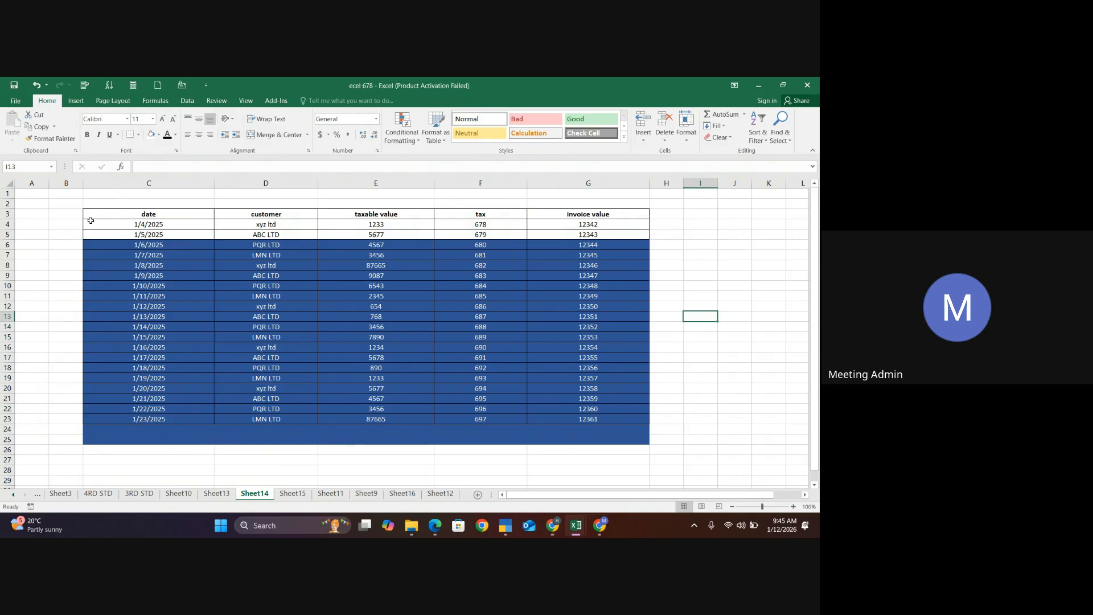
Give the date and customer table cells C4:G25 a white fill and a black font color
{"action": "left_click_drag", "start_coordinate": [89, 219], "coordinate": [606, 439]}
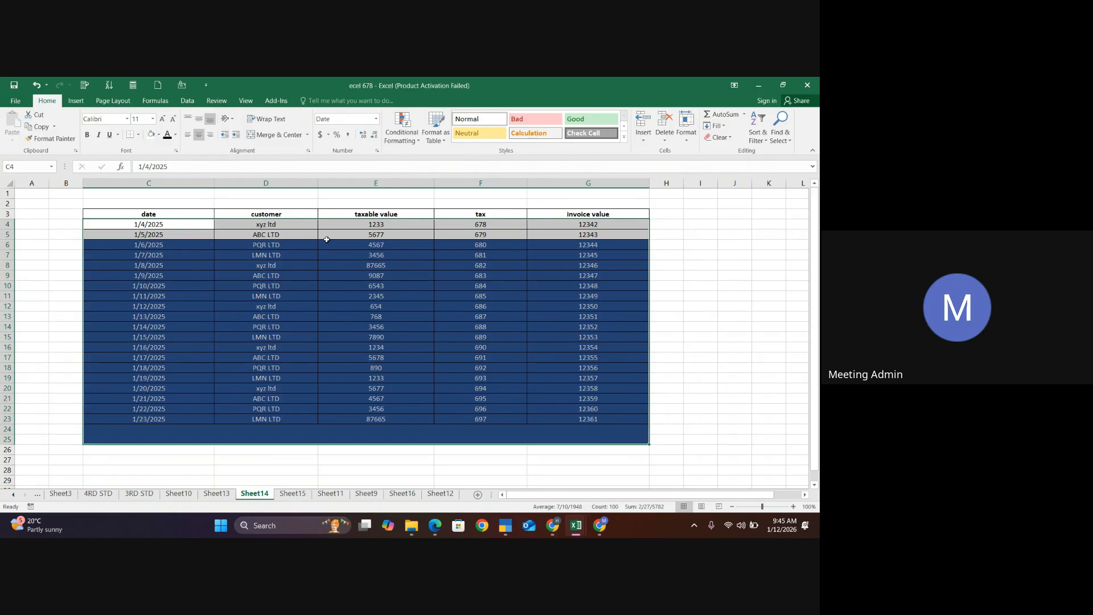
{"action": "left_click", "coordinate": [151, 135]}
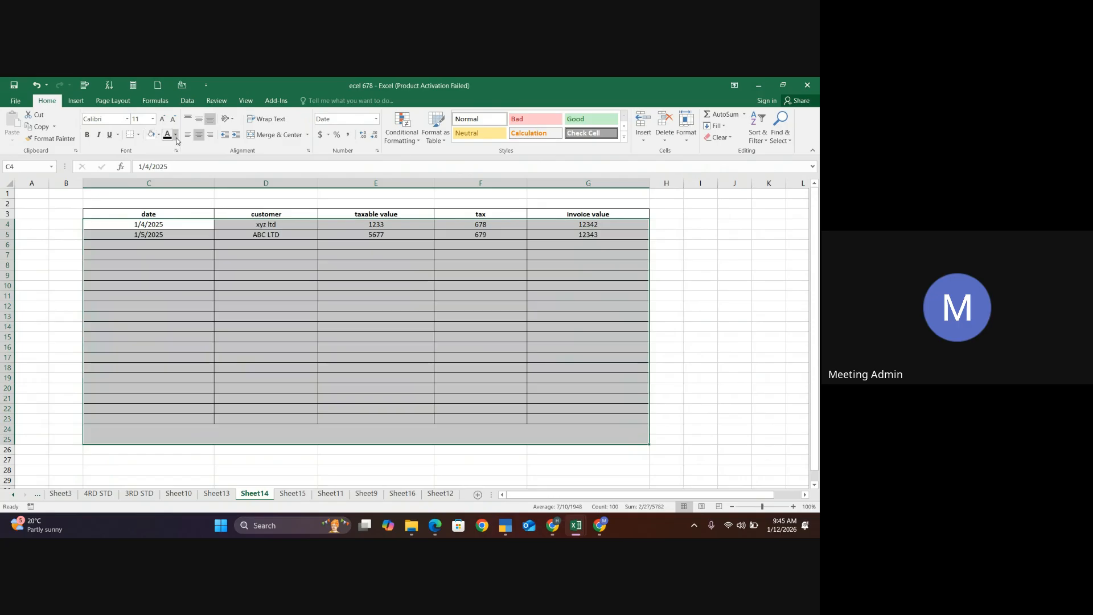
{"action": "left_click", "coordinate": [175, 135]}
{"action": "left_click", "coordinate": [169, 147]}
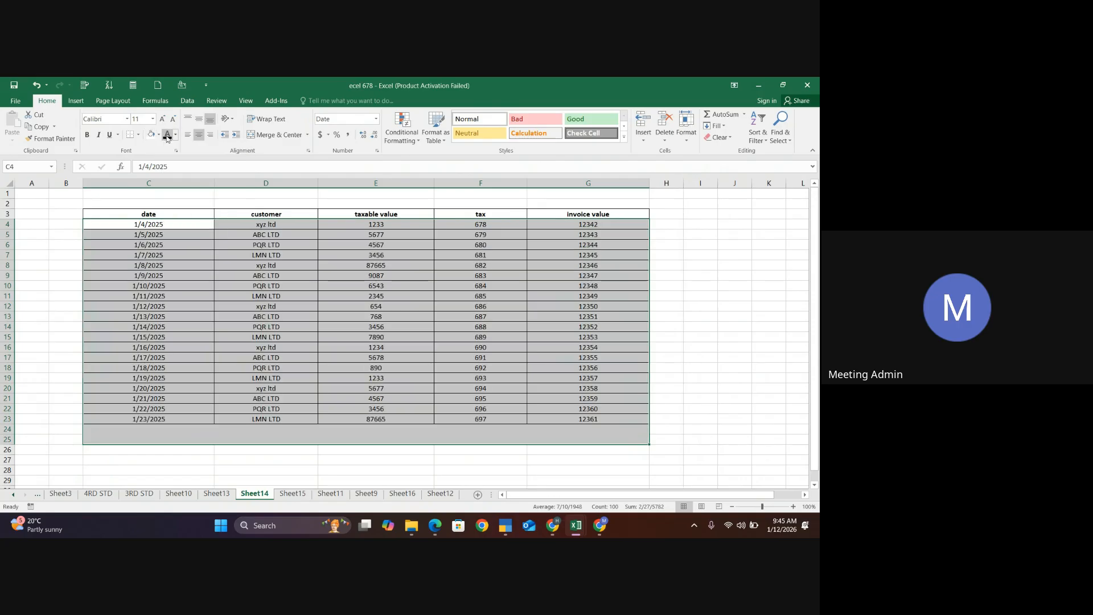
{"action": "left_click", "coordinate": [692, 272]}
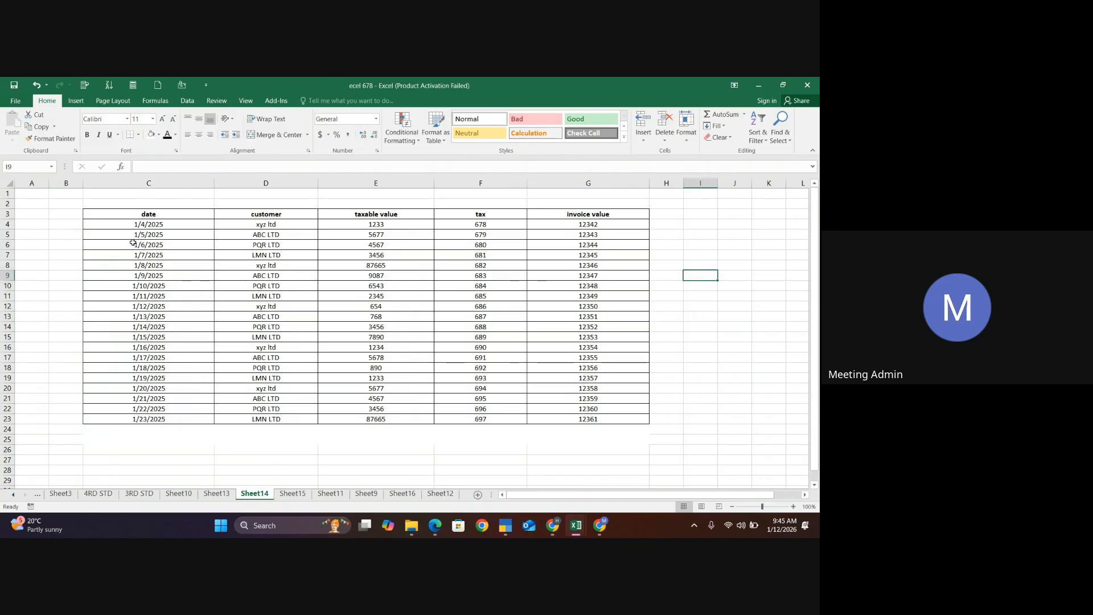
Sort the table C3:G23 by date from oldest to newest and turn on filters in its header row
{"action": "left_click", "coordinate": [118, 217]}
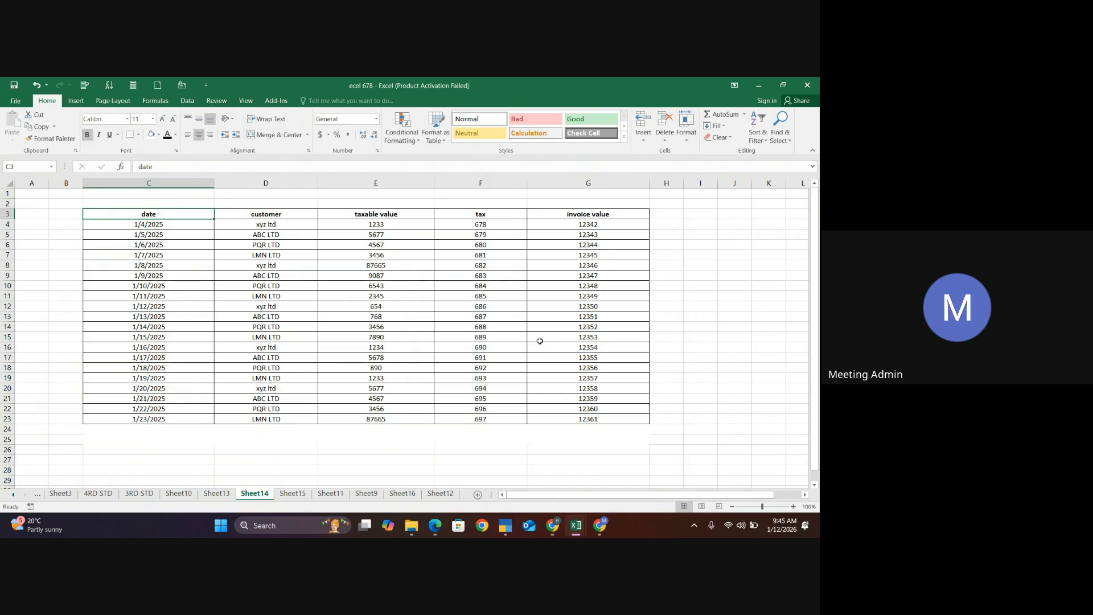
{"action": "left_click_drag", "start_coordinate": [162, 215], "coordinate": [598, 417]}
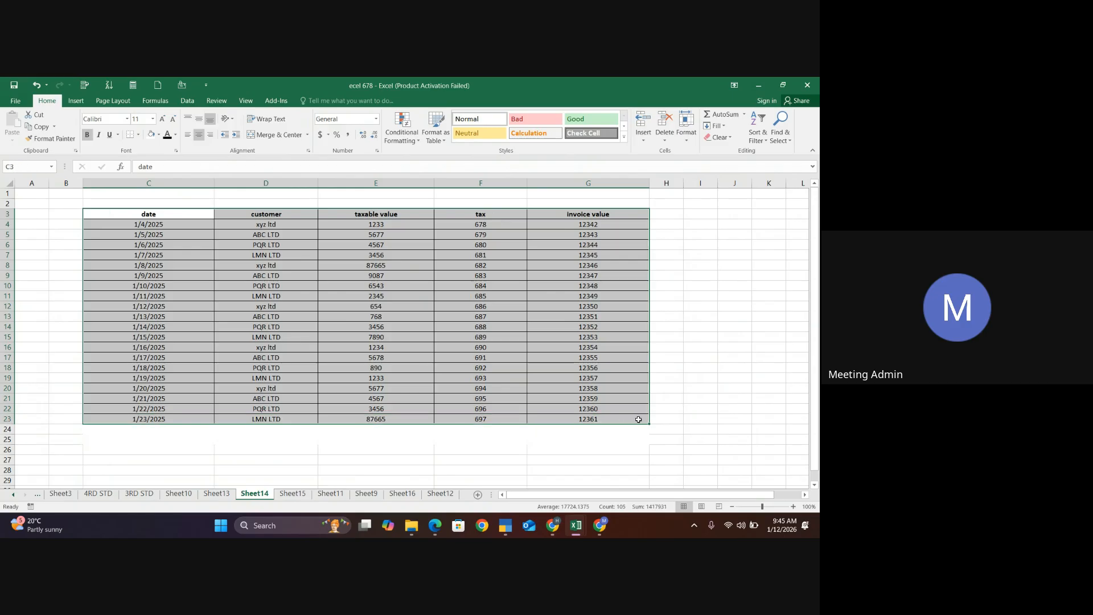
{"action": "left_click", "coordinate": [767, 141]}
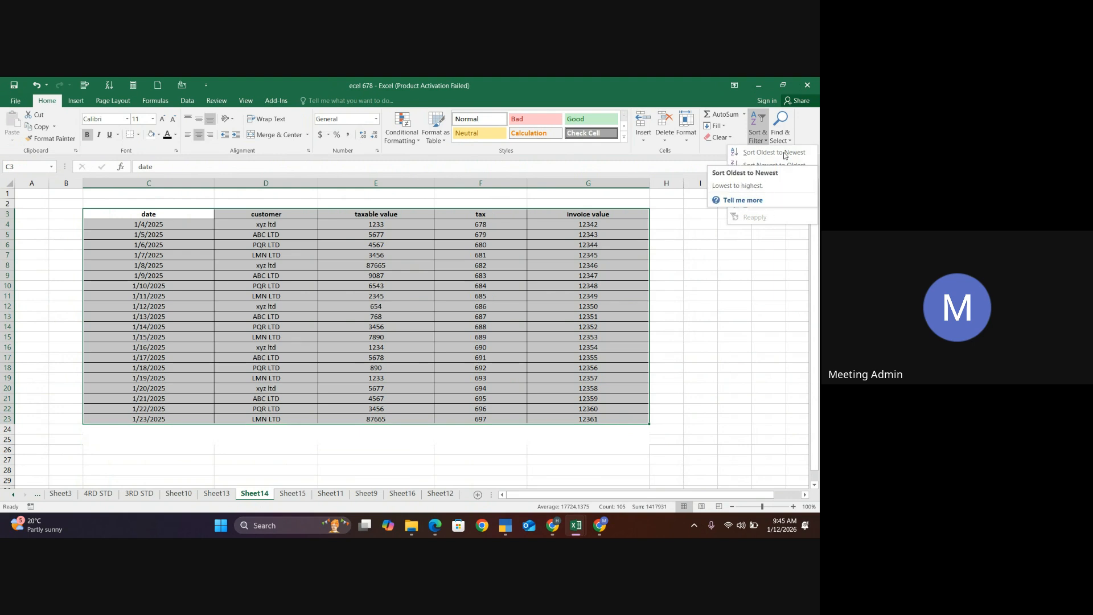
{"action": "left_click", "coordinate": [748, 154]}
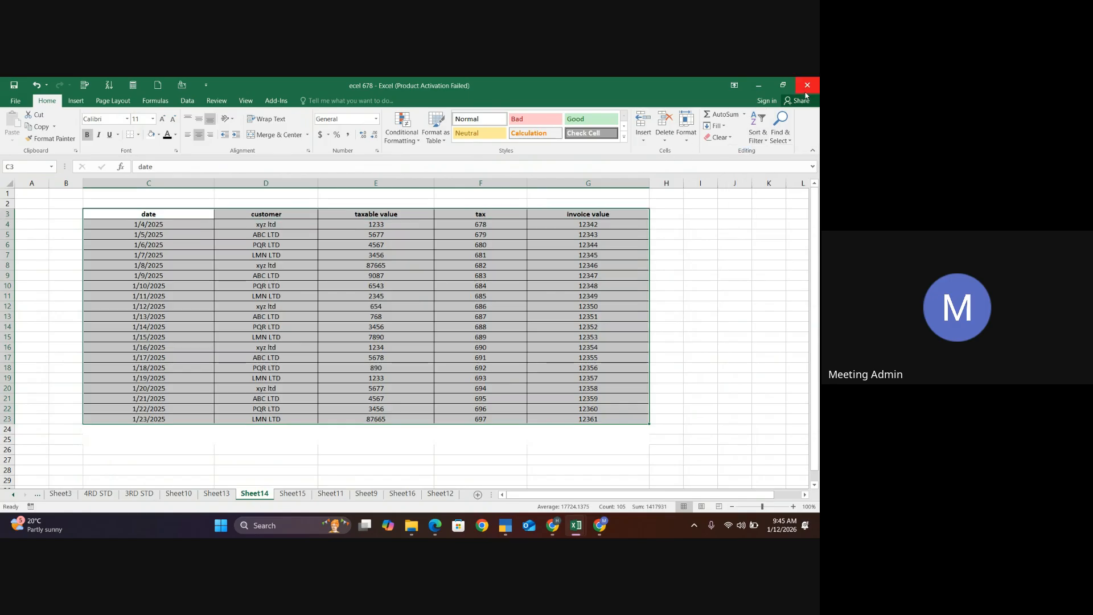
{"action": "left_click", "coordinate": [764, 141]}
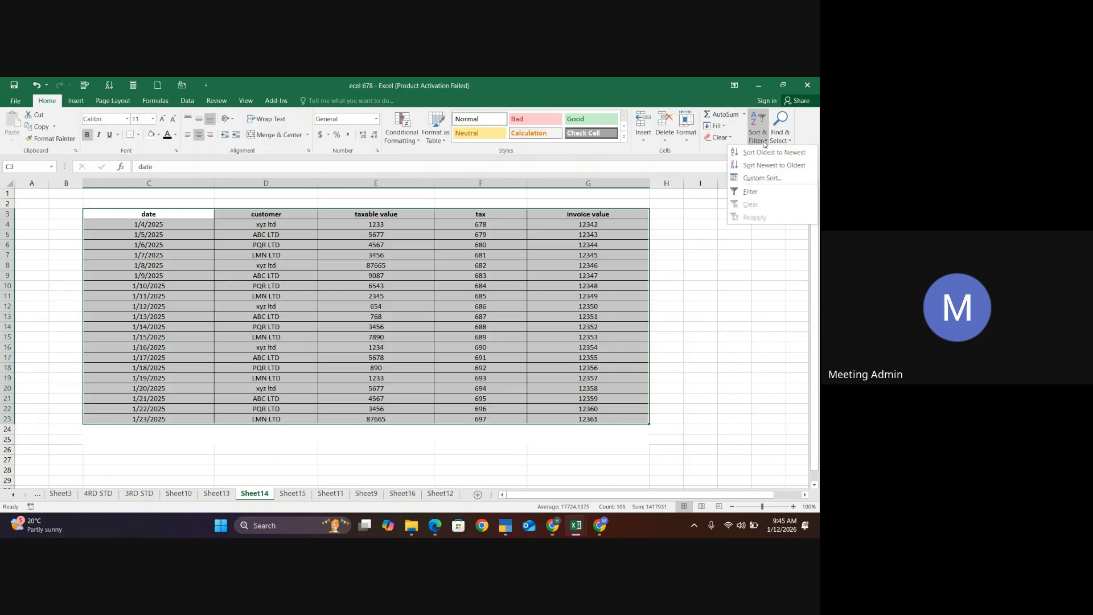
{"action": "left_click", "coordinate": [752, 192]}
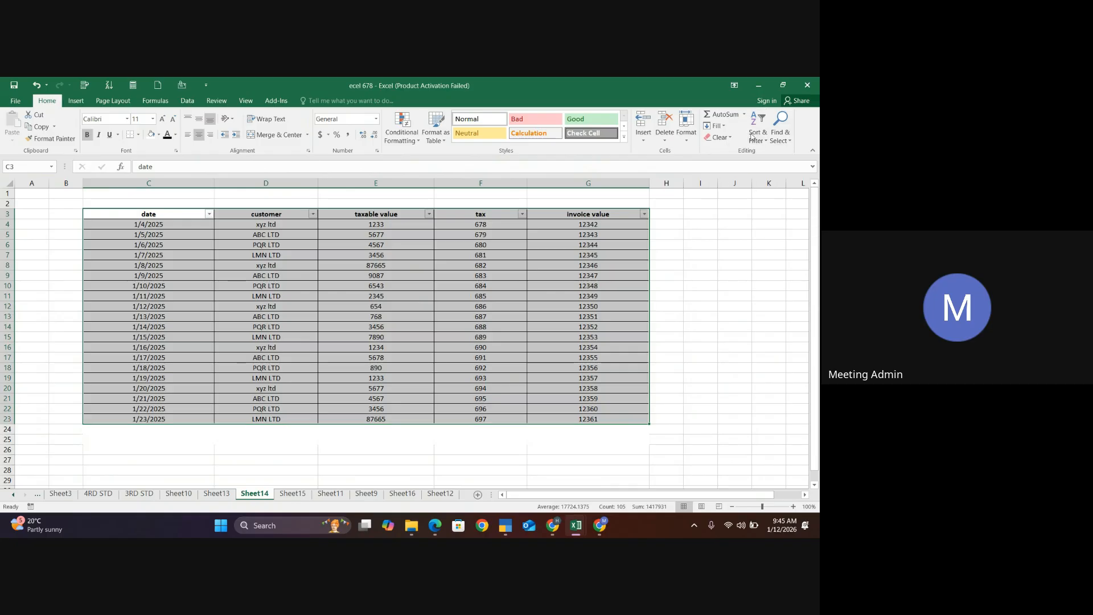
Sort the table by the customer column from A to Z
{"action": "left_click", "coordinate": [313, 214]}
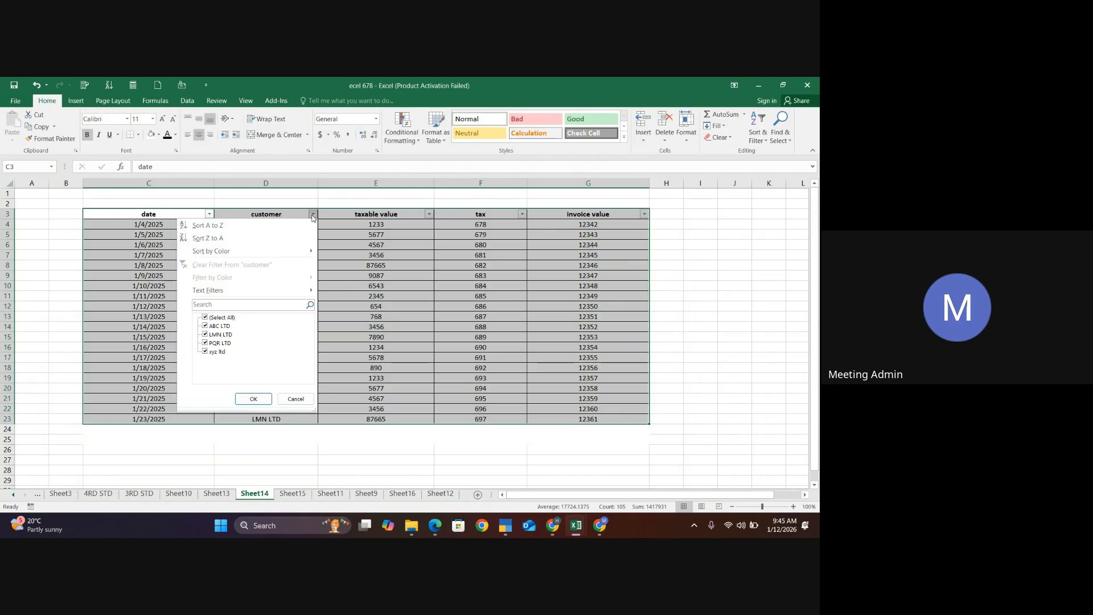
{"action": "left_click", "coordinate": [214, 226]}
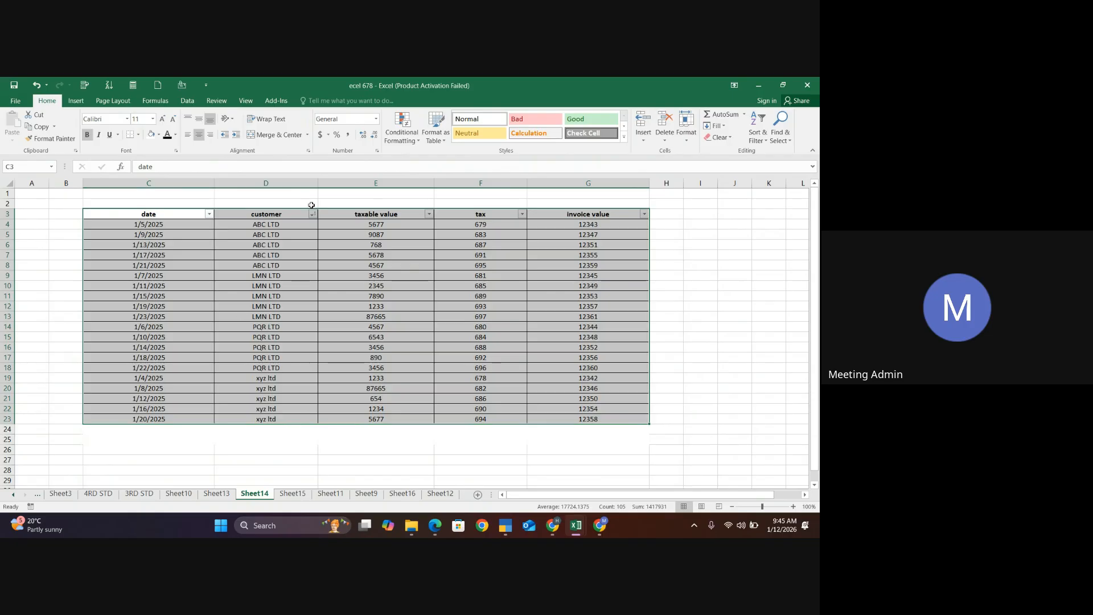
{"action": "left_click", "coordinate": [266, 431]}
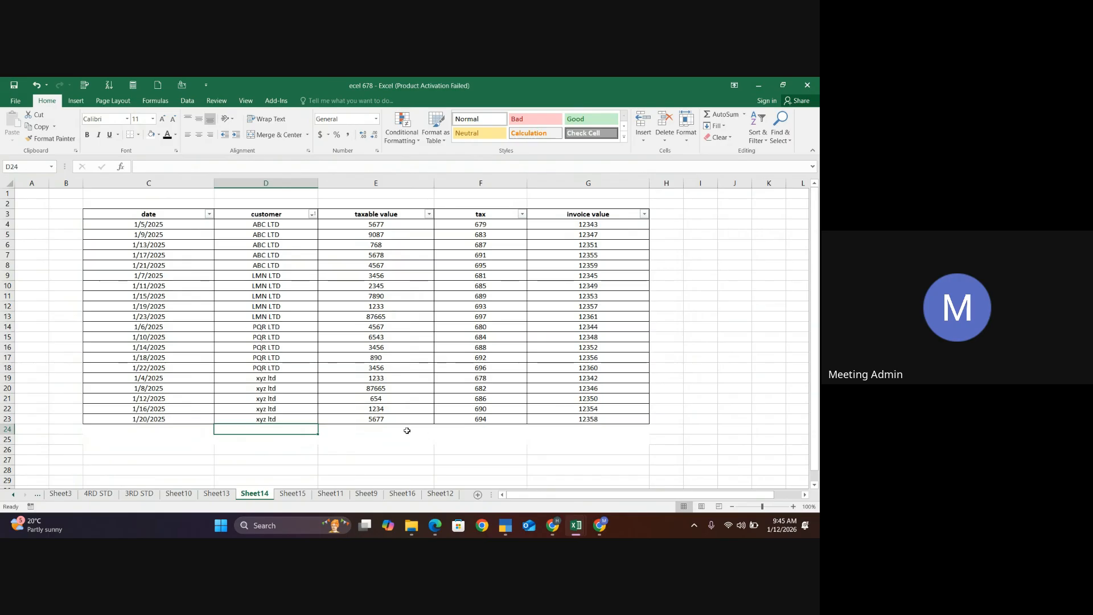
{"action": "left_click", "coordinate": [346, 471]}
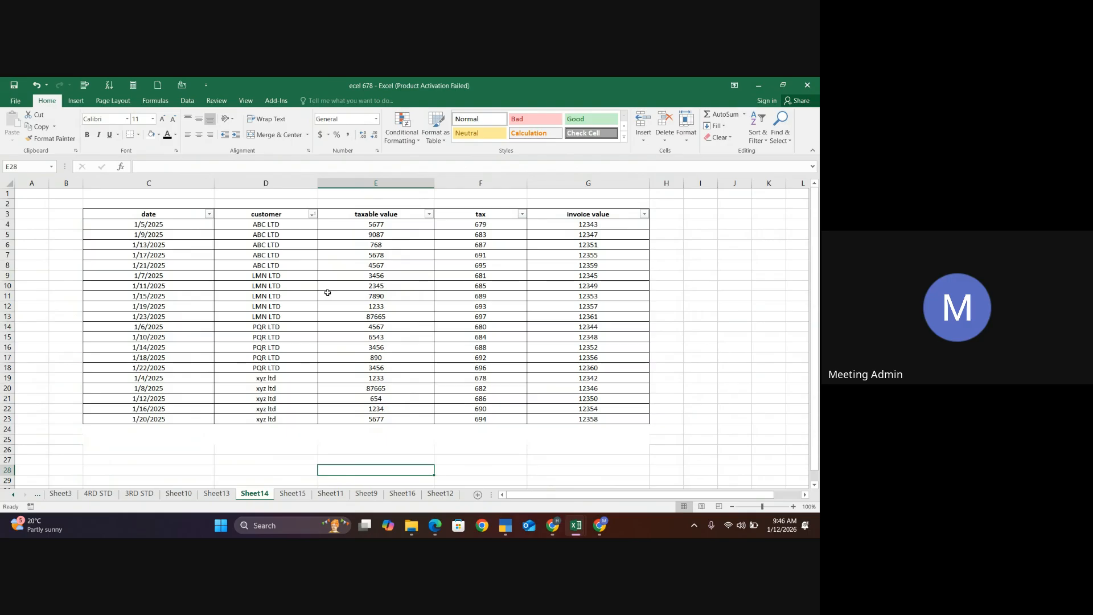
Add Sum subtotals to C3:G23 at each change in customer for taxable value, tax and invoice value, with page breaks between groups
{"action": "mouse_move", "coordinate": [114, 210]}
{"action": "left_mouse_down"}
{"action": "mouse_move", "coordinate": [268, 268]}
{"action": "mouse_move", "coordinate": [505, 387]}
{"action": "mouse_move", "coordinate": [549, 430]}
{"action": "mouse_move", "coordinate": [562, 433]}
{"action": "mouse_move", "coordinate": [561, 421]}
{"action": "left_mouse_up"}
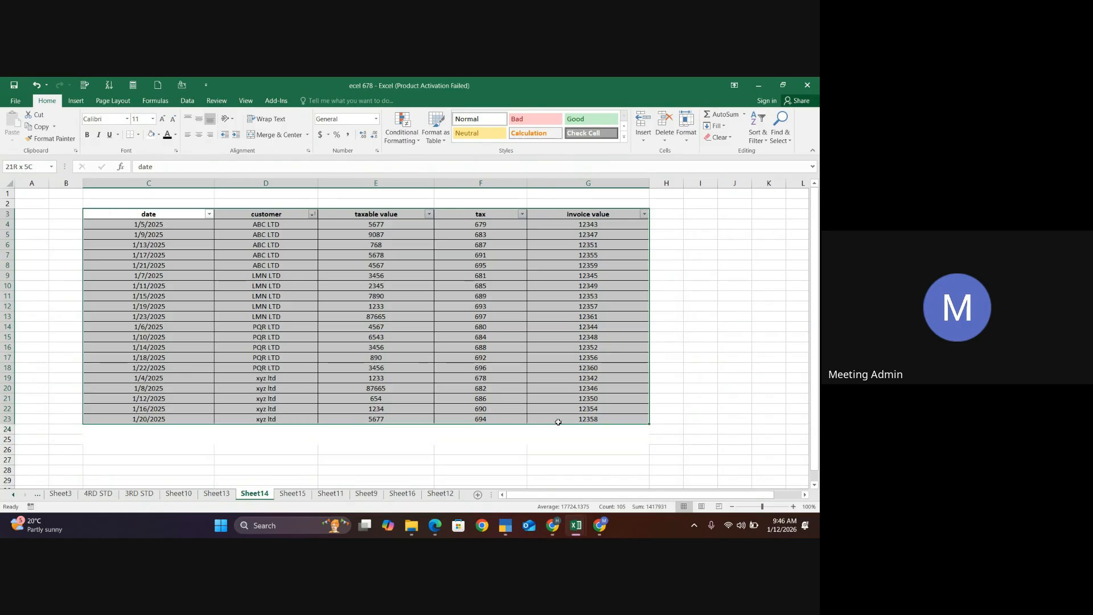
{"action": "left_click", "coordinate": [187, 101]}
{"action": "left_click", "coordinate": [718, 136]}
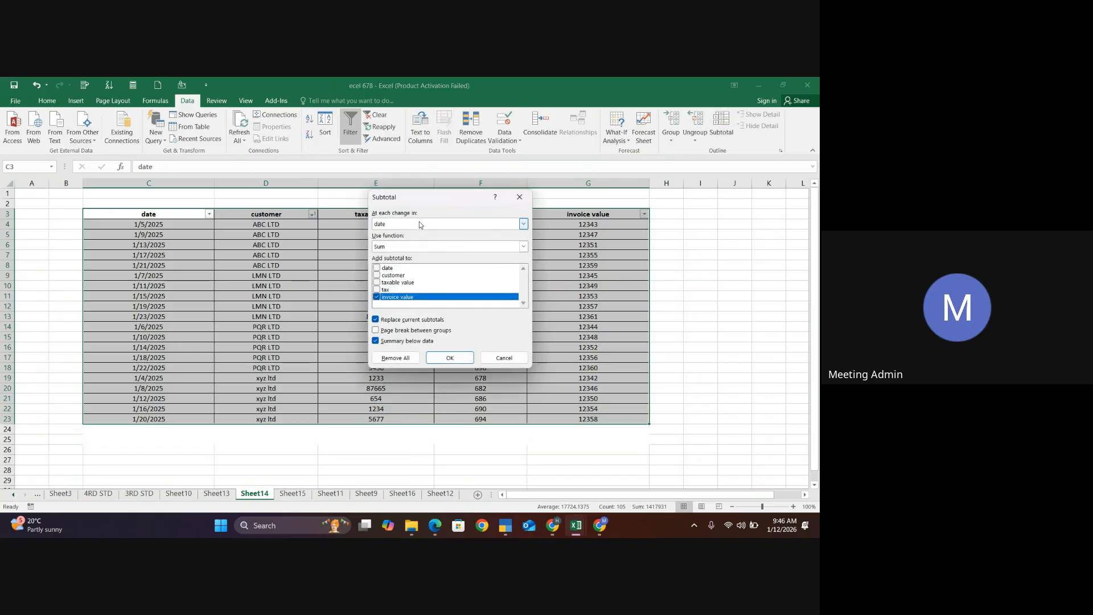
{"action": "left_click", "coordinate": [419, 224]}
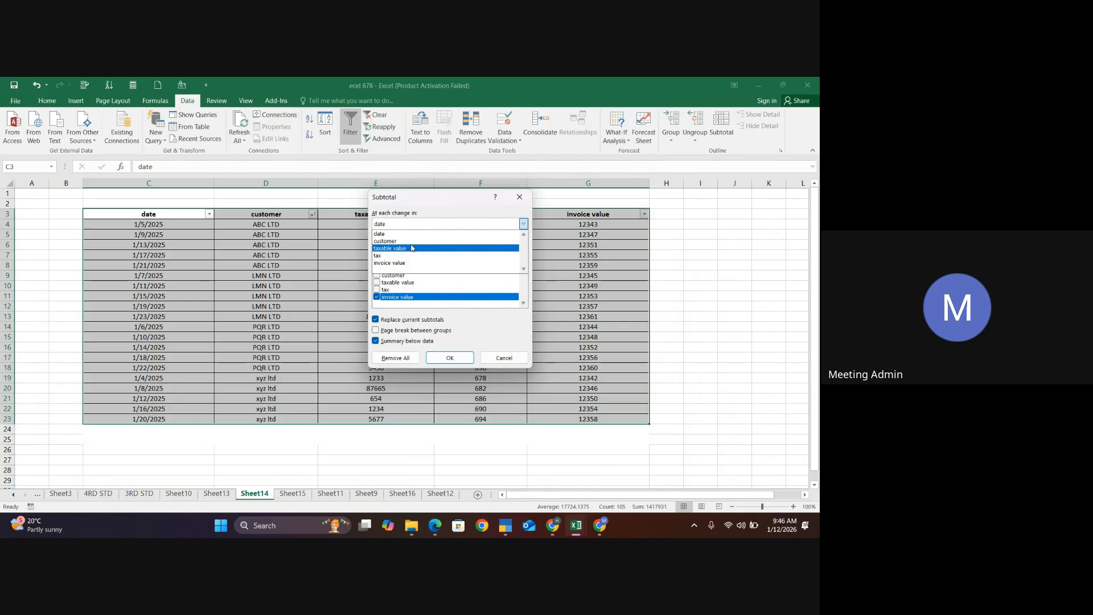
{"action": "left_click", "coordinate": [411, 248]}
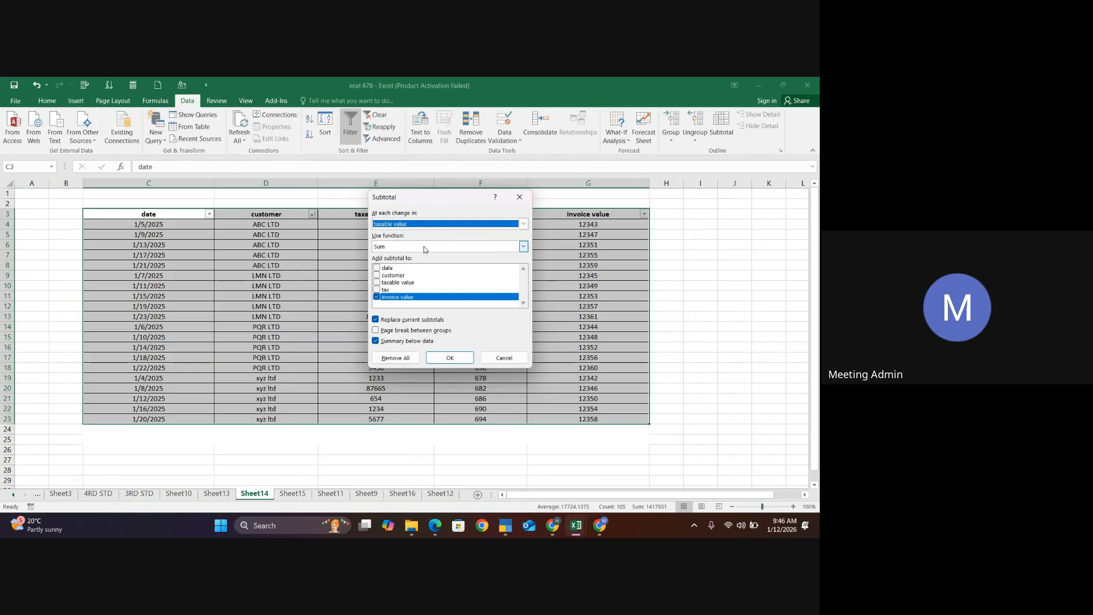
{"action": "left_click", "coordinate": [376, 290]}
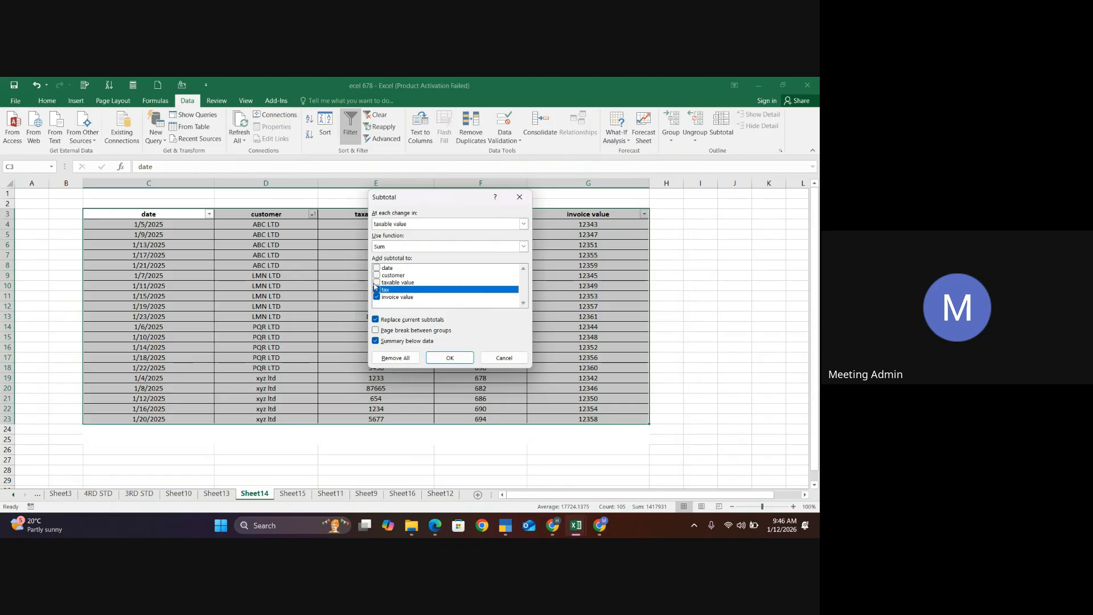
{"action": "left_click", "coordinate": [376, 283]}
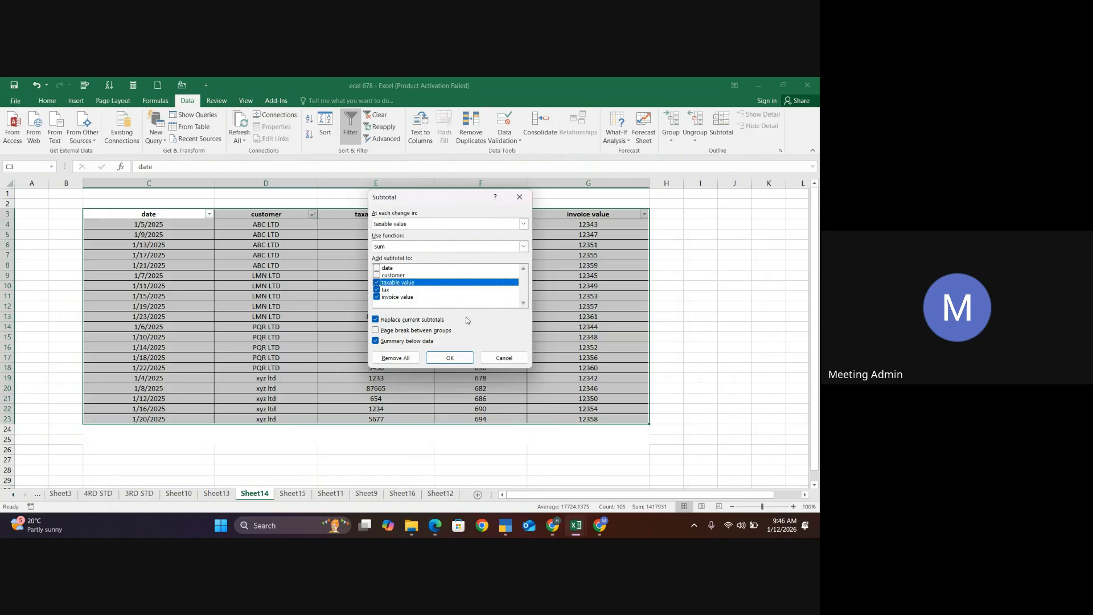
{"action": "left_click", "coordinate": [524, 224]}
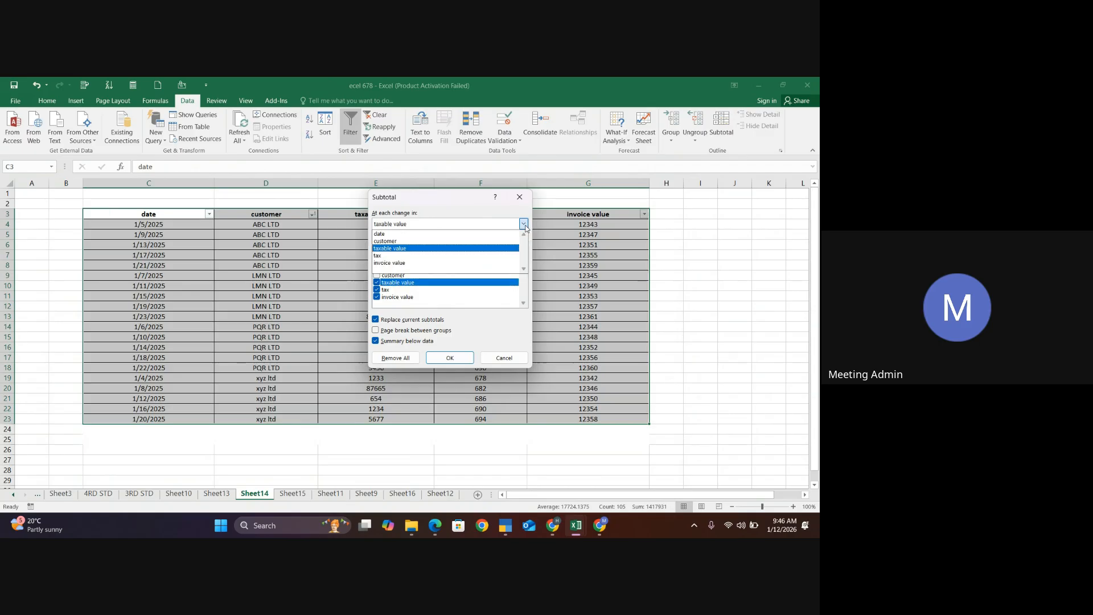
{"action": "left_click", "coordinate": [405, 241]}
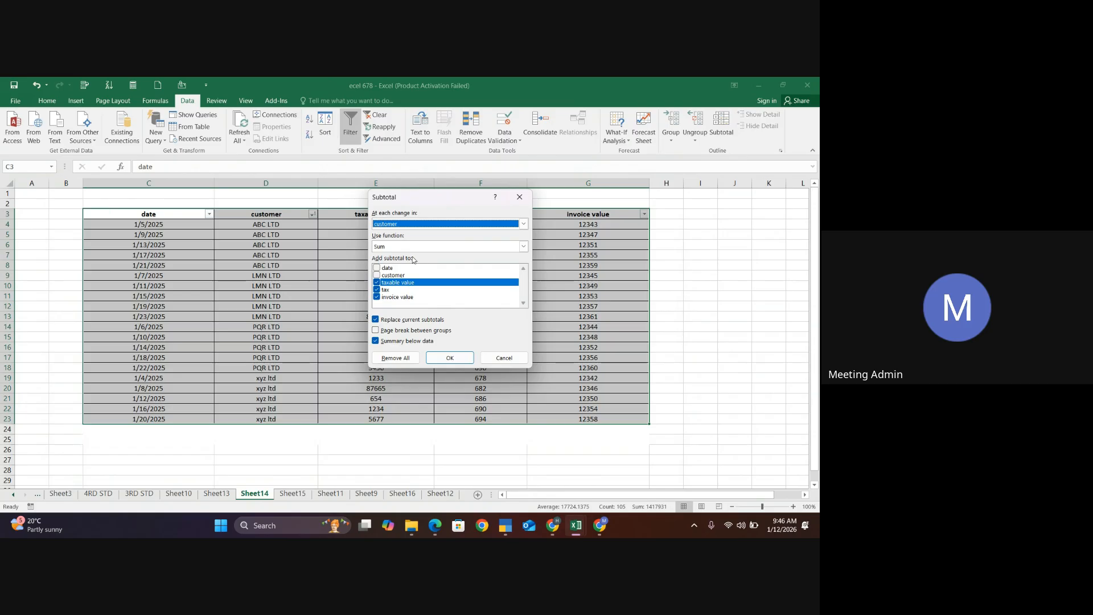
{"action": "left_click", "coordinate": [375, 331]}
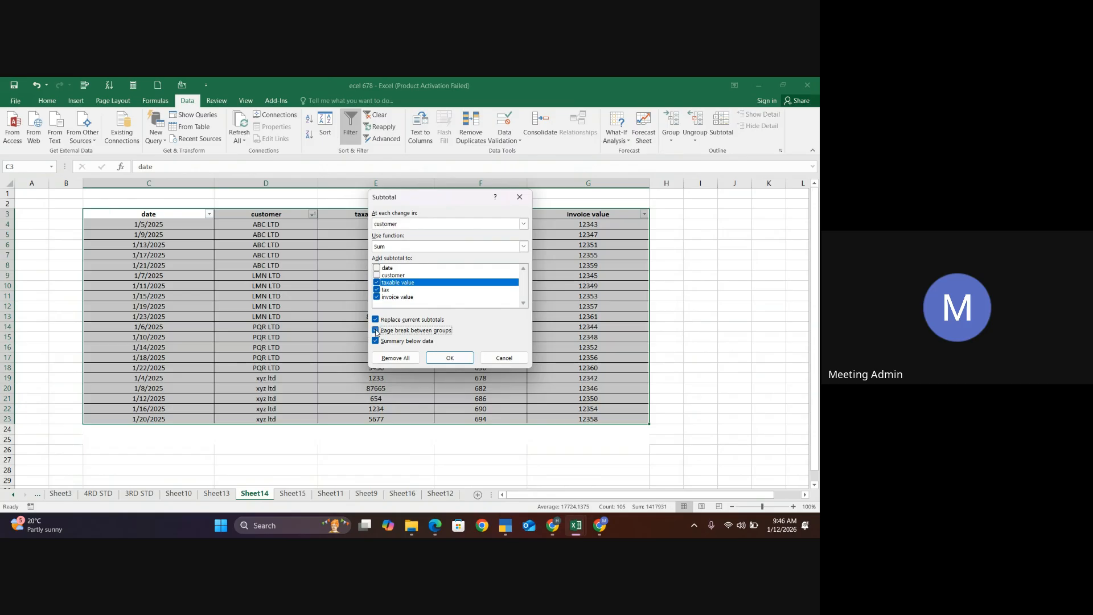
{"action": "left_click", "coordinate": [444, 358]}
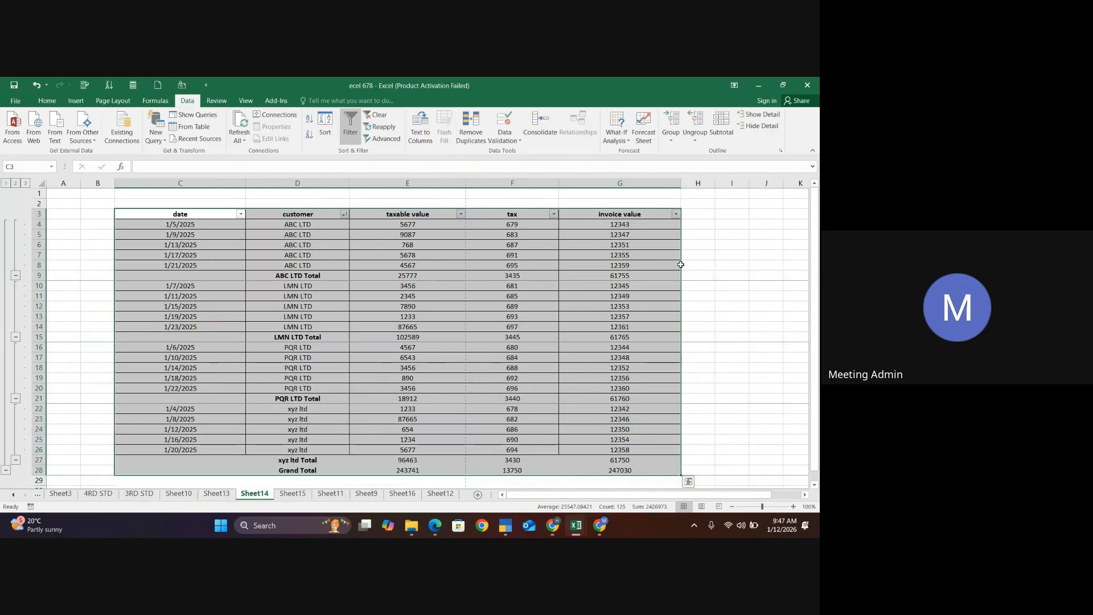
Make the ABC LTD, LMN LTD and PQR LTD total rows bold
{"action": "left_click", "coordinate": [38, 275]}
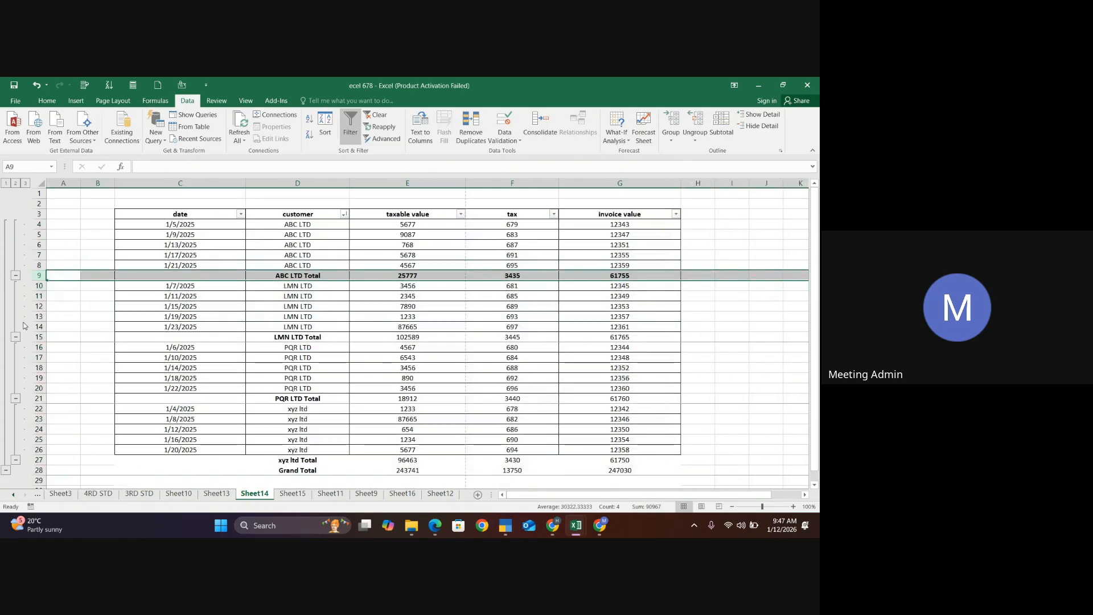
{"action": "left_click", "coordinate": [37, 340]}
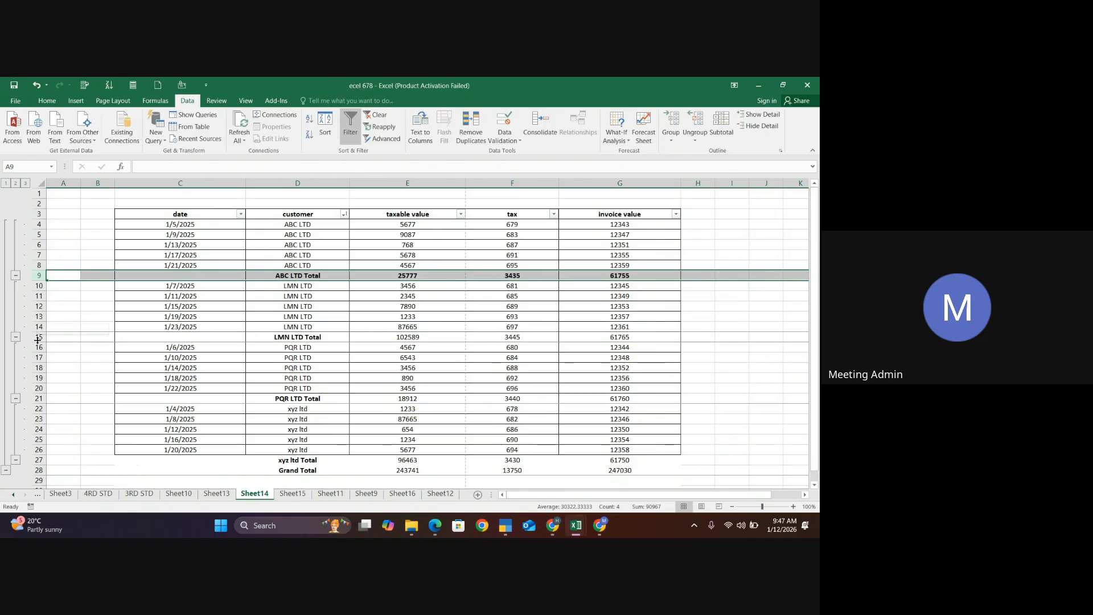
{"action": "left_click", "coordinate": [37, 337]}
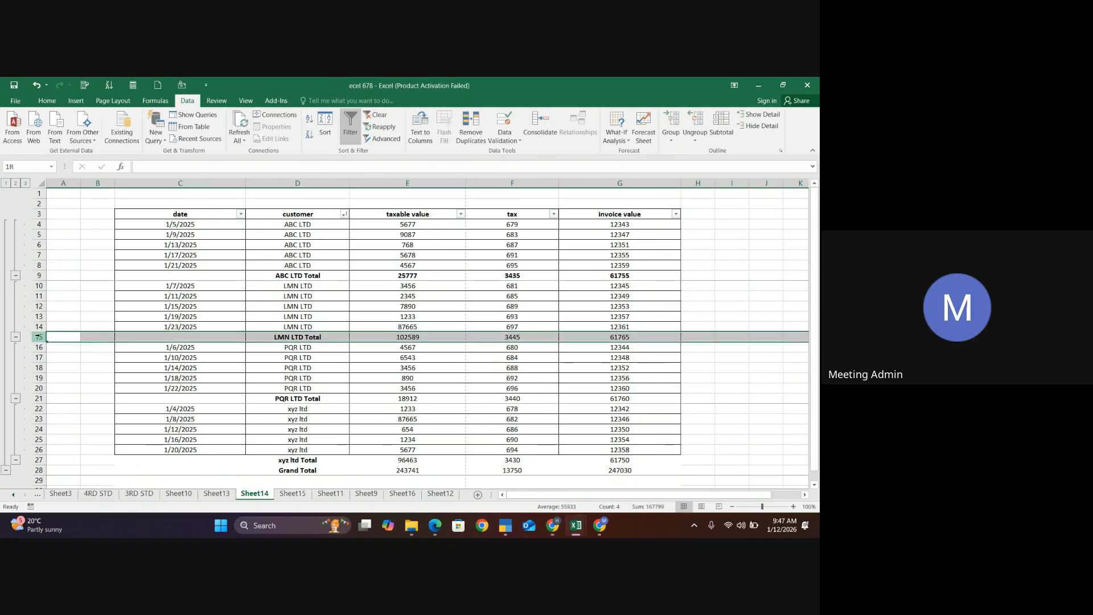
{"action": "left_click", "coordinate": [33, 400]}
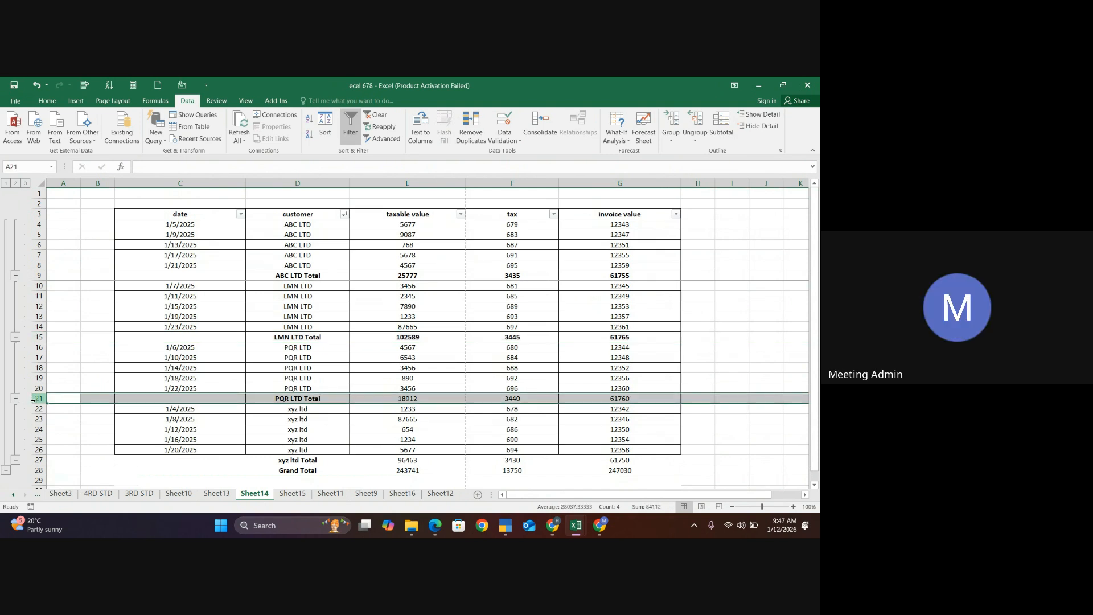
Make the xyz ltd Total row (row 27) bold on Sheet14
{"action": "scroll", "coordinate": [34, 419], "scroll_direction": "down", "scroll_amount": 2}
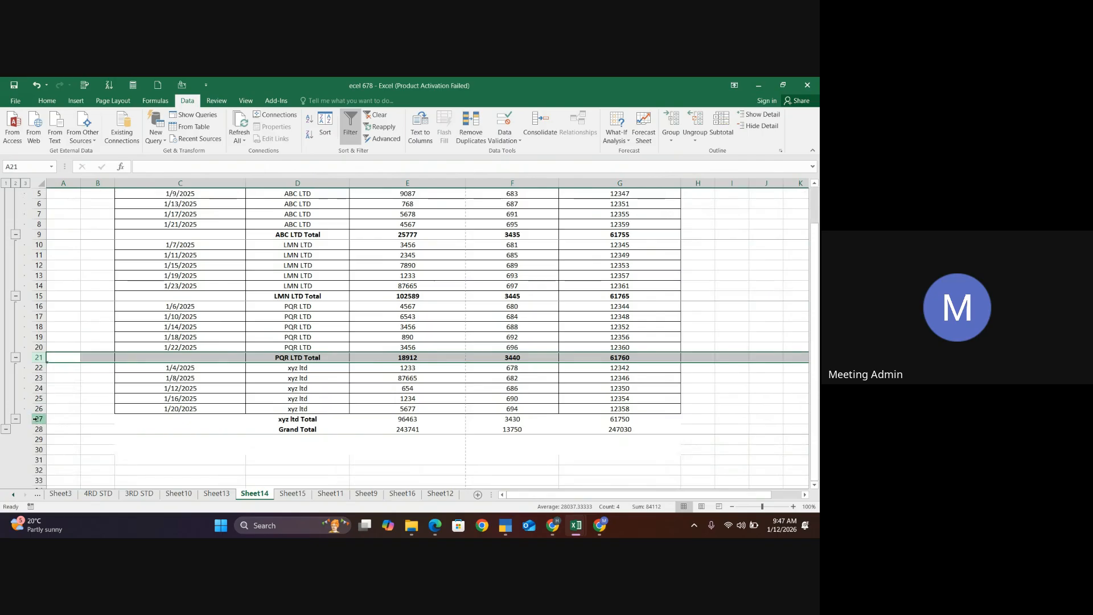
{"action": "left_click", "coordinate": [34, 418]}
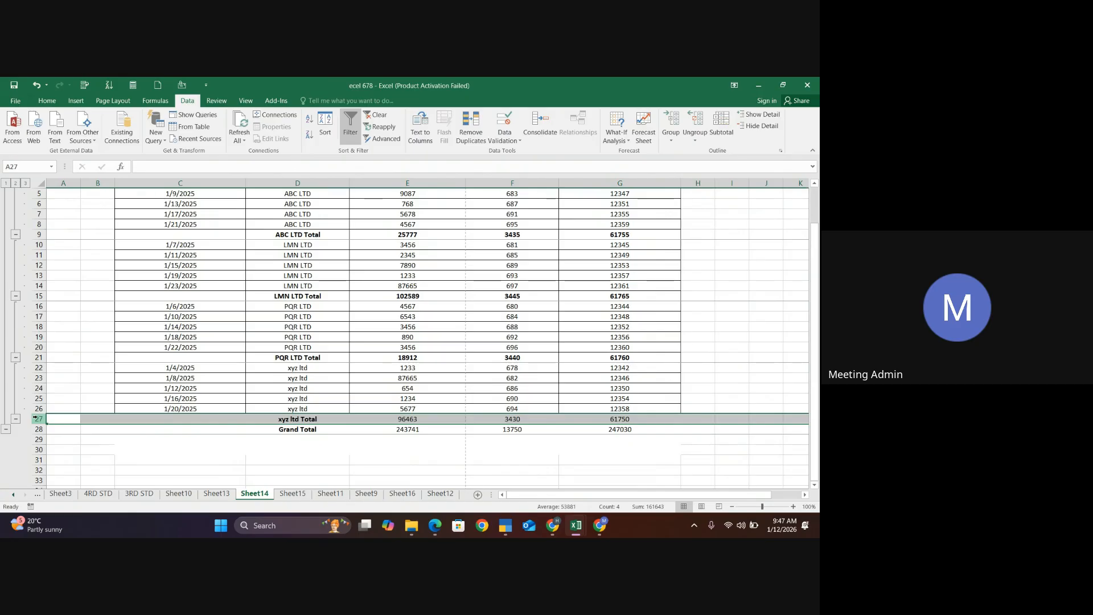
{"action": "left_click", "coordinate": [224, 448]}
{"action": "scroll", "coordinate": [456, 430], "scroll_direction": "up", "scroll_amount": 2}
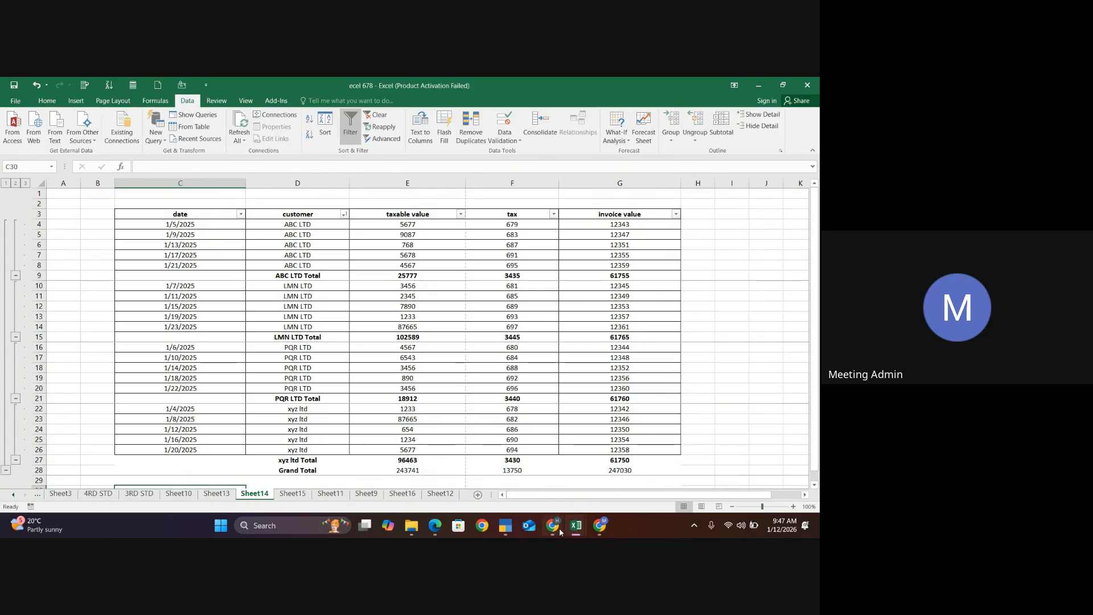
Switch to the FP_Microsoft Excel_DAY 6 presentation in Google Slides and display the Macros slide
{"action": "mouse_move", "coordinate": [560, 527]}
{"action": "left_click", "coordinate": [545, 489]}
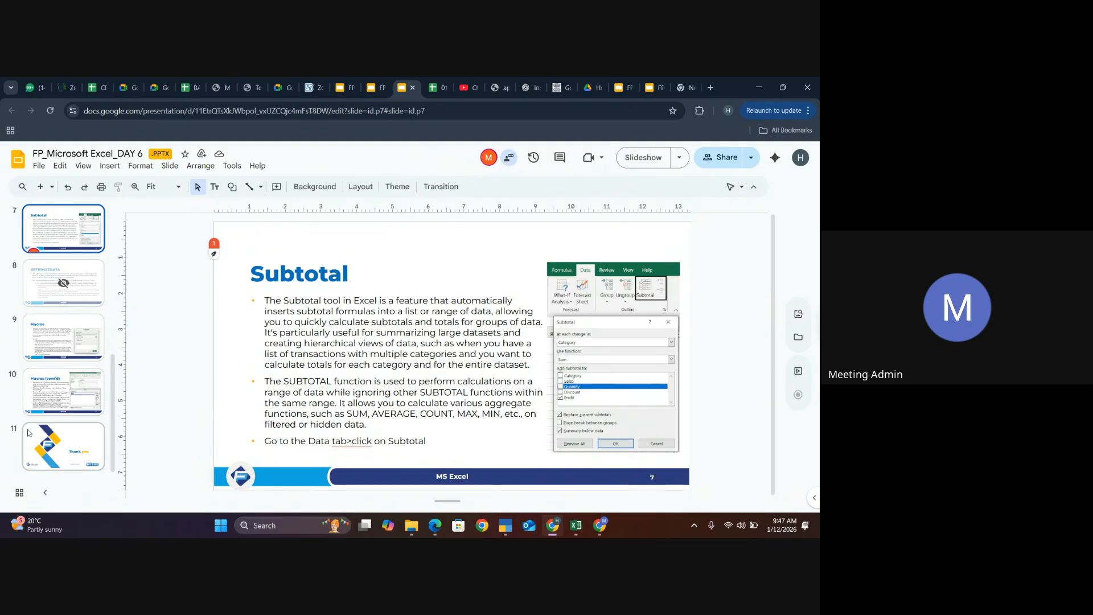
{"action": "left_click", "coordinate": [65, 331]}
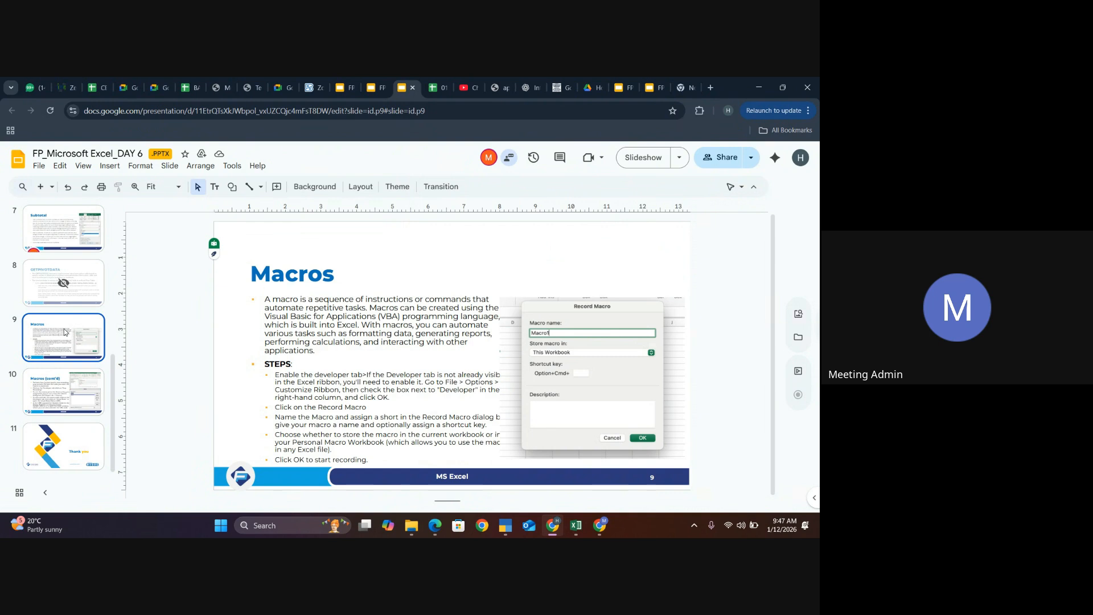
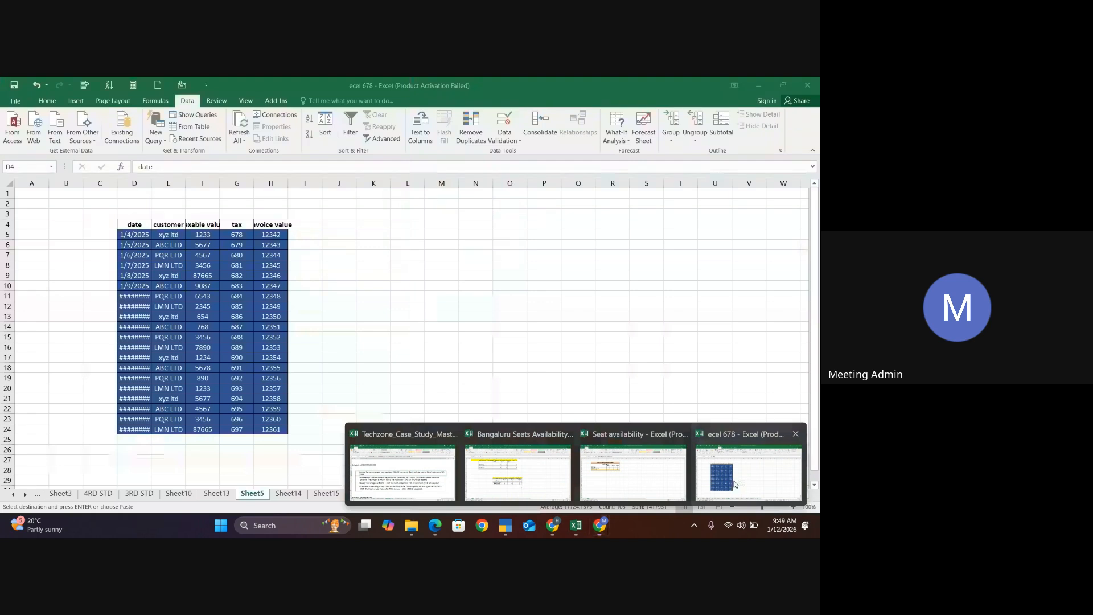
Switch to the ecel 678 workbook in Excel, paste the invoice table at D4 of Sheet5, and add two blank worksheets
{"action": "left_click", "coordinate": [734, 485]}
{"action": "key", "text": "ctrl+v"}
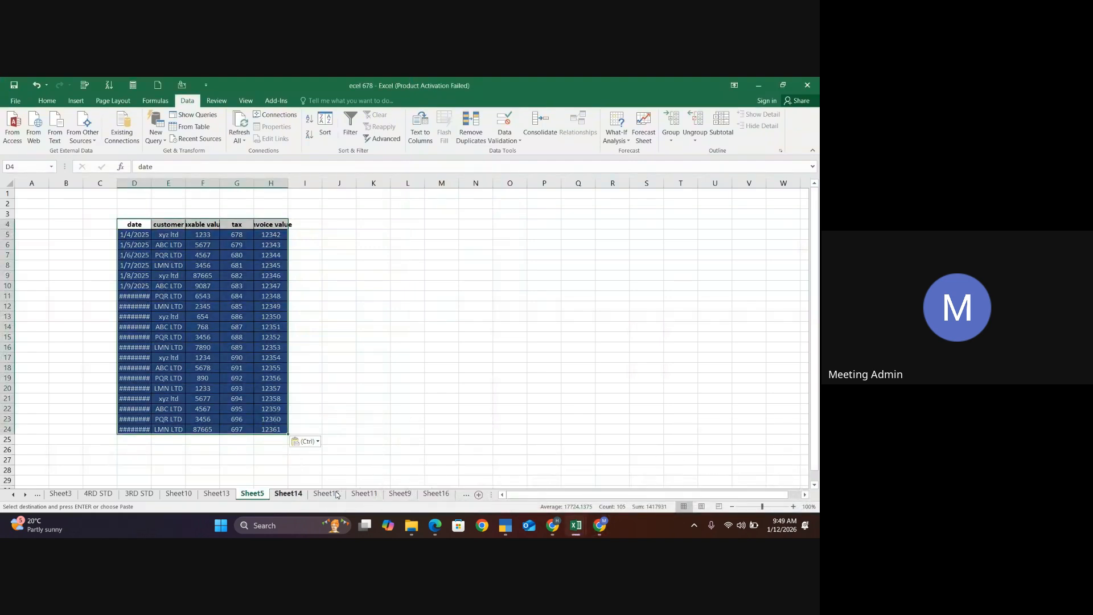
{"action": "left_click", "coordinate": [479, 495]}
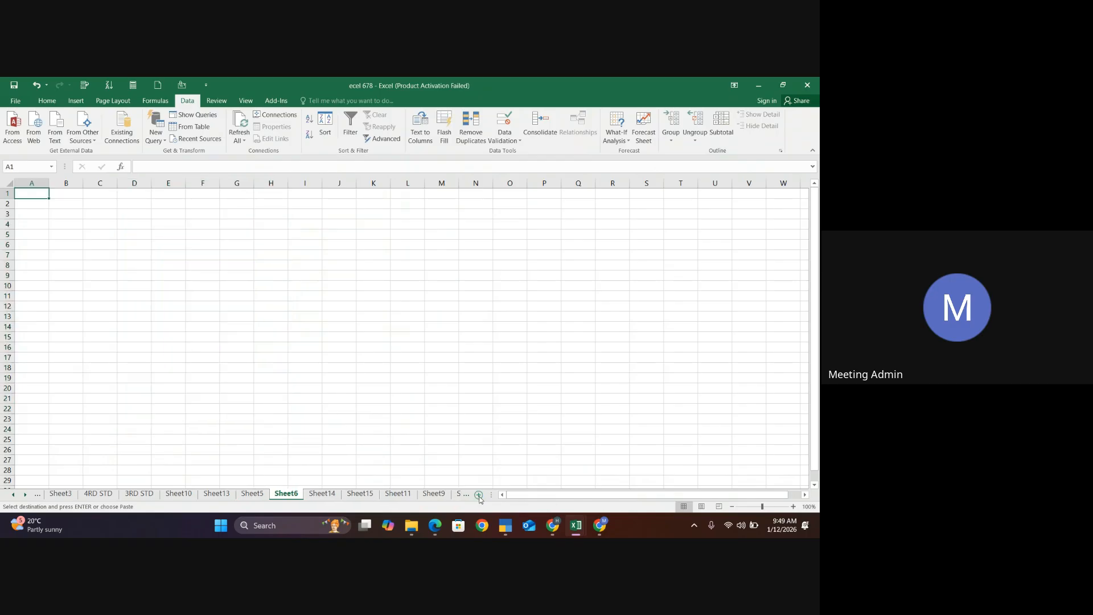
{"action": "left_click", "coordinate": [477, 494]}
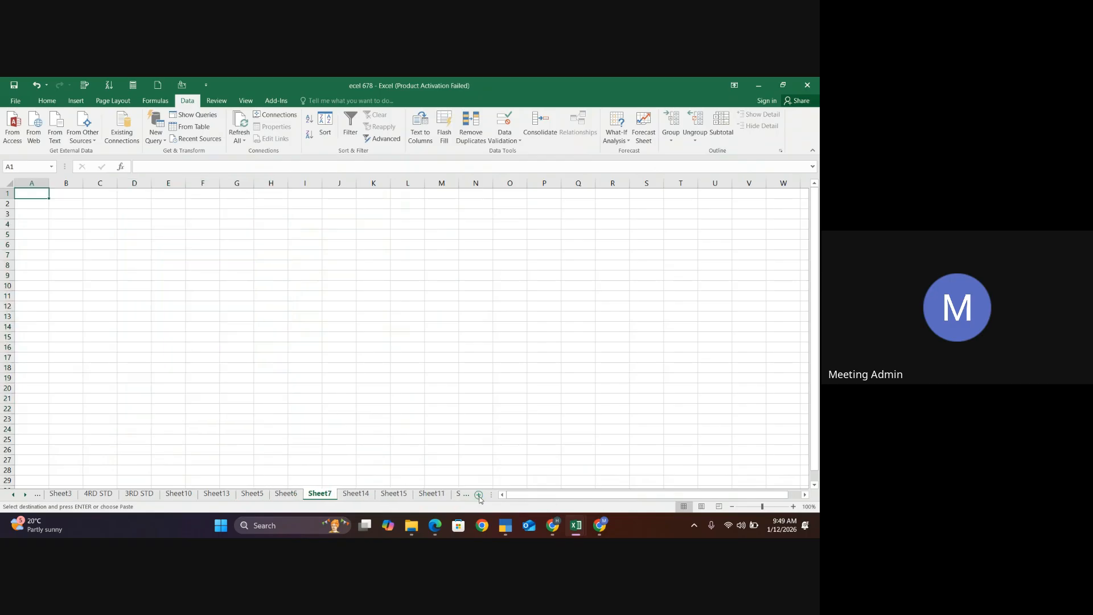
Paste the copied invoice table into Sheet6 starting at cell E6
{"action": "left_click", "coordinate": [256, 494]}
{"action": "left_click", "coordinate": [286, 494]}
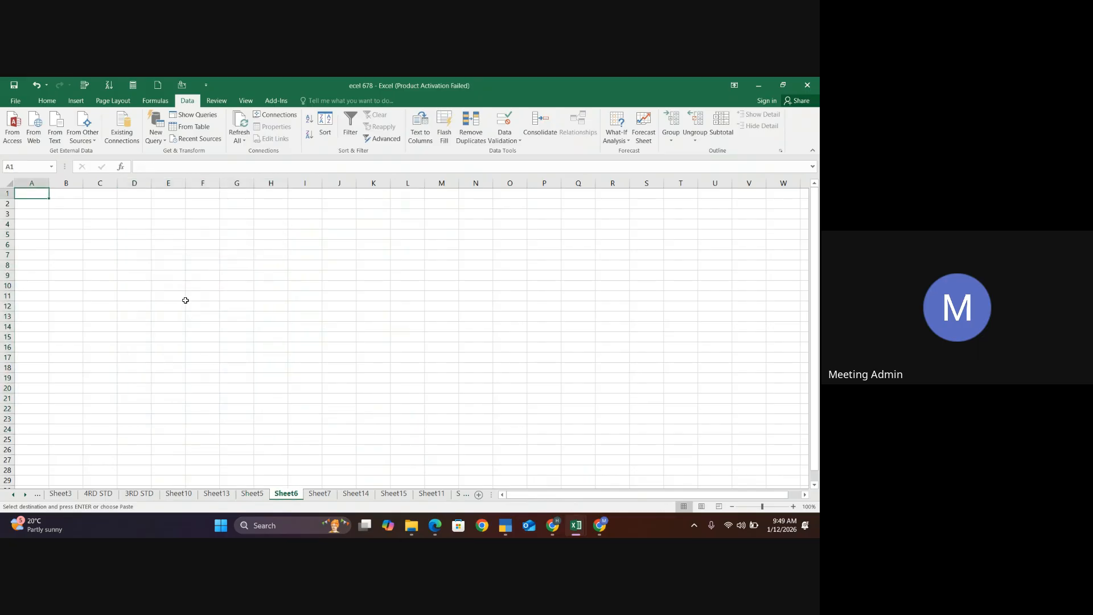
{"action": "left_click", "coordinate": [160, 244]}
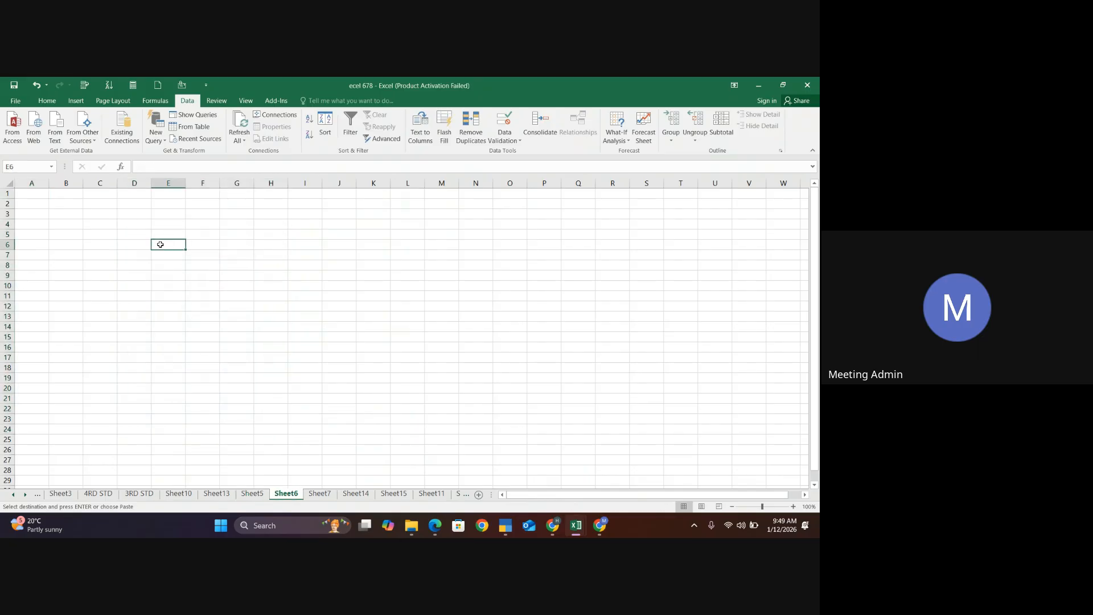
{"action": "key", "text": "ctrl+v"}
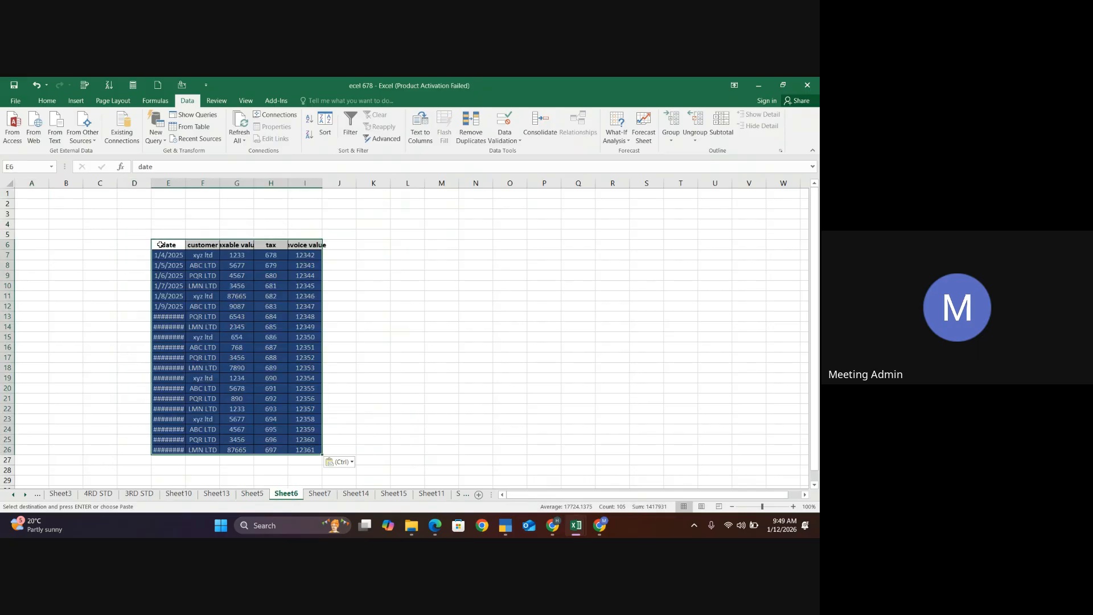
Paste the copied invoice table into Sheet7 starting at cell F7
{"action": "left_click", "coordinate": [320, 494]}
{"action": "left_click", "coordinate": [197, 255]}
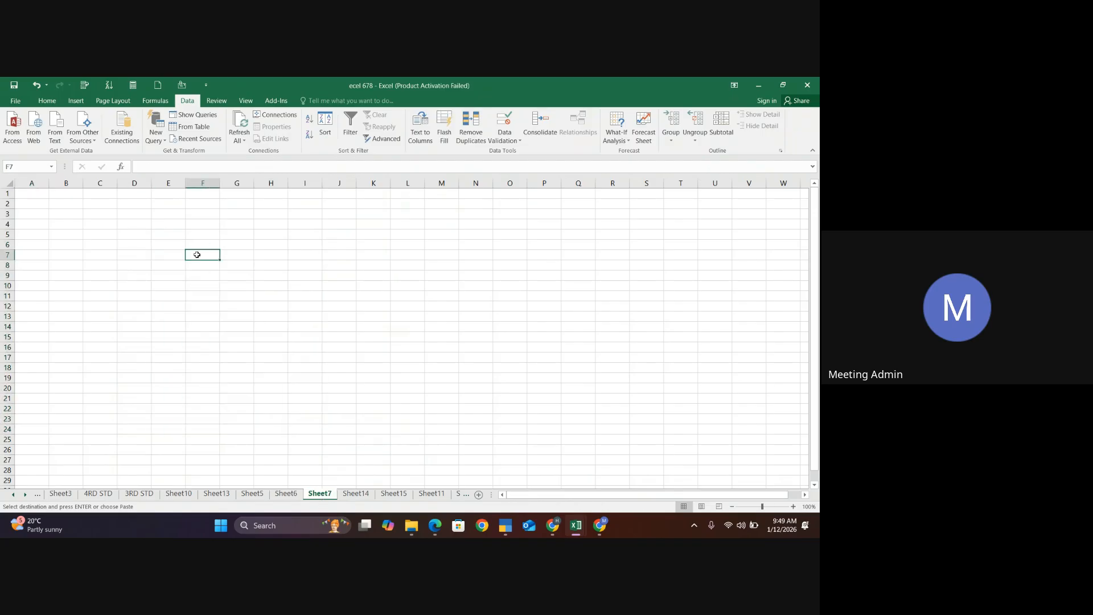
{"action": "key", "text": "ctrl+v"}
{"action": "left_click", "coordinate": [429, 305]}
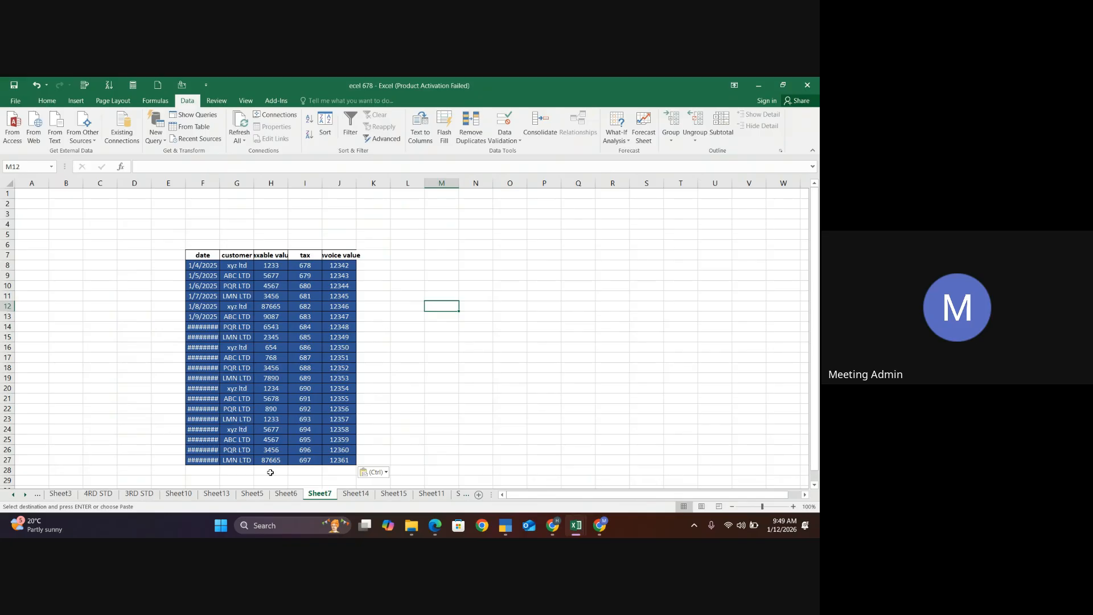
Compare the positions of the pasted invoice tables on Sheet5, Sheet6 and Sheet7
{"action": "left_click", "coordinate": [261, 494]}
{"action": "left_click", "coordinate": [285, 495]}
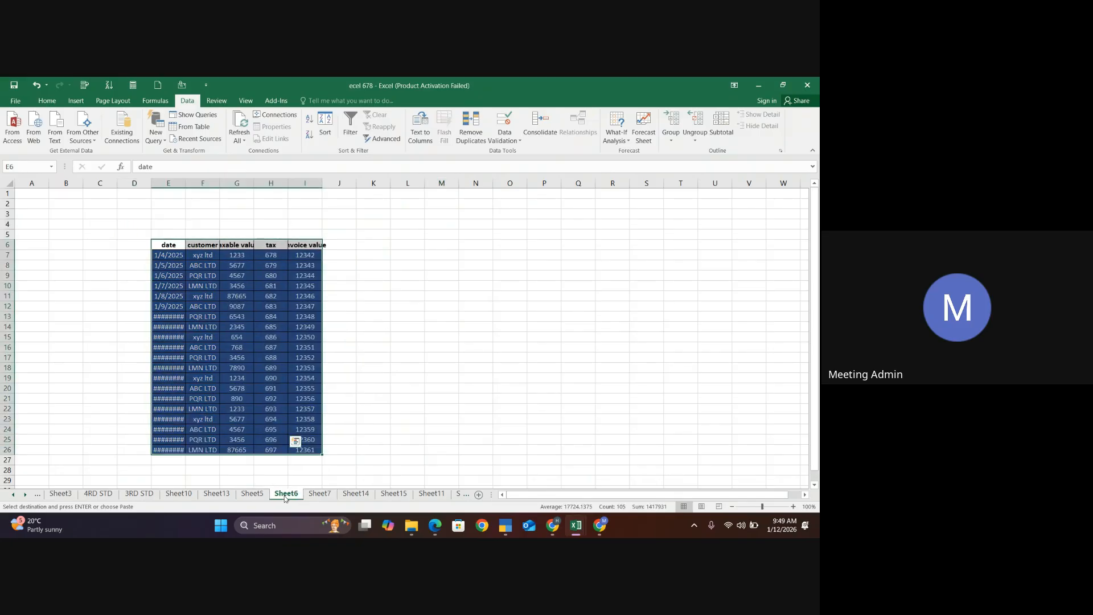
{"action": "left_click", "coordinate": [319, 494]}
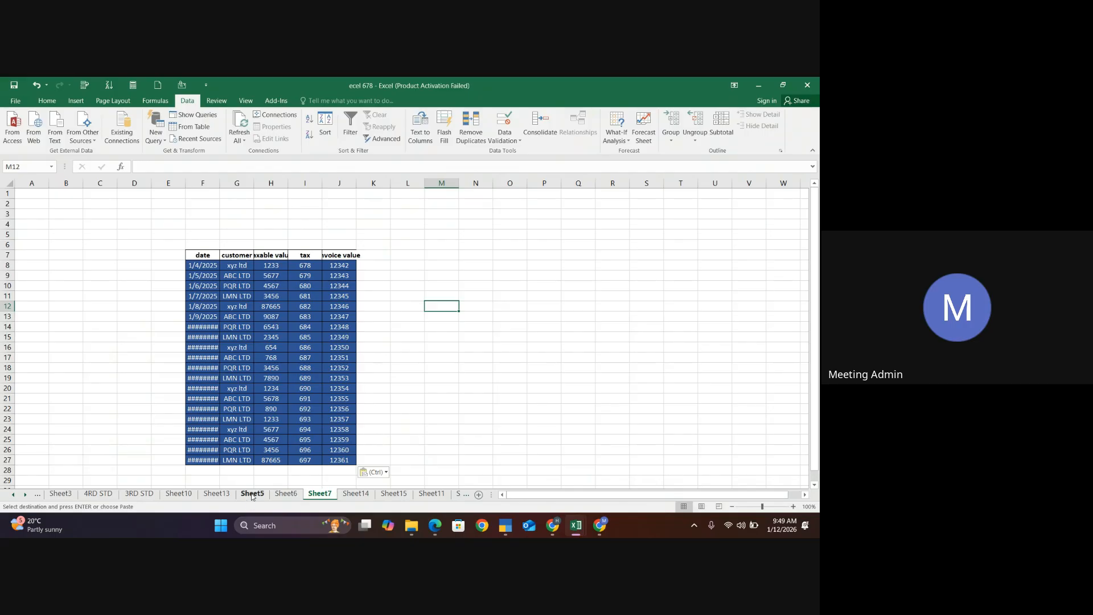
{"action": "left_click", "coordinate": [253, 494]}
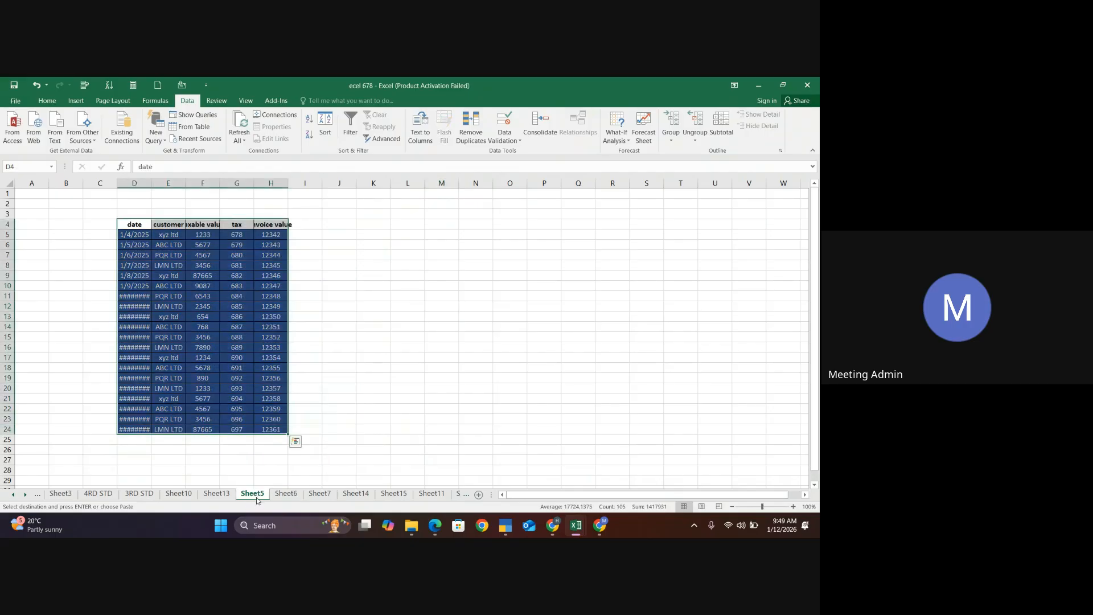
{"action": "left_click", "coordinate": [287, 494]}
{"action": "left_click", "coordinate": [317, 494]}
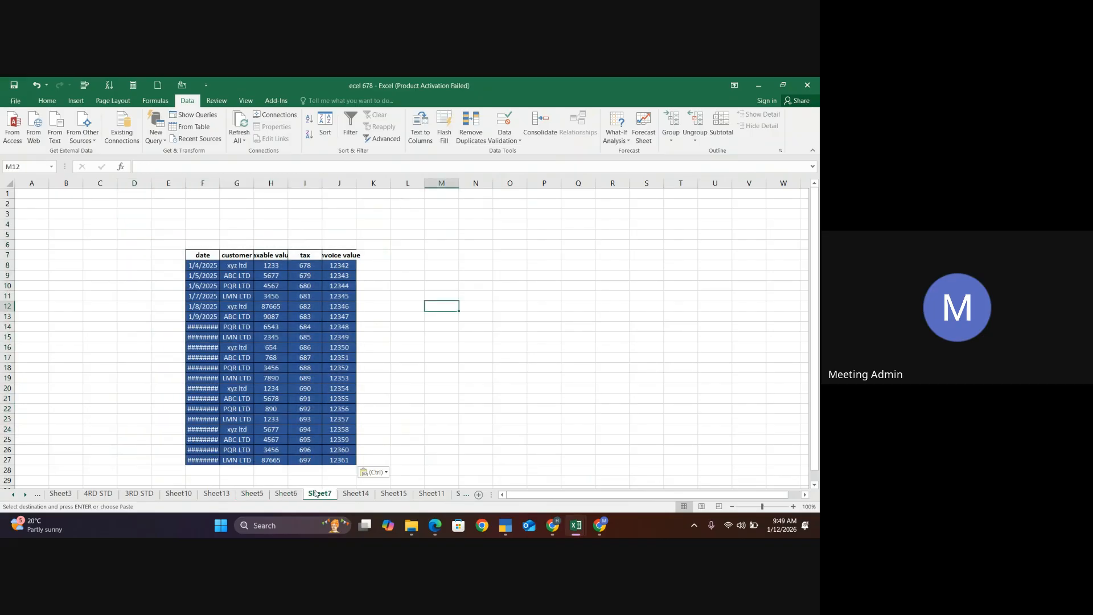
Rename Sheet5 as APRIL
{"action": "left_click", "coordinate": [248, 495]}
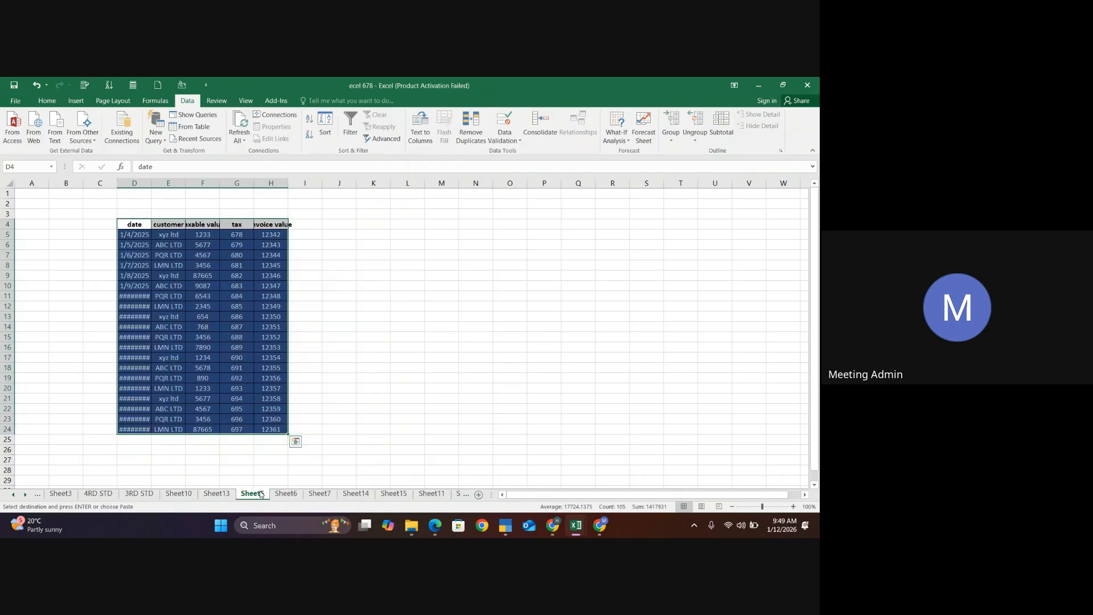
{"action": "left_click", "coordinate": [260, 493]}
{"action": "left_click_drag", "start_coordinate": [260, 491], "coordinate": [261, 491]}
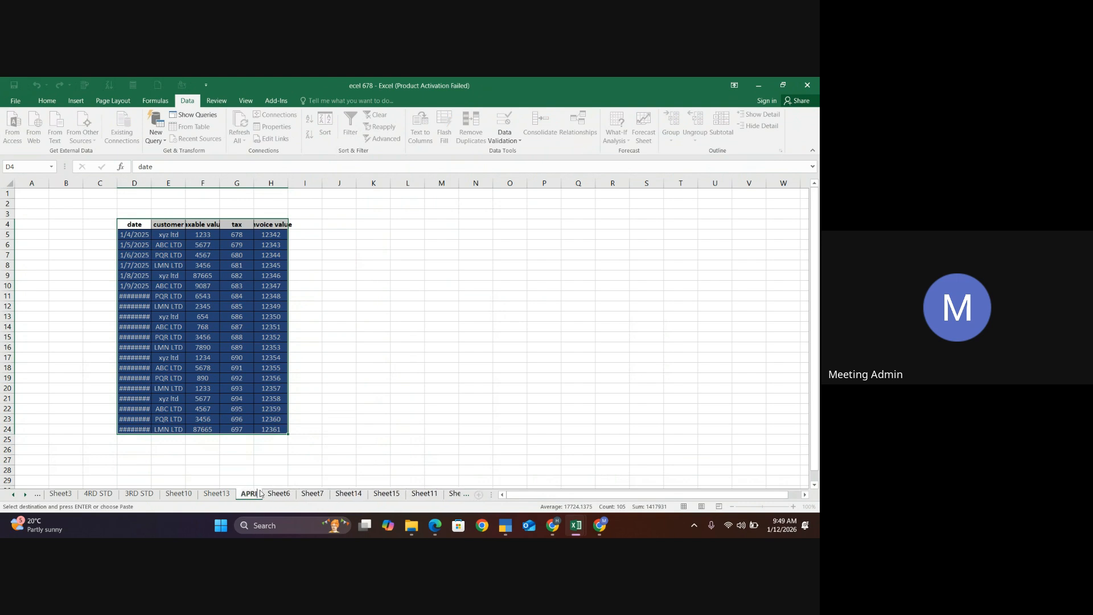
Rename Sheet6 as MAY
{"action": "left_click", "coordinate": [282, 494]}
{"action": "key", "text": "ctrl+v"}
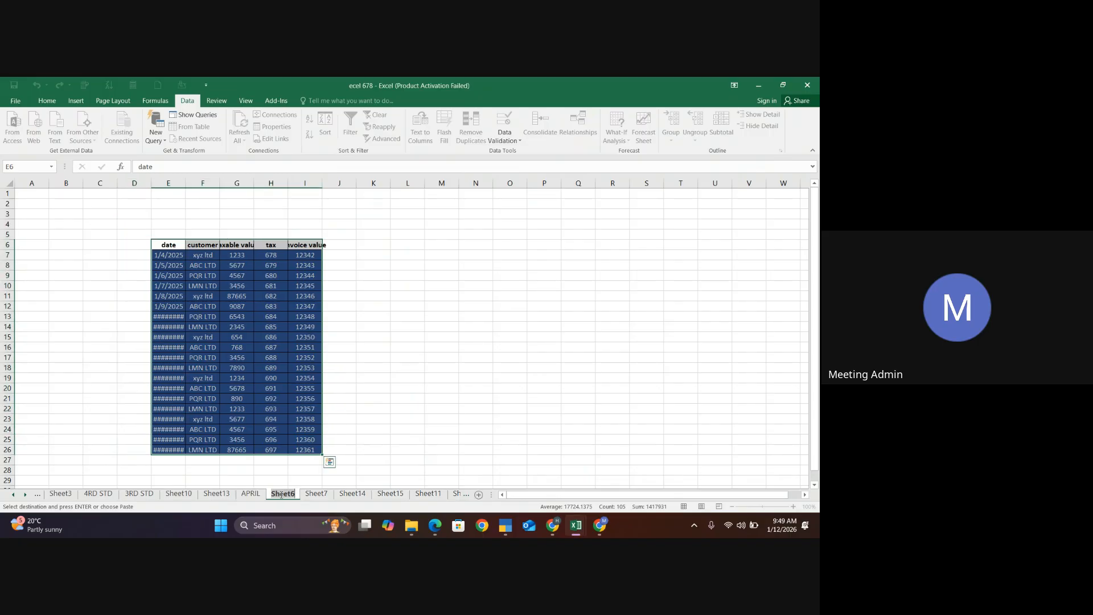
{"action": "double_click", "coordinate": [282, 494]}
{"action": "type", "text": "MAY"}
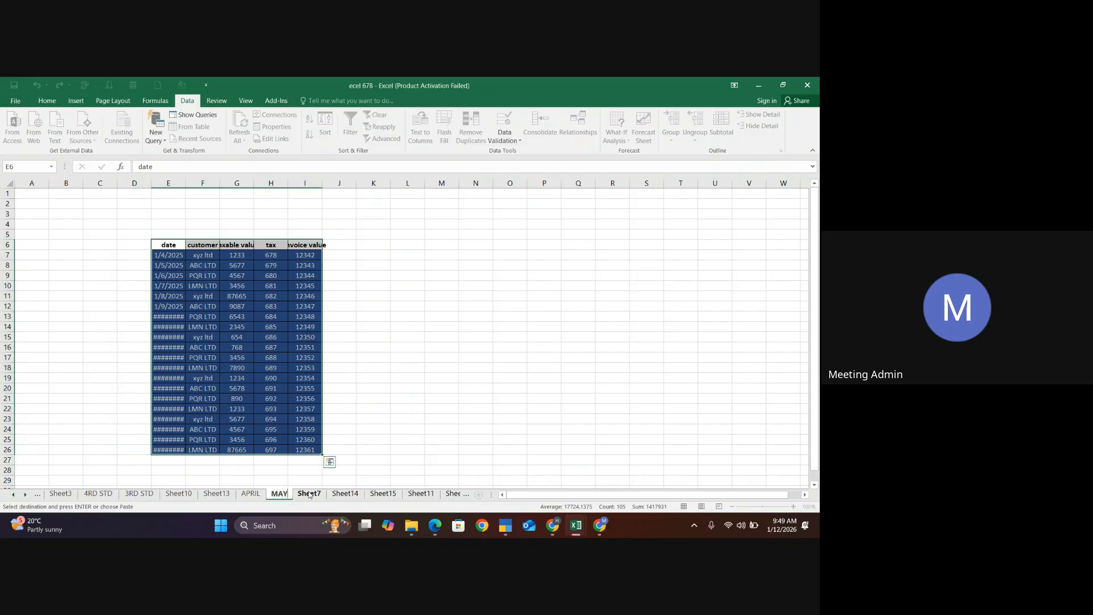
Rename Sheet7 as JUNE
{"action": "left_click", "coordinate": [309, 494]}
{"action": "double_click", "coordinate": [309, 493]}
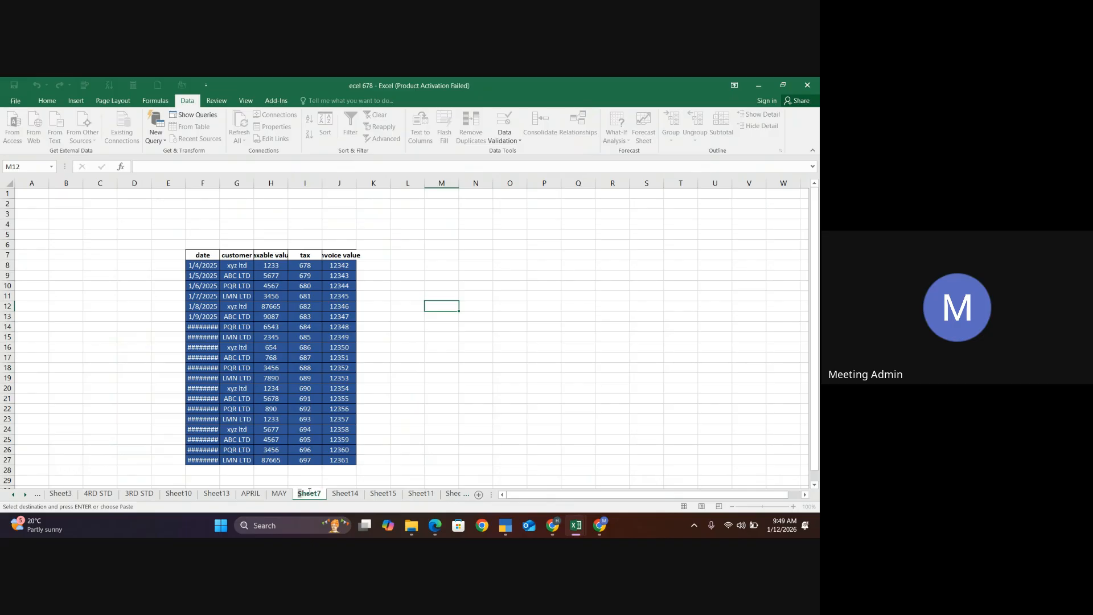
{"action": "type", "text": "JUNE"}
{"action": "key", "text": "Return"}
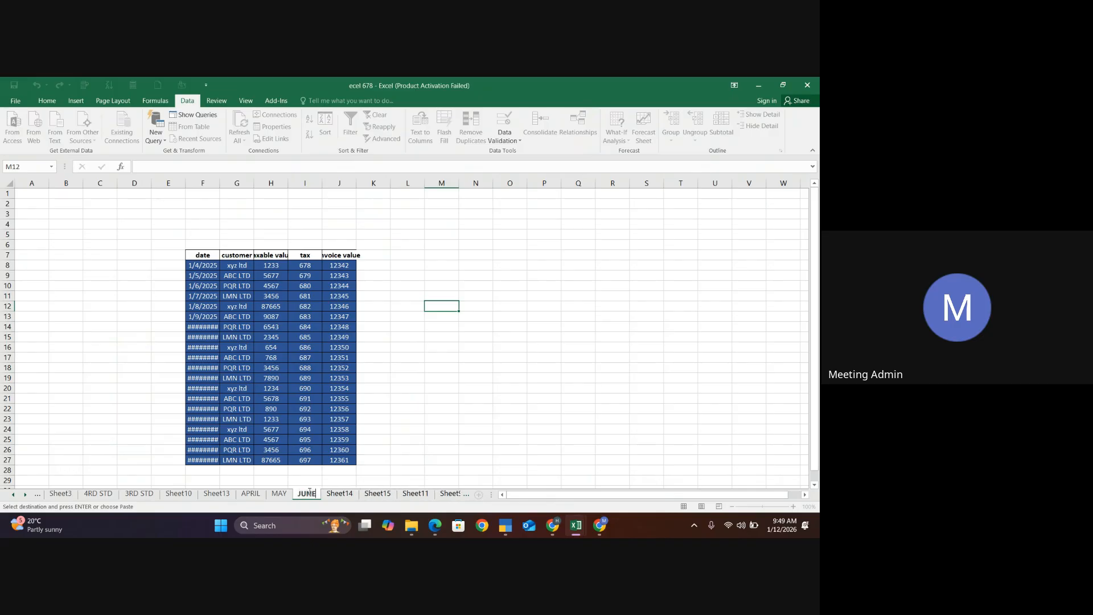
Widen columns D to H on the APRIL sheet so all dates and headers of the invoice table fit
{"action": "left_click", "coordinate": [250, 494]}
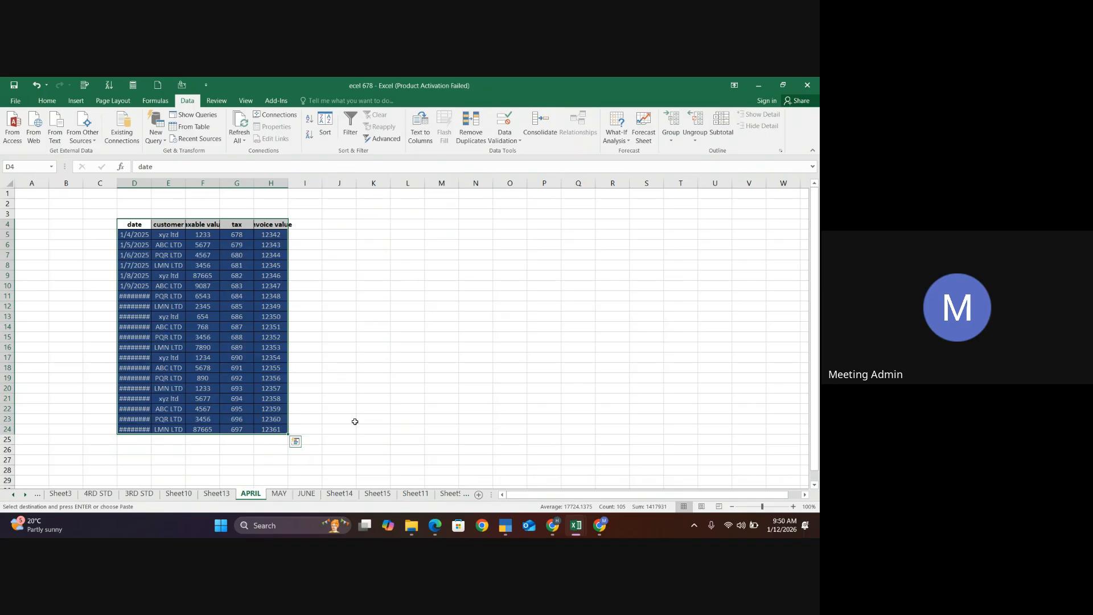
{"action": "left_click", "coordinate": [365, 352]}
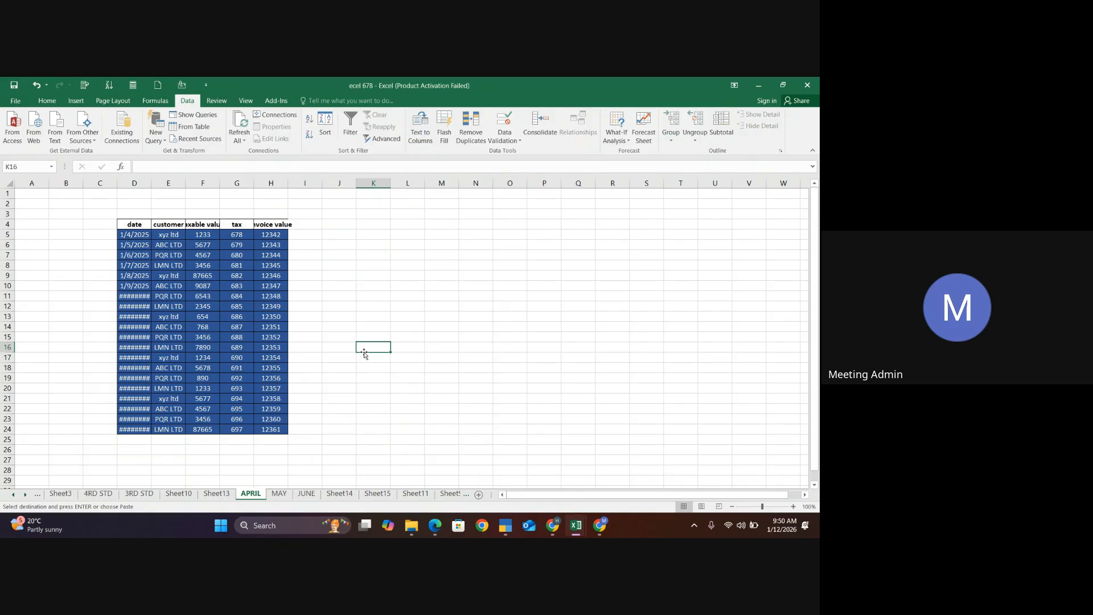
{"action": "left_click_drag", "start_coordinate": [124, 225], "coordinate": [123, 229]}
{"action": "left_click_drag", "start_coordinate": [152, 182], "coordinate": [554, 196]}
{"action": "left_click", "coordinate": [605, 304]}
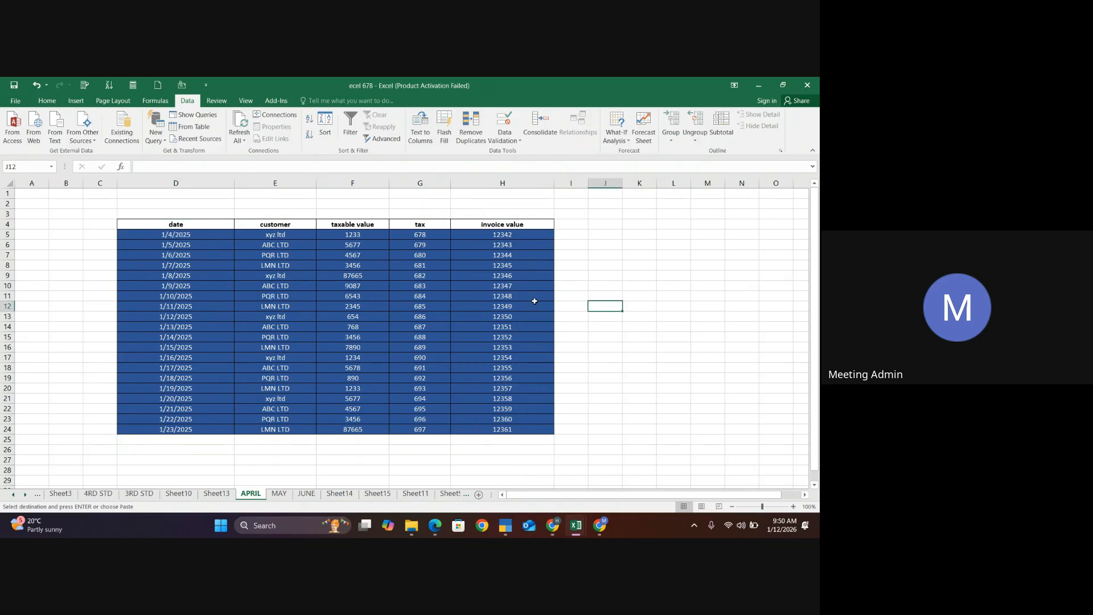
Select the invoice table D4:H24 on the APRIL sheet and look for the Macros command
{"action": "left_click_drag", "start_coordinate": [160, 226], "coordinate": [495, 428]}
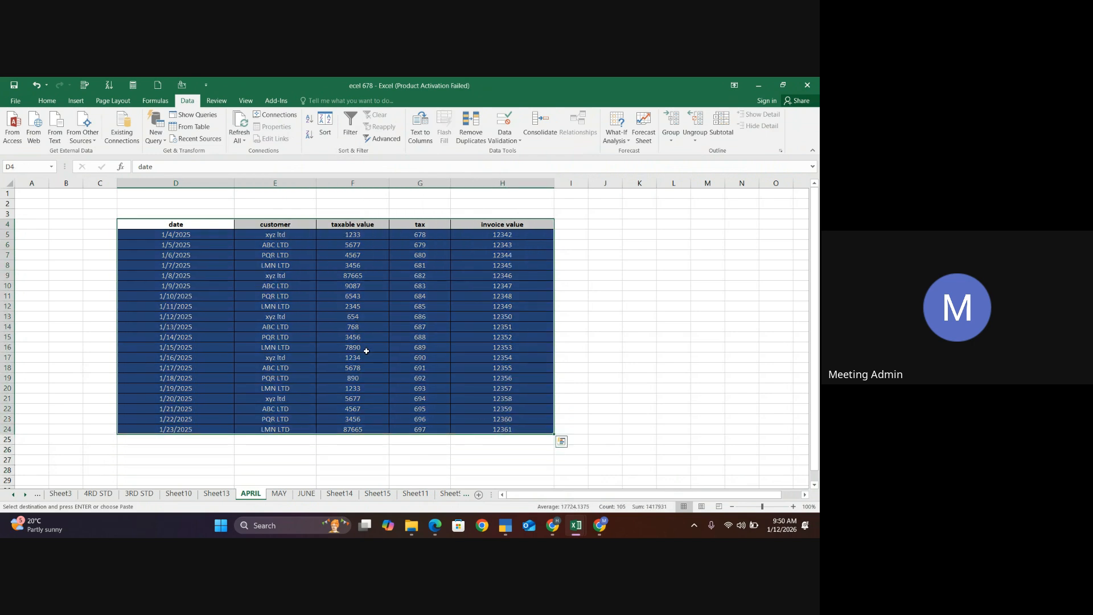
{"action": "left_click", "coordinate": [224, 102]}
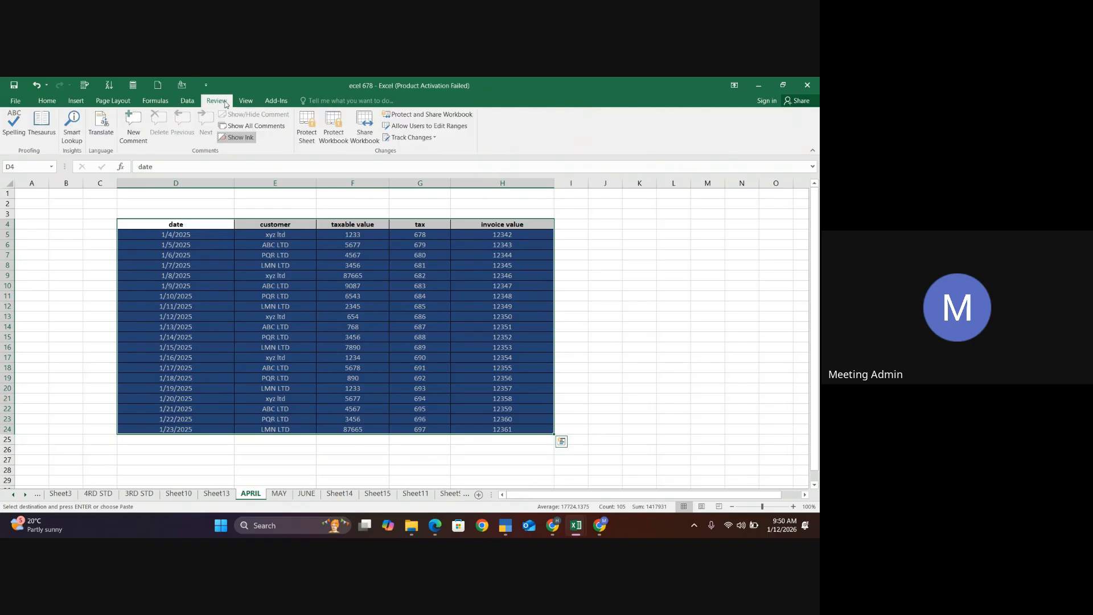
{"action": "left_click", "coordinate": [76, 101]}
{"action": "left_click", "coordinate": [106, 103]}
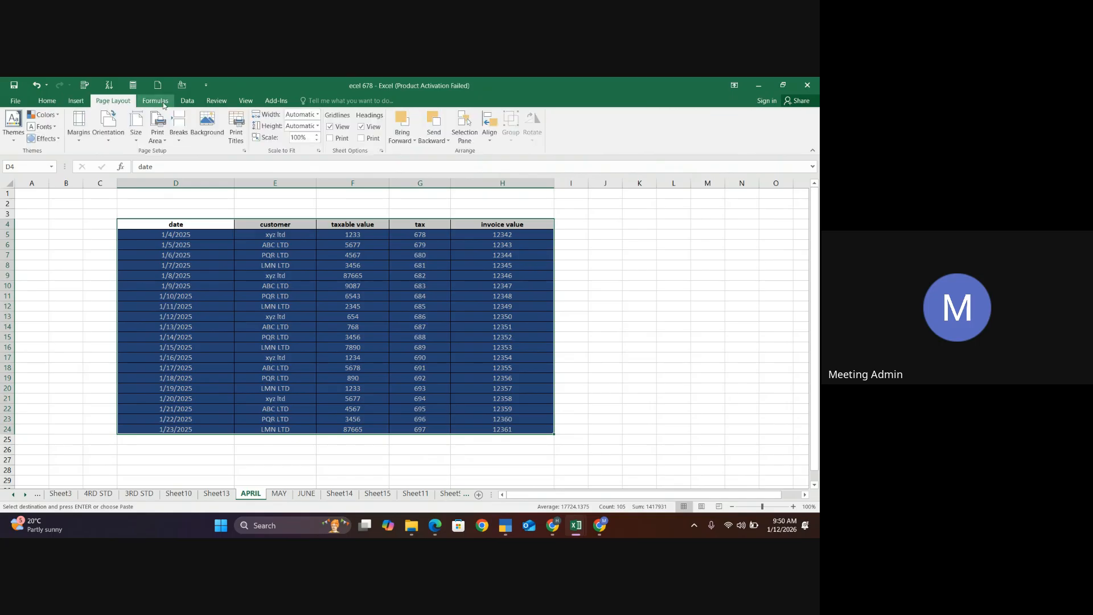
{"action": "left_click", "coordinate": [161, 104]}
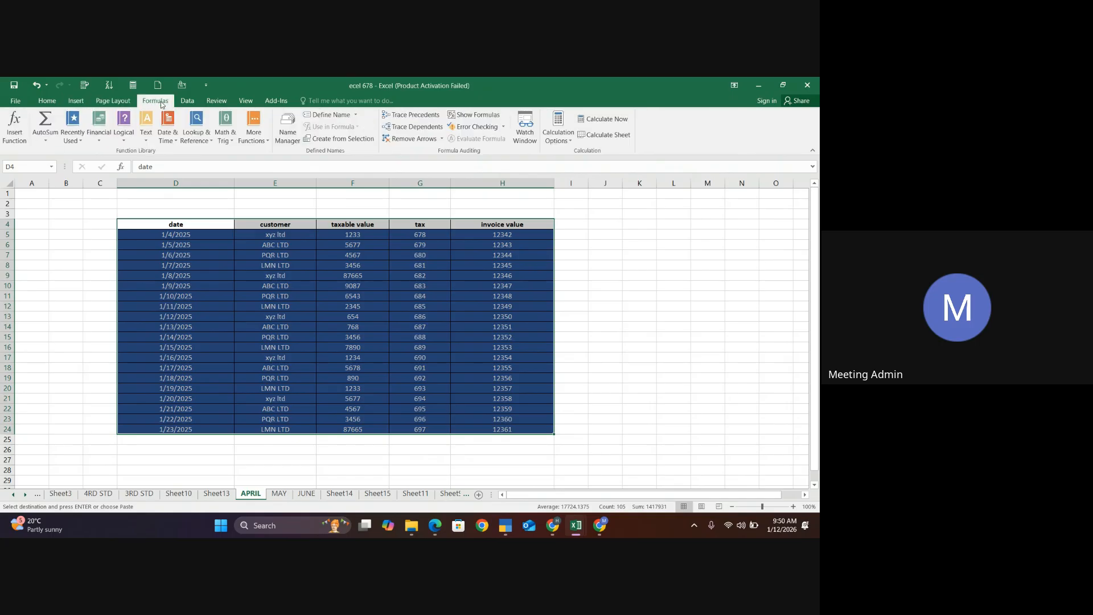
{"action": "left_click", "coordinate": [183, 103]}
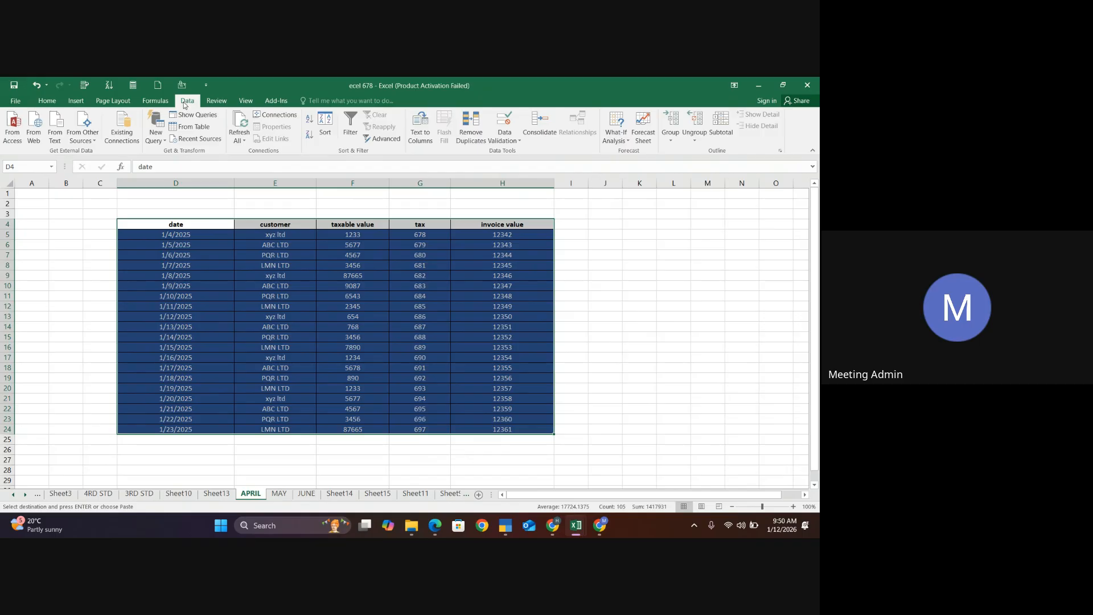
{"action": "left_click", "coordinate": [219, 105]}
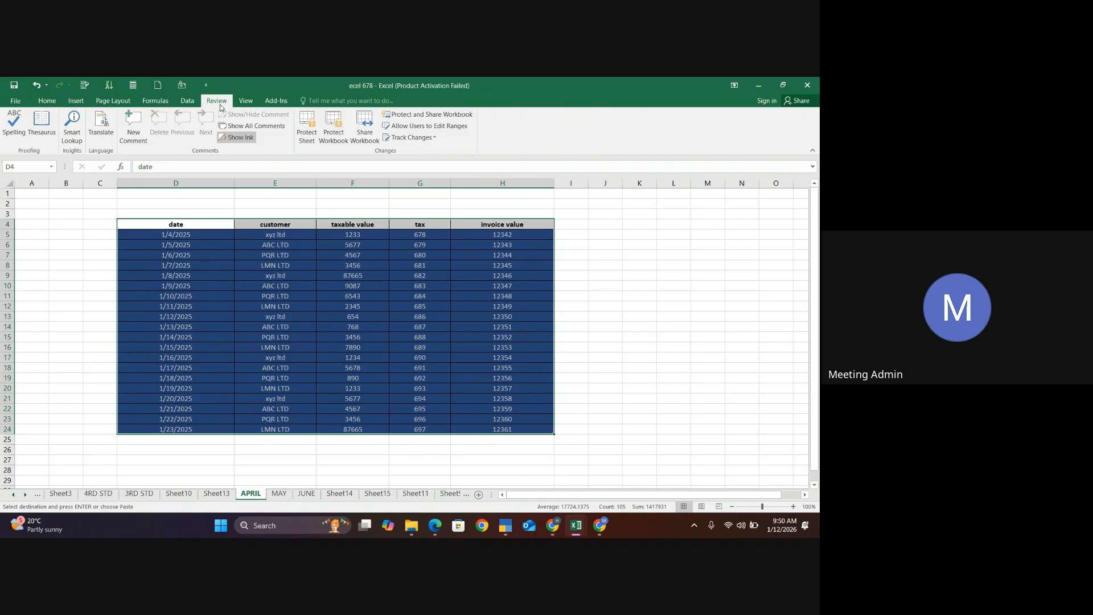
{"action": "left_click", "coordinate": [244, 107]}
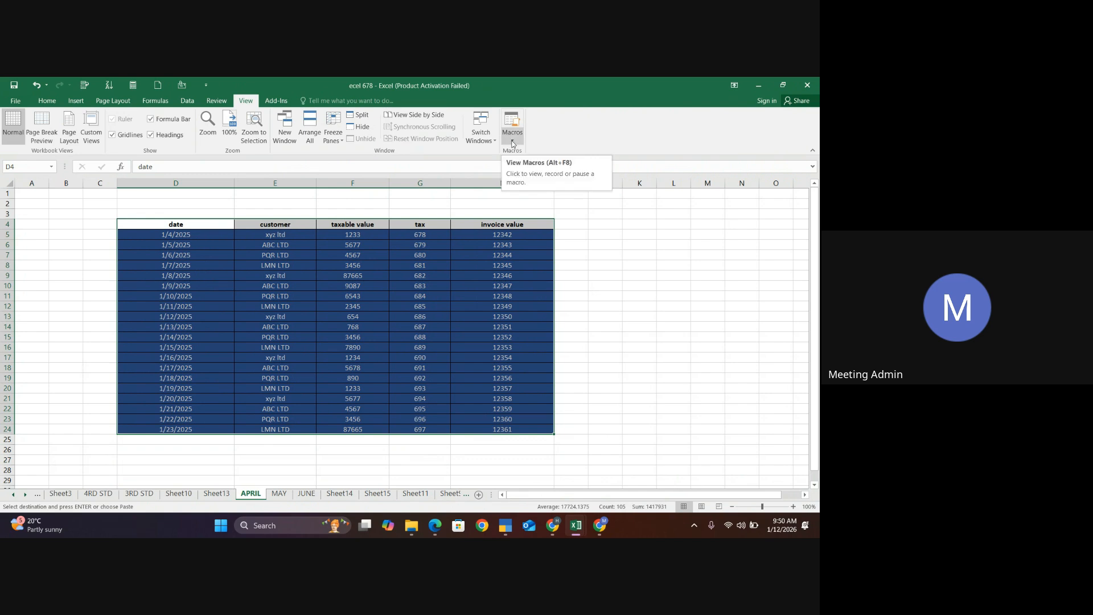
Enable the Developer tab in the ribbon customization options and display its macro commands
{"action": "right_click", "coordinate": [249, 105]}
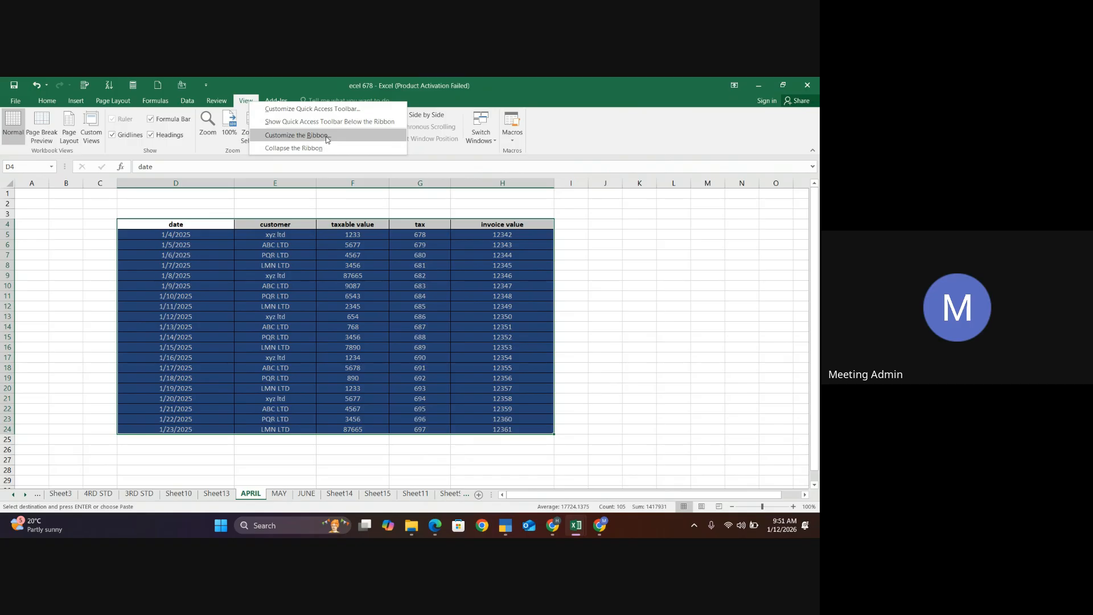
{"action": "right_click", "coordinate": [245, 99]}
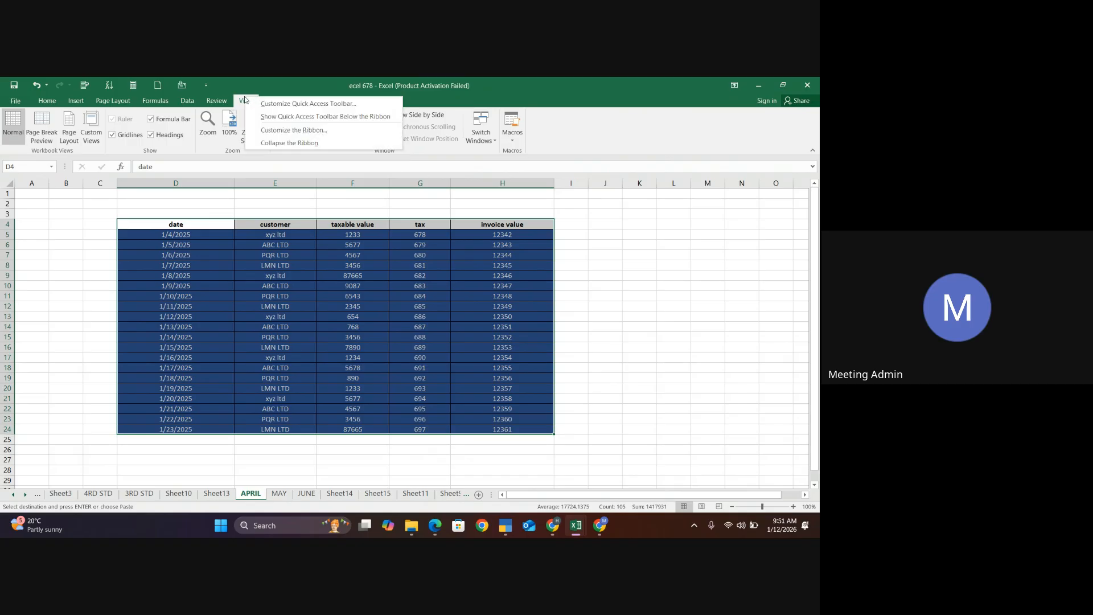
{"action": "left_click", "coordinate": [296, 132]}
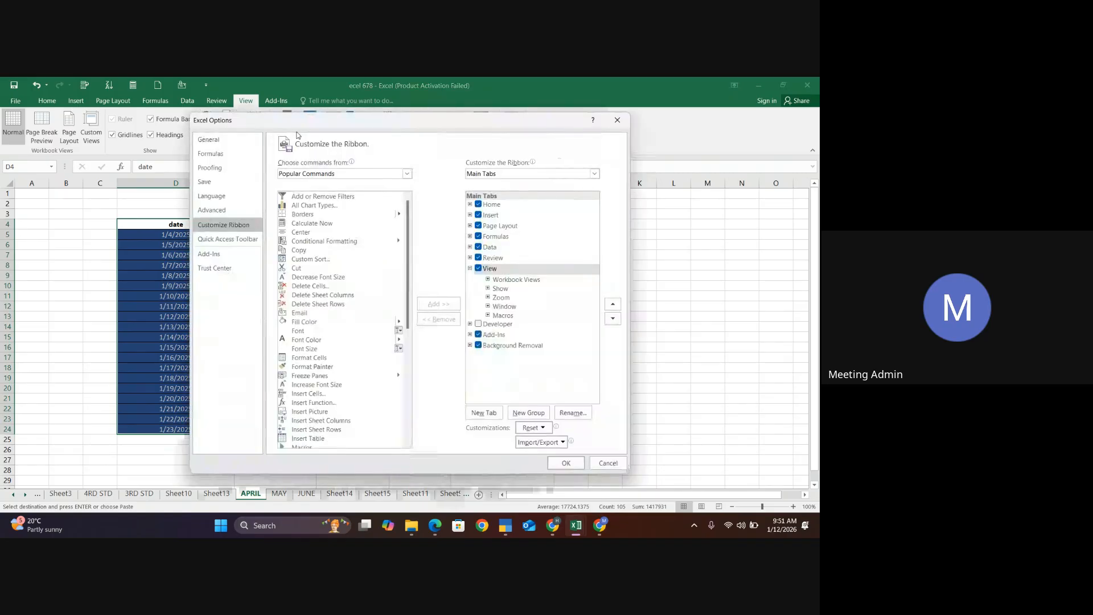
{"action": "left_click", "coordinate": [478, 324]}
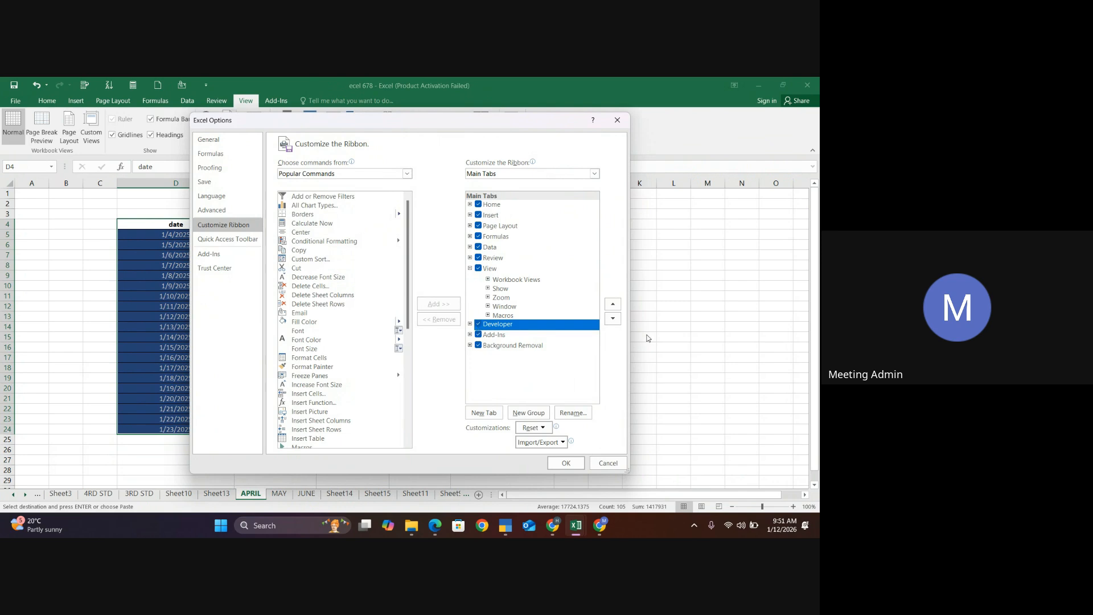
{"action": "left_click", "coordinate": [566, 465]}
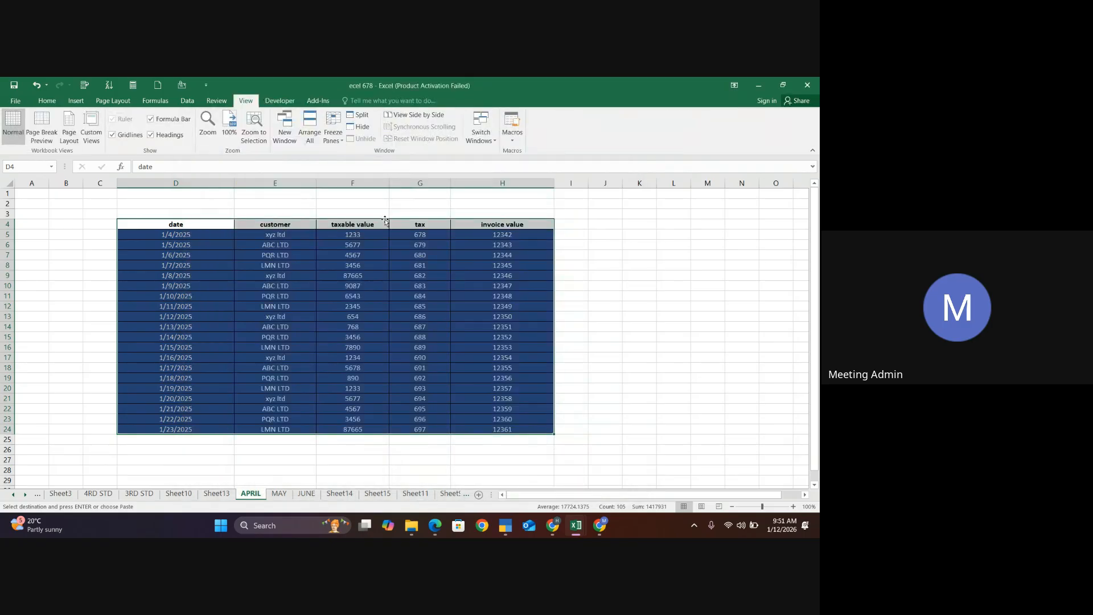
{"action": "left_click", "coordinate": [287, 101]}
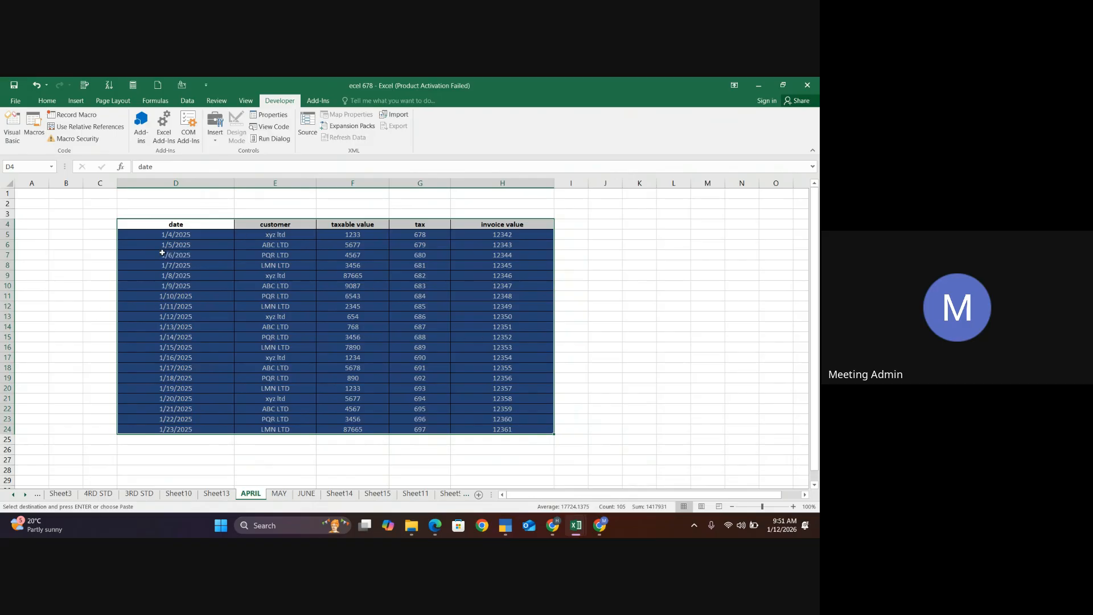
Create an empty macro named APRIL and close its code editor to return to the worksheet
{"action": "left_click", "coordinate": [34, 124]}
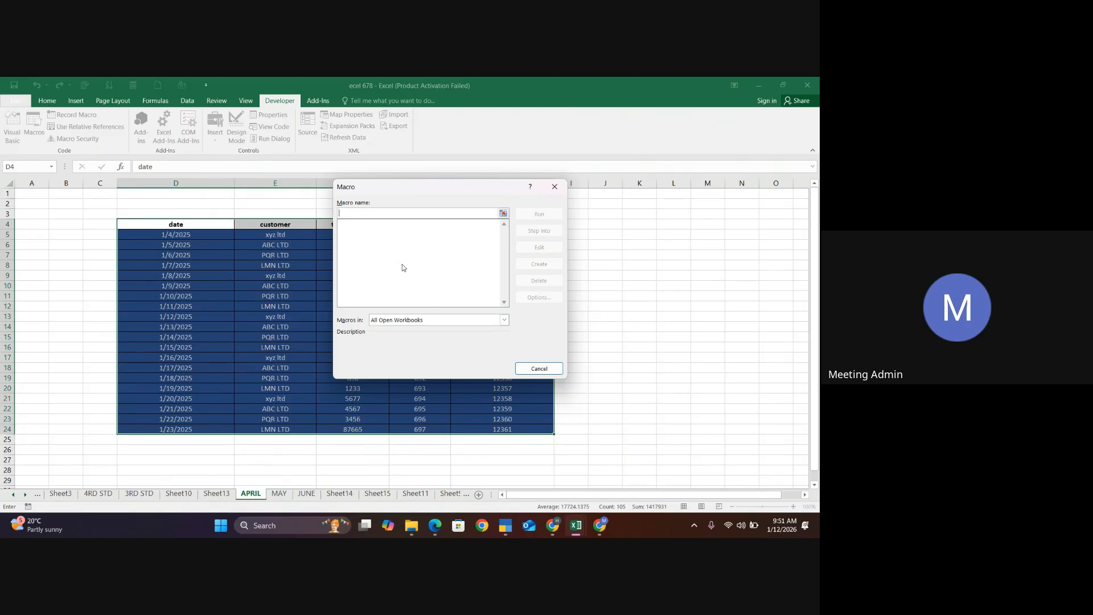
{"action": "type", "text": "APRIL"}
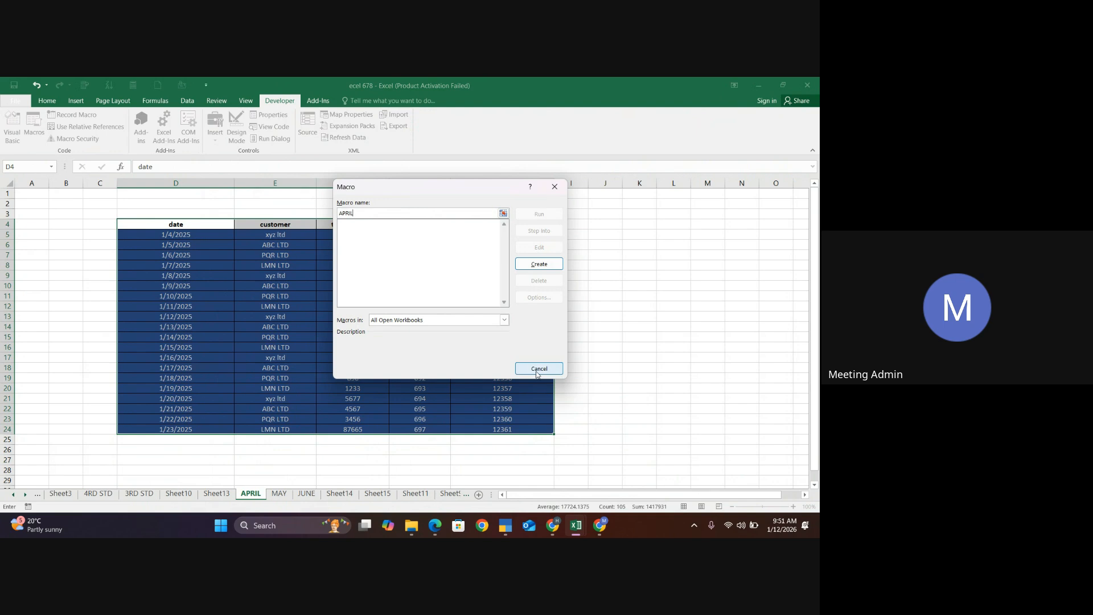
{"action": "left_click", "coordinate": [540, 264]}
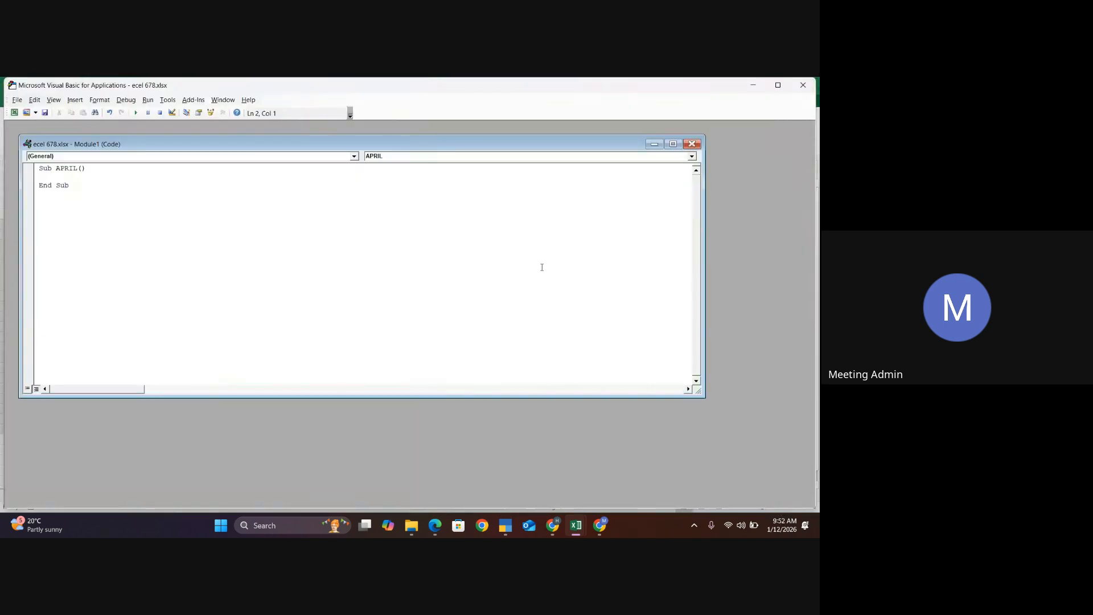
{"action": "left_click", "coordinate": [692, 143]}
{"action": "left_click", "coordinate": [804, 84]}
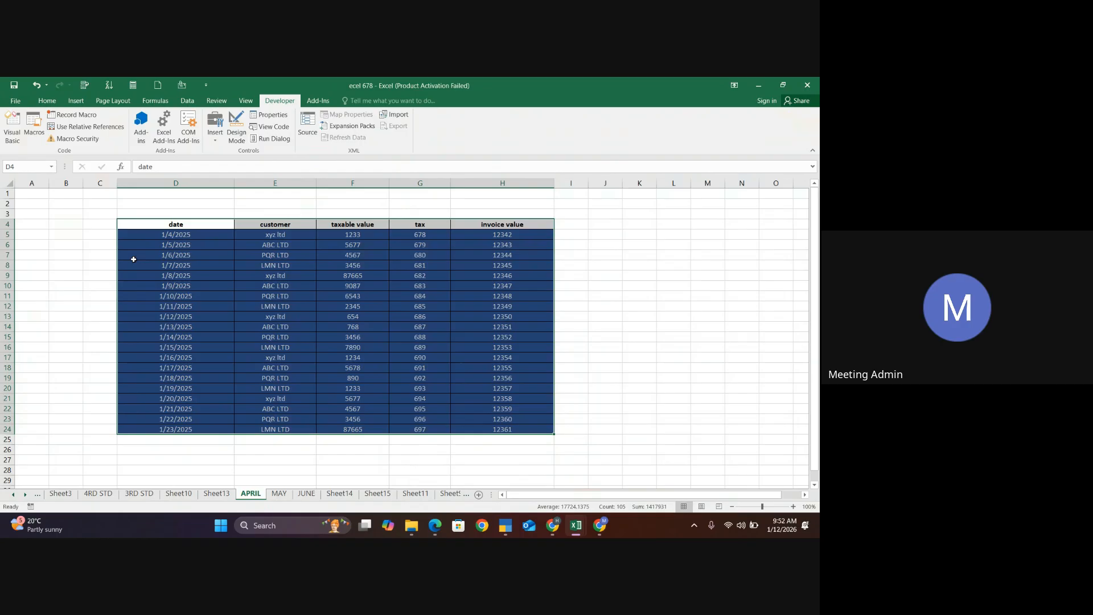
Select the invoice table D4:H24 and start recording a macro with shortcut Ctrl+Shift+W, stored in This Workbook
{"action": "left_click", "coordinate": [143, 226]}
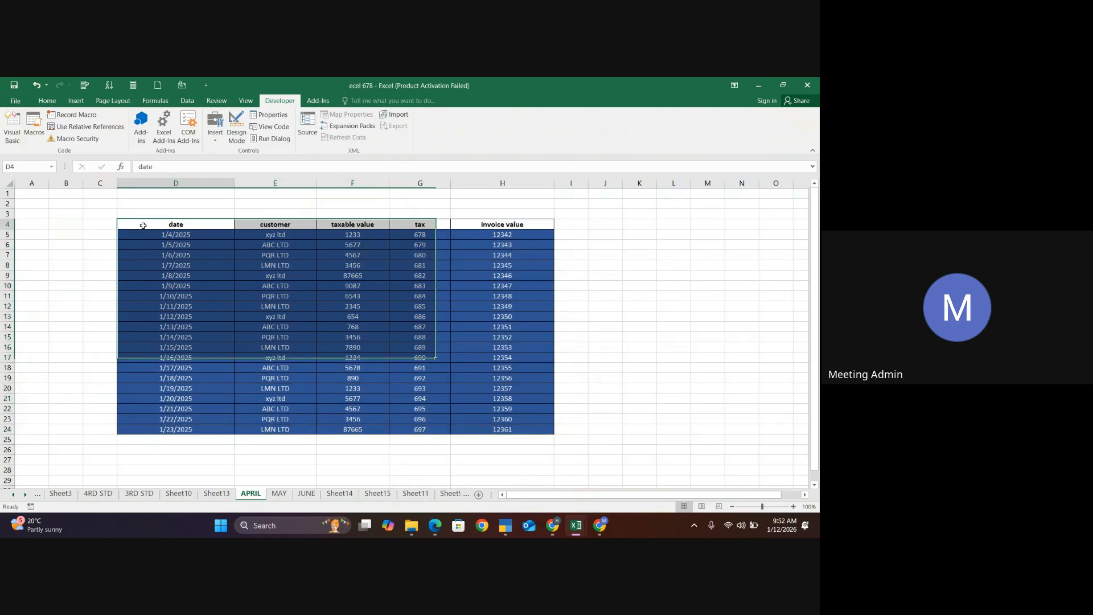
{"action": "left_click_drag", "start_coordinate": [143, 226], "coordinate": [488, 426]}
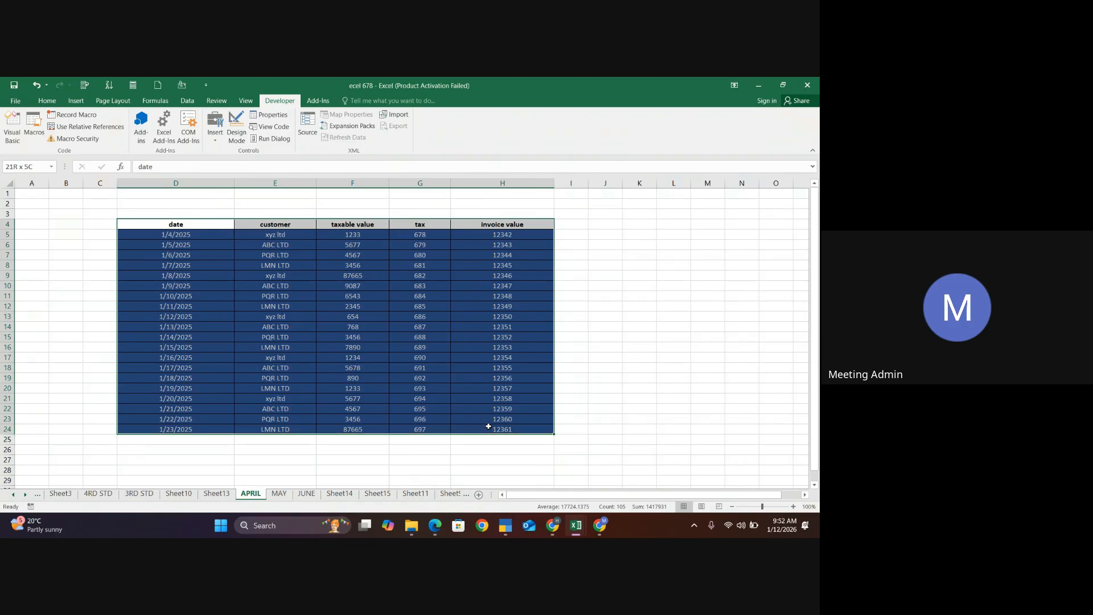
{"action": "left_click", "coordinate": [90, 115]}
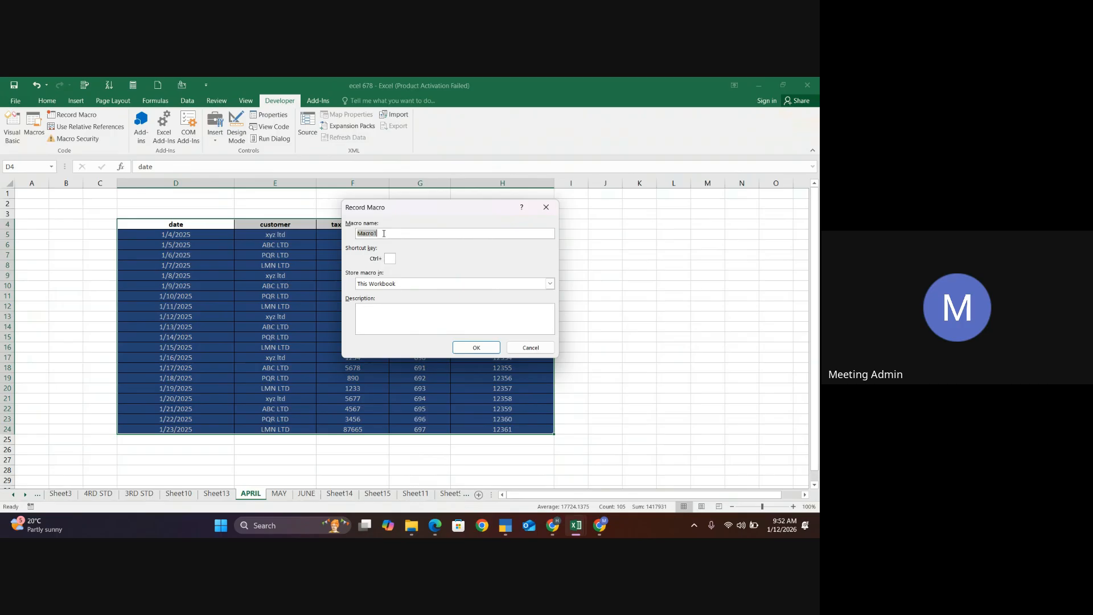
{"action": "left_click", "coordinate": [384, 232]}
{"action": "type", "text": "W"}
{"action": "left_click", "coordinate": [550, 284]}
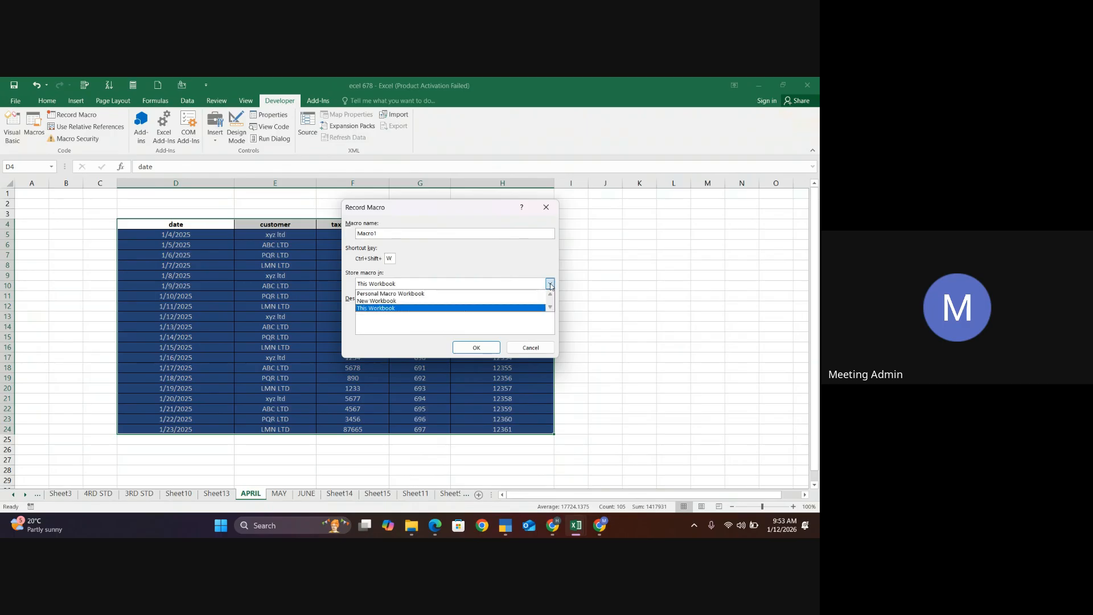
{"action": "left_click", "coordinate": [433, 308]}
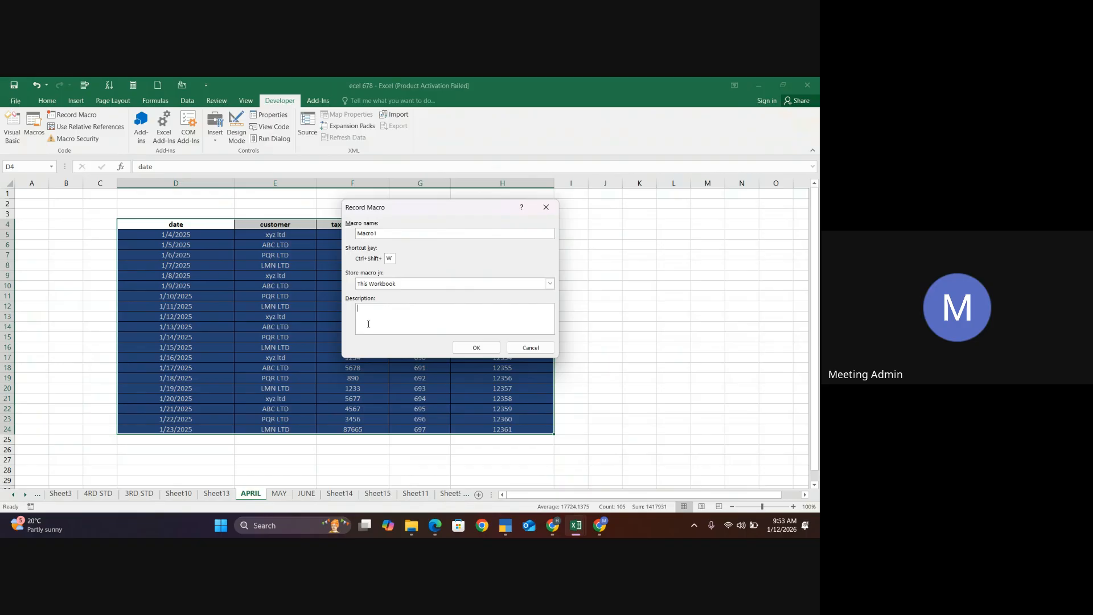
{"action": "left_click", "coordinate": [479, 348]}
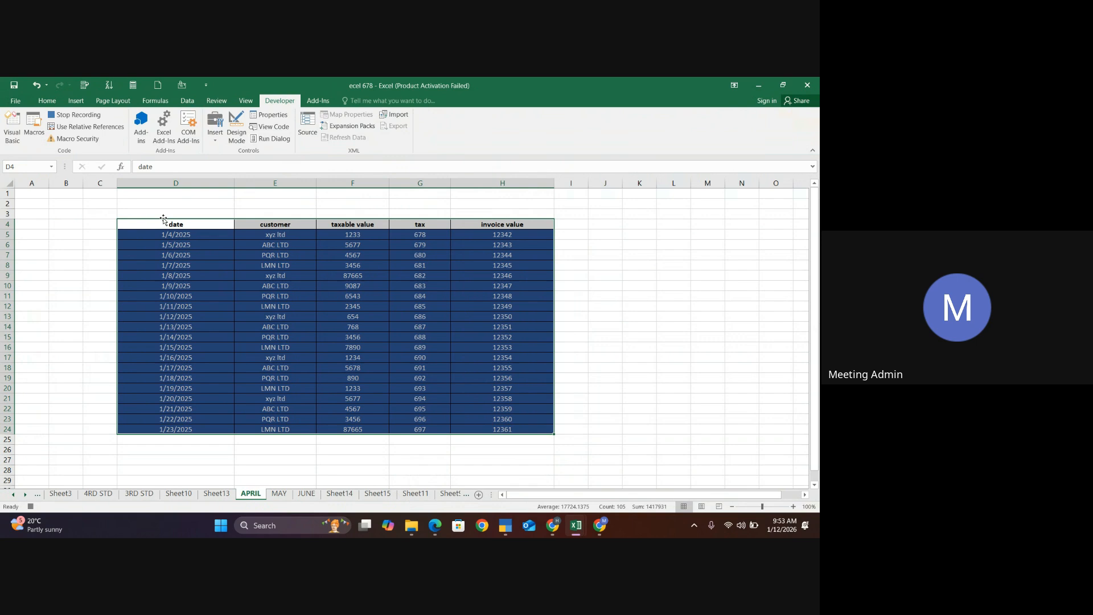
Fill the invoice table D4:H24 with standard red and set its font color to yellow
{"action": "left_click", "coordinate": [146, 226]}
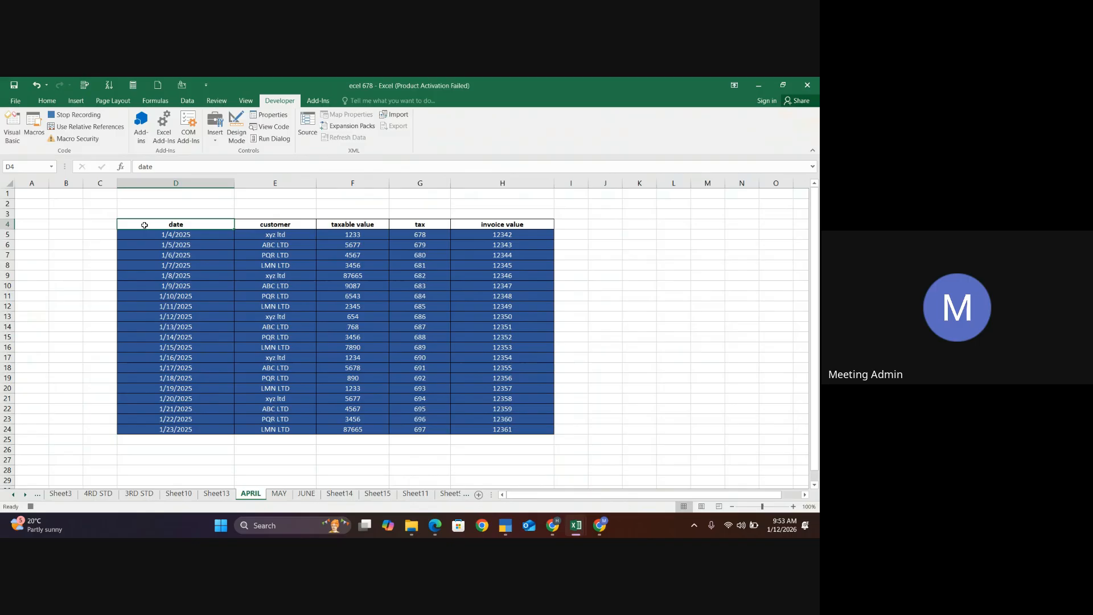
{"action": "left_click_drag", "start_coordinate": [144, 228], "coordinate": [506, 429]}
{"action": "left_click", "coordinate": [47, 100]}
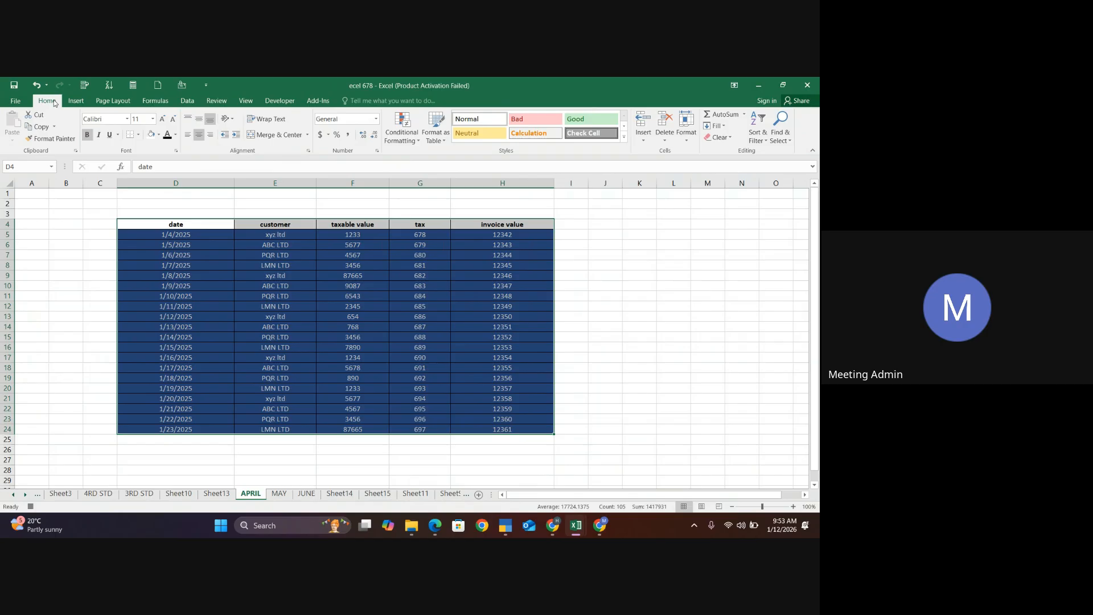
{"action": "left_click", "coordinate": [159, 135]}
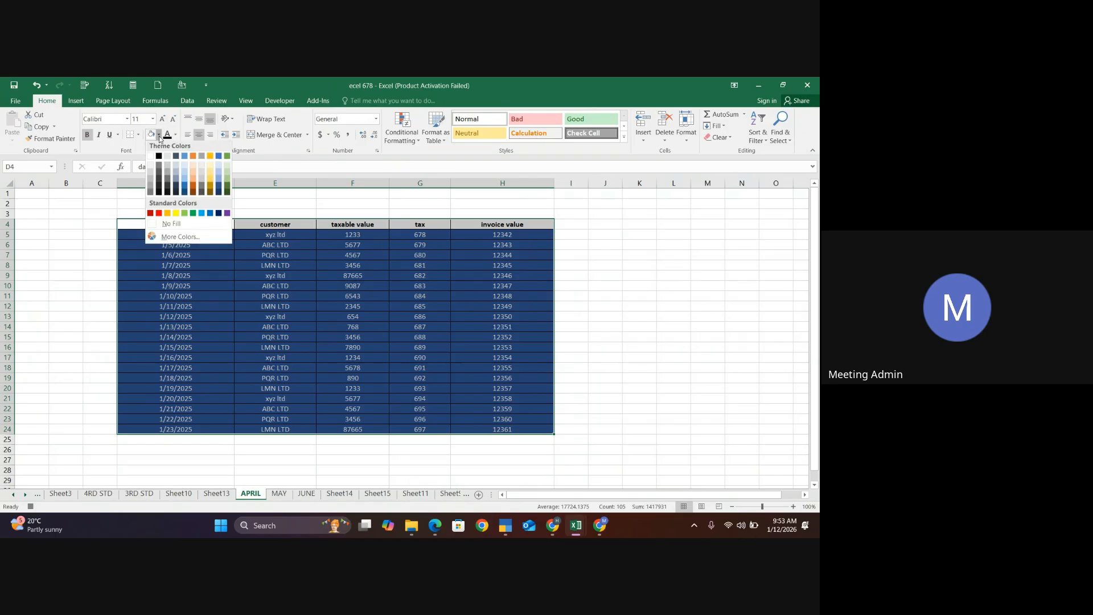
{"action": "left_click", "coordinate": [159, 214]}
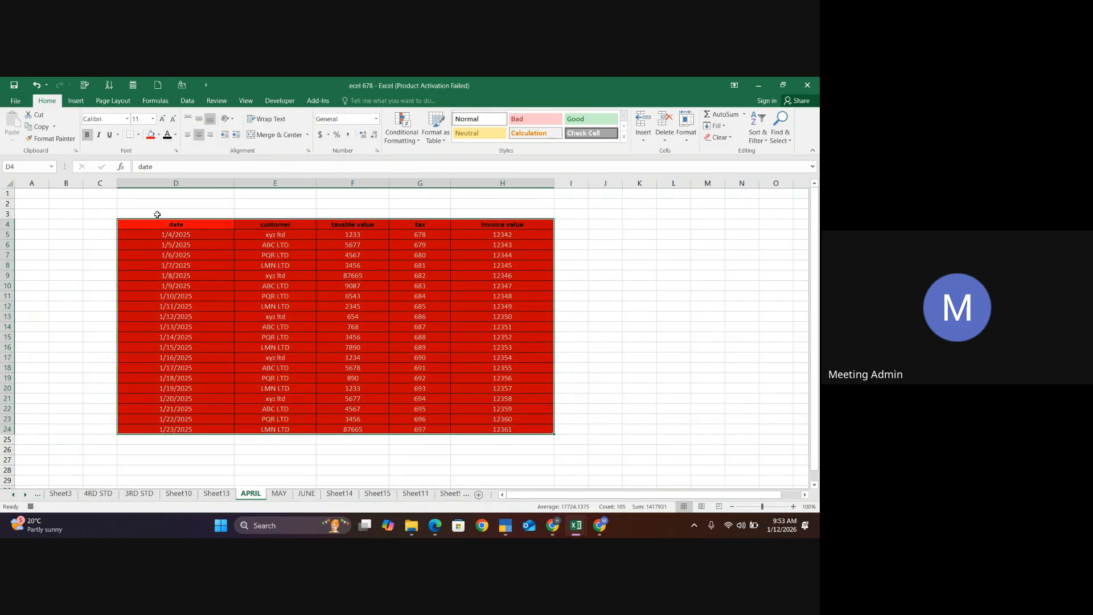
{"action": "left_click", "coordinate": [176, 136]}
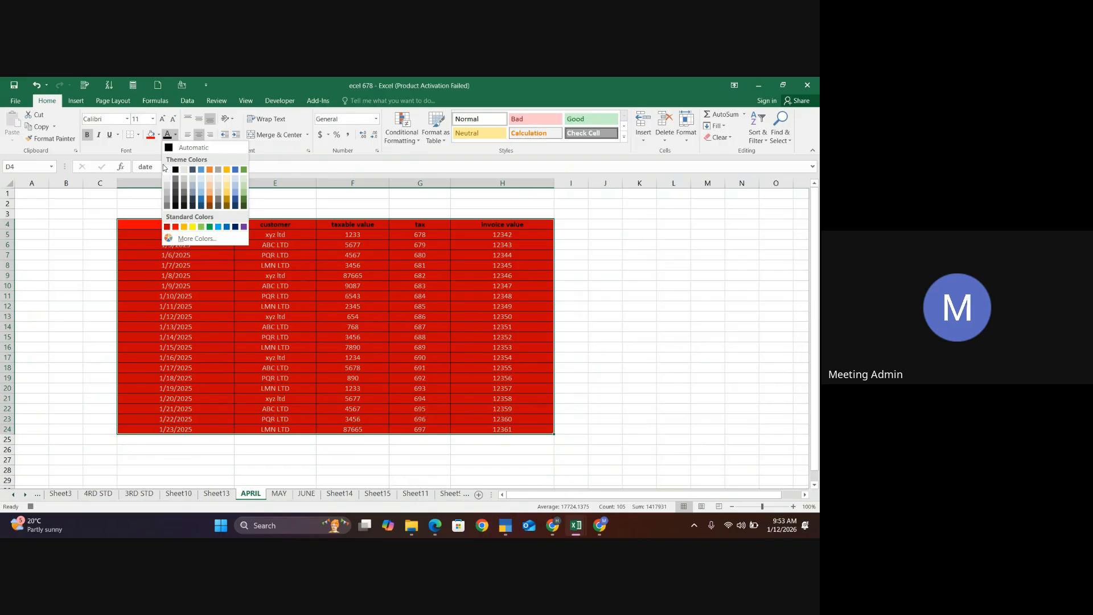
{"action": "left_click", "coordinate": [193, 227]}
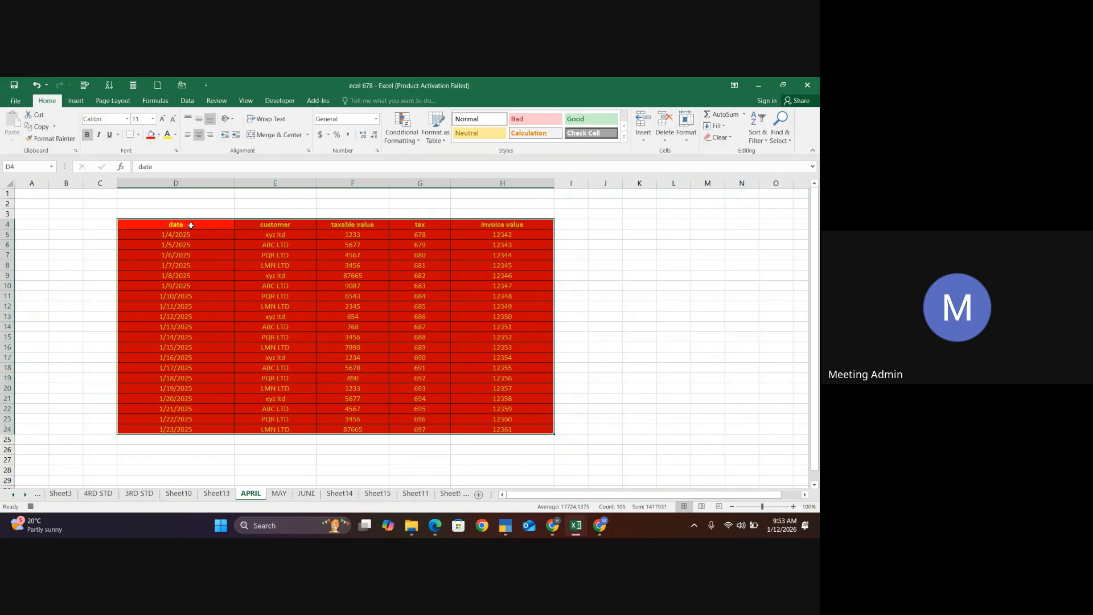
{"action": "left_click", "coordinate": [63, 398]}
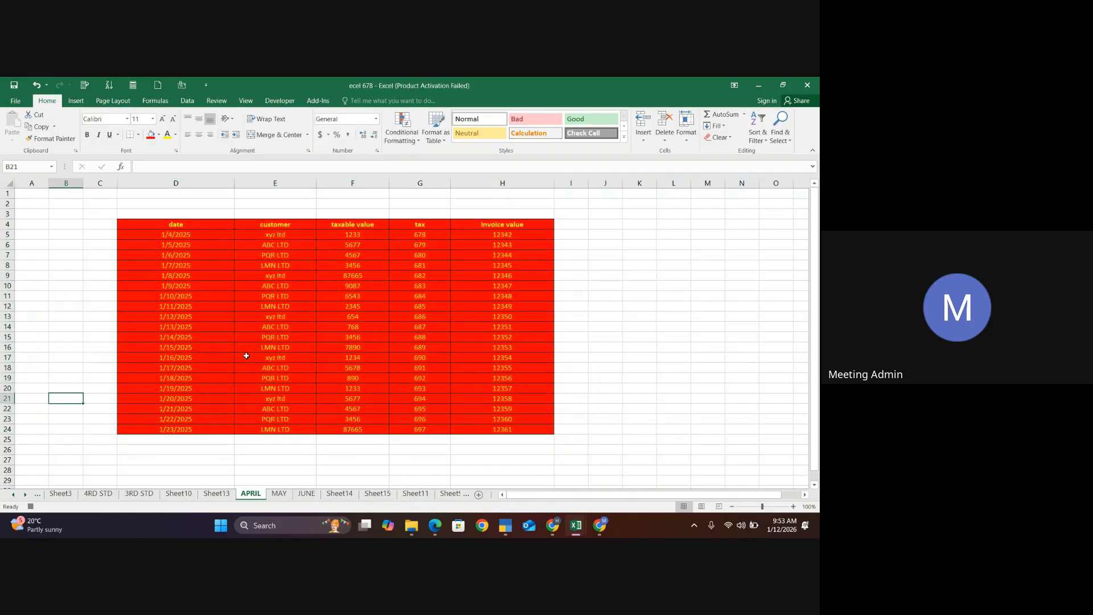
Add filters to the headers of the invoice table D4:H24 and sort it by date from oldest to newest
{"action": "left_click_drag", "start_coordinate": [156, 228], "coordinate": [500, 430]}
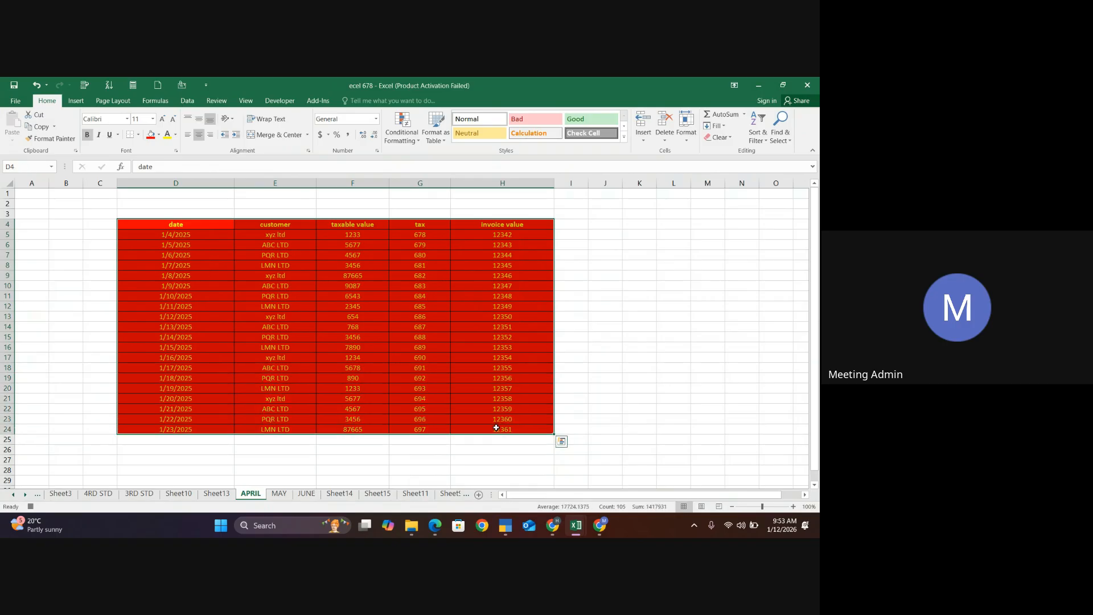
{"action": "left_click", "coordinate": [766, 141]}
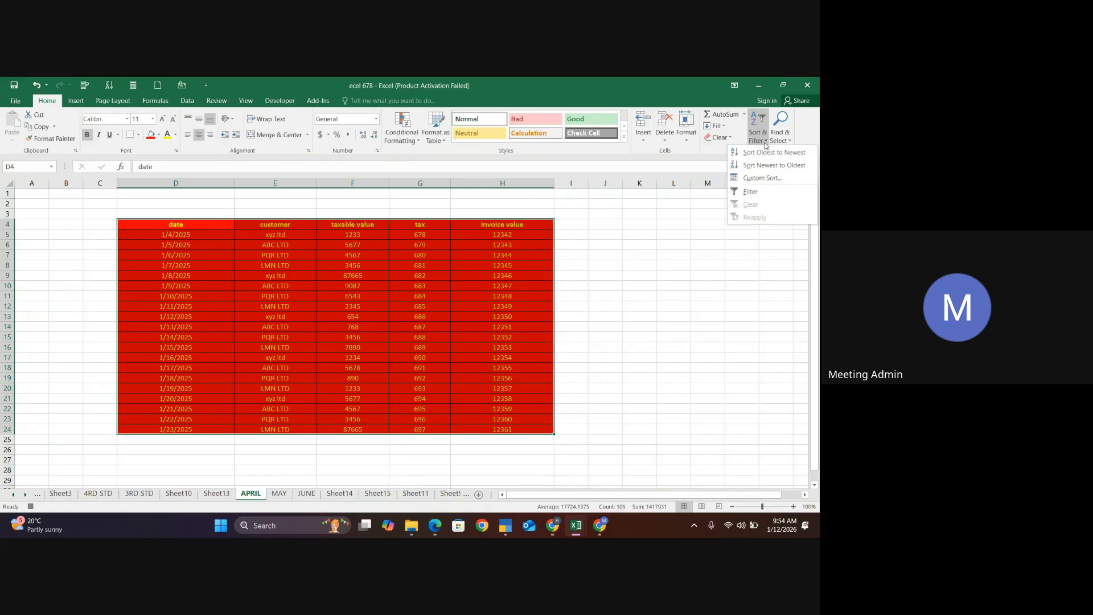
{"action": "left_click", "coordinate": [764, 192]}
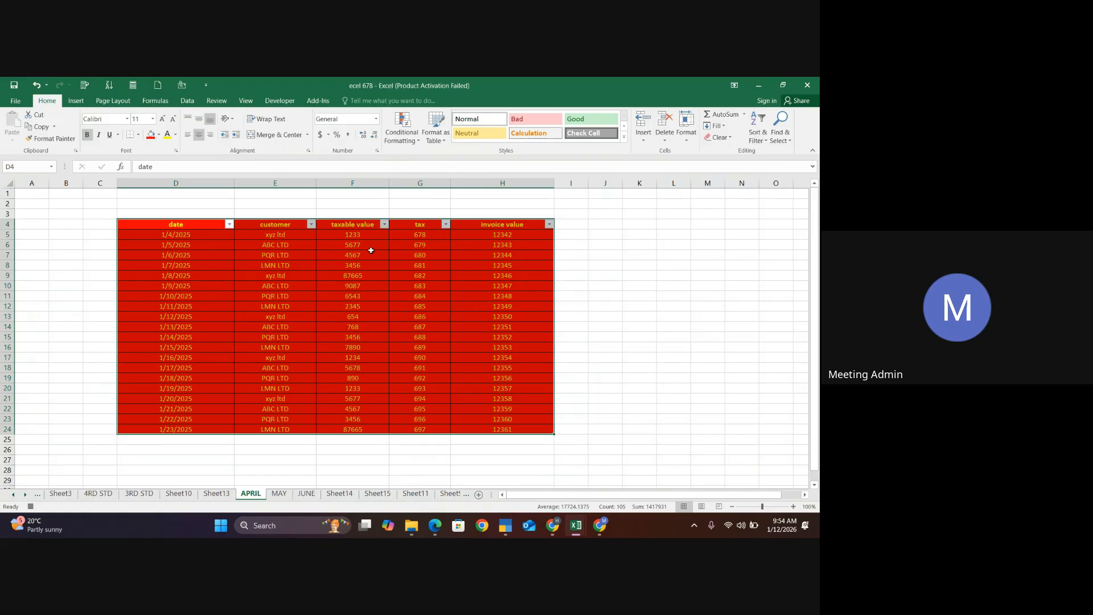
{"action": "left_click", "coordinate": [756, 136]}
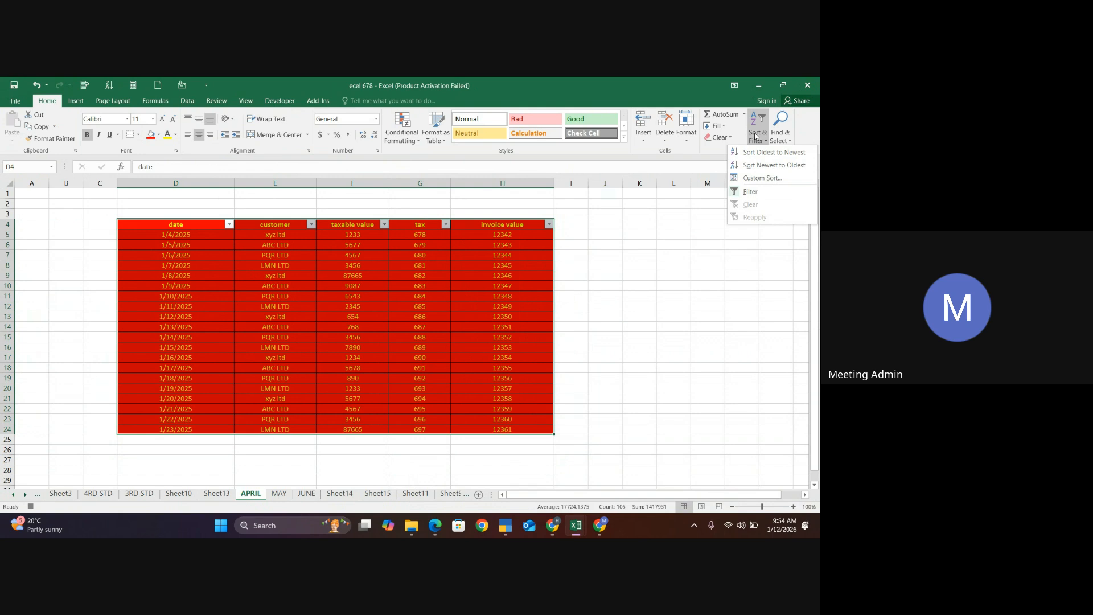
{"action": "left_click", "coordinate": [756, 152]}
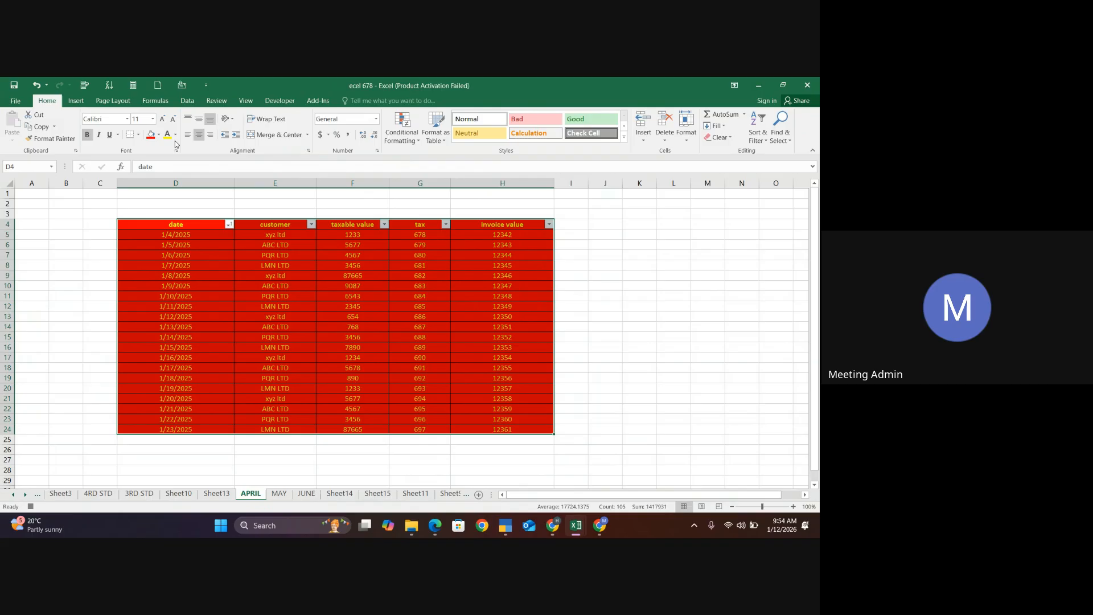
Start a subtotal on the invoice table, grouping at each change in customer with the Product function
{"action": "left_click", "coordinate": [247, 101]}
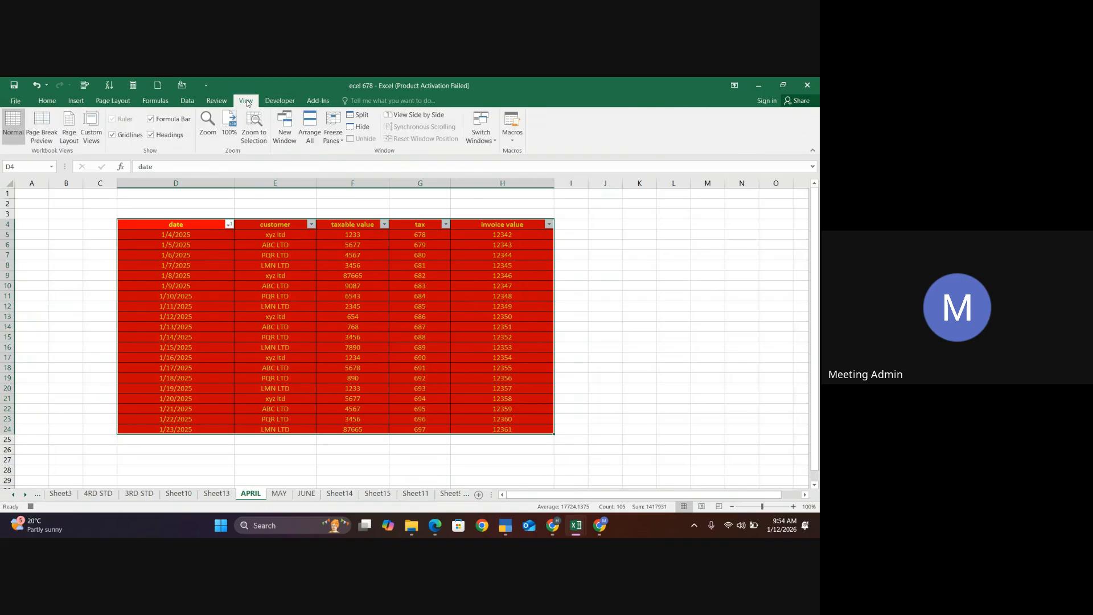
{"action": "left_click", "coordinate": [226, 103]}
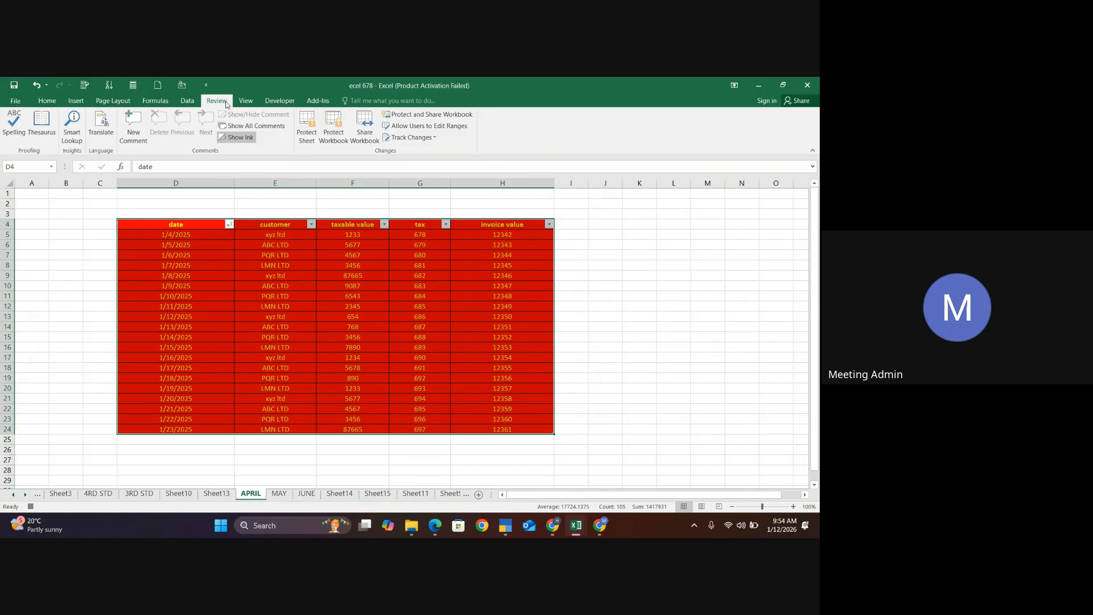
{"action": "left_click", "coordinate": [191, 103]}
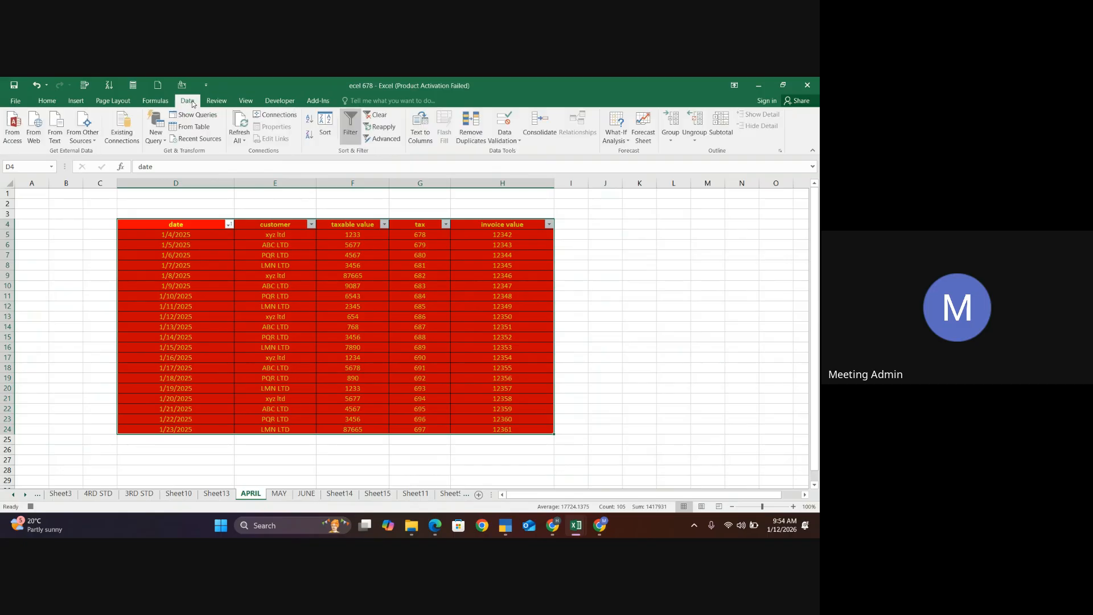
{"action": "left_click", "coordinate": [712, 137]}
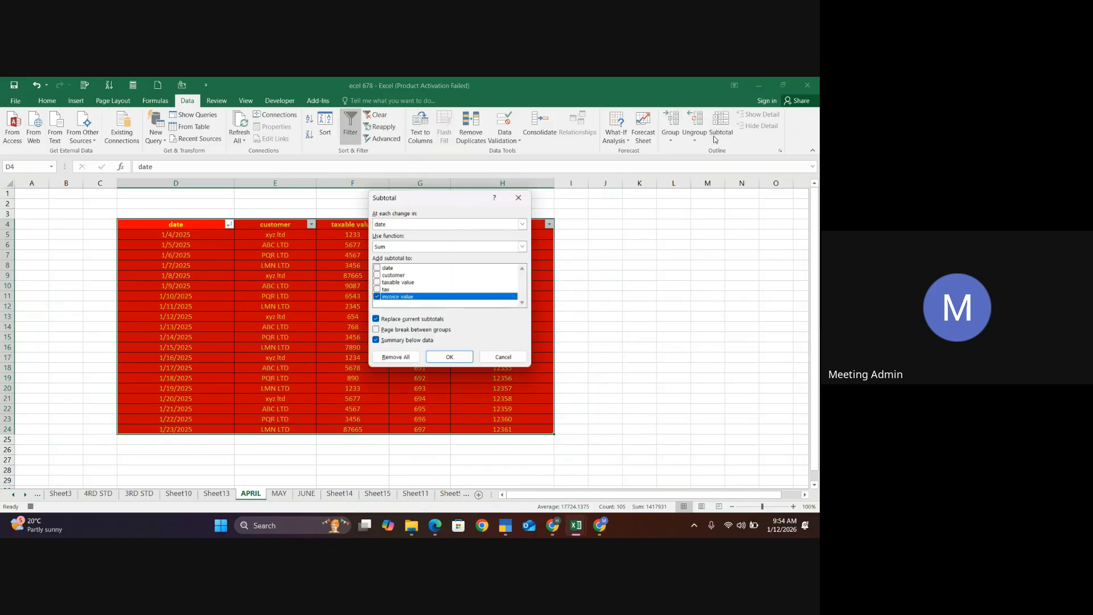
{"action": "left_click", "coordinate": [454, 226]}
{"action": "left_click", "coordinate": [416, 239]}
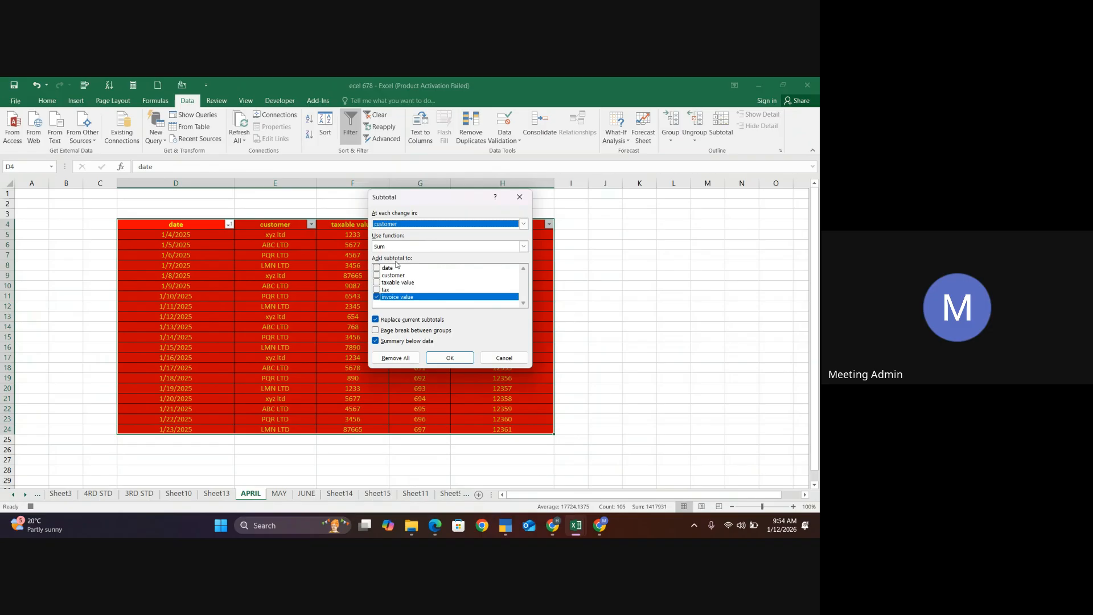
{"action": "left_click", "coordinate": [445, 250]}
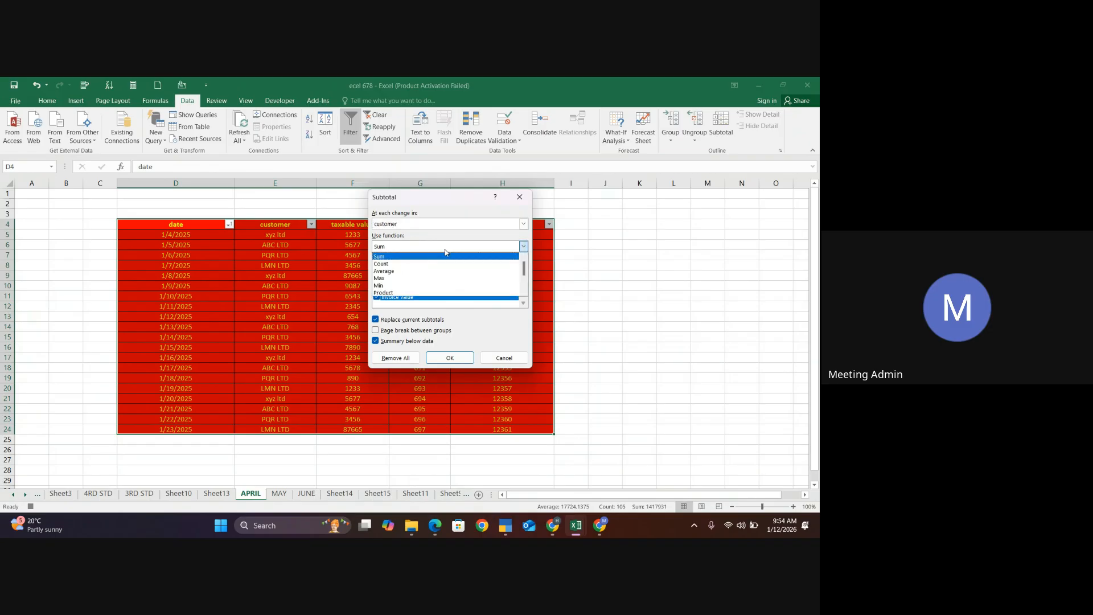
{"action": "left_click", "coordinate": [394, 293]}
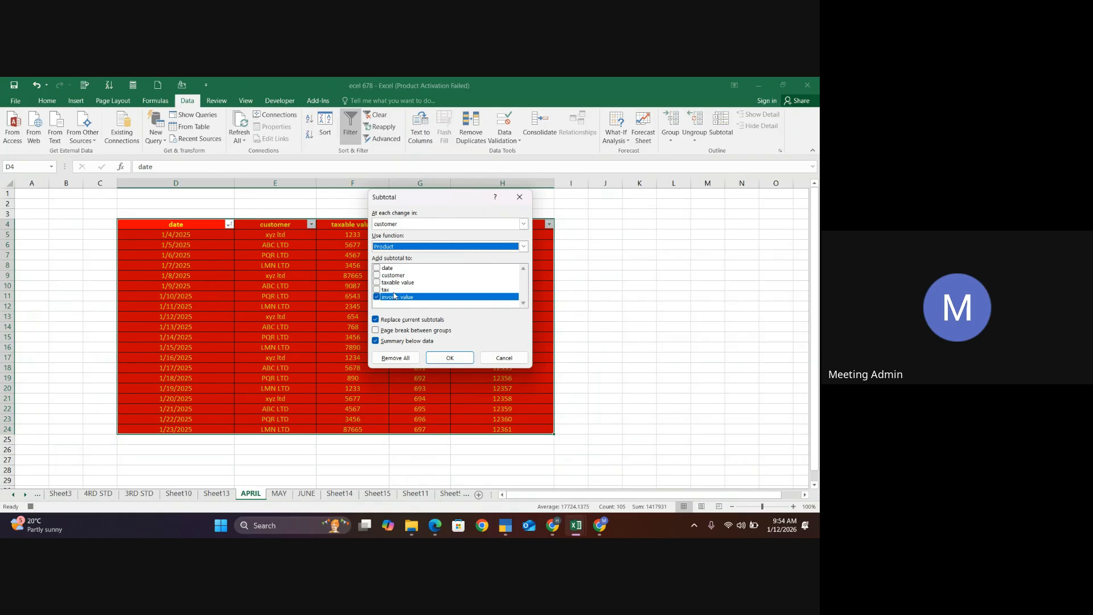
Add subtotals to taxable value, tax and invoice value with page breaks between groups, and apply them to the table
{"action": "left_click", "coordinate": [376, 290]}
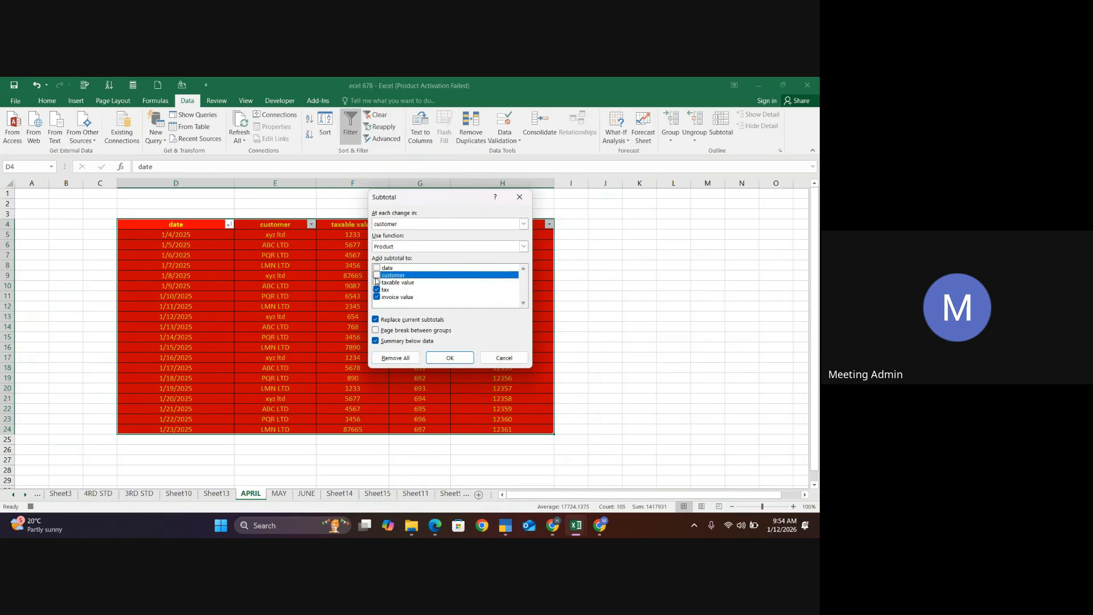
{"action": "left_click", "coordinate": [376, 282]}
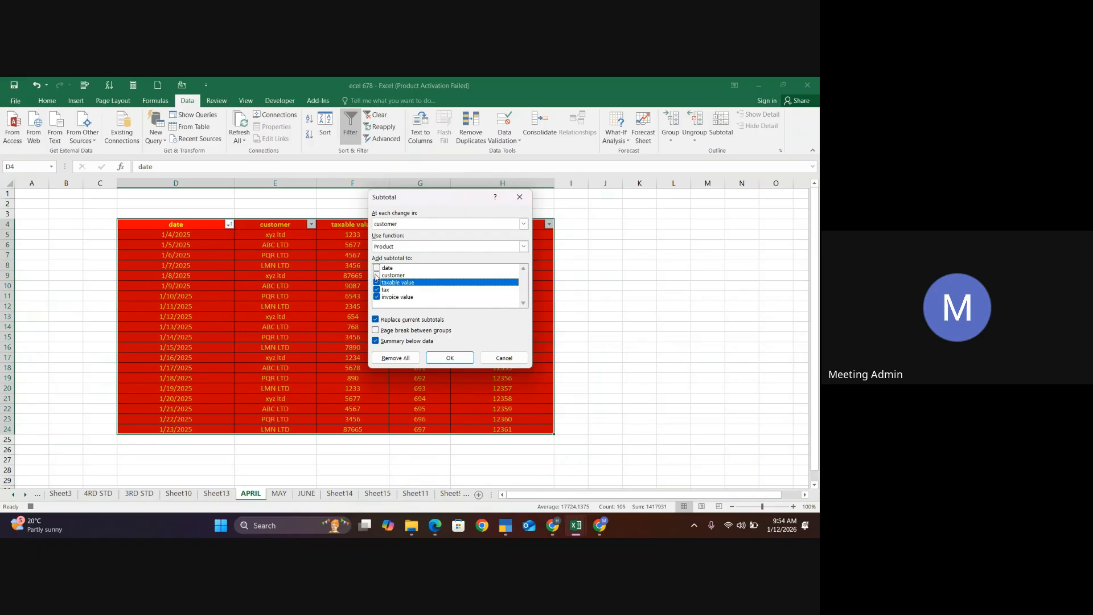
{"action": "left_click", "coordinate": [376, 277]}
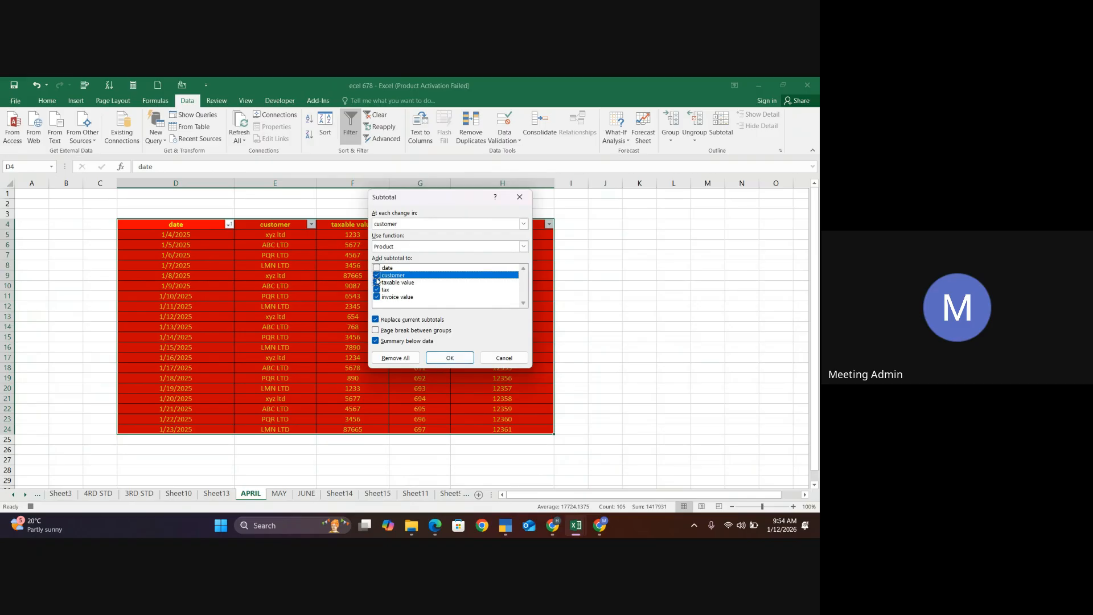
{"action": "left_click", "coordinate": [377, 276]}
{"action": "left_click", "coordinate": [376, 330]}
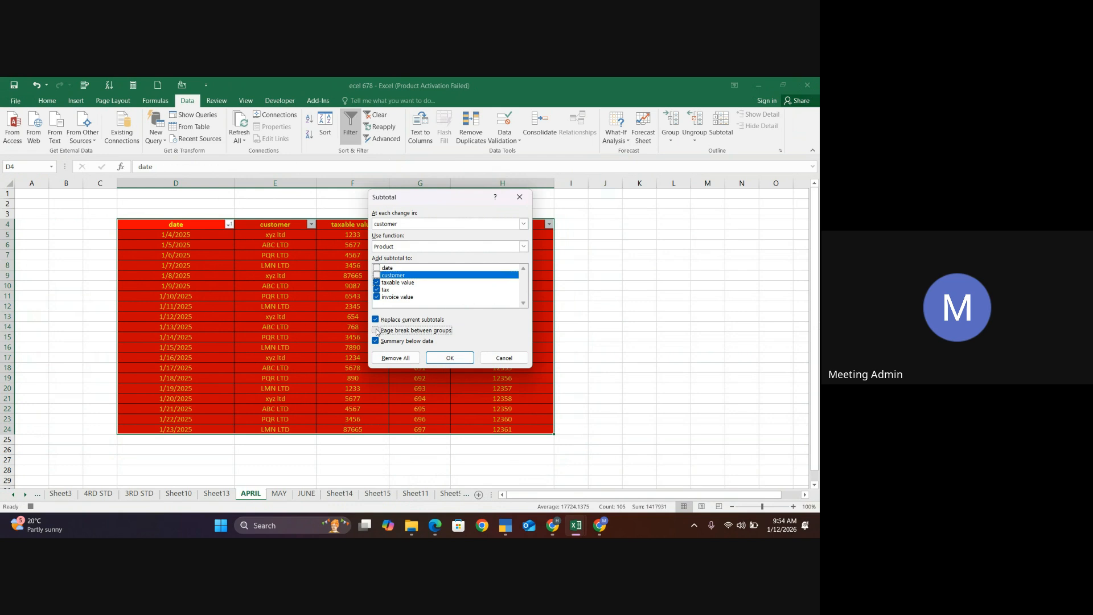
{"action": "left_click", "coordinate": [458, 363]}
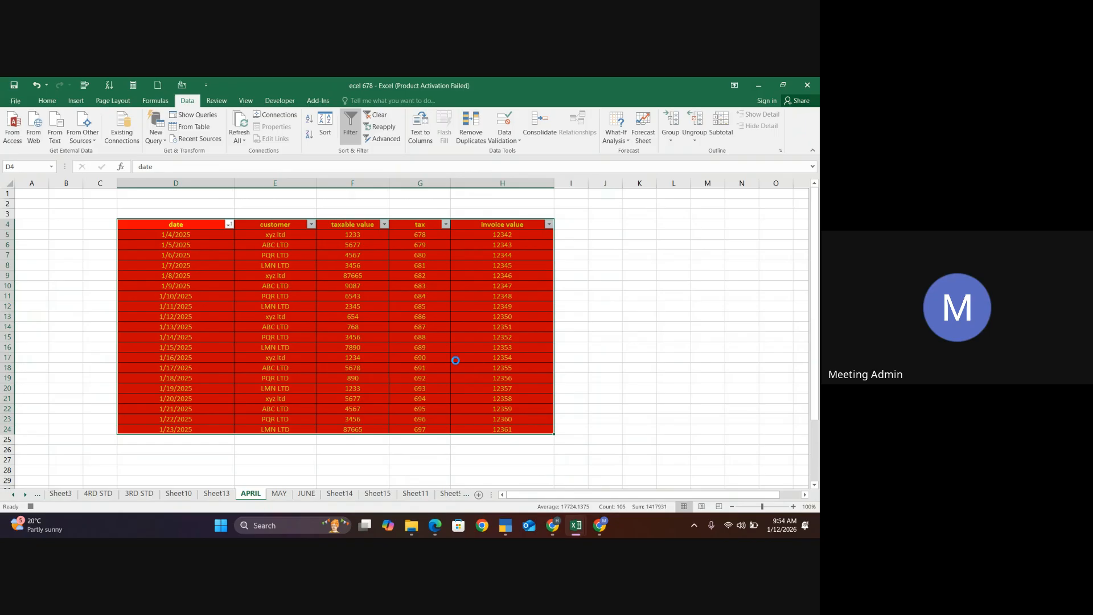
Review the subtotaled invoice table on the APRIL sheet and stop recording the macro
{"action": "scroll", "coordinate": [354, 314], "scroll_direction": "down", "scroll_amount": 2}
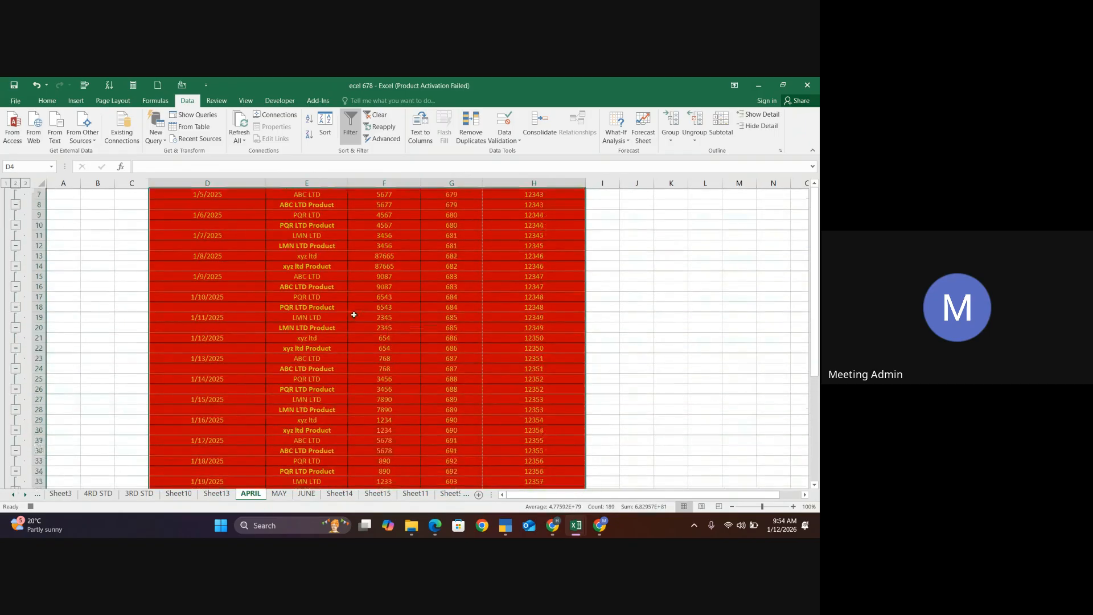
{"action": "scroll", "coordinate": [353, 314], "scroll_direction": "down", "scroll_amount": 5}
{"action": "scroll", "coordinate": [354, 314], "scroll_direction": "up", "scroll_amount": 5}
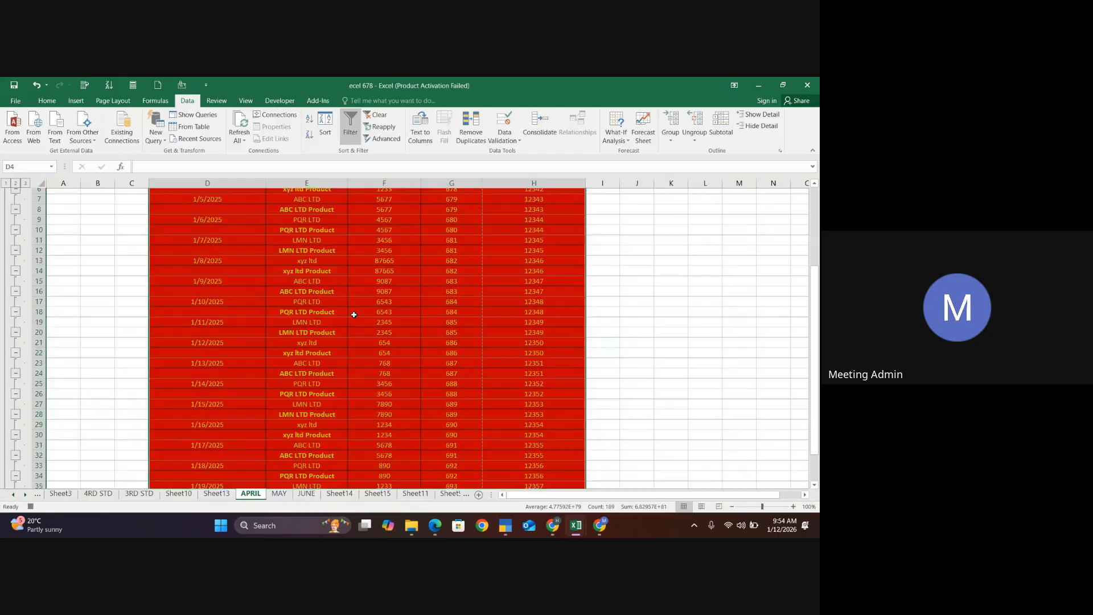
{"action": "scroll", "coordinate": [353, 315], "scroll_direction": "down", "scroll_amount": 6}
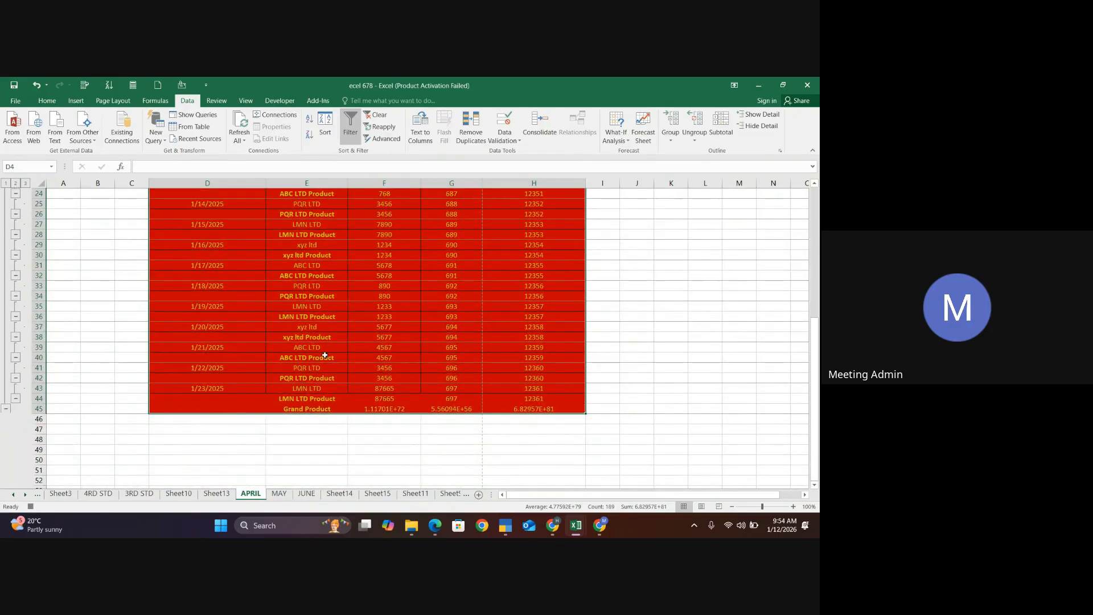
{"action": "scroll", "coordinate": [325, 356], "scroll_direction": "up", "scroll_amount": 8}
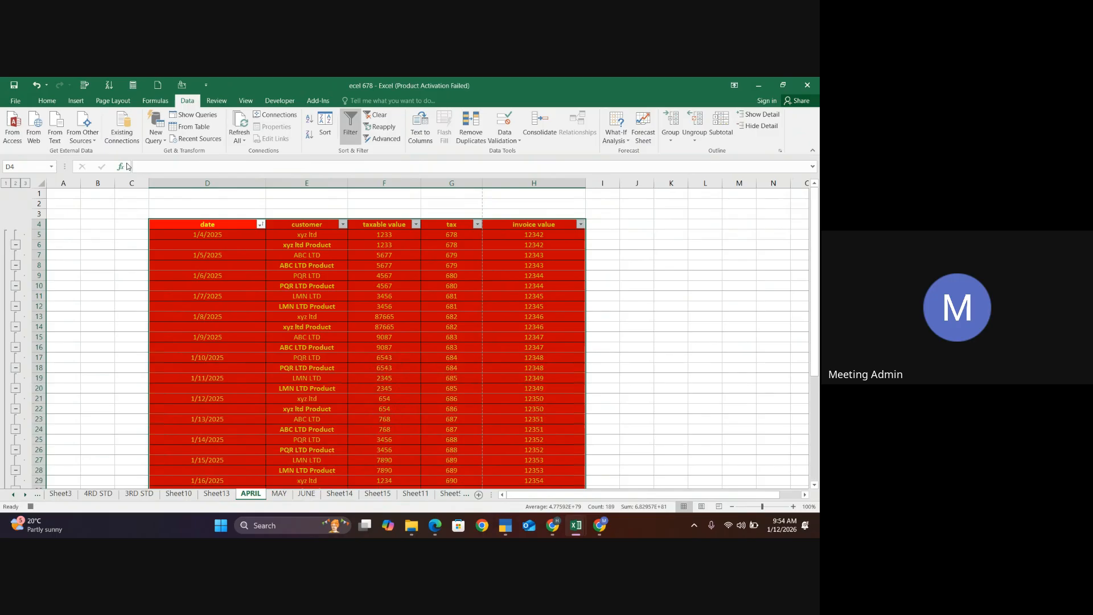
{"action": "left_click", "coordinate": [280, 102]}
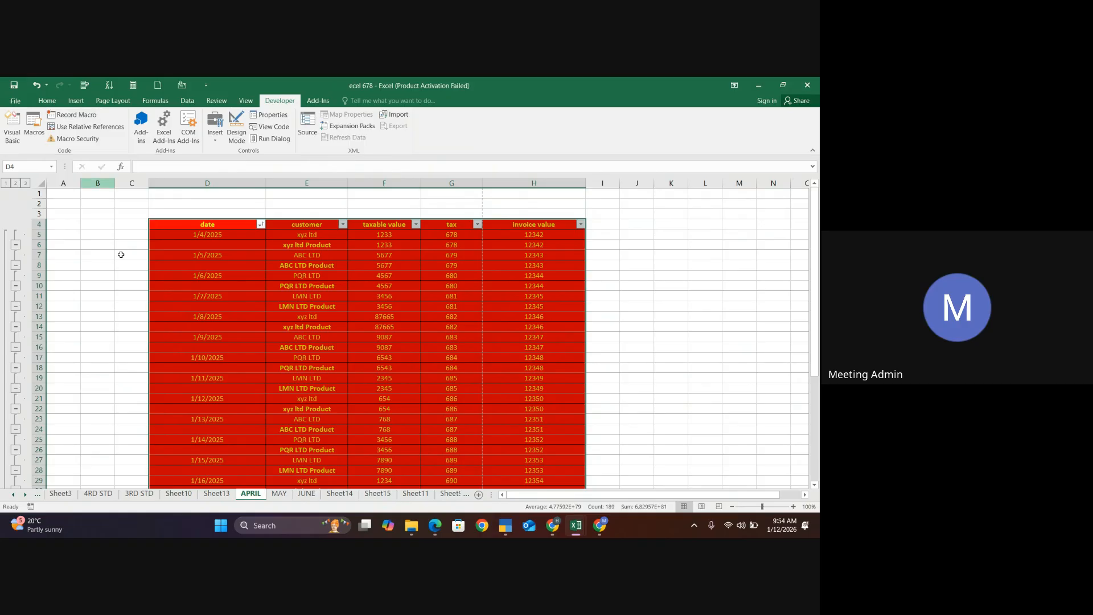
{"action": "scroll", "coordinate": [244, 324], "scroll_direction": "down", "scroll_amount": 3}
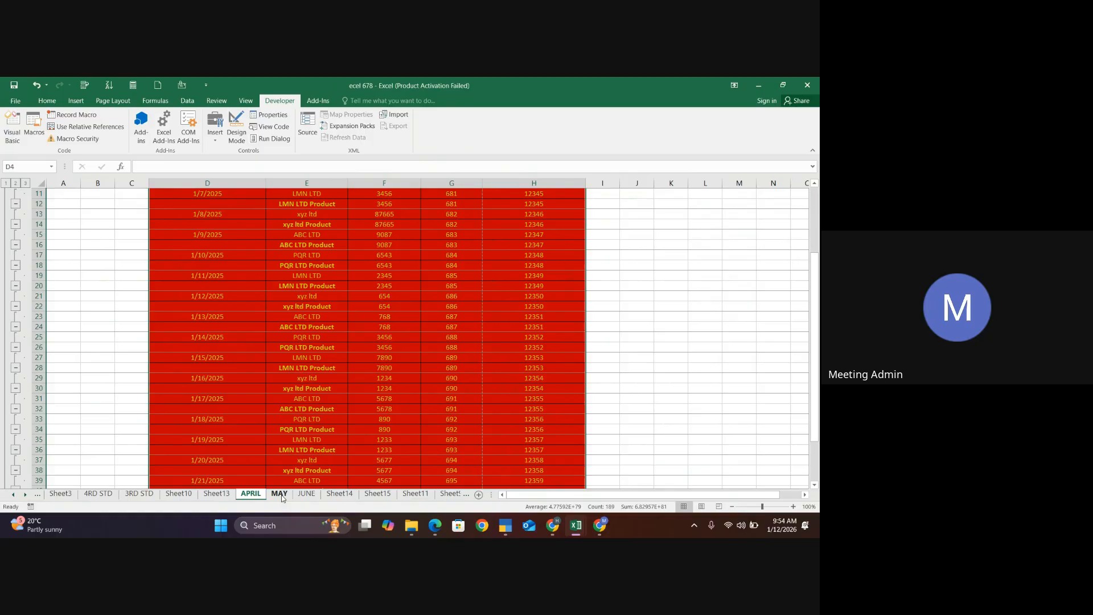
Run the recorded macro on the MAY sheet, accepting removal of existing subtotals and use of the first row as labels
{"action": "left_click", "coordinate": [280, 493]}
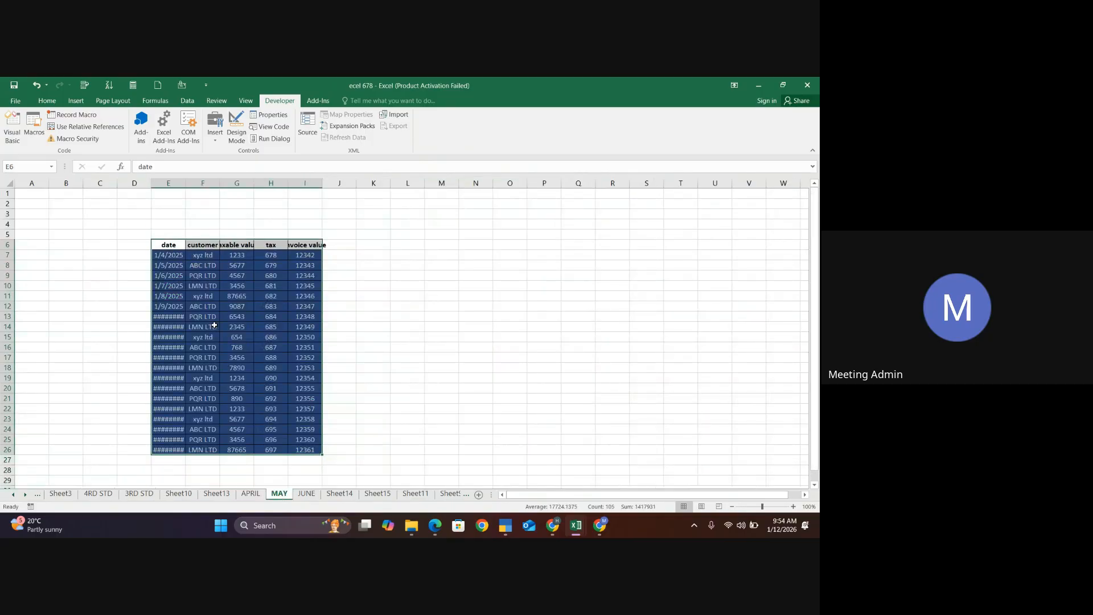
{"action": "key", "text": "ctrl+shift+s"}
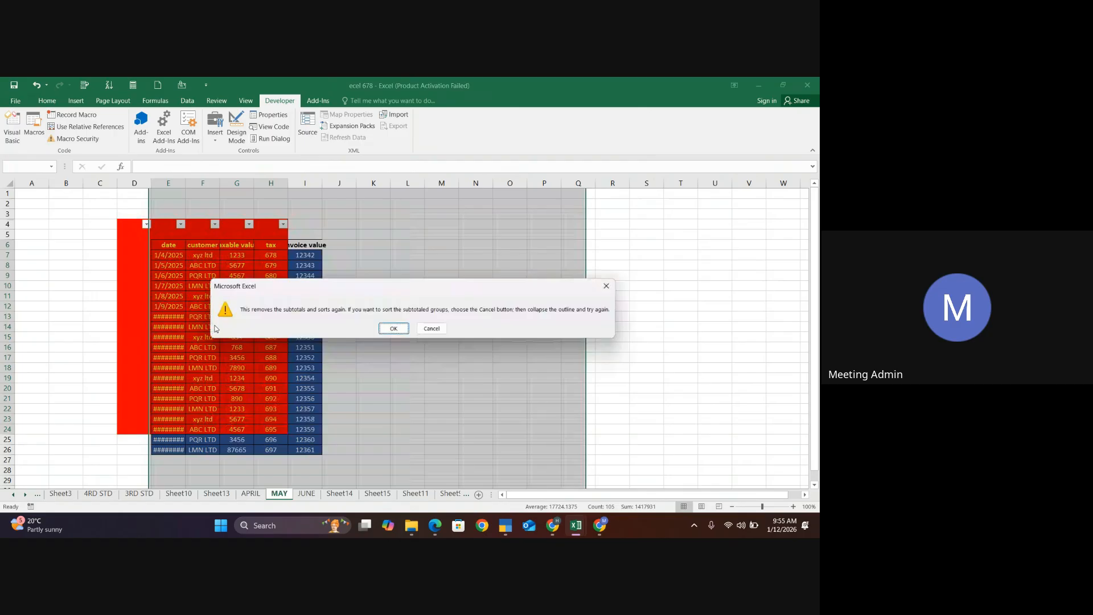
{"action": "left_click", "coordinate": [405, 330]}
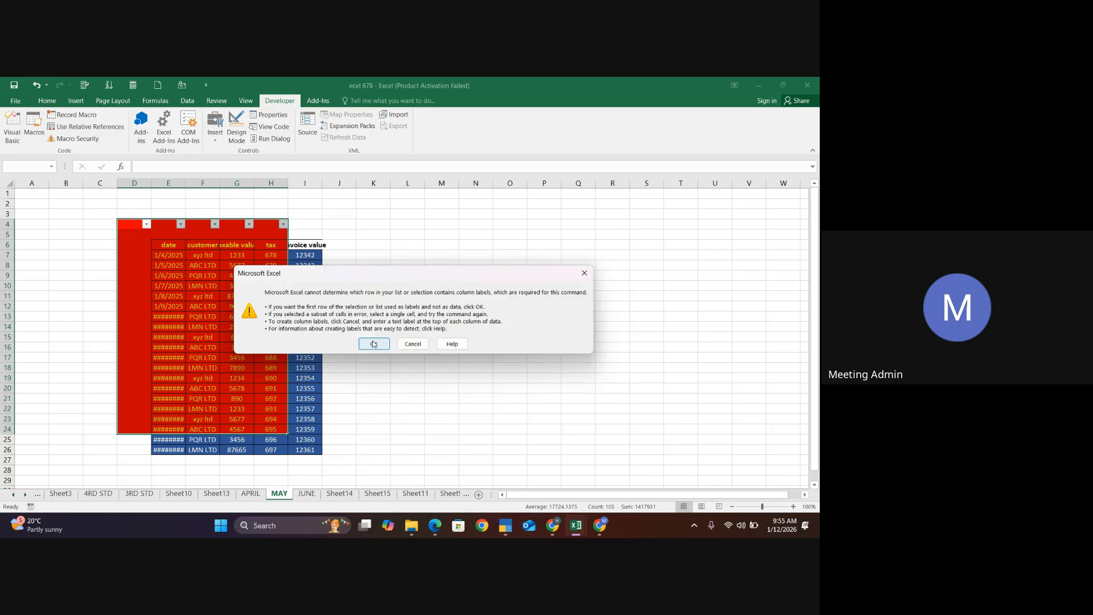
{"action": "left_click", "coordinate": [374, 344]}
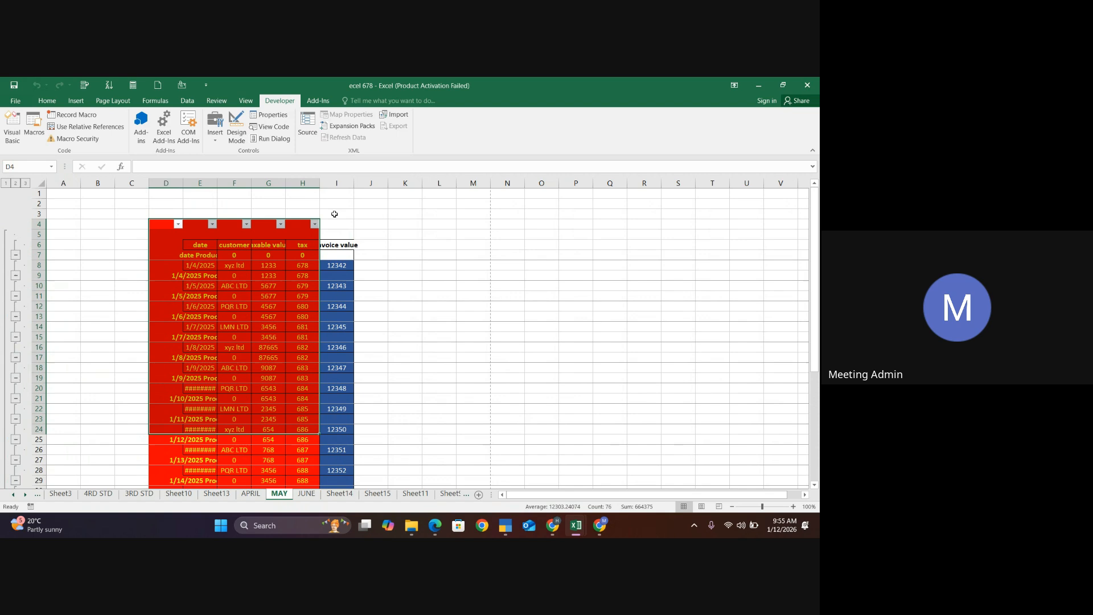
Delete the invoice value column I on the MAY sheet and resize columns C to H, collapsing D and widening E through H
{"action": "left_click", "coordinate": [371, 297]}
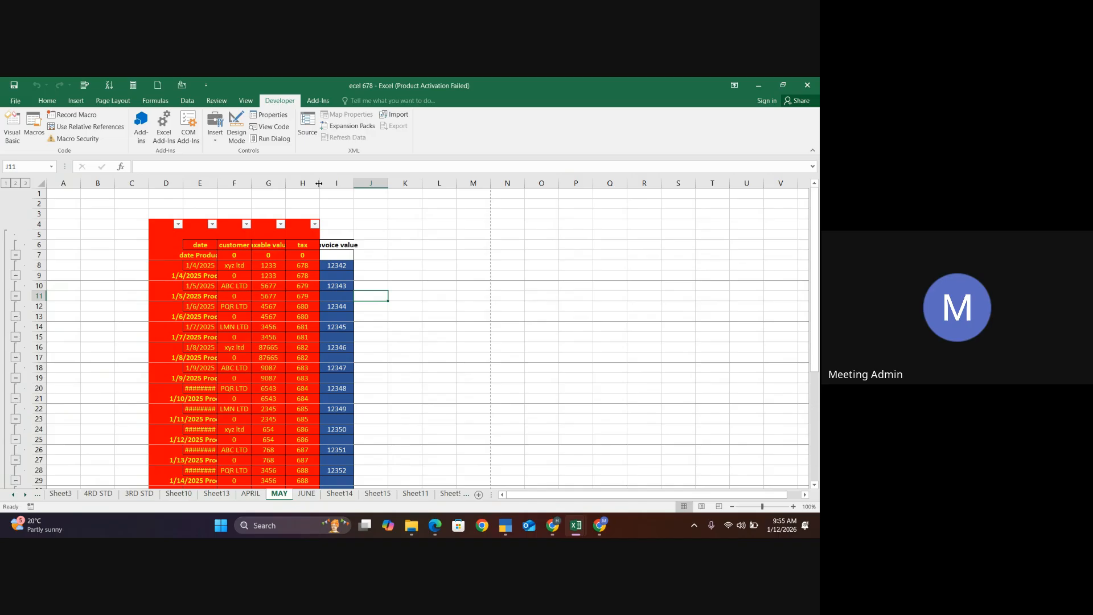
{"action": "left_click_drag", "start_coordinate": [319, 183], "coordinate": [446, 207]}
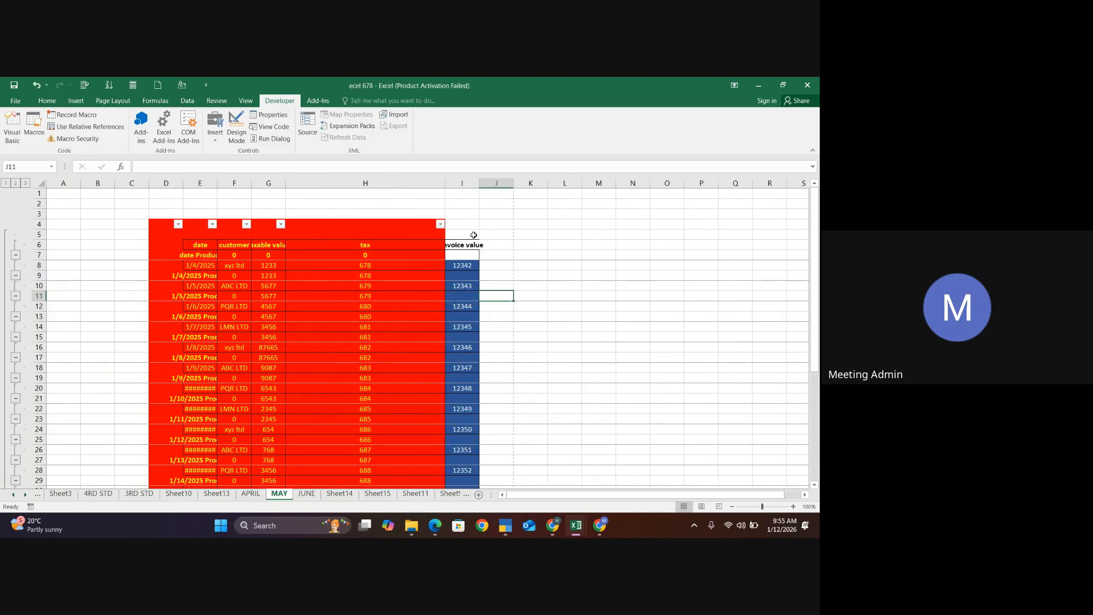
{"action": "left_click", "coordinate": [462, 183]}
{"action": "right_click", "coordinate": [463, 185]}
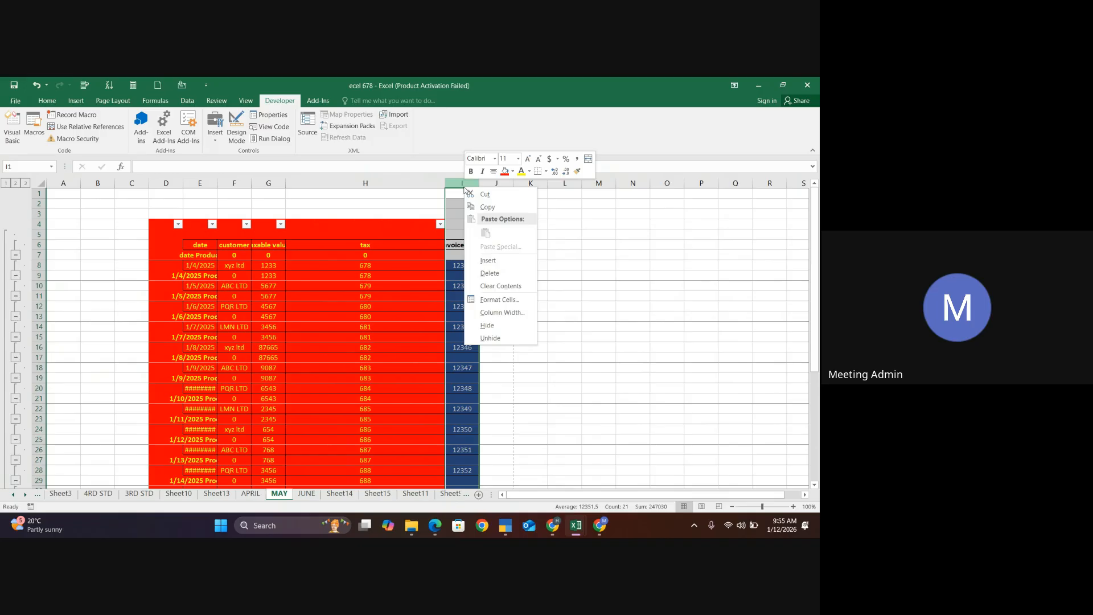
{"action": "left_click", "coordinate": [491, 273]}
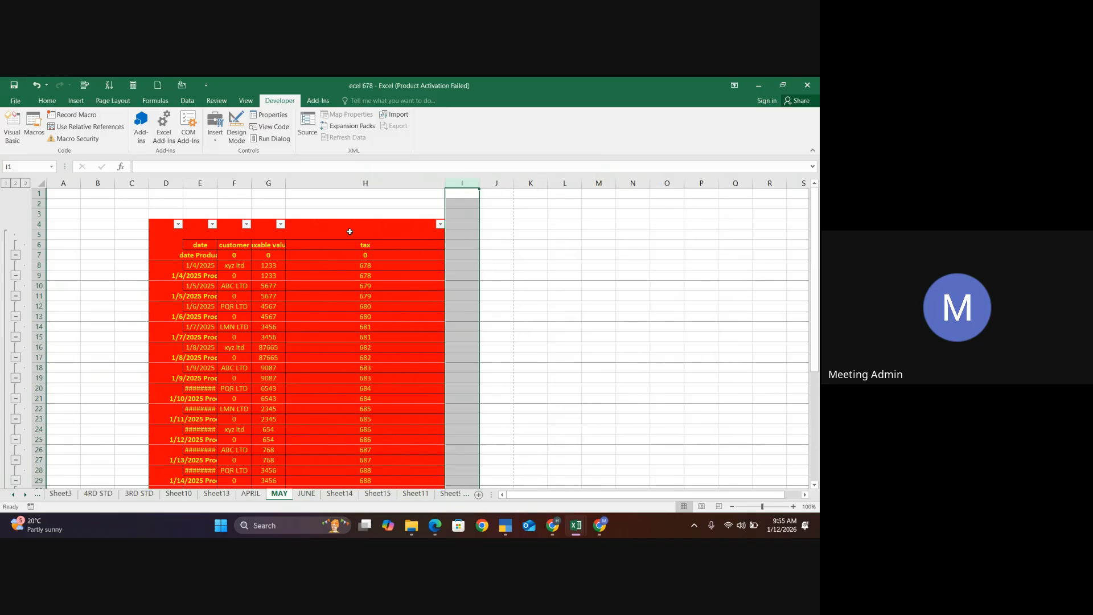
{"action": "left_click_drag", "start_coordinate": [182, 183], "coordinate": [463, 191]}
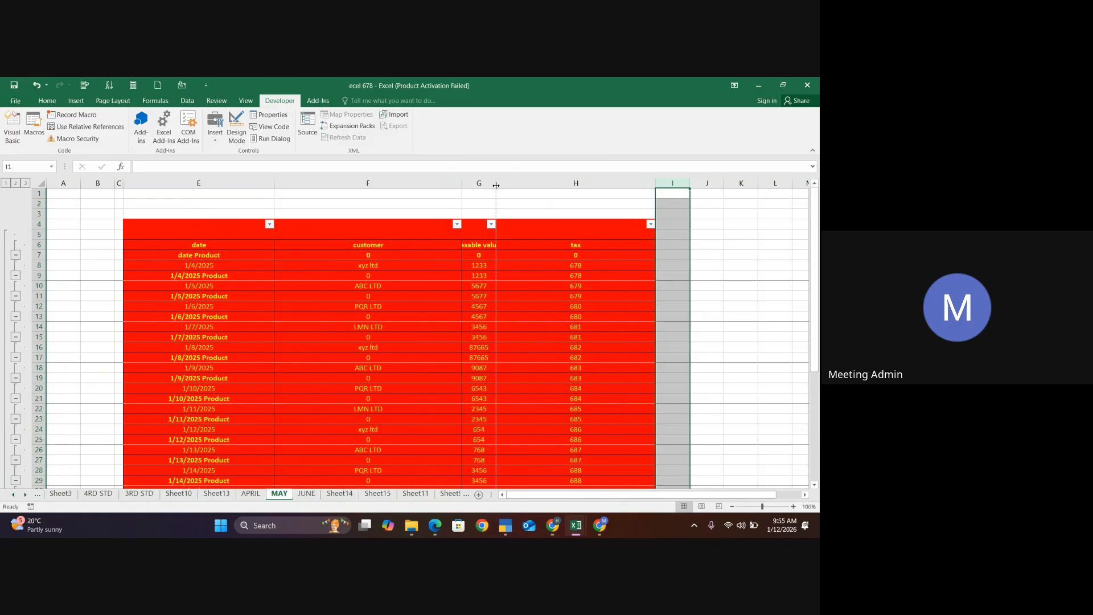
{"action": "left_click_drag", "start_coordinate": [496, 186], "coordinate": [582, 186]}
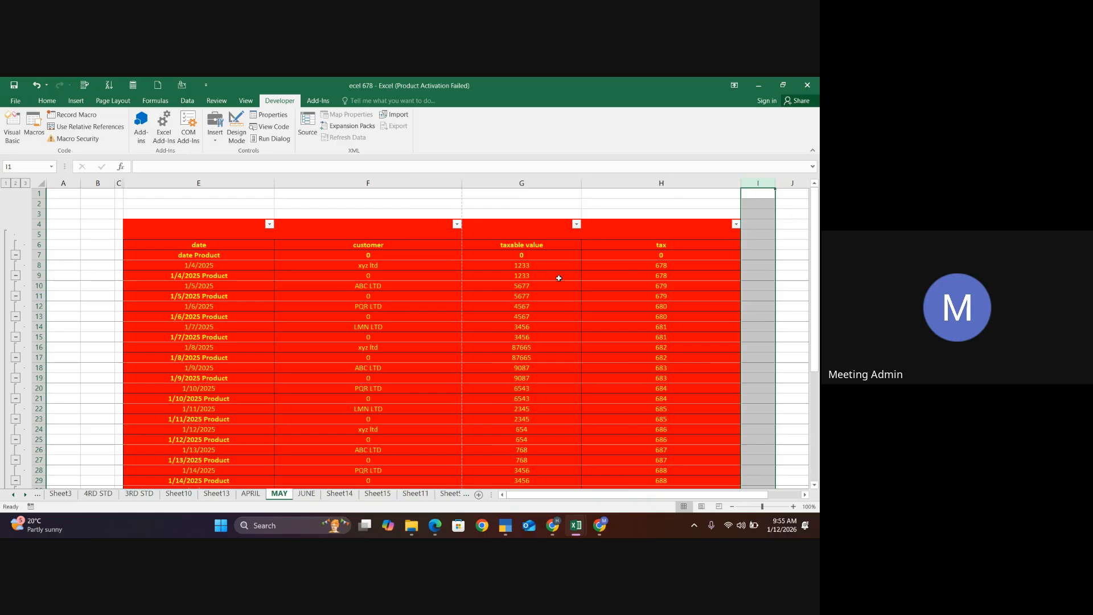
Run the recorded macro on the JUNE sheet, accepting the first row as column labels for the subtotals
{"action": "left_click", "coordinate": [306, 493]}
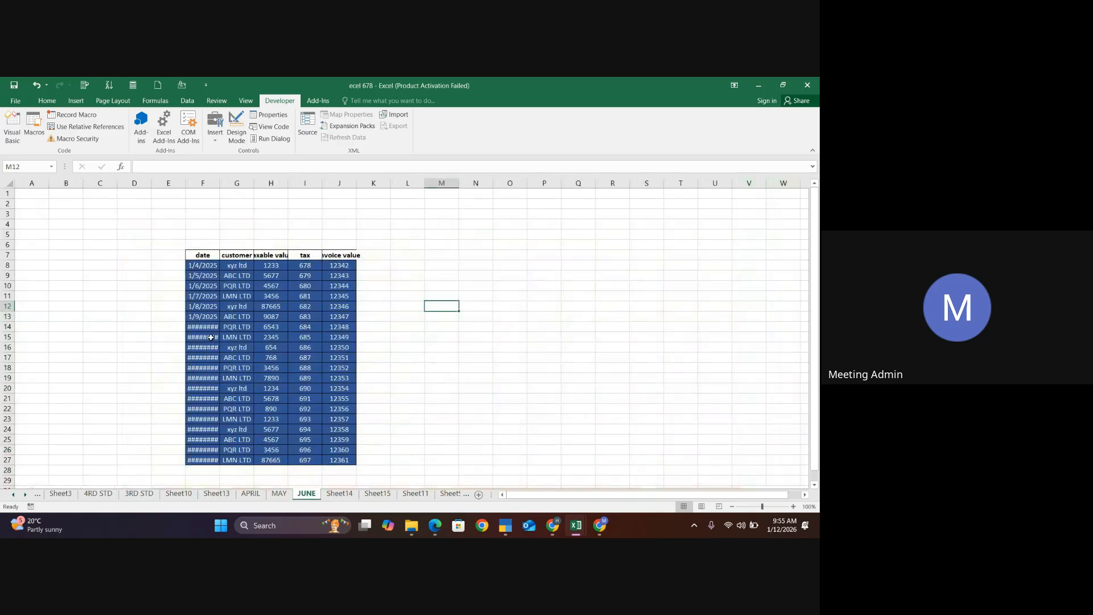
{"action": "left_click", "coordinate": [201, 183]}
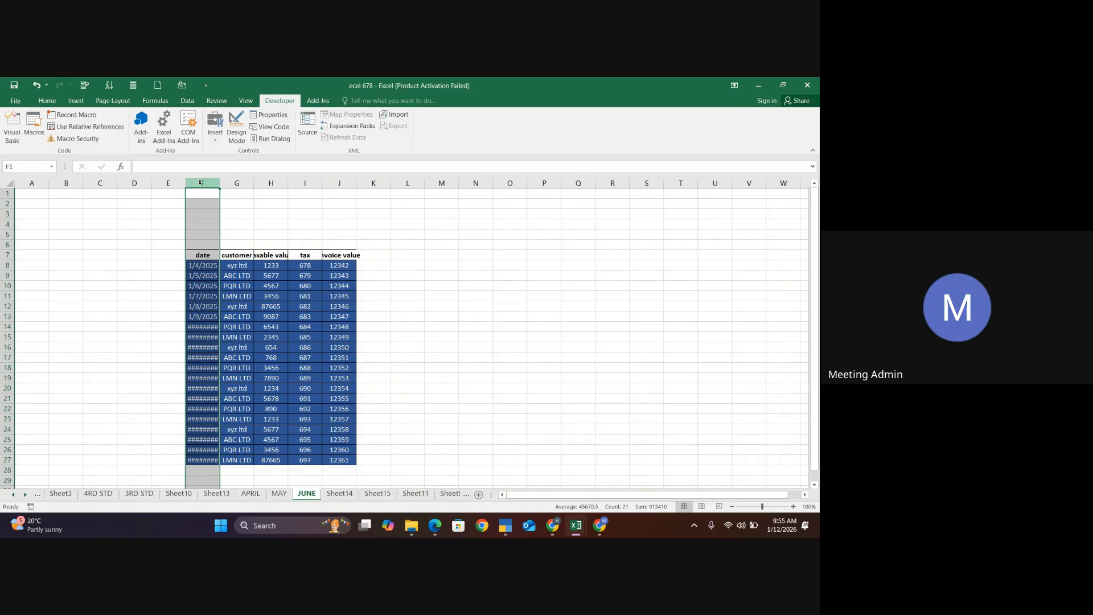
{"action": "key", "text": "ctrl+shift+l"}
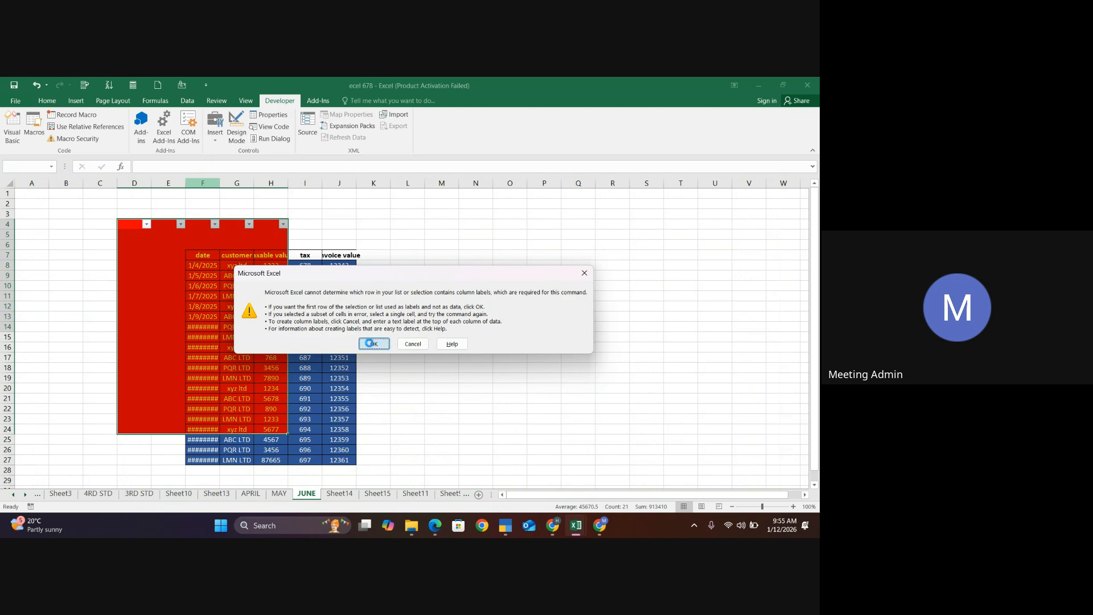
{"action": "left_click", "coordinate": [373, 344]}
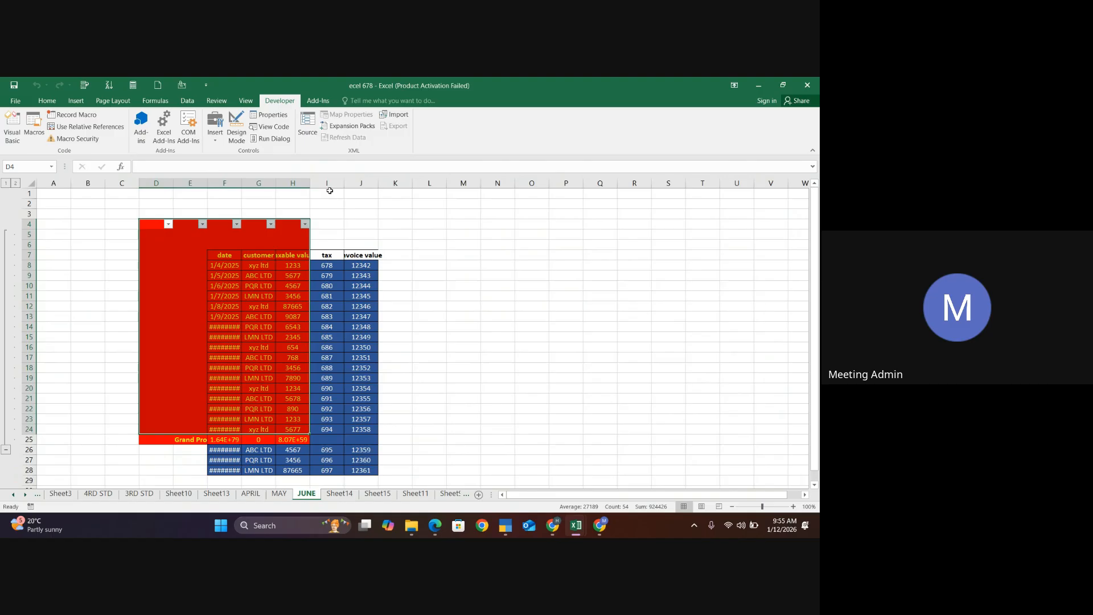
Delete the tax column I on the JUNE sheet, and clear the invoice value column that takes its place
{"action": "left_click_drag", "start_coordinate": [373, 181], "coordinate": [328, 190]}
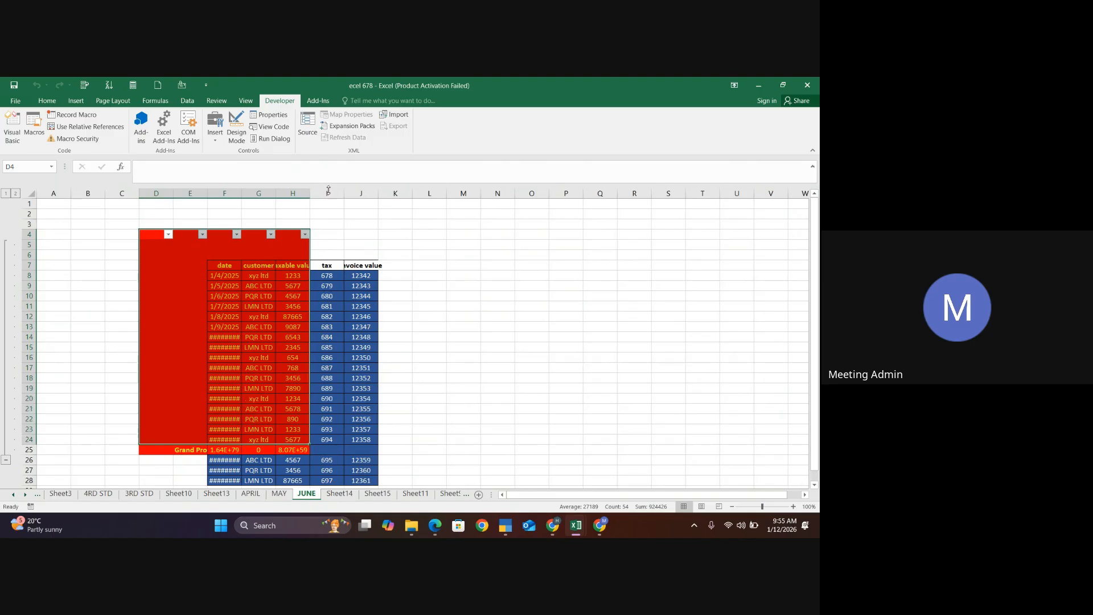
{"action": "left_click", "coordinate": [329, 189]}
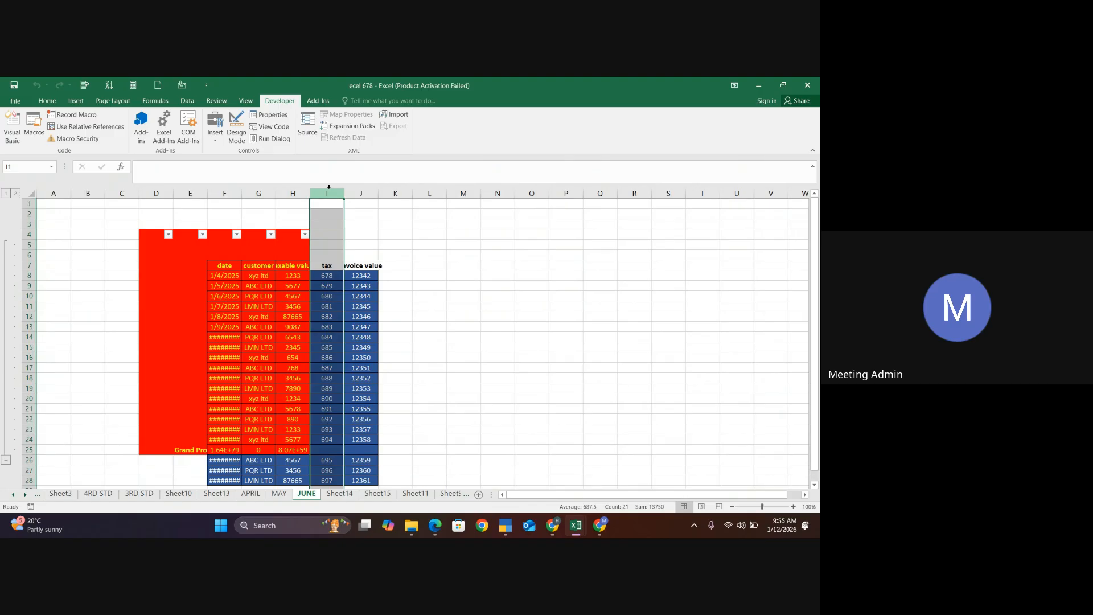
{"action": "right_click", "coordinate": [329, 187]}
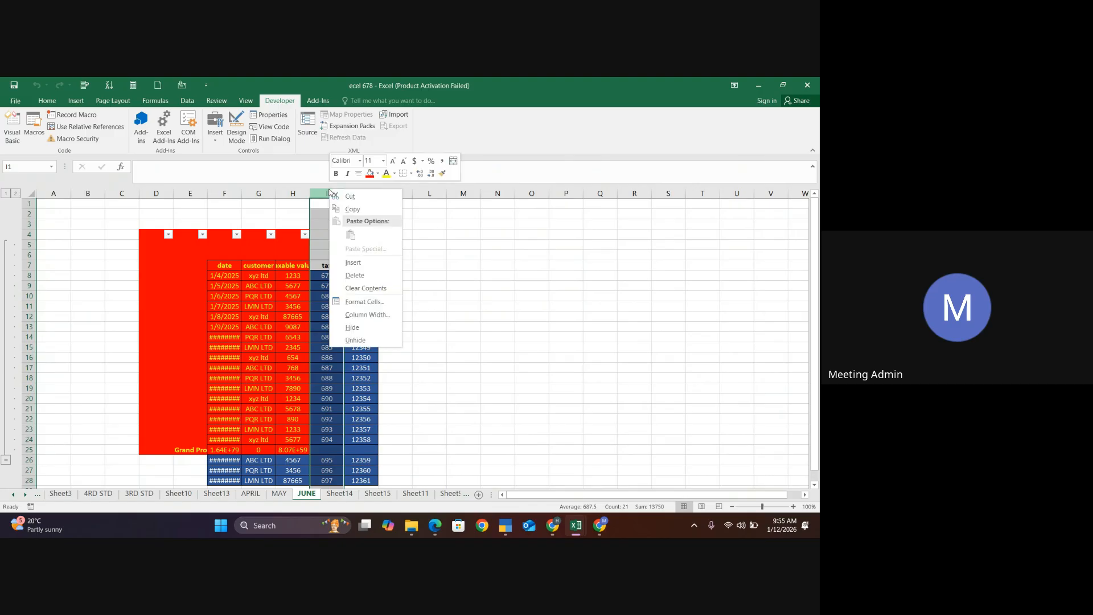
{"action": "left_click", "coordinate": [356, 274]}
{"action": "left_click", "coordinate": [333, 196]}
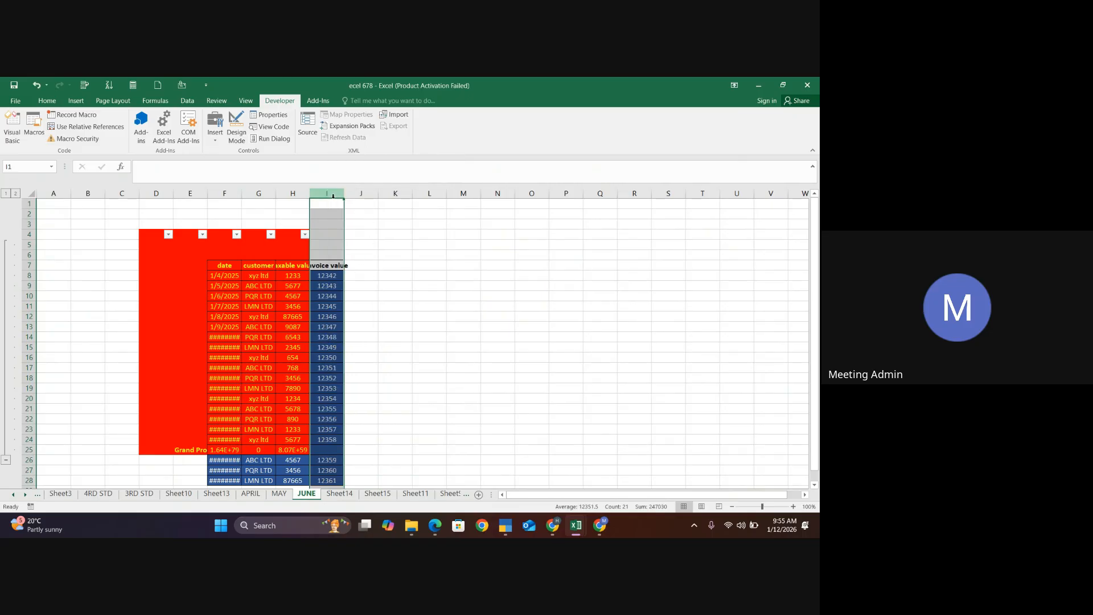
{"action": "right_click", "coordinate": [333, 195]}
{"action": "key", "text": "Escape"}
{"action": "key", "text": "Delete"}
Delete cells F26:H29 below the grand total row on the JUNE sheet, shifting cells left
{"action": "scroll", "coordinate": [228, 432], "scroll_direction": "down", "scroll_amount": 3}
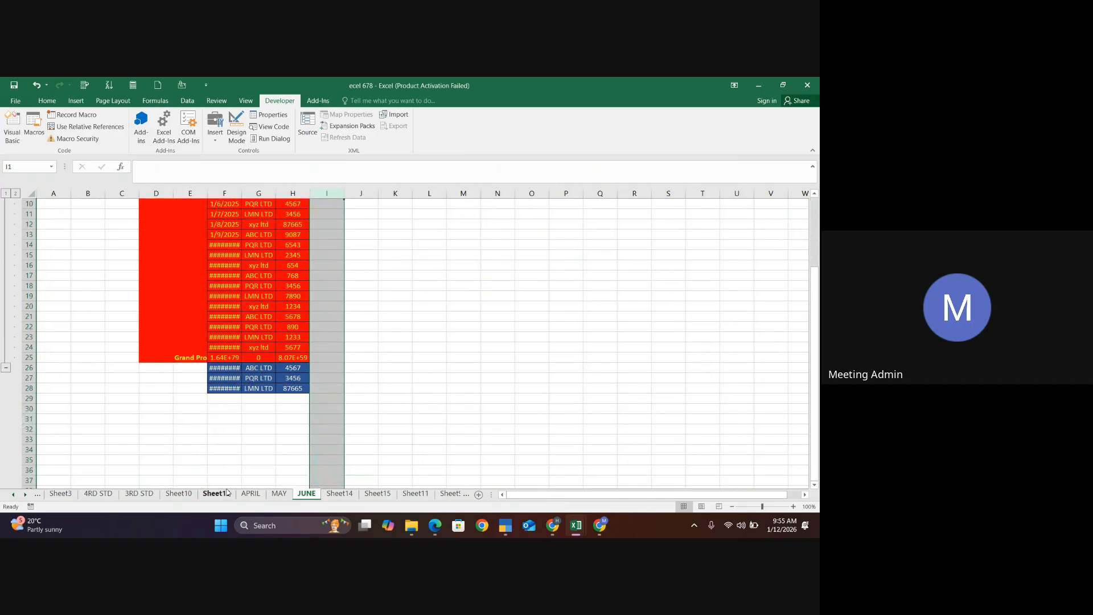
{"action": "left_click_drag", "start_coordinate": [215, 368], "coordinate": [303, 397]}
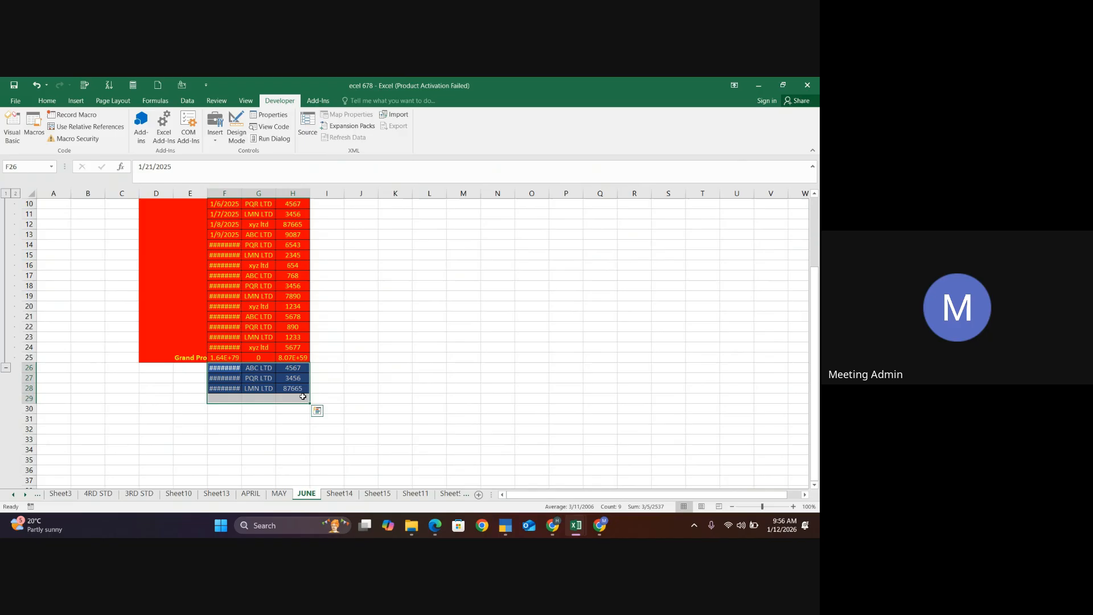
{"action": "right_click", "coordinate": [303, 397]}
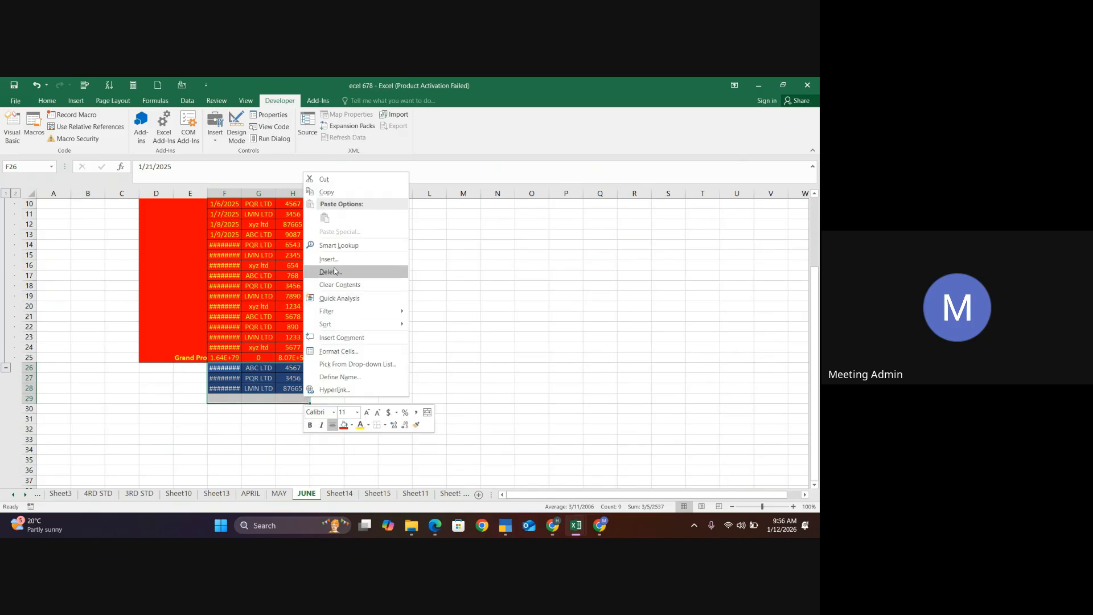
{"action": "left_click", "coordinate": [329, 272]}
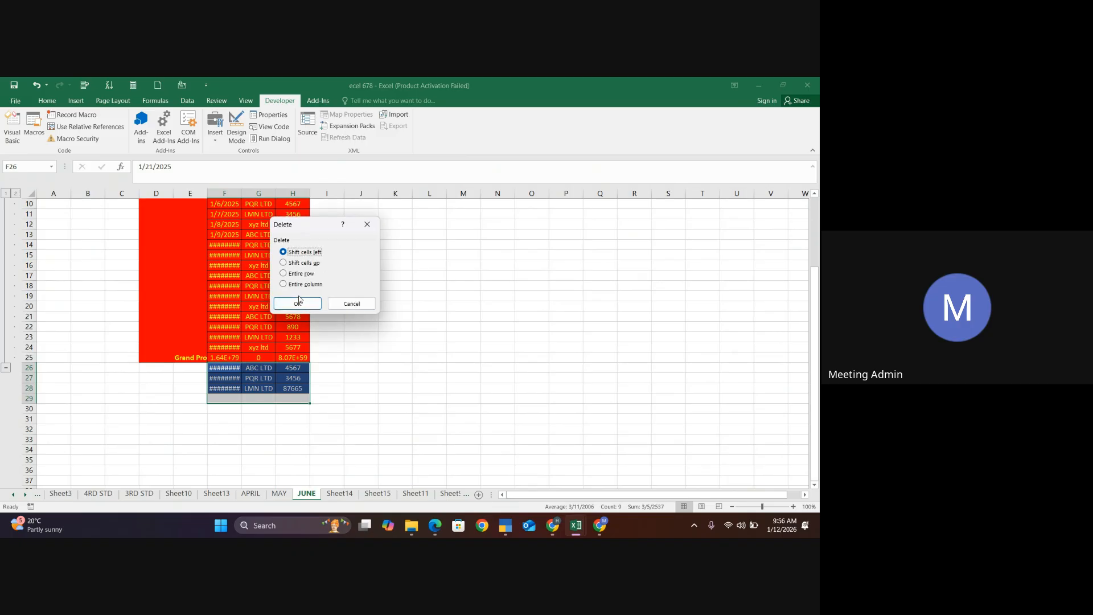
{"action": "left_click", "coordinate": [299, 301]}
Resize the JUNE table columns, narrowing D, collapsing E and widening F, G and H to fit their contents
{"action": "left_click", "coordinate": [378, 377]}
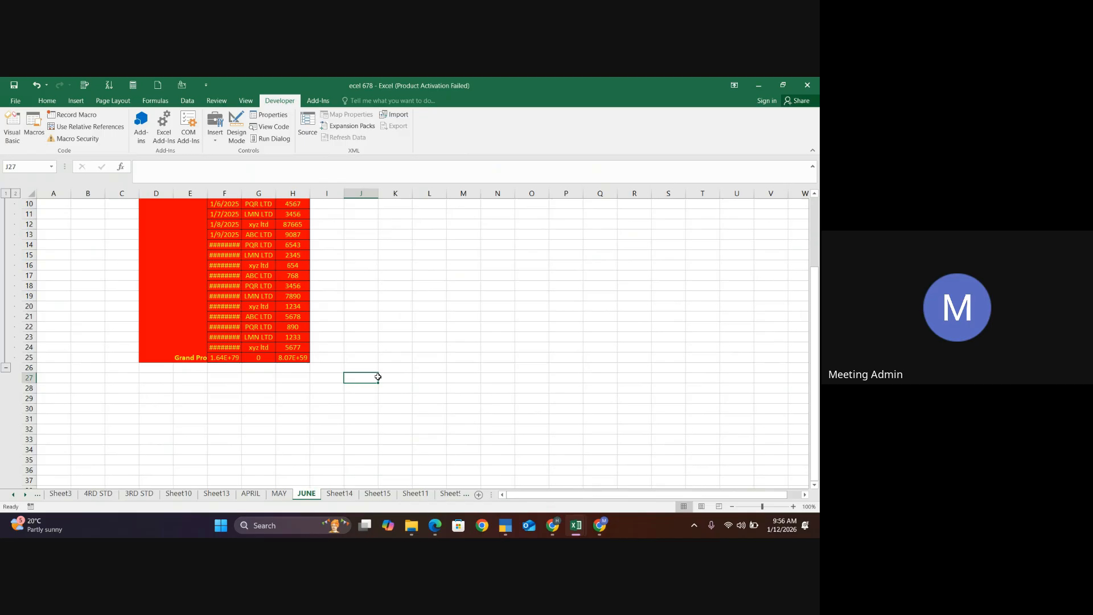
{"action": "scroll", "coordinate": [311, 325], "scroll_direction": "up", "scroll_amount": 3}
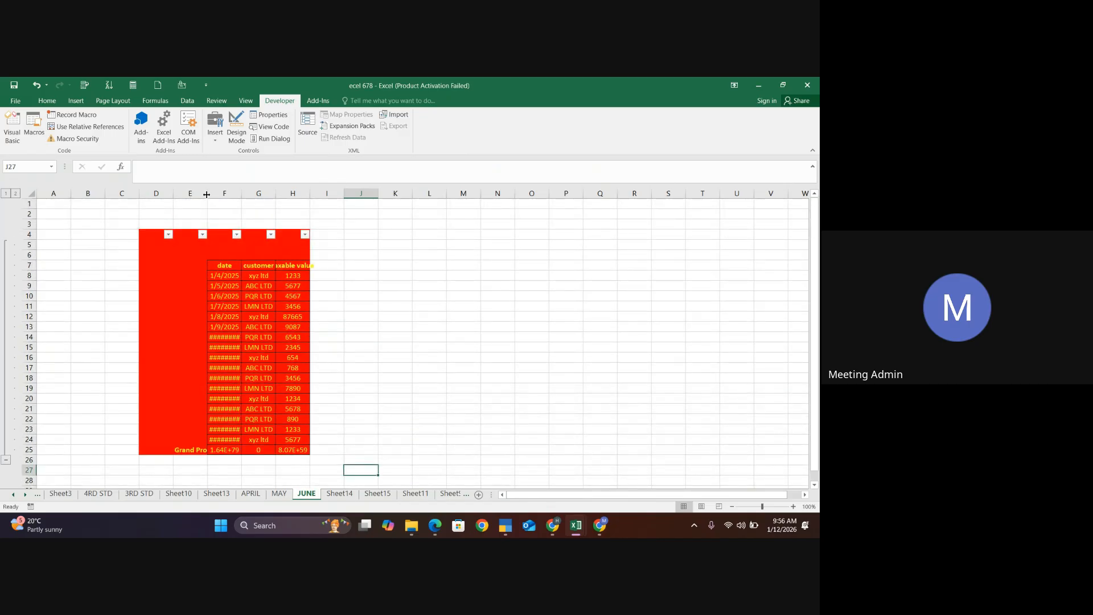
{"action": "left_click_drag", "start_coordinate": [206, 194], "coordinate": [511, 197]}
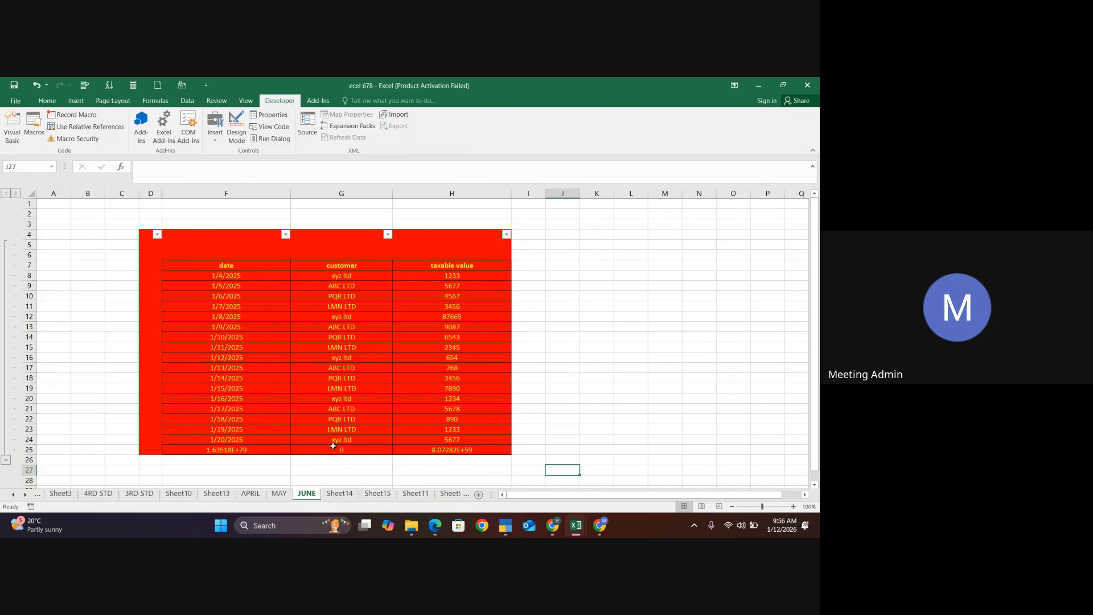
Review the formatted and subtotaled invoice table on the APRIL sheet down to its grand total row
{"action": "left_click", "coordinate": [251, 494]}
{"action": "scroll", "coordinate": [229, 420], "scroll_direction": "up", "scroll_amount": 4}
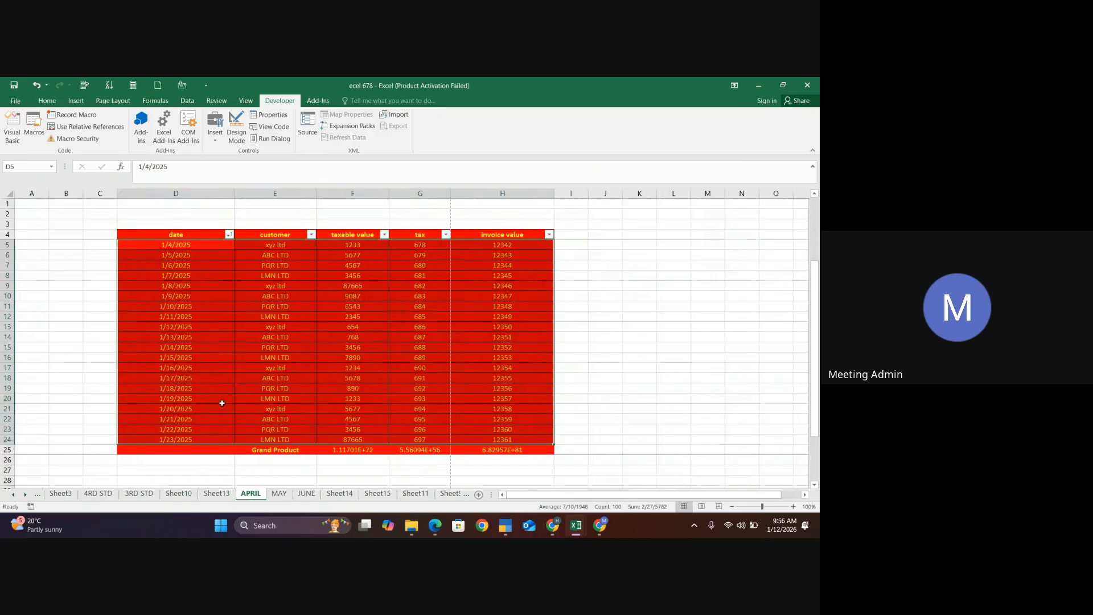
{"action": "left_click", "coordinate": [664, 294]}
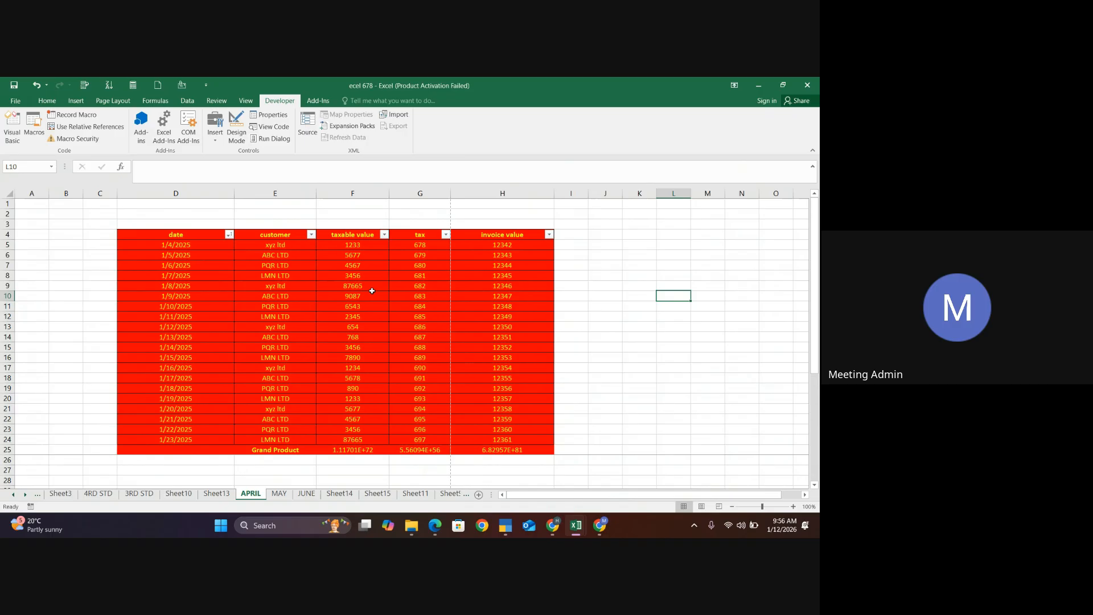
{"action": "scroll", "coordinate": [372, 291], "scroll_direction": "down", "scroll_amount": 3}
{"action": "scroll", "coordinate": [372, 291], "scroll_direction": "up", "scroll_amount": 2}
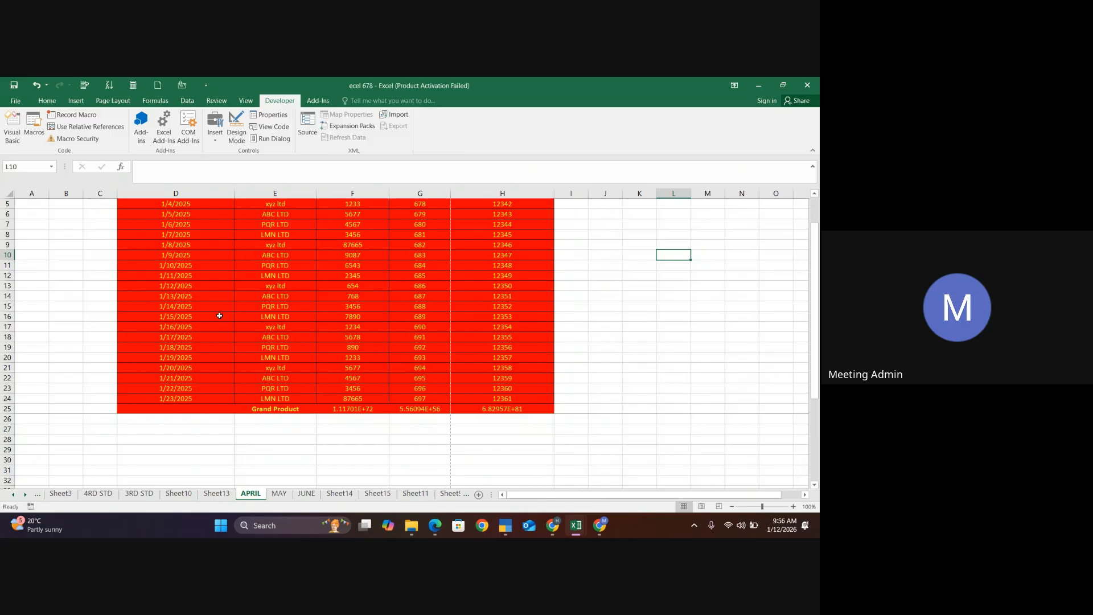
{"action": "scroll", "coordinate": [218, 313], "scroll_direction": "up", "scroll_amount": 1}
Look at Sheet15, and open Sheet11 at its HYPERLINK heading
{"action": "left_click", "coordinate": [371, 497]}
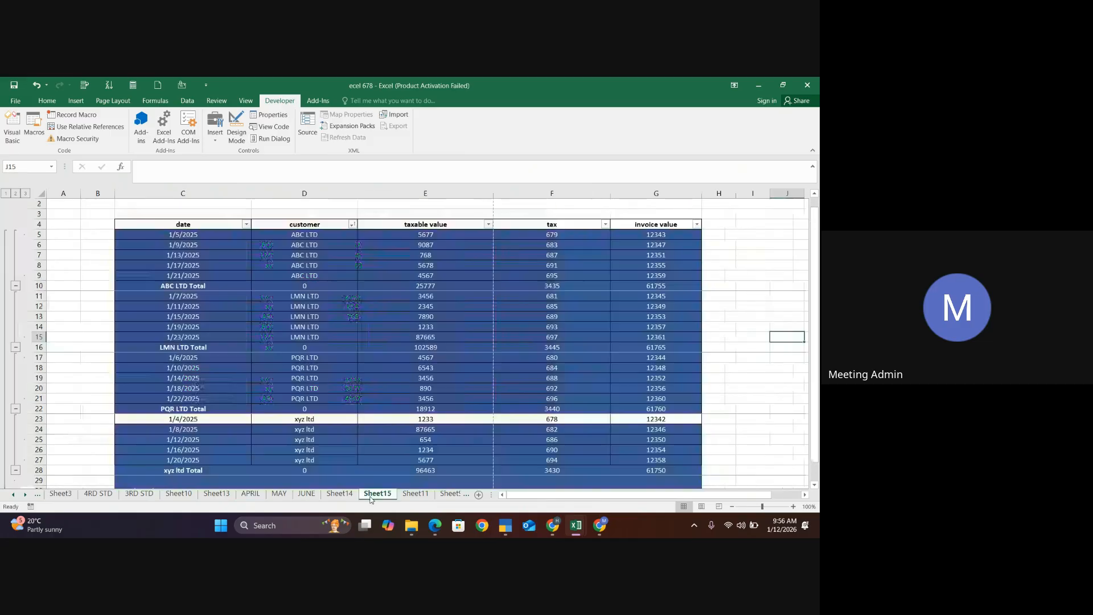
{"action": "left_click", "coordinate": [420, 496]}
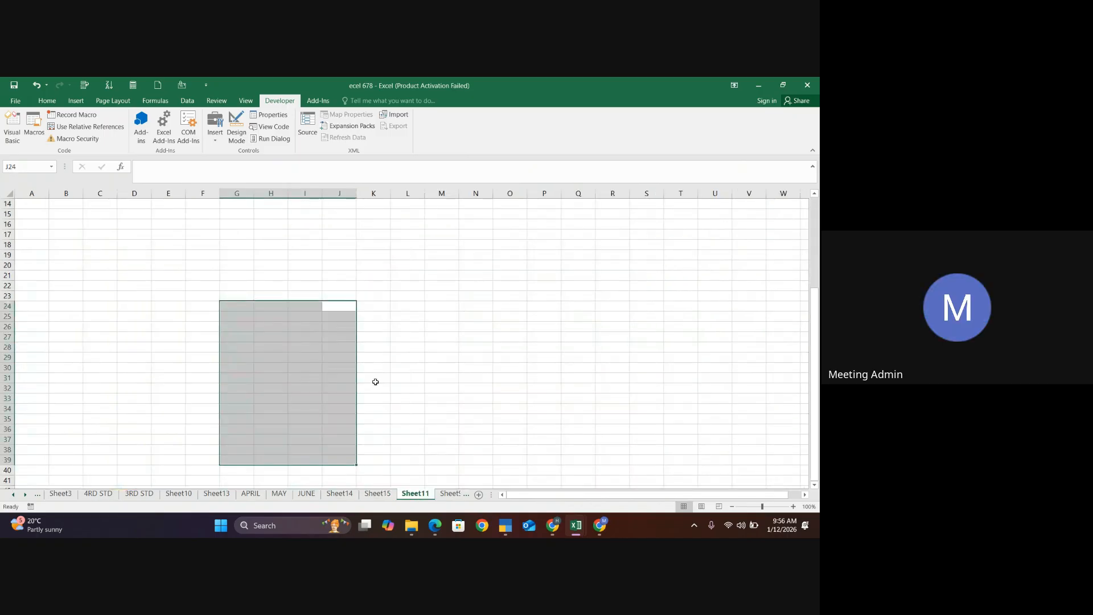
{"action": "scroll", "coordinate": [375, 382], "scroll_direction": "up", "scroll_amount": 4}
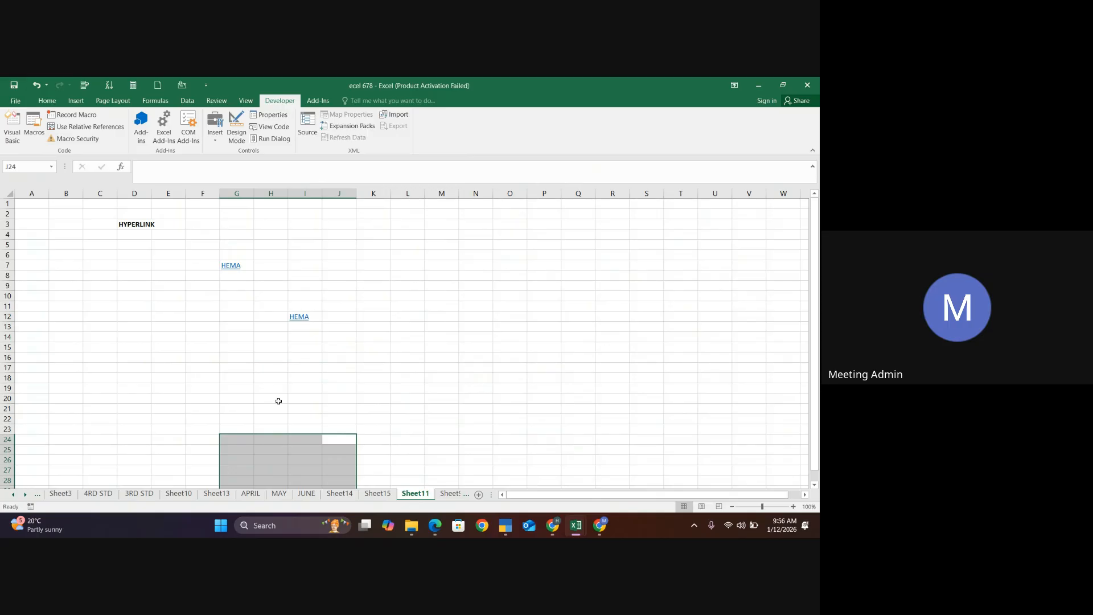
Switch to the Google Meet call in Chrome and toggle the microphone
{"action": "mouse_move", "coordinate": [592, 524]}
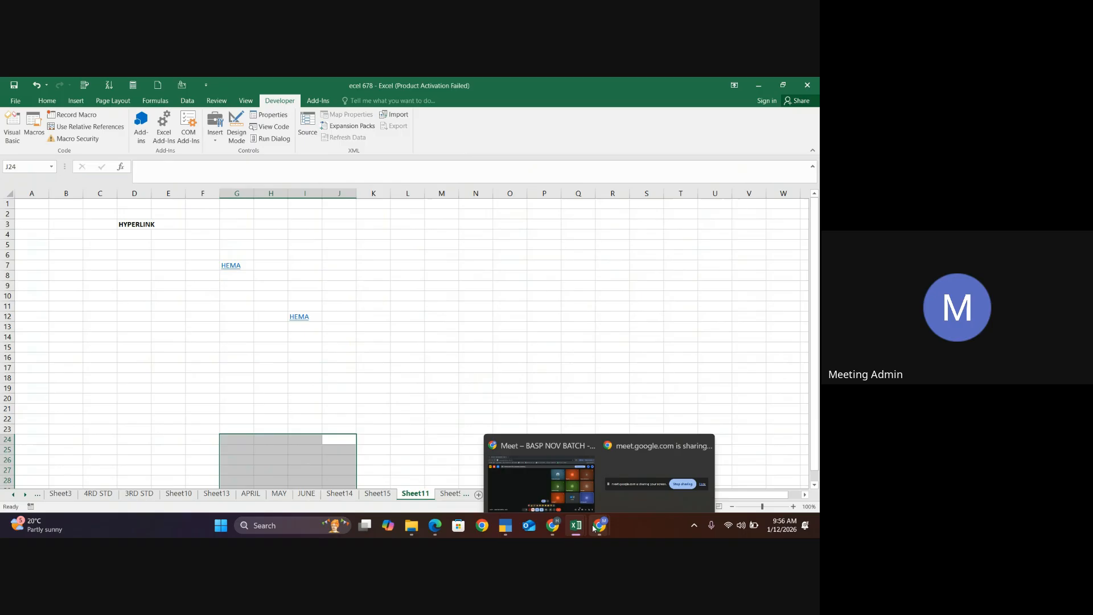
{"action": "left_click", "coordinate": [545, 471]}
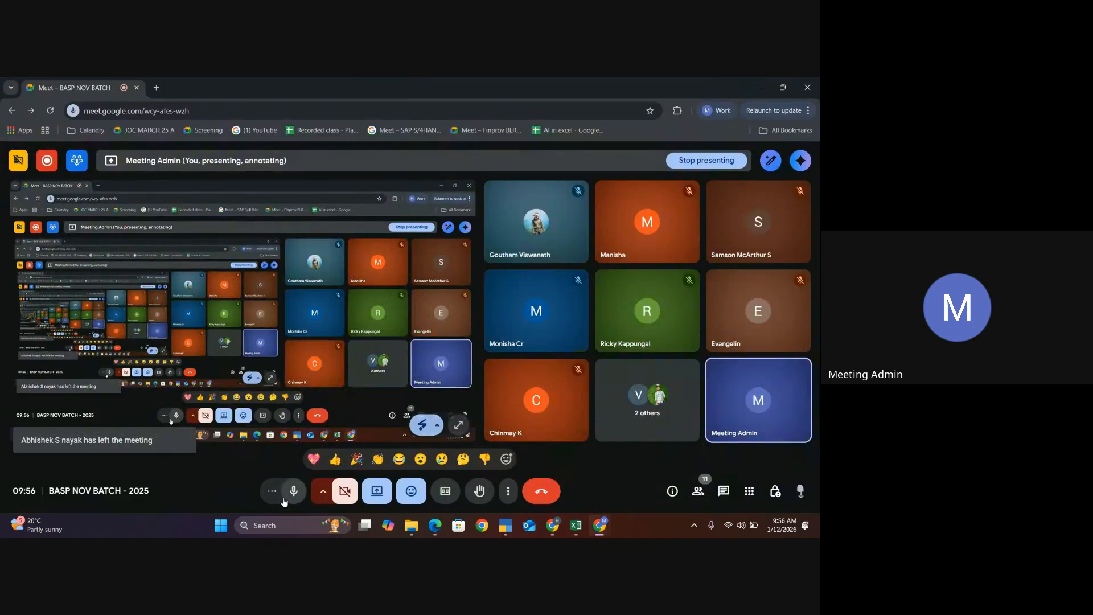
{"action": "left_click", "coordinate": [294, 491]}
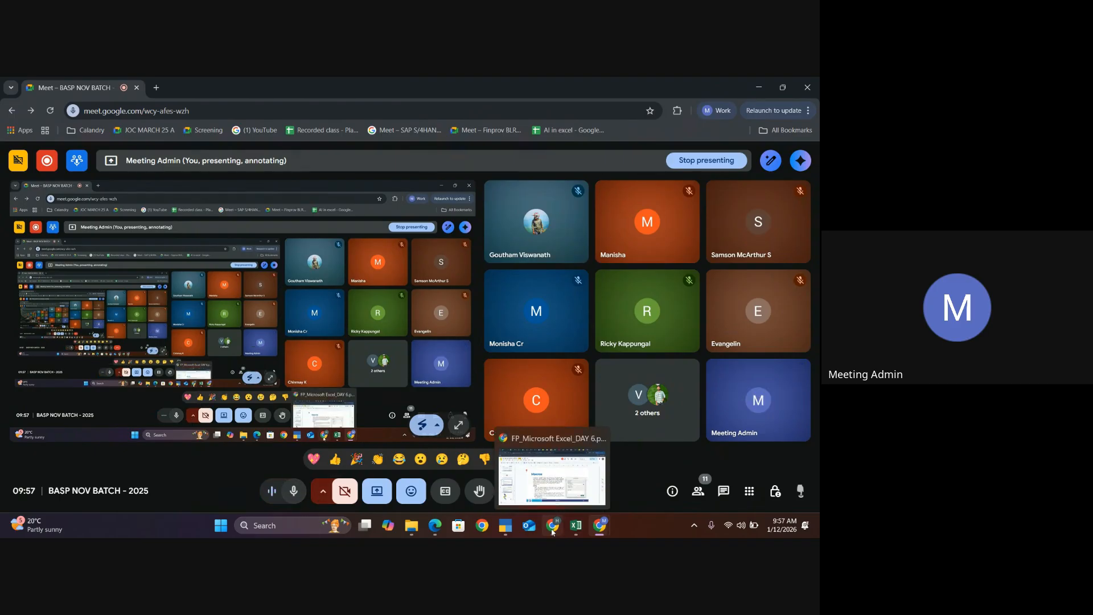
Switch to the FP_Microsoft Excel_DAY 6 presentation in Google Slides and scan its slide list from Macros back to the first slide
{"action": "left_click", "coordinate": [550, 470]}
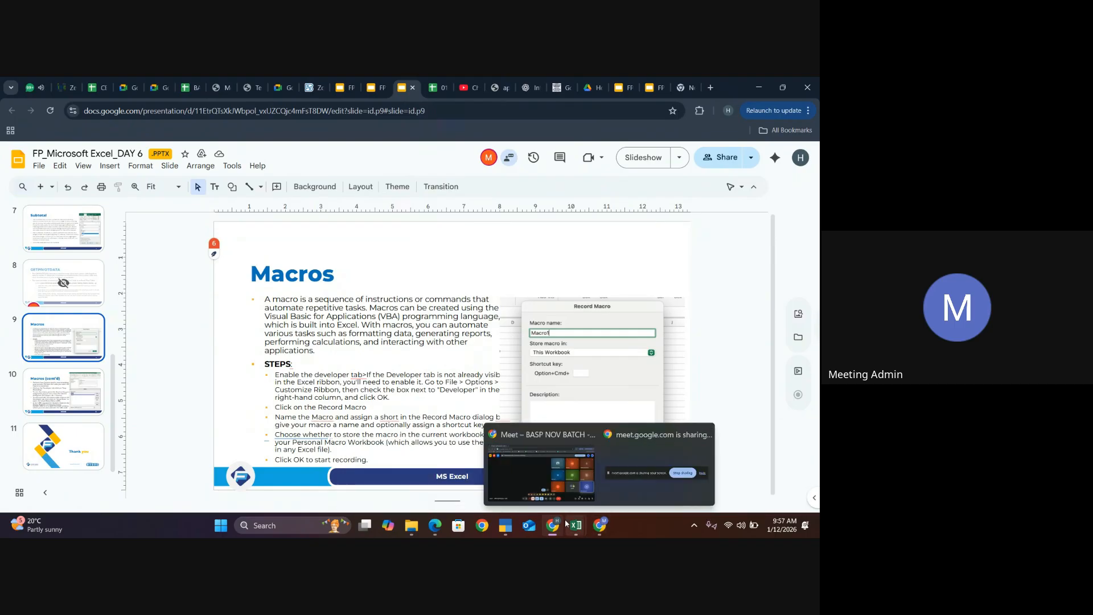
{"action": "mouse_move", "coordinate": [557, 524]}
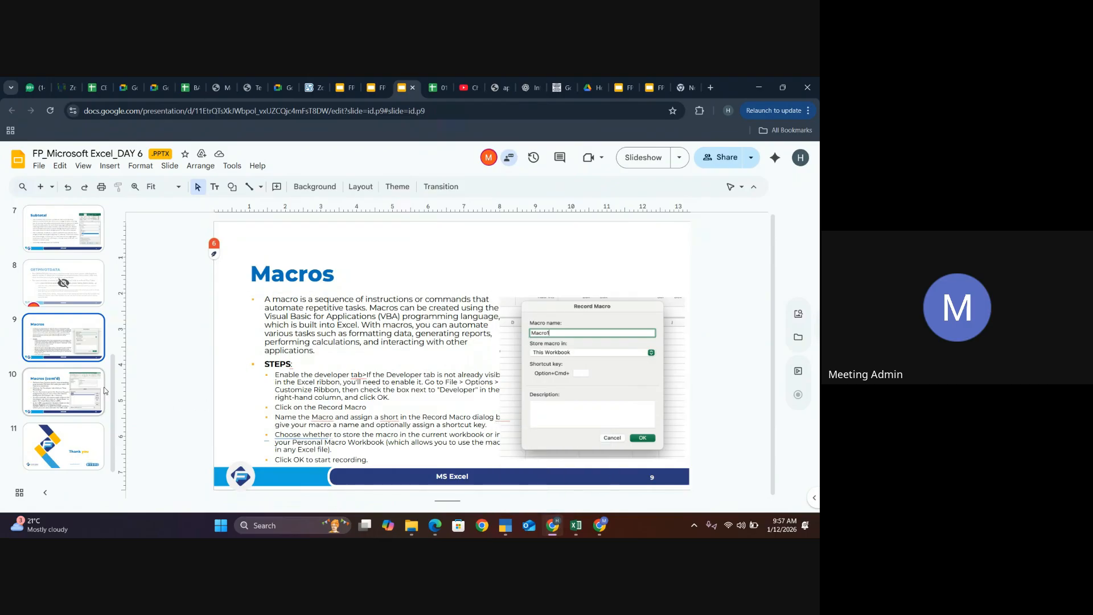
{"action": "scroll", "coordinate": [105, 384], "scroll_direction": "up", "scroll_amount": 3}
{"action": "scroll", "coordinate": [104, 385], "scroll_direction": "up", "scroll_amount": 2}
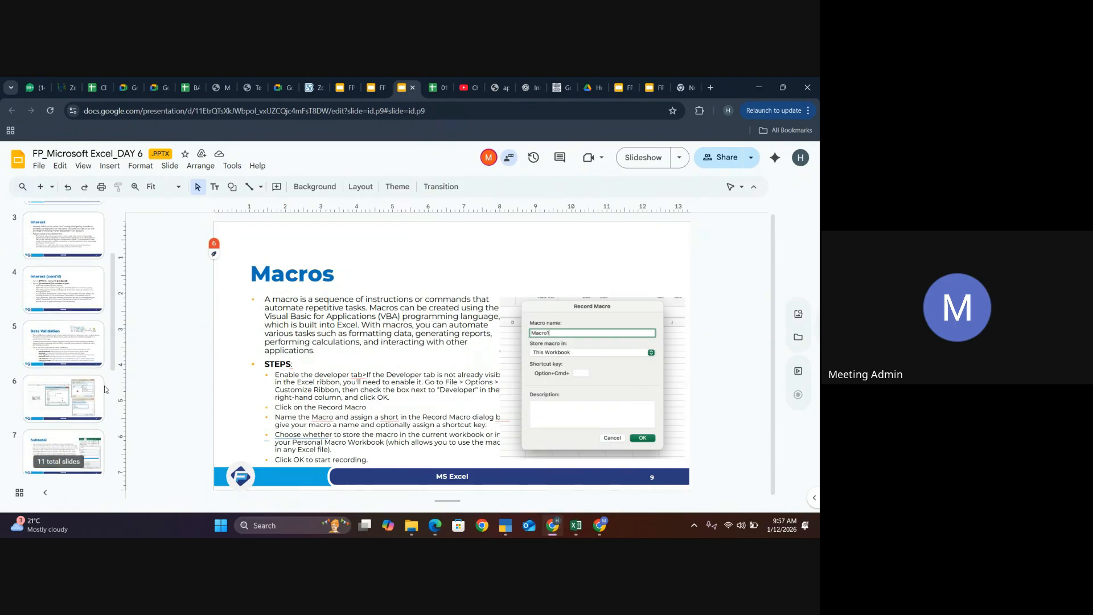
{"action": "scroll", "coordinate": [105, 385], "scroll_direction": "up", "scroll_amount": 2}
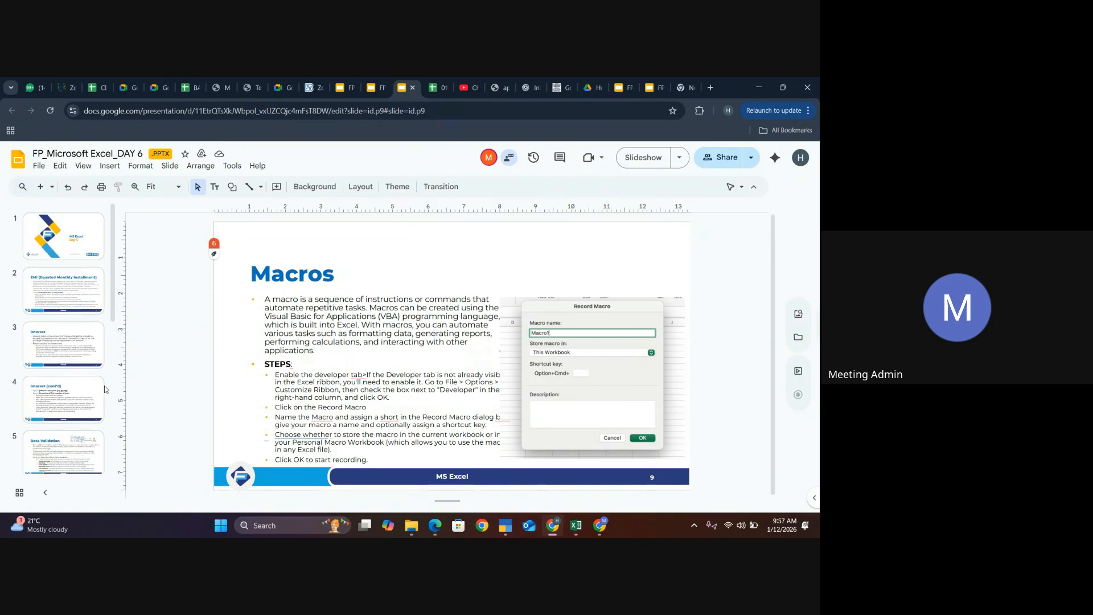
Open the Hyperlink slide, number 5, in the FP_Microsoft Excel_DAY 5 presentation to read its explanation and options
{"action": "left_click", "coordinate": [372, 90]}
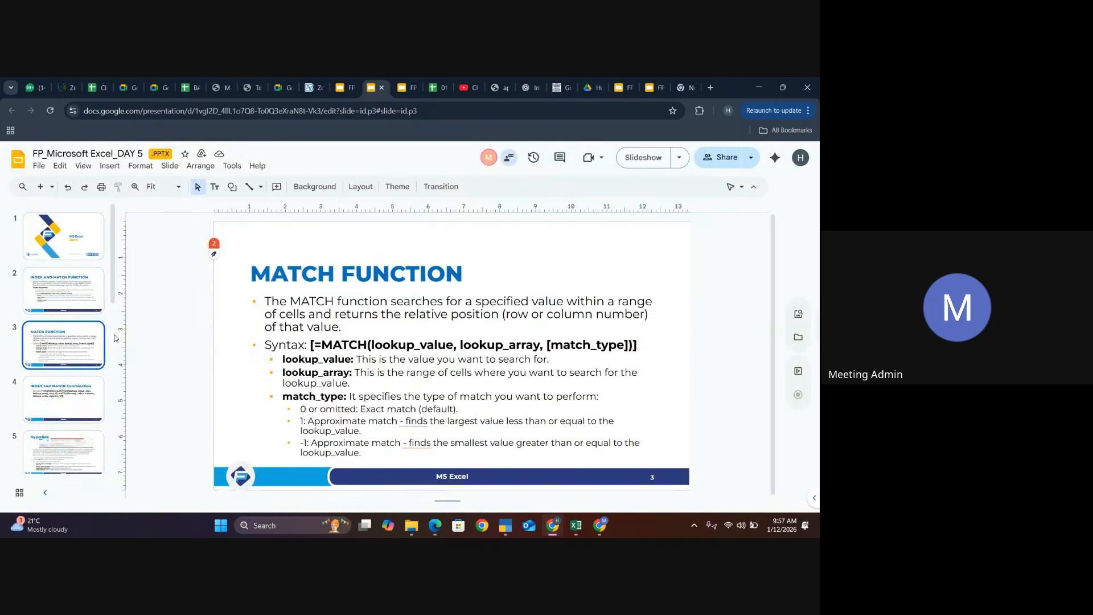
{"action": "scroll", "coordinate": [73, 349], "scroll_direction": "down", "scroll_amount": 2}
{"action": "left_click", "coordinate": [72, 350]}
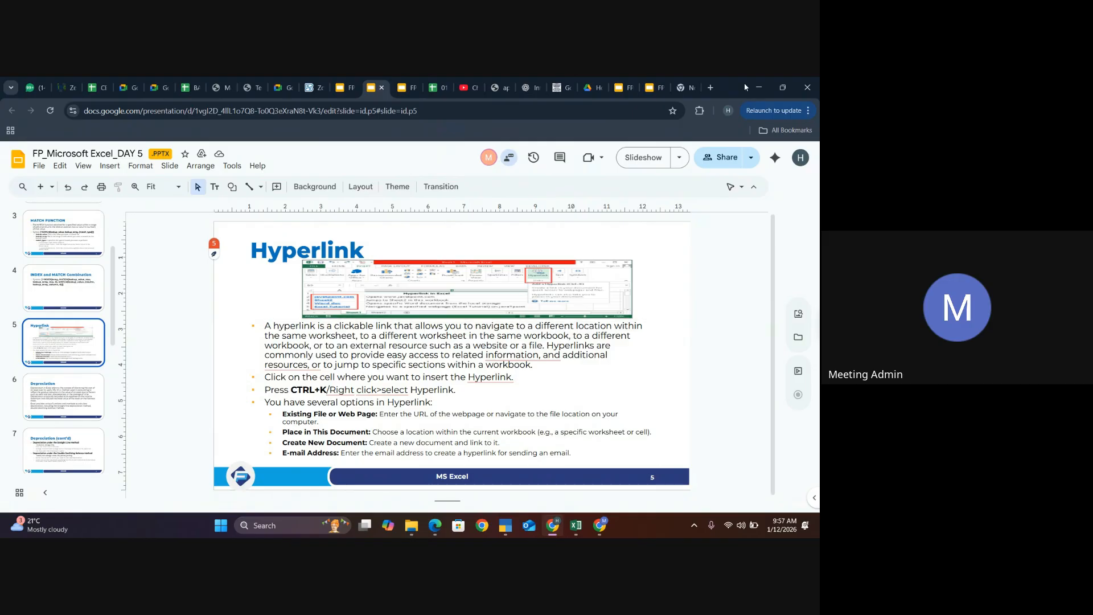
Search Google for "tally prime download" and look through the results
{"action": "left_click", "coordinate": [685, 89]}
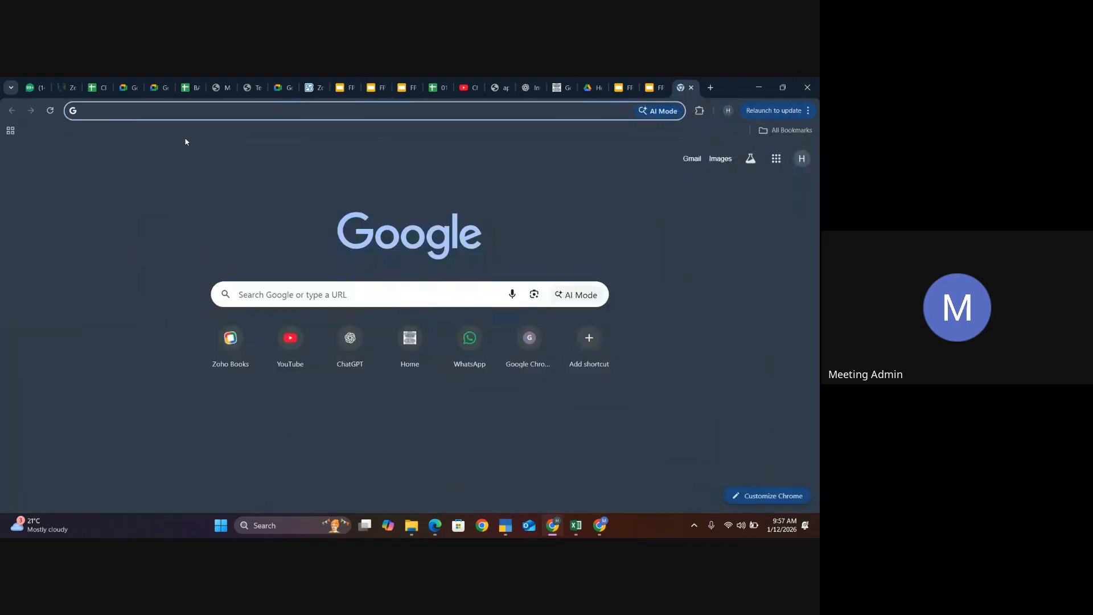
{"action": "left_click", "coordinate": [138, 109]}
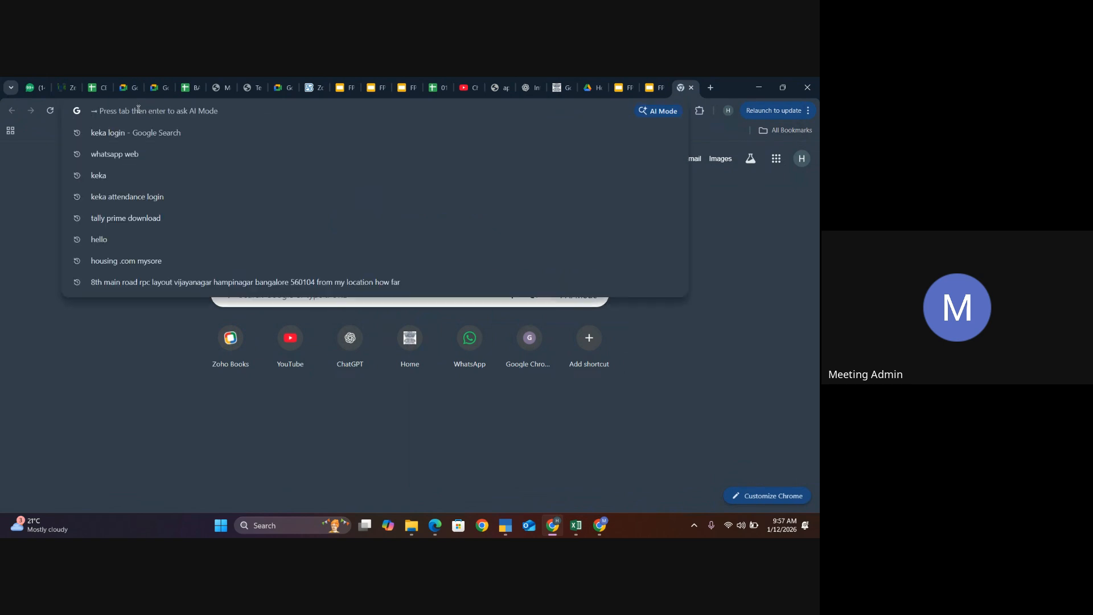
{"action": "left_click", "coordinate": [146, 219]}
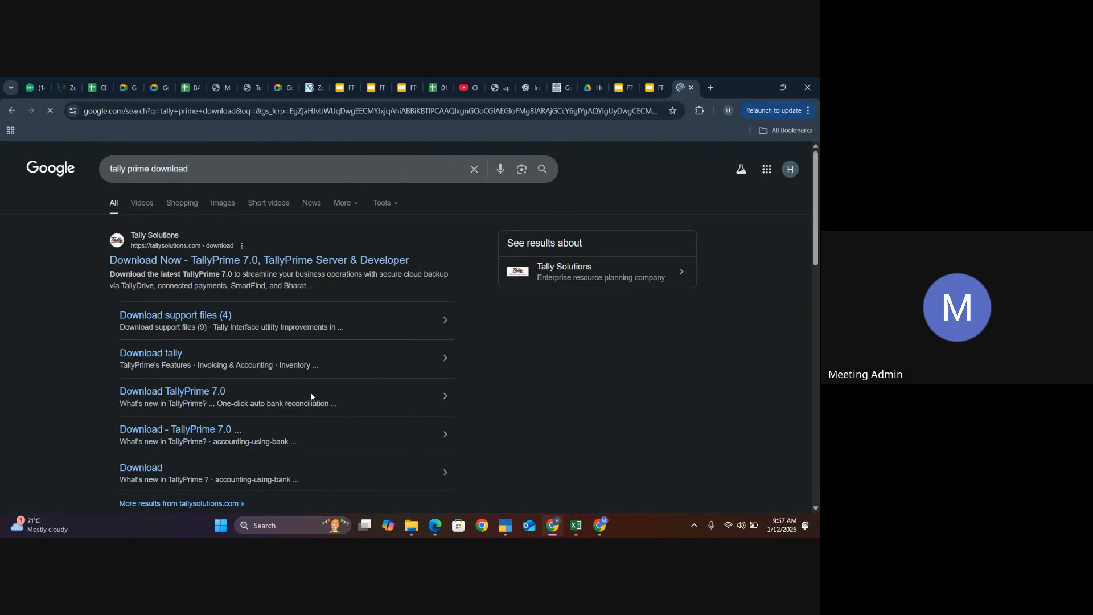
{"action": "scroll", "coordinate": [242, 416], "scroll_direction": "down", "scroll_amount": 3}
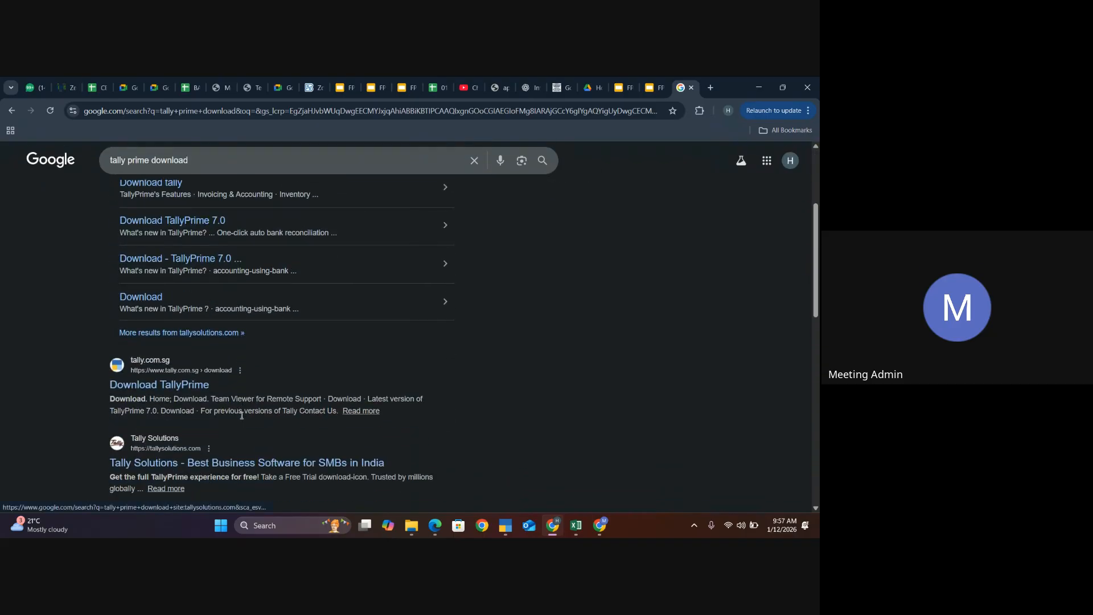
{"action": "scroll", "coordinate": [242, 416], "scroll_direction": "down", "scroll_amount": 4}
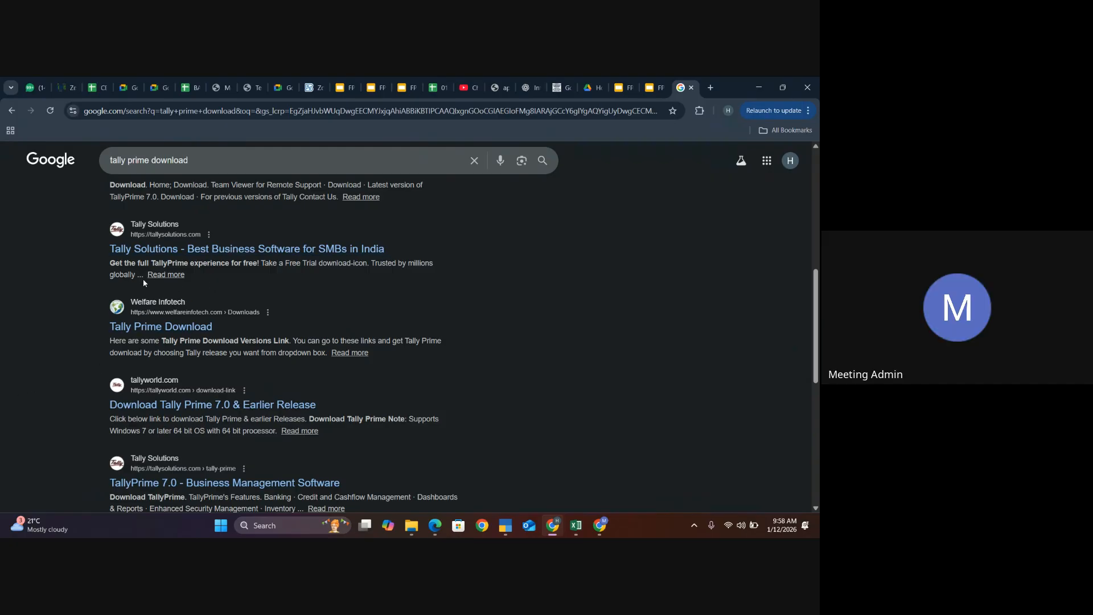
{"action": "scroll", "coordinate": [144, 282], "scroll_direction": "up", "scroll_amount": 5}
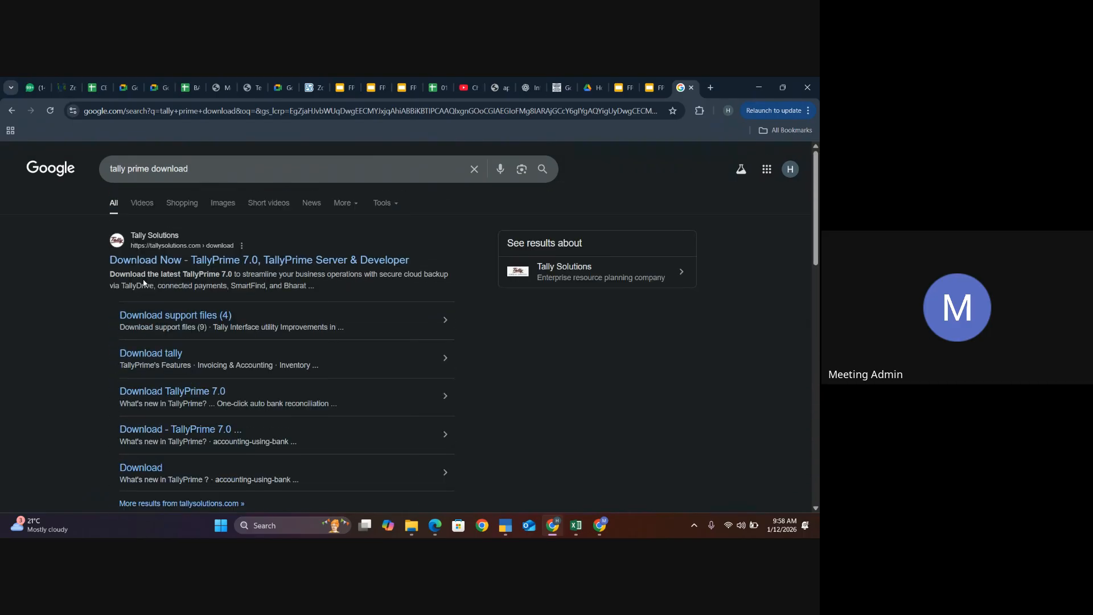
Open the Tally Solutions TallyPrime 7.0 download page from the search results and look it over
{"action": "left_click", "coordinate": [189, 260]}
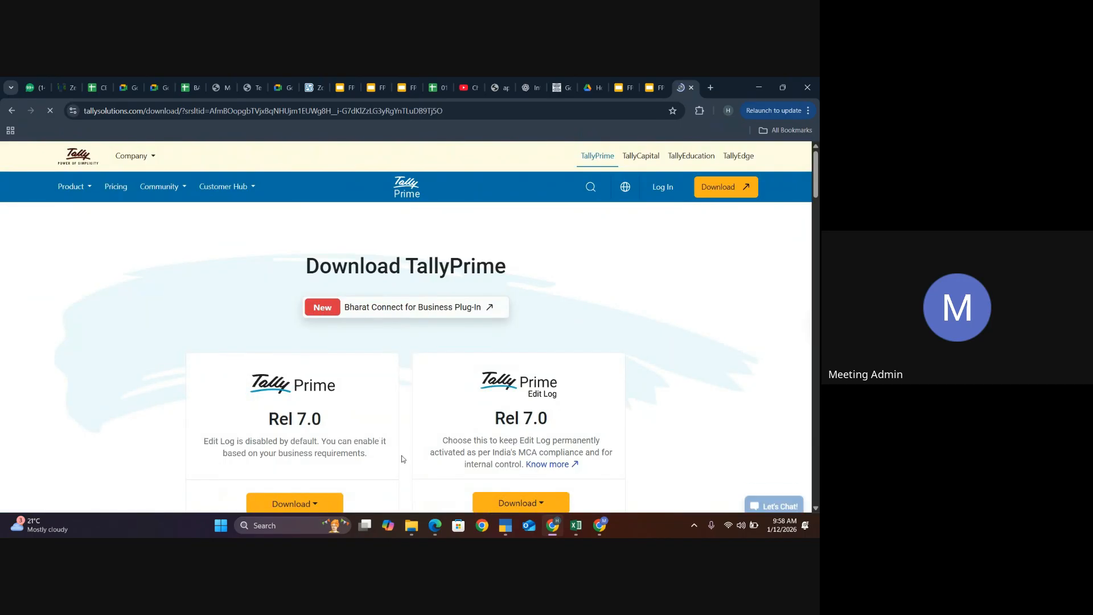
{"action": "scroll", "coordinate": [420, 267], "scroll_direction": "down", "scroll_amount": 10}
{"action": "scroll", "coordinate": [420, 268], "scroll_direction": "up", "scroll_amount": 10}
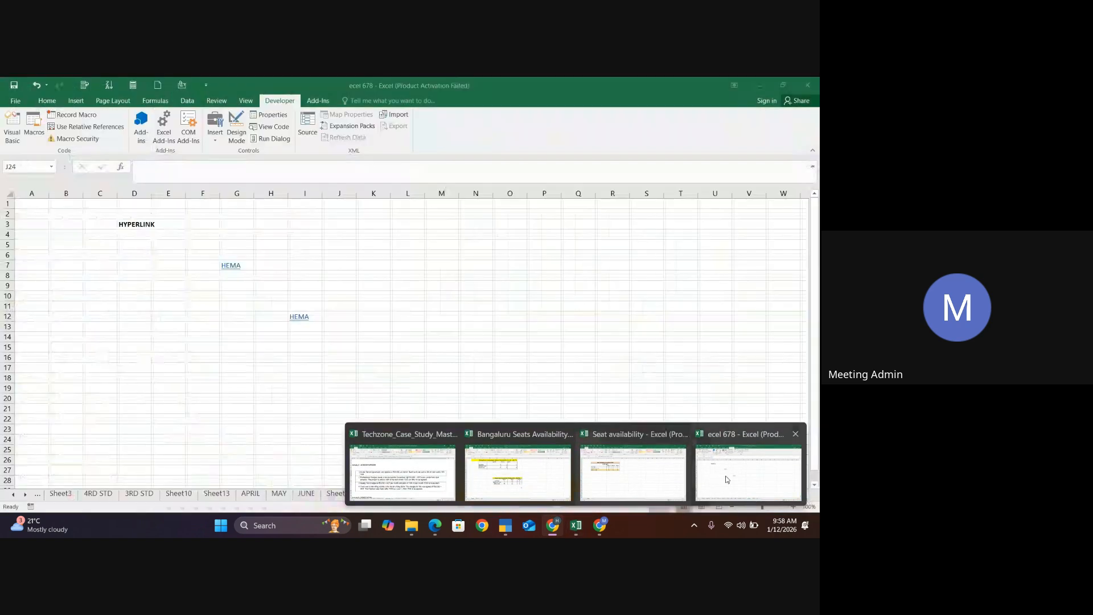
Switch back to the ecel 678 workbook in Excel and select cell M8 on Sheet11
{"action": "left_click", "coordinate": [727, 480]}
{"action": "left_click", "coordinate": [448, 274]}
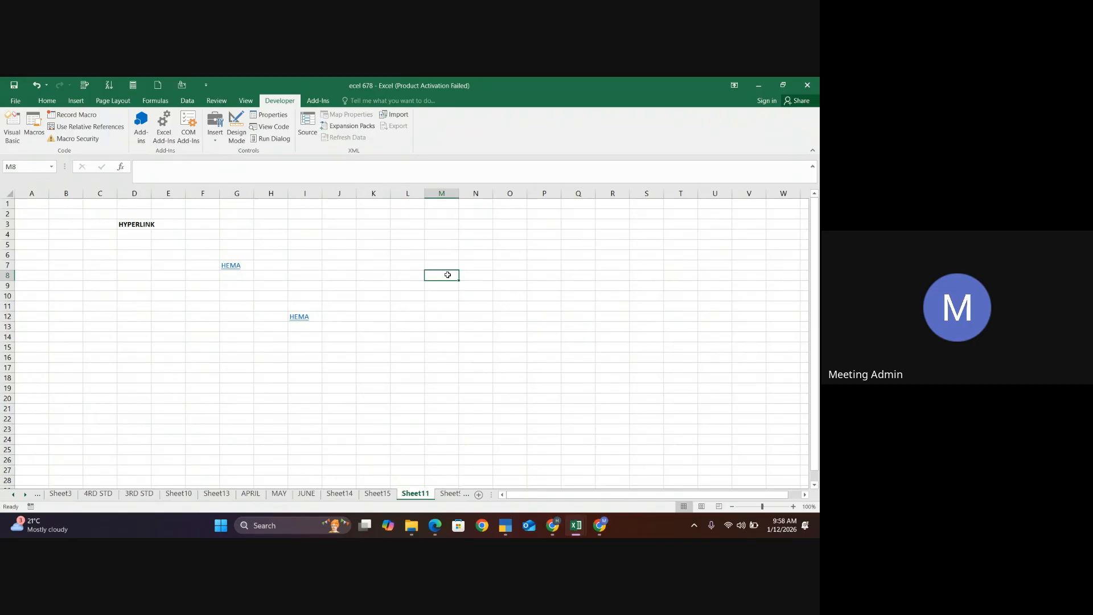
{"action": "left_click", "coordinate": [217, 101]}
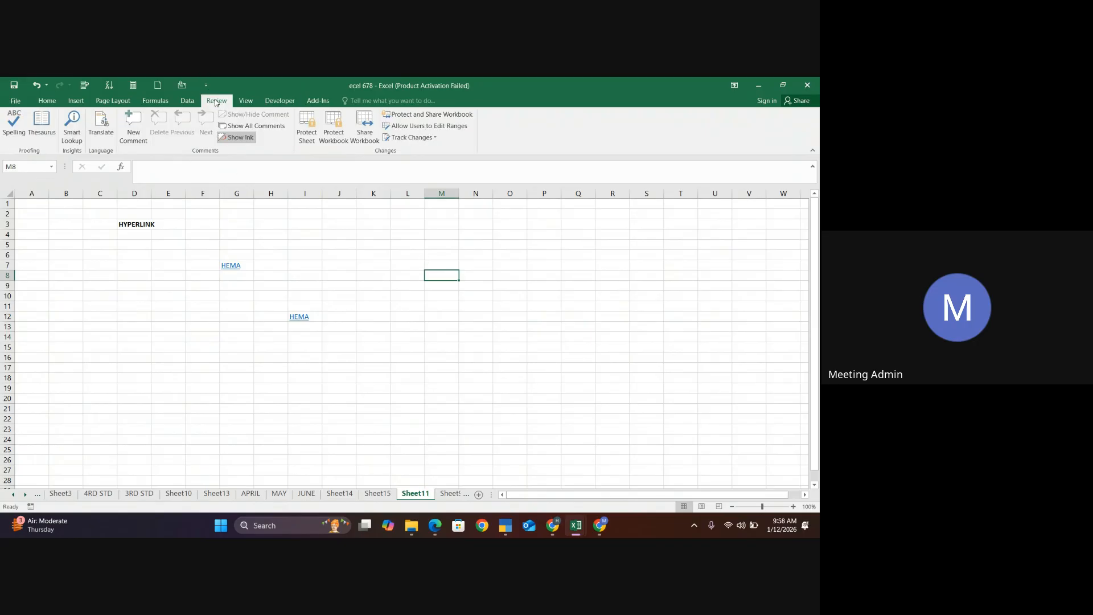
{"action": "left_click", "coordinate": [188, 102]}
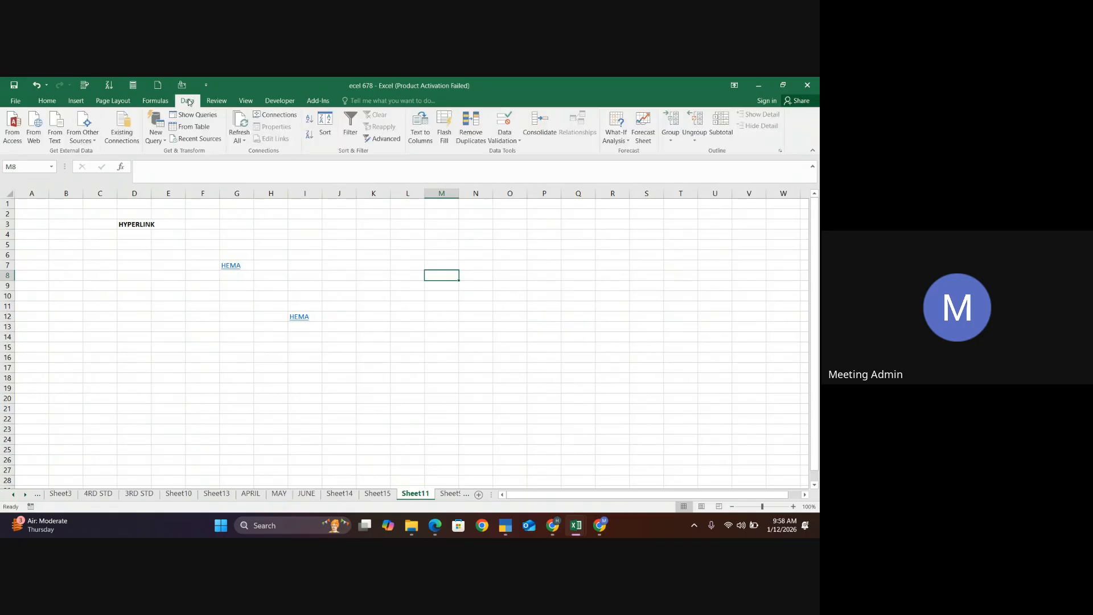
{"action": "left_click", "coordinate": [161, 101]}
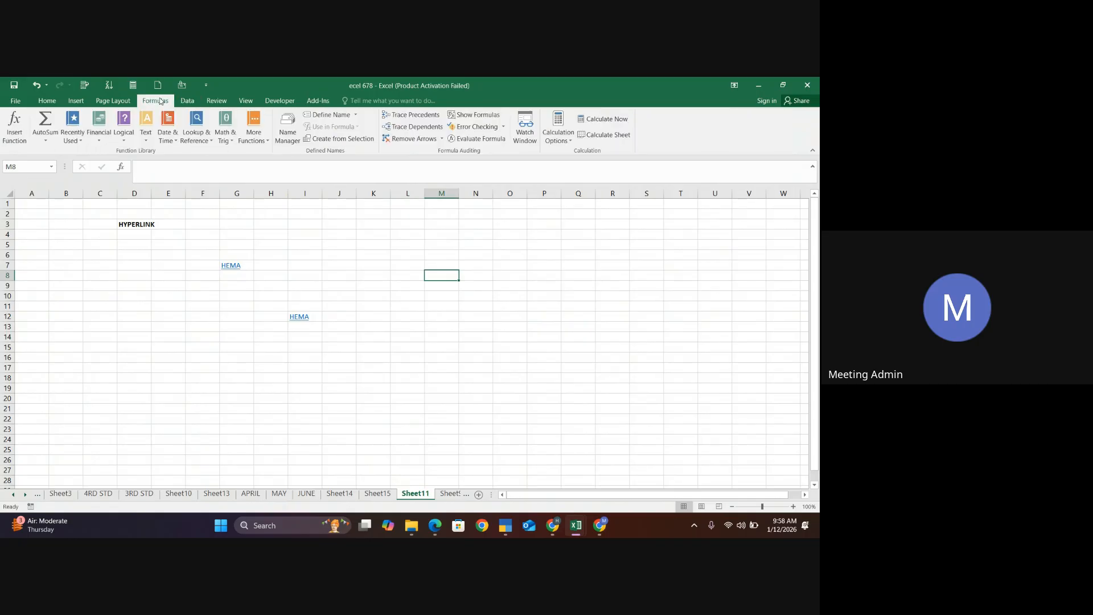
{"action": "left_click", "coordinate": [121, 102]}
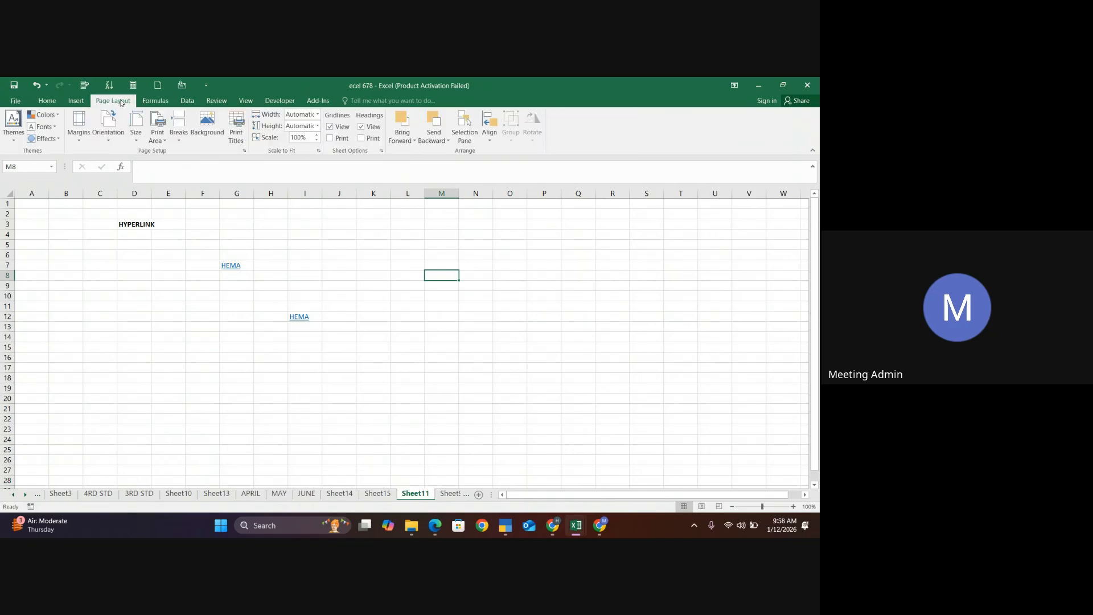
{"action": "left_click", "coordinate": [73, 102]}
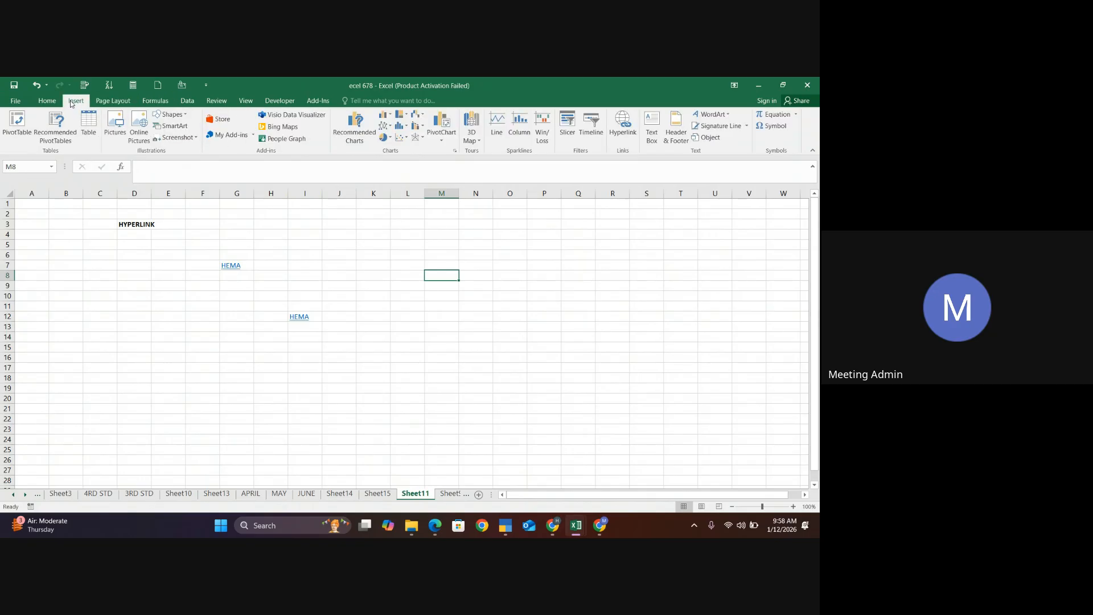
{"action": "left_click", "coordinate": [623, 125]}
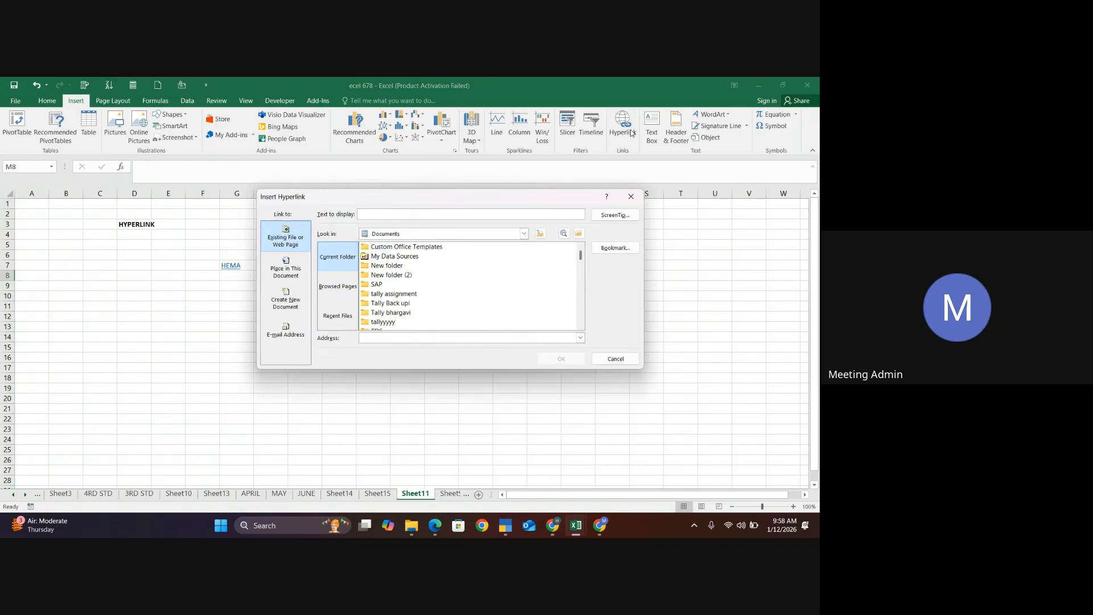
{"action": "left_click", "coordinate": [631, 197]}
Enter a short first name as sample link text in cell N11 of Sheet11
{"action": "left_click", "coordinate": [467, 308]}
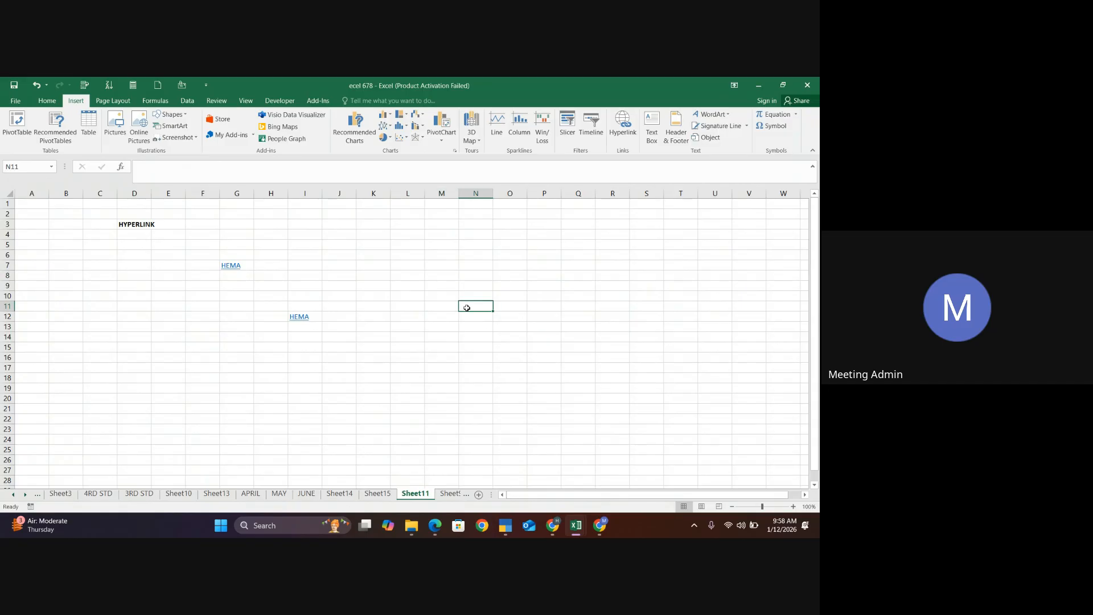
{"action": "type", "text": "ABHI"}
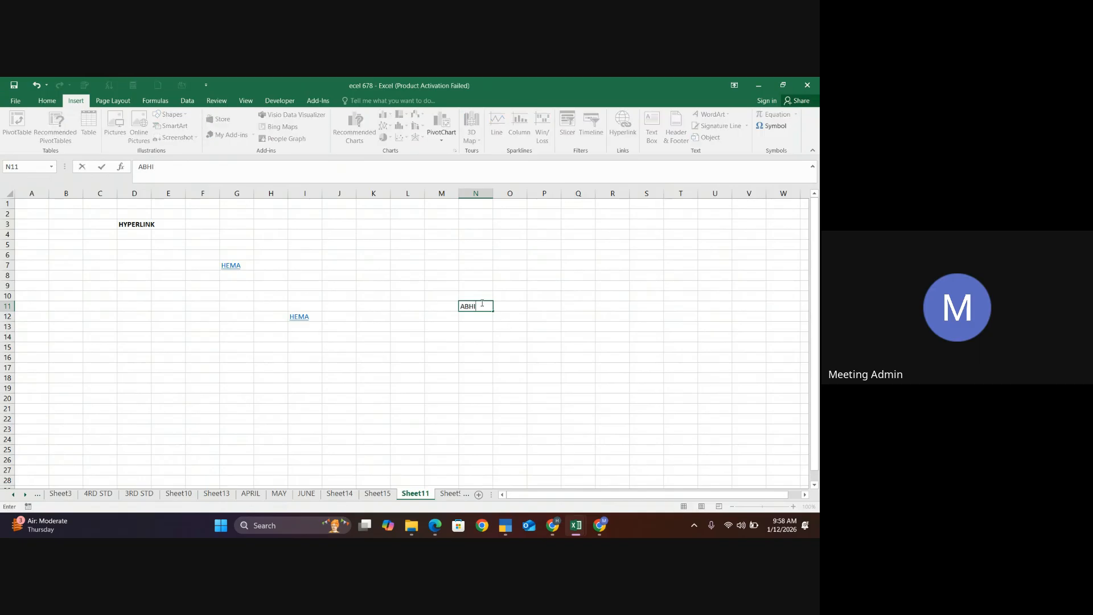
{"action": "left_click", "coordinate": [545, 326]}
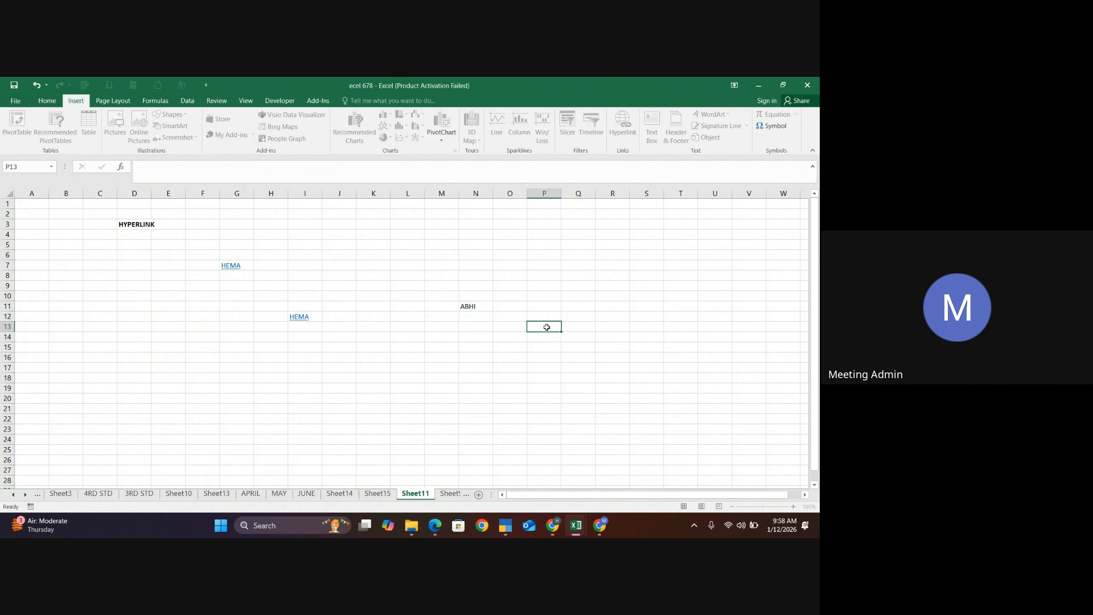
{"action": "left_click", "coordinate": [482, 309]}
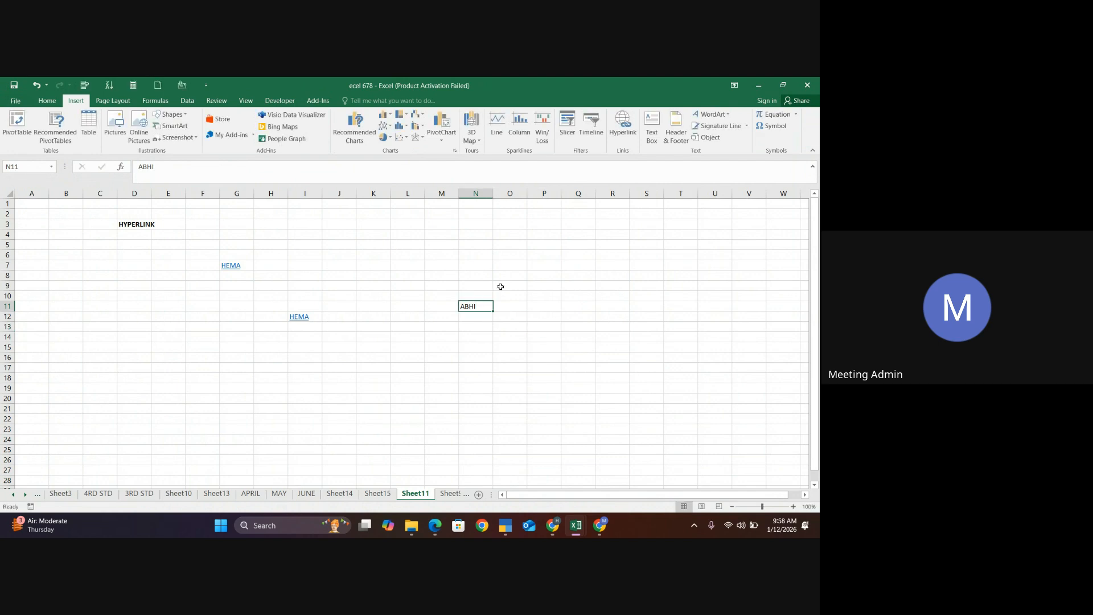
Hyperlink cell N11 to cell A1 of the APRIL sheet in this workbook, and test the link before returning to Sheet11
{"action": "left_click", "coordinate": [624, 143]}
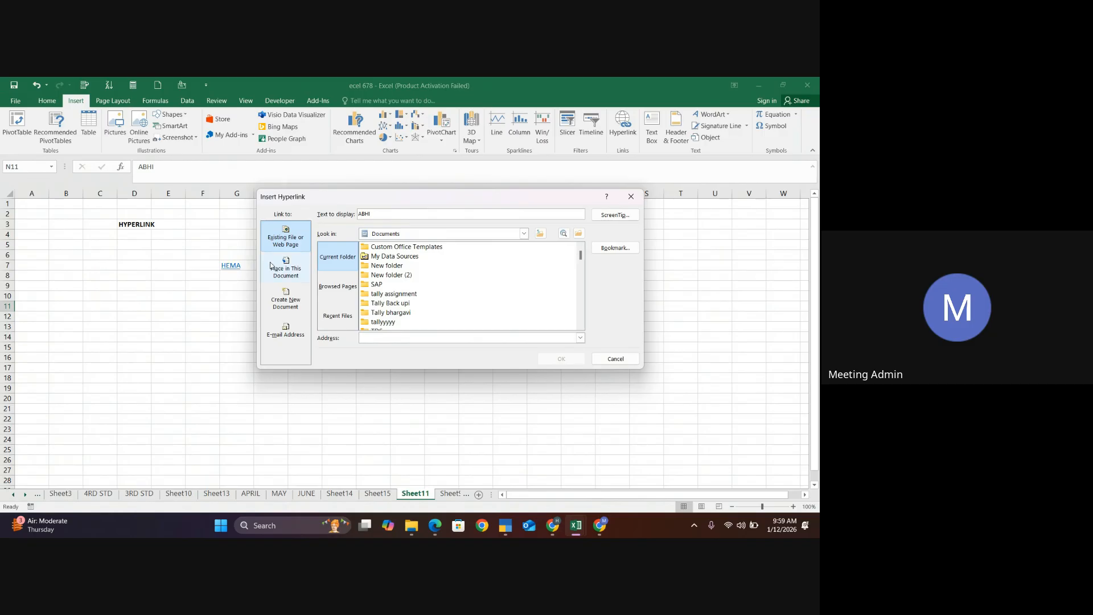
{"action": "left_click", "coordinate": [289, 276]}
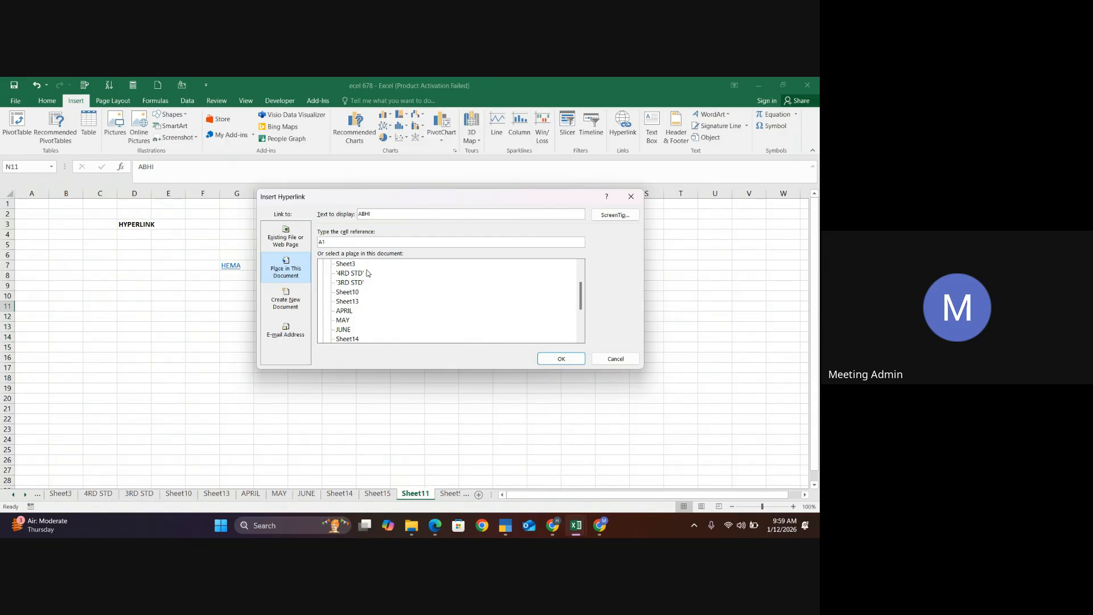
{"action": "left_click", "coordinate": [348, 265]}
{"action": "left_click", "coordinate": [348, 302]}
{"action": "left_click", "coordinate": [350, 311]}
{"action": "left_click", "coordinate": [547, 360]}
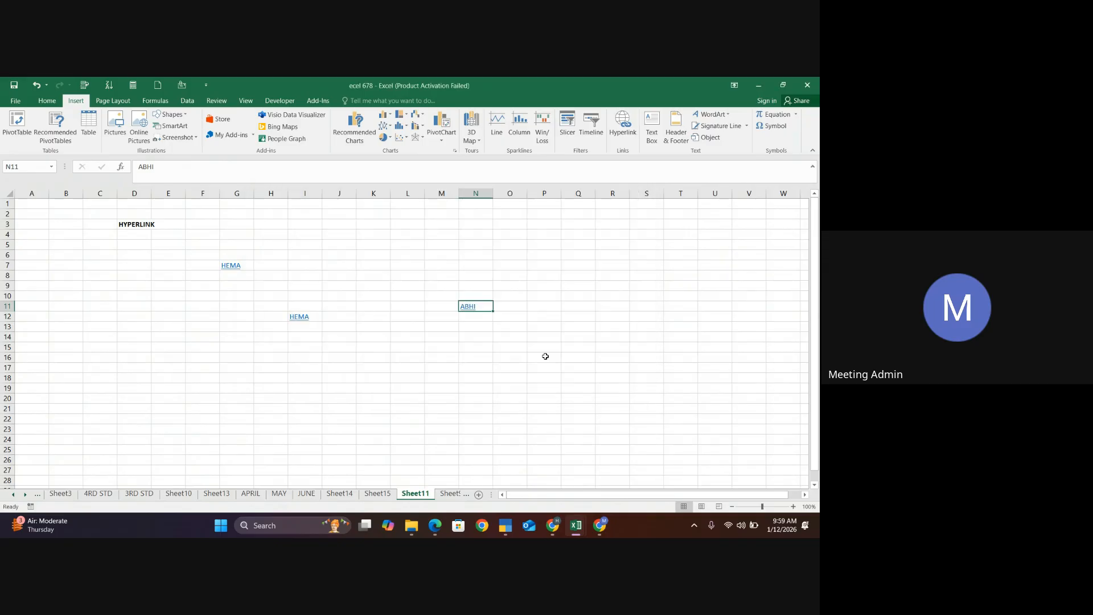
{"action": "left_click", "coordinate": [468, 307]}
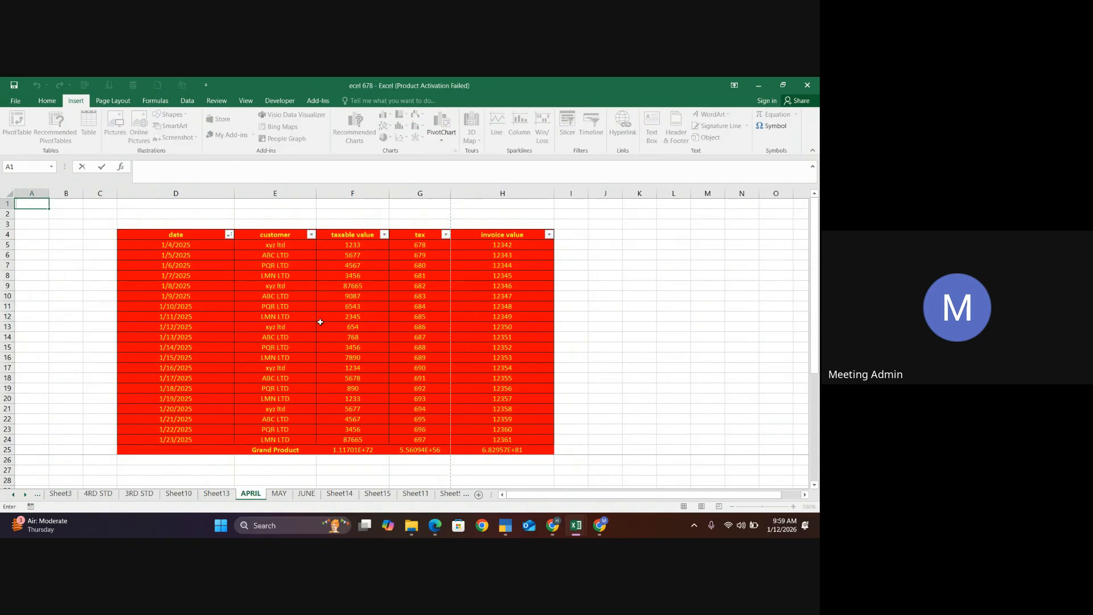
{"action": "left_click", "coordinate": [417, 495]}
Enter XYZ in cell O11 and hyperlink it to the existing tally assignment folder in Documents
{"action": "left_click", "coordinate": [523, 304]}
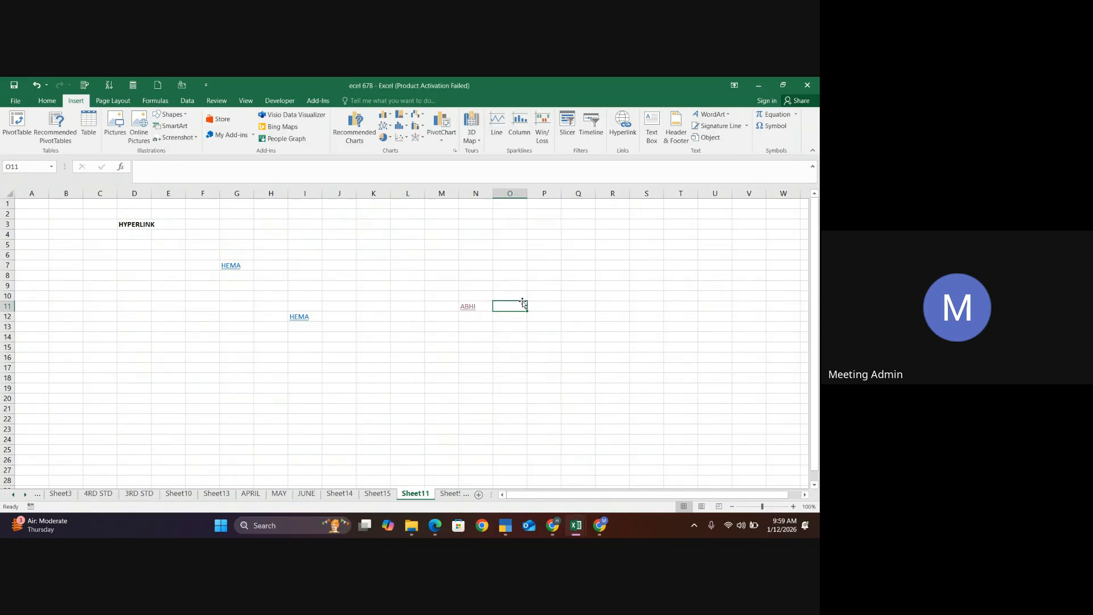
{"action": "type", "text": "XYZ"}
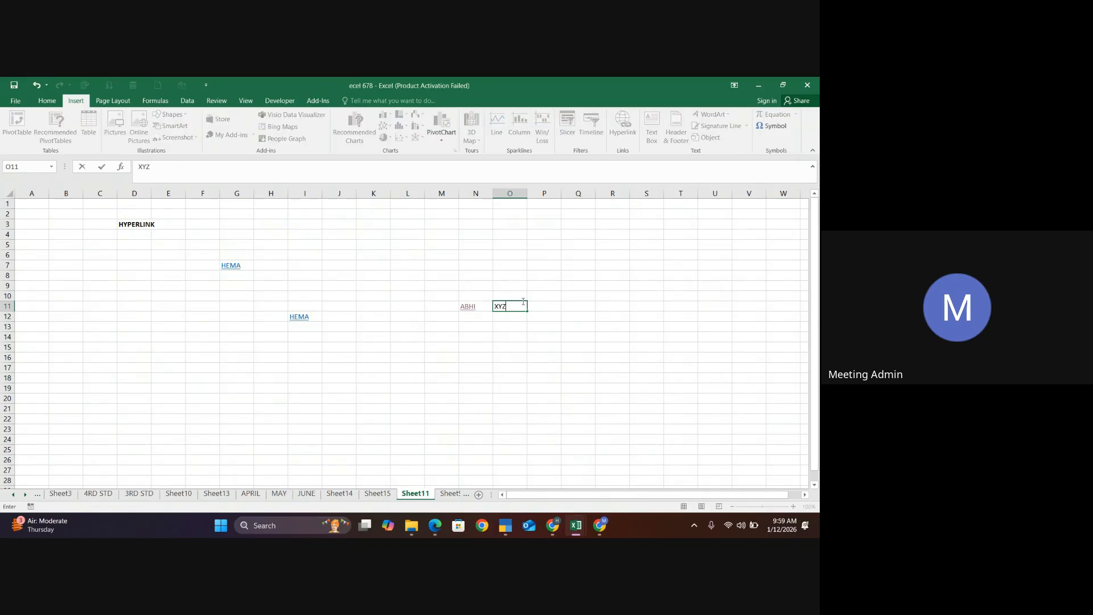
{"action": "left_click", "coordinate": [507, 353]}
{"action": "left_click", "coordinate": [512, 308]}
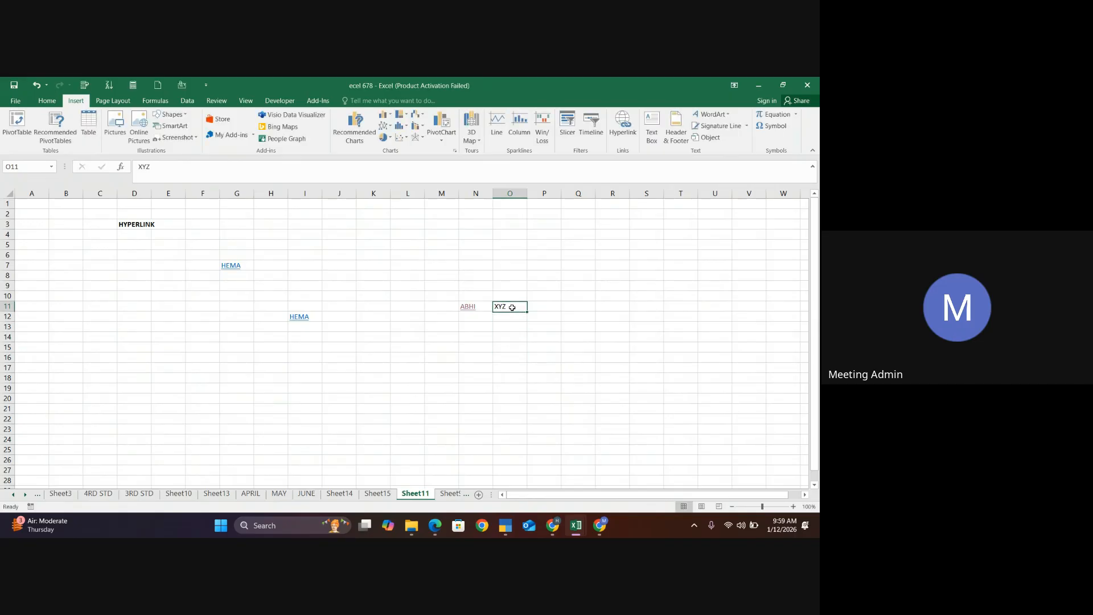
{"action": "left_click", "coordinate": [629, 126]}
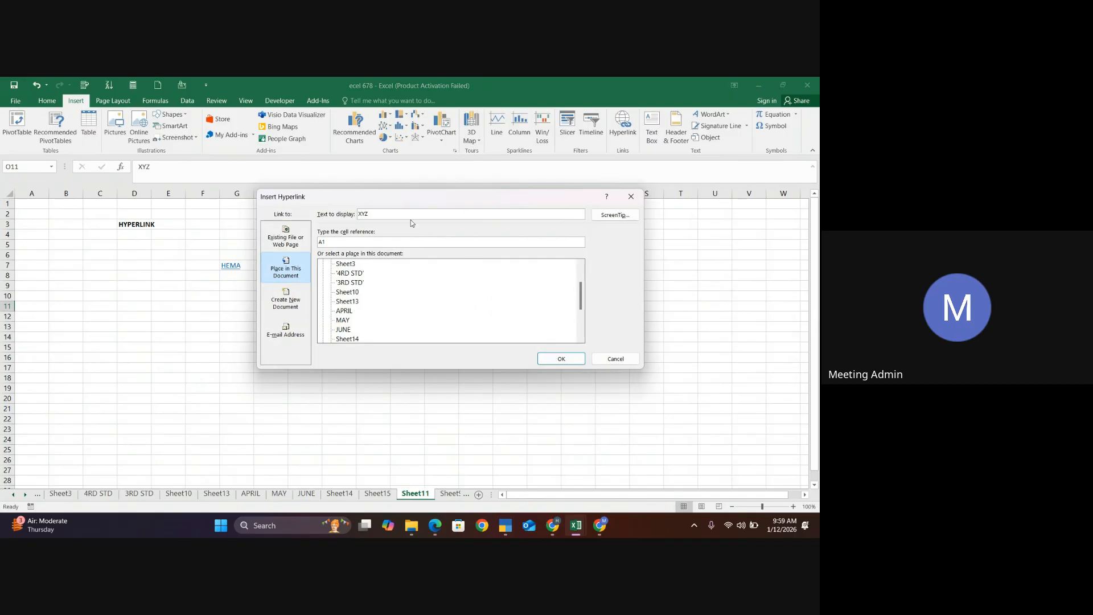
{"action": "left_click", "coordinate": [285, 239]}
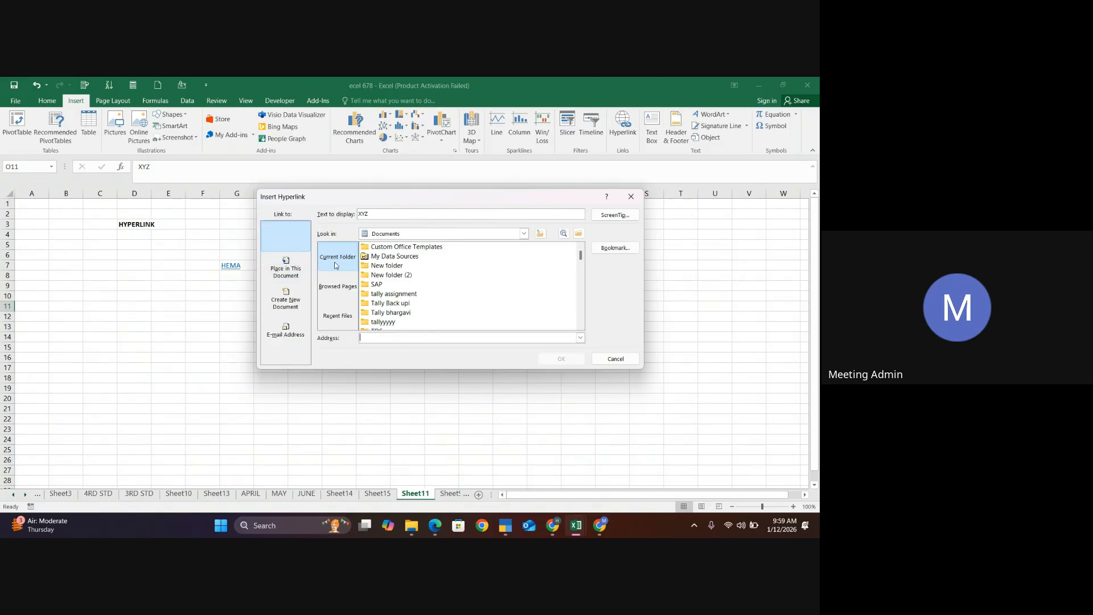
{"action": "left_click", "coordinate": [396, 294]}
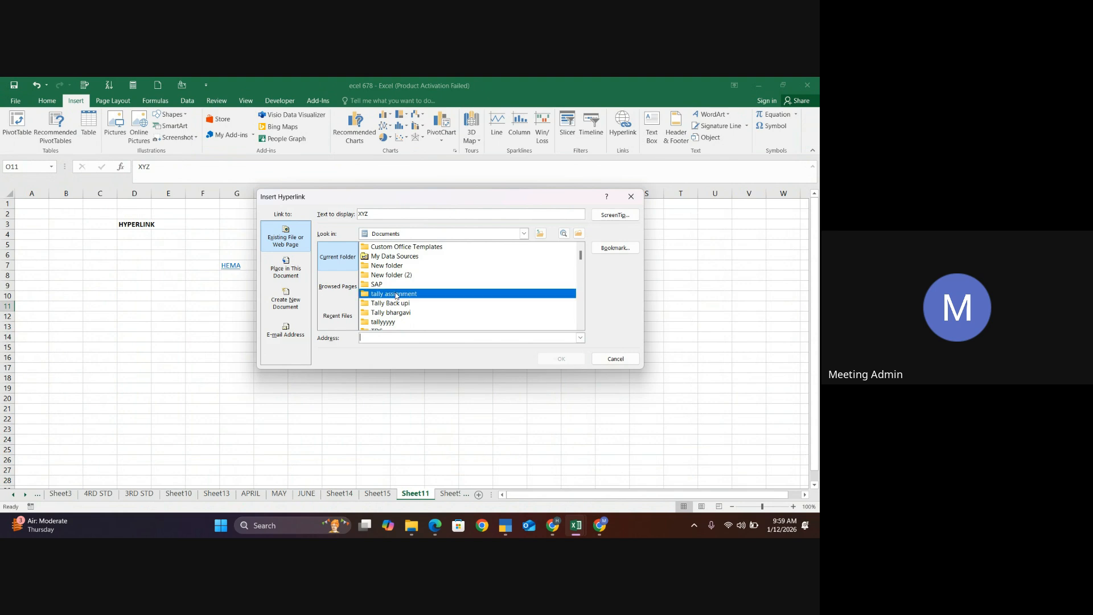
{"action": "left_click", "coordinate": [562, 359]}
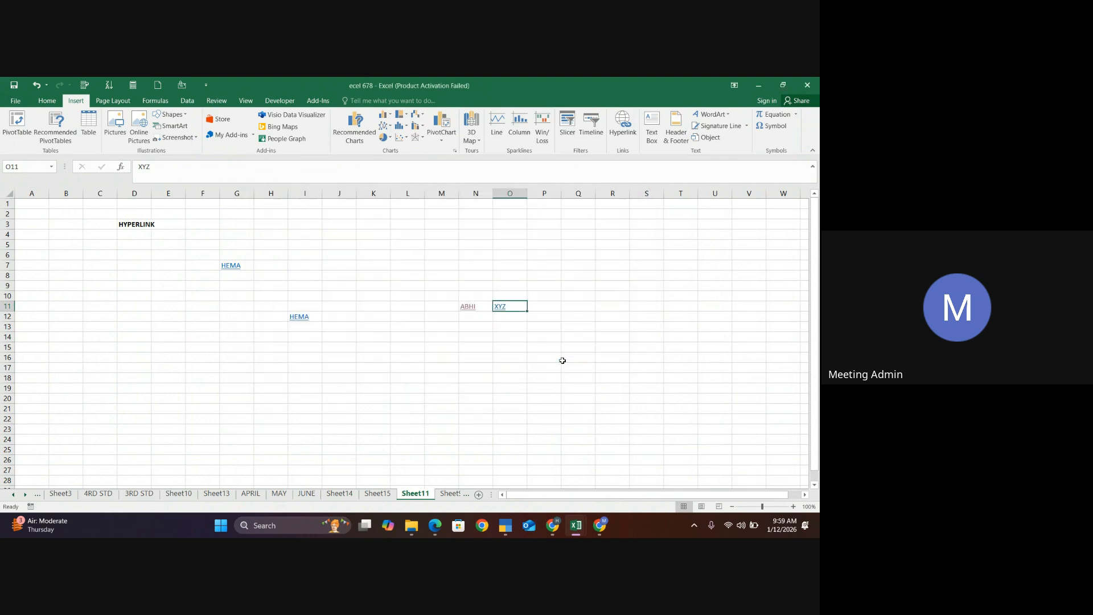
Follow the XYZ link to view its target folder, and return to the ecel 678 workbook in Excel
{"action": "left_click", "coordinate": [501, 309]}
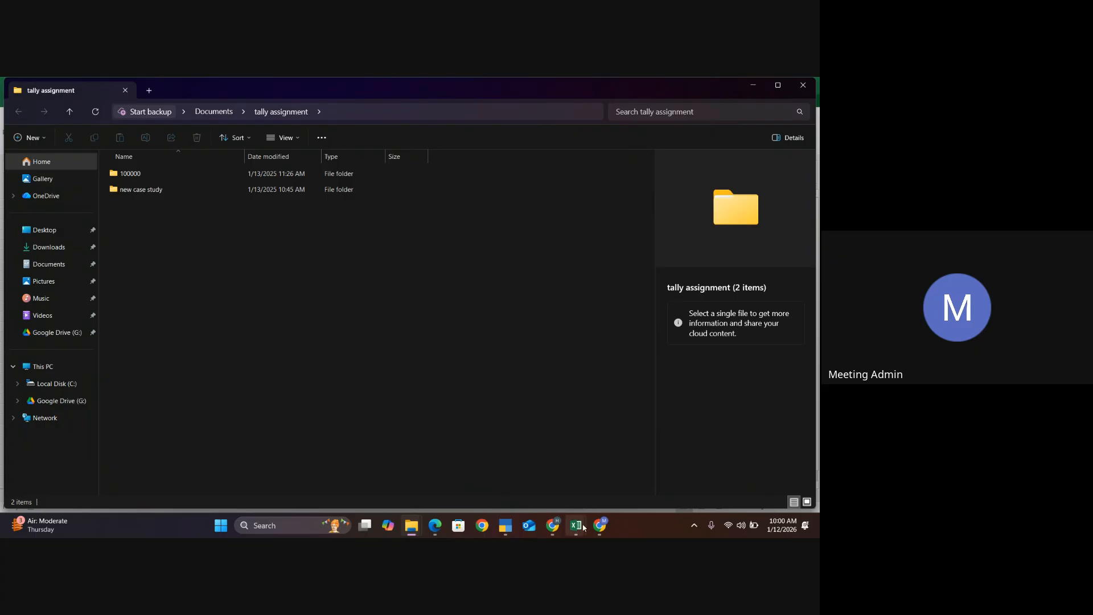
{"action": "mouse_move", "coordinate": [576, 525]}
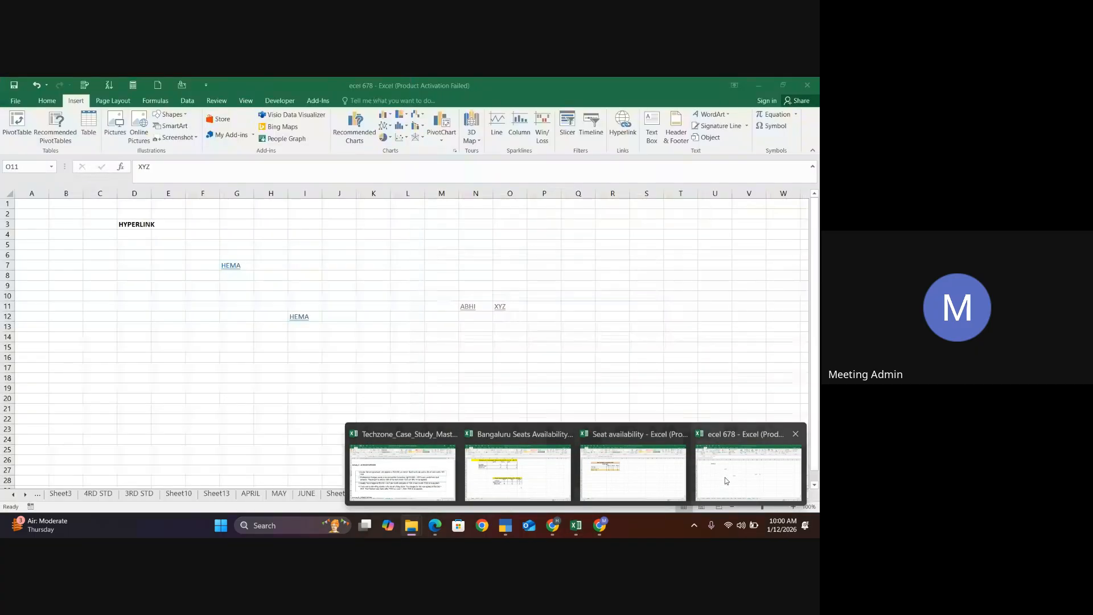
{"action": "left_click", "coordinate": [725, 477]}
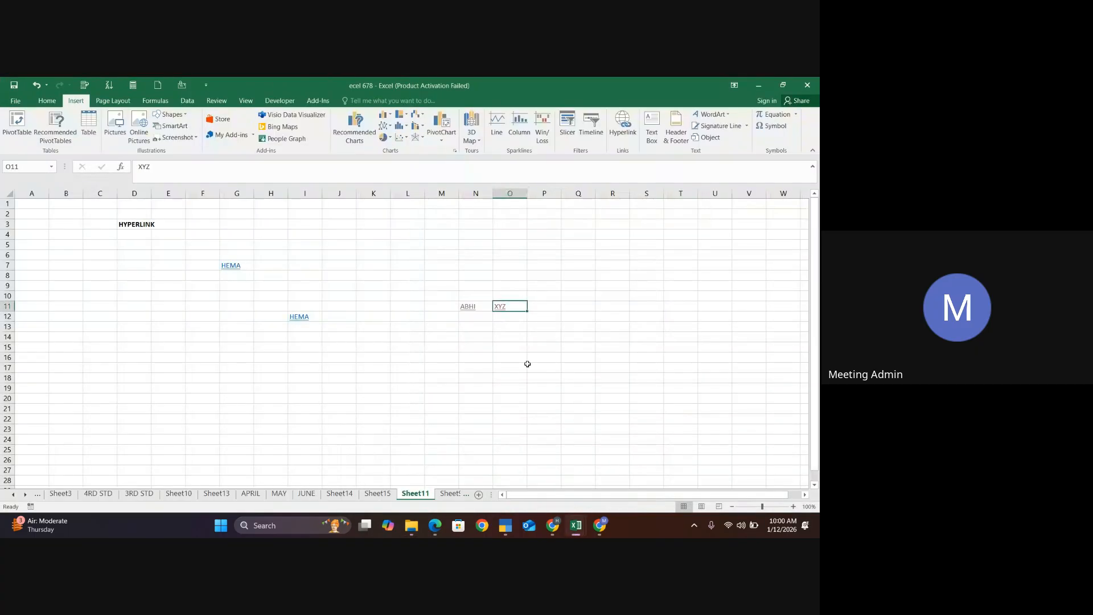
Enter ABC in cell O15 and hyperlink it to the existing file hema.xlsx in Documents
{"action": "left_click", "coordinate": [510, 348]}
{"action": "type", "text": "ABC"}
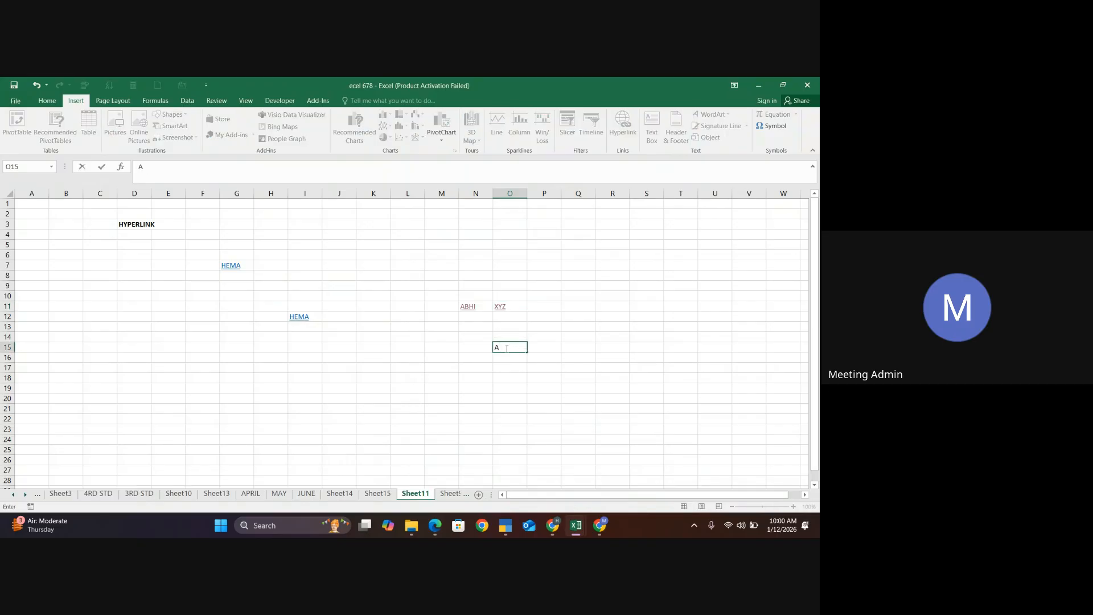
{"action": "left_click", "coordinate": [589, 254]}
{"action": "left_click", "coordinate": [501, 348]}
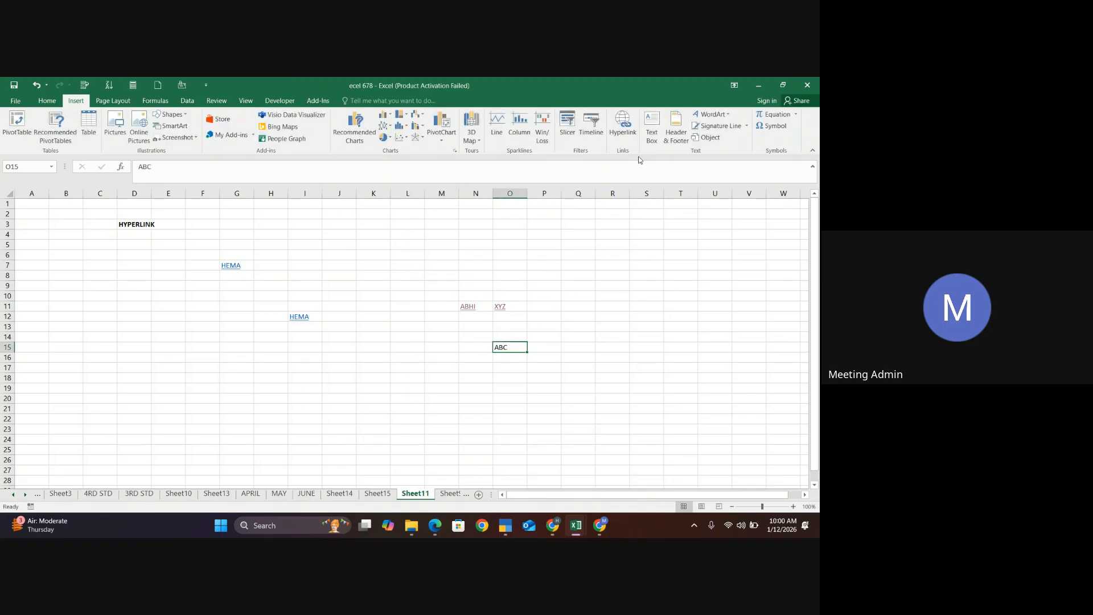
{"action": "left_click", "coordinate": [623, 125]}
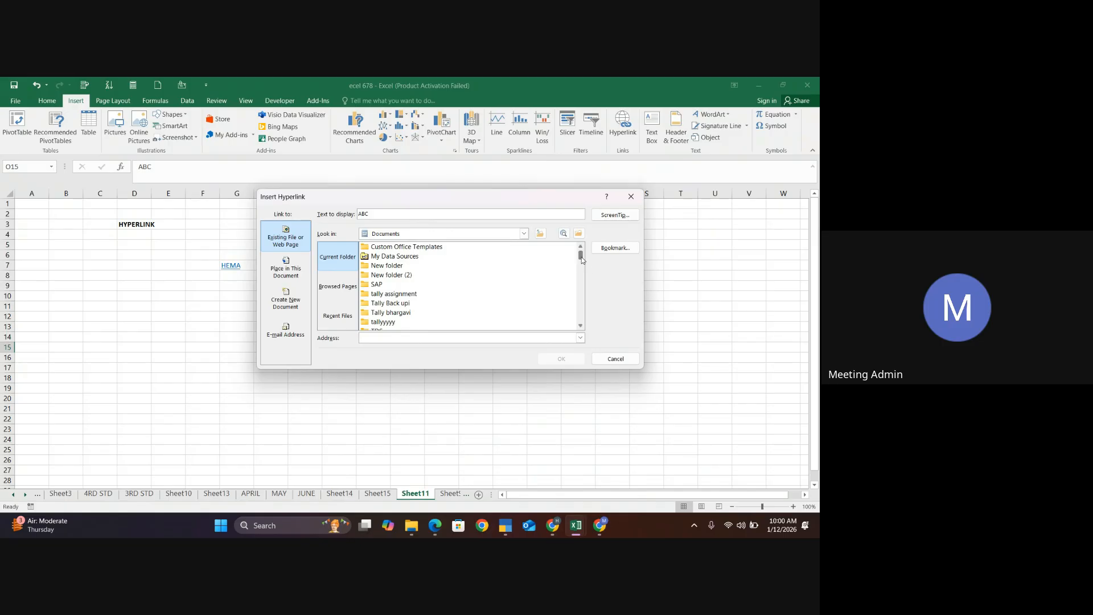
{"action": "left_click_drag", "start_coordinate": [582, 260], "coordinate": [584, 285]}
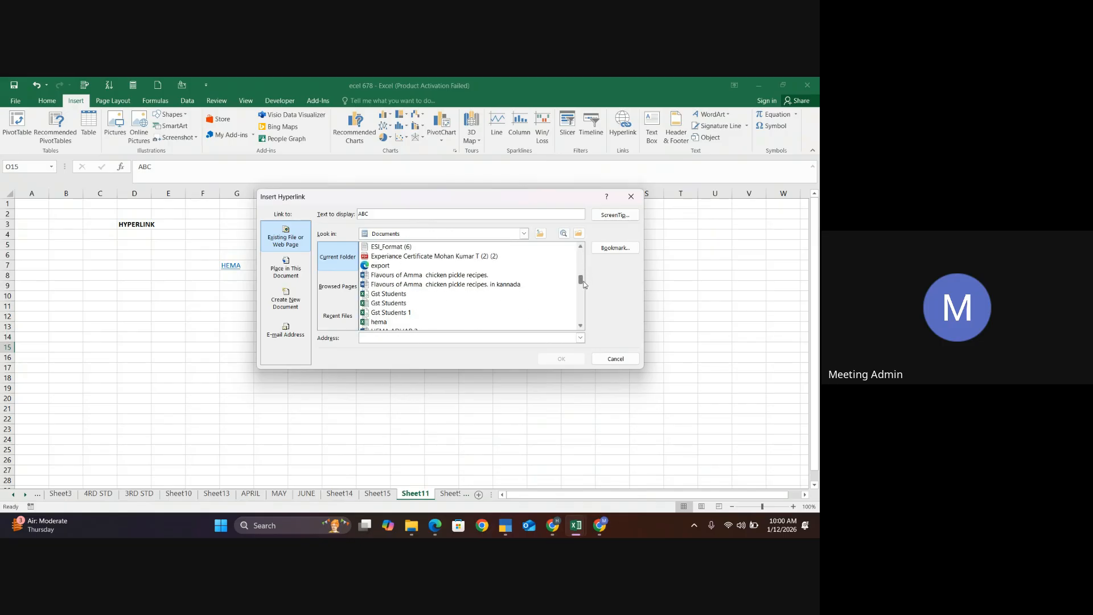
{"action": "left_click_drag", "start_coordinate": [584, 285], "coordinate": [585, 284]}
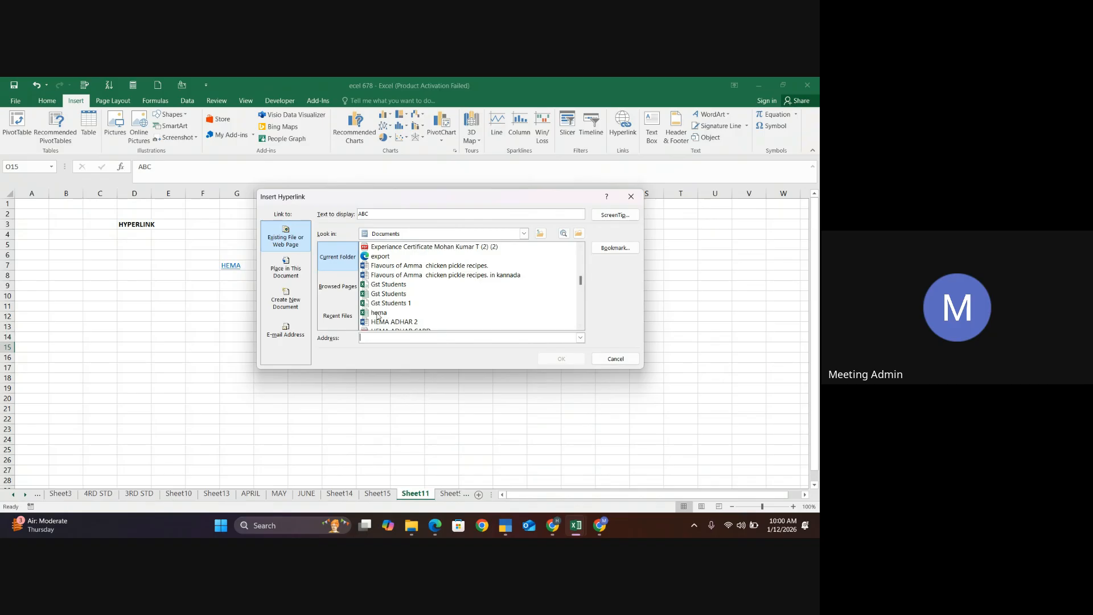
{"action": "left_click", "coordinate": [378, 314]}
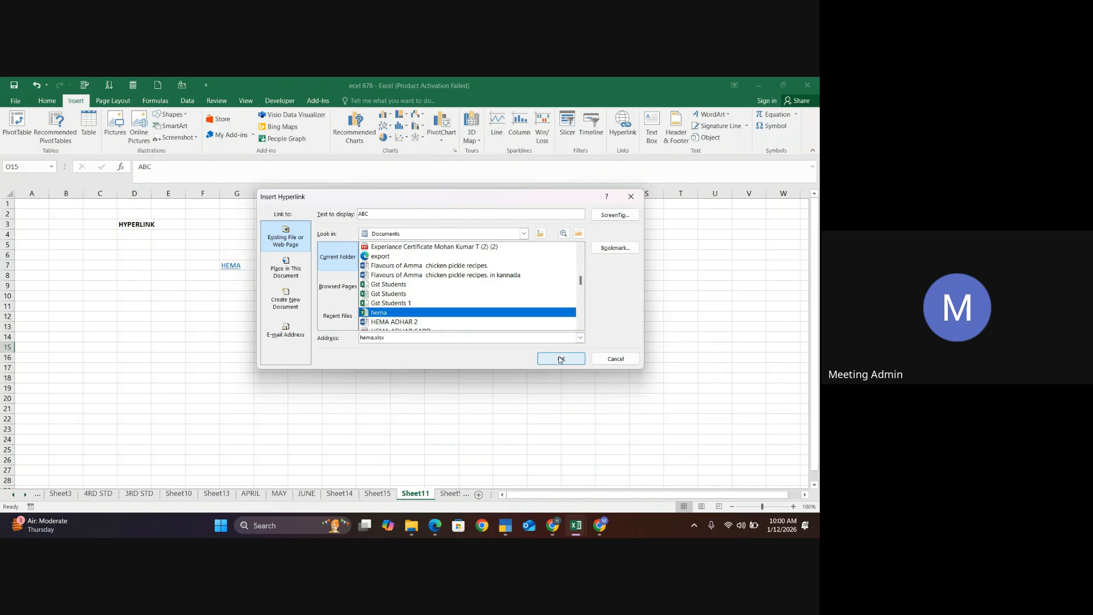
{"action": "left_click", "coordinate": [561, 359]}
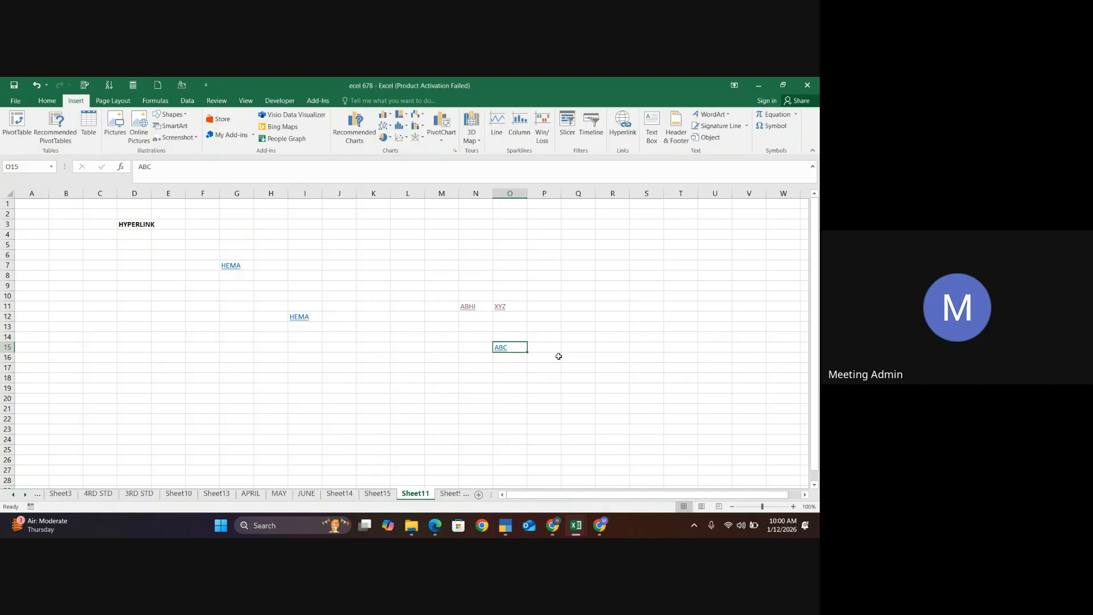
Follow the ABC link to view its target workbook, and switch back to the ecel 678 workbook
{"action": "left_click", "coordinate": [501, 348]}
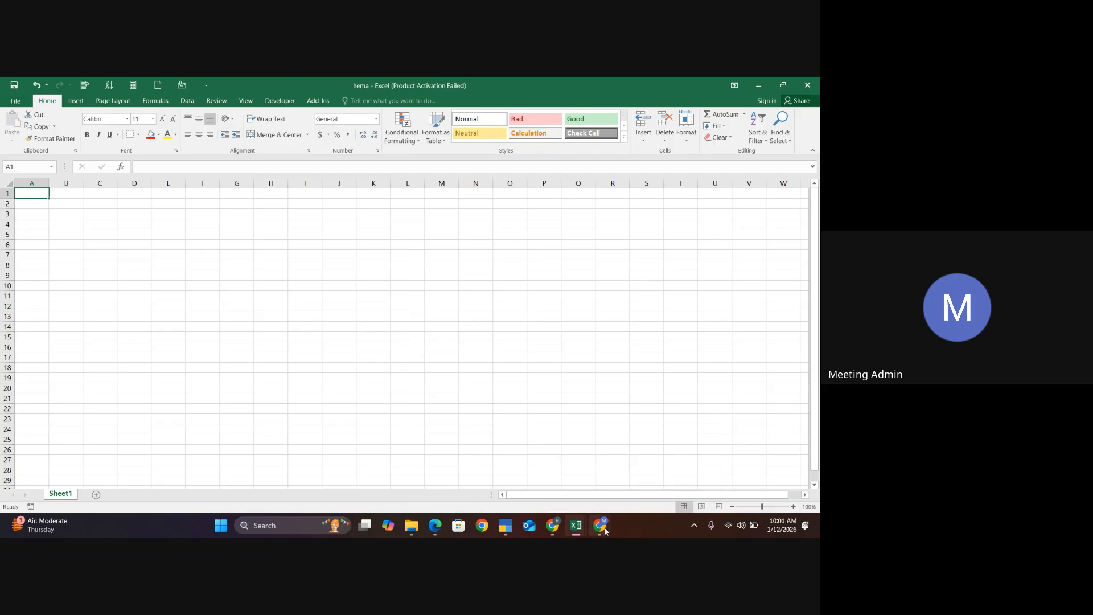
{"action": "mouse_move", "coordinate": [576, 526]}
{"action": "left_click", "coordinate": [632, 473]}
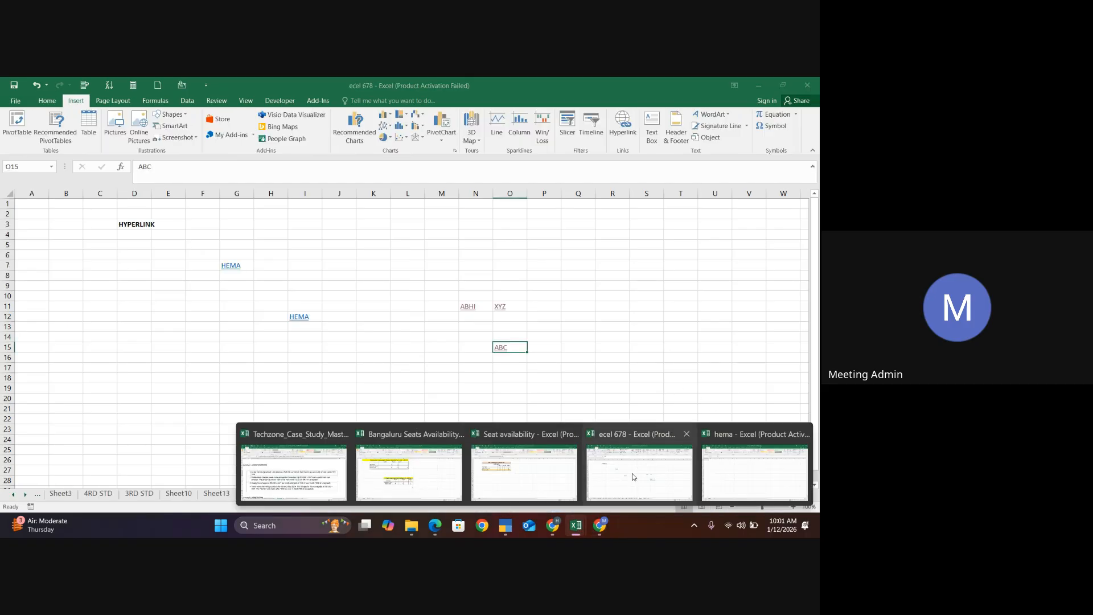
Switch to the Chrome browser and look through the FP_Microsoft Excel lesson presentations, ending on the DAY 5 deck
{"action": "left_click", "coordinate": [483, 442]}
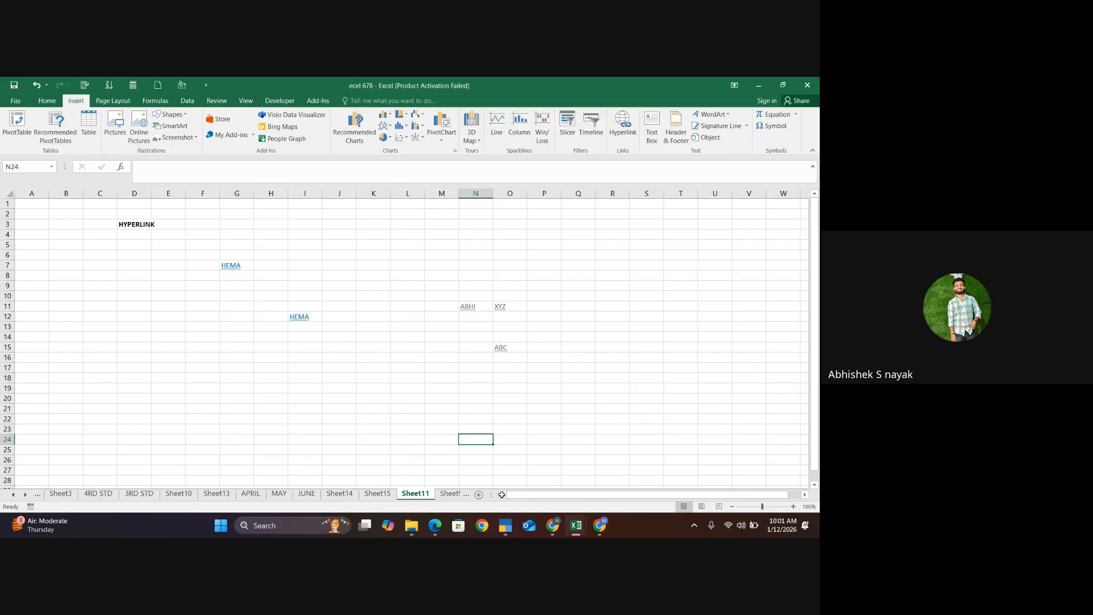
{"action": "mouse_move", "coordinate": [552, 525]}
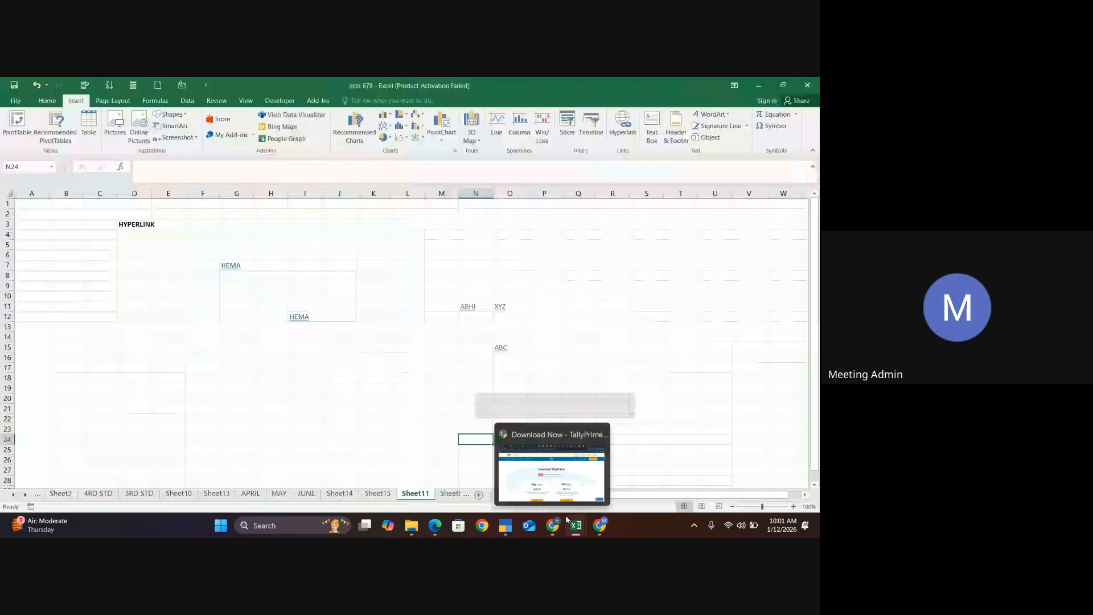
{"action": "mouse_move", "coordinate": [571, 468]}
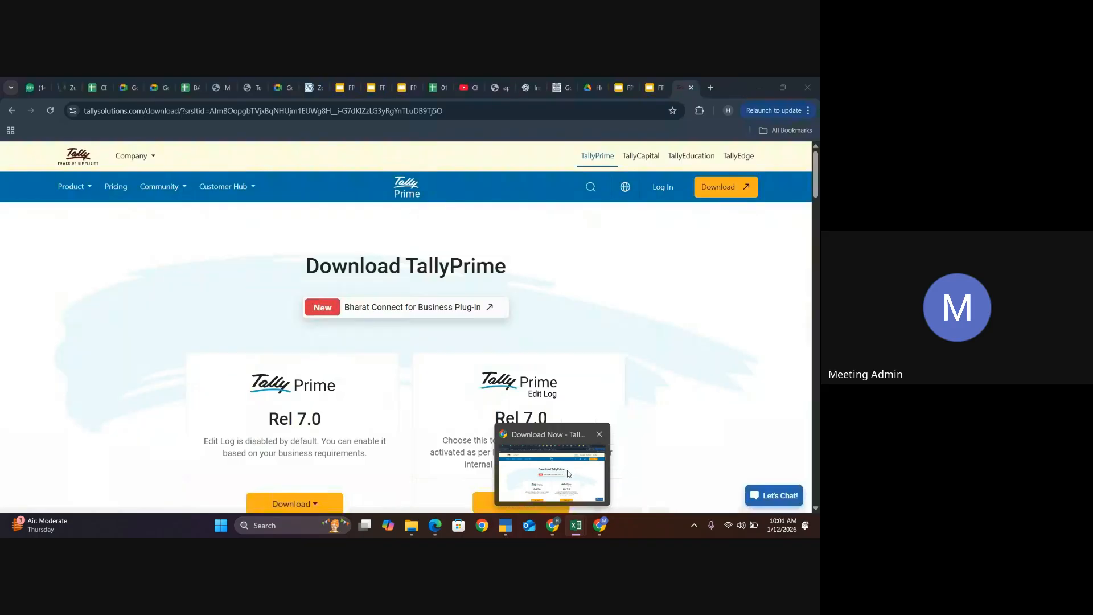
{"action": "left_click", "coordinate": [567, 471]}
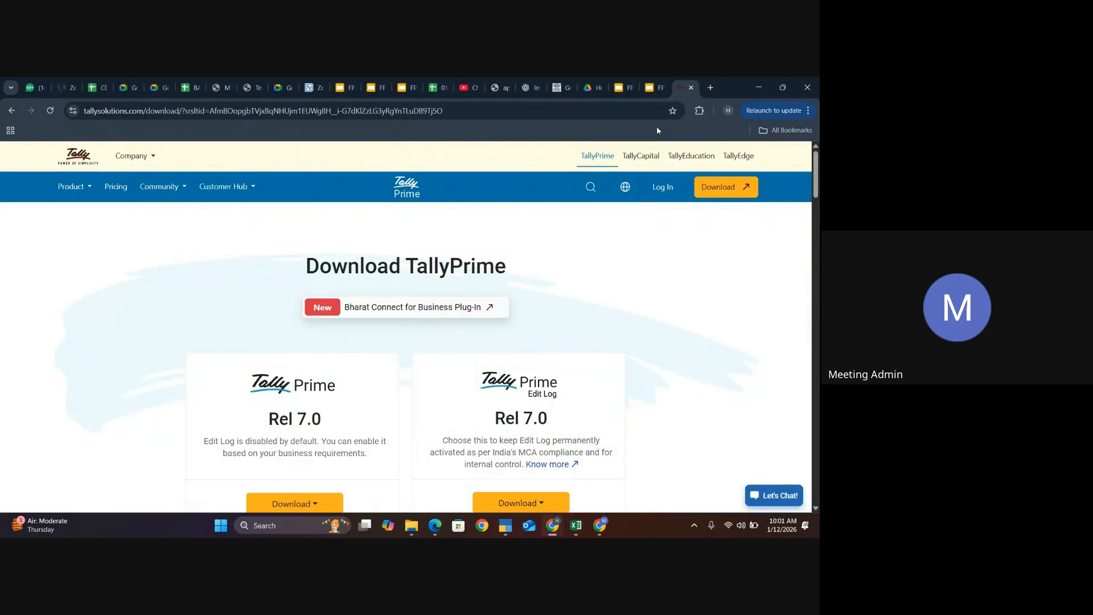
{"action": "left_click", "coordinate": [654, 87]}
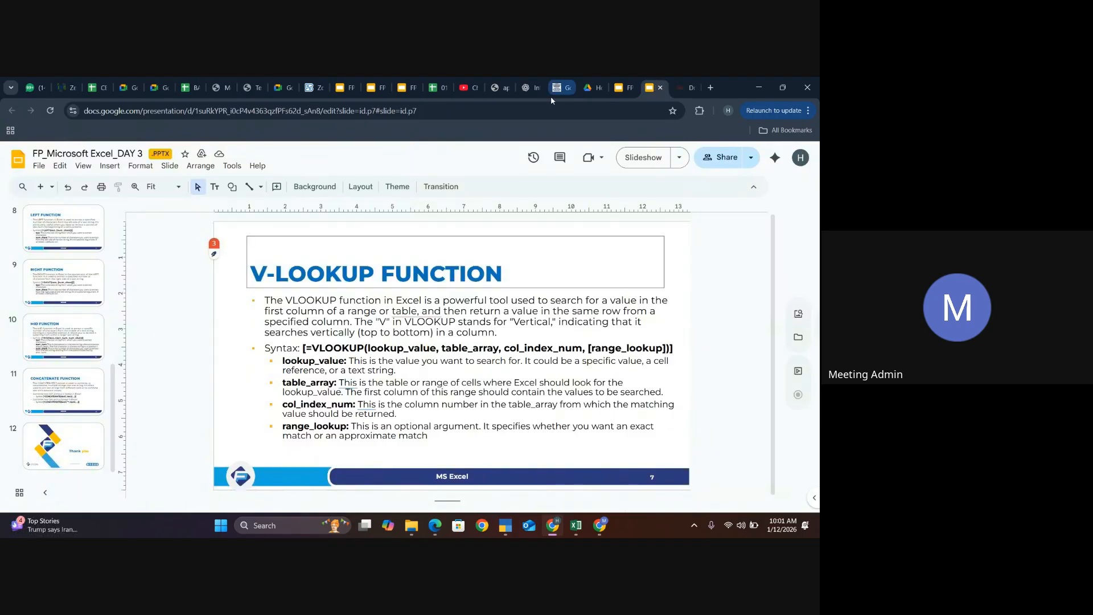
{"action": "left_click", "coordinate": [627, 88]}
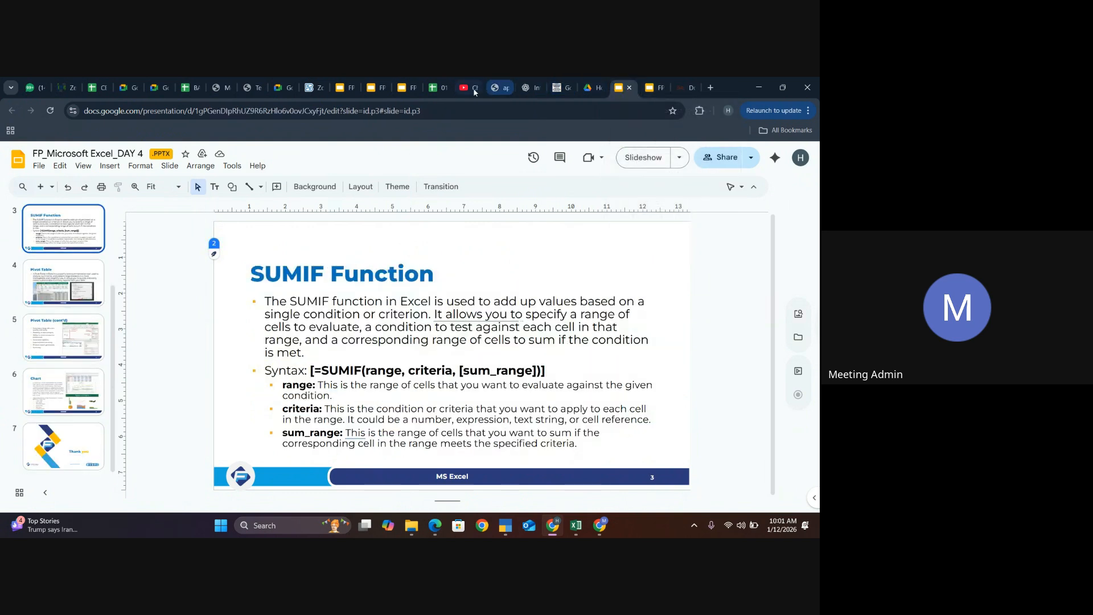
{"action": "left_click", "coordinate": [401, 89]}
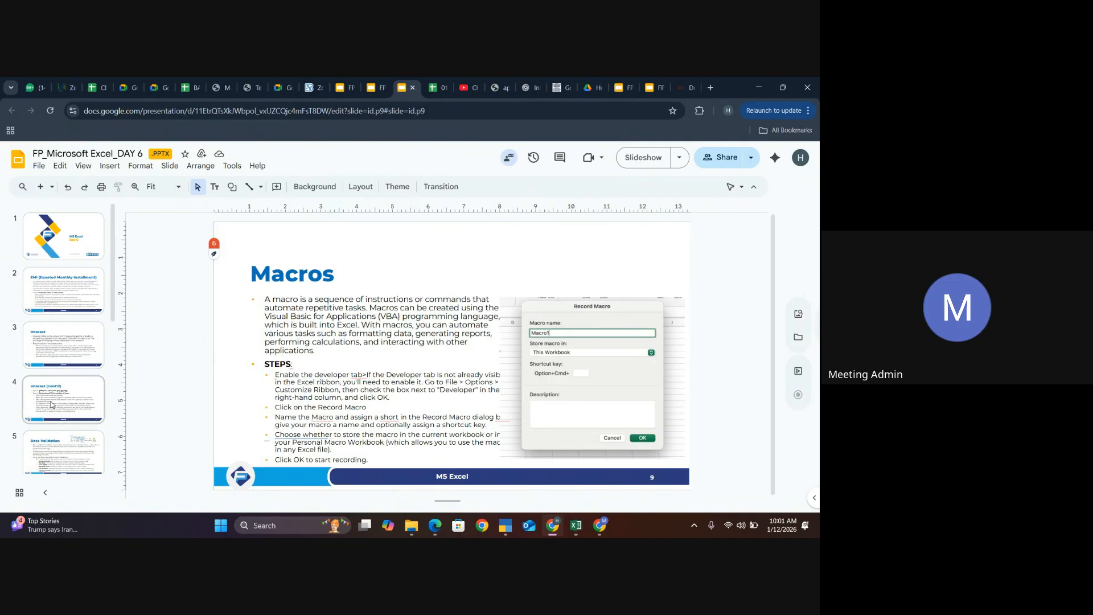
{"action": "scroll", "coordinate": [51, 402], "scroll_direction": "down", "scroll_amount": 5}
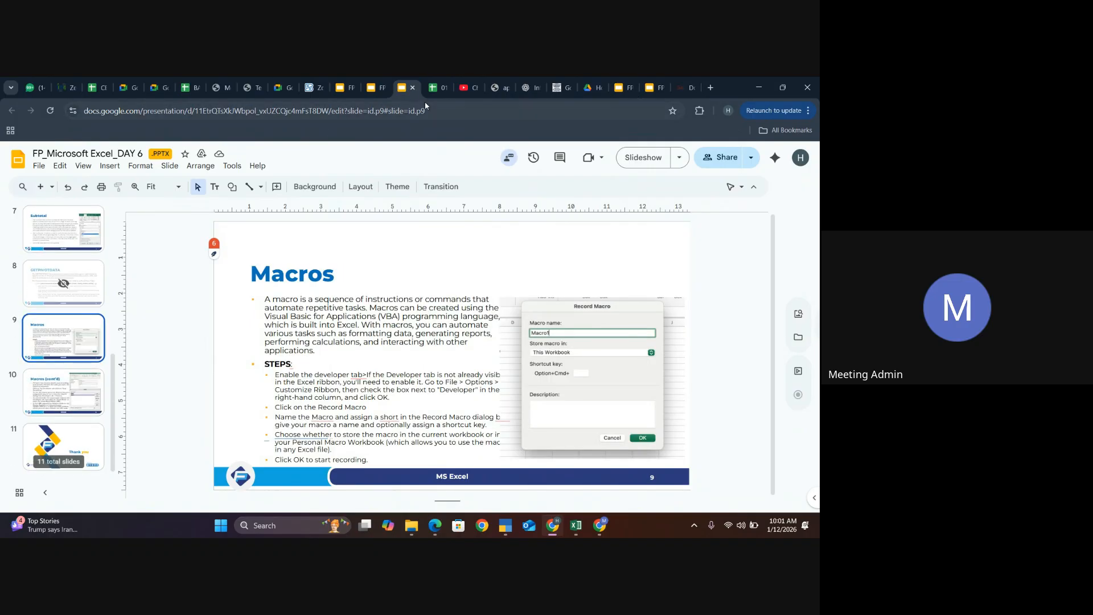
{"action": "left_click", "coordinate": [380, 89]}
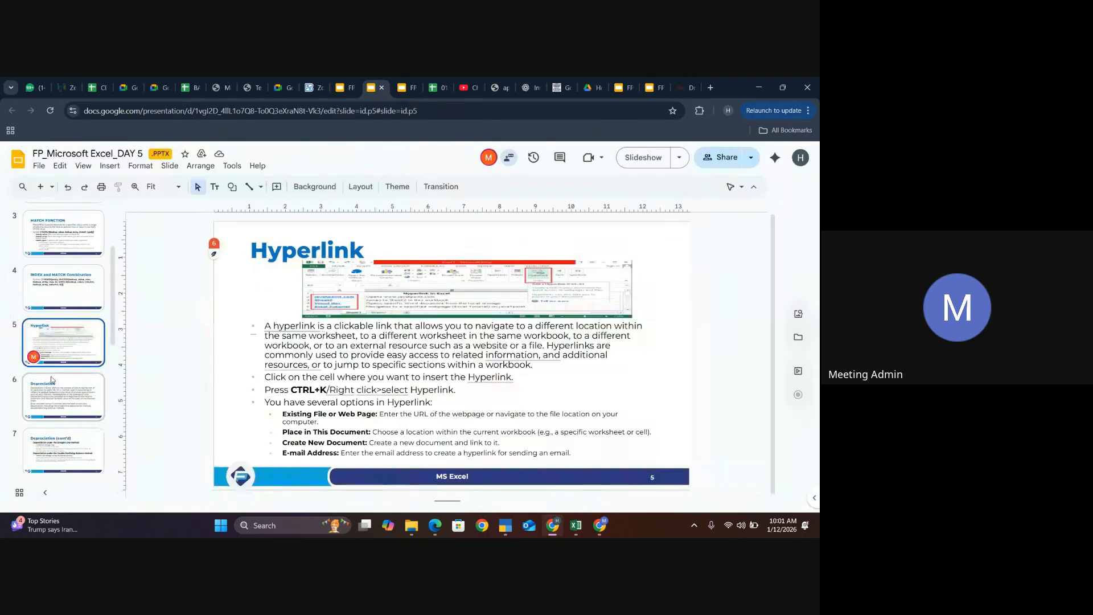
Show the Trace Dependents & Trace Precedents slide in the DAY 5 presentation
{"action": "scroll", "coordinate": [46, 398], "scroll_direction": "down", "scroll_amount": 5}
{"action": "scroll", "coordinate": [45, 392], "scroll_direction": "down", "scroll_amount": 2}
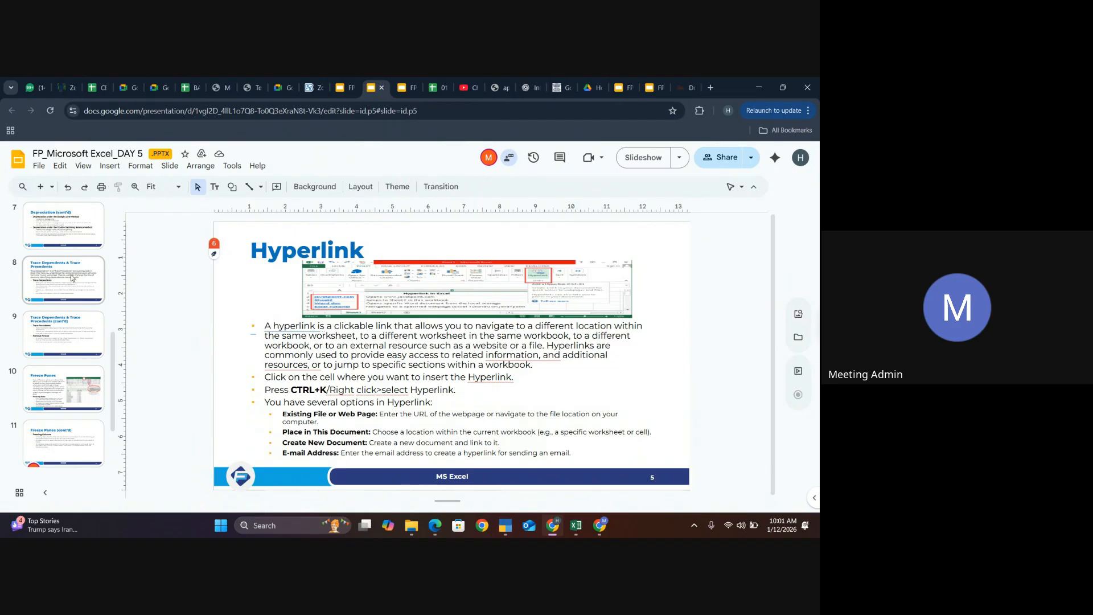
{"action": "left_click", "coordinate": [73, 278]}
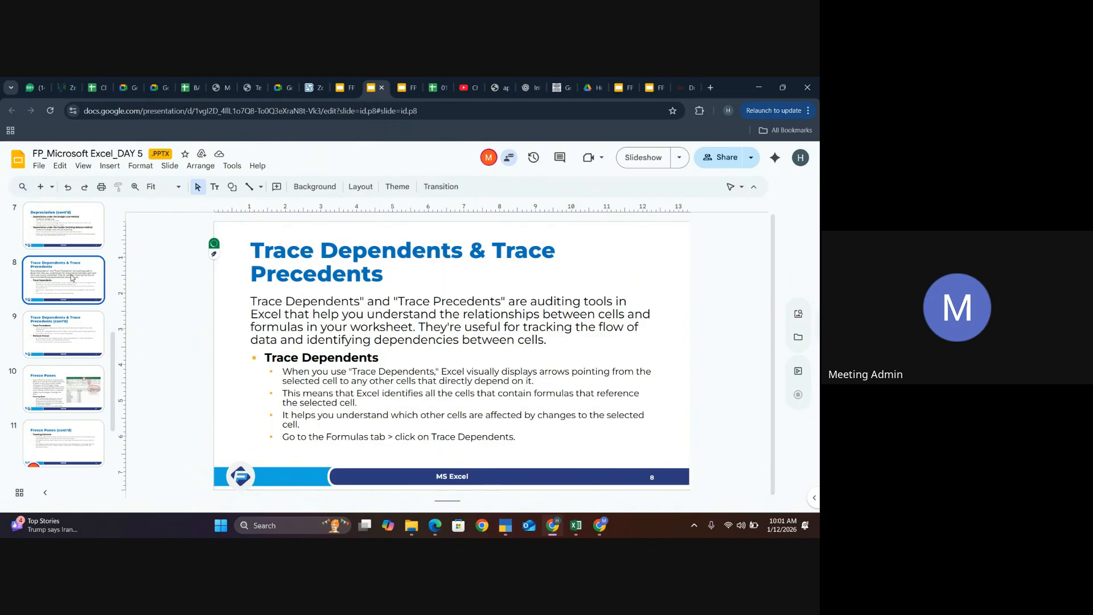
{"action": "left_click", "coordinate": [452, 390]}
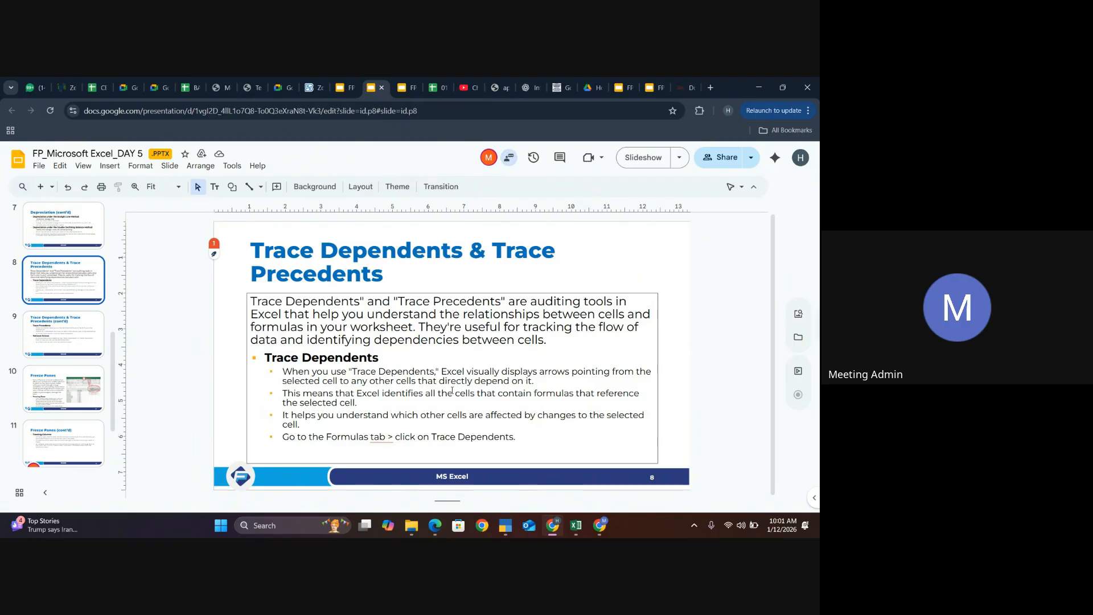
Switch back to the ecel 678 workbook in Excel and review the TRACE PRECEDENT invoice table on Sheet12
{"action": "mouse_move", "coordinate": [576, 529]}
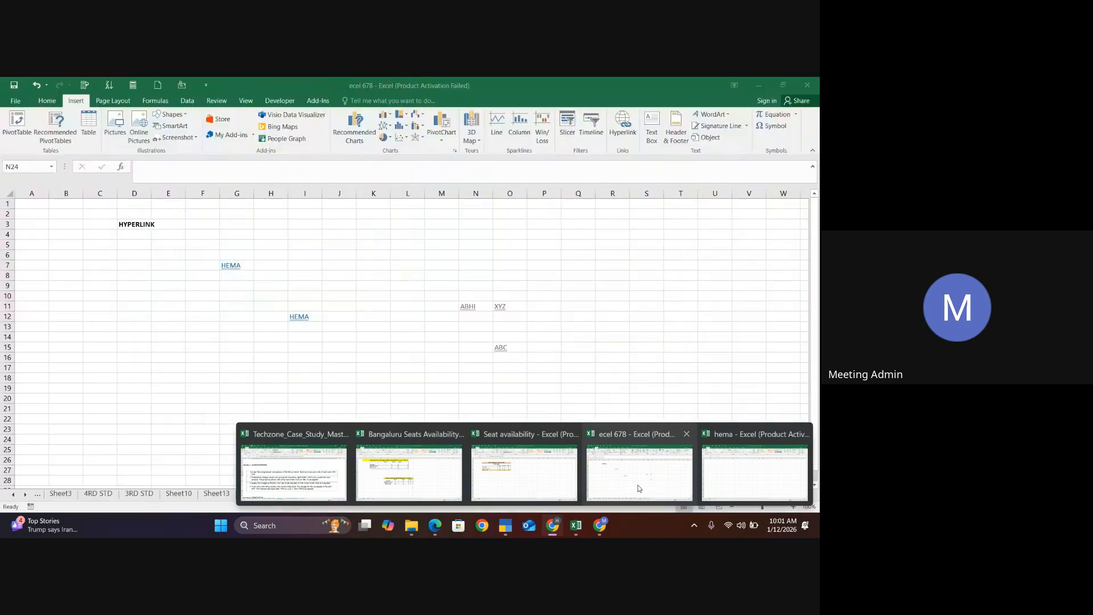
{"action": "left_click", "coordinate": [639, 488]}
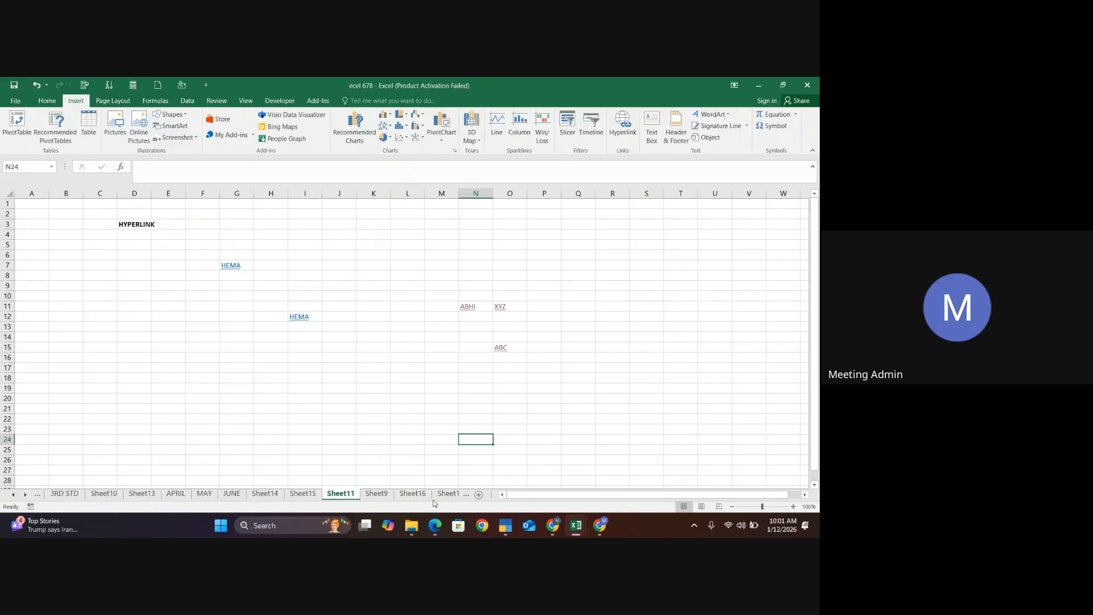
{"action": "left_click", "coordinate": [450, 494]}
{"action": "scroll", "coordinate": [597, 290], "scroll_direction": "up", "scroll_amount": 1}
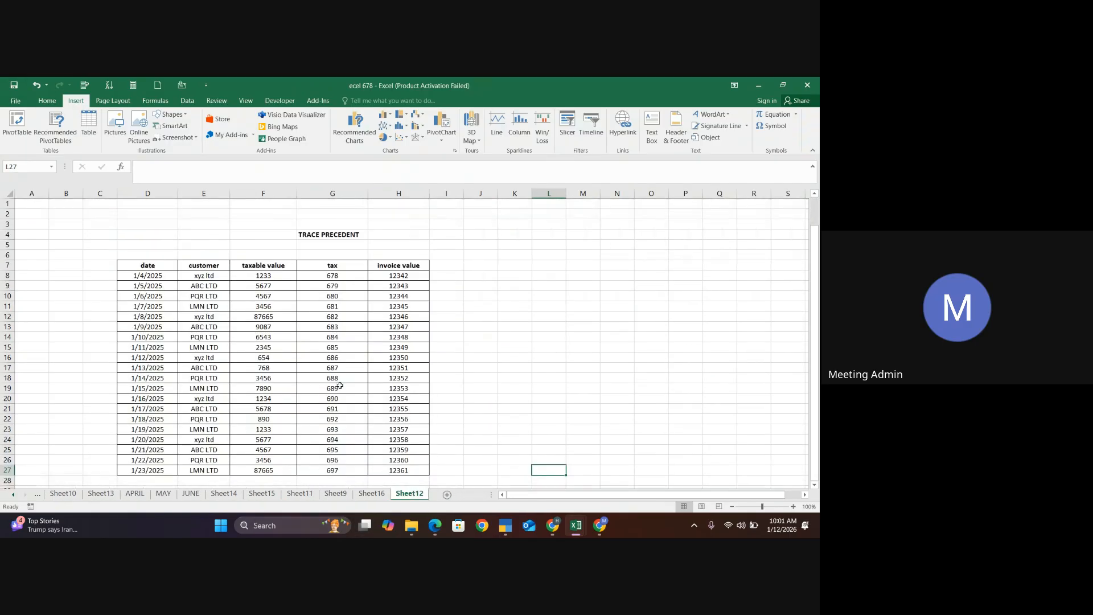
{"action": "right_click", "coordinate": [597, 290]}
{"action": "key", "text": "Escape"}
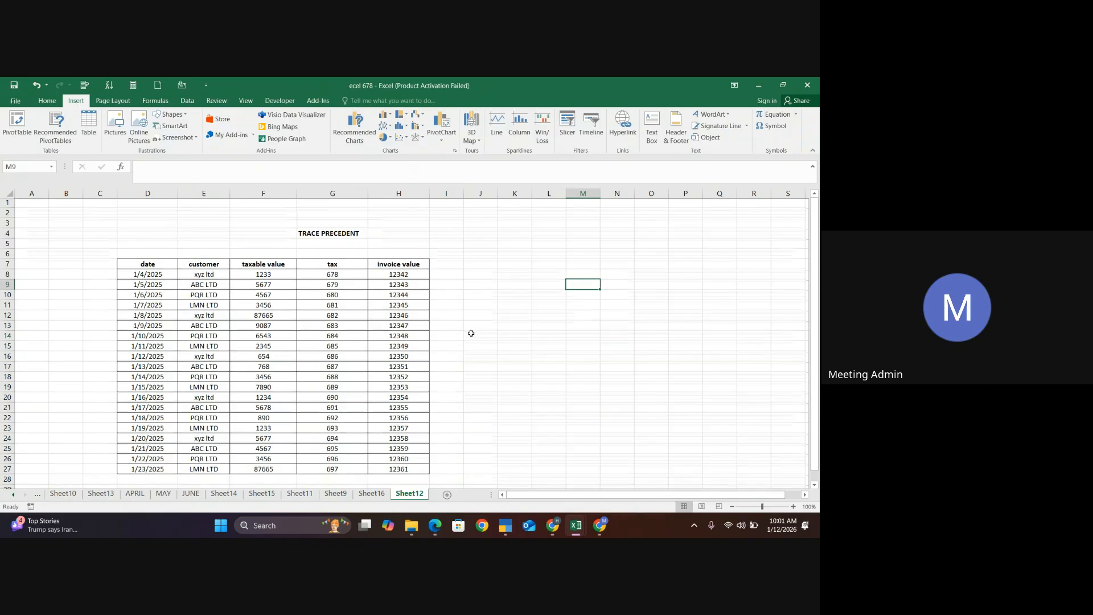
{"action": "scroll", "coordinate": [471, 333], "scroll_direction": "down", "scroll_amount": 1}
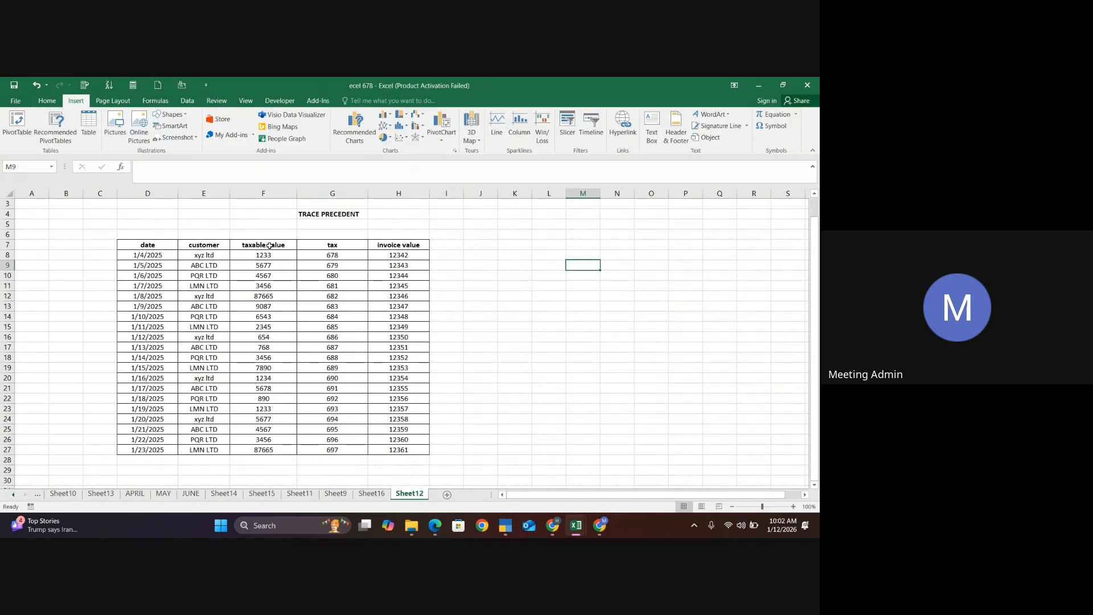
{"action": "scroll", "coordinate": [247, 426], "scroll_direction": "down", "scroll_amount": 2}
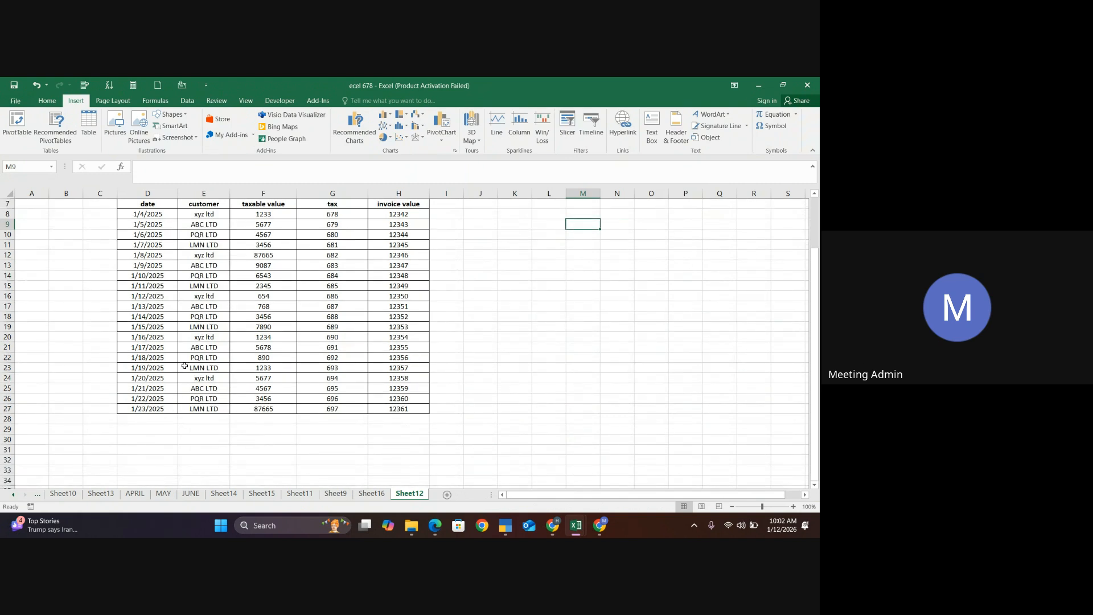
{"action": "scroll", "coordinate": [147, 247], "scroll_direction": "up", "scroll_amount": 1}
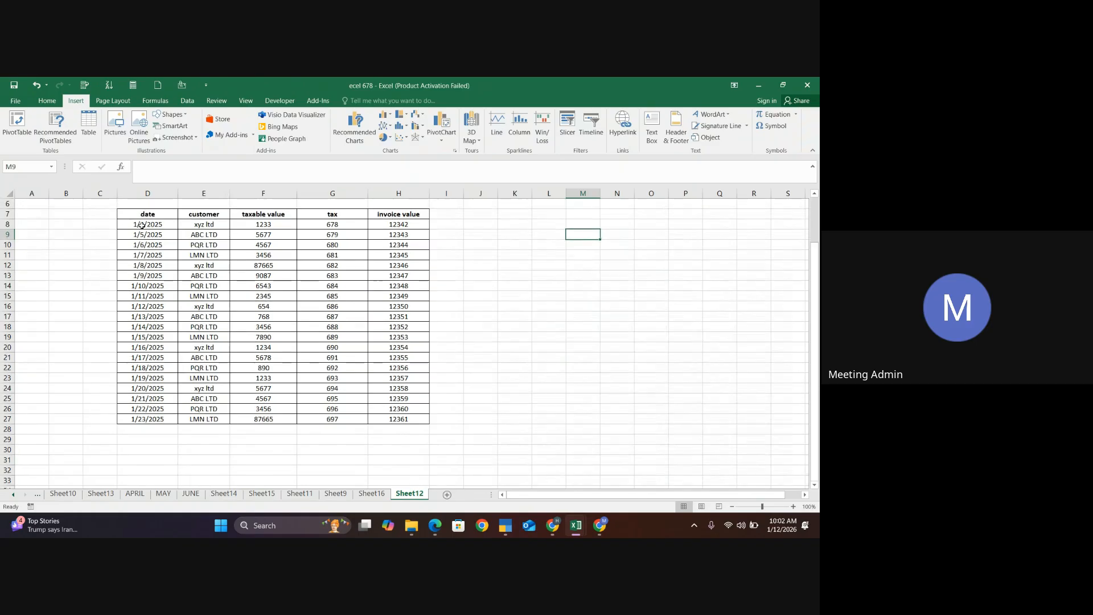
{"action": "left_click", "coordinate": [136, 215]}
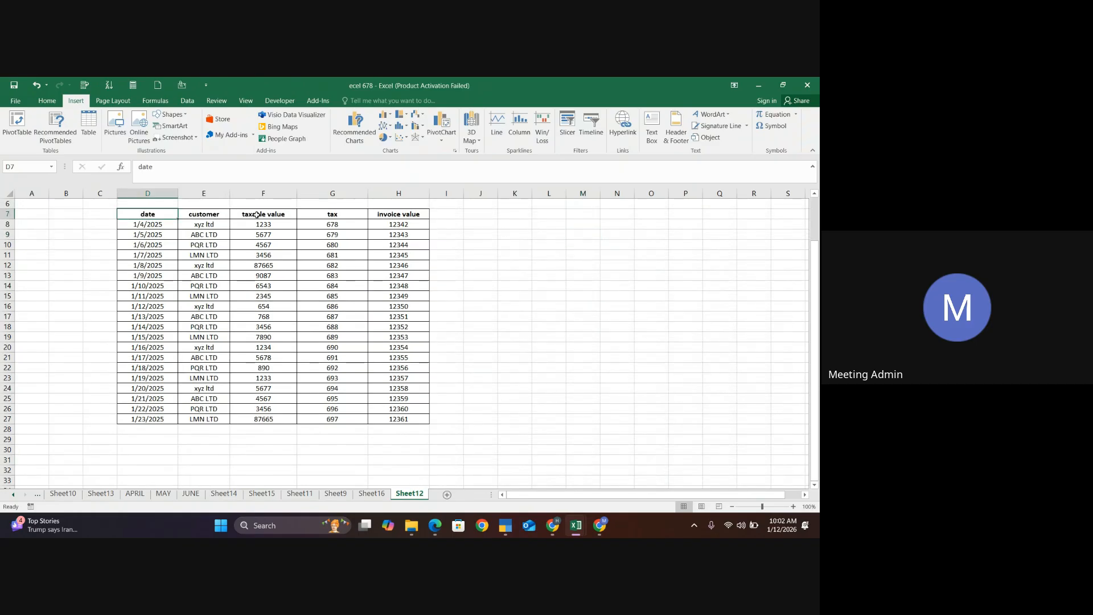
{"action": "left_click_drag", "start_coordinate": [262, 215], "coordinate": [405, 408]}
{"action": "left_click", "coordinate": [526, 382]}
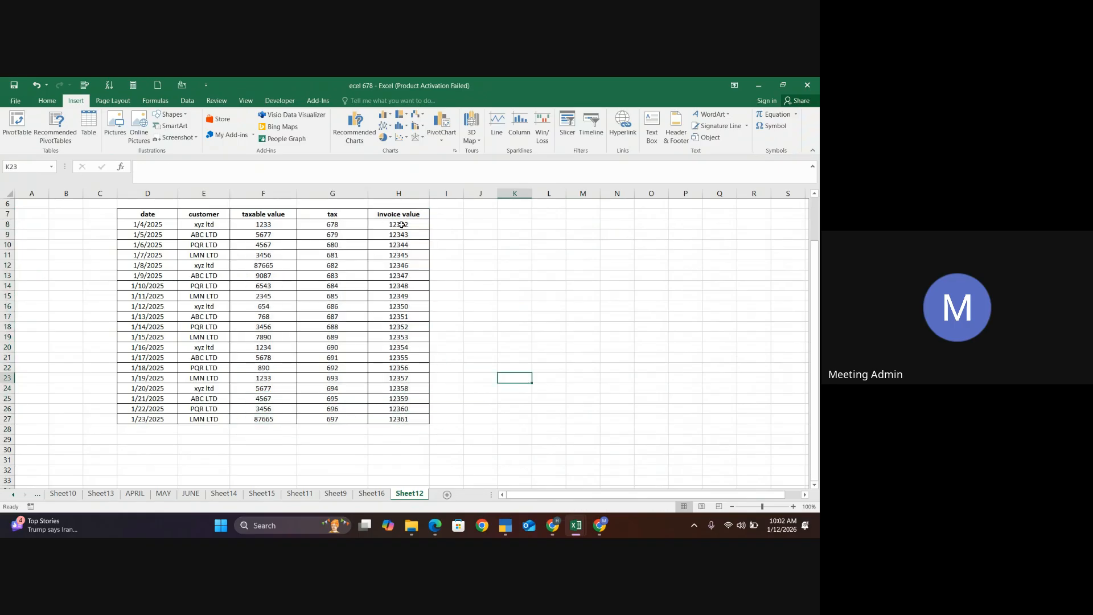
Add an automatic sum, average and number count of the invoice value column in cells H28, H29 and H30
{"action": "left_click_drag", "start_coordinate": [401, 223], "coordinate": [404, 420]}
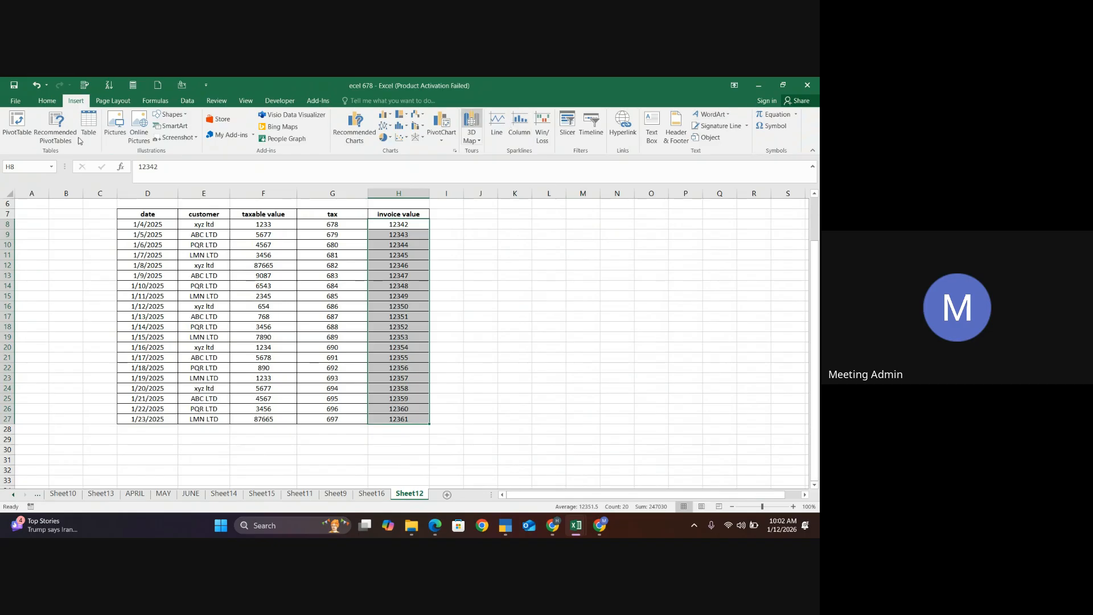
{"action": "left_click", "coordinate": [46, 101]}
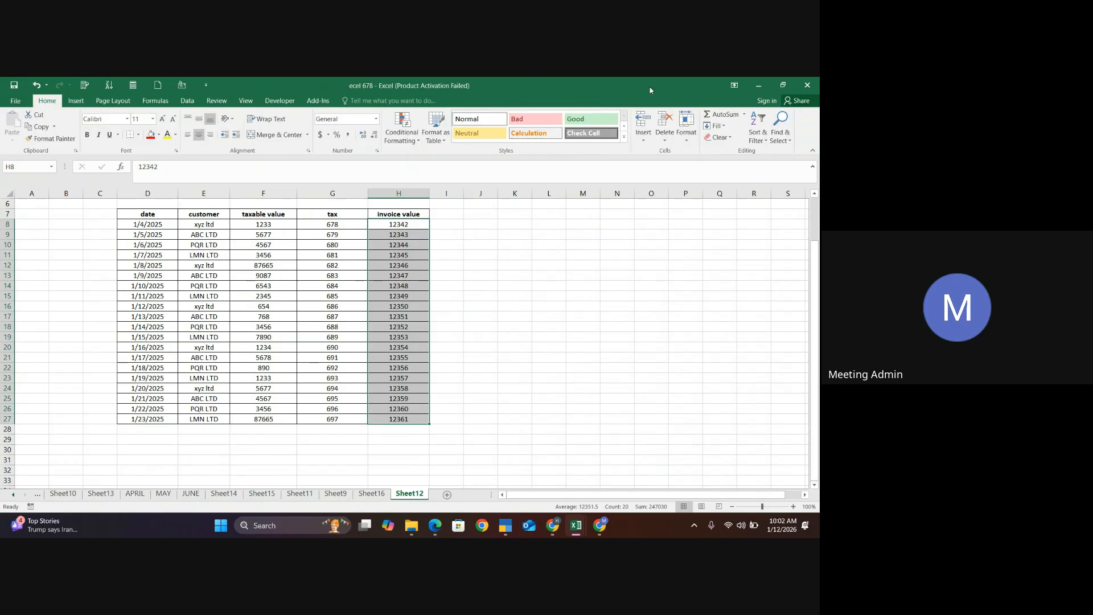
{"action": "left_click", "coordinate": [743, 114]}
{"action": "left_click", "coordinate": [735, 131]}
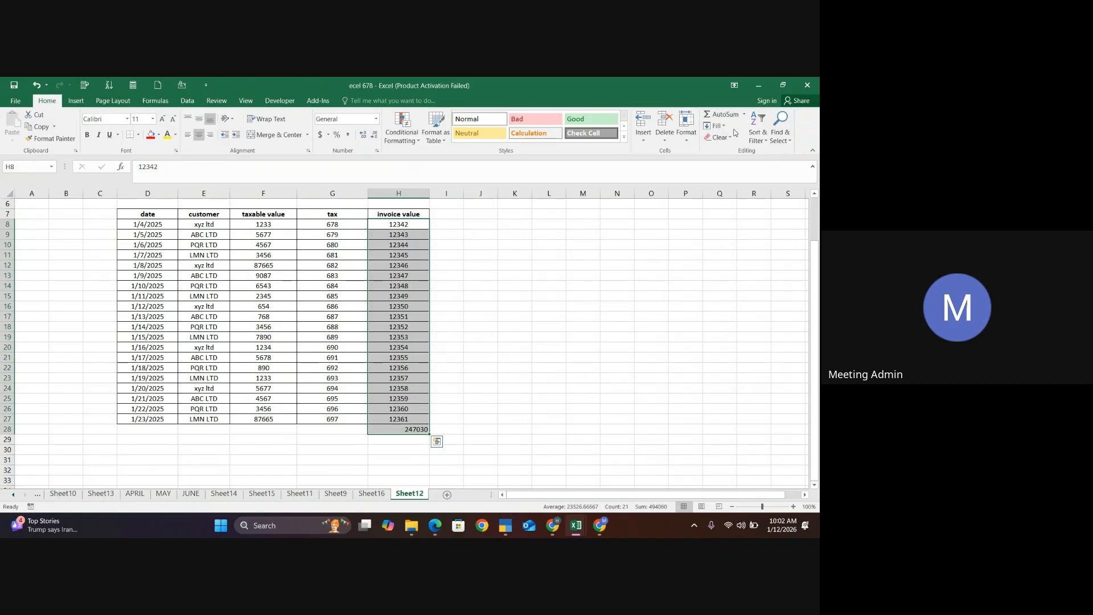
{"action": "left_click", "coordinate": [743, 114]}
{"action": "left_click", "coordinate": [736, 144]}
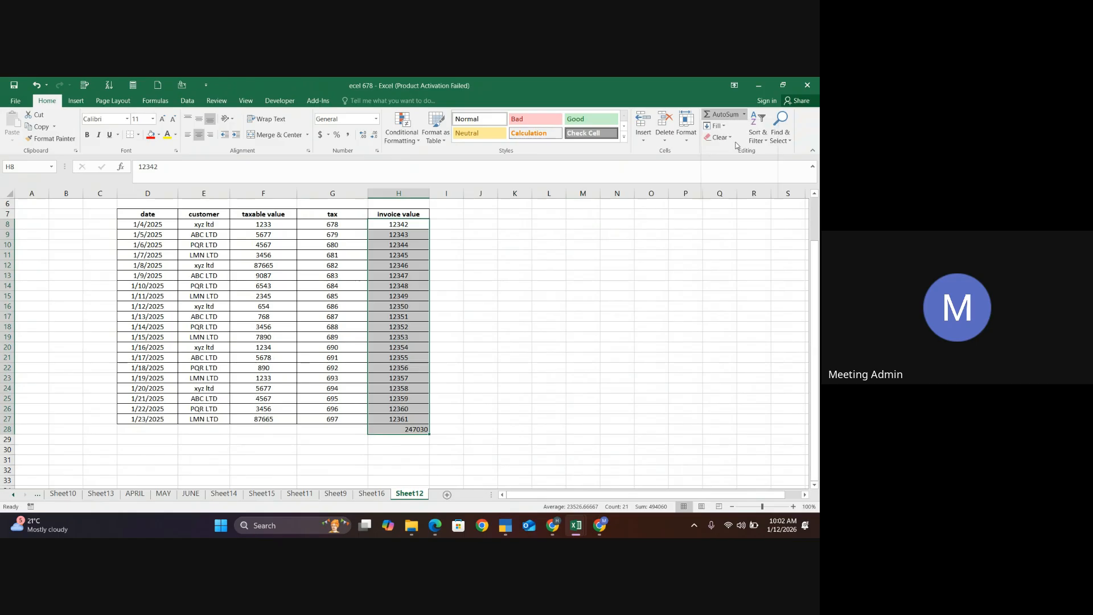
{"action": "left_click", "coordinate": [744, 115]}
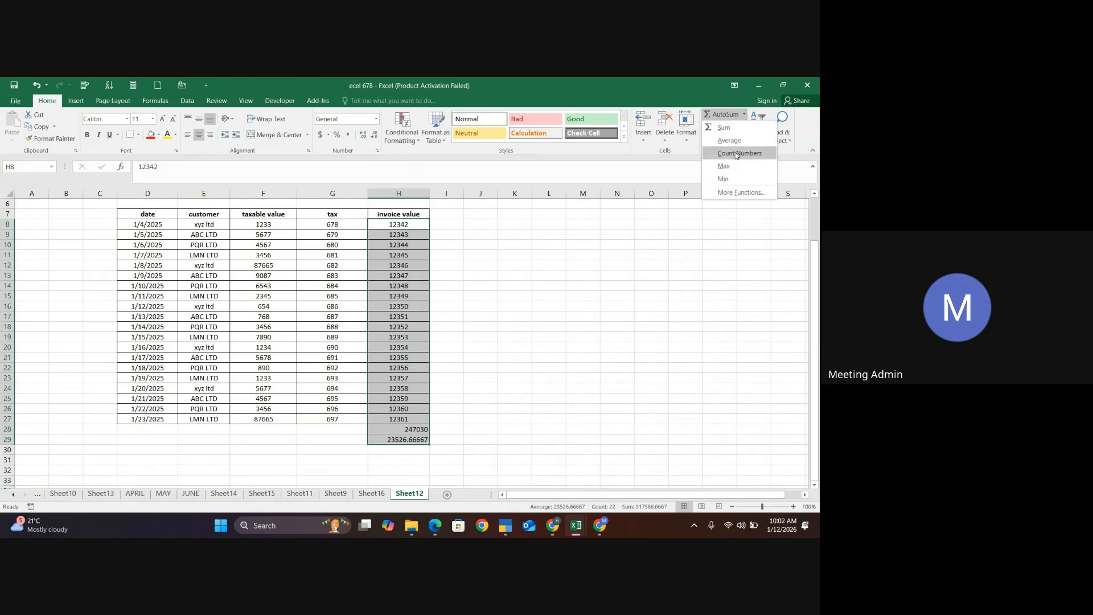
{"action": "left_click", "coordinate": [737, 153]}
{"action": "left_click", "coordinate": [505, 406]}
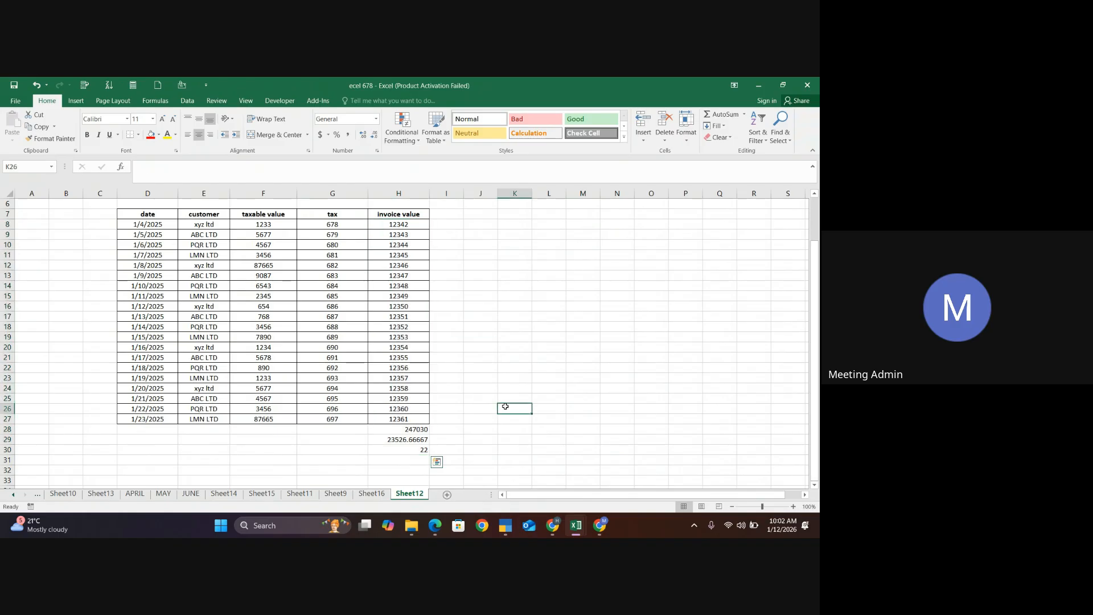
Make the three calculated results in H28:H30 bold
{"action": "left_click_drag", "start_coordinate": [421, 428], "coordinate": [423, 451]}
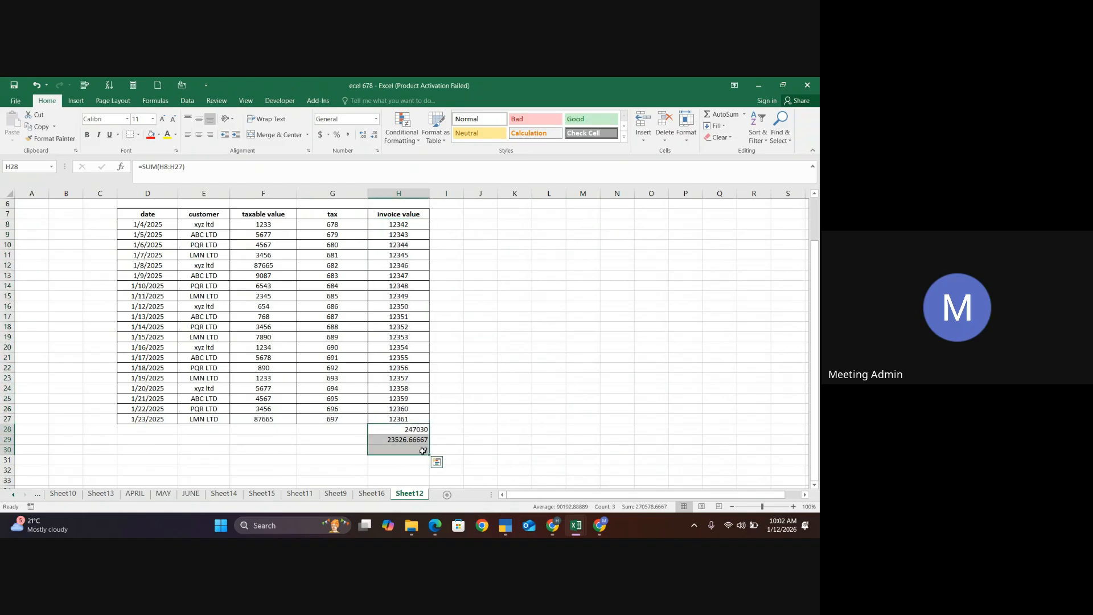
{"action": "key", "text": "ctrl+b"}
{"action": "left_click", "coordinate": [590, 306]}
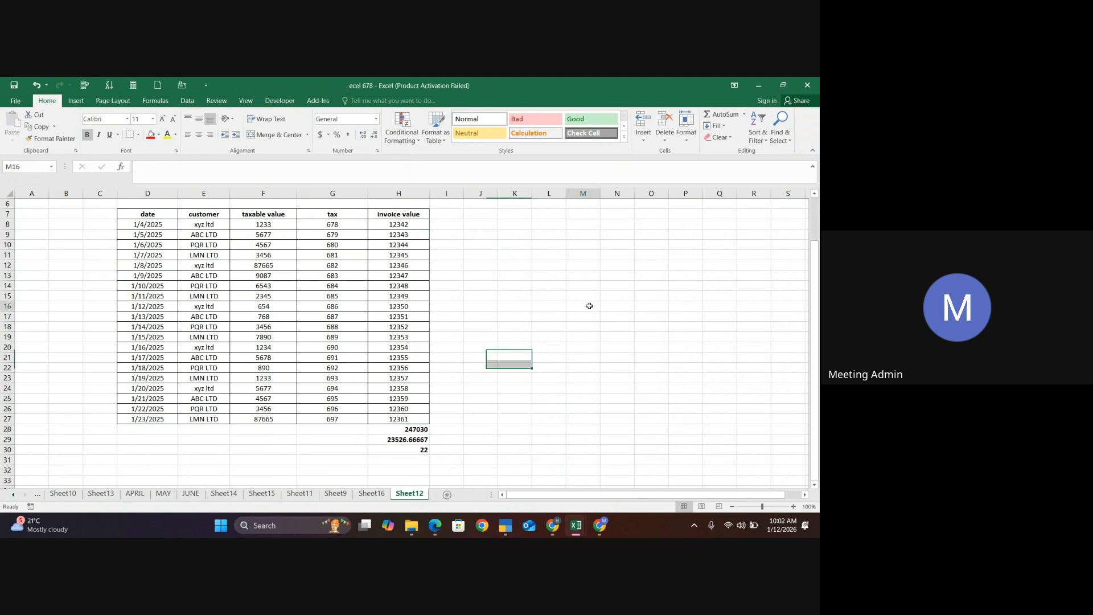
Label the three results by entering SUM in G28, AVERGE in G29 and COUNT in G30
{"action": "left_click", "coordinate": [337, 431]}
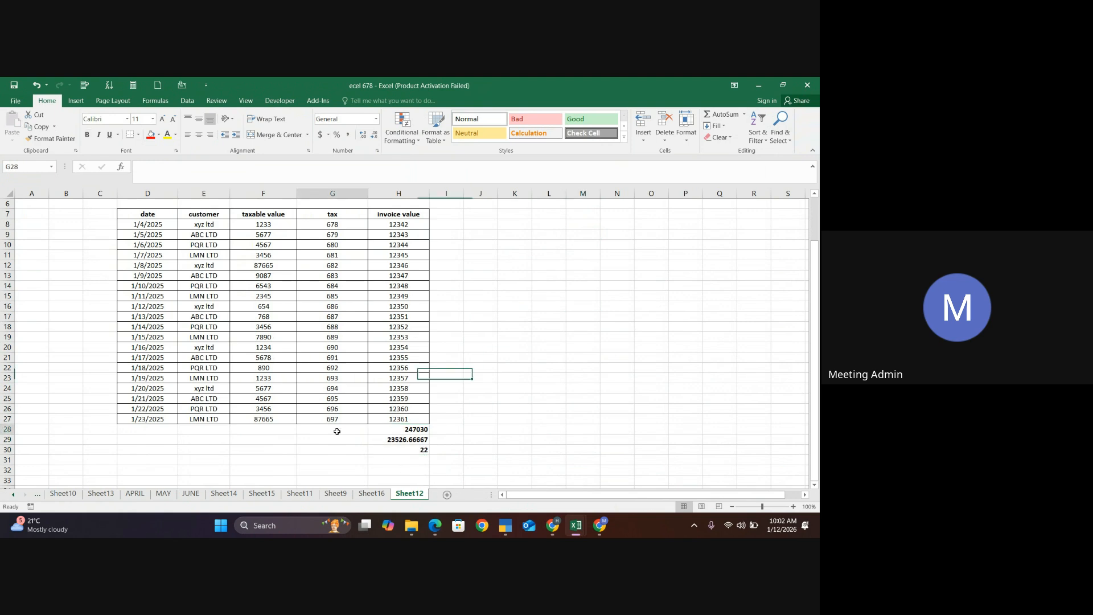
{"action": "type", "text": "SUM"}
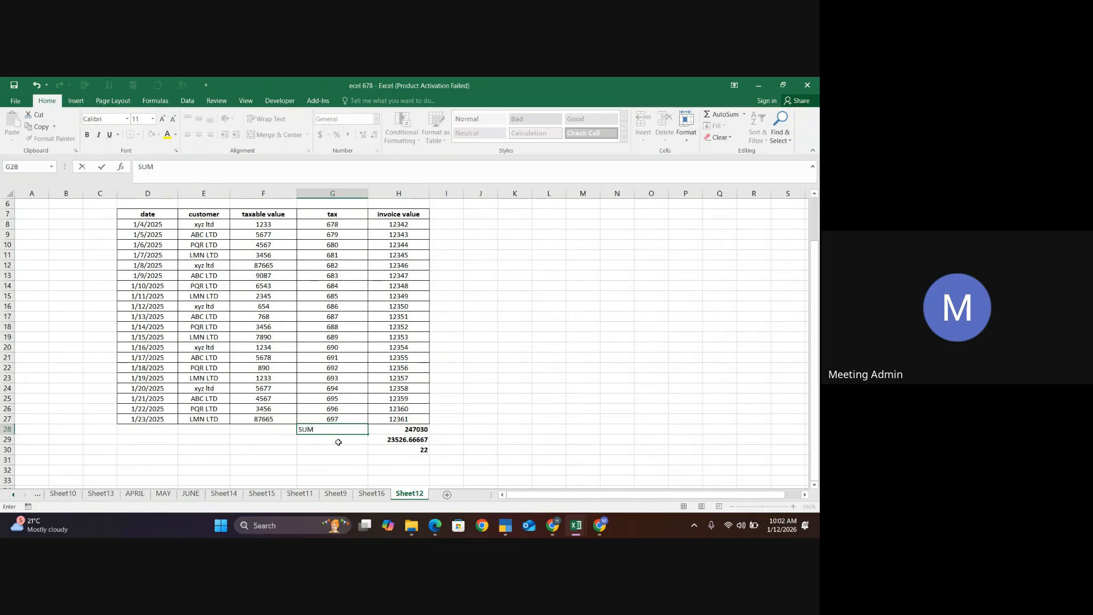
{"action": "left_click", "coordinate": [338, 443]}
{"action": "type", "text": "AV"}
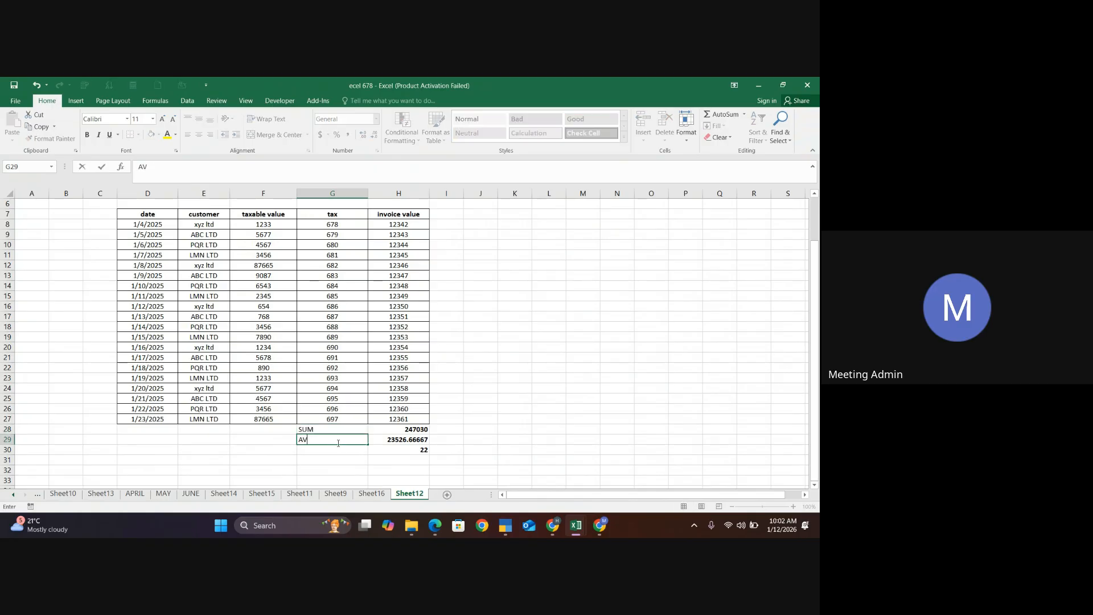
{"action": "type", "text": "ERGE"}
{"action": "left_click", "coordinate": [338, 451]}
{"action": "type", "text": "COUNT"}
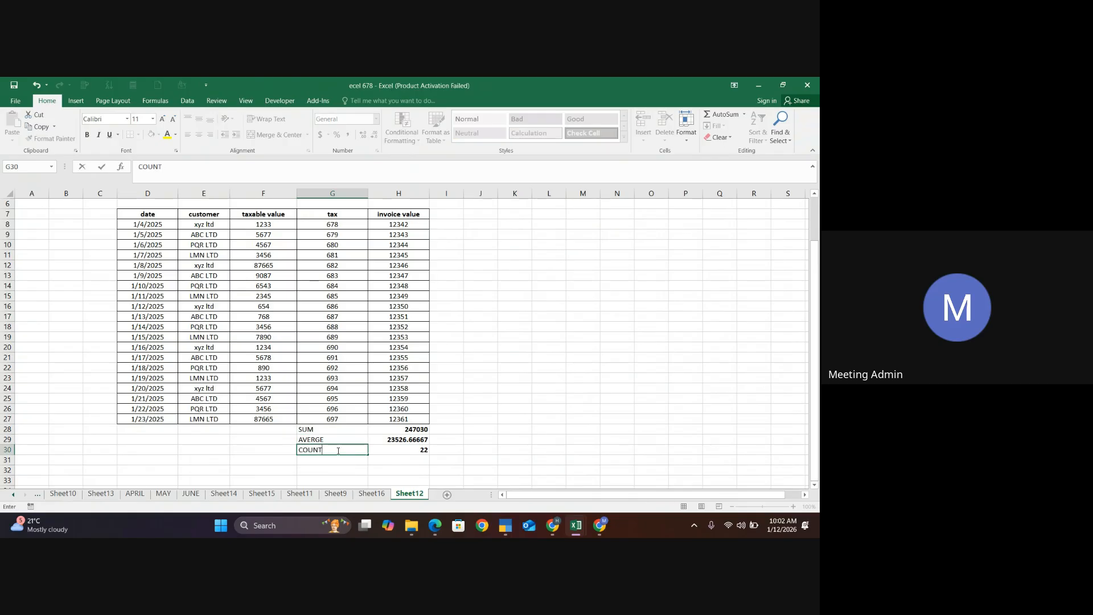
{"action": "left_click", "coordinate": [545, 427]}
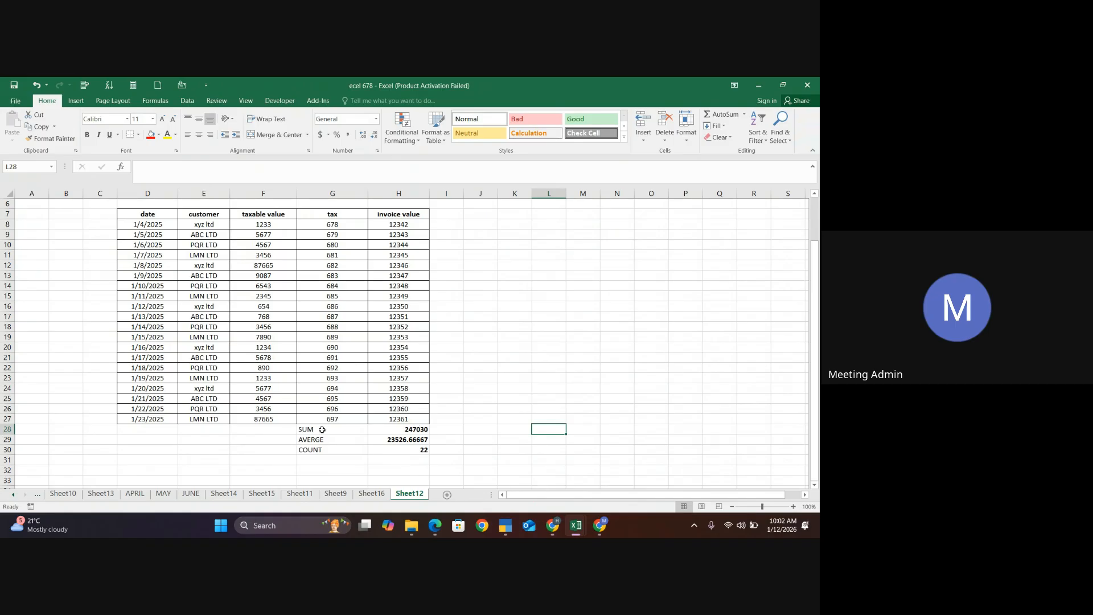
{"action": "left_click_drag", "start_coordinate": [323, 429], "coordinate": [322, 451]}
{"action": "key", "text": "ctrl+q"}
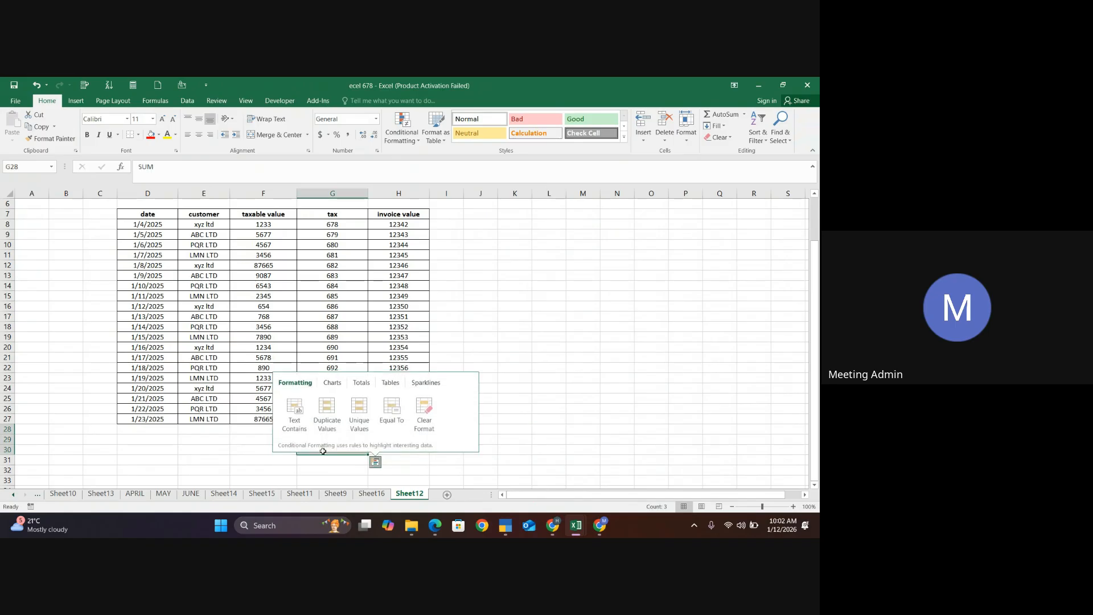
{"action": "left_click", "coordinate": [608, 389]}
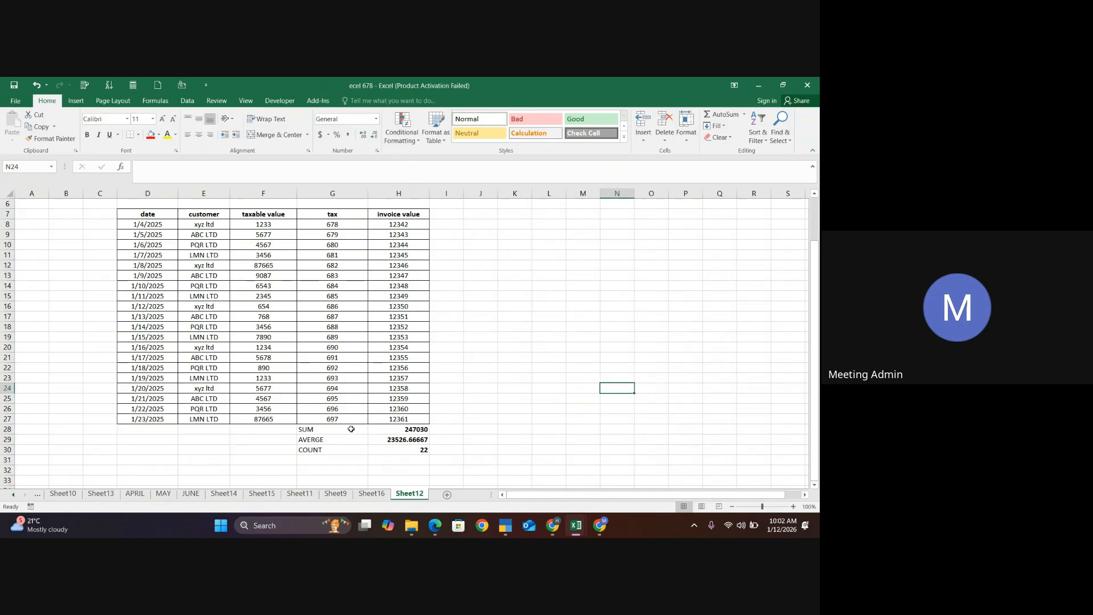
Make the SUM, AVERGE and COUNT labels in G28:G30 bold
{"action": "left_click_drag", "start_coordinate": [351, 429], "coordinate": [342, 446]}
{"action": "left_click", "coordinate": [347, 449]}
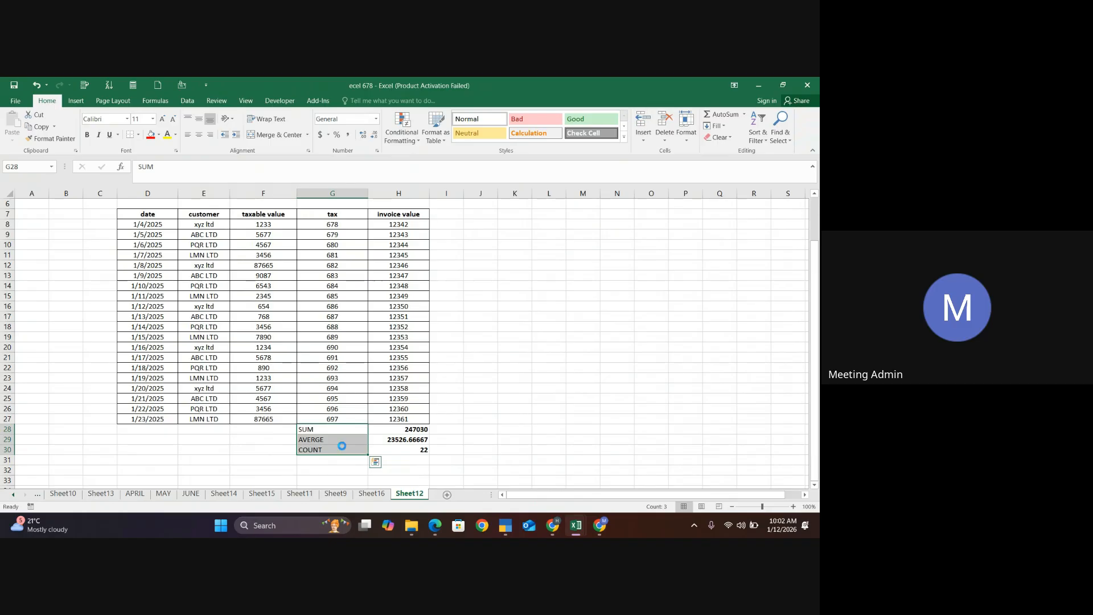
{"action": "key", "text": "ctrl+b"}
{"action": "left_click", "coordinate": [660, 384]}
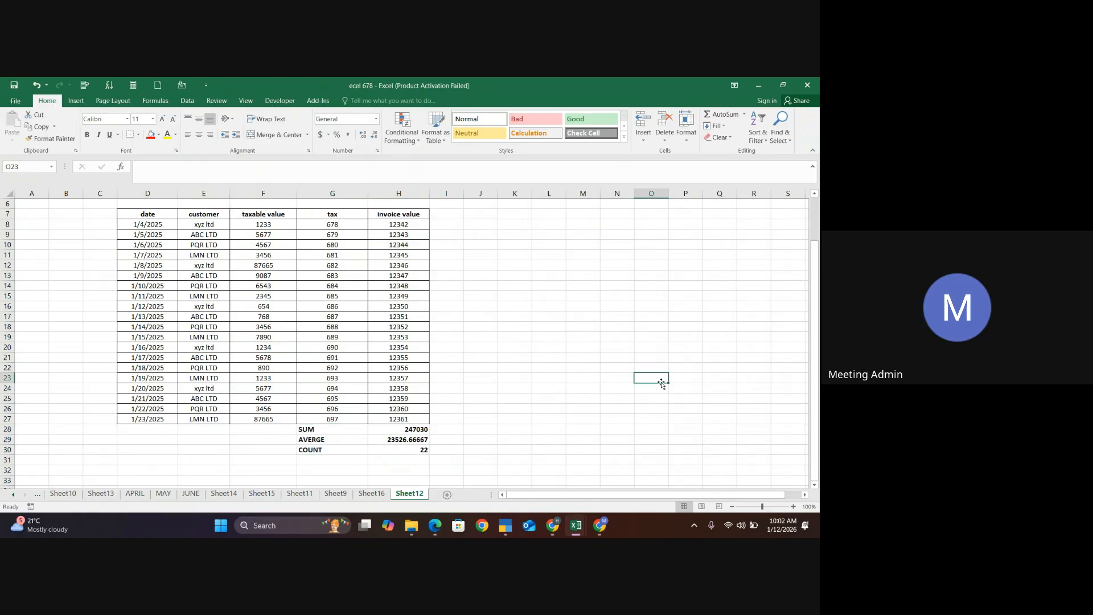
{"action": "left_click", "coordinate": [246, 102]}
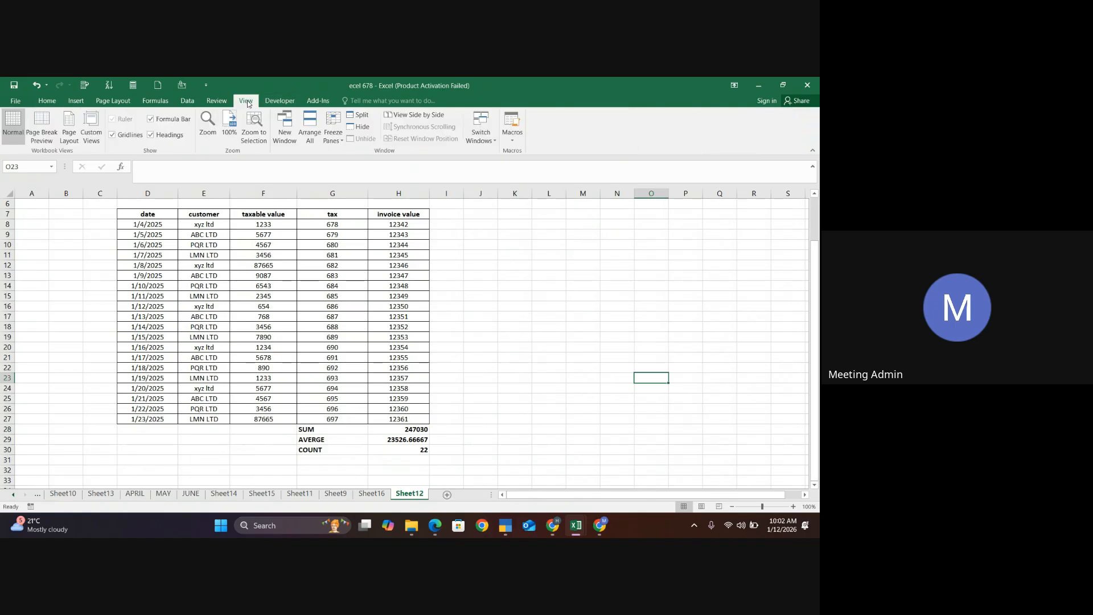
{"action": "left_click", "coordinate": [274, 103]}
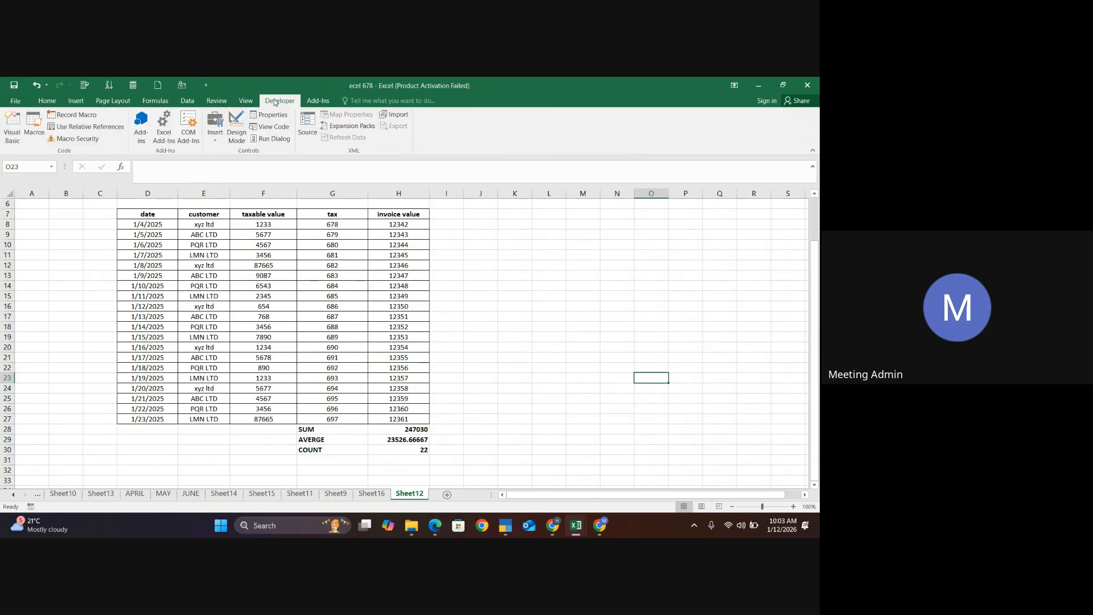
{"action": "left_click", "coordinate": [225, 102]}
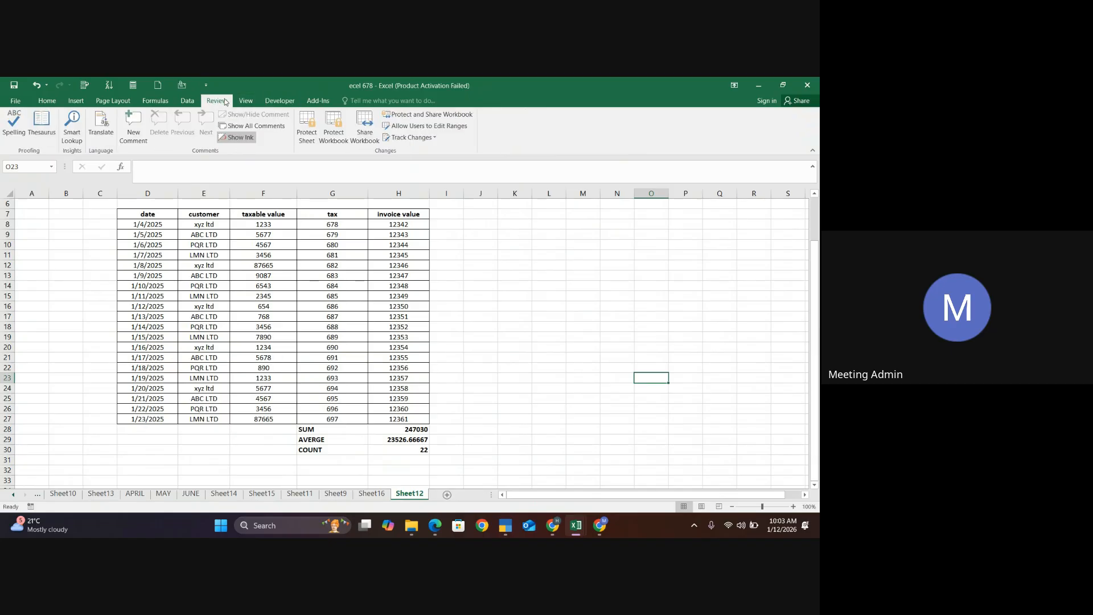
{"action": "left_click", "coordinate": [187, 101]}
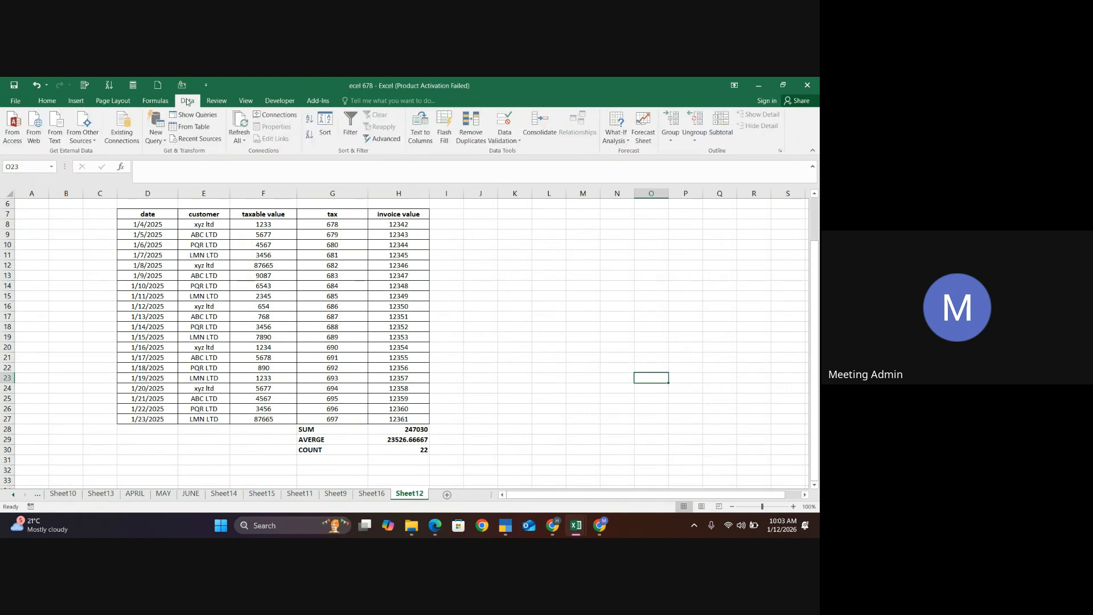
Trace the precedents of the invoice value SUM formula in H28
{"action": "left_click", "coordinate": [164, 102]}
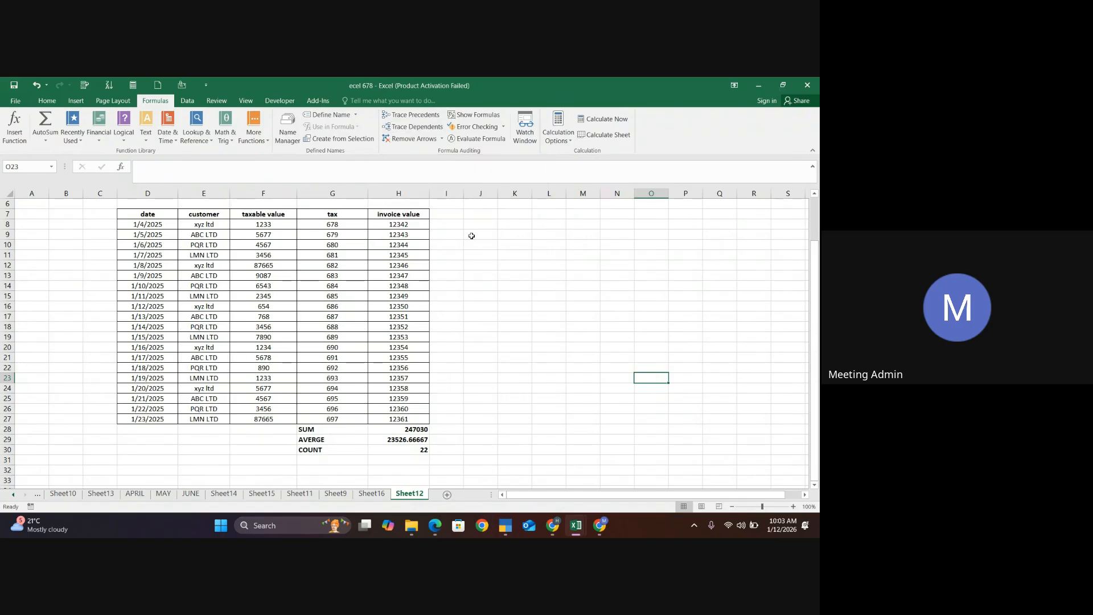
{"action": "left_click", "coordinate": [493, 305]}
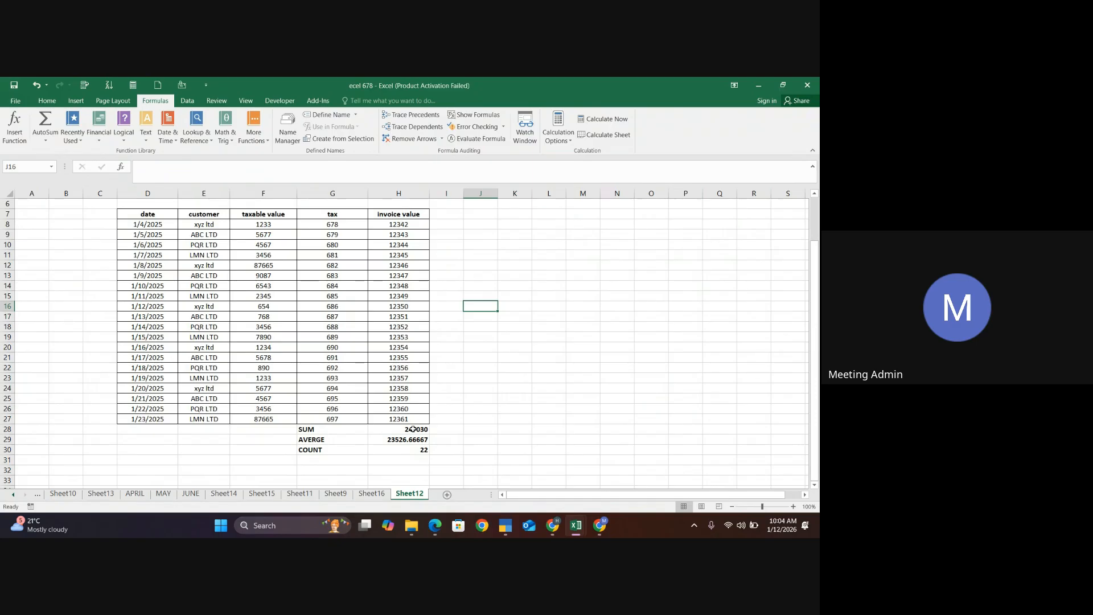
{"action": "left_click", "coordinate": [414, 430]}
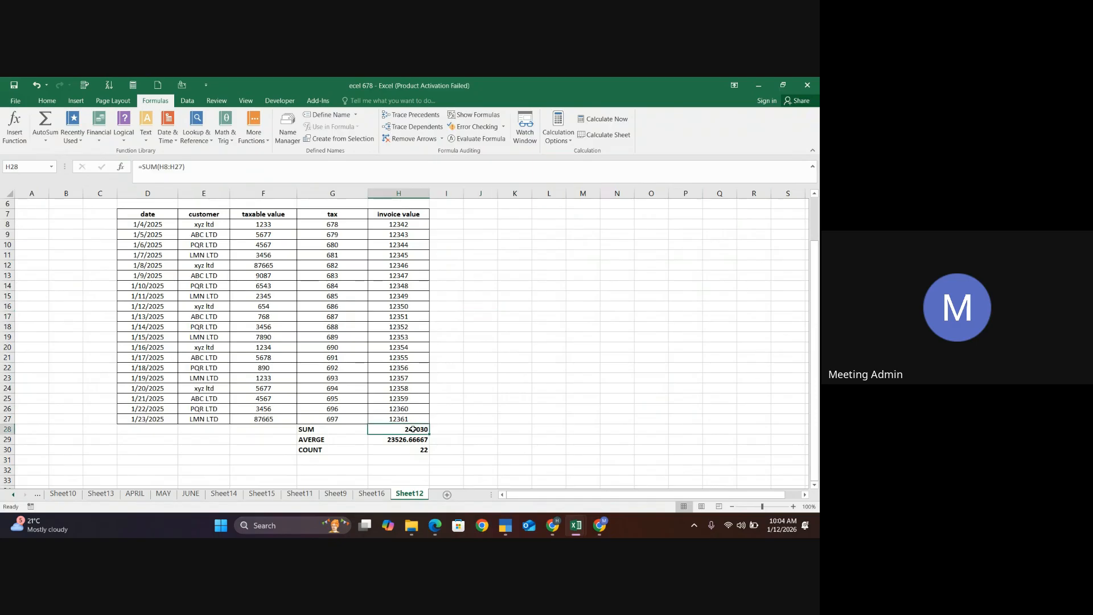
{"action": "left_click", "coordinate": [417, 115]}
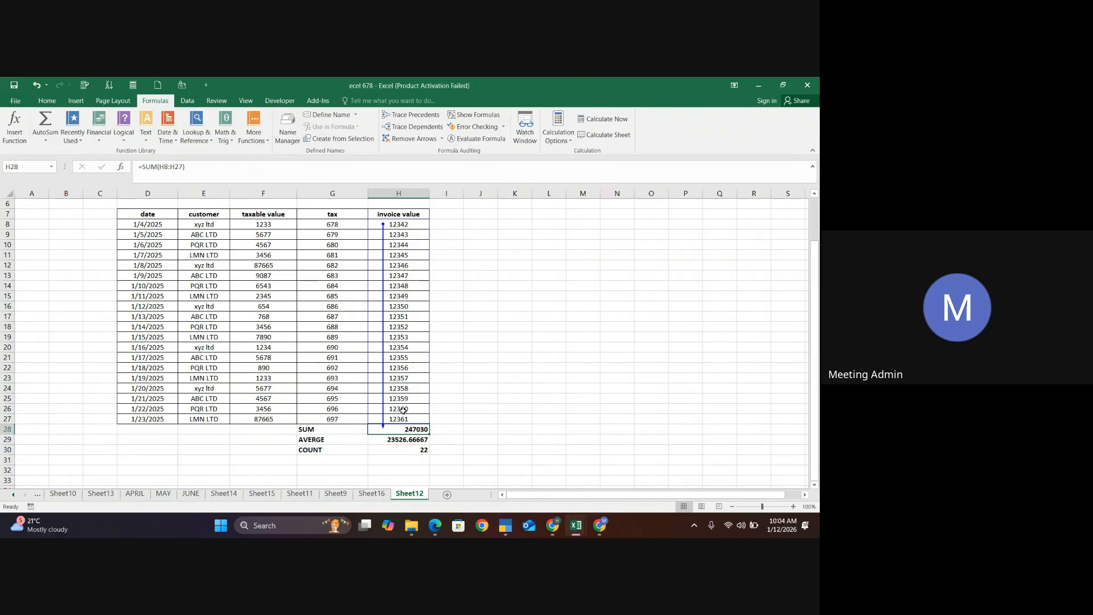
Trace the dependents of the average in H29 and the sum in H28, and remove all trace arrows from the sheet
{"action": "left_click", "coordinate": [416, 440]}
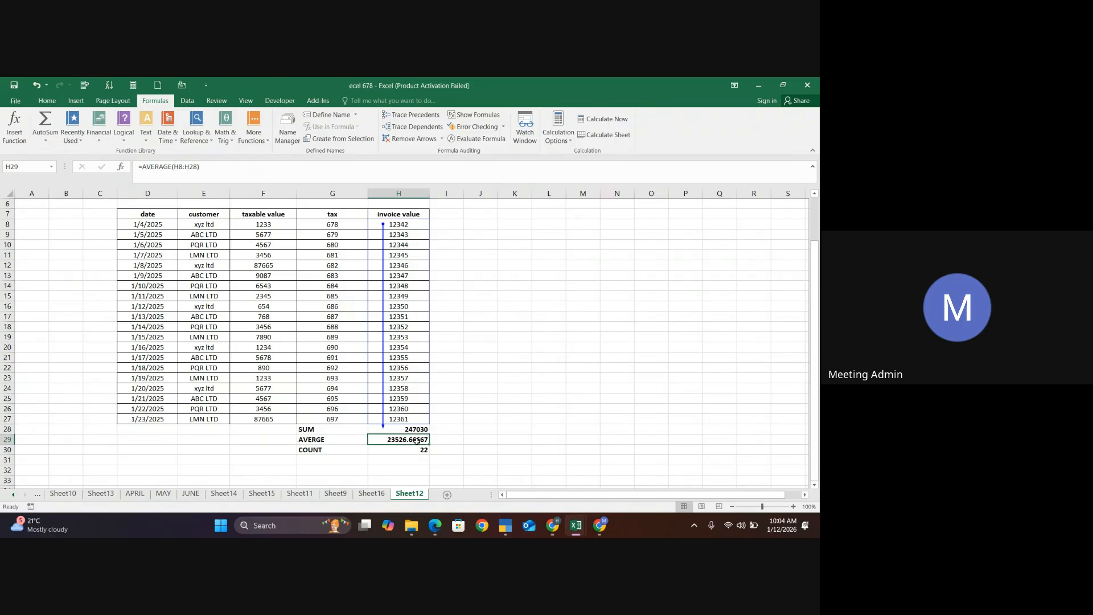
{"action": "left_click", "coordinate": [422, 128]}
{"action": "left_click", "coordinate": [407, 429]}
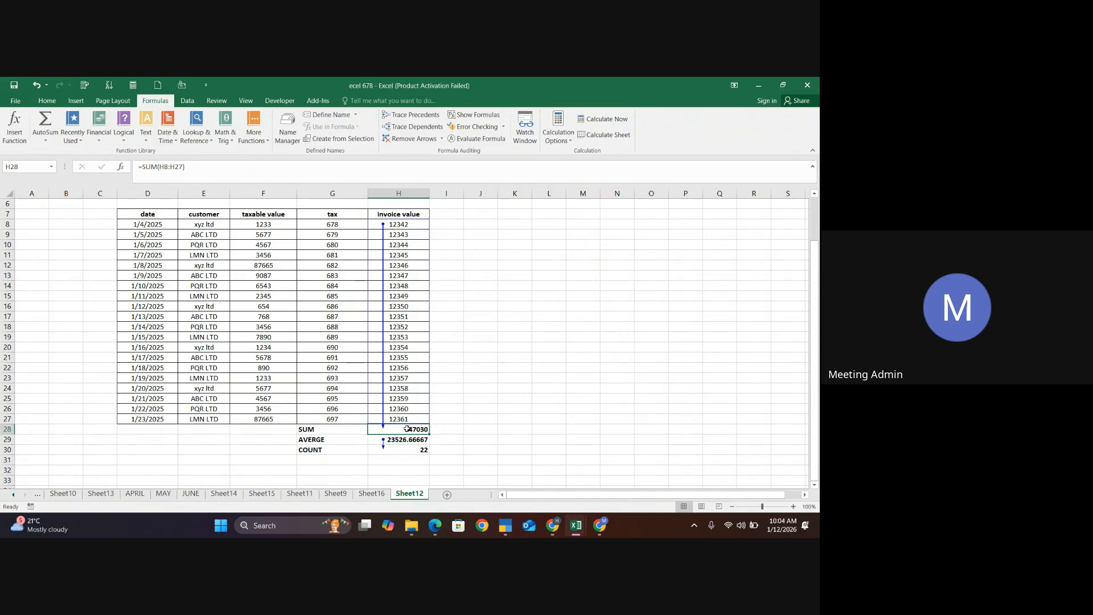
{"action": "left_click", "coordinate": [427, 128]}
{"action": "left_click", "coordinate": [512, 286]}
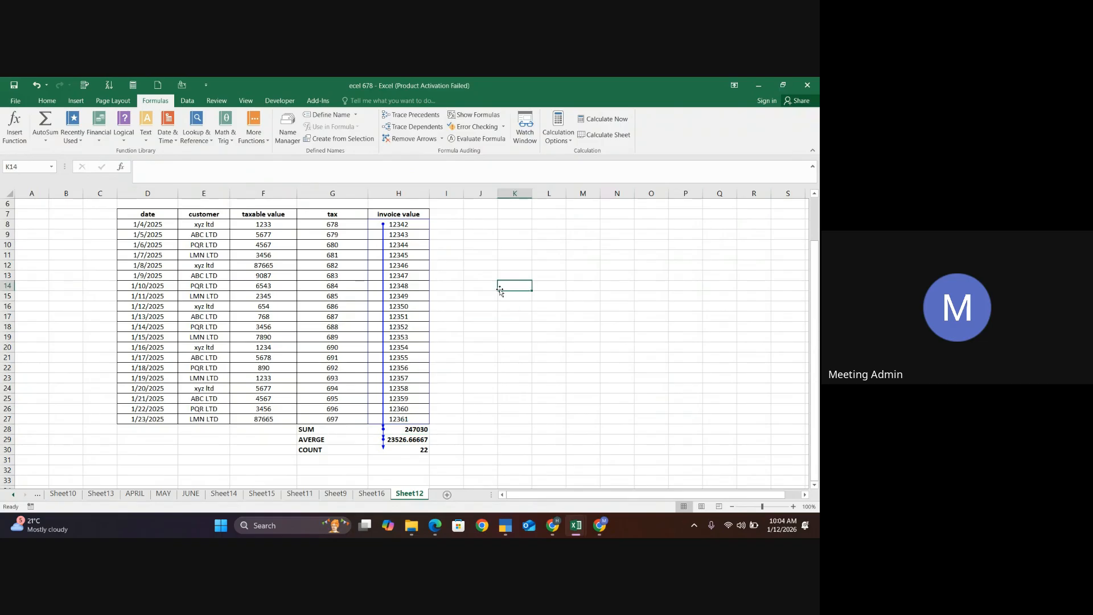
{"action": "left_click", "coordinate": [399, 138]}
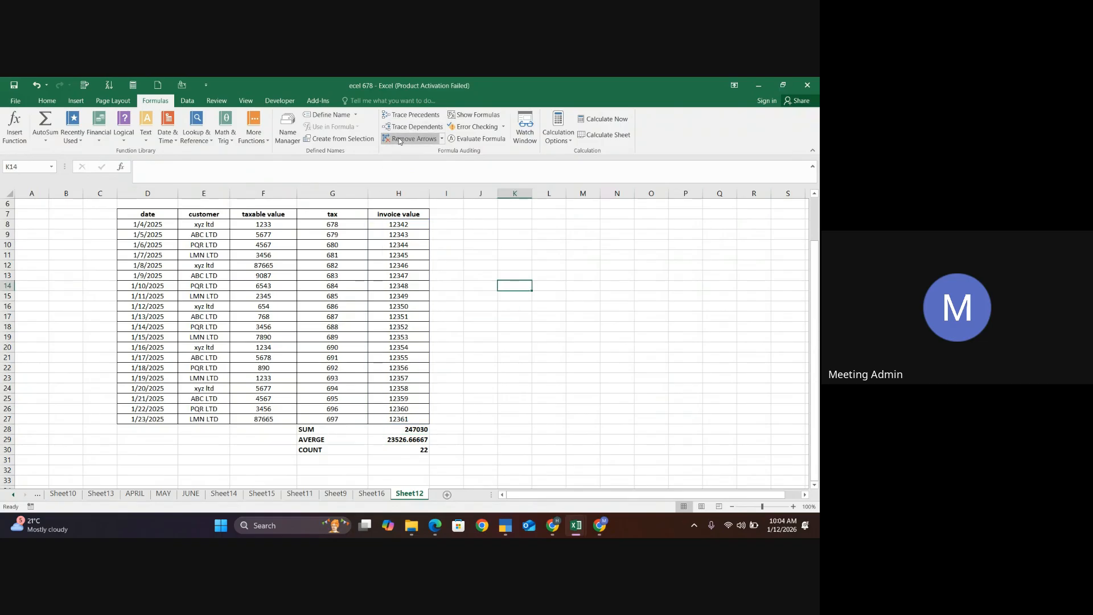
Trace the dependents of the invoice values with H8:H27 selected, and trace the precedents of the sum in H28
{"action": "left_click_drag", "start_coordinate": [391, 228], "coordinate": [402, 420]}
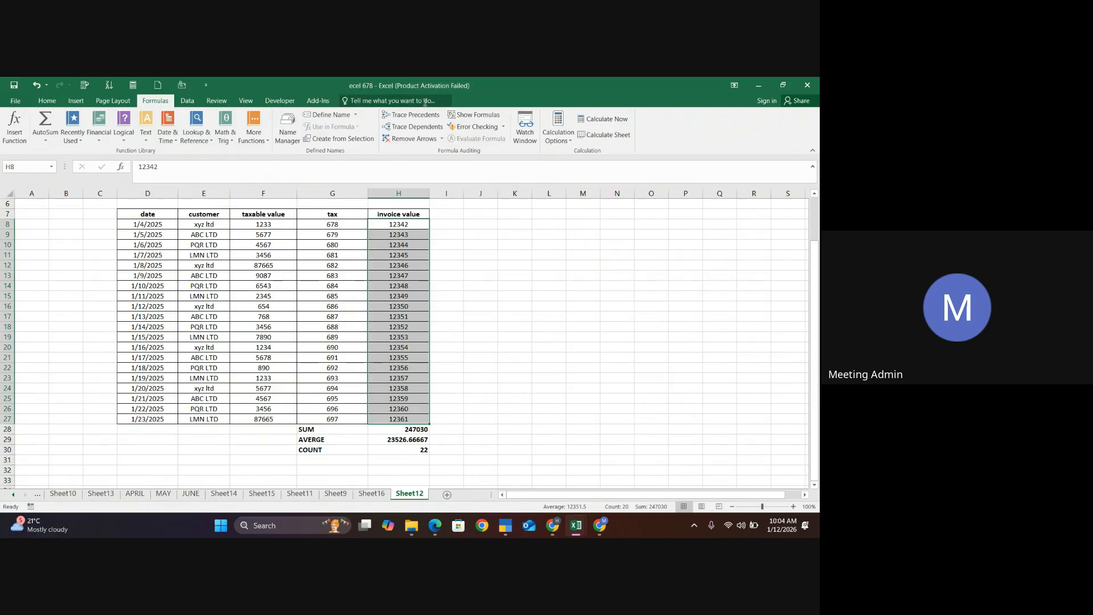
{"action": "left_click", "coordinate": [426, 129]}
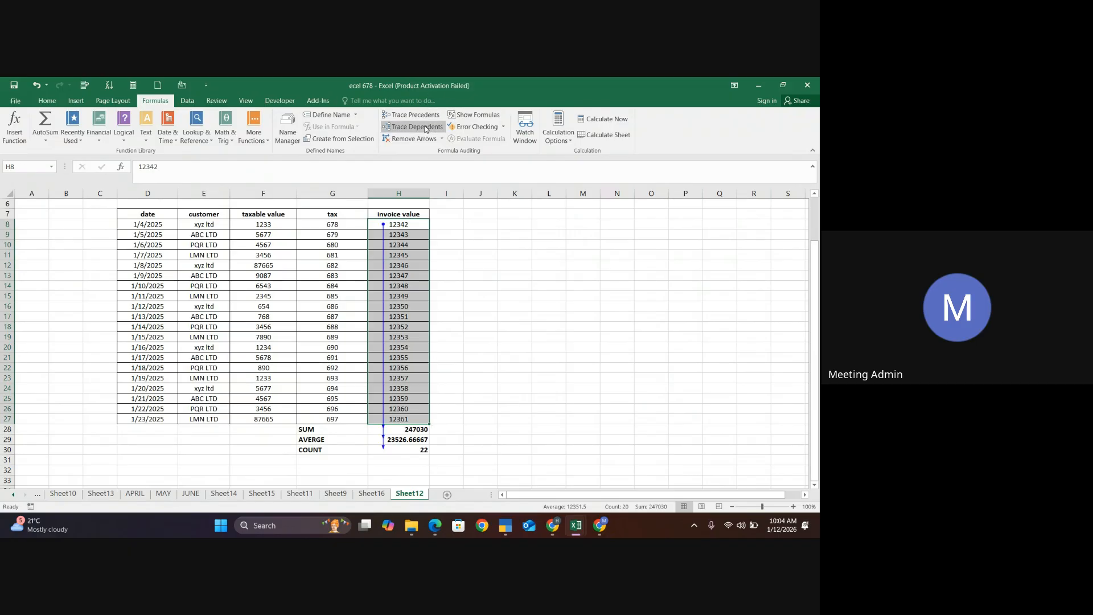
{"action": "left_click", "coordinate": [521, 359]}
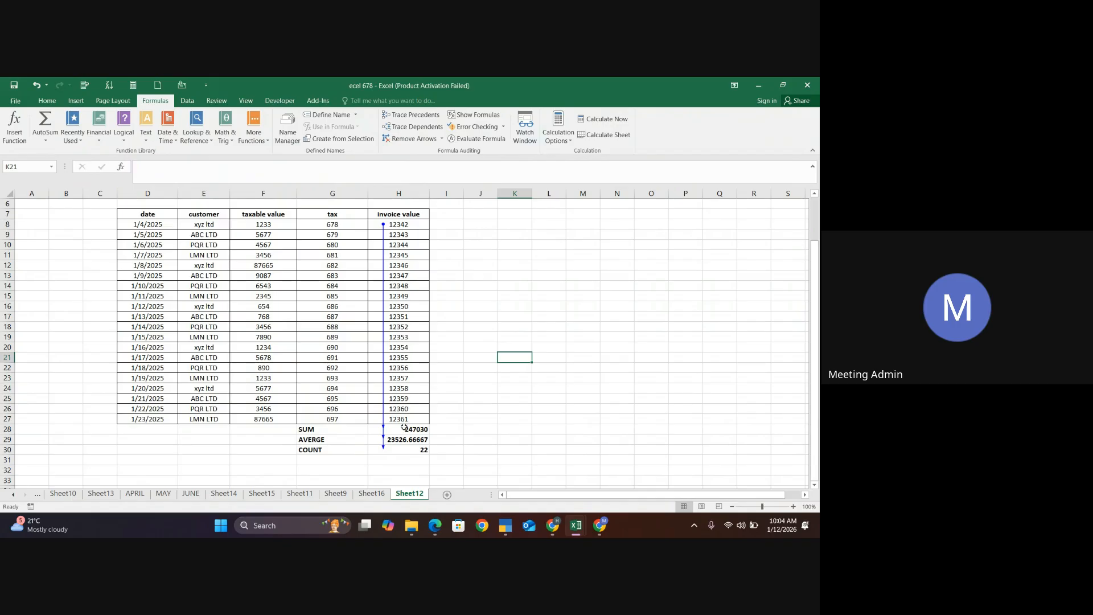
{"action": "left_click", "coordinate": [400, 420]}
{"action": "left_click", "coordinate": [562, 357]}
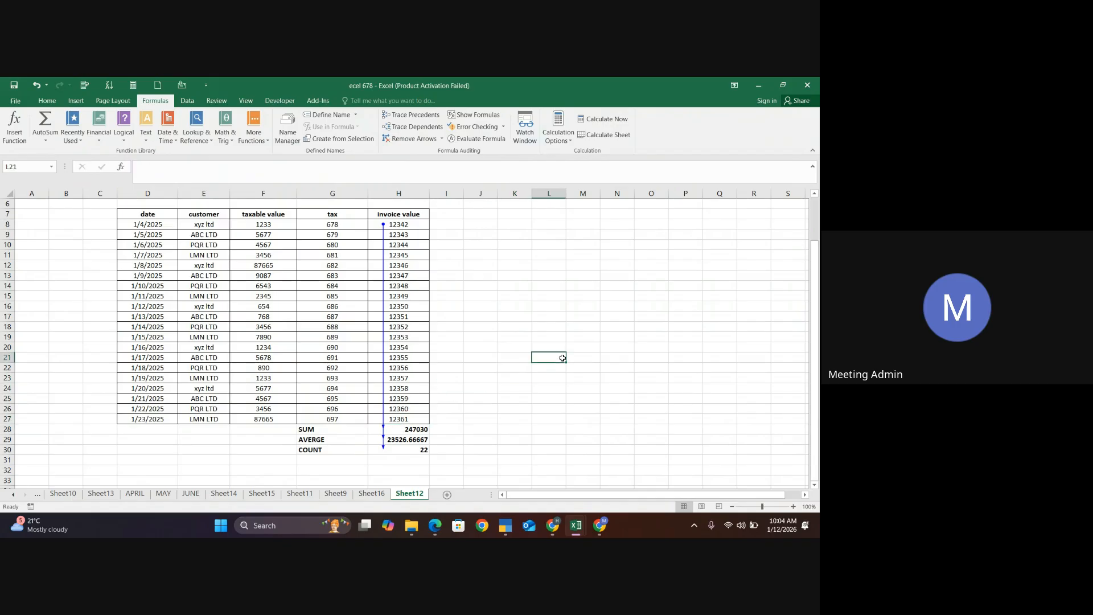
{"action": "left_click", "coordinate": [417, 432]}
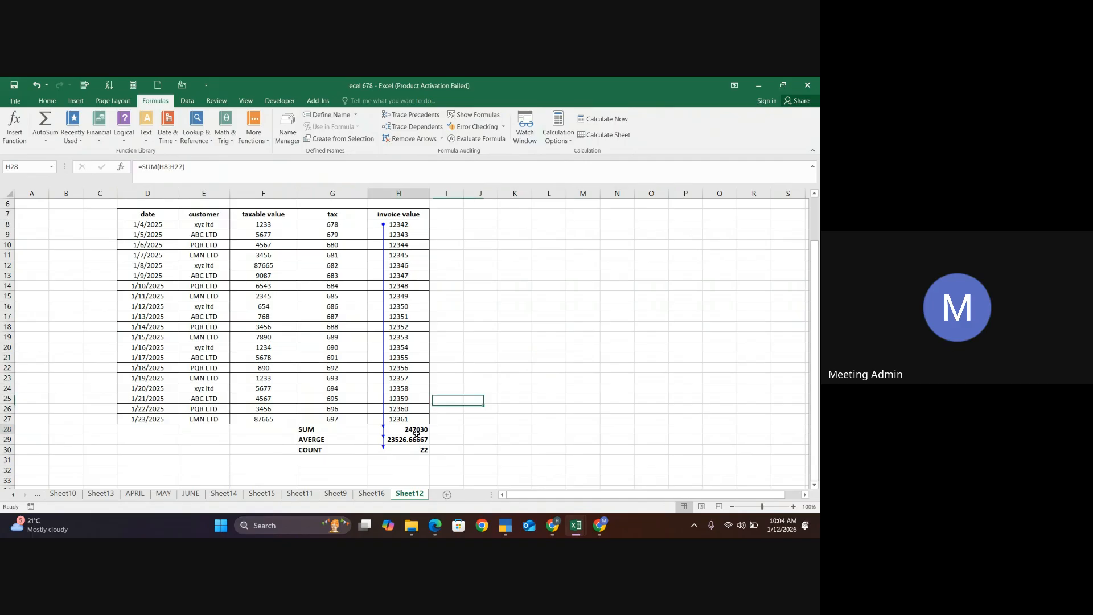
{"action": "left_click", "coordinate": [416, 116]}
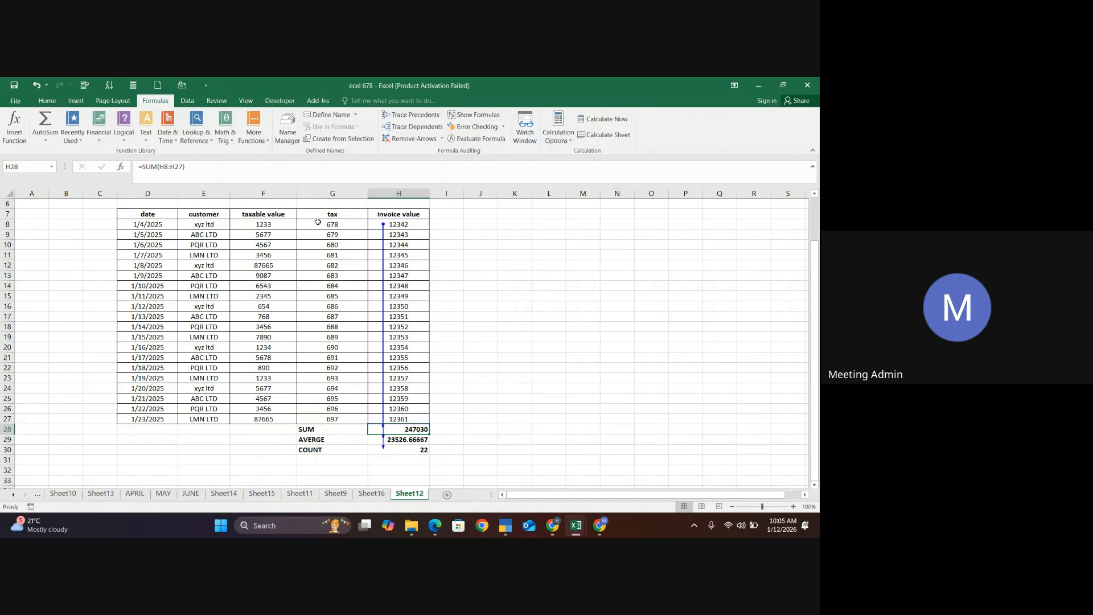
Try to trace the dependents of the tax values in G8:G27, and open the choices for removing trace arrows
{"action": "mouse_move", "coordinate": [318, 223]}
{"action": "left_mouse_down"}
{"action": "mouse_move", "coordinate": [329, 450]}
{"action": "mouse_move", "coordinate": [328, 420]}
{"action": "left_mouse_up"}
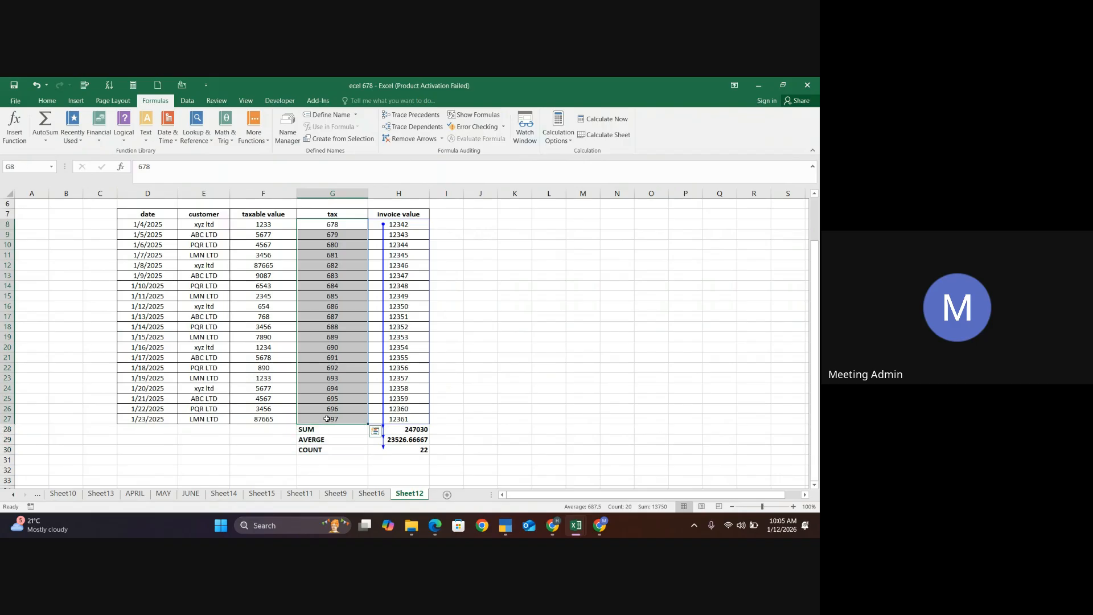
{"action": "left_click", "coordinate": [417, 127]}
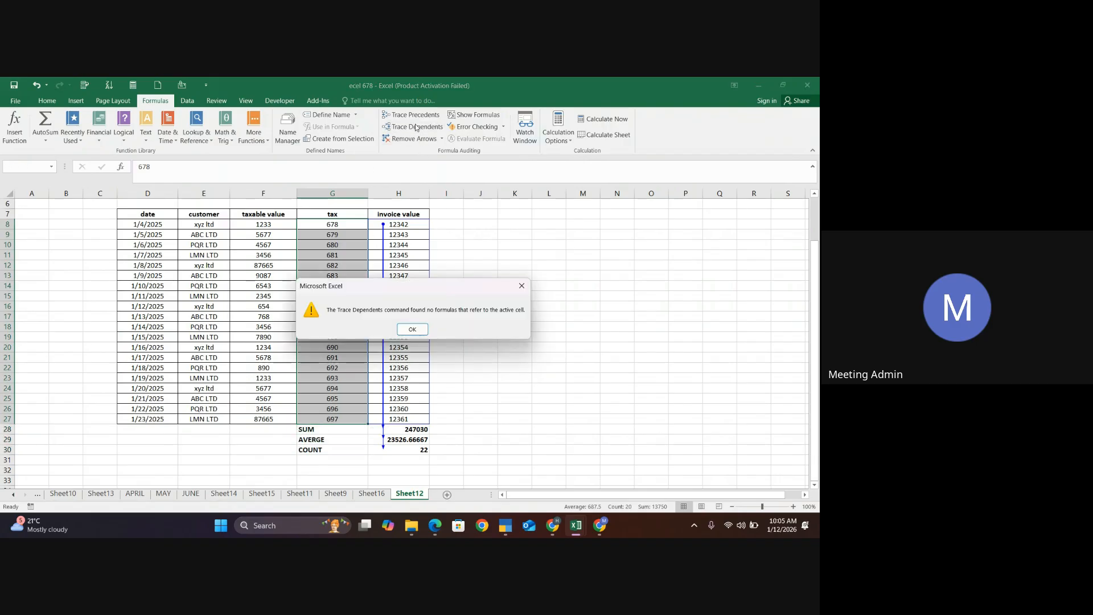
{"action": "left_click", "coordinate": [411, 330]}
{"action": "left_click", "coordinate": [610, 274]}
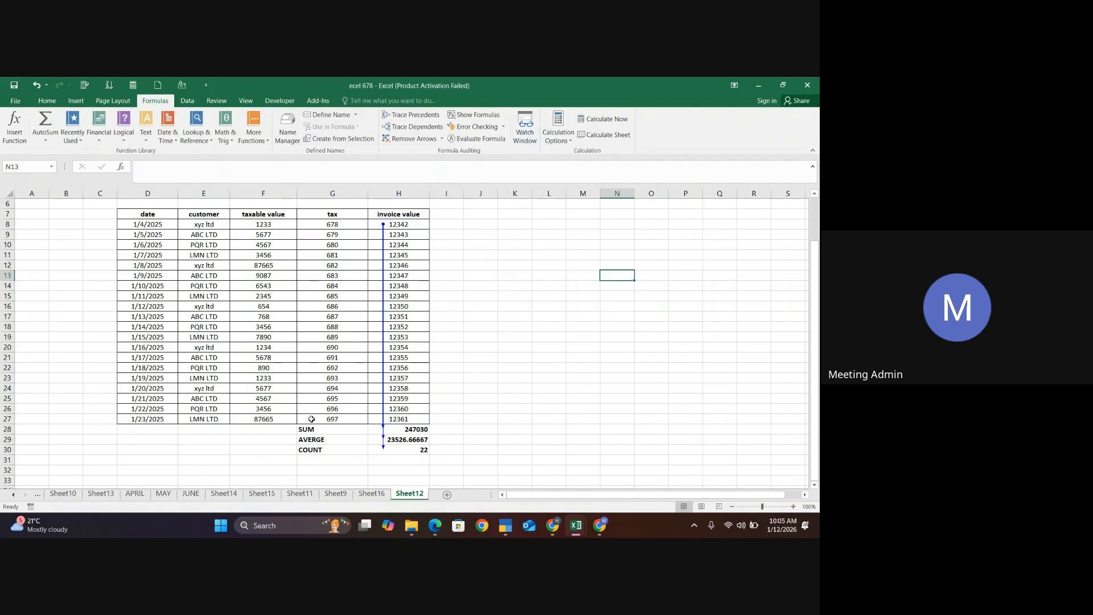
{"action": "left_click", "coordinate": [440, 139]}
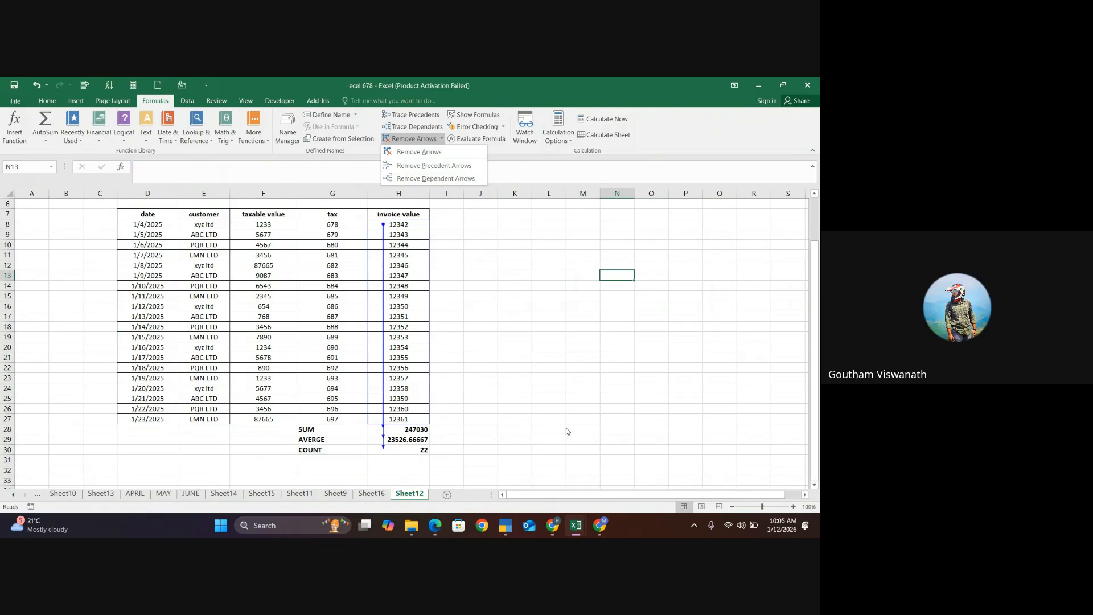
Switch to Google Drive in Chrome and open "FP - MS Excel_Day 1 - Assignment_v1 (1).docx" from the CASE STUDY -QUES folder
{"action": "mouse_move", "coordinate": [552, 525]}
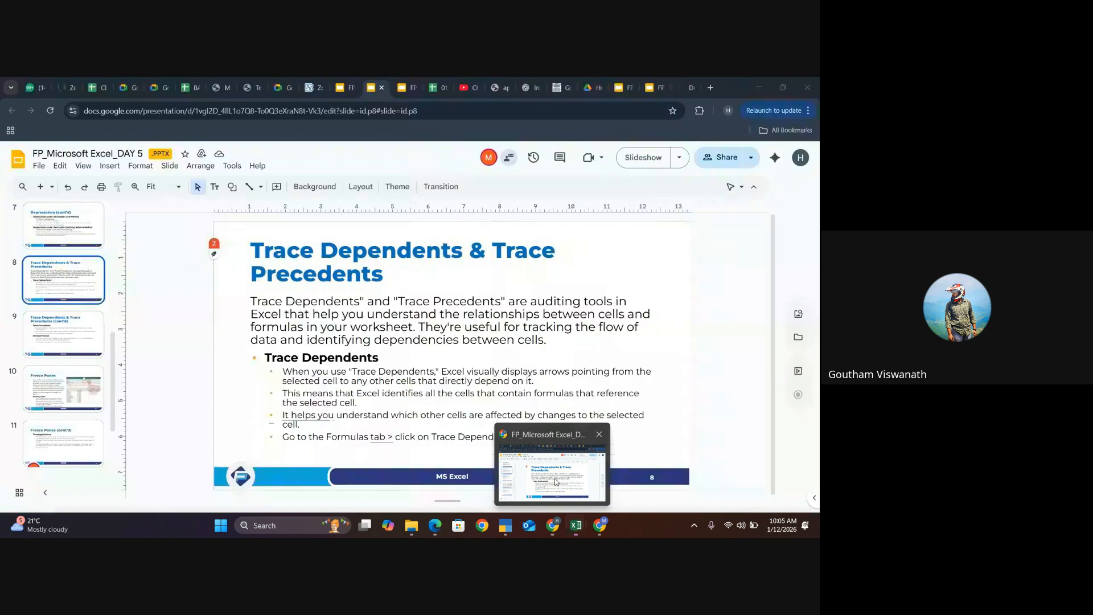
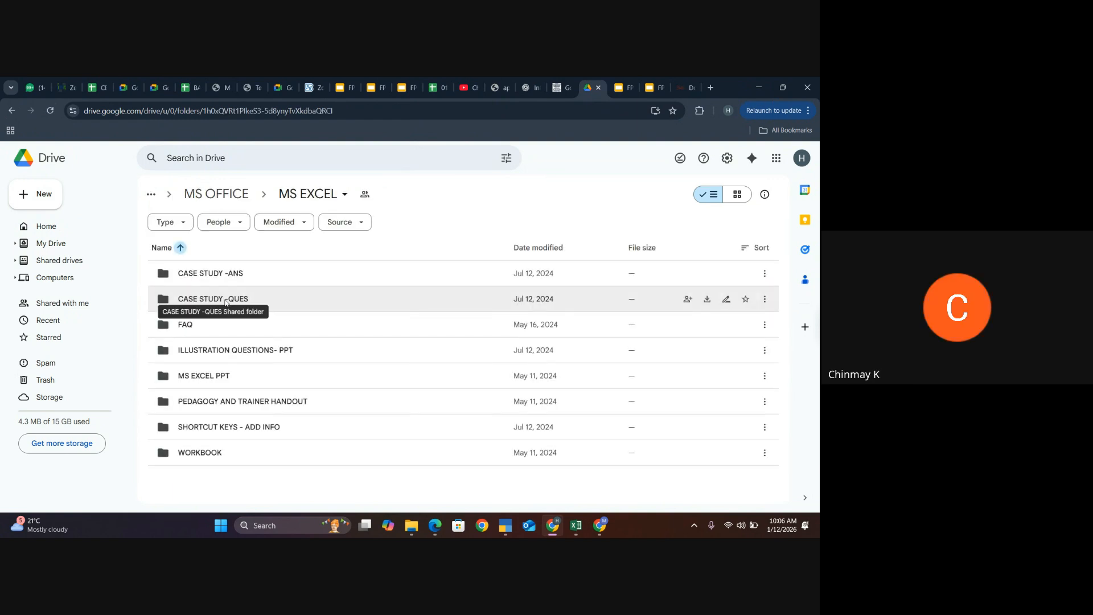
{"action": "double_click", "coordinate": [225, 300]}
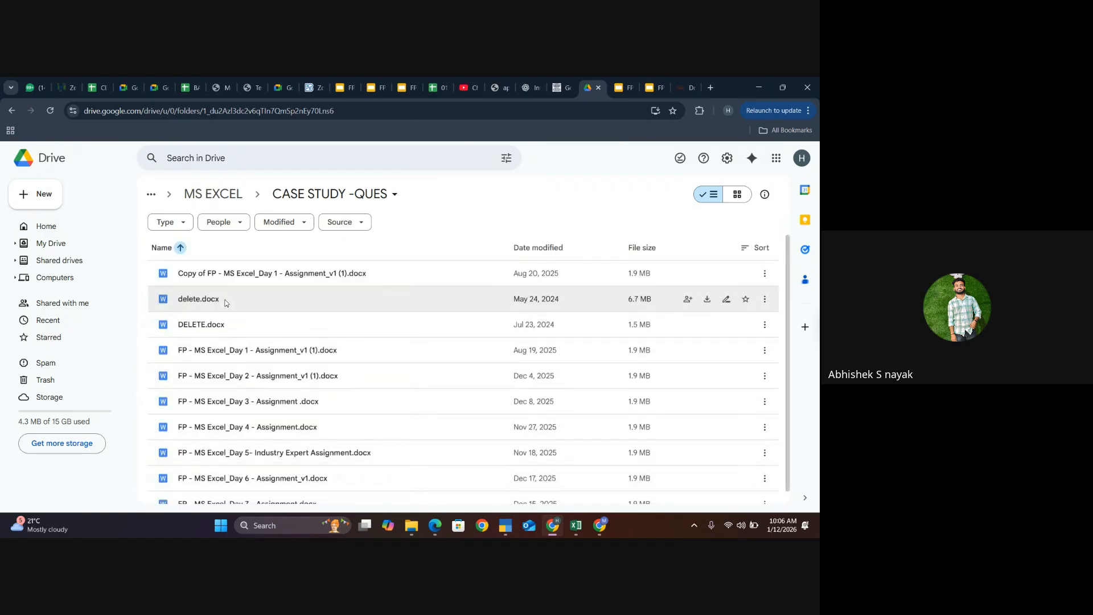
{"action": "left_click", "coordinate": [249, 355]}
{"action": "double_click", "coordinate": [249, 354]}
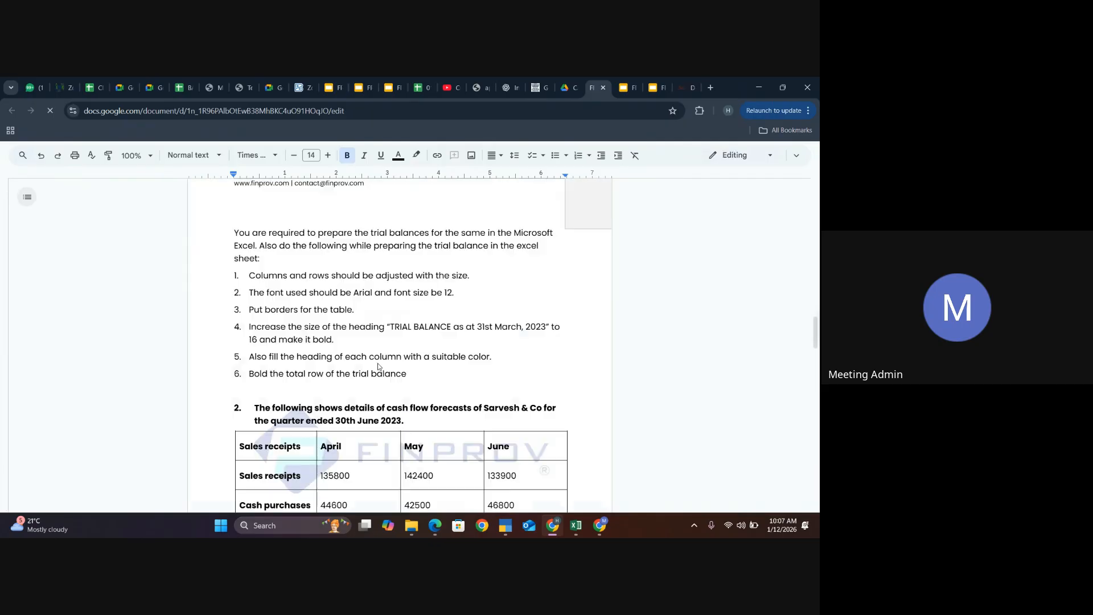
Review question 1 of the assignment, covering the Nagesh Associates account balances and the formatting requirements for the trial balance
{"action": "scroll", "coordinate": [350, 329], "scroll_direction": "down", "scroll_amount": 10}
{"action": "scroll", "coordinate": [378, 366], "scroll_direction": "up", "scroll_amount": 4}
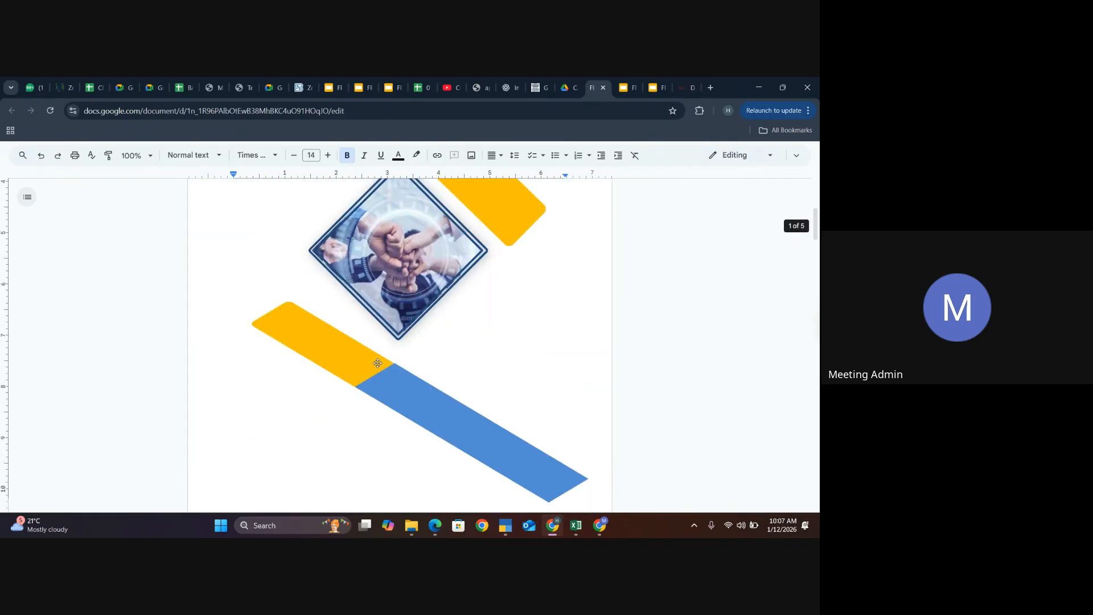
{"action": "scroll", "coordinate": [377, 363], "scroll_direction": "down", "scroll_amount": 10}
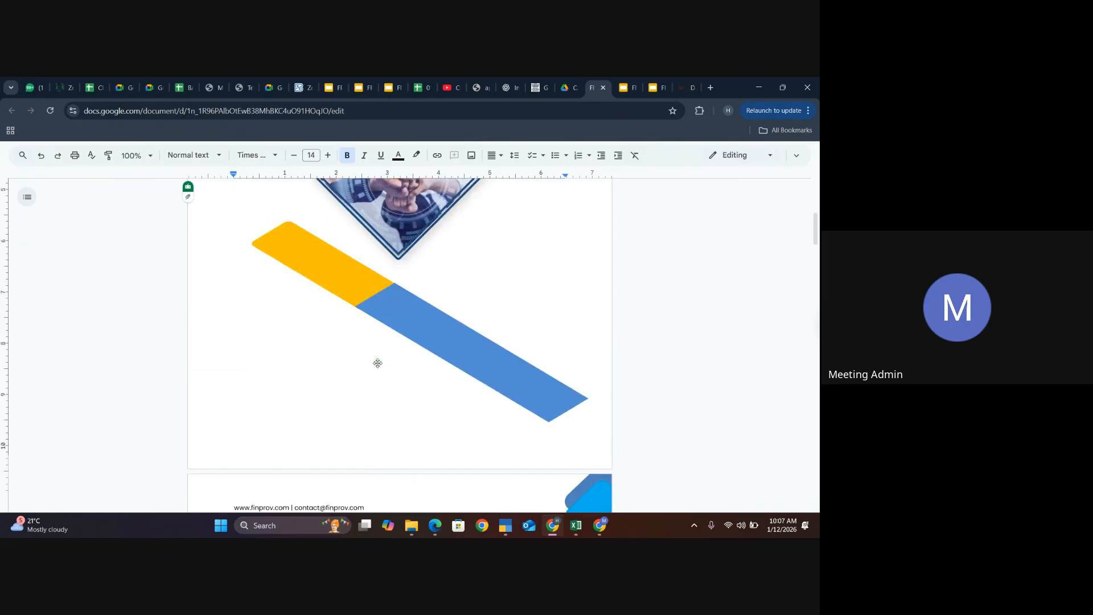
{"action": "scroll", "coordinate": [378, 363], "scroll_direction": "up", "scroll_amount": 1}
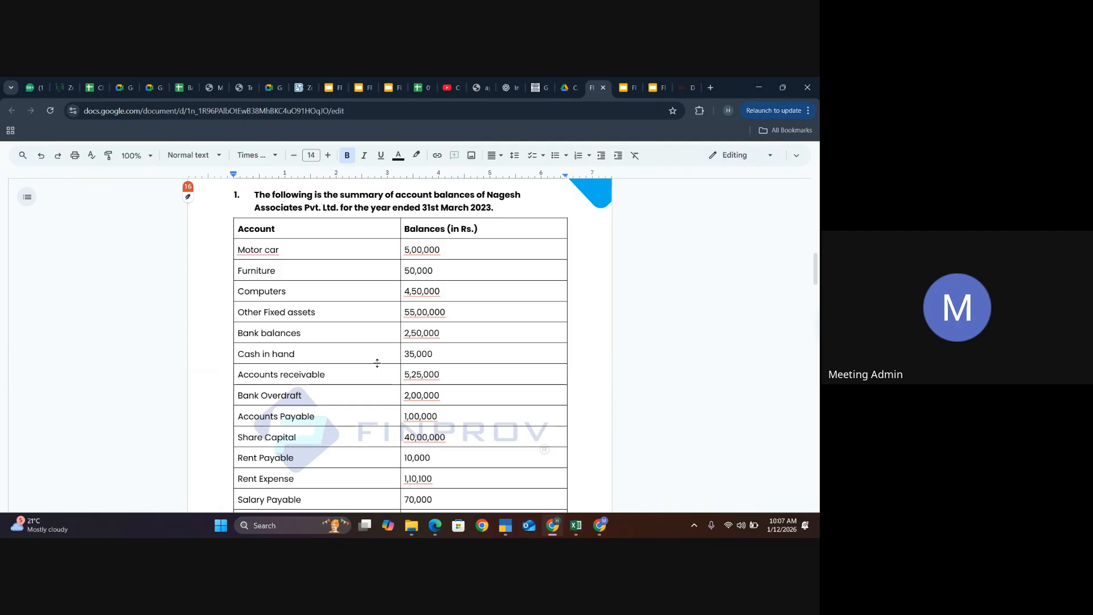
{"action": "scroll", "coordinate": [377, 363], "scroll_direction": "down", "scroll_amount": 10}
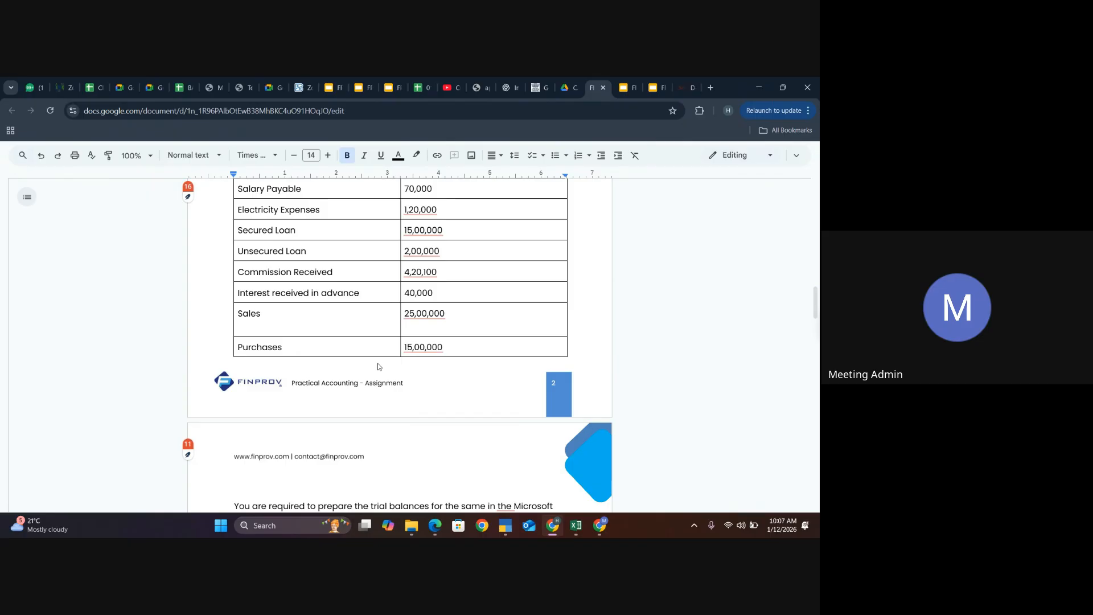
{"action": "scroll", "coordinate": [378, 364], "scroll_direction": "down", "scroll_amount": 8}
{"action": "scroll", "coordinate": [380, 351], "scroll_direction": "down", "scroll_amount": 2}
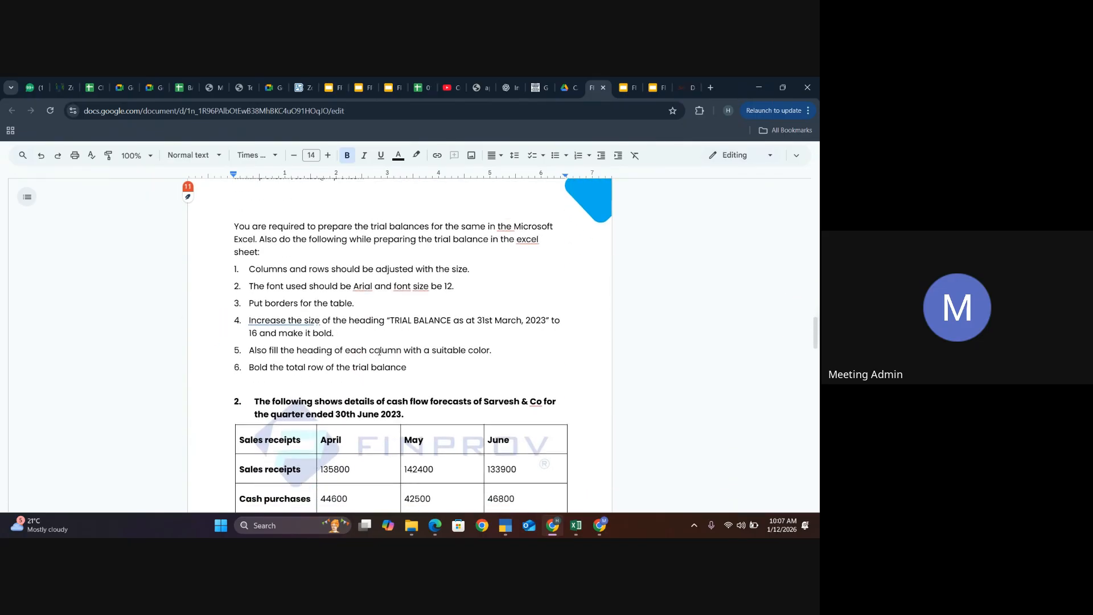
Review question 2 of the assignment, covering the Sarvesh & Co cash flow data, the assumptions and the formatting requirements for the forecast
{"action": "scroll", "coordinate": [379, 352], "scroll_direction": "down", "scroll_amount": 1}
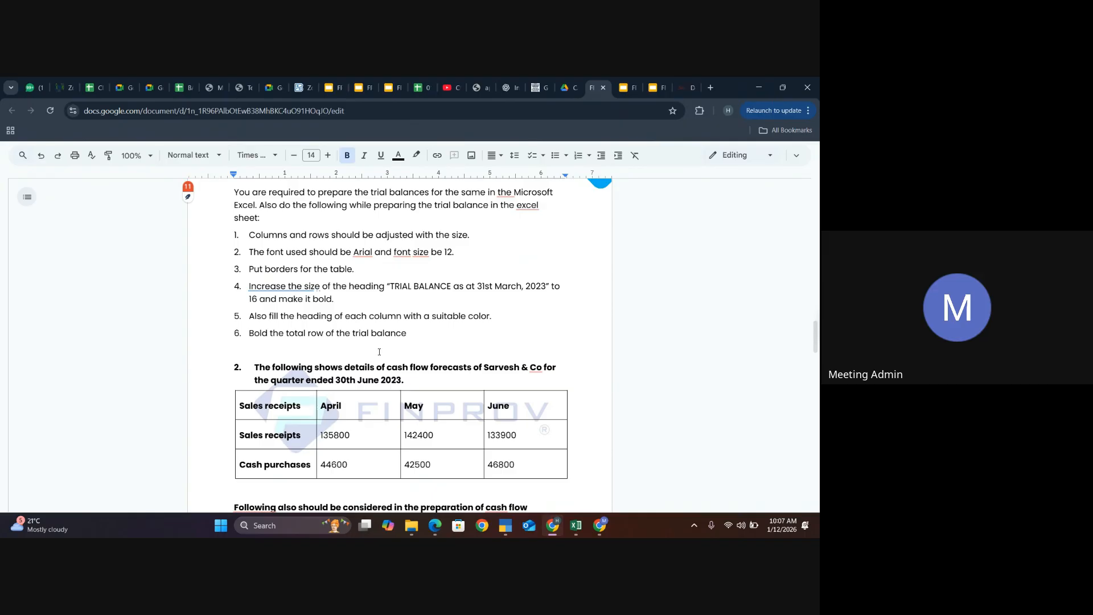
{"action": "scroll", "coordinate": [380, 352], "scroll_direction": "down", "scroll_amount": 9}
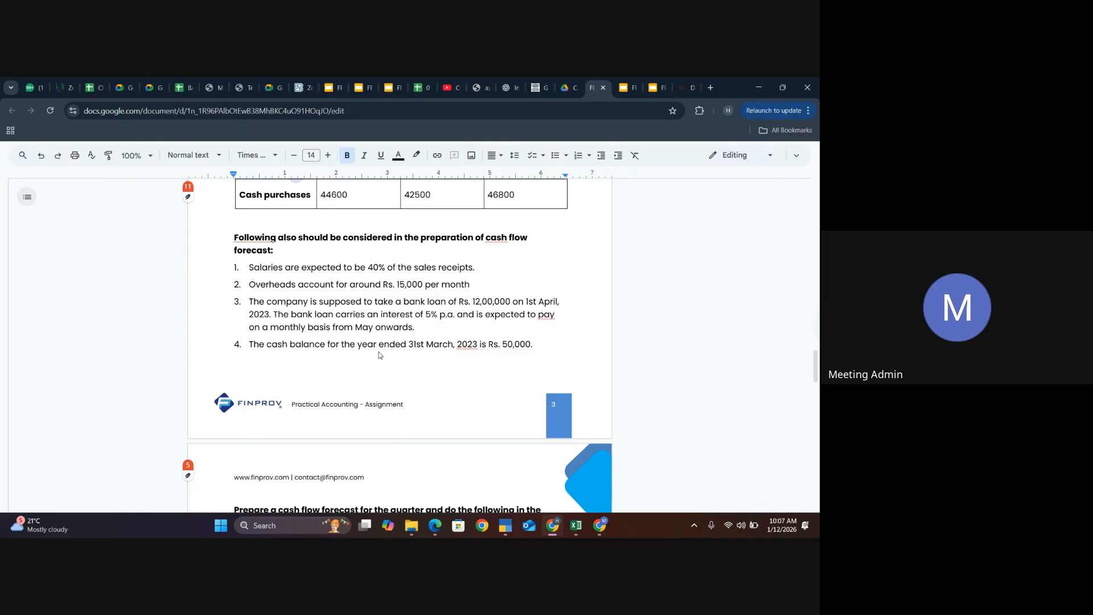
{"action": "scroll", "coordinate": [379, 355], "scroll_direction": "down", "scroll_amount": 1}
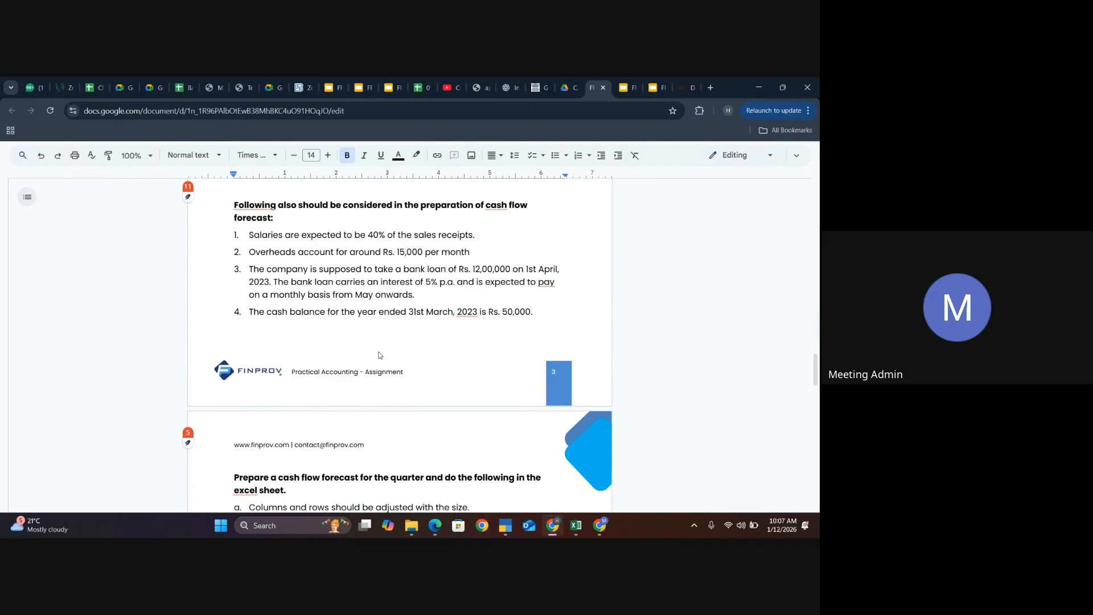
{"action": "scroll", "coordinate": [379, 355], "scroll_direction": "down", "scroll_amount": 8}
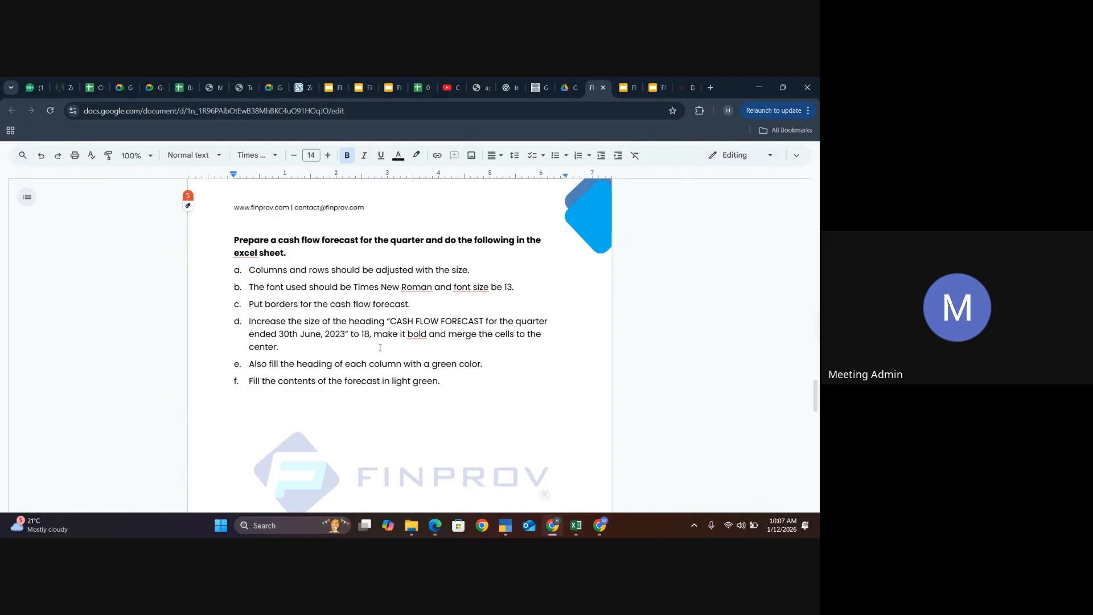
{"action": "scroll", "coordinate": [379, 347], "scroll_direction": "down", "scroll_amount": 6}
{"action": "scroll", "coordinate": [383, 324], "scroll_direction": "up", "scroll_amount": 4}
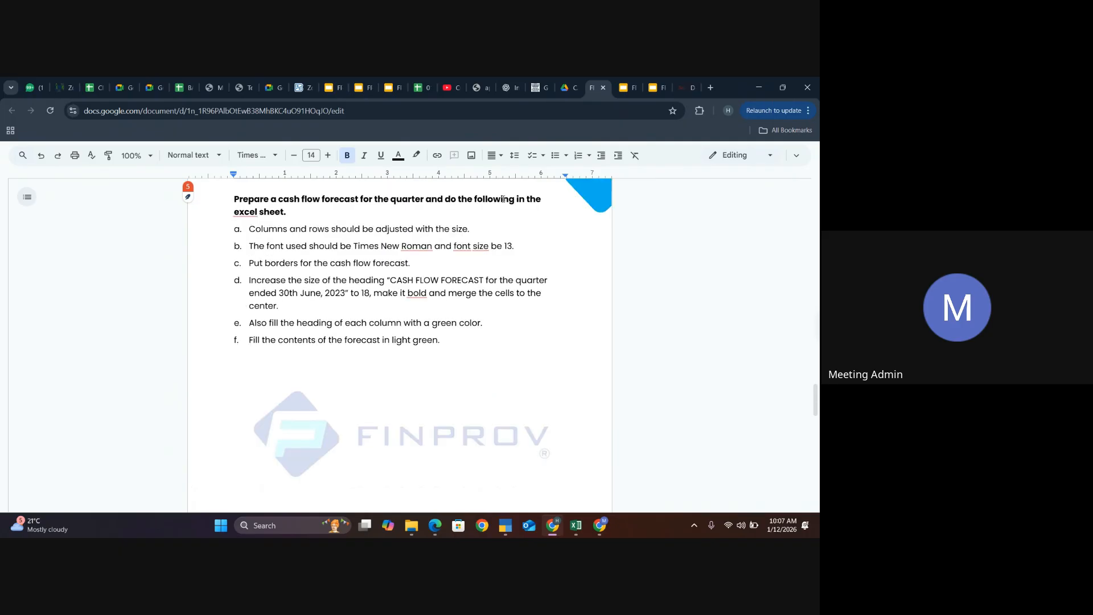
Return to the Drive folders and open "MS Excel Answer Key (1).xlsx" from the CASE STUDY -ANS folder
{"action": "left_click", "coordinate": [569, 89]}
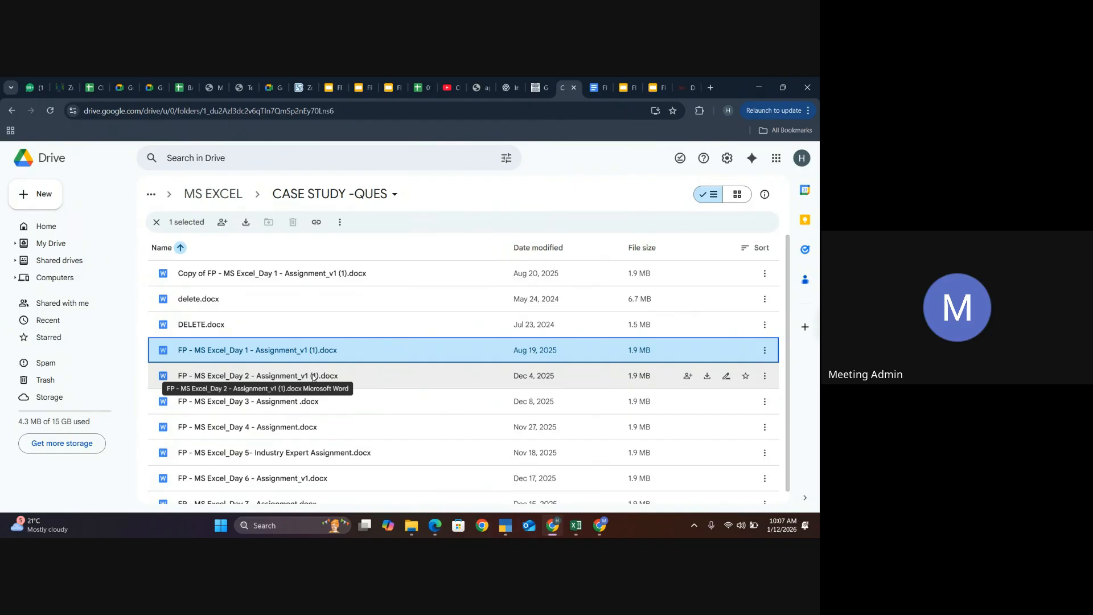
{"action": "left_click", "coordinate": [10, 109]}
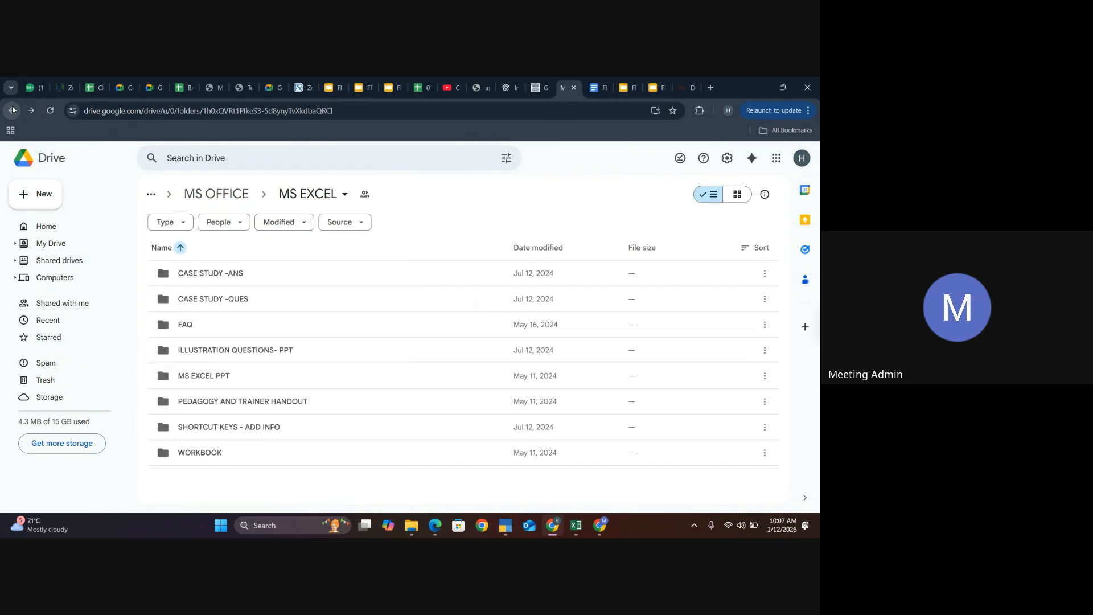
{"action": "double_click", "coordinate": [249, 278]}
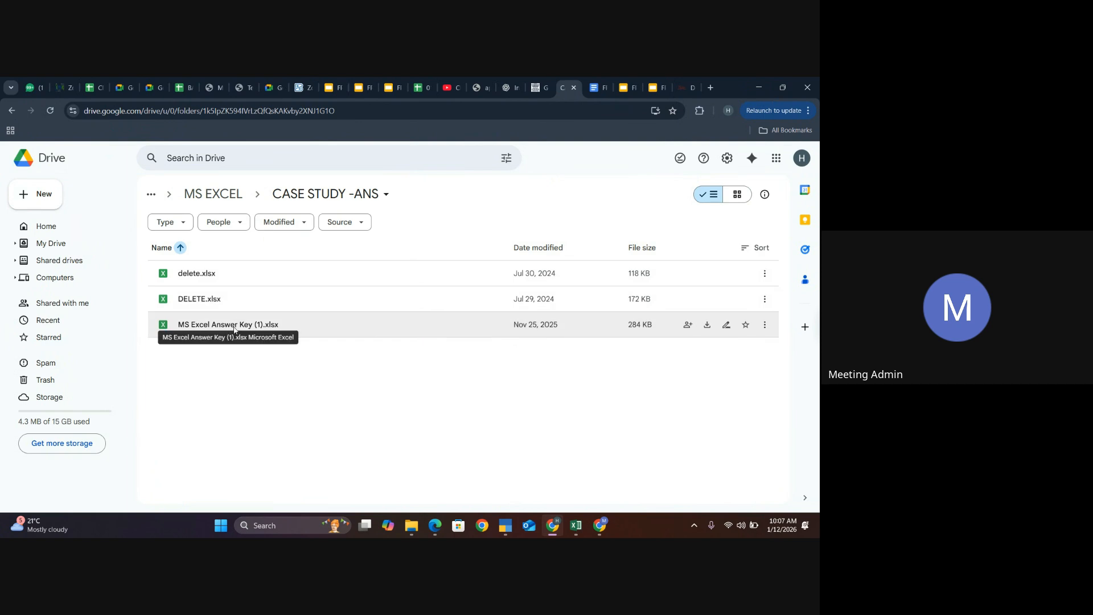
{"action": "double_click", "coordinate": [234, 326]}
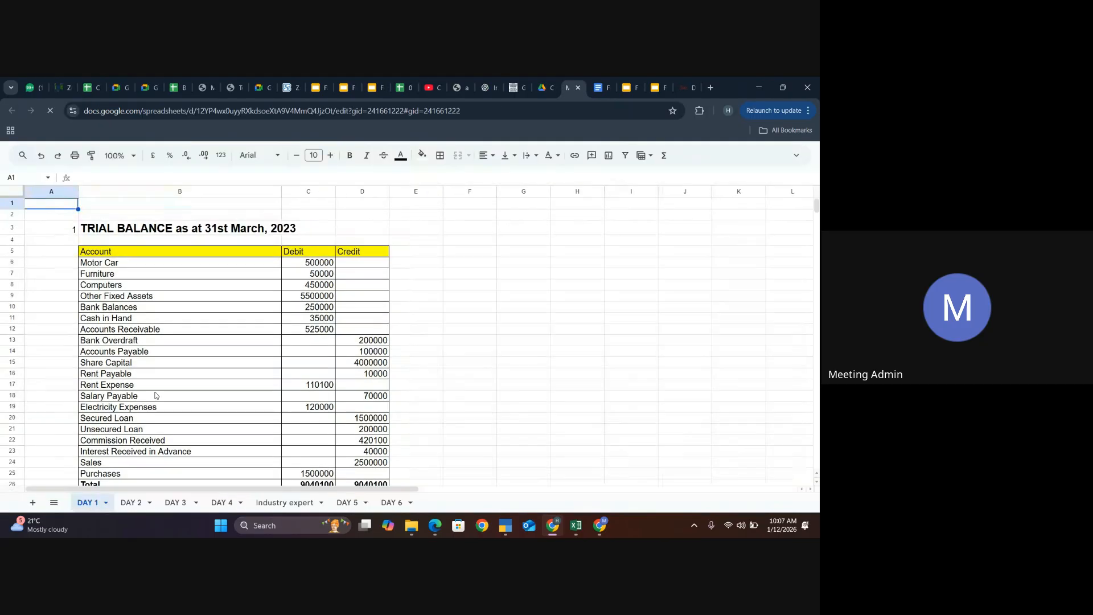
Examine the DAY 1 answers, covering the trial balance and the cash flow forecast's receipts, purchases, net cash flow and closing cash flow cells
{"action": "scroll", "coordinate": [168, 348], "scroll_direction": "down", "scroll_amount": 1}
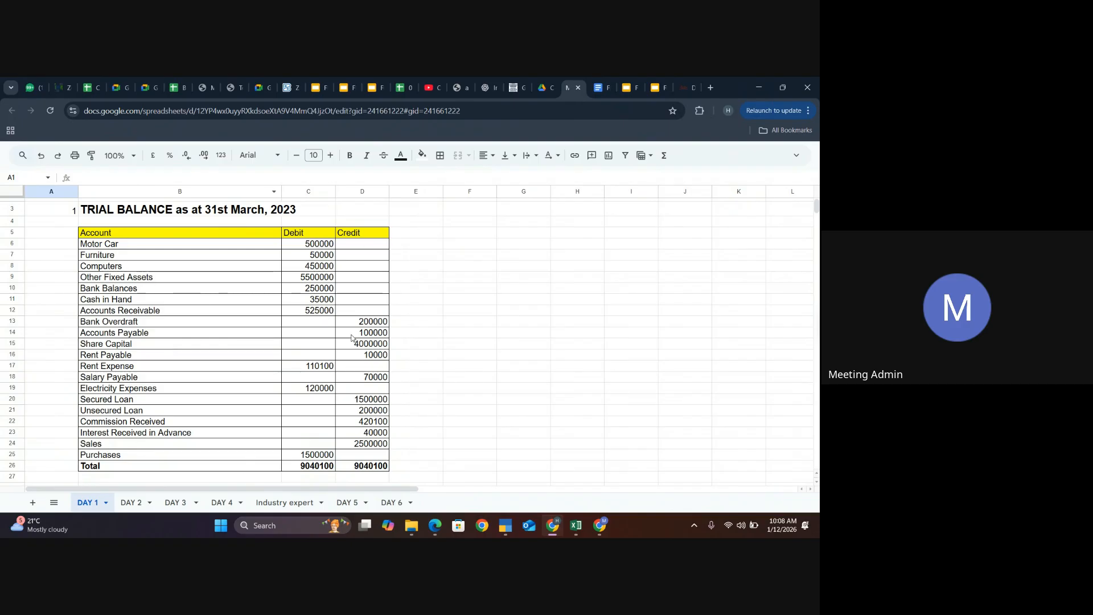
{"action": "scroll", "coordinate": [216, 347], "scroll_direction": "down", "scroll_amount": 1}
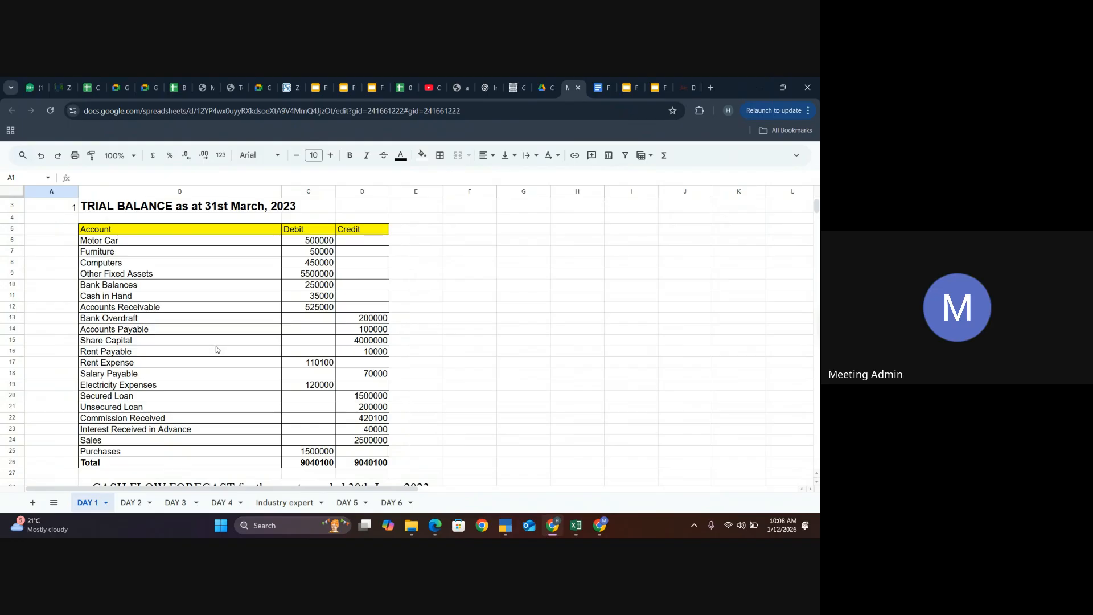
{"action": "scroll", "coordinate": [217, 347], "scroll_direction": "down", "scroll_amount": 5}
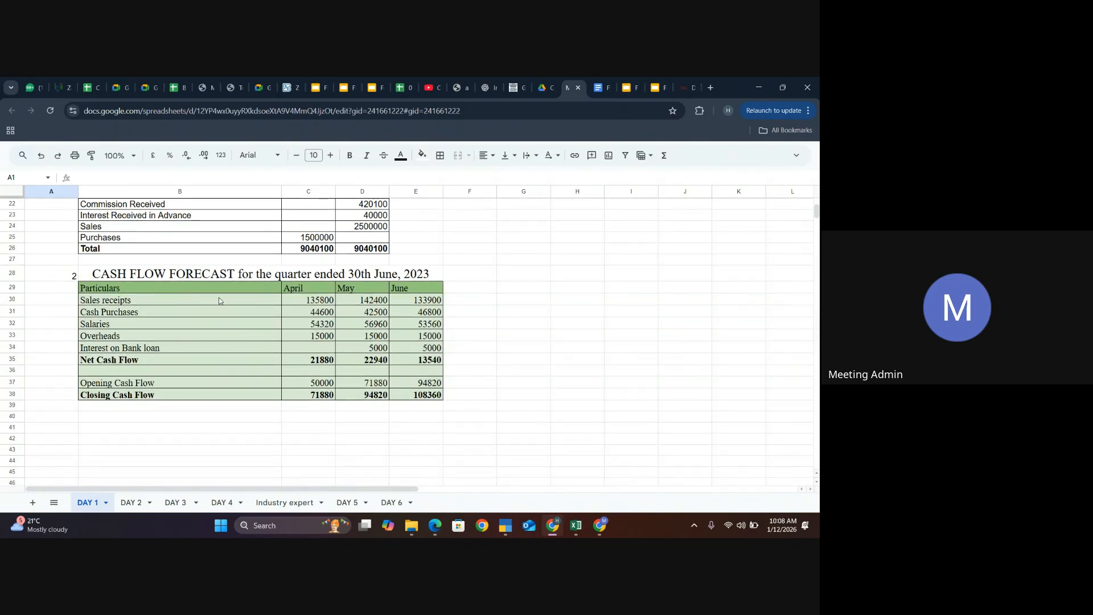
{"action": "left_click", "coordinate": [322, 298]}
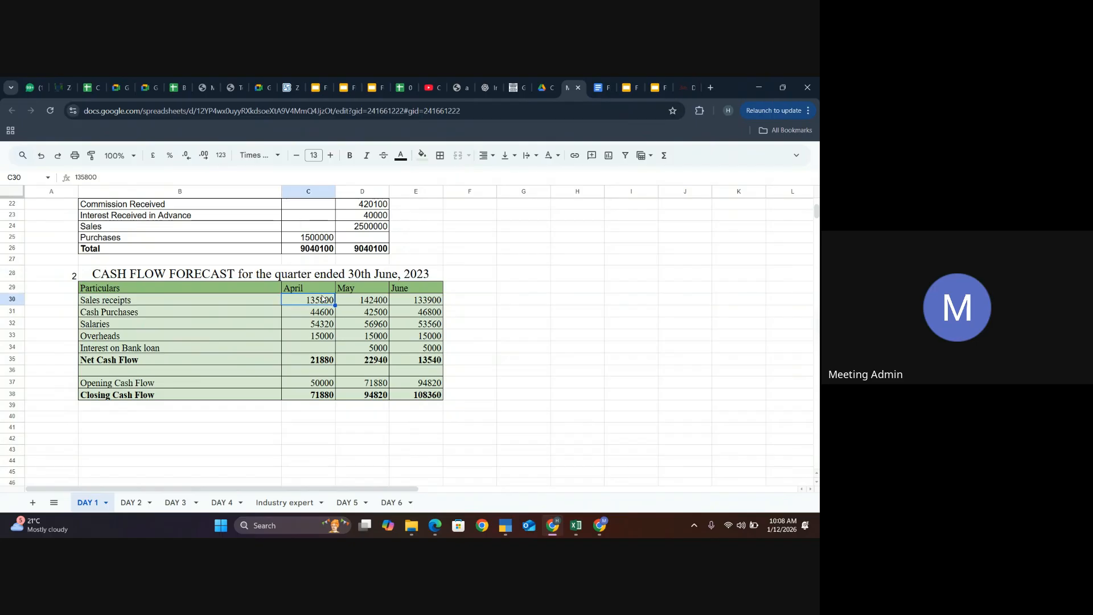
{"action": "left_click", "coordinate": [356, 304]}
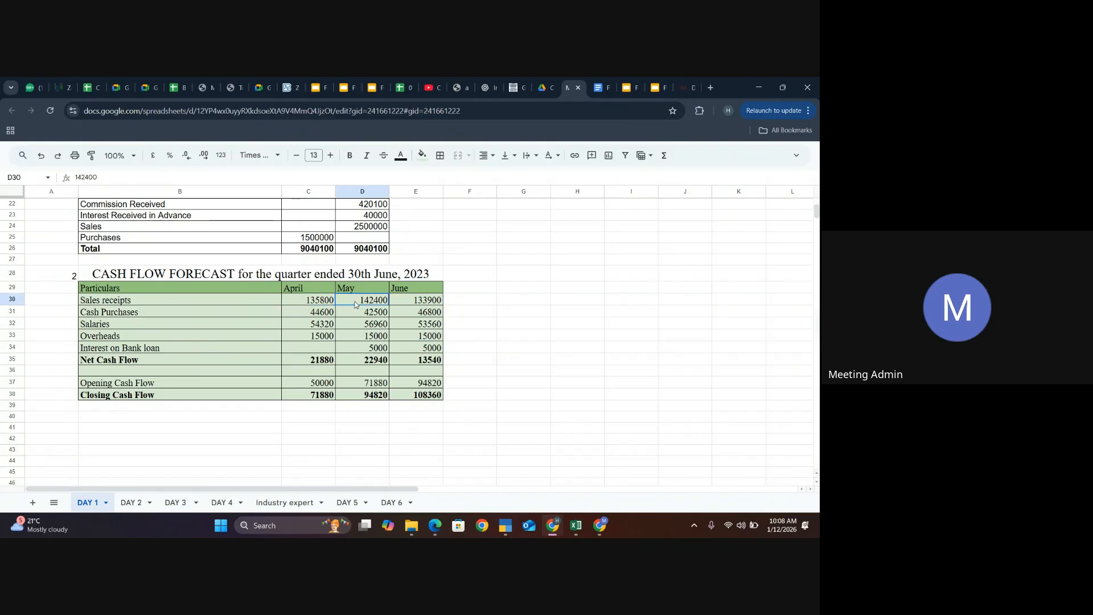
{"action": "left_click", "coordinate": [418, 311]}
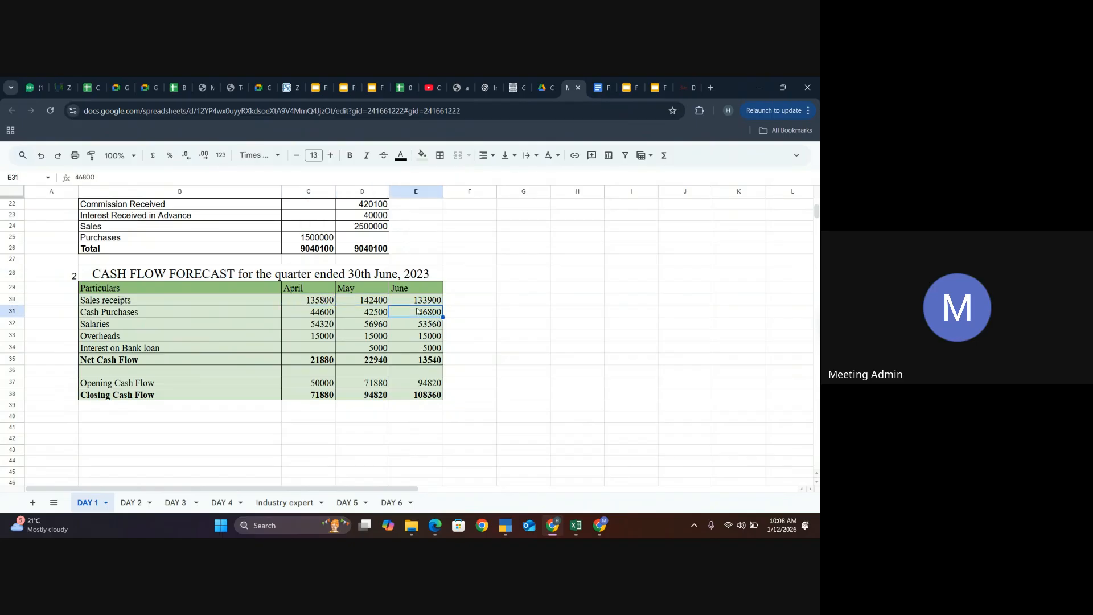
{"action": "left_click", "coordinate": [433, 360]}
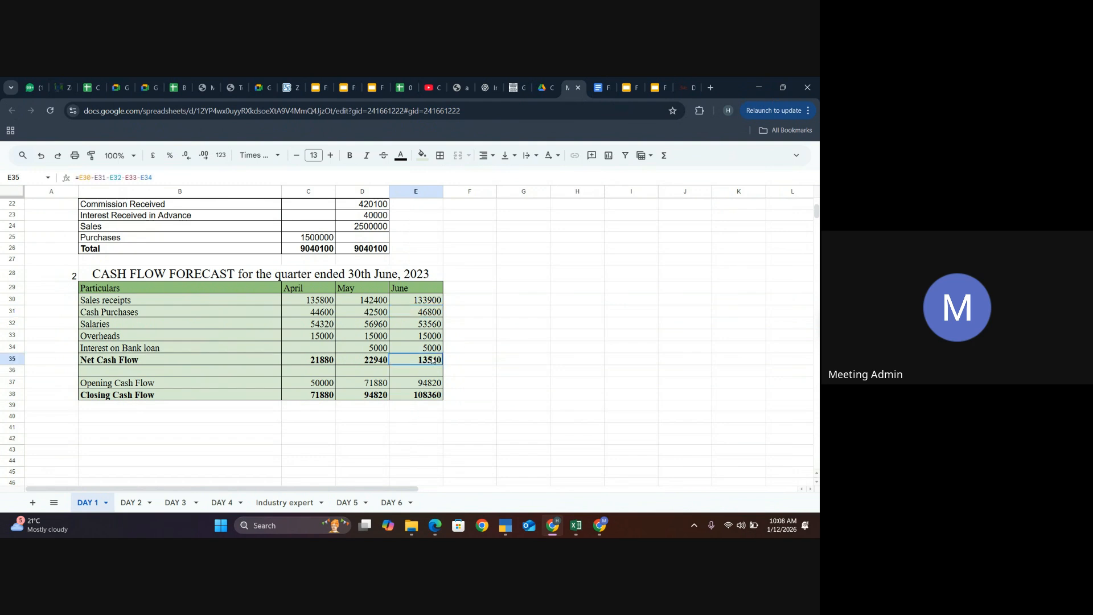
{"action": "left_click", "coordinate": [425, 397]}
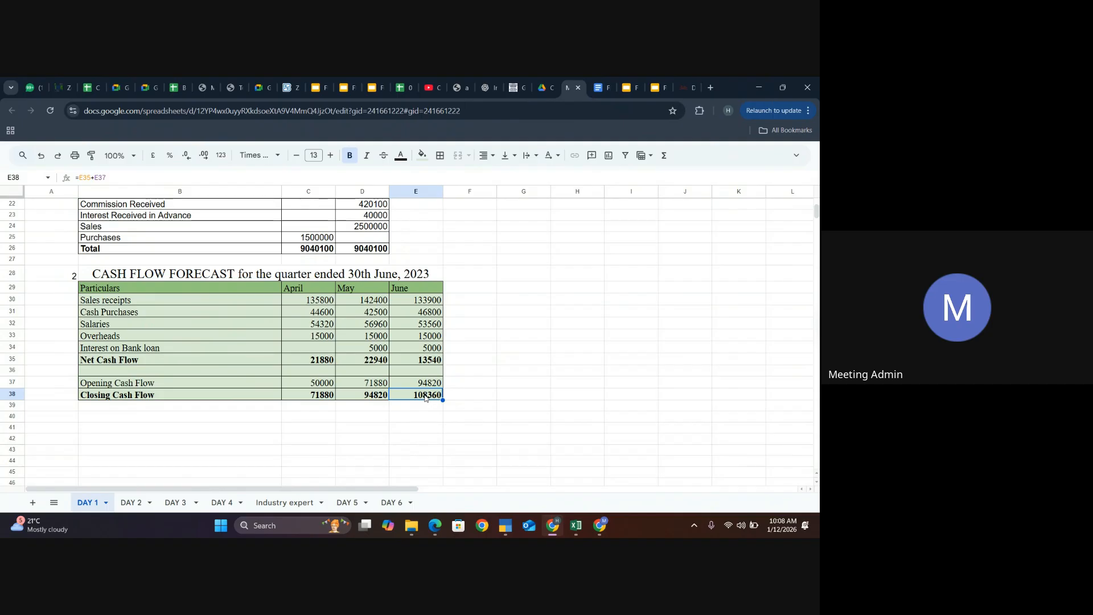
{"action": "left_click", "coordinate": [245, 423]}
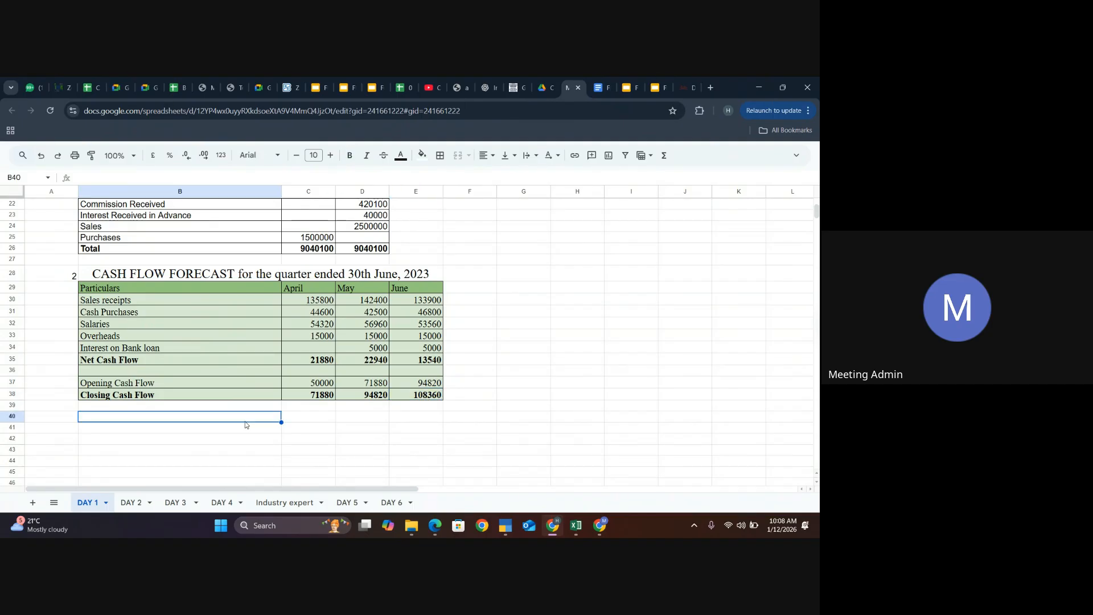
Examine the stock quantity table on the DAY 2 sheet, including the highlighted cells and the closing stock formula in I23
{"action": "left_click", "coordinate": [132, 503]}
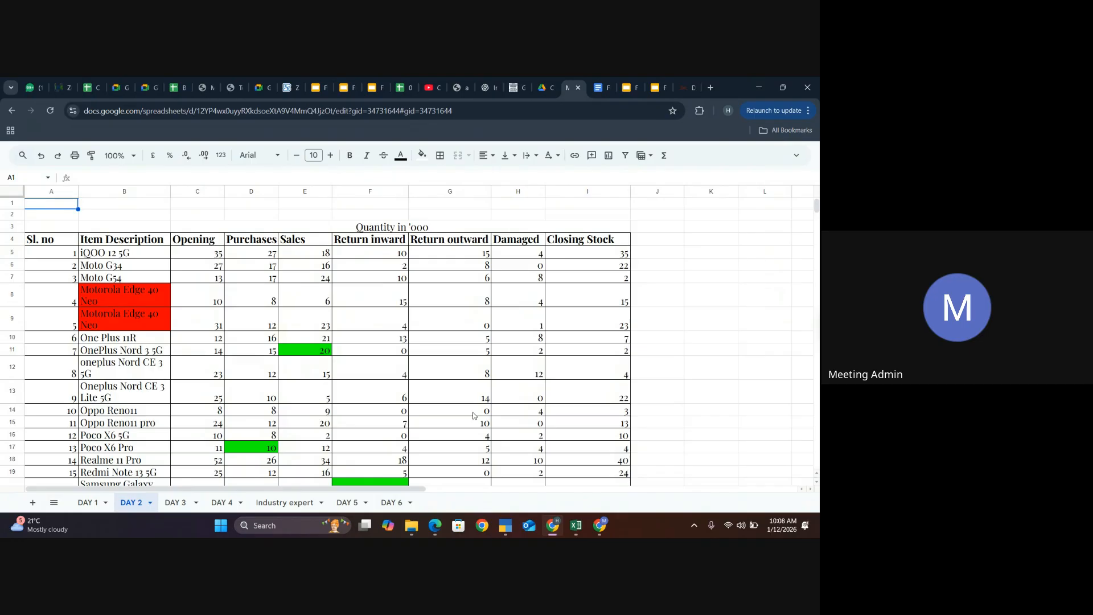
{"action": "scroll", "coordinate": [472, 416], "scroll_direction": "down", "scroll_amount": 2}
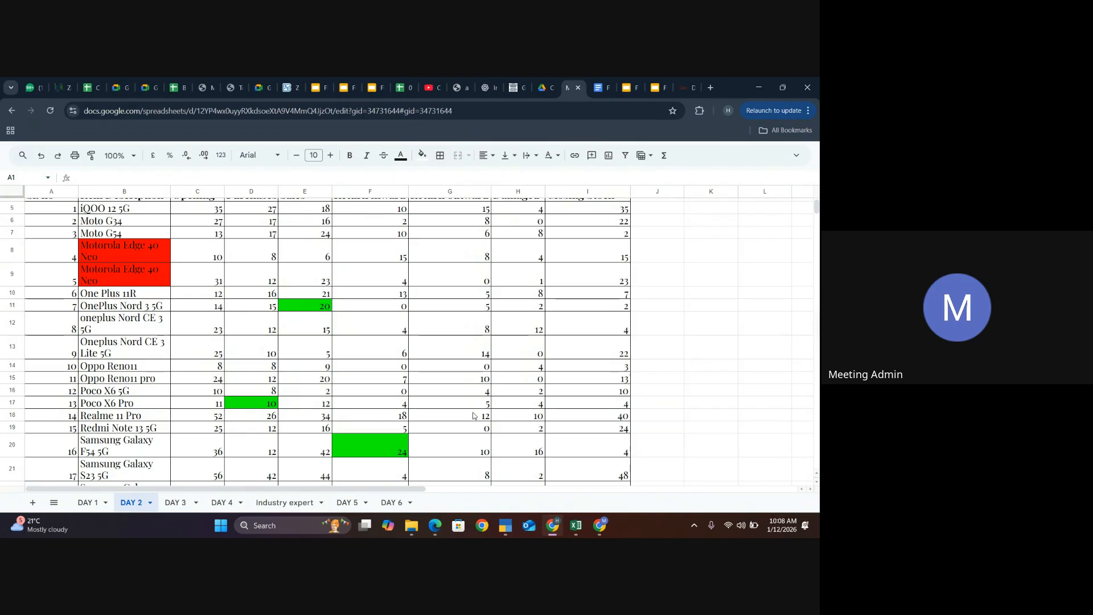
{"action": "scroll", "coordinate": [473, 416], "scroll_direction": "down", "scroll_amount": 2}
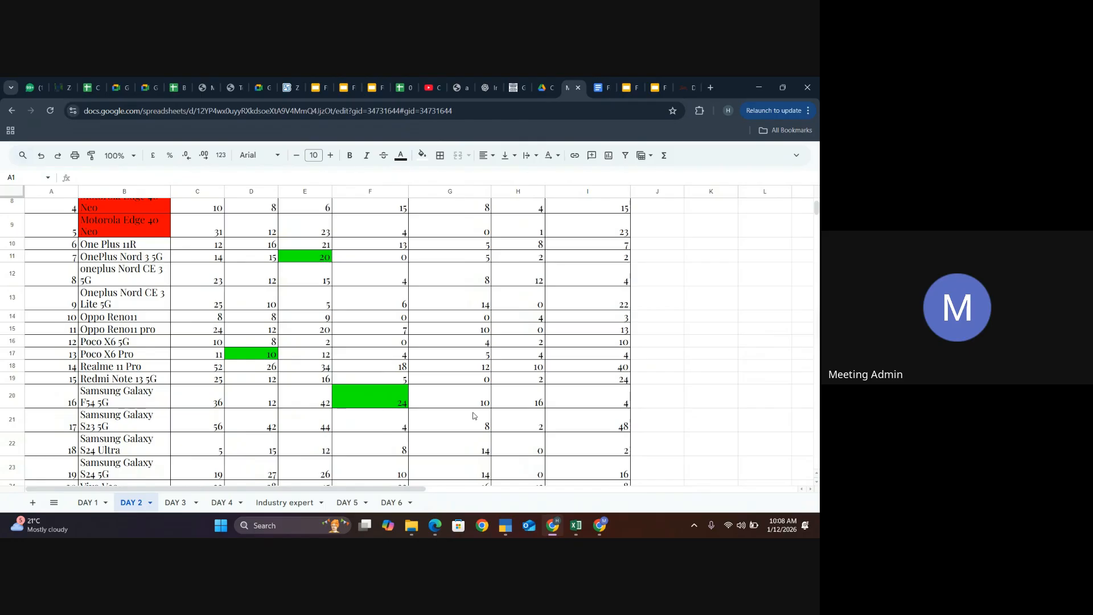
{"action": "scroll", "coordinate": [473, 416], "scroll_direction": "down", "scroll_amount": 1}
{"action": "scroll", "coordinate": [473, 416], "scroll_direction": "down", "scroll_amount": 2}
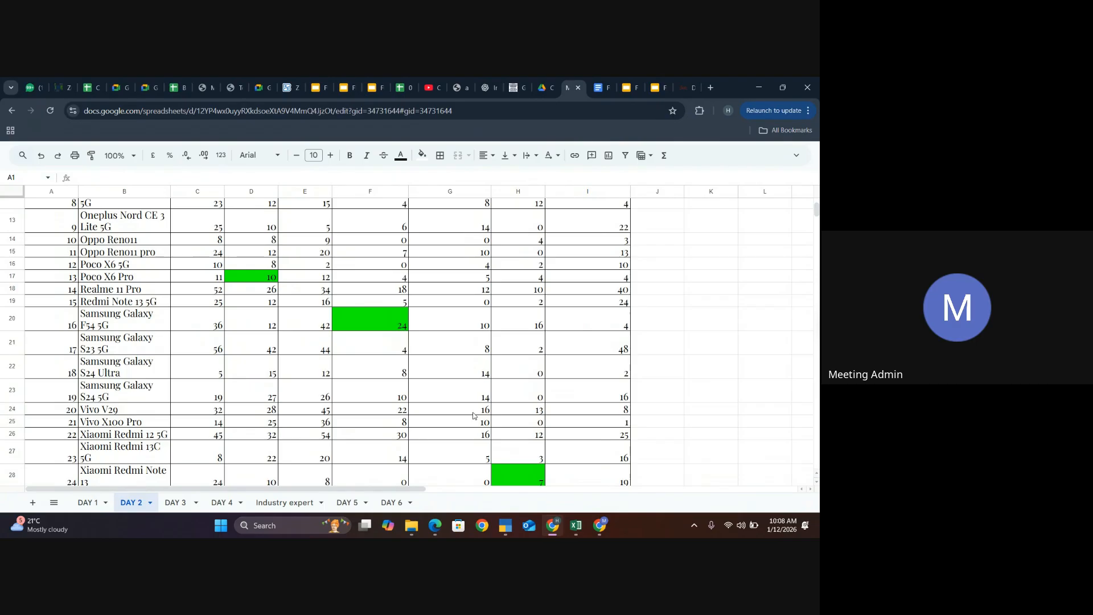
{"action": "left_click", "coordinate": [608, 390]}
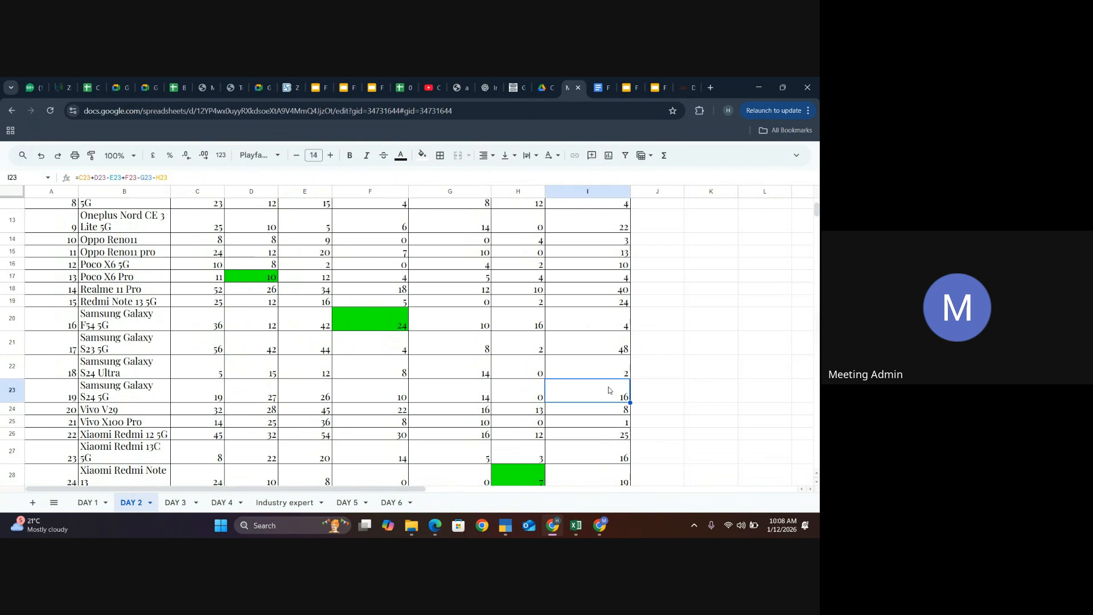
{"action": "scroll", "coordinate": [529, 406], "scroll_direction": "down", "scroll_amount": 3}
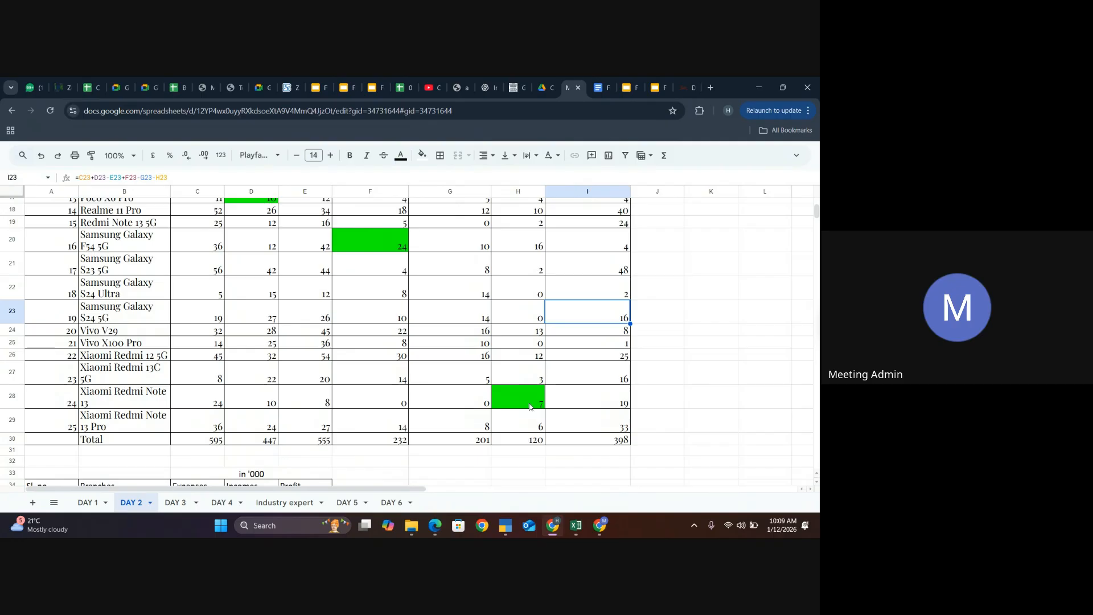
{"action": "left_click", "coordinate": [507, 431]}
Examine the branch-wise expenses, incomes and profit table on the DAY 2 sheet through to its total row
{"action": "scroll", "coordinate": [508, 430], "scroll_direction": "down", "scroll_amount": 2}
{"action": "scroll", "coordinate": [508, 431], "scroll_direction": "down", "scroll_amount": 5}
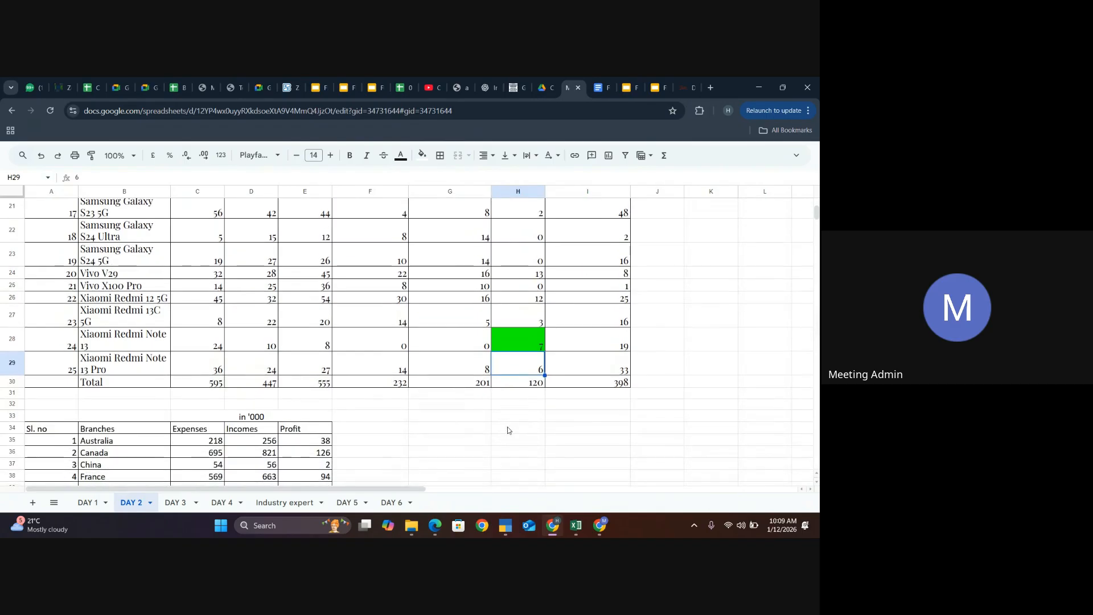
{"action": "right_click", "coordinate": [508, 431]}
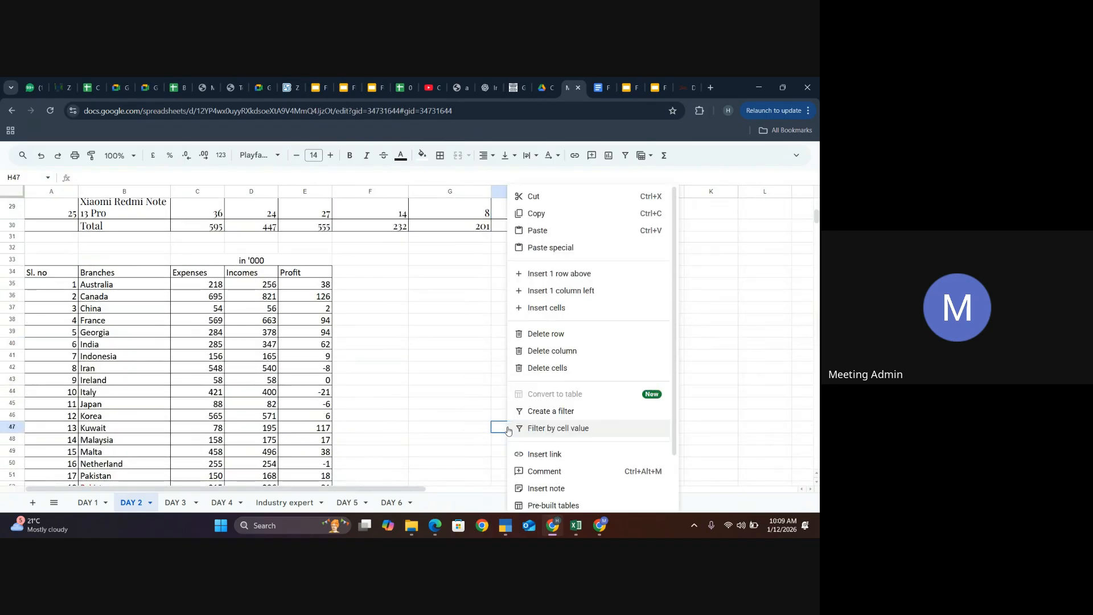
{"action": "left_click", "coordinate": [454, 430]}
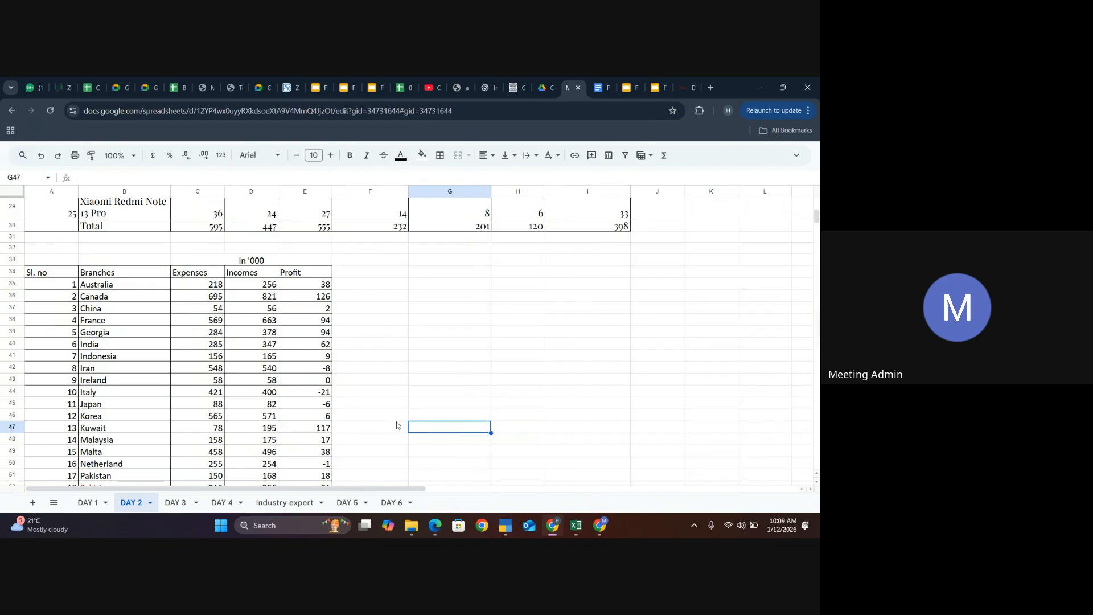
{"action": "scroll", "coordinate": [397, 425], "scroll_direction": "down", "scroll_amount": 2}
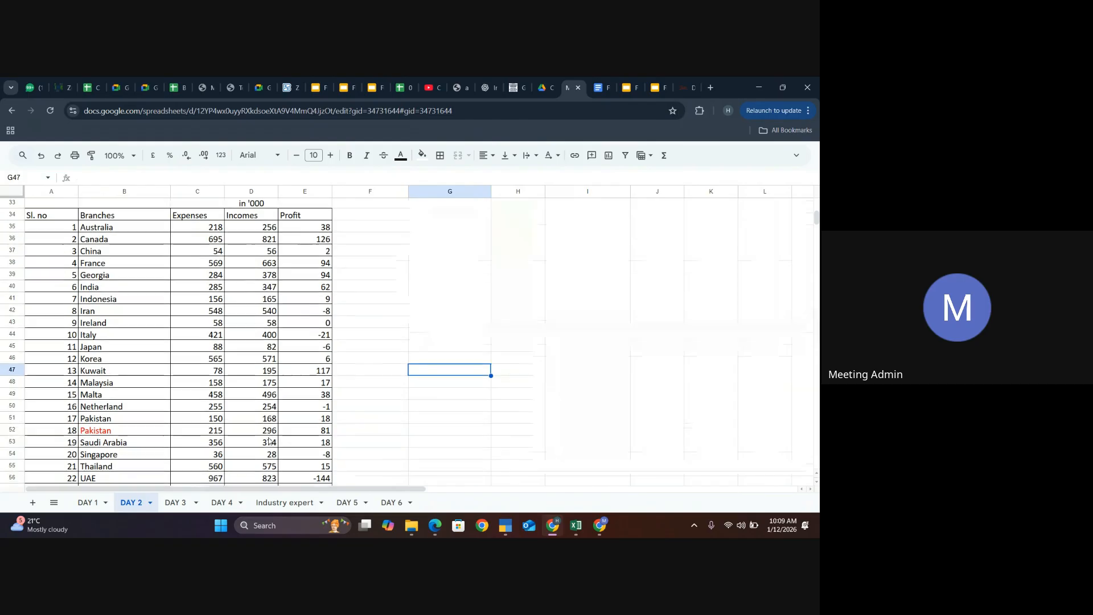
{"action": "scroll", "coordinate": [269, 441], "scroll_direction": "down", "scroll_amount": 3}
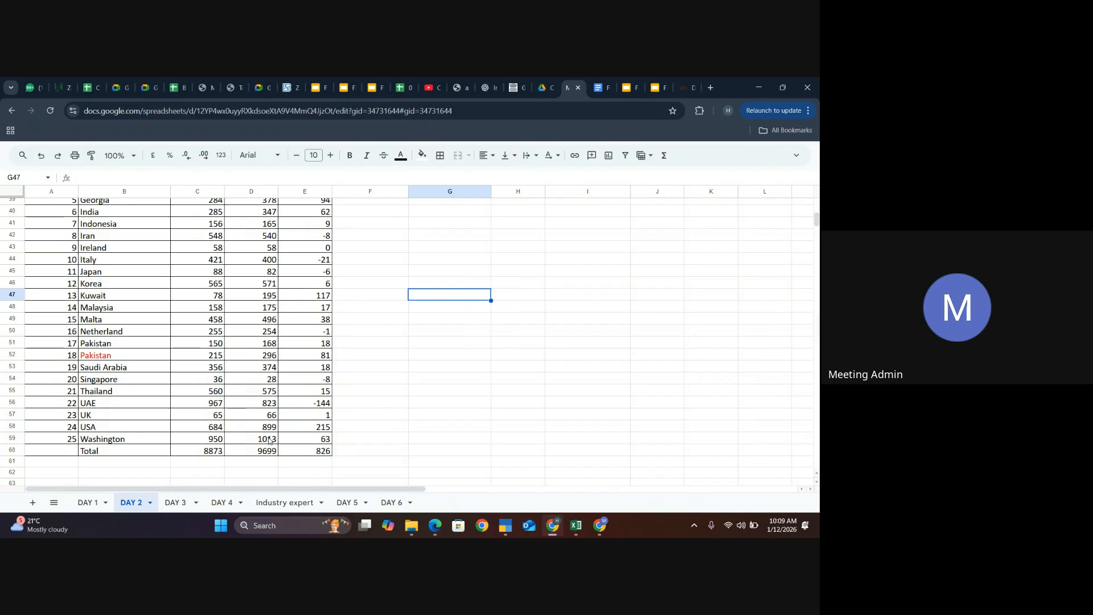
{"action": "scroll", "coordinate": [269, 441], "scroll_direction": "down", "scroll_amount": 1}
{"action": "scroll", "coordinate": [269, 441], "scroll_direction": "down", "scroll_amount": 1}
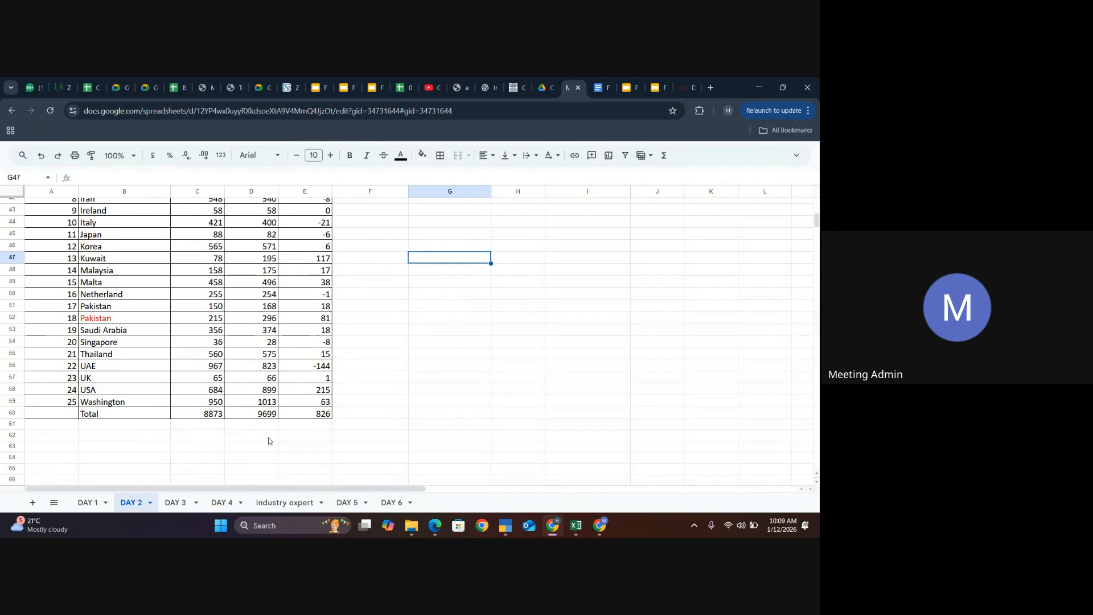
Switch to the DAY 3 sheet and examine the M/S ASP Ltd purchase invoices and the supplier payments table
{"action": "left_click", "coordinate": [183, 504]}
{"action": "scroll", "coordinate": [256, 432], "scroll_direction": "down", "scroll_amount": 1}
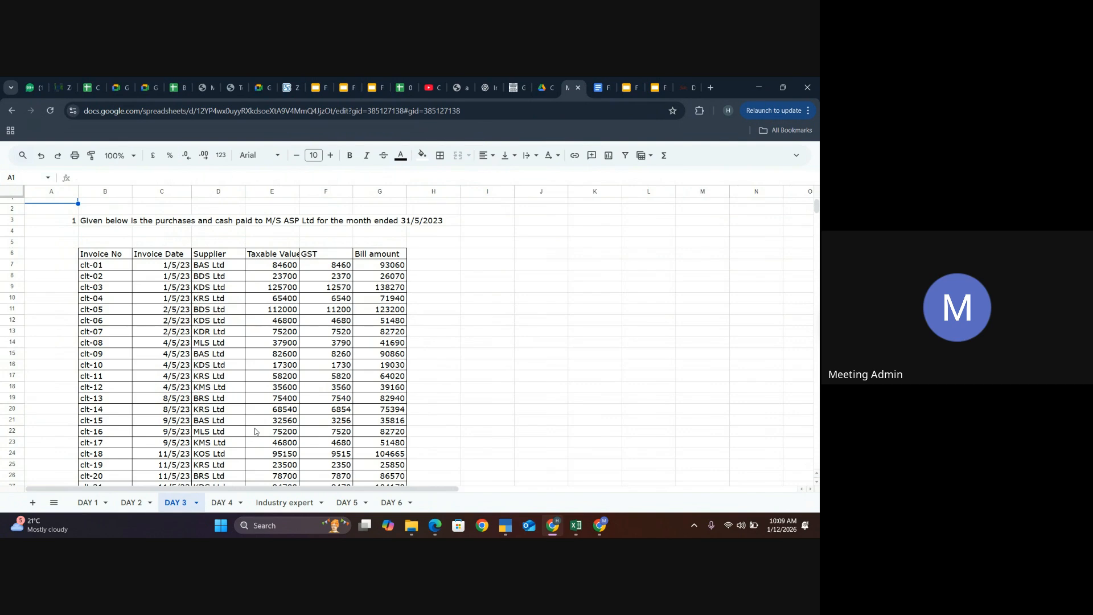
{"action": "scroll", "coordinate": [255, 432], "scroll_direction": "down", "scroll_amount": 3}
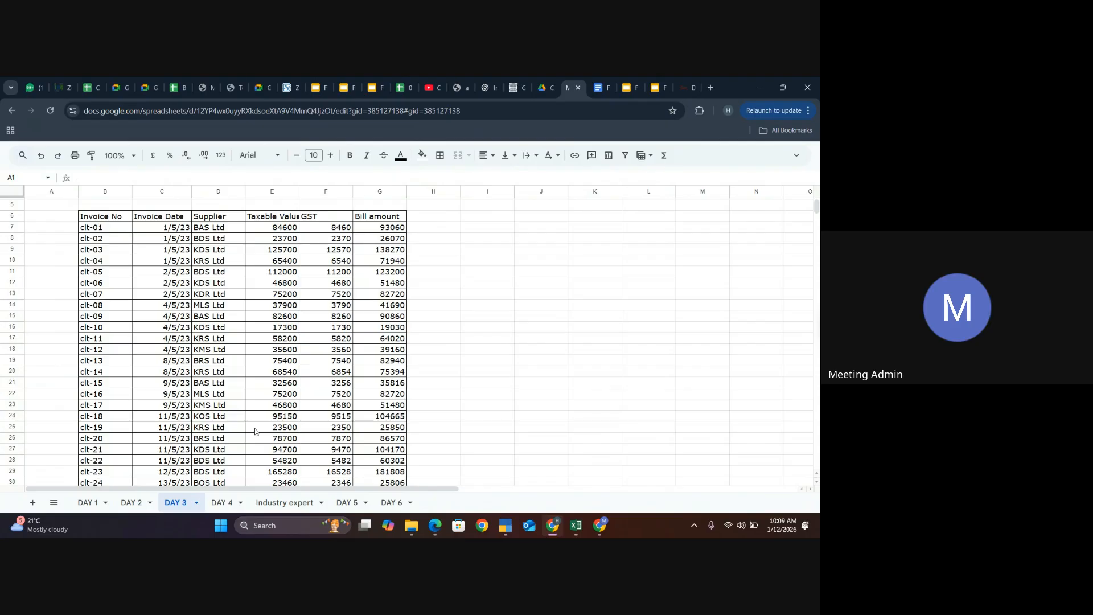
{"action": "scroll", "coordinate": [255, 432], "scroll_direction": "down", "scroll_amount": 10}
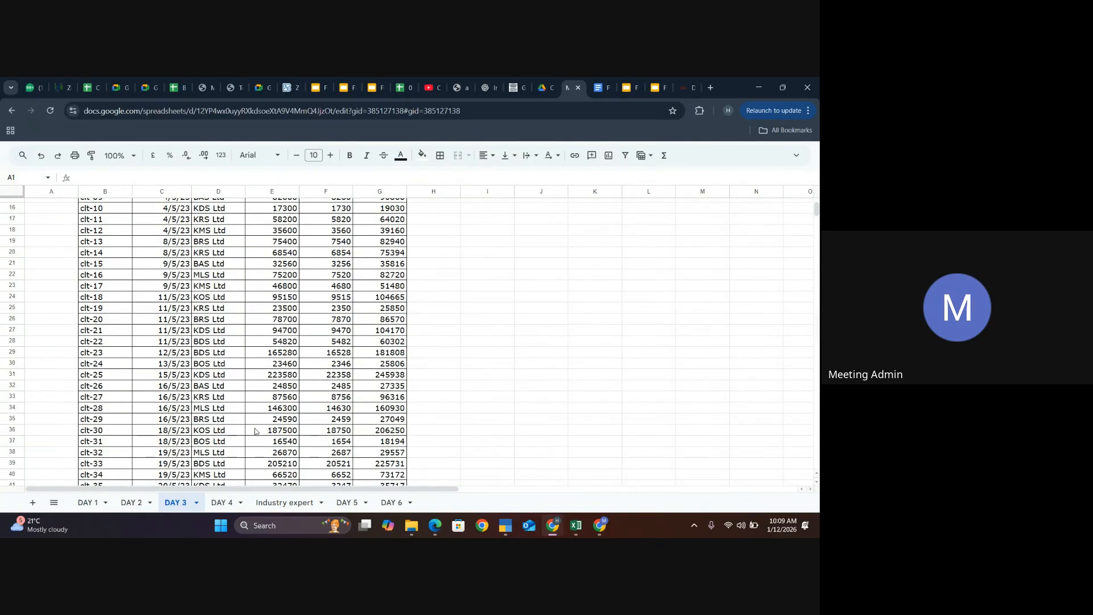
{"action": "scroll", "coordinate": [255, 432], "scroll_direction": "down", "scroll_amount": 8}
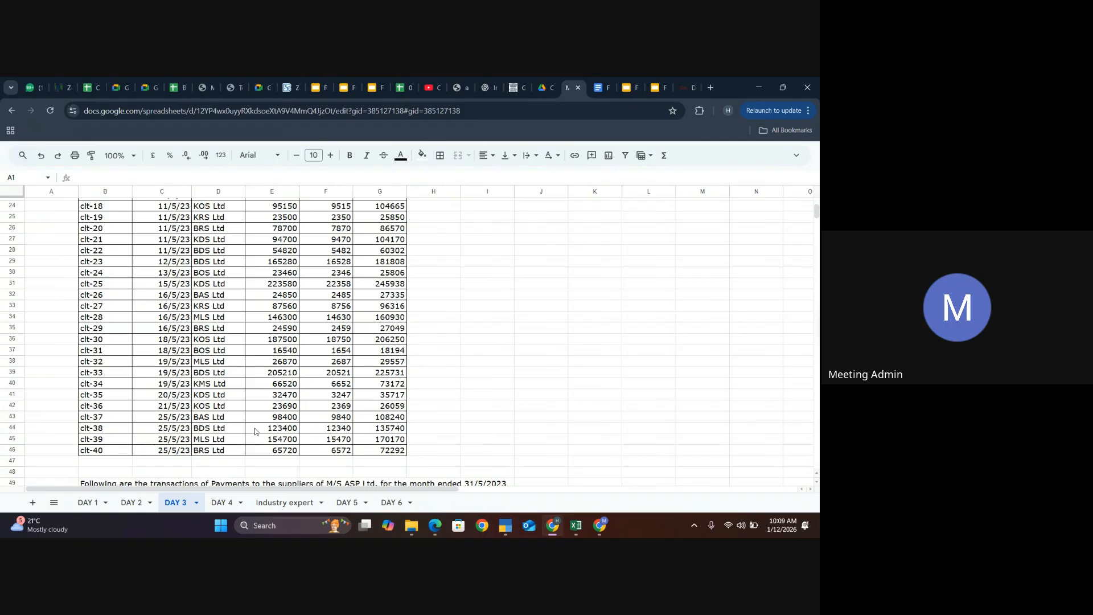
{"action": "scroll", "coordinate": [255, 432], "scroll_direction": "down", "scroll_amount": 3}
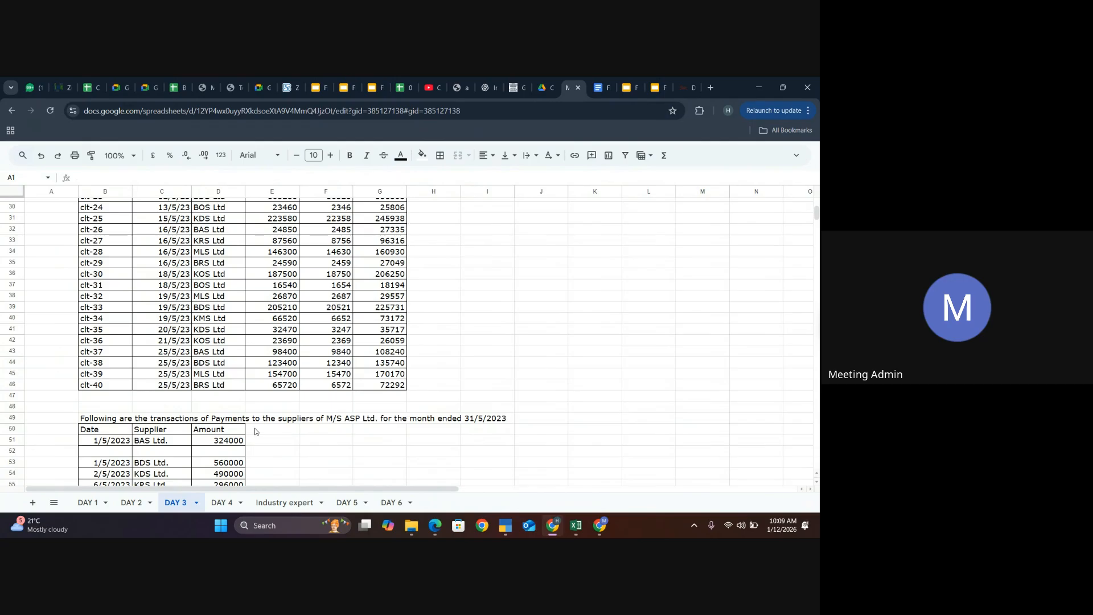
{"action": "scroll", "coordinate": [255, 432], "scroll_direction": "down", "scroll_amount": 5}
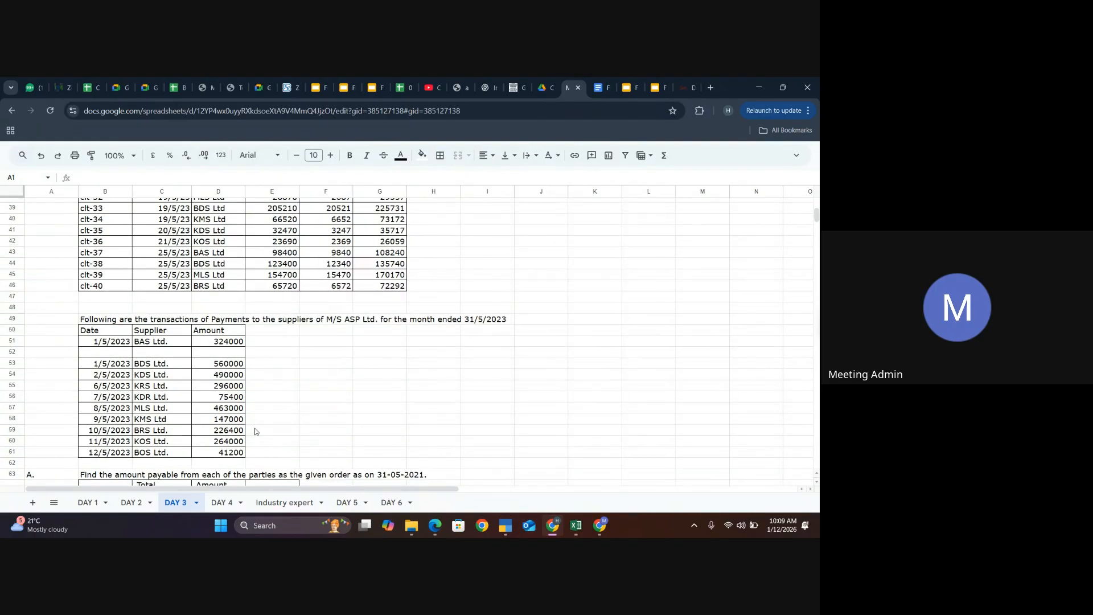
{"action": "scroll", "coordinate": [255, 431], "scroll_direction": "down", "scroll_amount": 3}
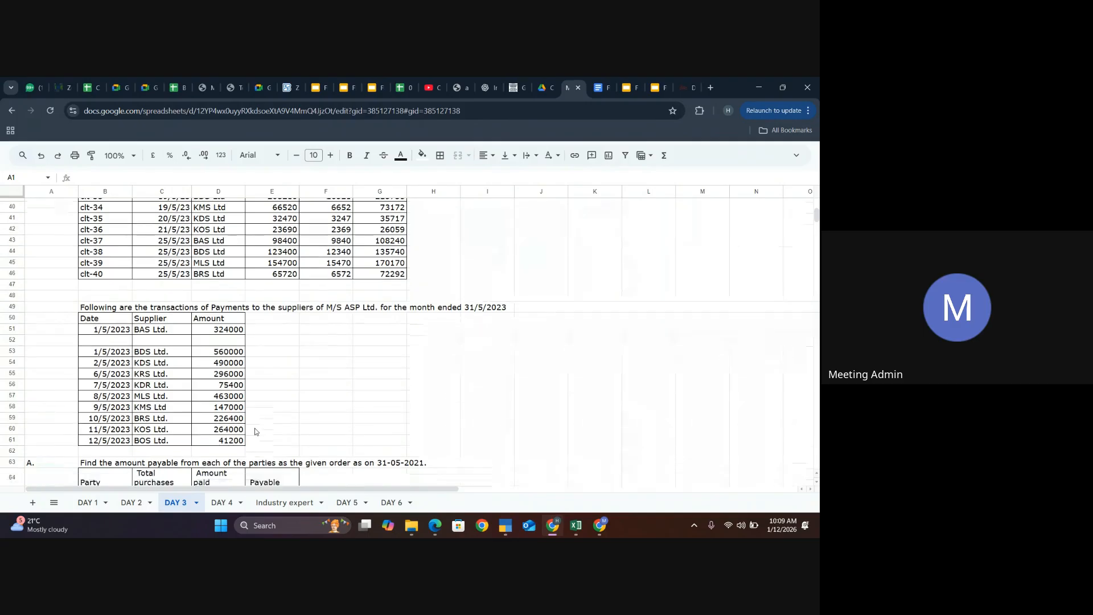
Examine the DAY 3 answers A to C on amounts payable, maximum and minimum values, and number and average of purchases
{"action": "scroll", "coordinate": [255, 431], "scroll_direction": "down", "scroll_amount": 1}
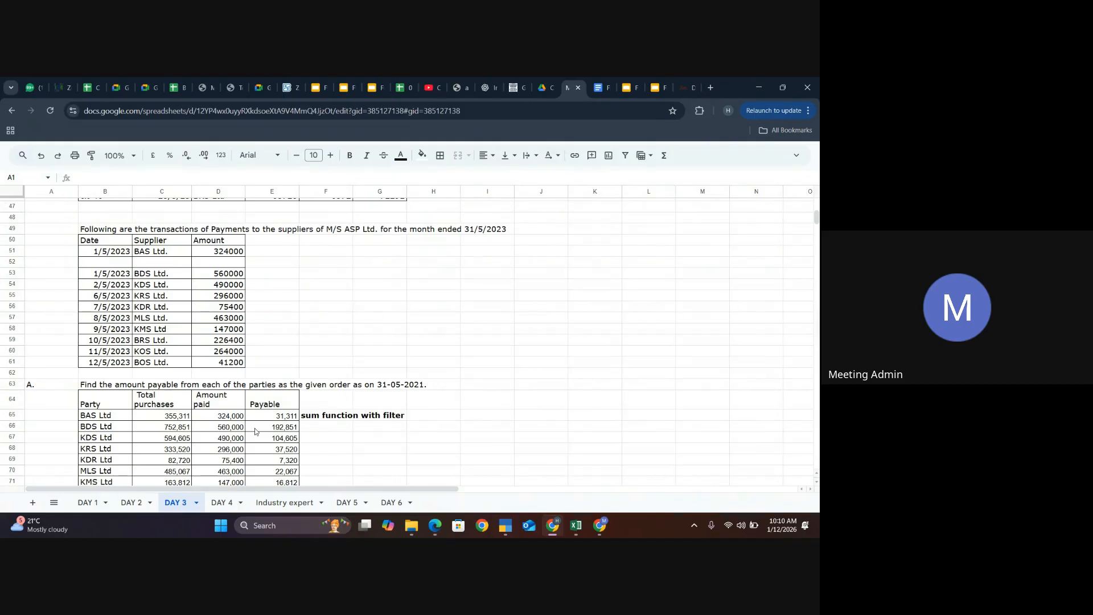
{"action": "scroll", "coordinate": [255, 432], "scroll_direction": "down", "scroll_amount": 5}
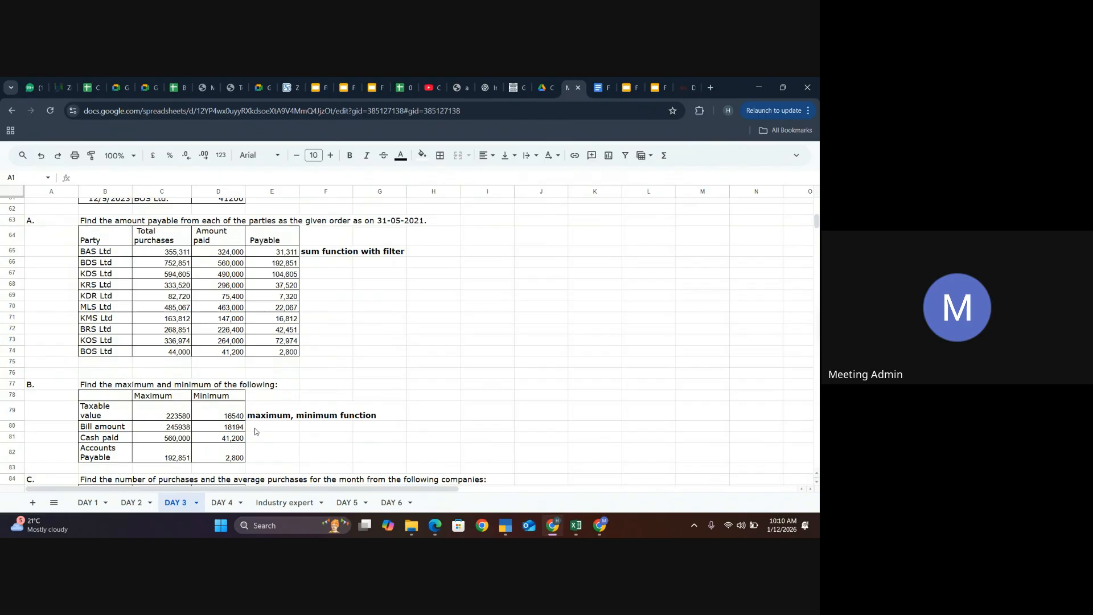
{"action": "scroll", "coordinate": [256, 432], "scroll_direction": "down", "scroll_amount": 3}
{"action": "scroll", "coordinate": [256, 429], "scroll_direction": "down", "scroll_amount": 1}
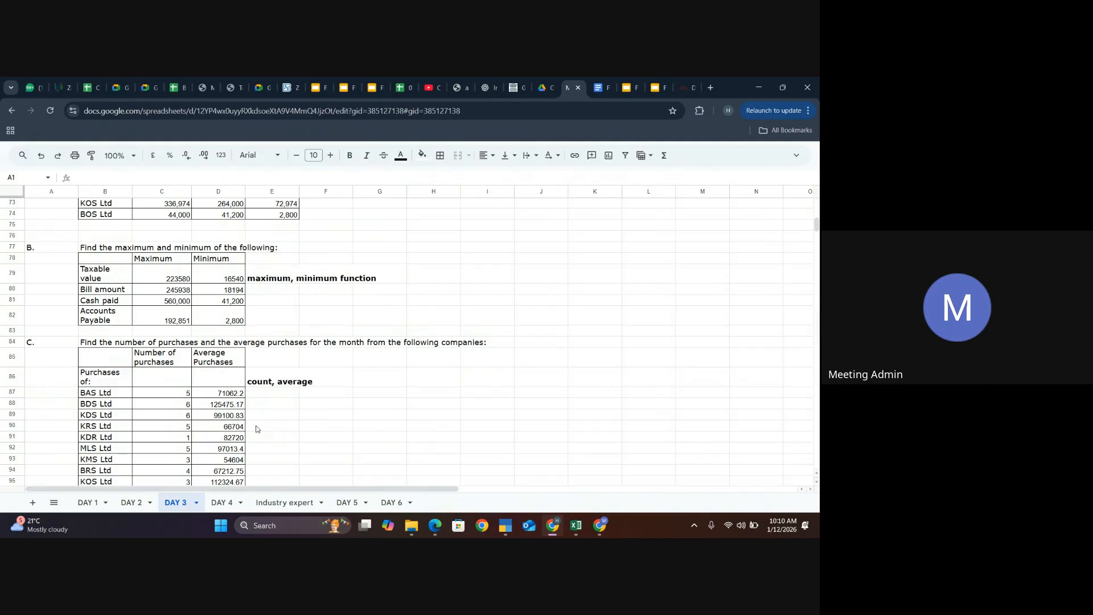
{"action": "scroll", "coordinate": [257, 429], "scroll_direction": "down", "scroll_amount": 3}
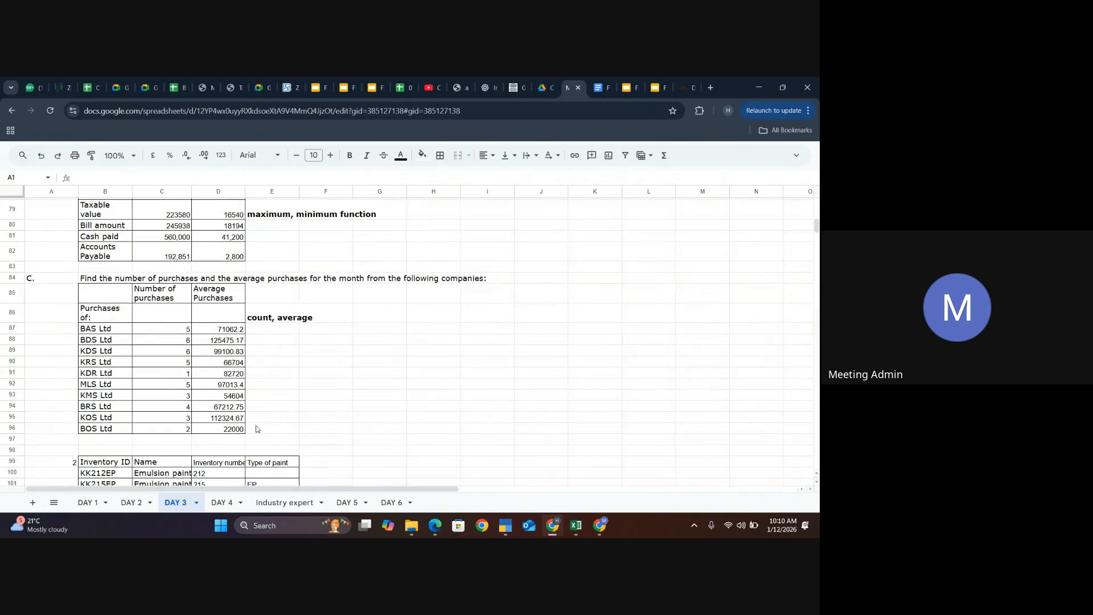
{"action": "scroll", "coordinate": [256, 428], "scroll_direction": "down", "scroll_amount": 1}
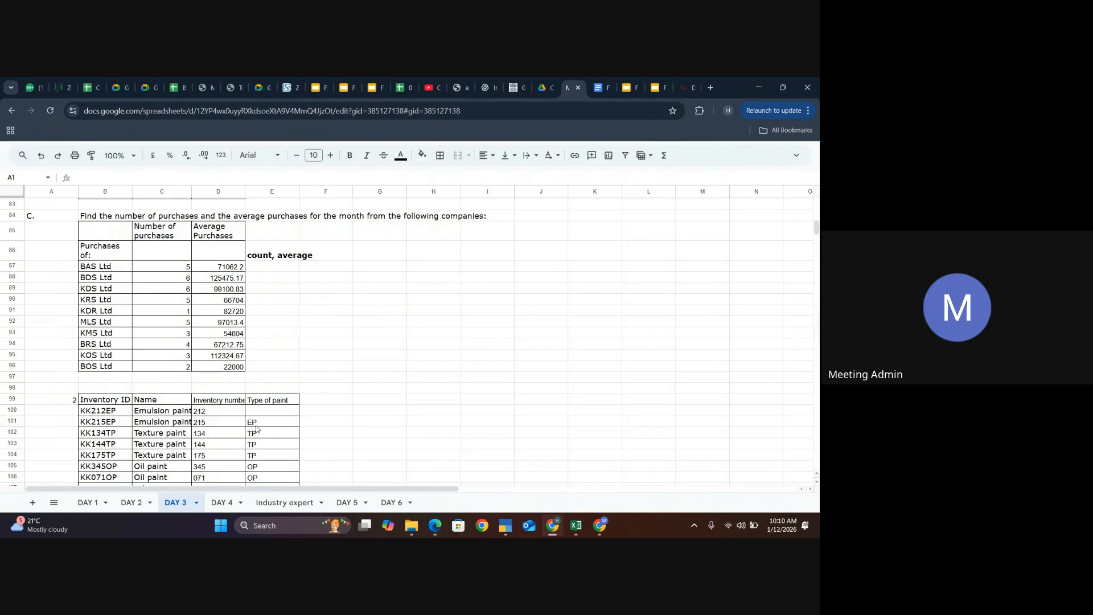
Examine the paint inventory table in question 2 of DAY 3, including the type-of-paint formula in E101
{"action": "scroll", "coordinate": [256, 429], "scroll_direction": "down", "scroll_amount": 5}
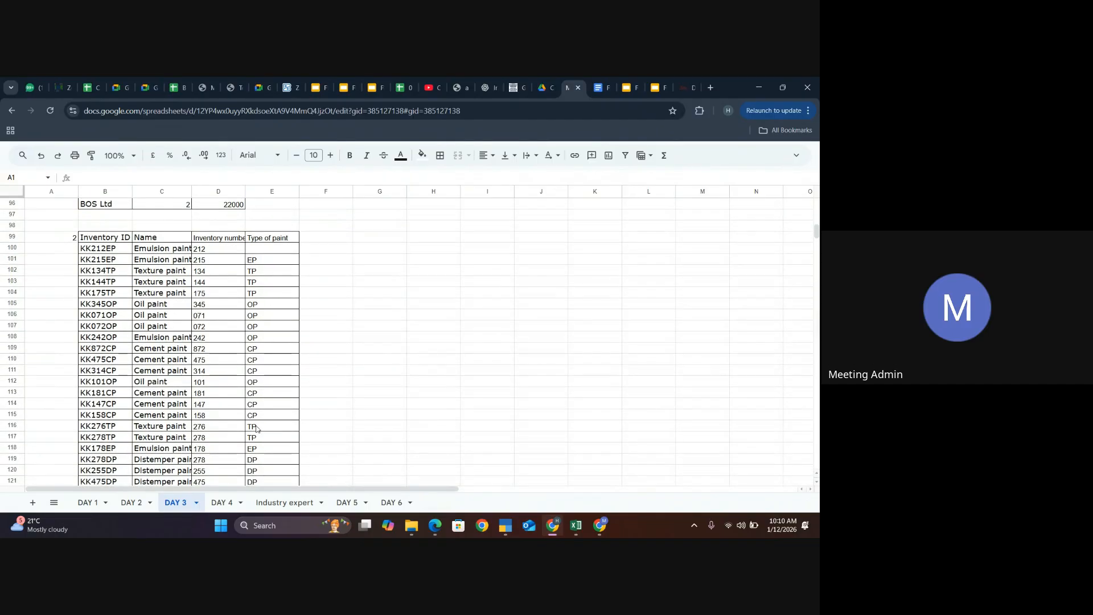
{"action": "scroll", "coordinate": [256, 429], "scroll_direction": "down", "scroll_amount": 1}
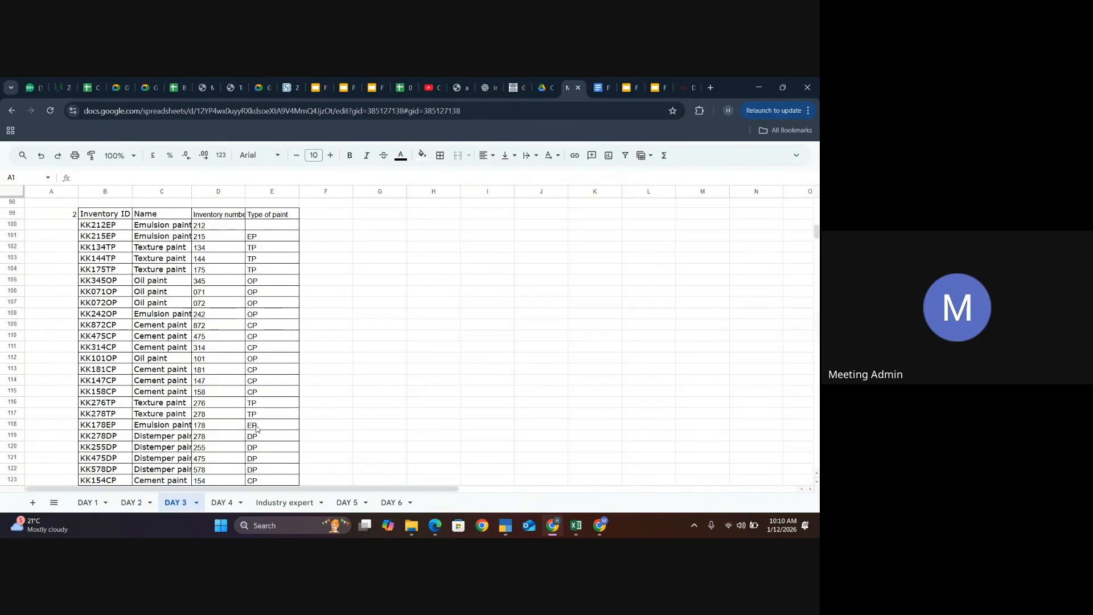
{"action": "left_click", "coordinate": [264, 237]}
{"action": "scroll", "coordinate": [231, 334], "scroll_direction": "down", "scroll_amount": 1}
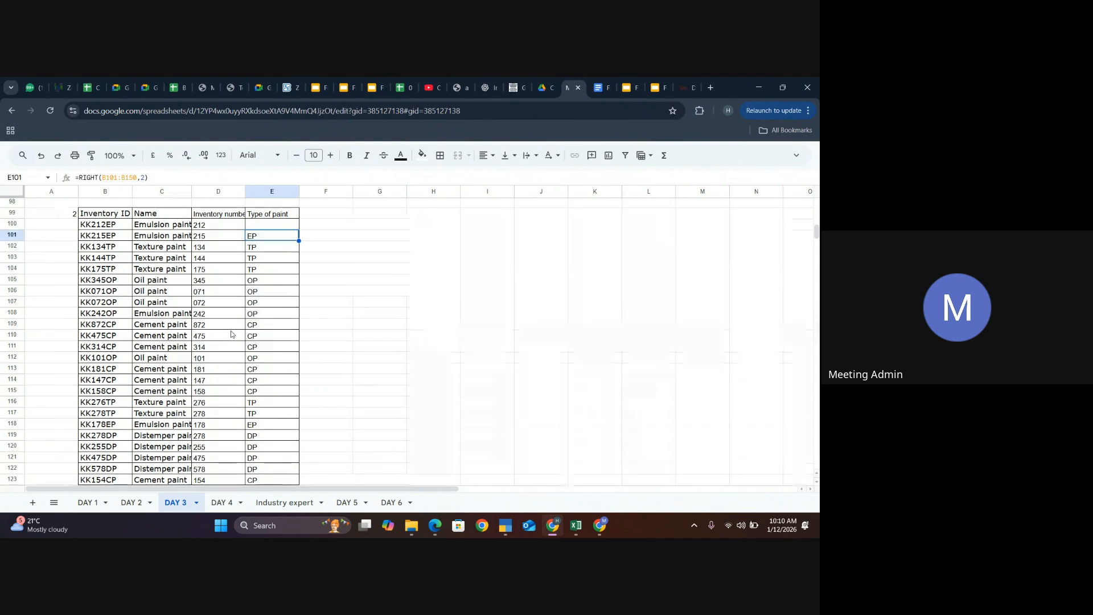
{"action": "scroll", "coordinate": [231, 335], "scroll_direction": "down", "scroll_amount": 1}
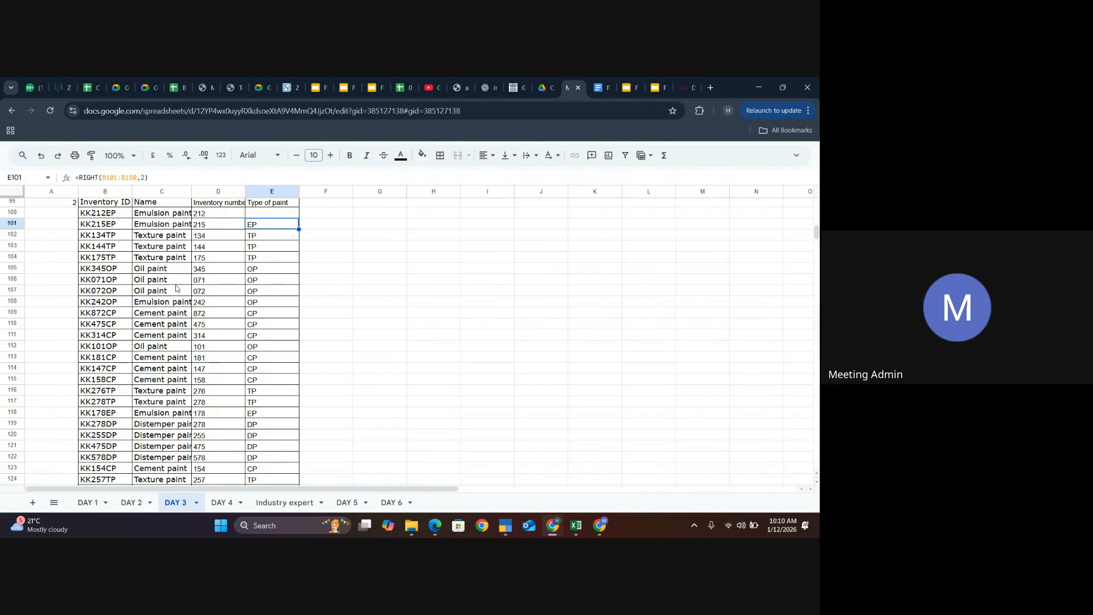
{"action": "scroll", "coordinate": [210, 339], "scroll_direction": "down", "scroll_amount": 6}
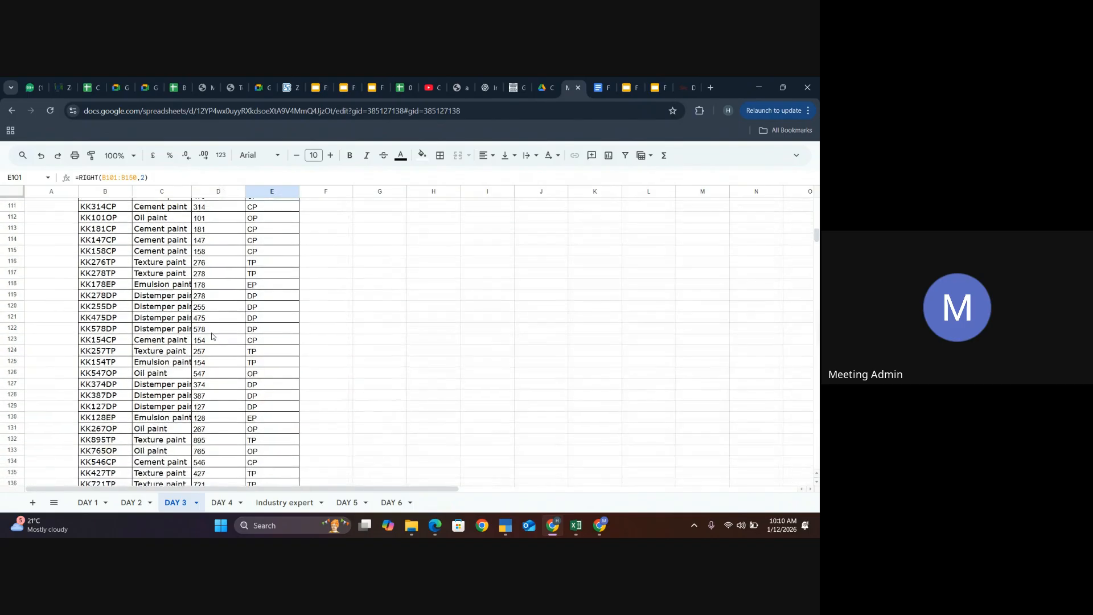
{"action": "scroll", "coordinate": [212, 336], "scroll_direction": "up", "scroll_amount": 3}
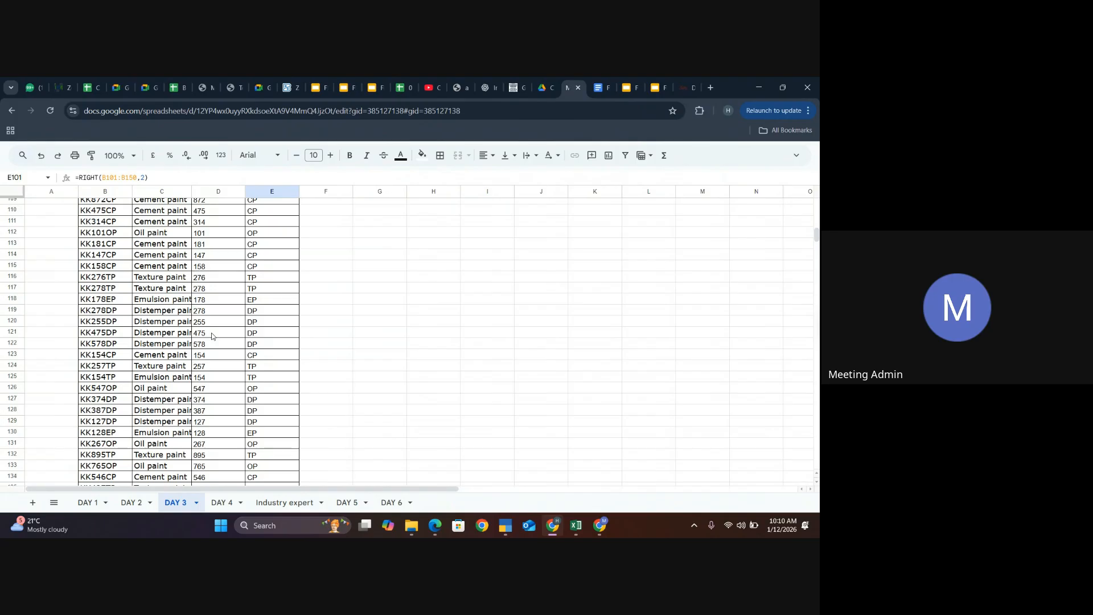
{"action": "scroll", "coordinate": [212, 337], "scroll_direction": "down", "scroll_amount": 3}
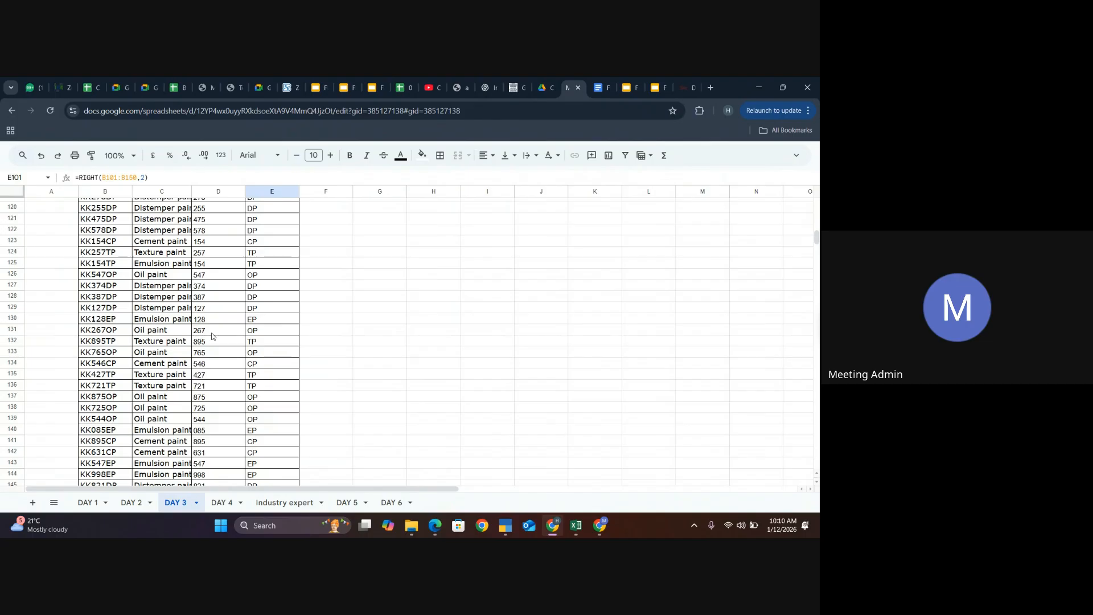
{"action": "scroll", "coordinate": [211, 336], "scroll_direction": "down", "scroll_amount": 2}
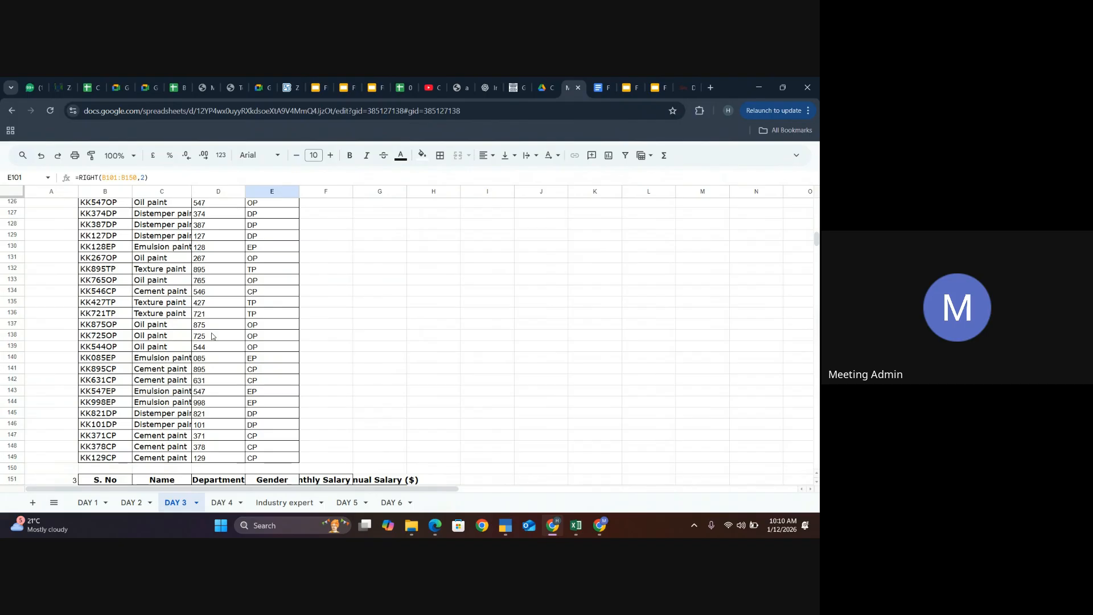
{"action": "scroll", "coordinate": [212, 336], "scroll_direction": "down", "scroll_amount": 3}
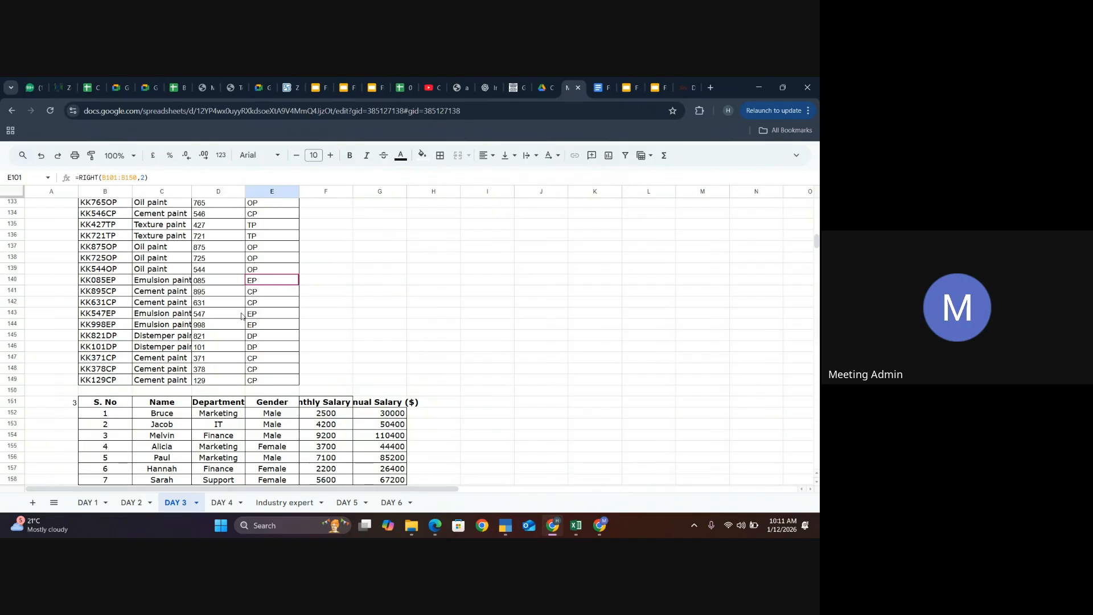
{"action": "scroll", "coordinate": [224, 337], "scroll_direction": "down", "scroll_amount": 2}
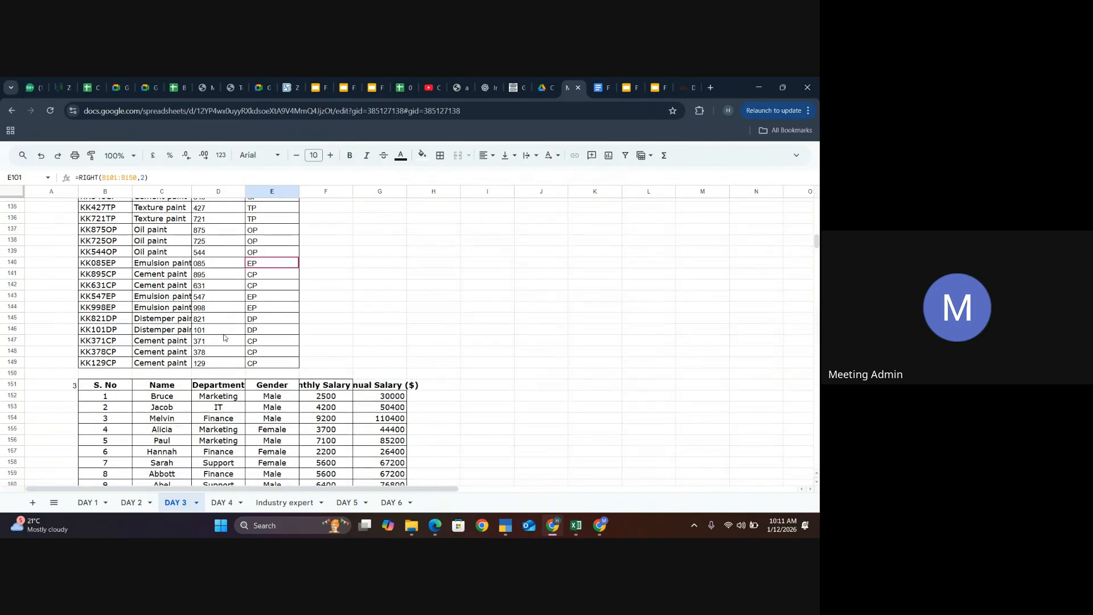
Examine the employee salary table in question 3 of DAY 3, including the annual salary formula in G152
{"action": "scroll", "coordinate": [224, 338], "scroll_direction": "down", "scroll_amount": 5}
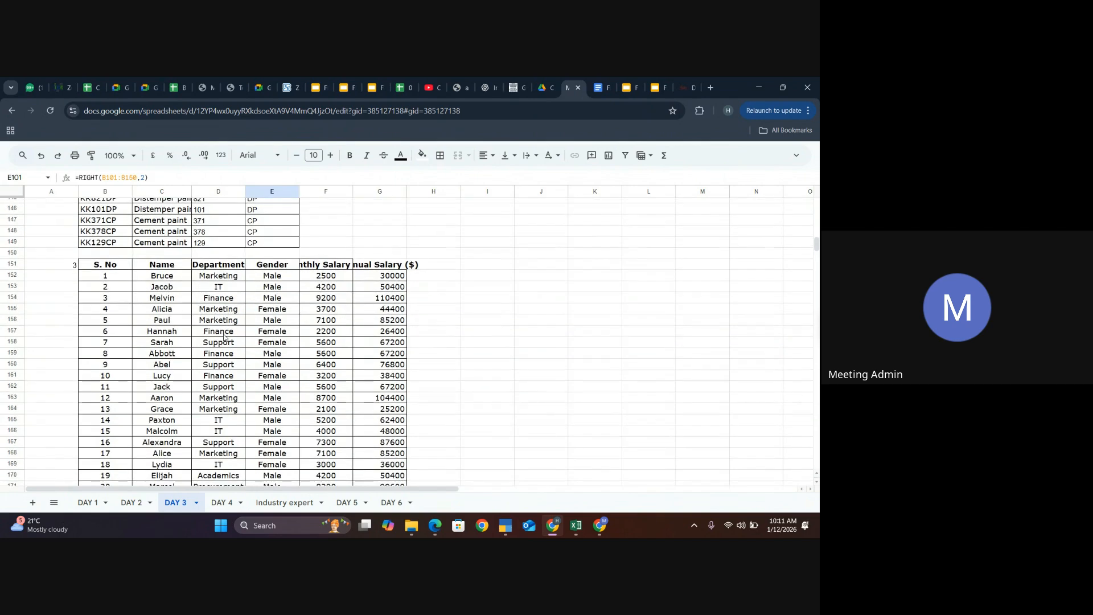
{"action": "scroll", "coordinate": [223, 337], "scroll_direction": "down", "scroll_amount": 1}
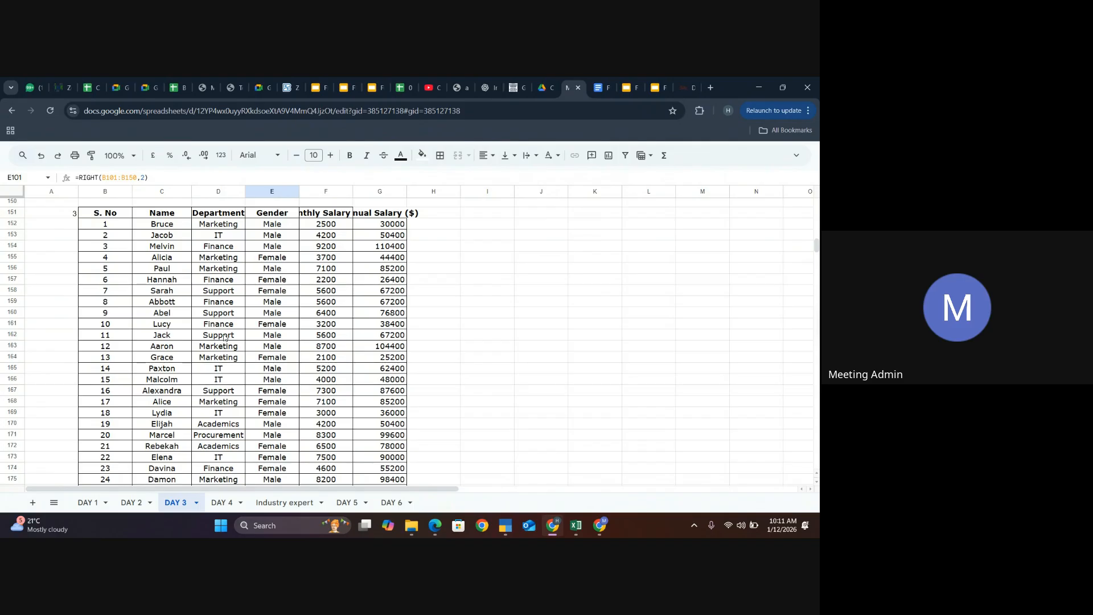
{"action": "left_click", "coordinate": [390, 226]}
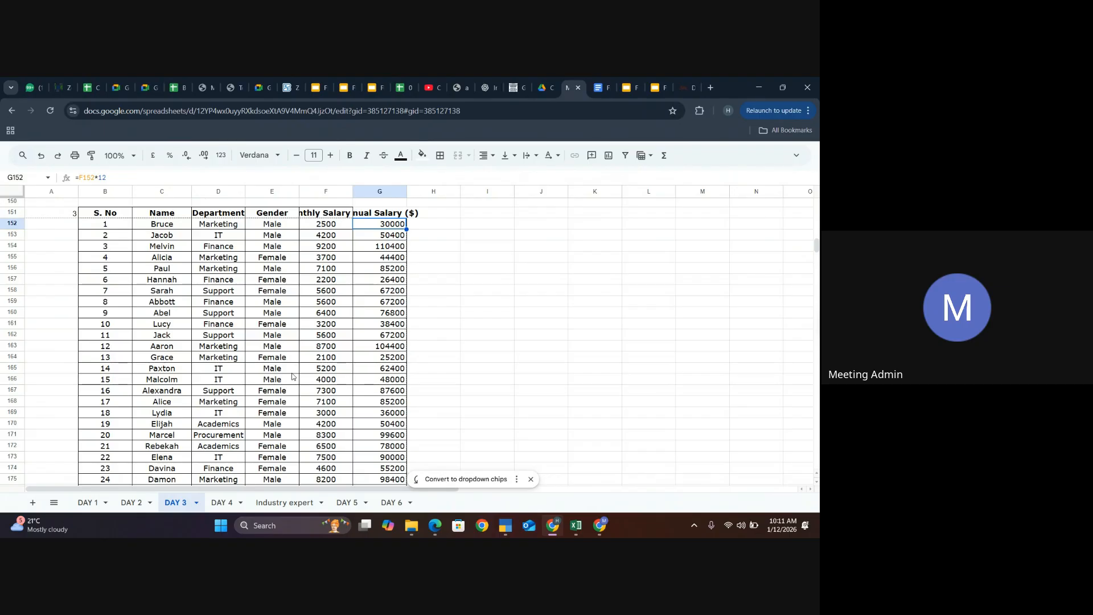
{"action": "scroll", "coordinate": [292, 377], "scroll_direction": "down", "scroll_amount": 2}
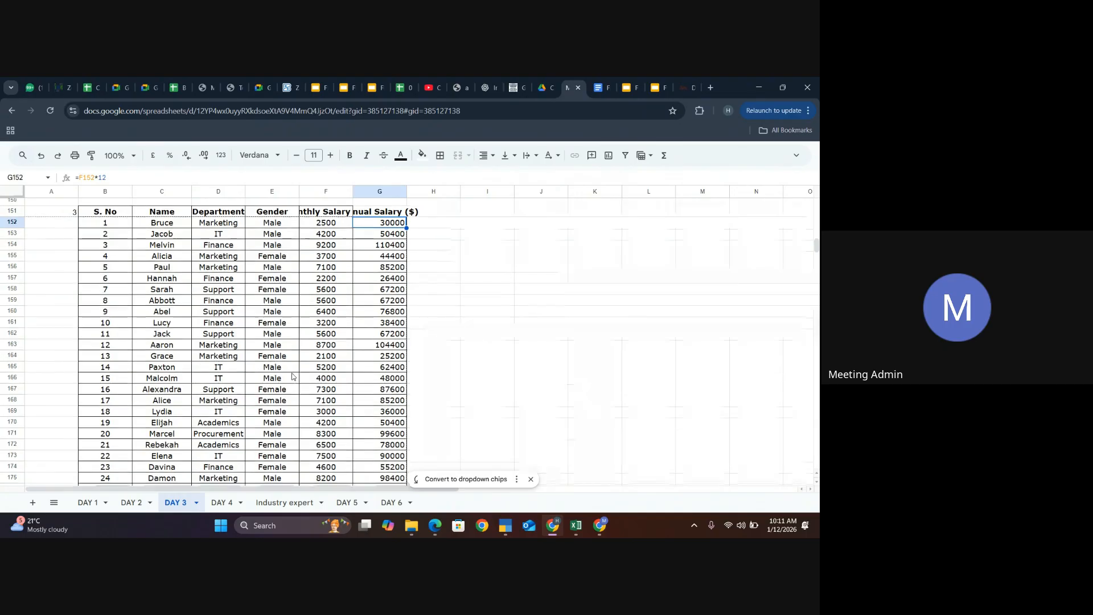
{"action": "scroll", "coordinate": [292, 376], "scroll_direction": "down", "scroll_amount": 4}
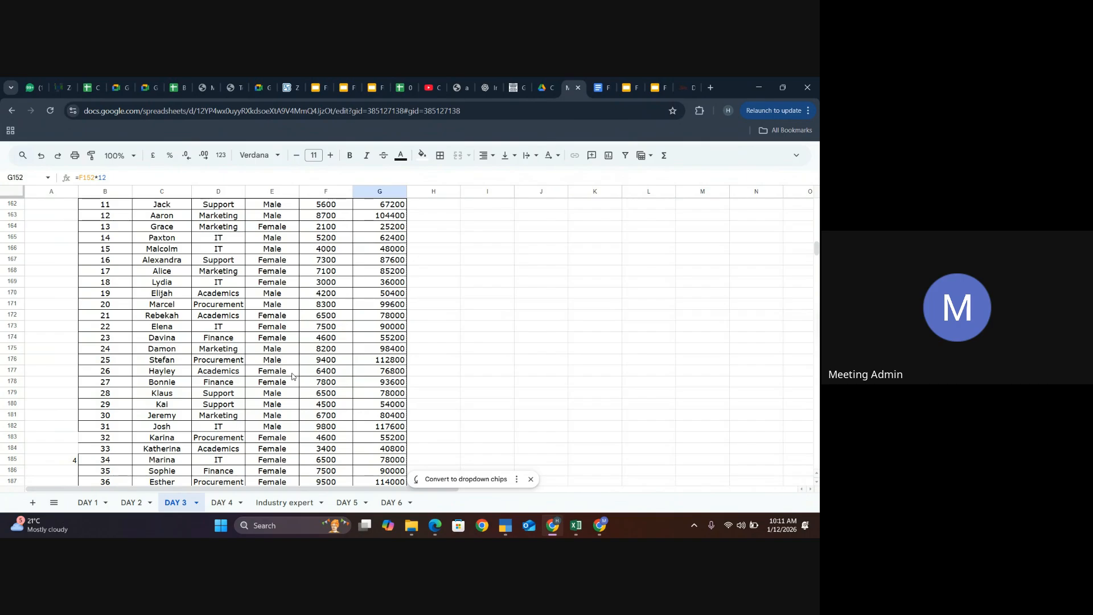
{"action": "scroll", "coordinate": [292, 376], "scroll_direction": "down", "scroll_amount": 3}
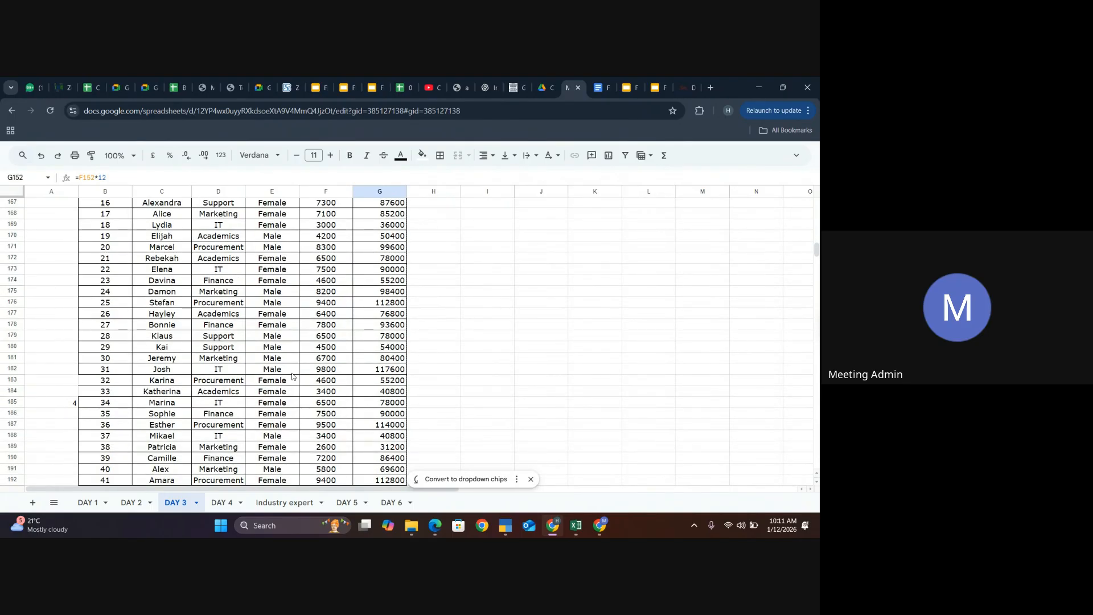
{"action": "scroll", "coordinate": [292, 376], "scroll_direction": "down", "scroll_amount": 3}
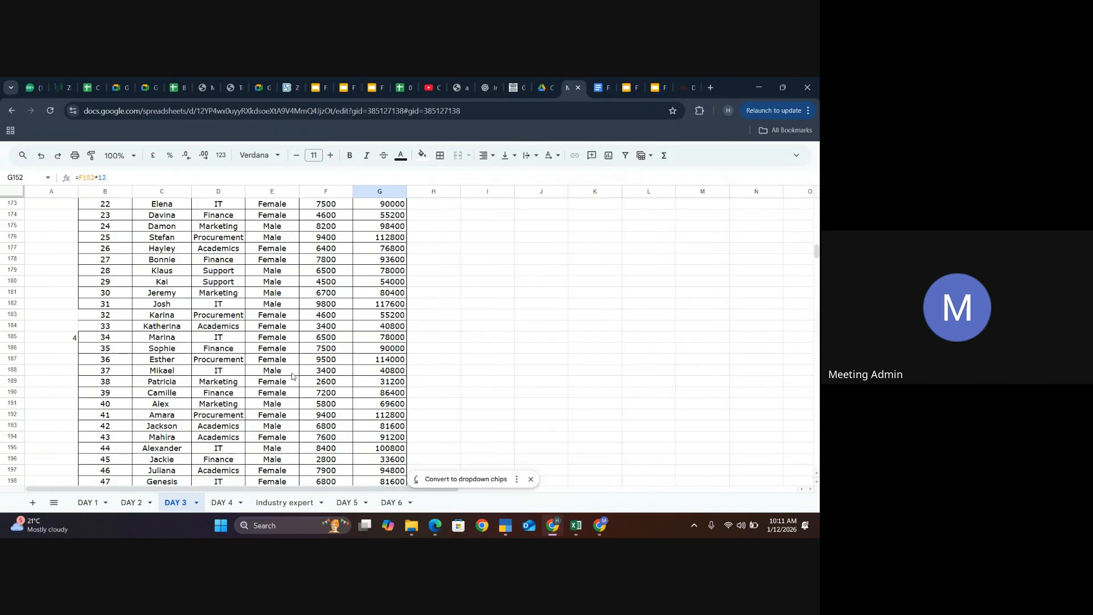
{"action": "scroll", "coordinate": [292, 376], "scroll_direction": "down", "scroll_amount": 3}
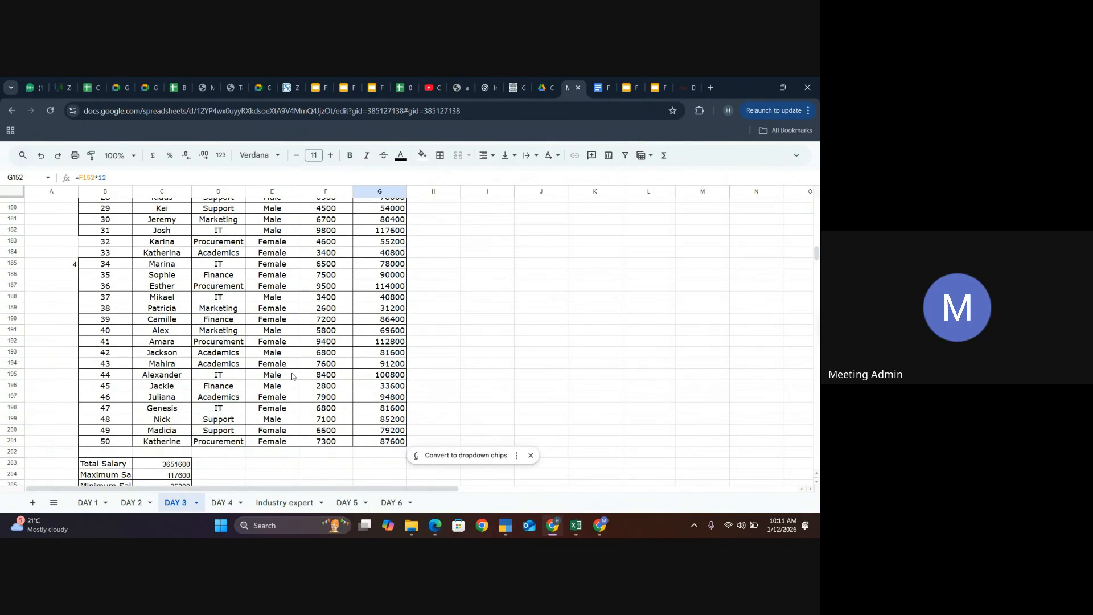
Inspect the total, minimum and average salary formulas in C203, C205 and C206 below the salary table
{"action": "scroll", "coordinate": [292, 377], "scroll_direction": "down", "scroll_amount": 3}
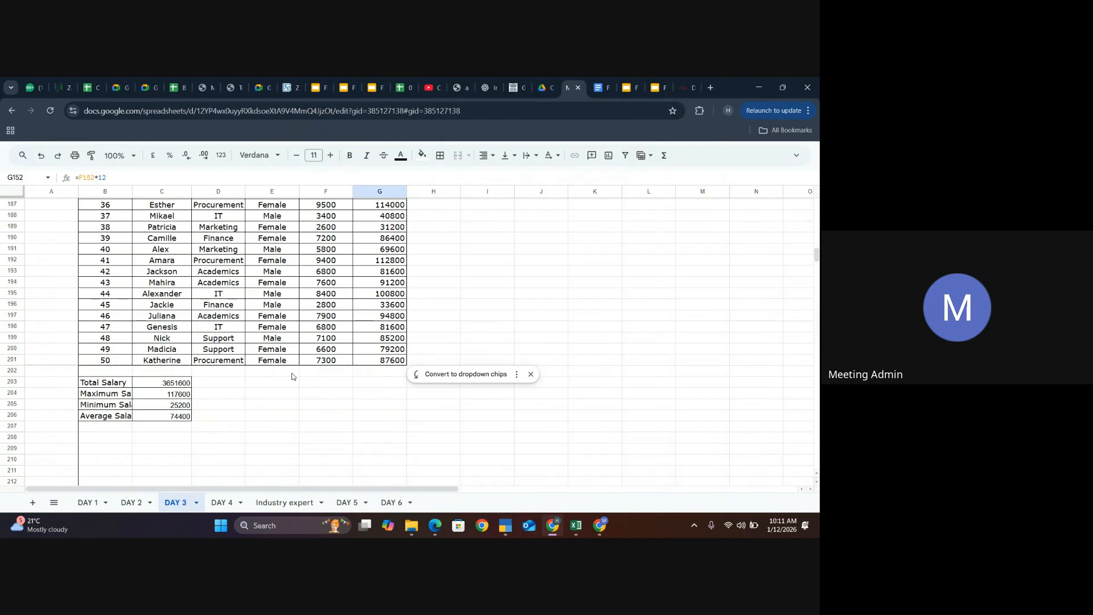
{"action": "scroll", "coordinate": [292, 376], "scroll_direction": "down", "scroll_amount": 1}
{"action": "scroll", "coordinate": [293, 376], "scroll_direction": "down", "scroll_amount": 1}
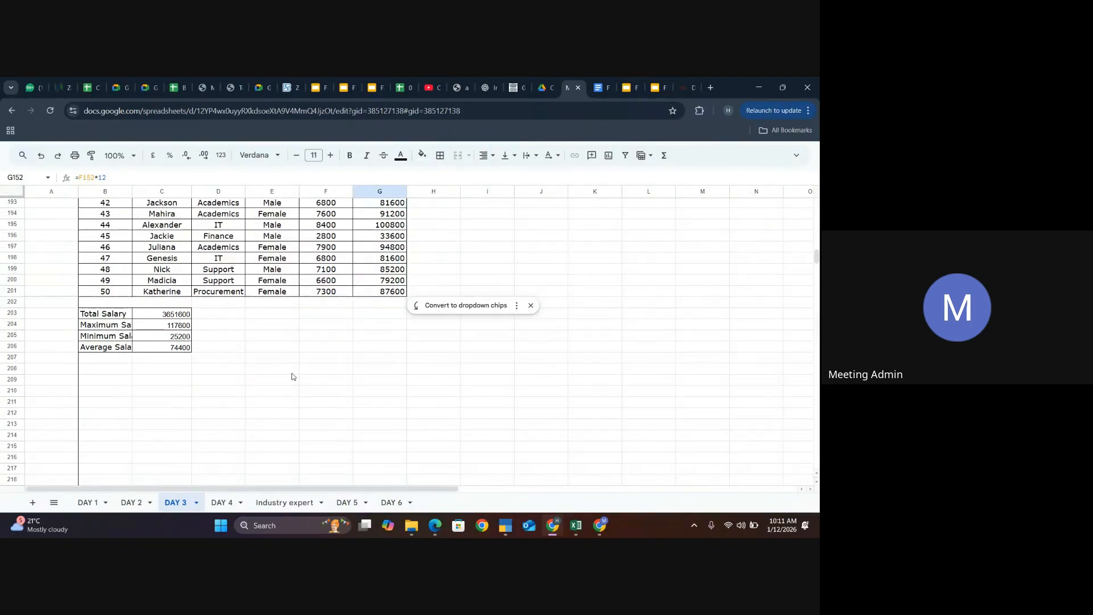
{"action": "left_click", "coordinate": [177, 317]}
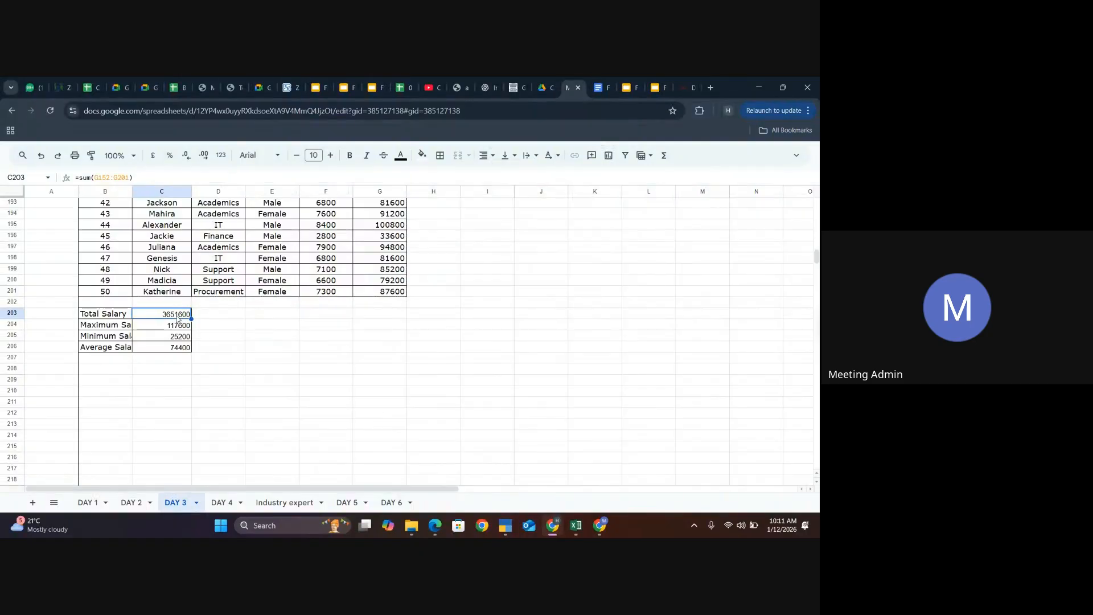
{"action": "left_click", "coordinate": [174, 337]}
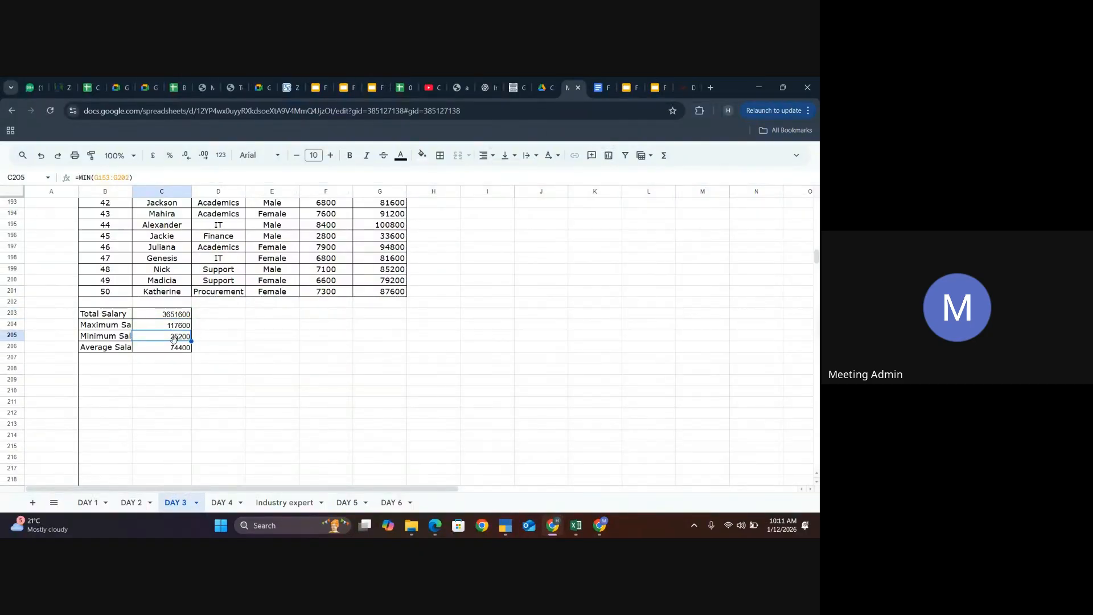
{"action": "left_click", "coordinate": [173, 349]}
{"action": "scroll", "coordinate": [189, 393], "scroll_direction": "down", "scroll_amount": 1}
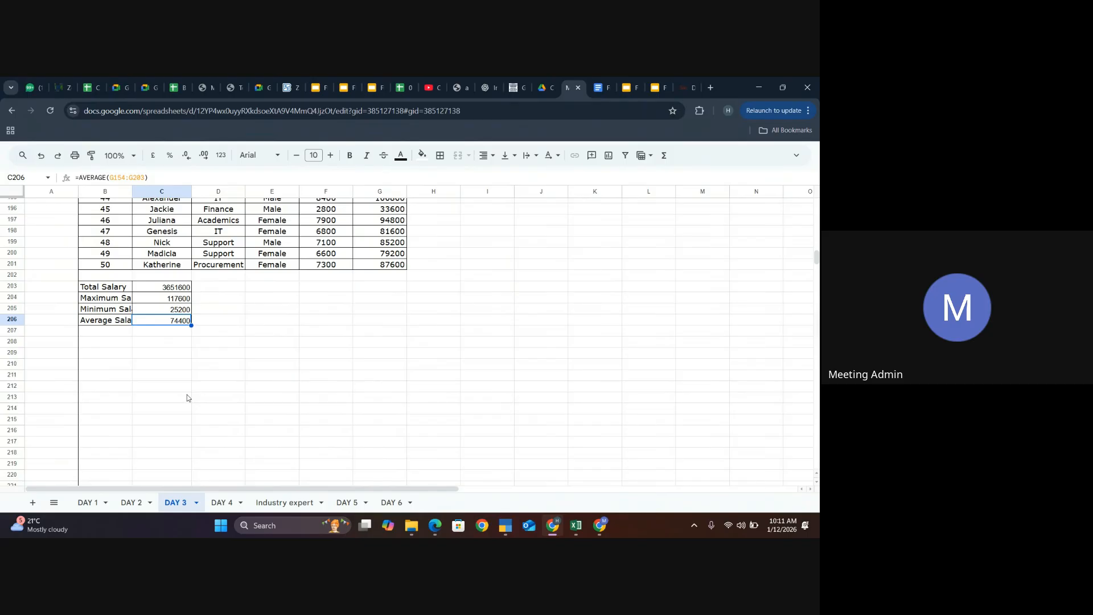
Open the DAY 4 sheet and inspect the incentive eligibility IF formulas in E2, E3 and E4
{"action": "double_click", "coordinate": [187, 396]}
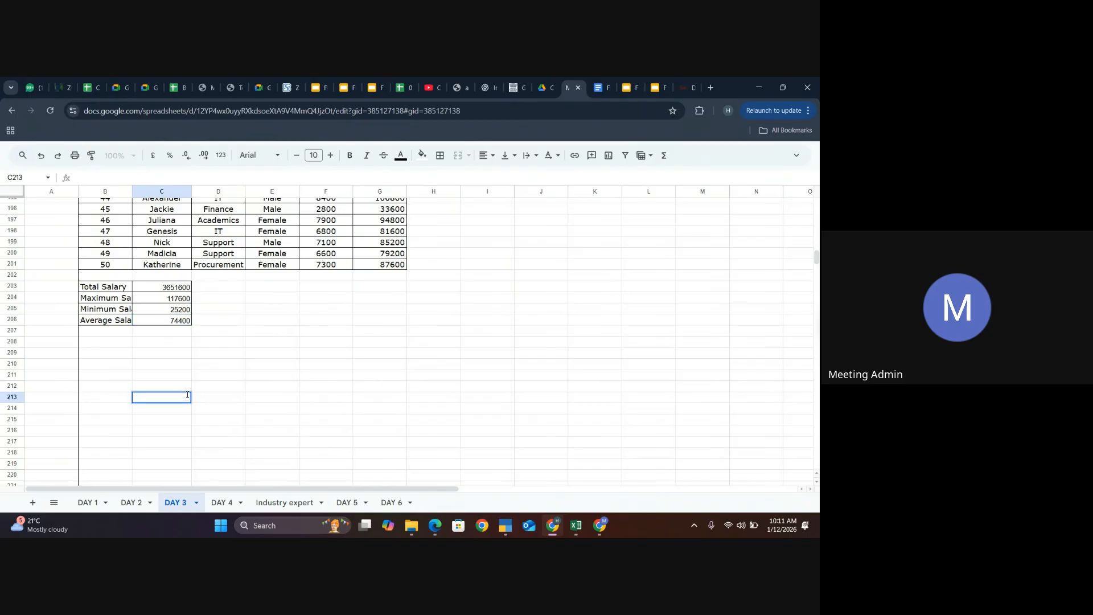
{"action": "left_click", "coordinate": [222, 504]}
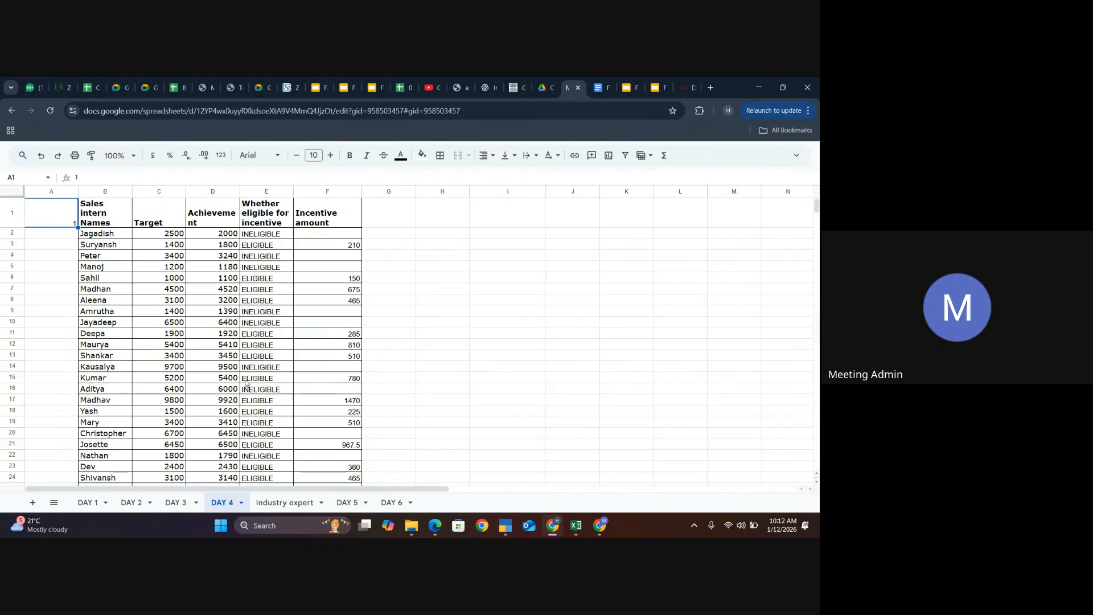
{"action": "left_click", "coordinate": [272, 235]}
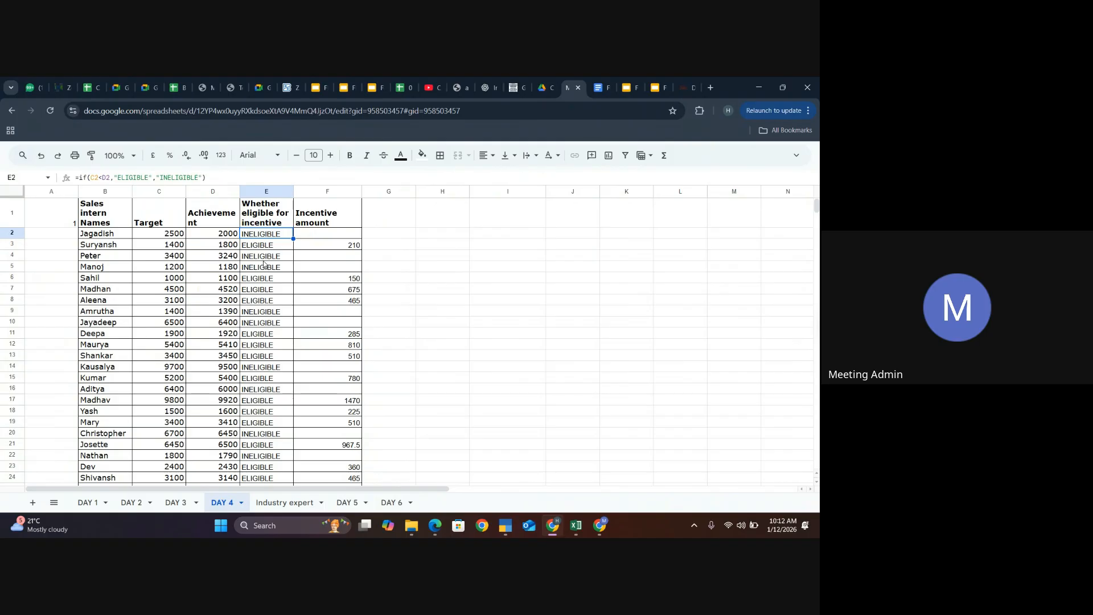
{"action": "left_click", "coordinate": [261, 247]}
{"action": "double_click", "coordinate": [262, 247]}
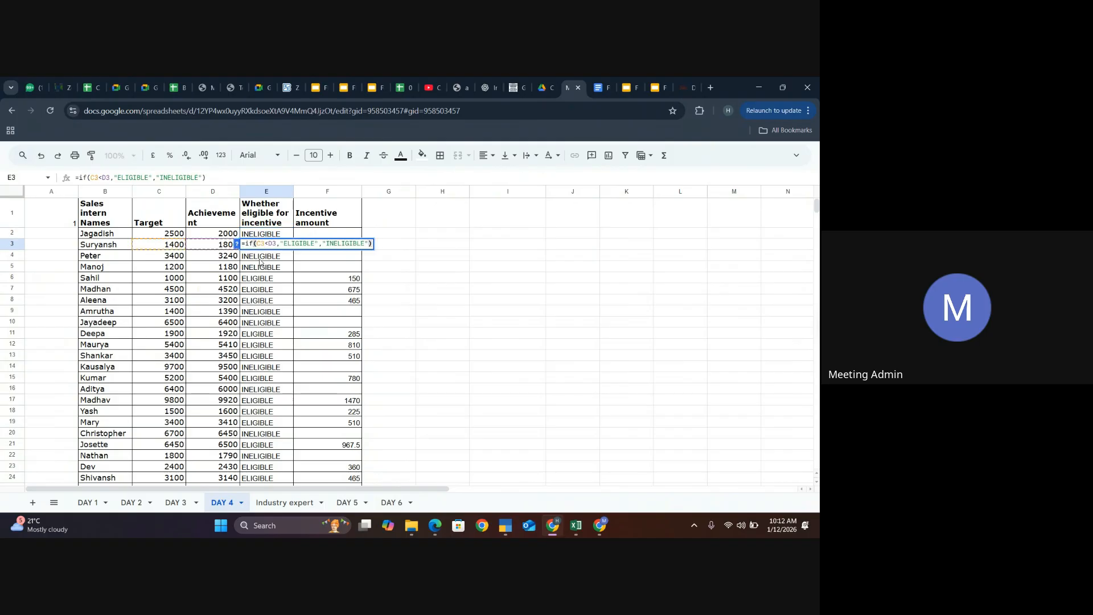
{"action": "left_click", "coordinate": [262, 263]}
{"action": "scroll", "coordinate": [362, 342], "scroll_direction": "down", "scroll_amount": 1}
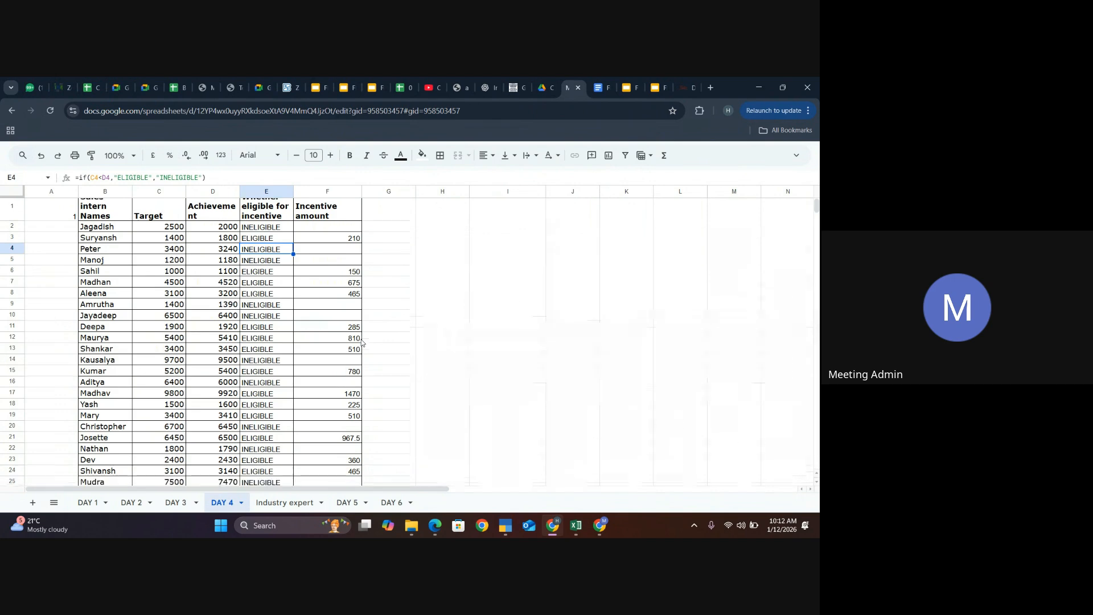
{"action": "scroll", "coordinate": [362, 342], "scroll_direction": "up", "scroll_amount": 1}
Review the monthly sales table in question 2 of DAY 4 and inspect the April 2022 SUMIF formula in C81
{"action": "scroll", "coordinate": [361, 341], "scroll_direction": "down", "scroll_amount": 3}
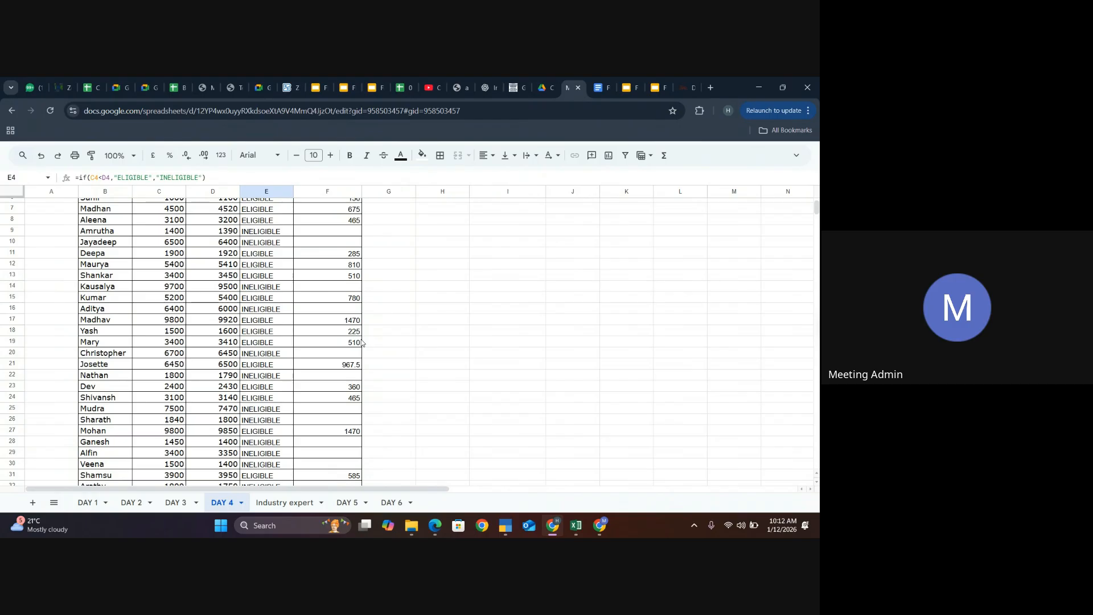
{"action": "scroll", "coordinate": [361, 342], "scroll_direction": "down", "scroll_amount": 3}
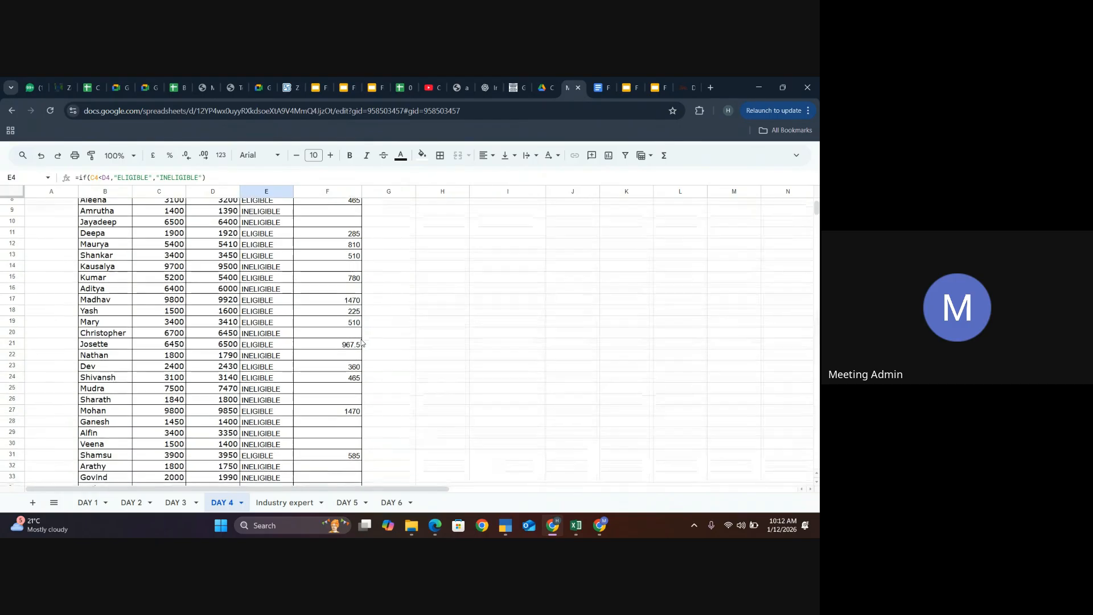
{"action": "scroll", "coordinate": [362, 342], "scroll_direction": "down", "scroll_amount": 1}
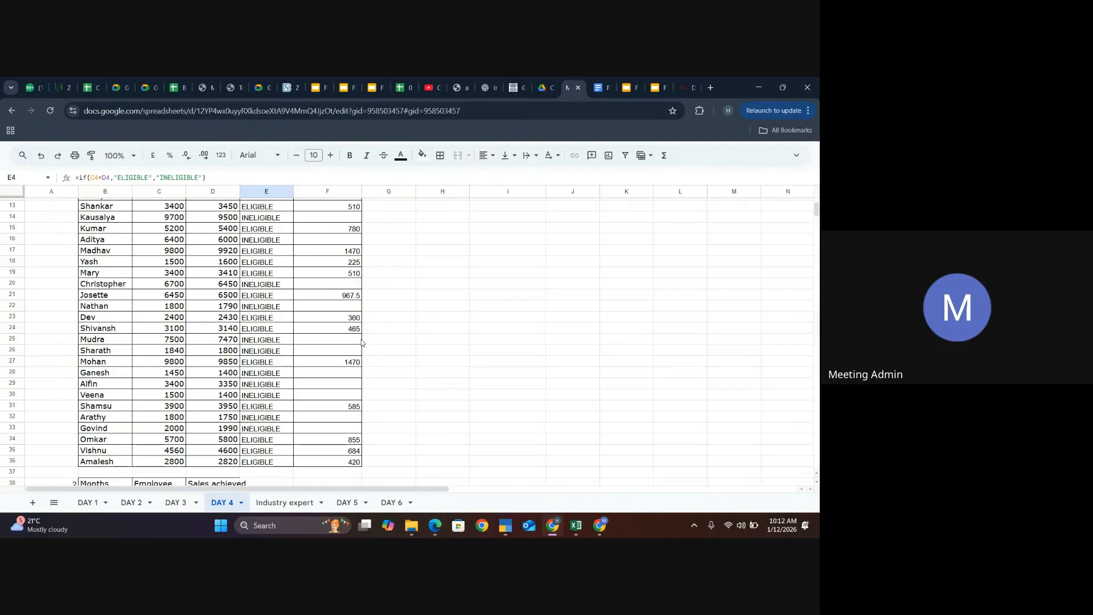
{"action": "scroll", "coordinate": [361, 342], "scroll_direction": "down", "scroll_amount": 3}
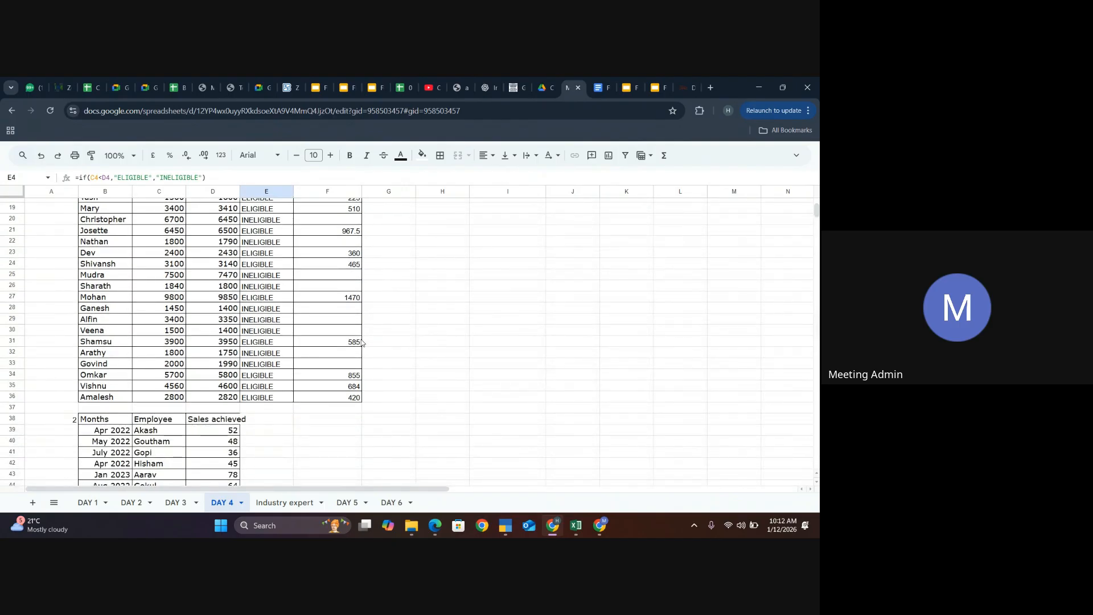
{"action": "scroll", "coordinate": [361, 341], "scroll_direction": "down", "scroll_amount": 3}
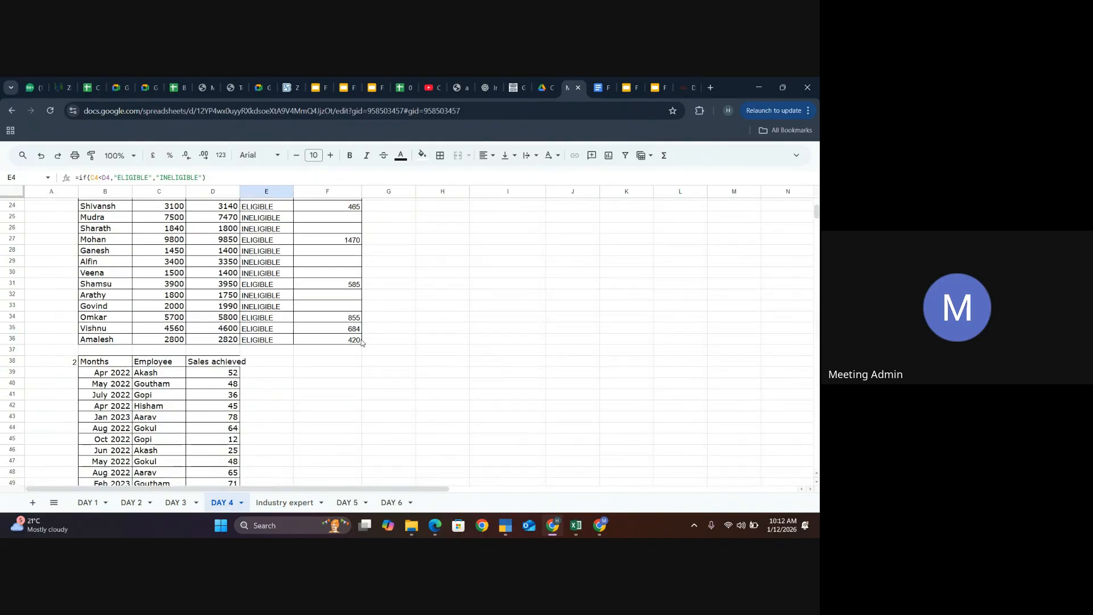
{"action": "scroll", "coordinate": [361, 341], "scroll_direction": "down", "scroll_amount": 3}
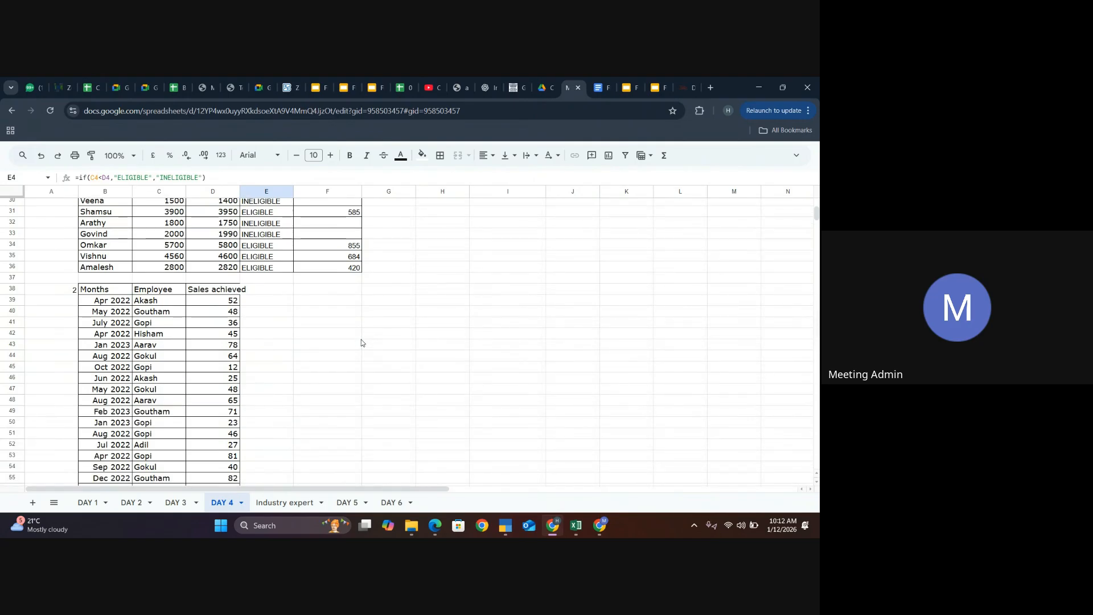
{"action": "scroll", "coordinate": [361, 342], "scroll_direction": "down", "scroll_amount": 3}
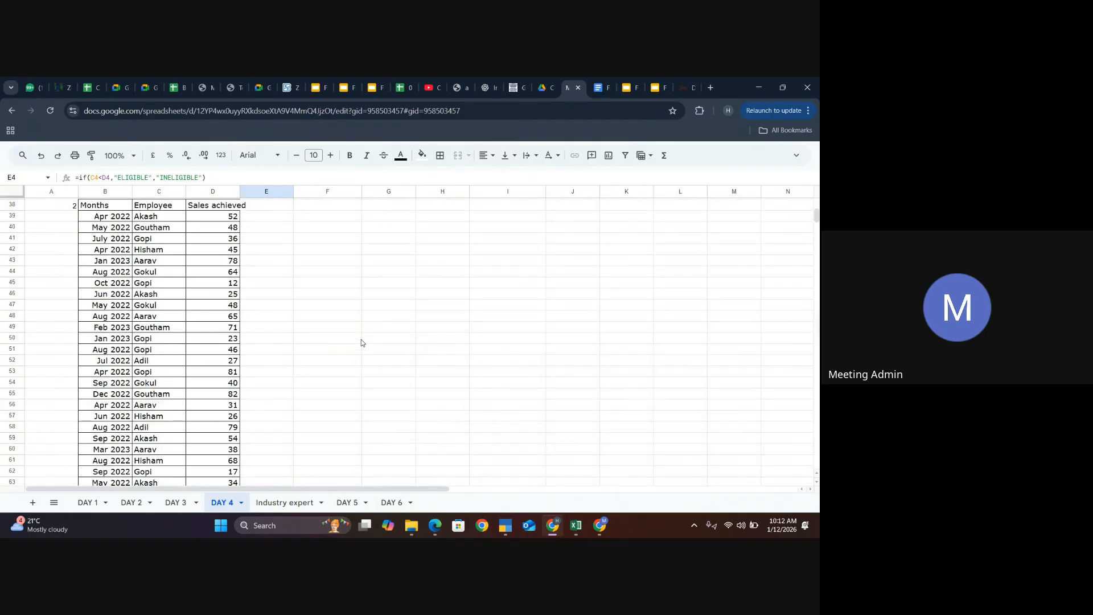
{"action": "scroll", "coordinate": [361, 342], "scroll_direction": "down", "scroll_amount": 3}
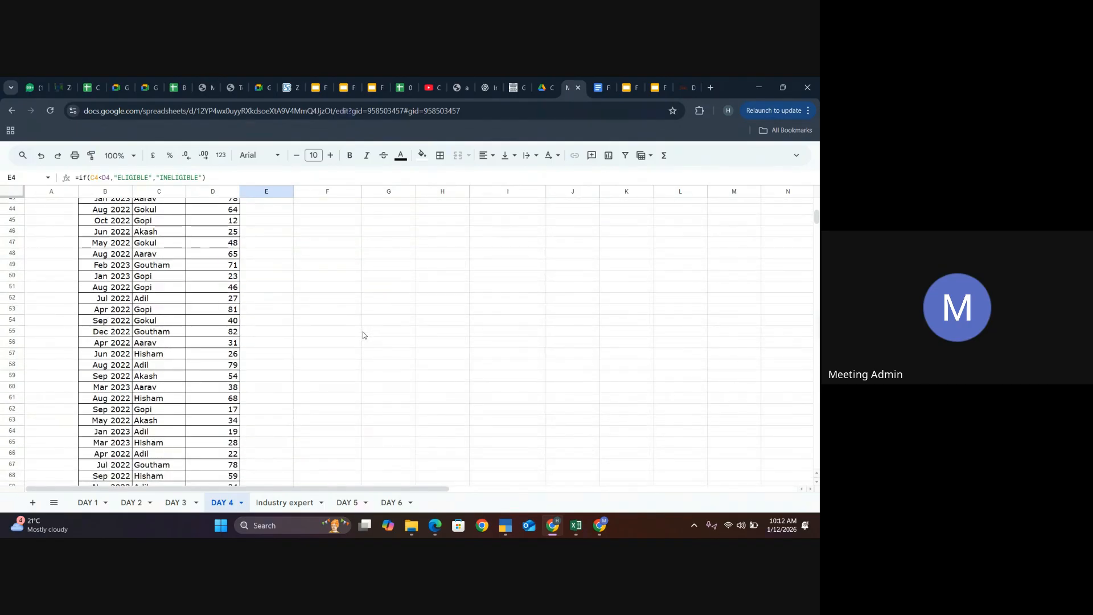
{"action": "scroll", "coordinate": [362, 336], "scroll_direction": "down", "scroll_amount": 3}
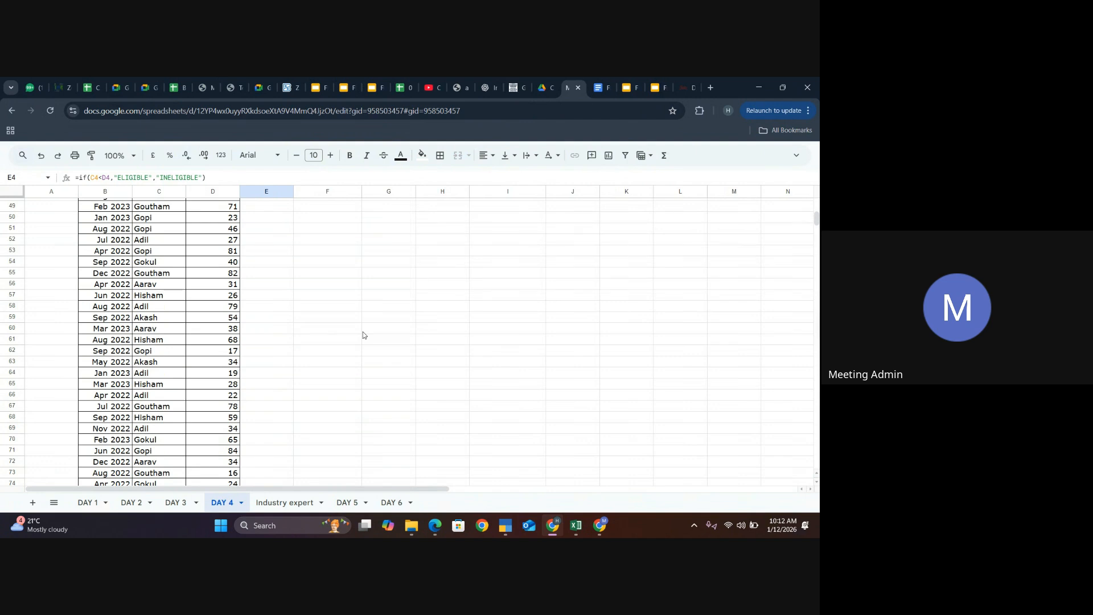
{"action": "scroll", "coordinate": [363, 336], "scroll_direction": "down", "scroll_amount": 6}
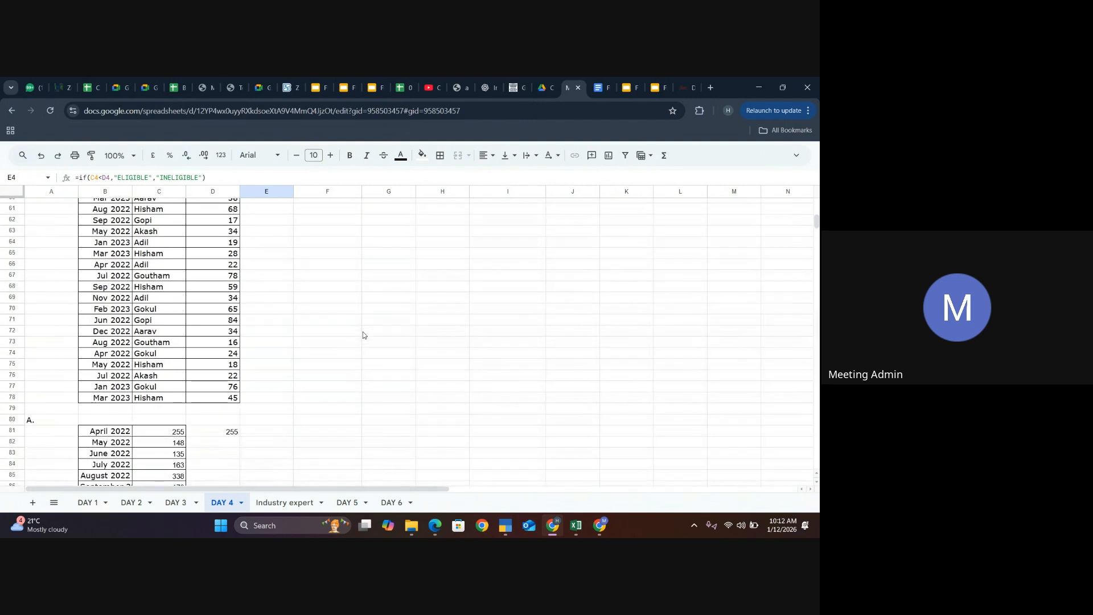
{"action": "scroll", "coordinate": [362, 335], "scroll_direction": "down", "scroll_amount": 4}
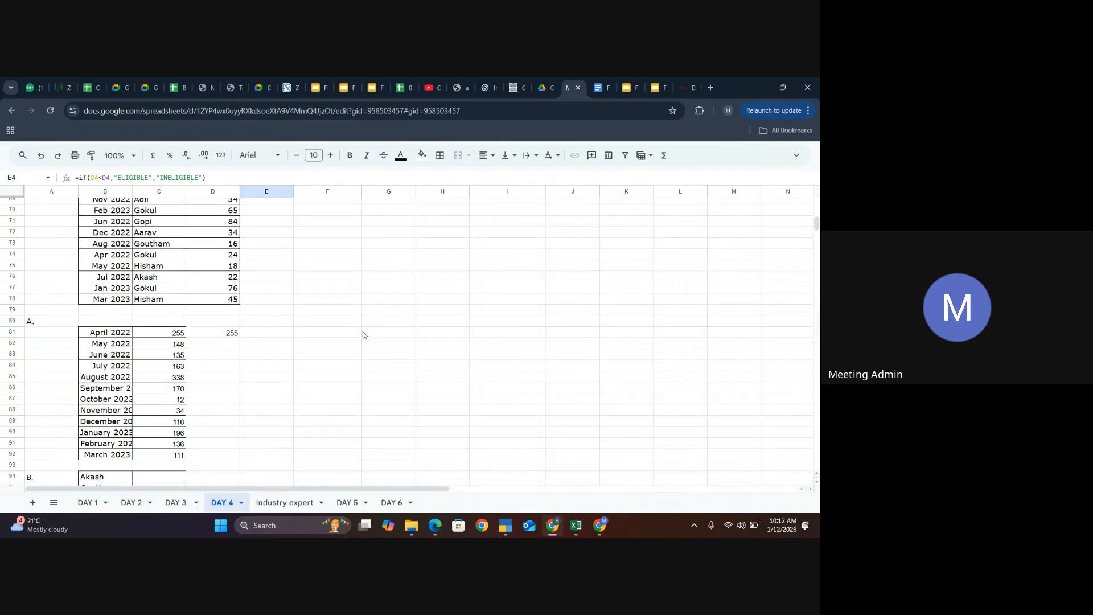
{"action": "left_click", "coordinate": [181, 332]}
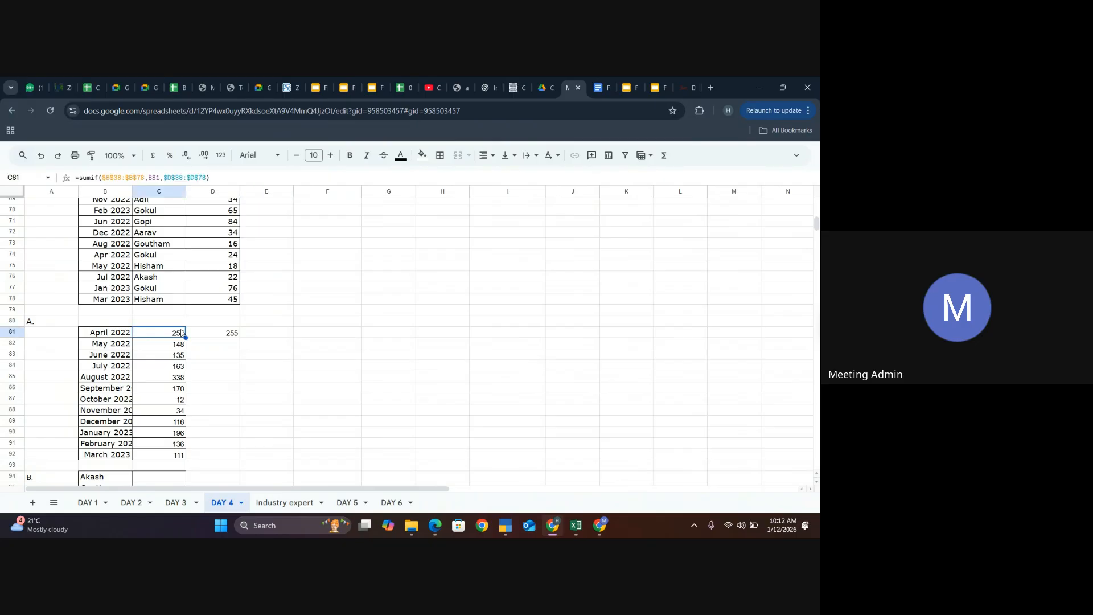
Inspect the employee-wise sales total SUMIF formula in C95 under answer B of question 2
{"action": "scroll", "coordinate": [159, 402], "scroll_direction": "down", "scroll_amount": 1}
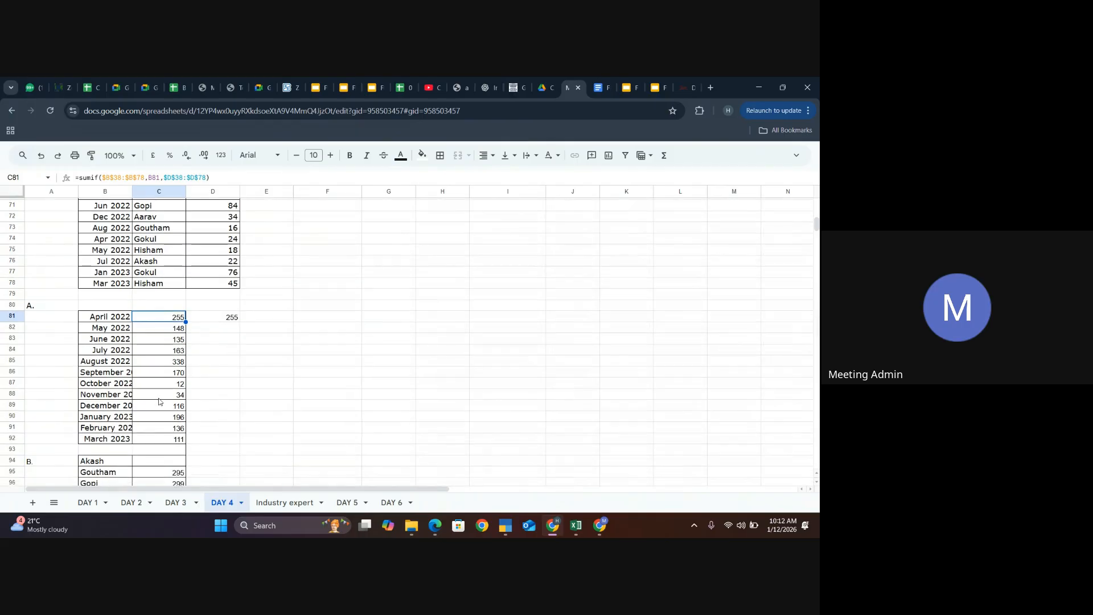
{"action": "scroll", "coordinate": [160, 402], "scroll_direction": "down", "scroll_amount": 2}
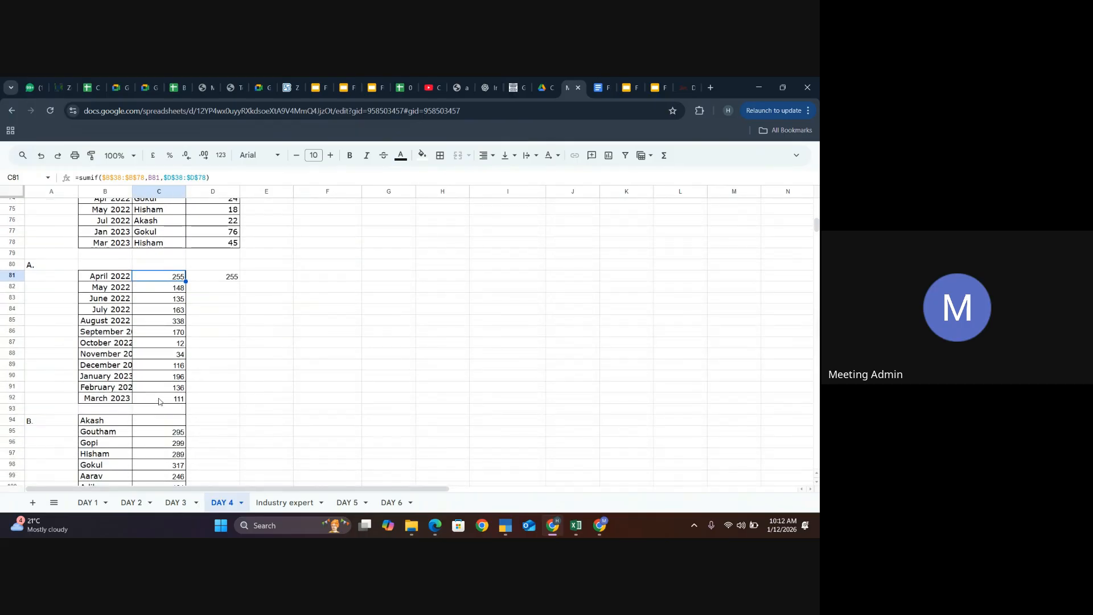
{"action": "scroll", "coordinate": [159, 402], "scroll_direction": "down", "scroll_amount": 3}
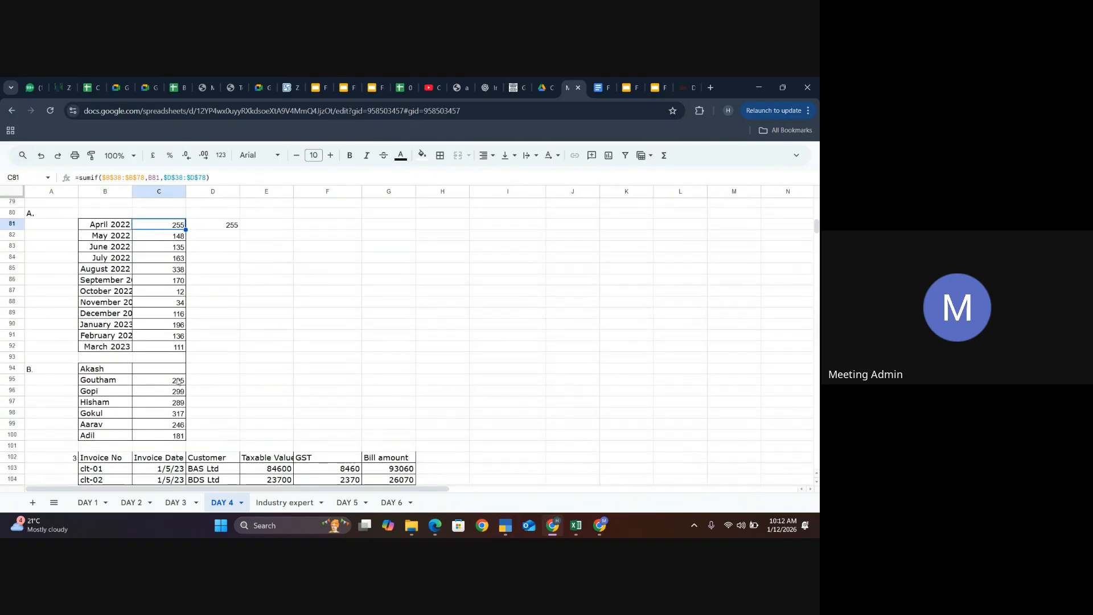
{"action": "left_click", "coordinate": [180, 381]}
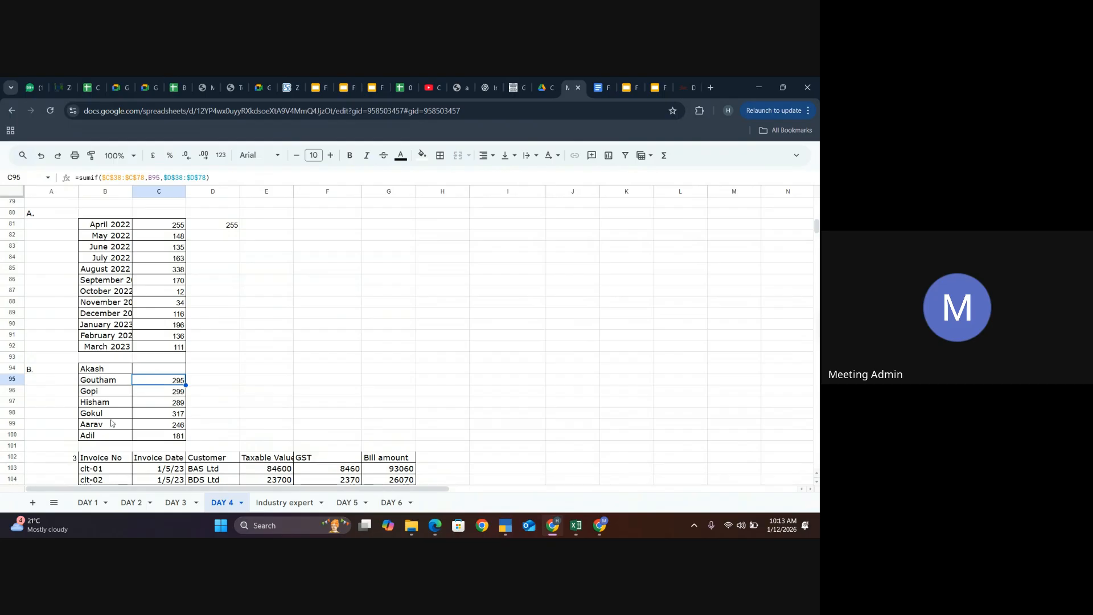
Examine the invoice table in question 3 of DAY 4, including the bill amount formula in G103 and the GST entry in F103
{"action": "scroll", "coordinate": [111, 422], "scroll_direction": "down", "scroll_amount": 2}
{"action": "scroll", "coordinate": [112, 422], "scroll_direction": "down", "scroll_amount": 4}
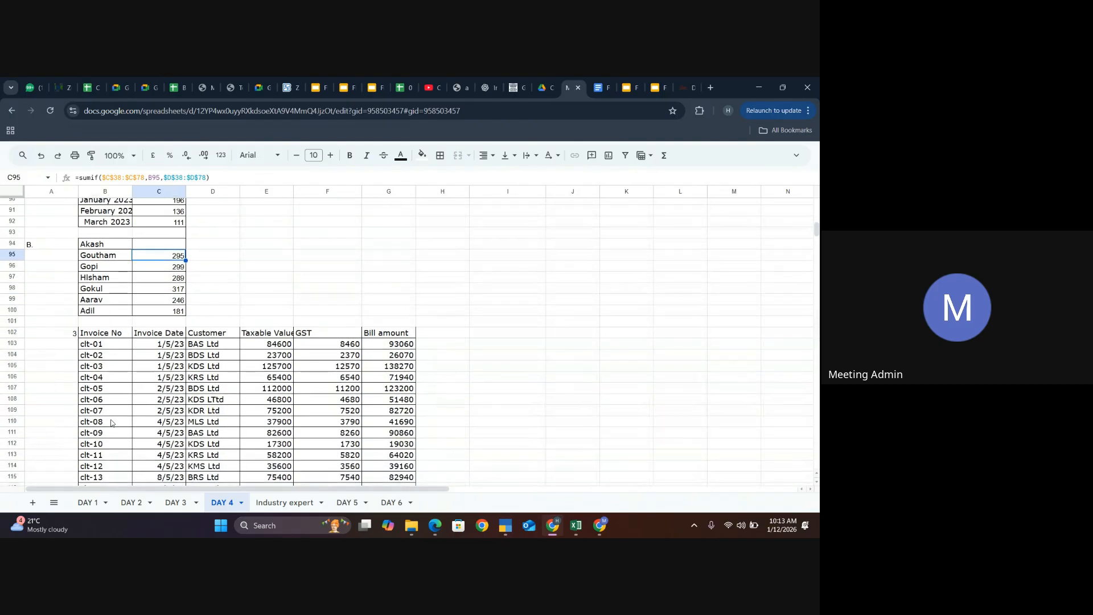
{"action": "scroll", "coordinate": [112, 422], "scroll_direction": "down", "scroll_amount": 1}
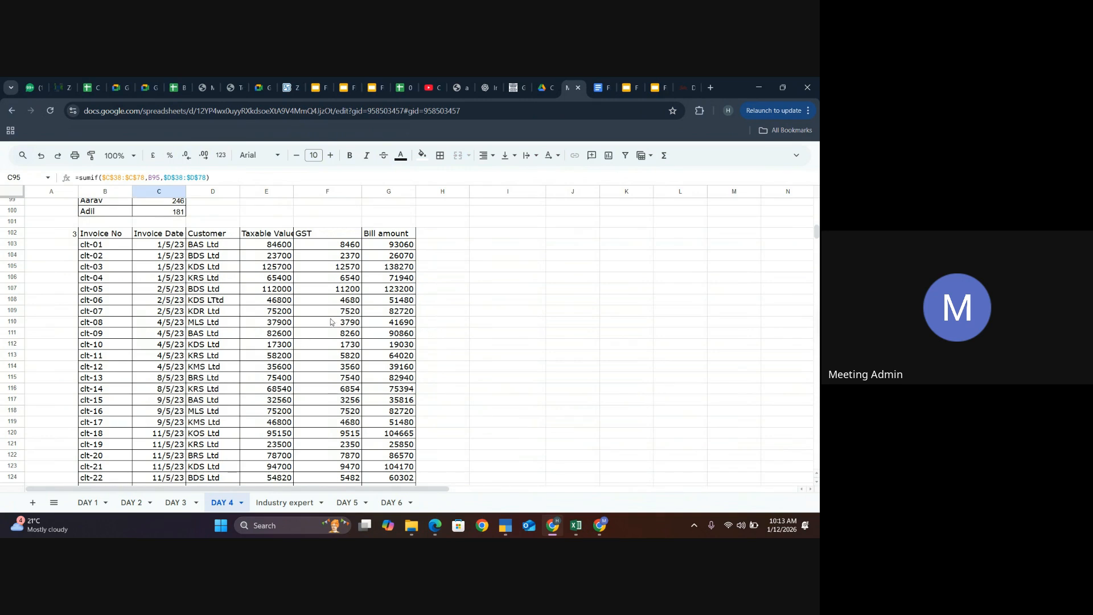
{"action": "left_click", "coordinate": [390, 248]}
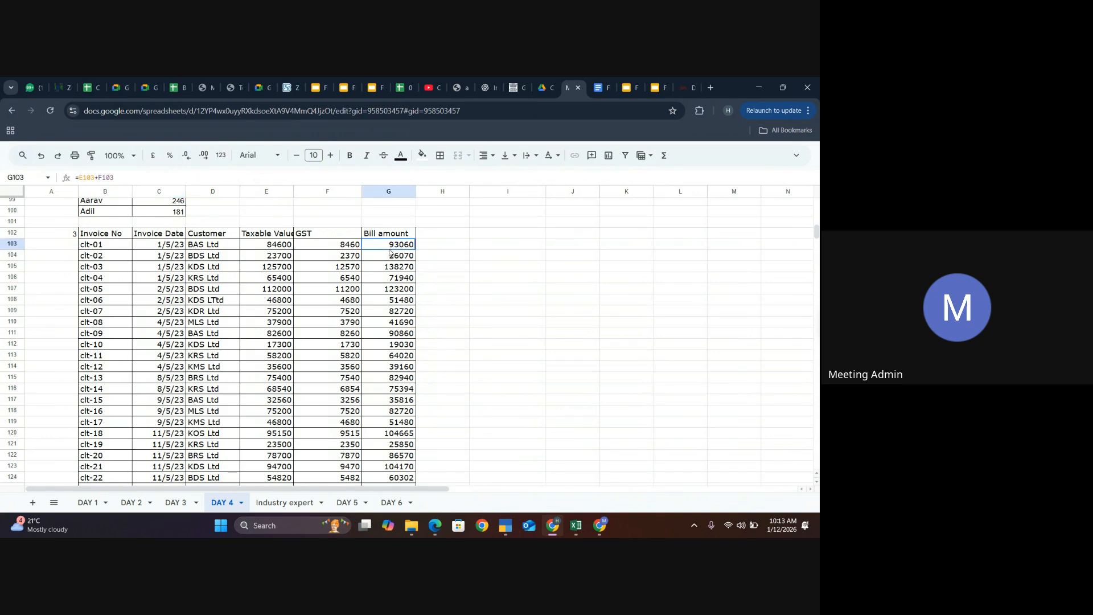
{"action": "left_click", "coordinate": [350, 251]}
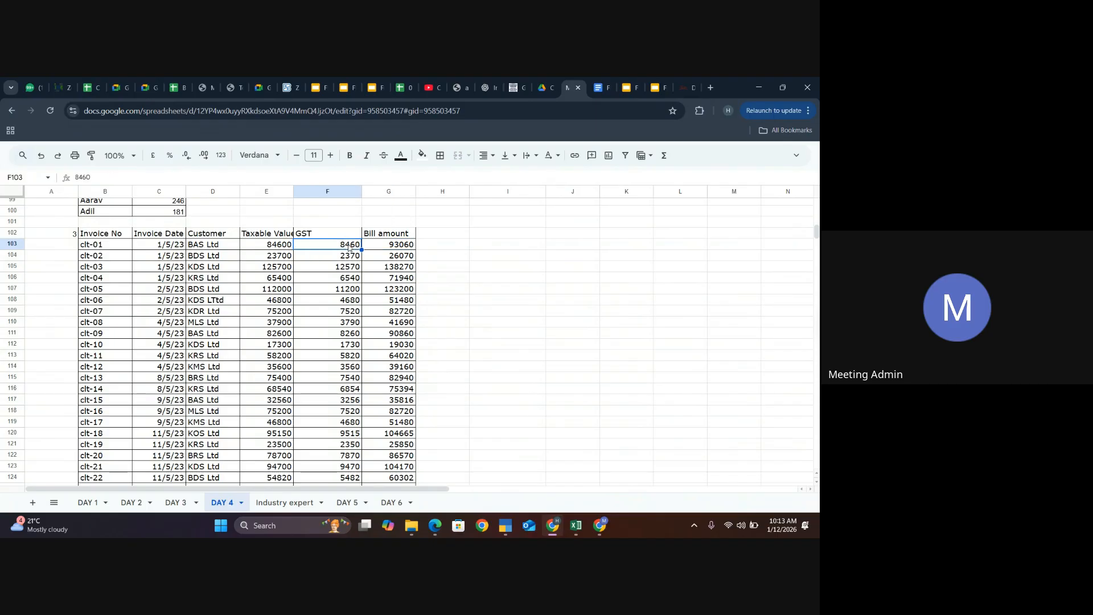
Inspect the party-wise total purchases SUMIF formula for BAS Ltd in C145 below the invoice table
{"action": "scroll", "coordinate": [334, 331], "scroll_direction": "down", "scroll_amount": 4}
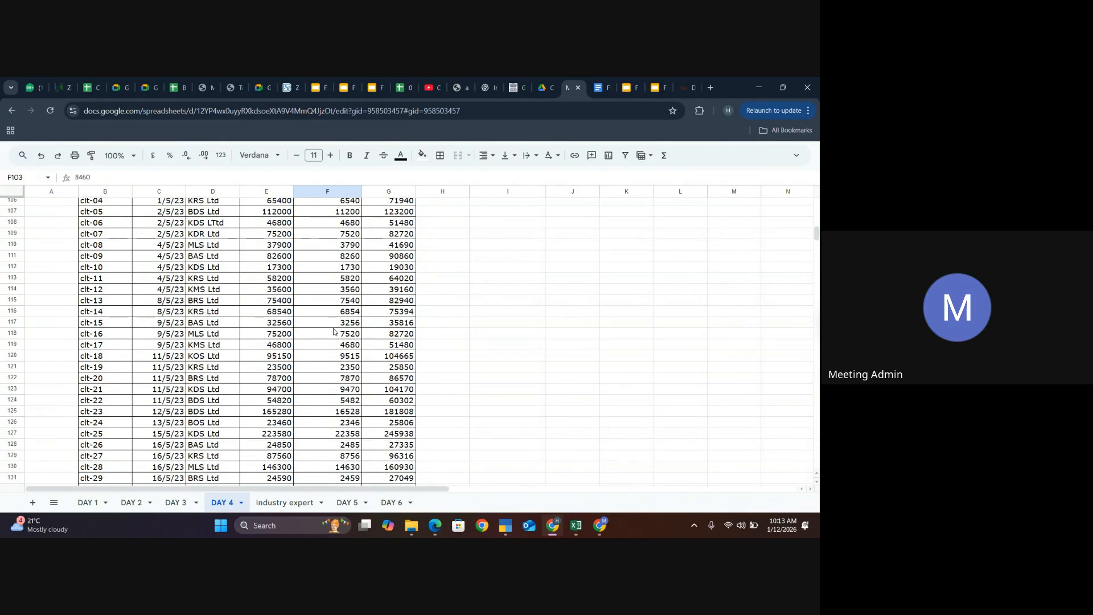
{"action": "scroll", "coordinate": [334, 332], "scroll_direction": "down", "scroll_amount": 2}
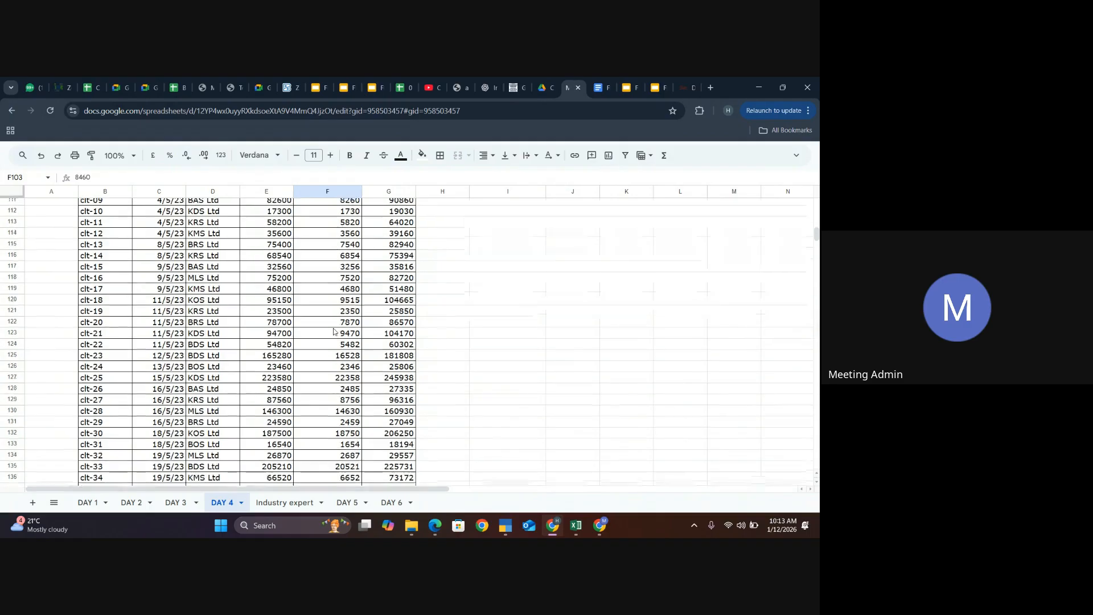
{"action": "scroll", "coordinate": [335, 332], "scroll_direction": "down", "scroll_amount": 3}
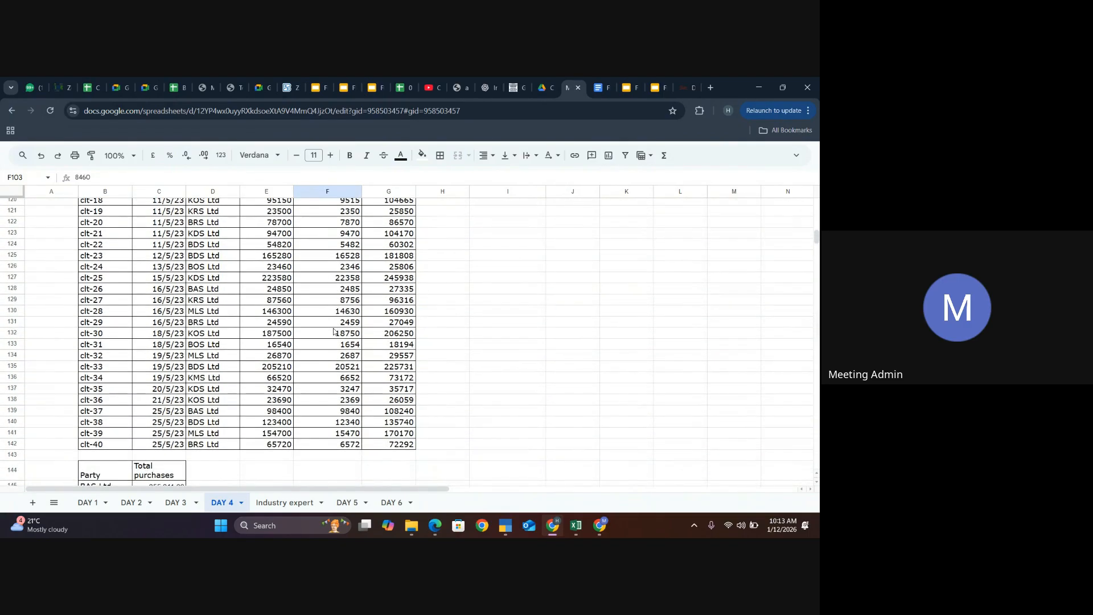
{"action": "scroll", "coordinate": [334, 331], "scroll_direction": "down", "scroll_amount": 1}
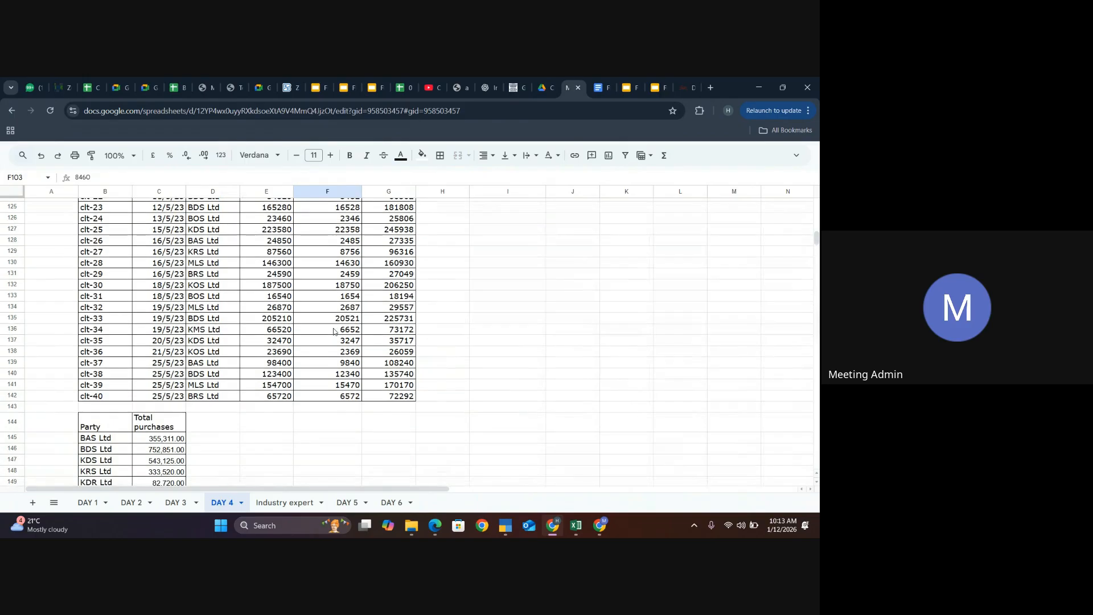
{"action": "scroll", "coordinate": [334, 331], "scroll_direction": "down", "scroll_amount": 2}
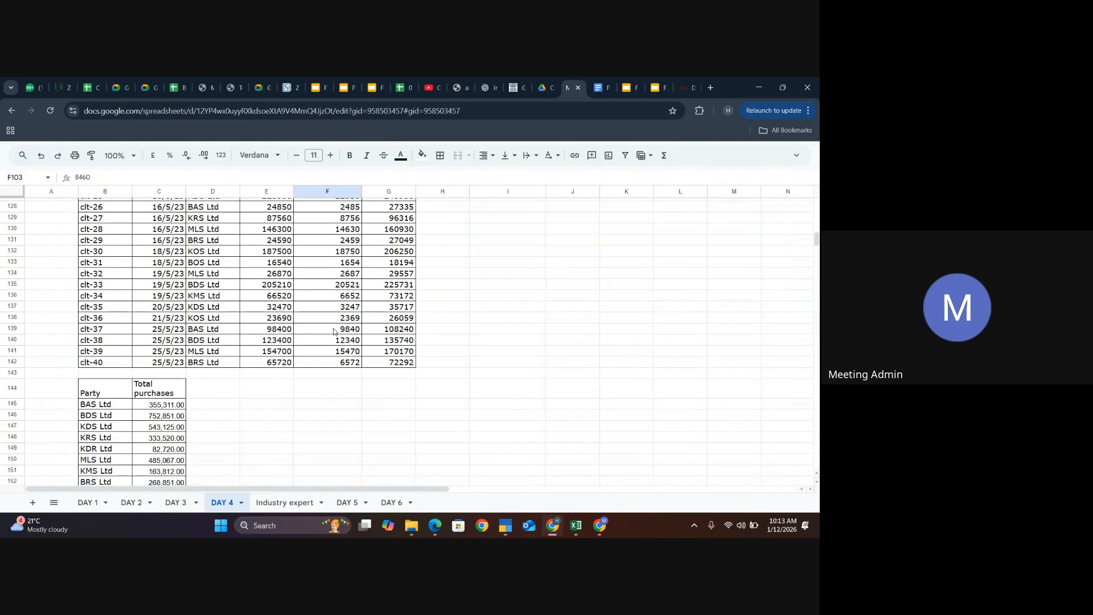
{"action": "scroll", "coordinate": [334, 332], "scroll_direction": "down", "scroll_amount": 2}
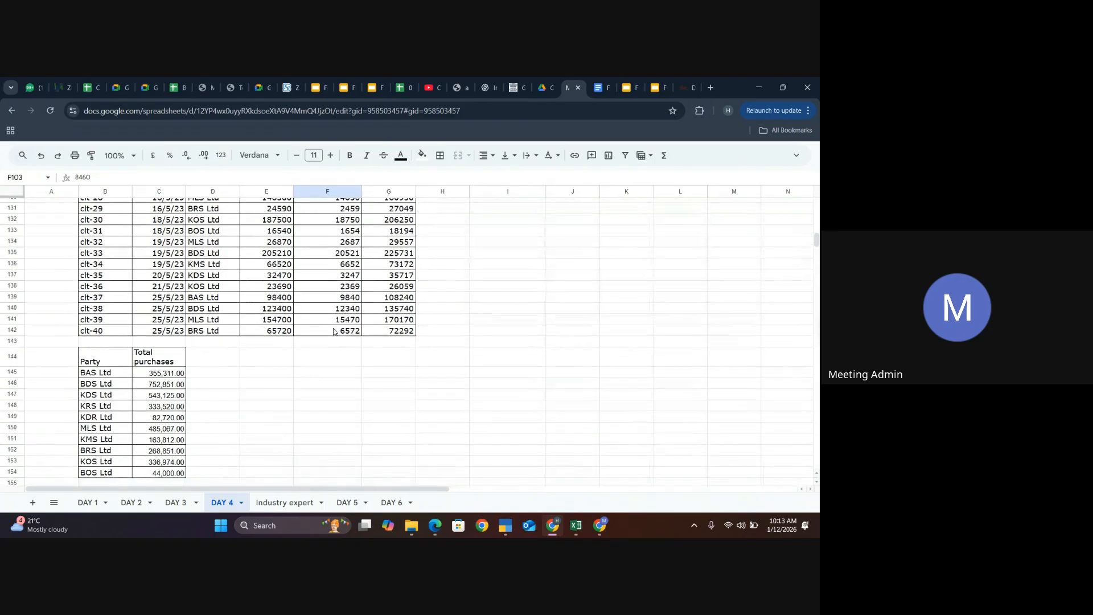
{"action": "scroll", "coordinate": [333, 331], "scroll_direction": "down", "scroll_amount": 1}
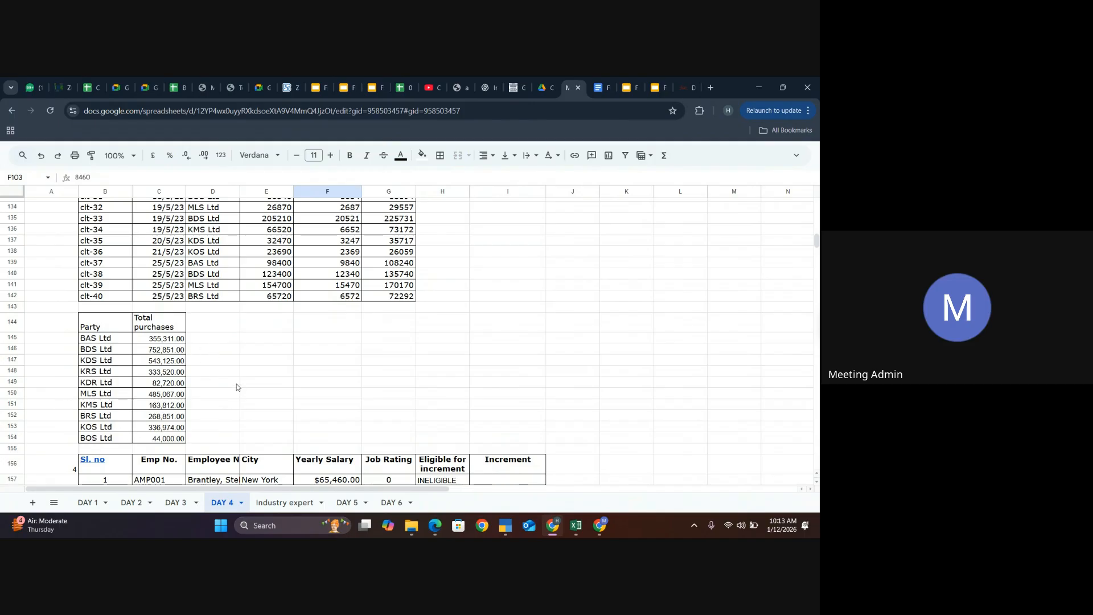
{"action": "scroll", "coordinate": [237, 387], "scroll_direction": "down", "scroll_amount": 1}
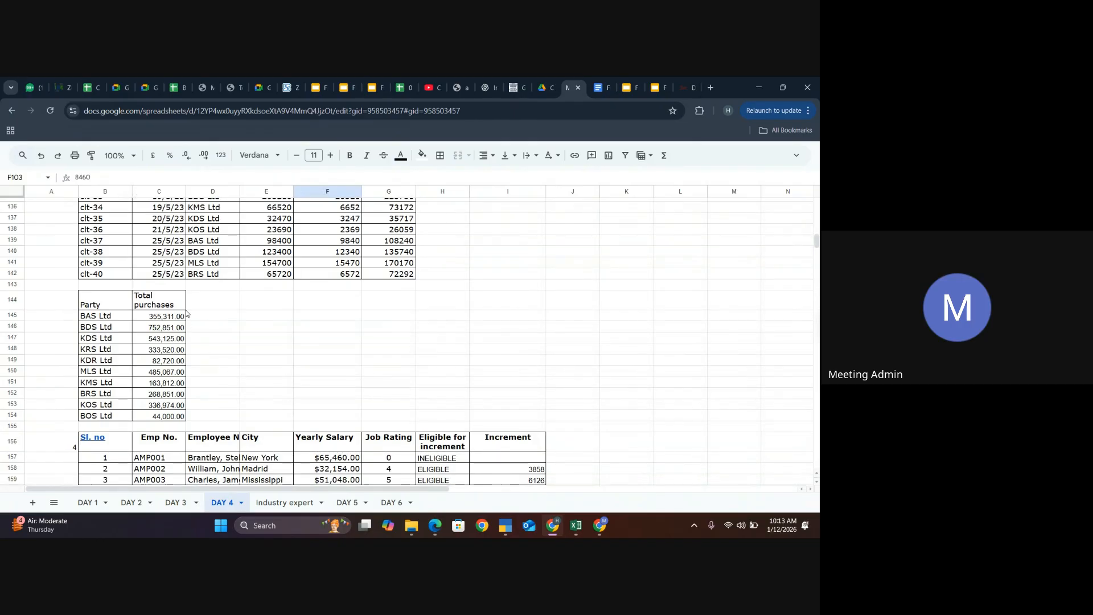
{"action": "left_click", "coordinate": [182, 317]}
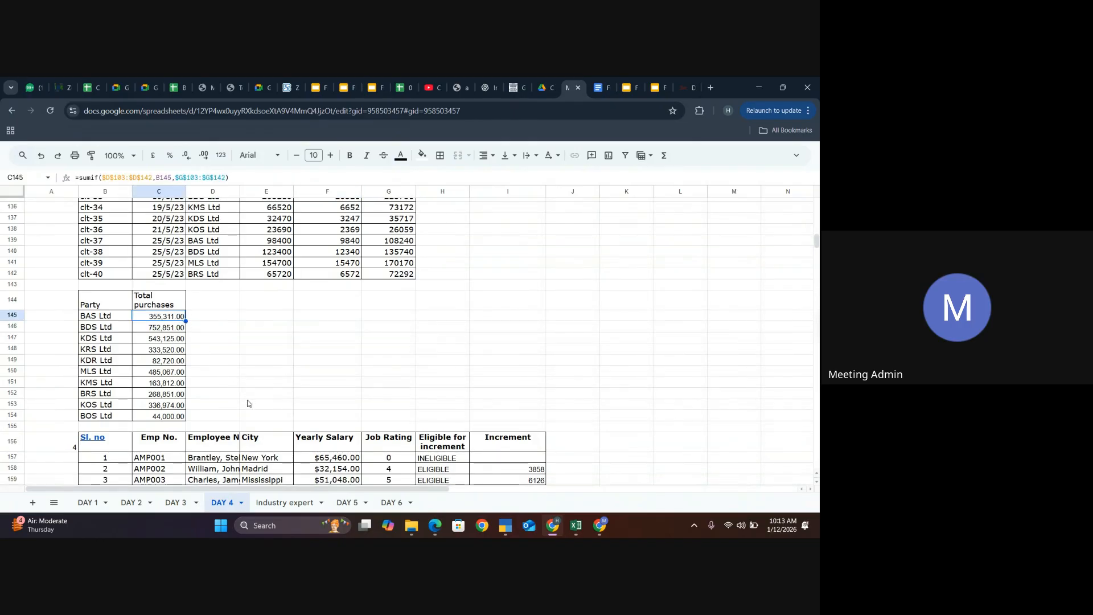
{"action": "scroll", "coordinate": [247, 403], "scroll_direction": "down", "scroll_amount": 5}
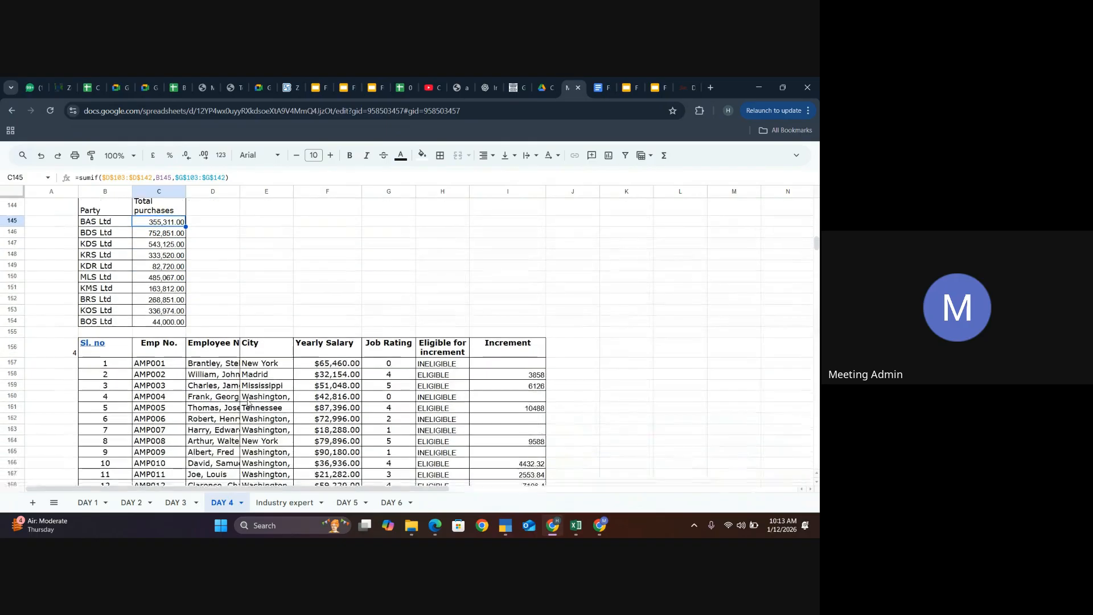
Inspect the increment eligibility IF formula in H157 and the increment formula in I158 in question 4 of DAY 4
{"action": "scroll", "coordinate": [248, 403], "scroll_direction": "down", "scroll_amount": 1}
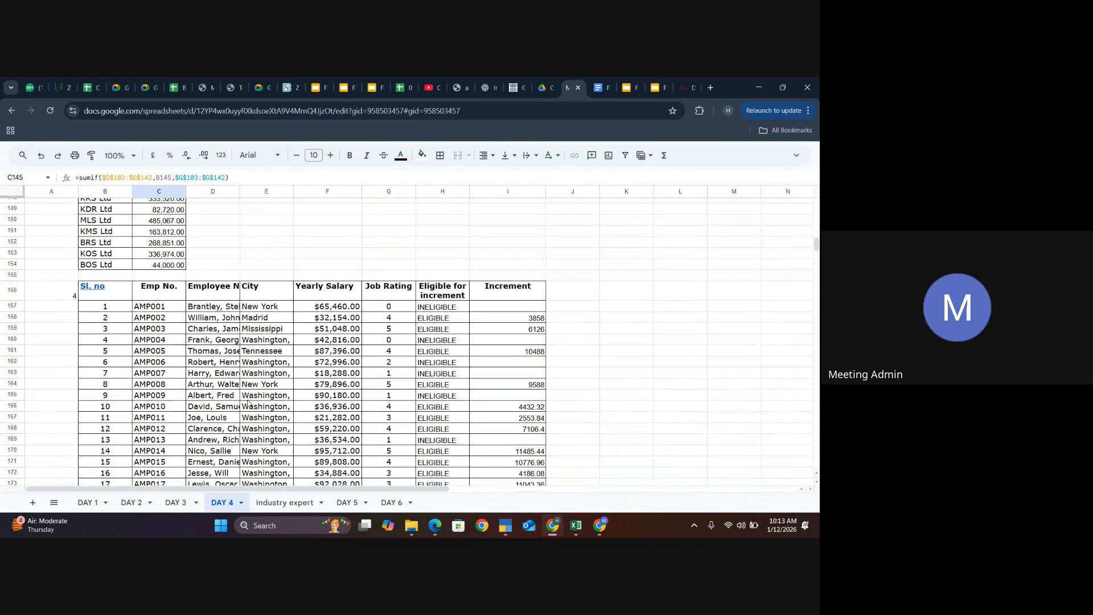
{"action": "left_click", "coordinate": [450, 299]}
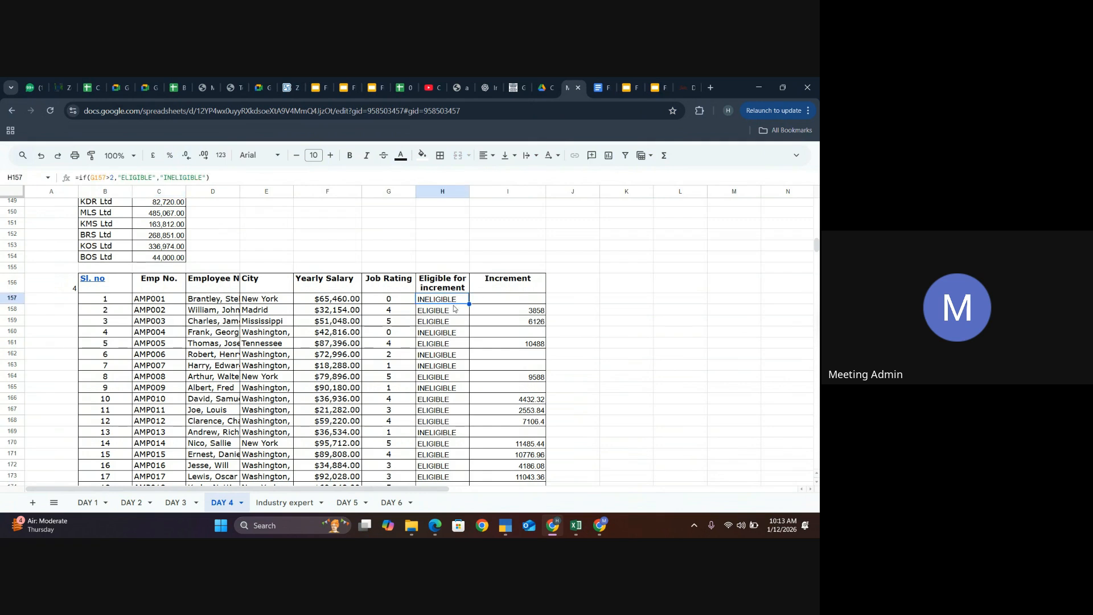
{"action": "left_click", "coordinate": [522, 315]}
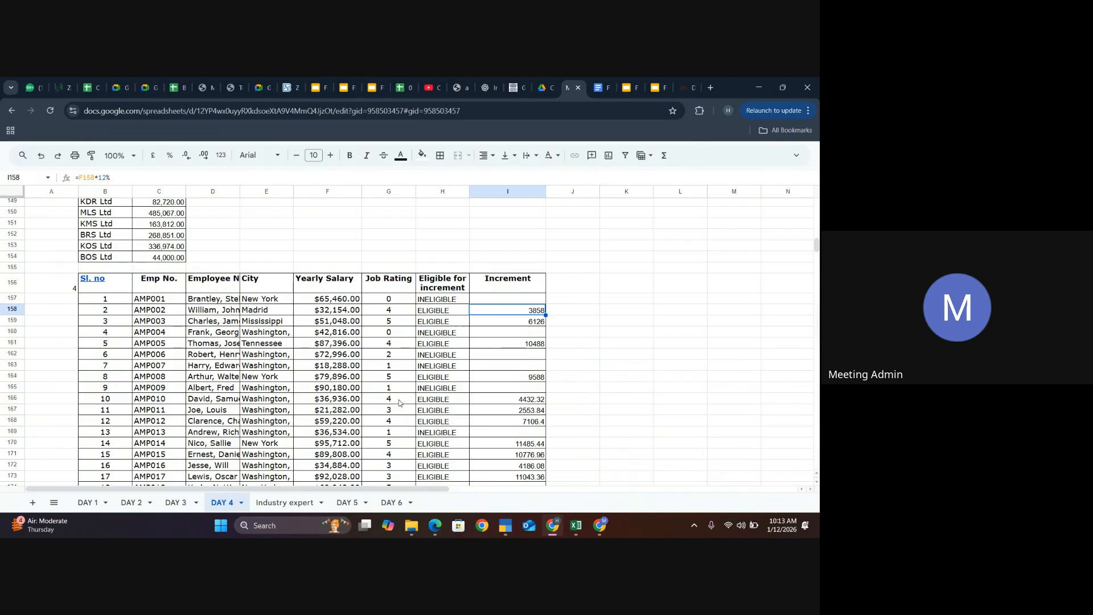
Review the remaining employee rows of the question 4 increment table through AMP065 and the question 5 area below it
{"action": "scroll", "coordinate": [400, 403], "scroll_direction": "down", "scroll_amount": 1}
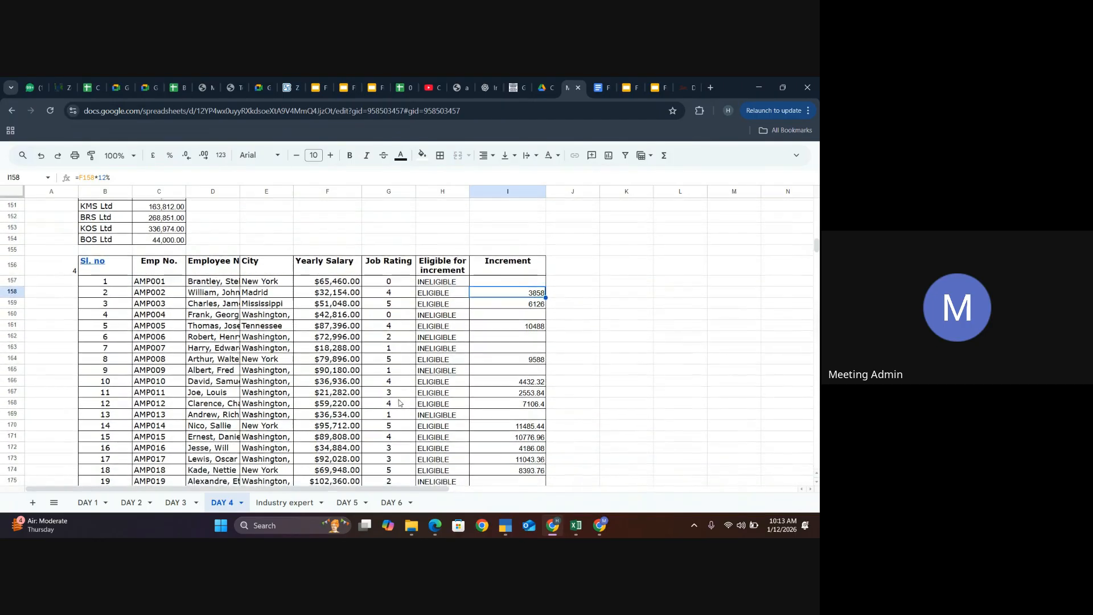
{"action": "scroll", "coordinate": [399, 403], "scroll_direction": "down", "scroll_amount": 1}
{"action": "scroll", "coordinate": [399, 403], "scroll_direction": "down", "scroll_amount": 3}
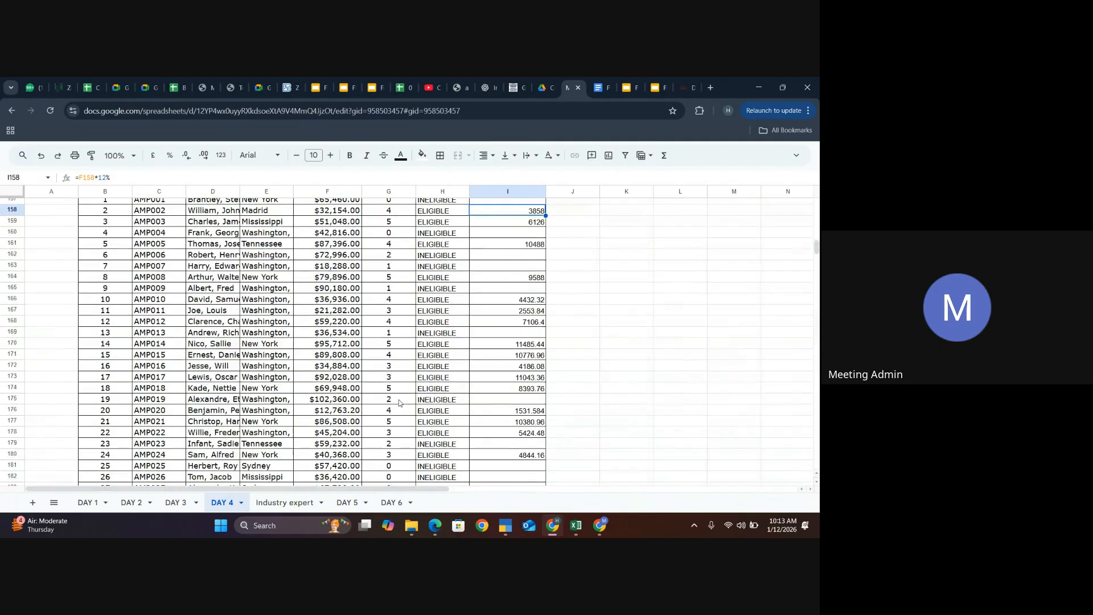
{"action": "scroll", "coordinate": [399, 403], "scroll_direction": "down", "scroll_amount": 4}
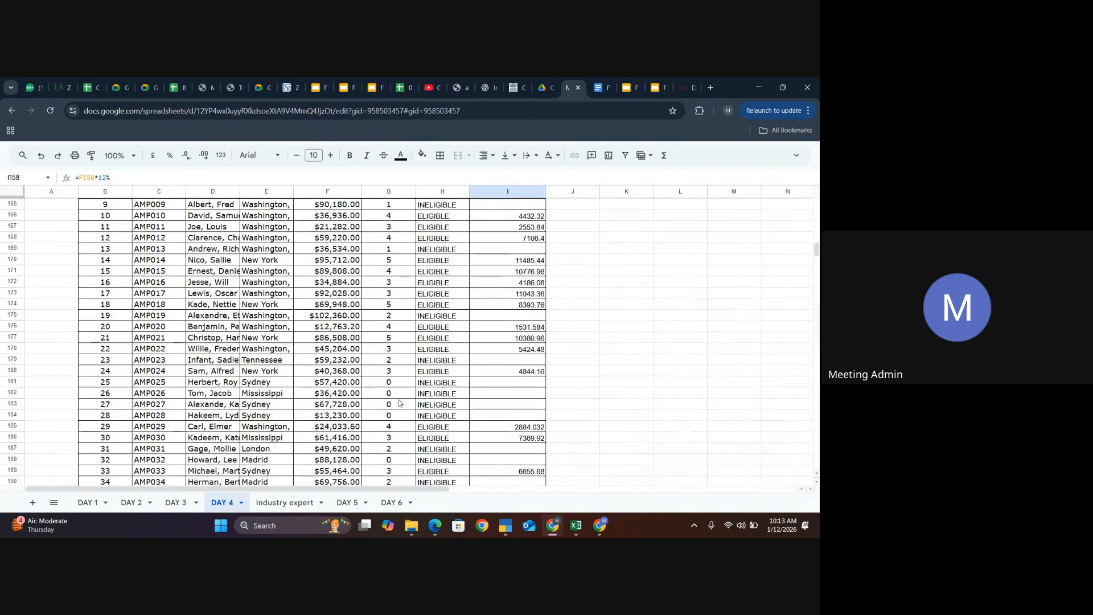
{"action": "scroll", "coordinate": [399, 403], "scroll_direction": "down", "scroll_amount": 3}
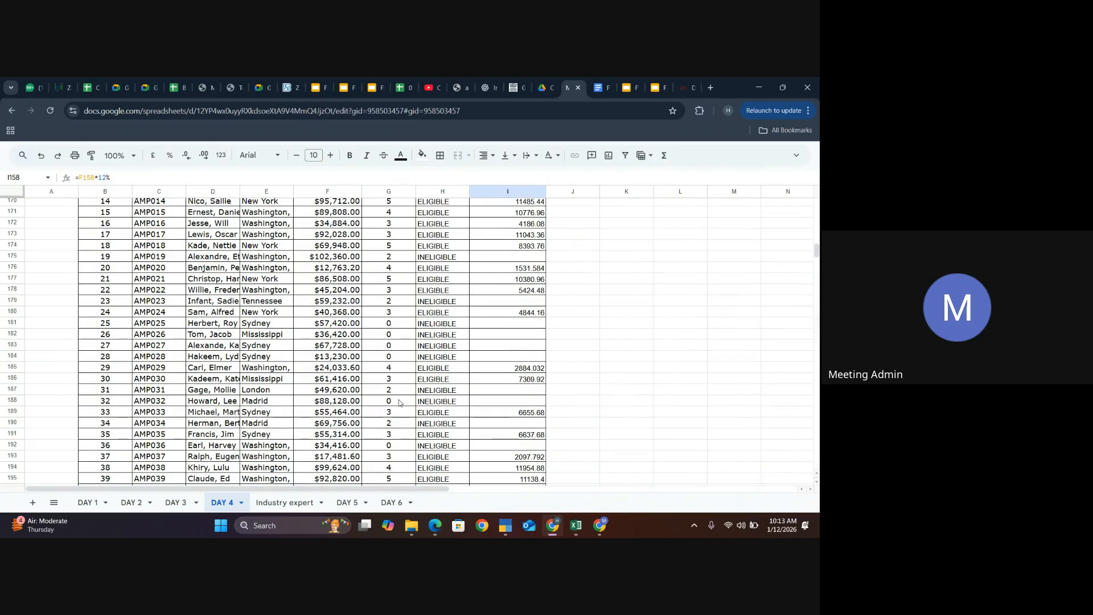
{"action": "scroll", "coordinate": [399, 403], "scroll_direction": "down", "scroll_amount": 3}
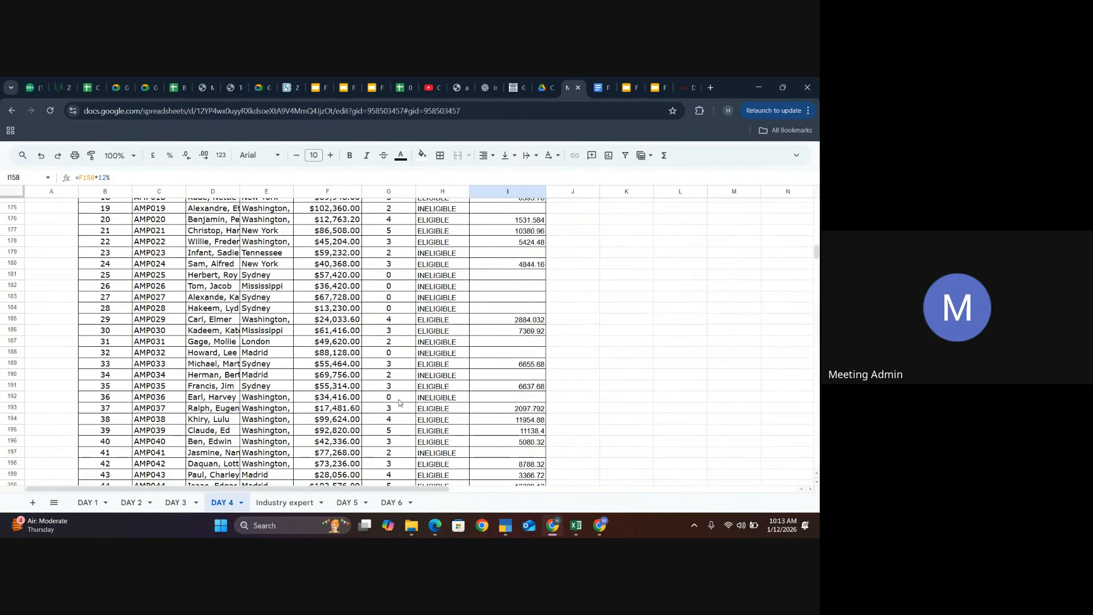
{"action": "scroll", "coordinate": [400, 403], "scroll_direction": "down", "scroll_amount": 3}
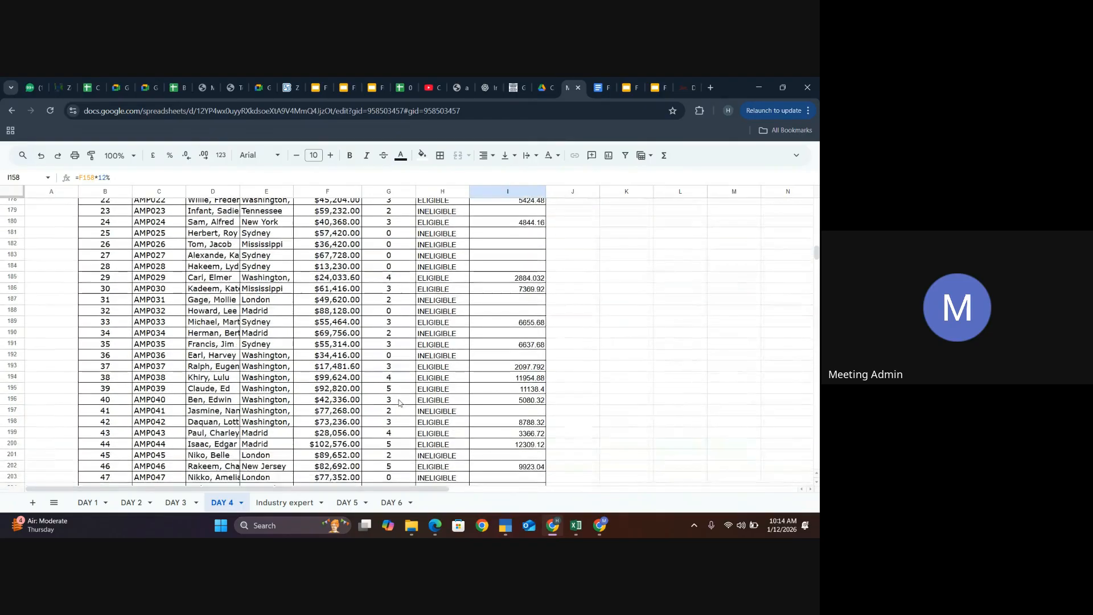
{"action": "scroll", "coordinate": [399, 403], "scroll_direction": "down", "scroll_amount": 3}
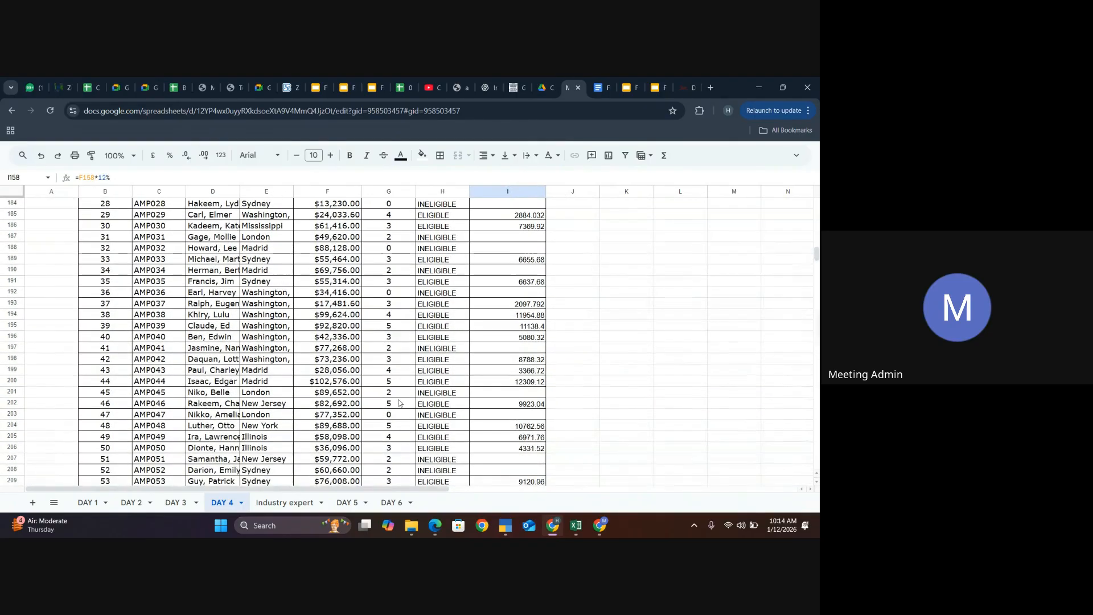
{"action": "scroll", "coordinate": [399, 404], "scroll_direction": "down", "scroll_amount": 3}
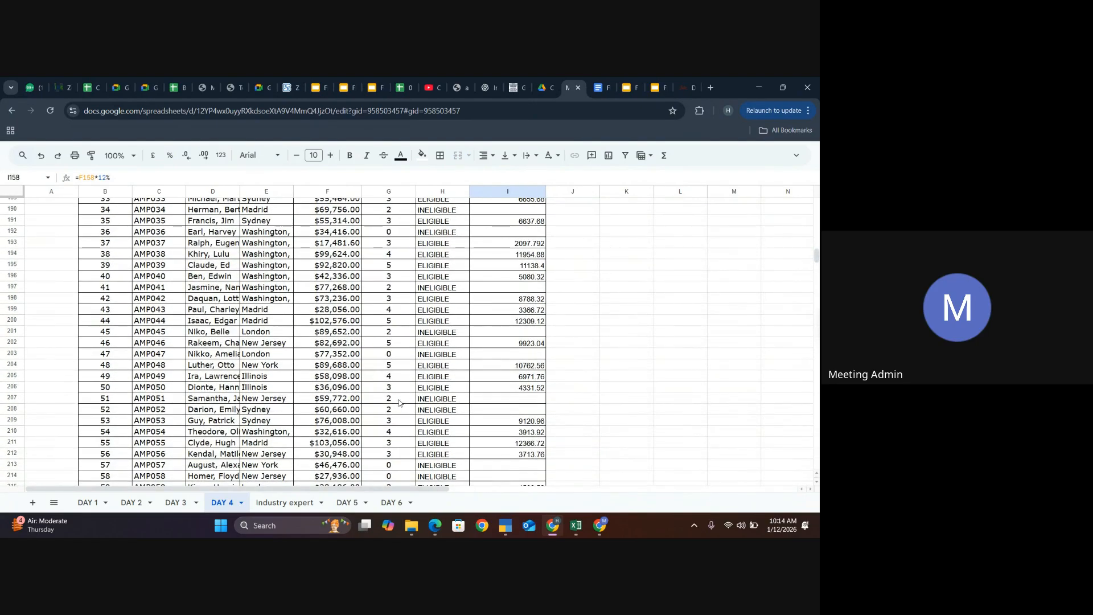
{"action": "scroll", "coordinate": [399, 403], "scroll_direction": "down", "scroll_amount": 3}
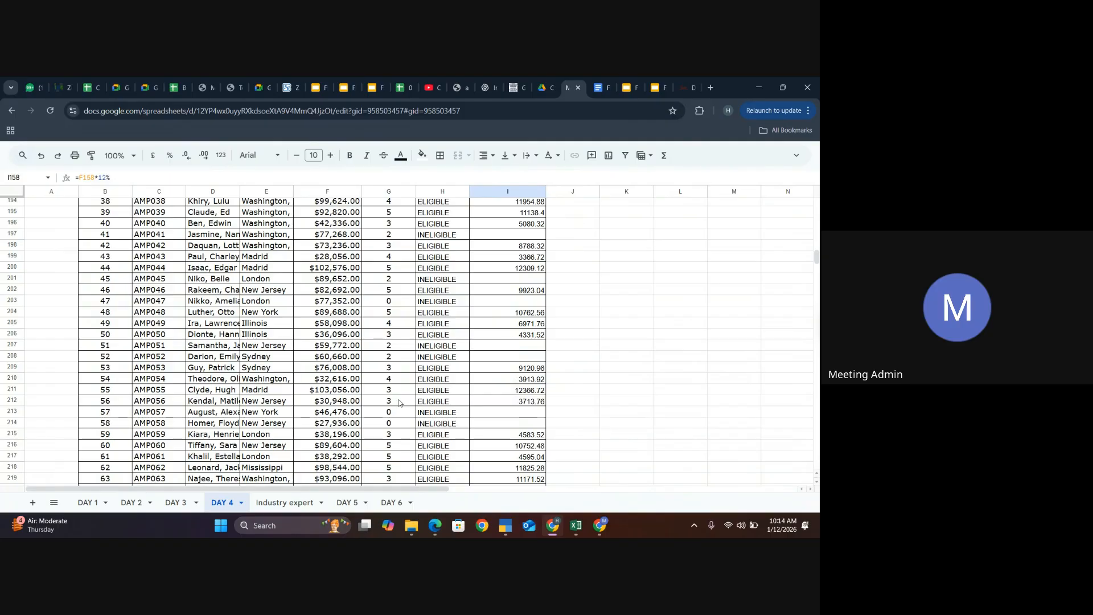
{"action": "scroll", "coordinate": [400, 403], "scroll_direction": "down", "scroll_amount": 3}
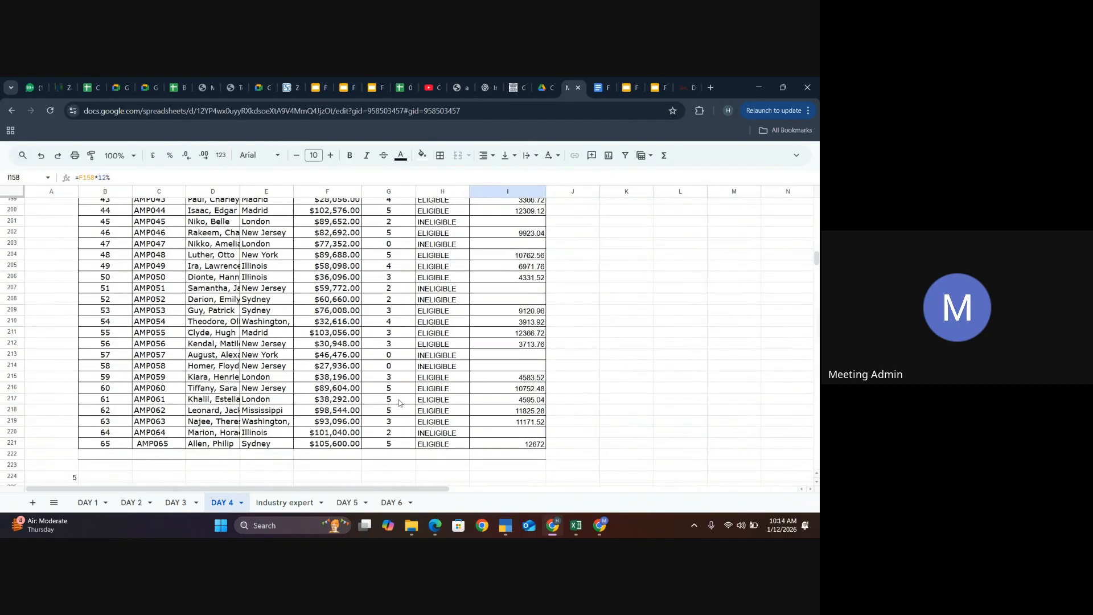
{"action": "scroll", "coordinate": [399, 404], "scroll_direction": "down", "scroll_amount": 6}
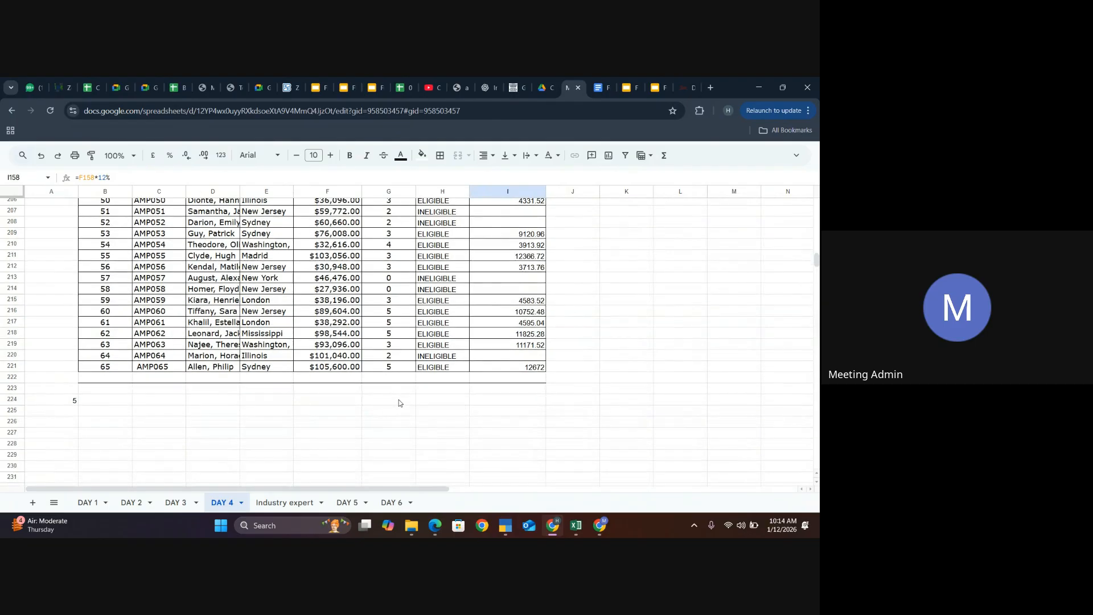
{"action": "scroll", "coordinate": [399, 403], "scroll_direction": "down", "scroll_amount": 7}
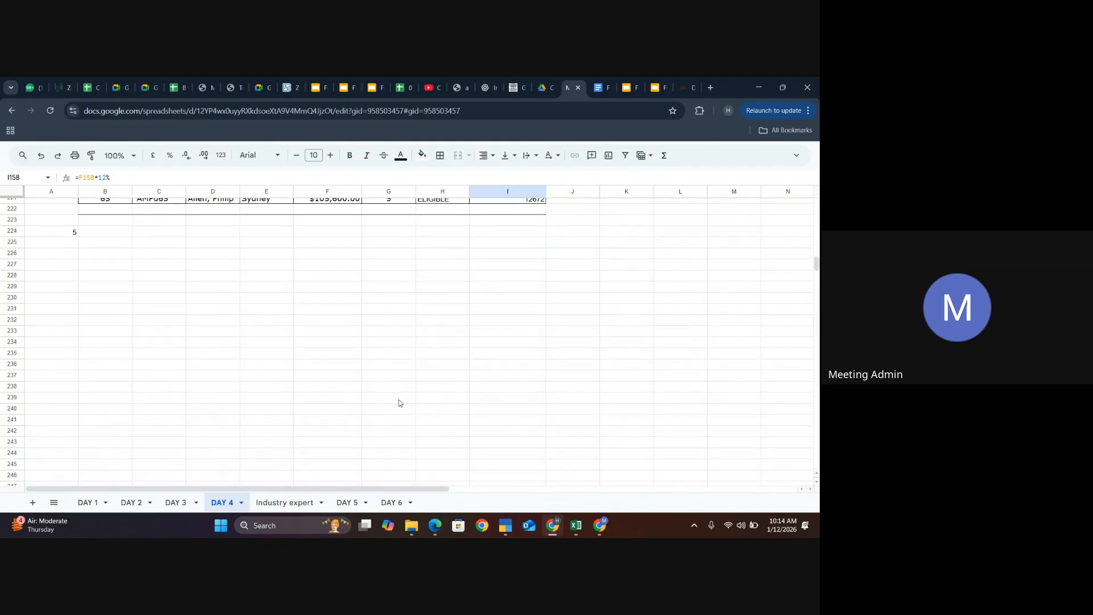
{"action": "scroll", "coordinate": [399, 403], "scroll_direction": "up", "scroll_amount": 10}
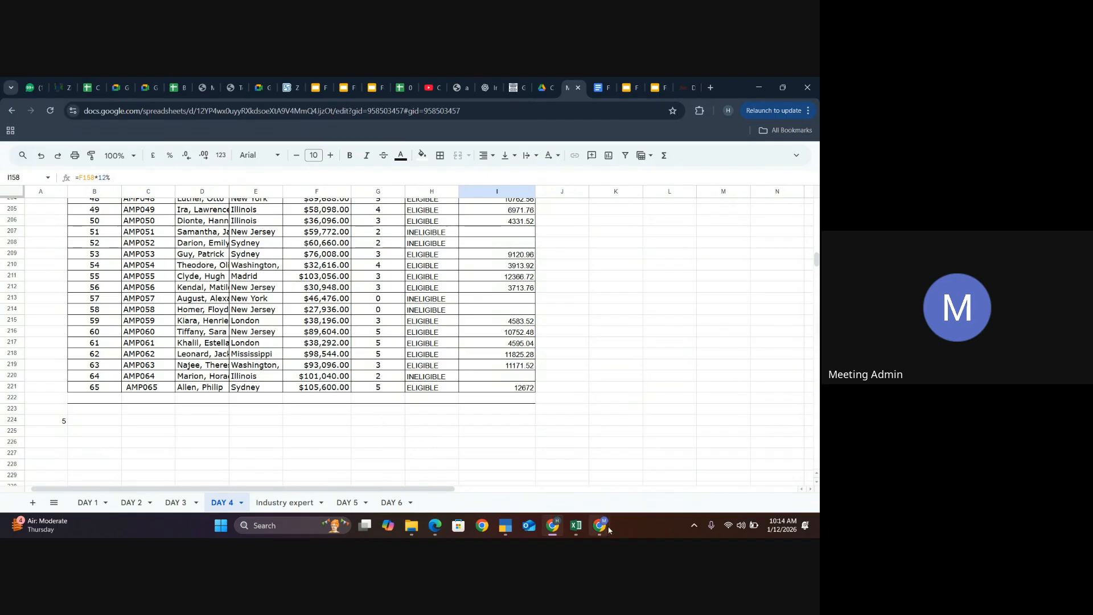
Switch to the Google Meet call window and mute the microphone
{"action": "mouse_move", "coordinate": [600, 525]}
{"action": "left_click", "coordinate": [579, 484]}
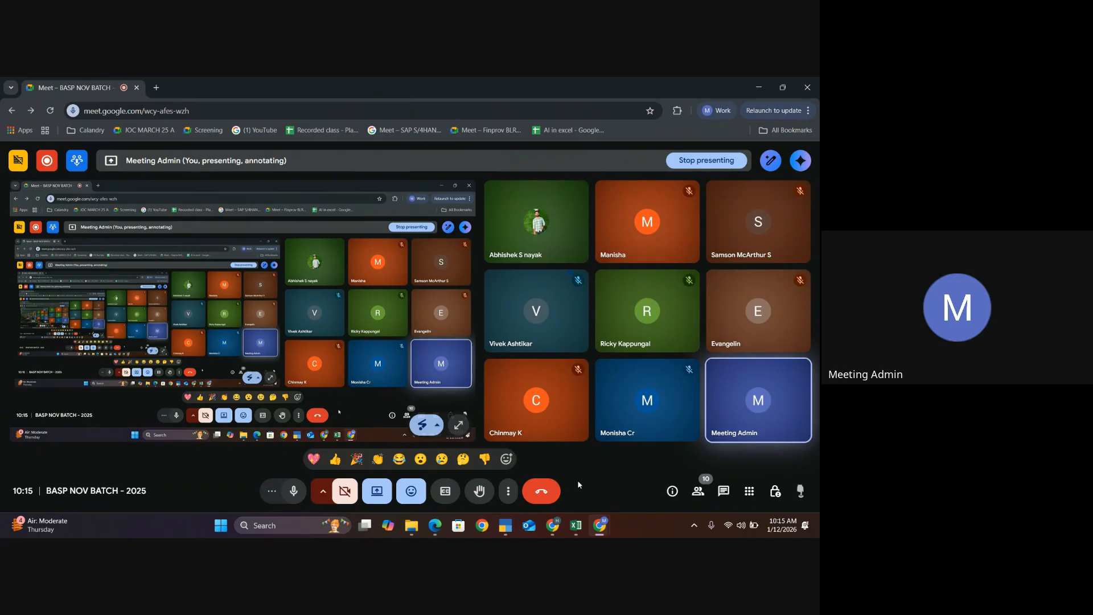
{"action": "left_click", "coordinate": [295, 491]}
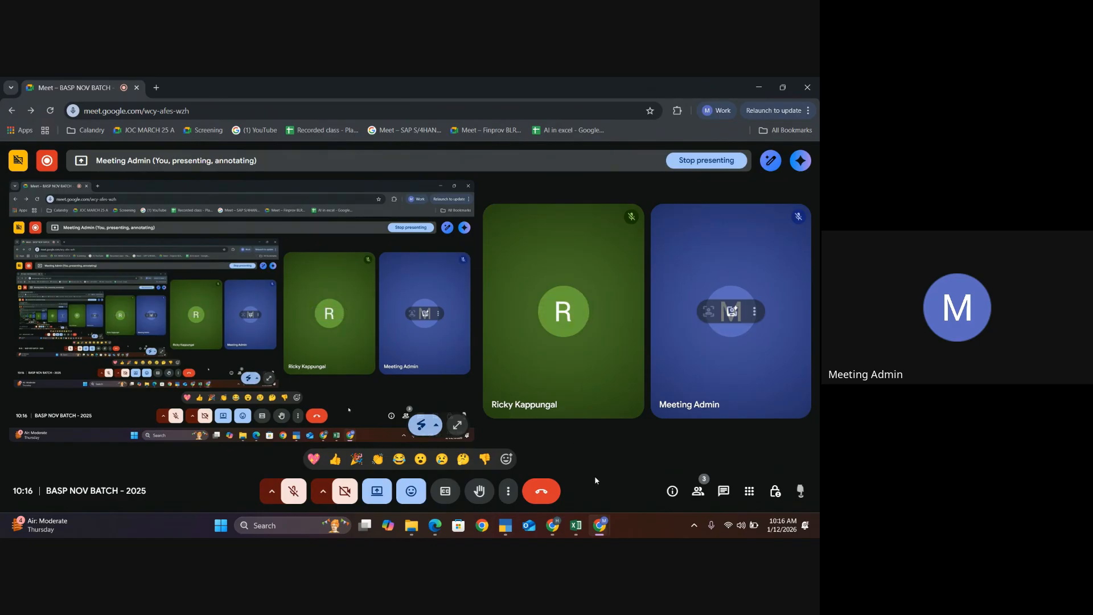
Stop presenting the screen in the meeting
{"action": "left_click", "coordinate": [381, 499]}
{"action": "left_click", "coordinate": [397, 463]}
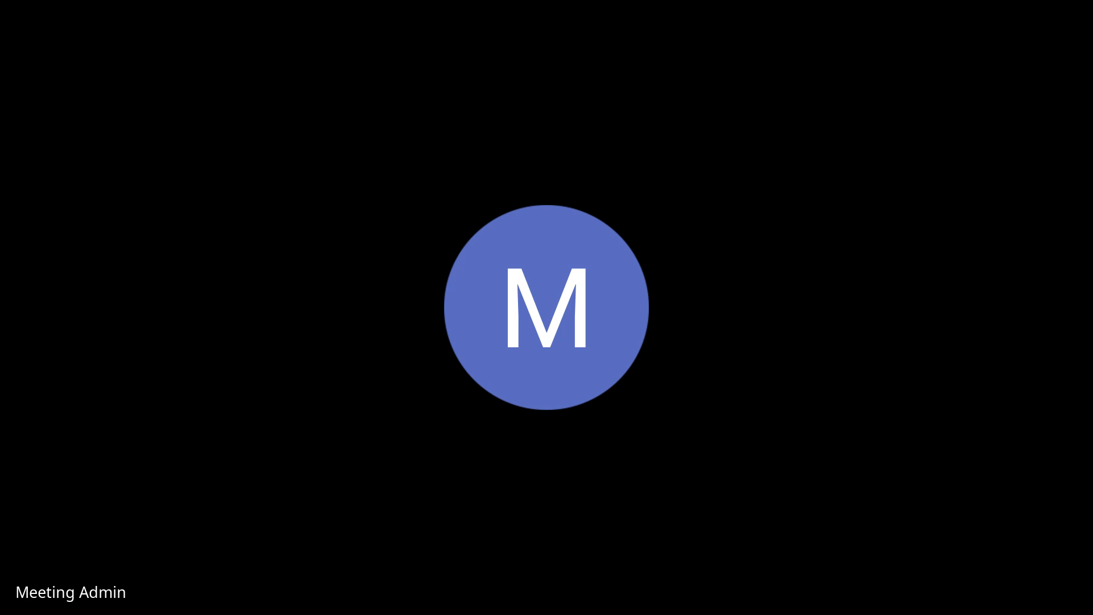